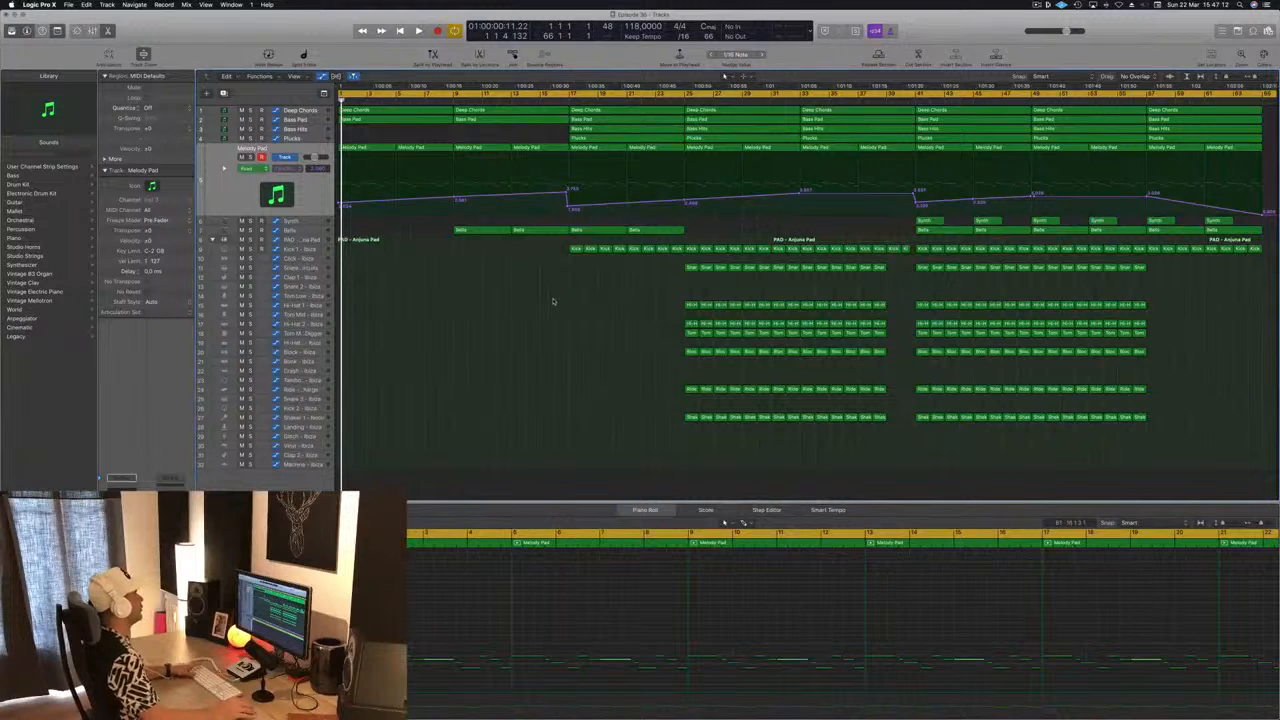
Step: Play the arrangement from the start and check a later section around bar 35
key(space)
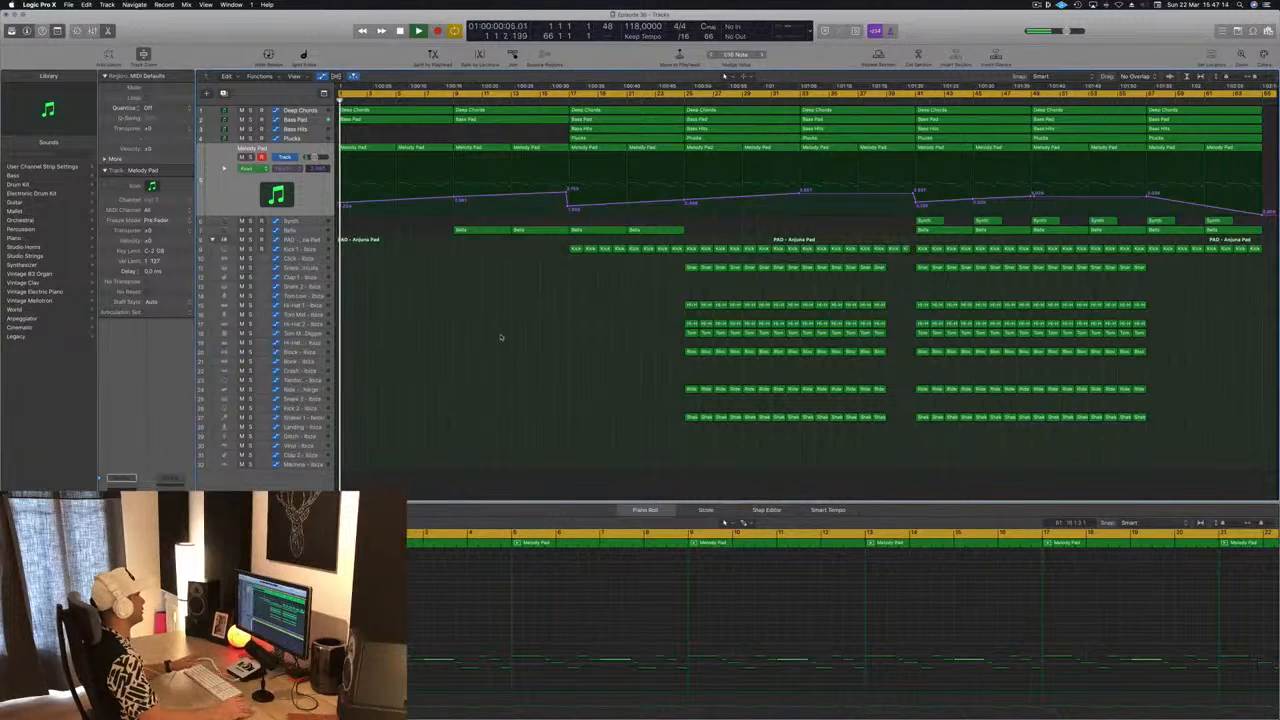
click(680, 102)
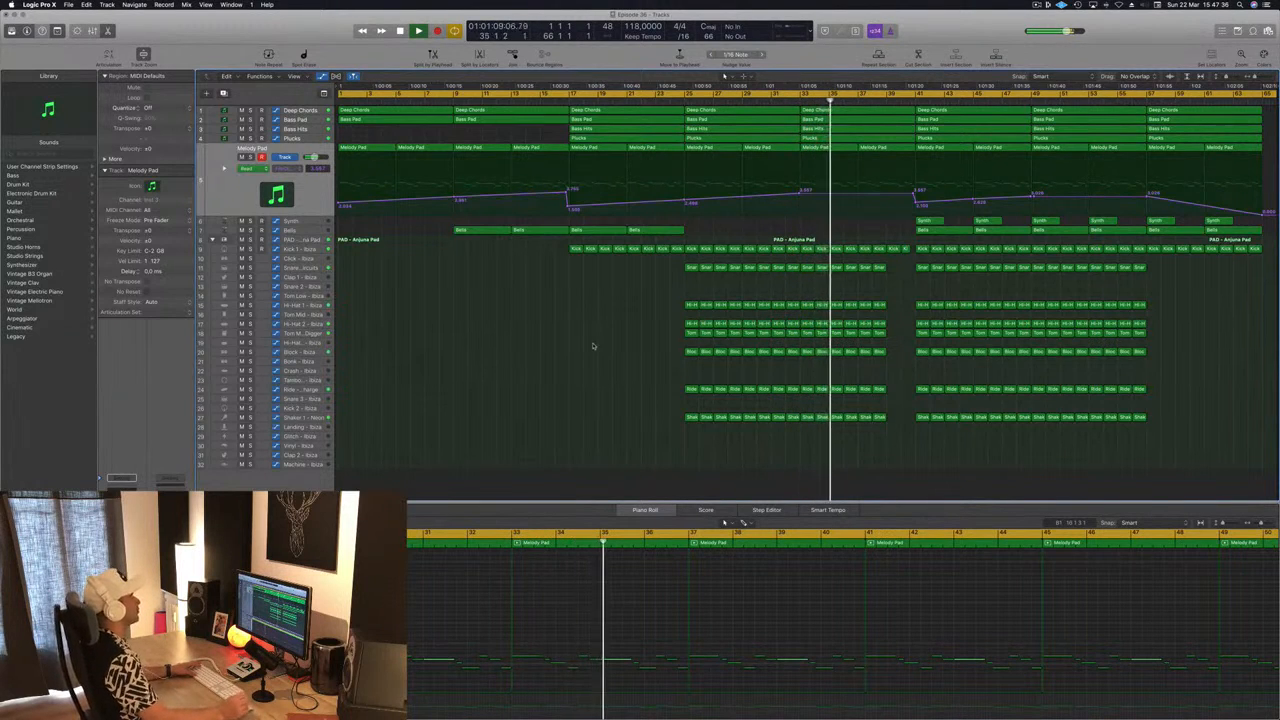
key(space)
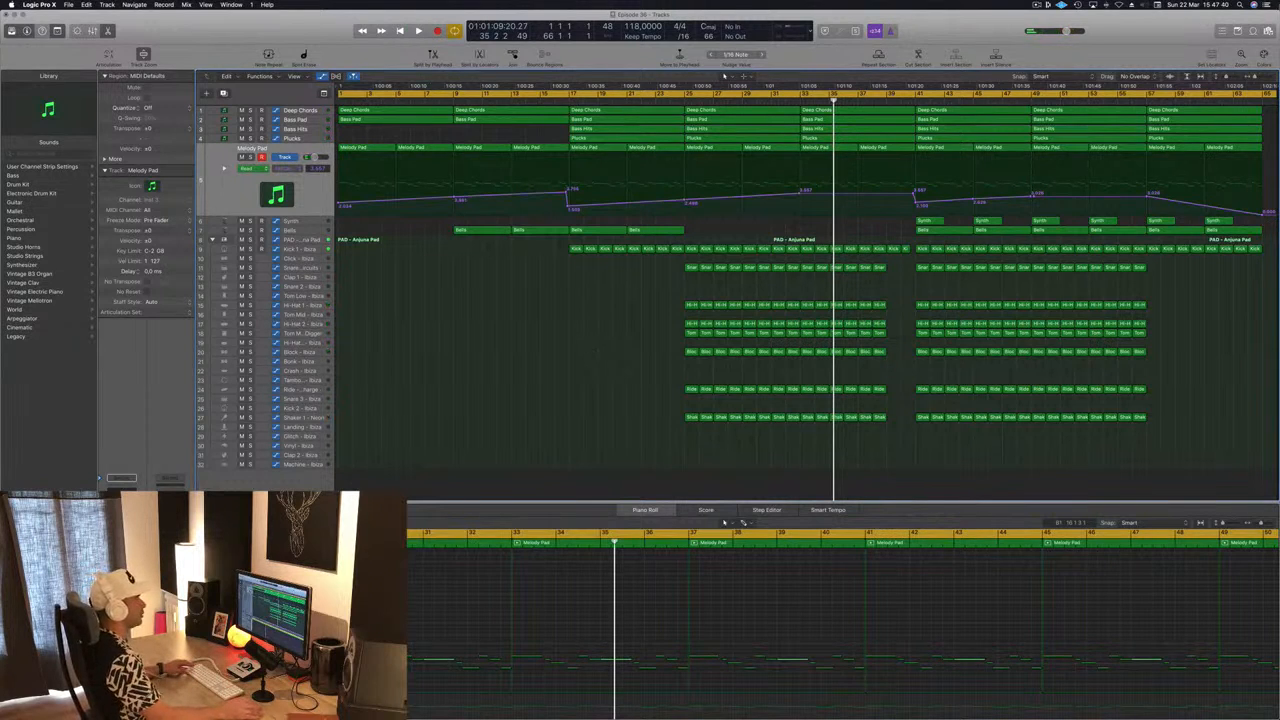
Step: Repeat the whole section between the locators, bars 1 to 65, so the arrangement continues past bar 65
drag(1275, 91, 1276, 94)
scroll(1185, 190, down, 1)
scroll(1170, 284, down, 1)
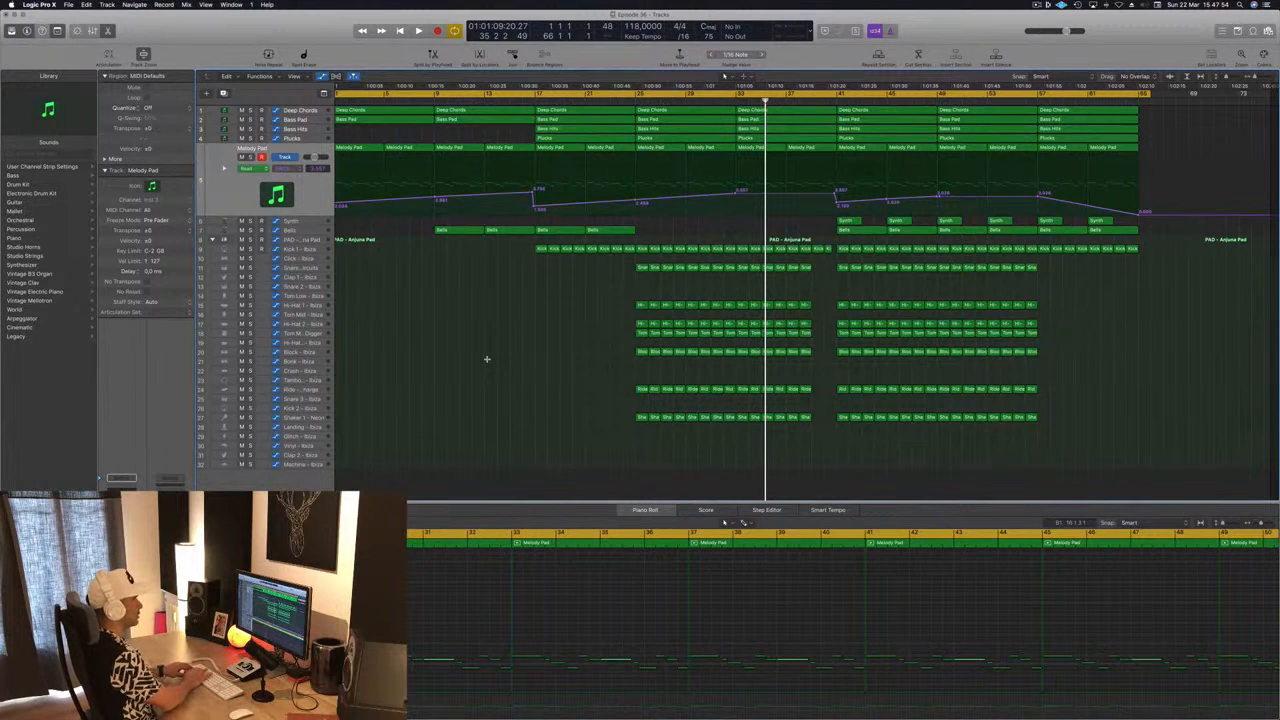
key(ctrl+super+r)
key(Delete)
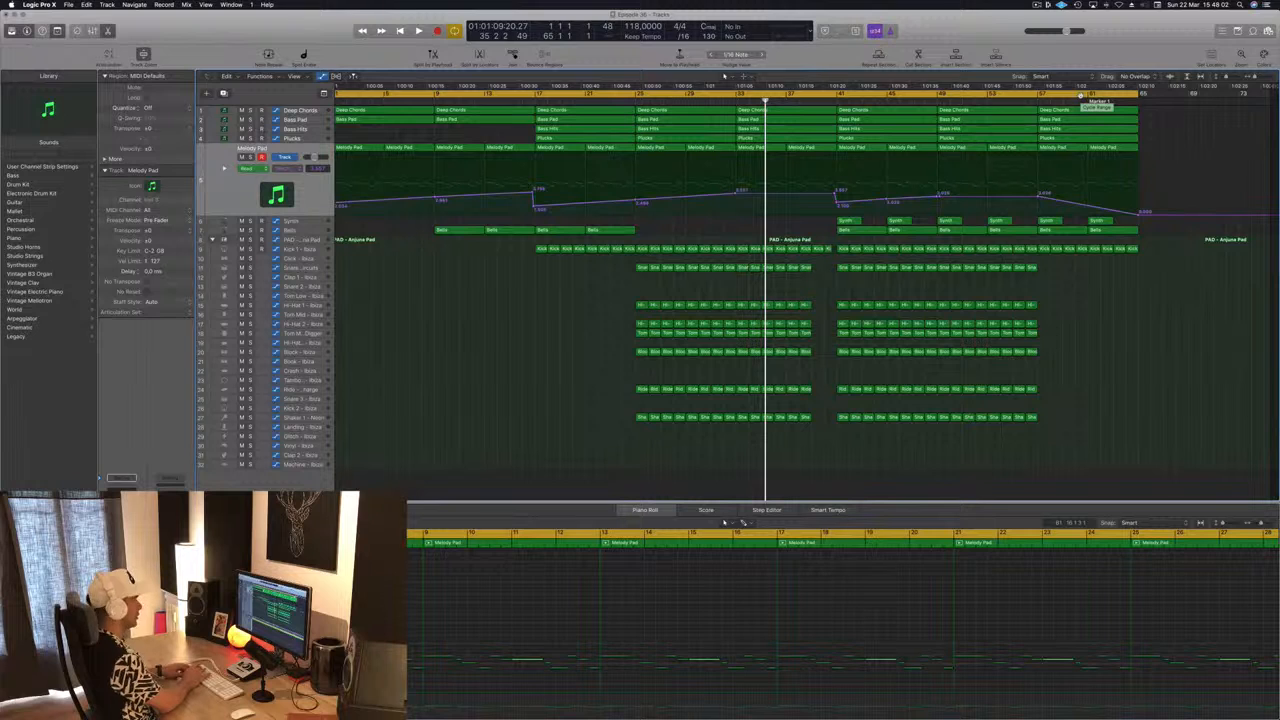
key(ctrl+super+r)
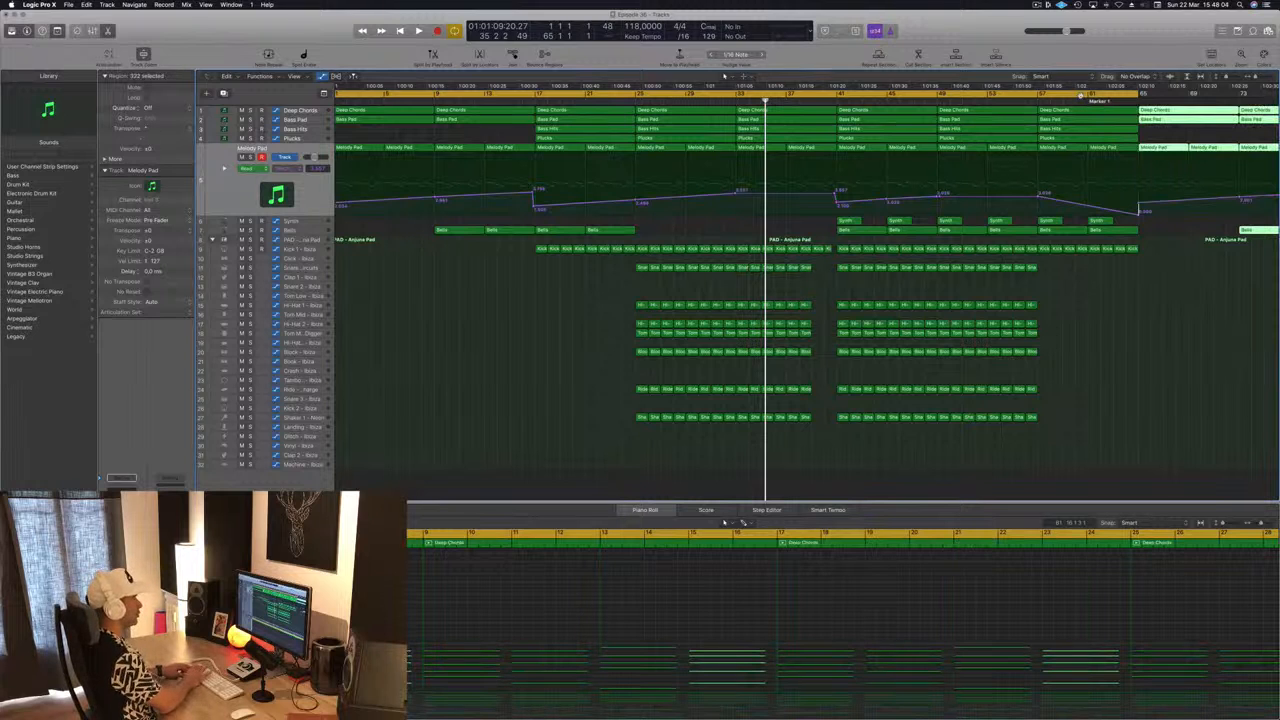
scroll(730, 323, left, 5)
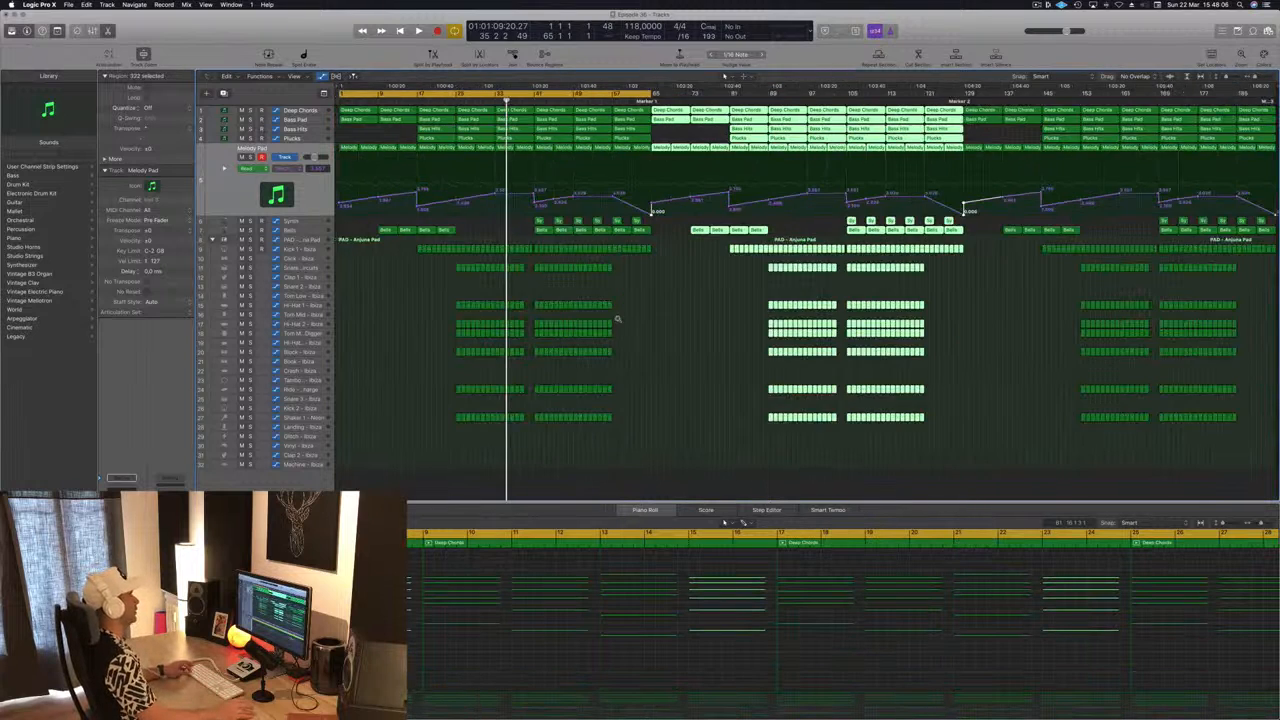
Step: Deselect the duplicated regions and play the extended arrangement from the beginning
key(Return)
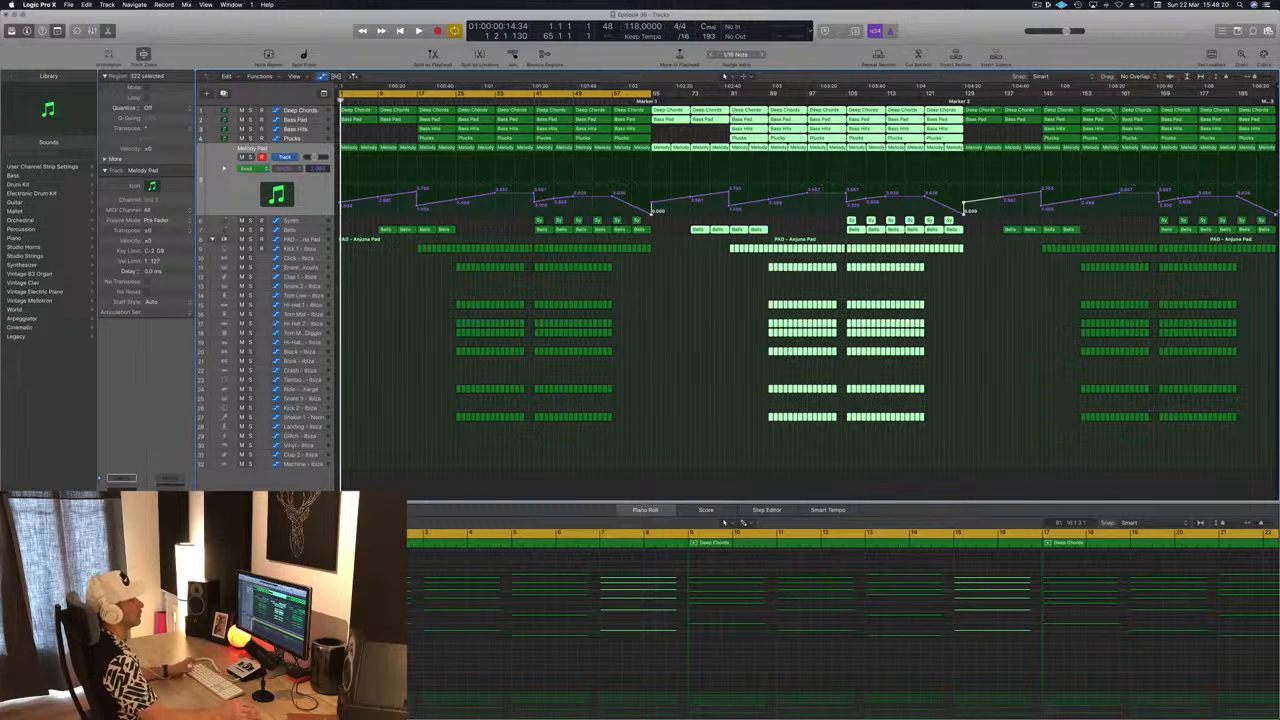
scroll(907, 348, right, 3)
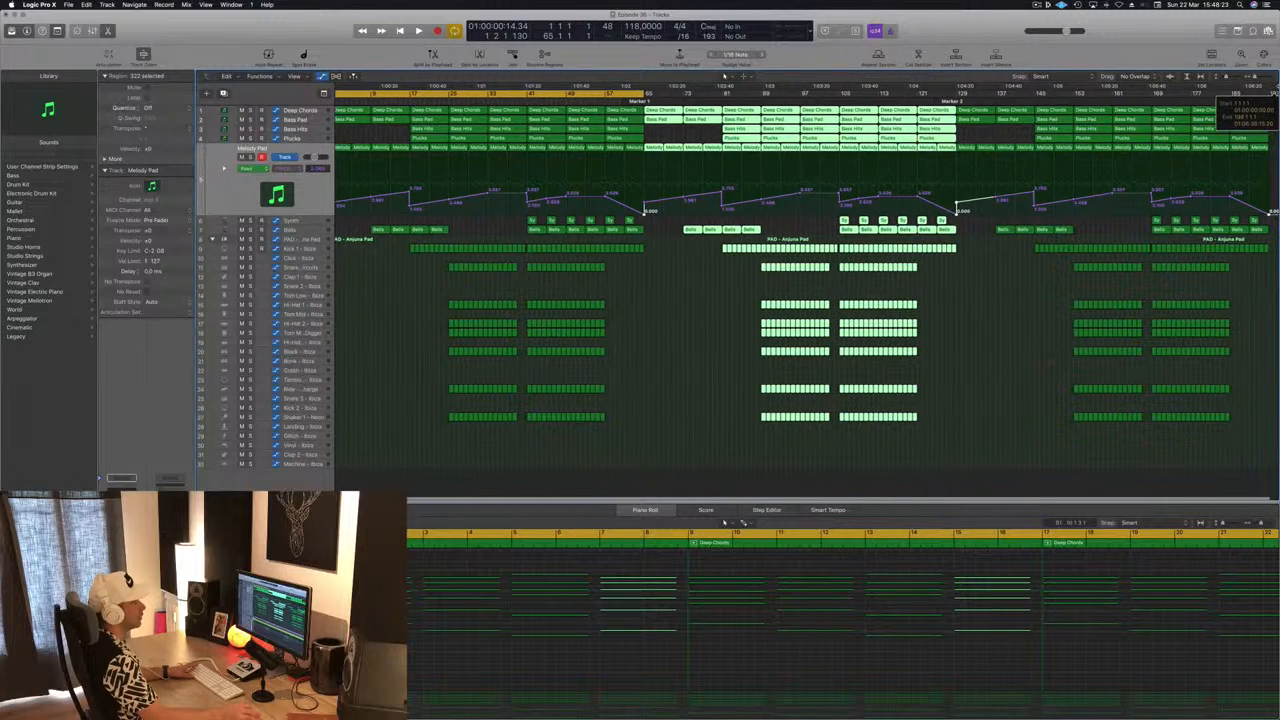
click(390, 319)
scroll(390, 319, left, 3)
key(space)
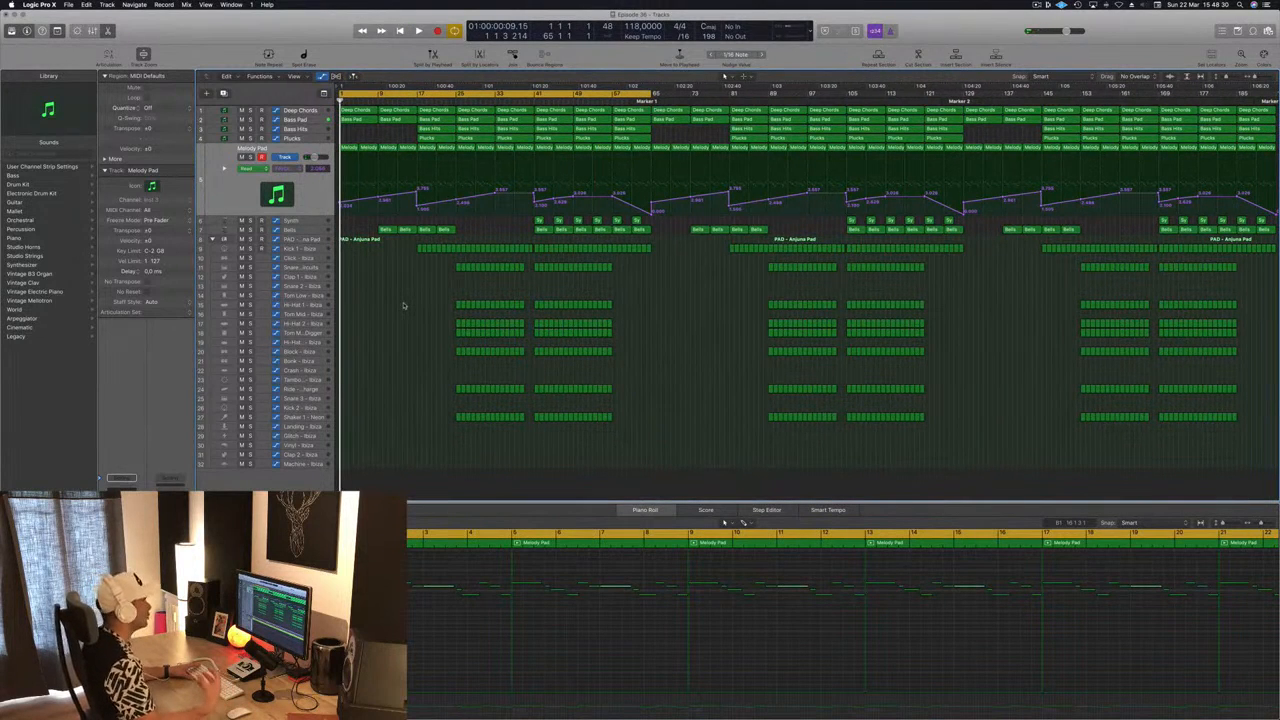
key(space)
key(space)
Step: Enlarge the tracks and hide the lower editor so the arrangement fills the workspace
key(super+Right)
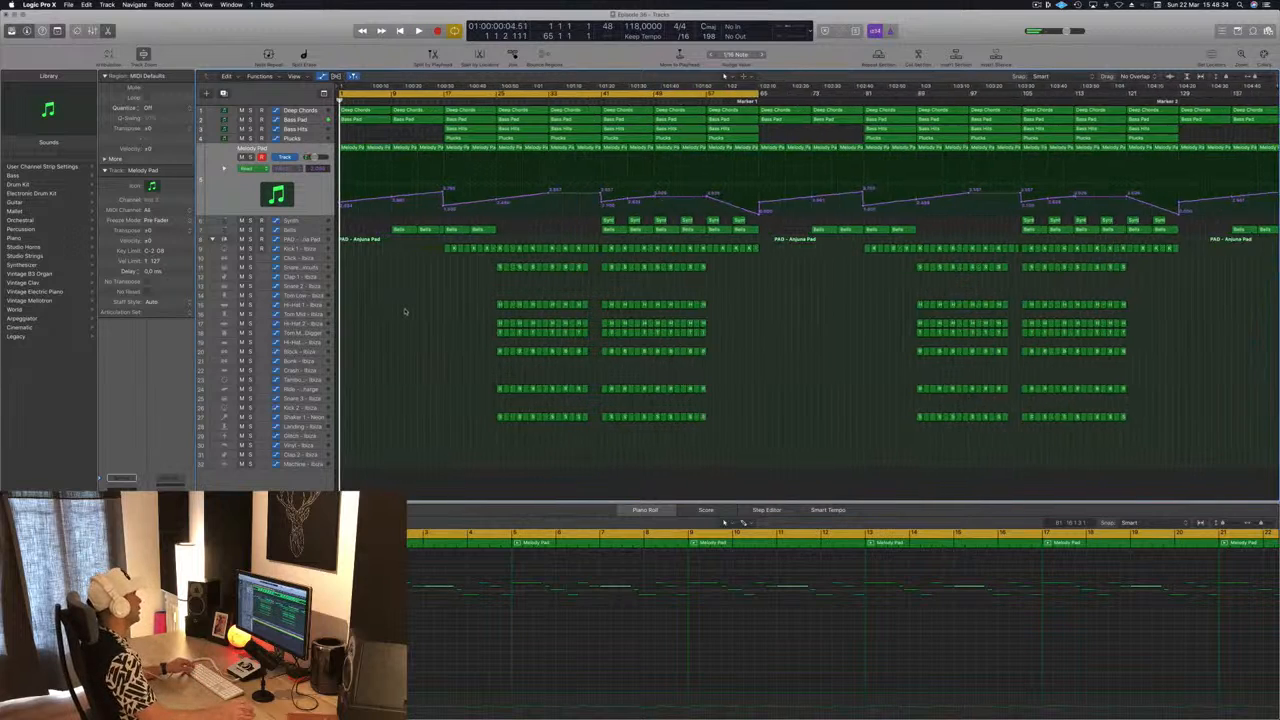
key(super+Right)
key(super+Right)
key(super+Down)
key(super+Down)
key(super+Down)
key(x)
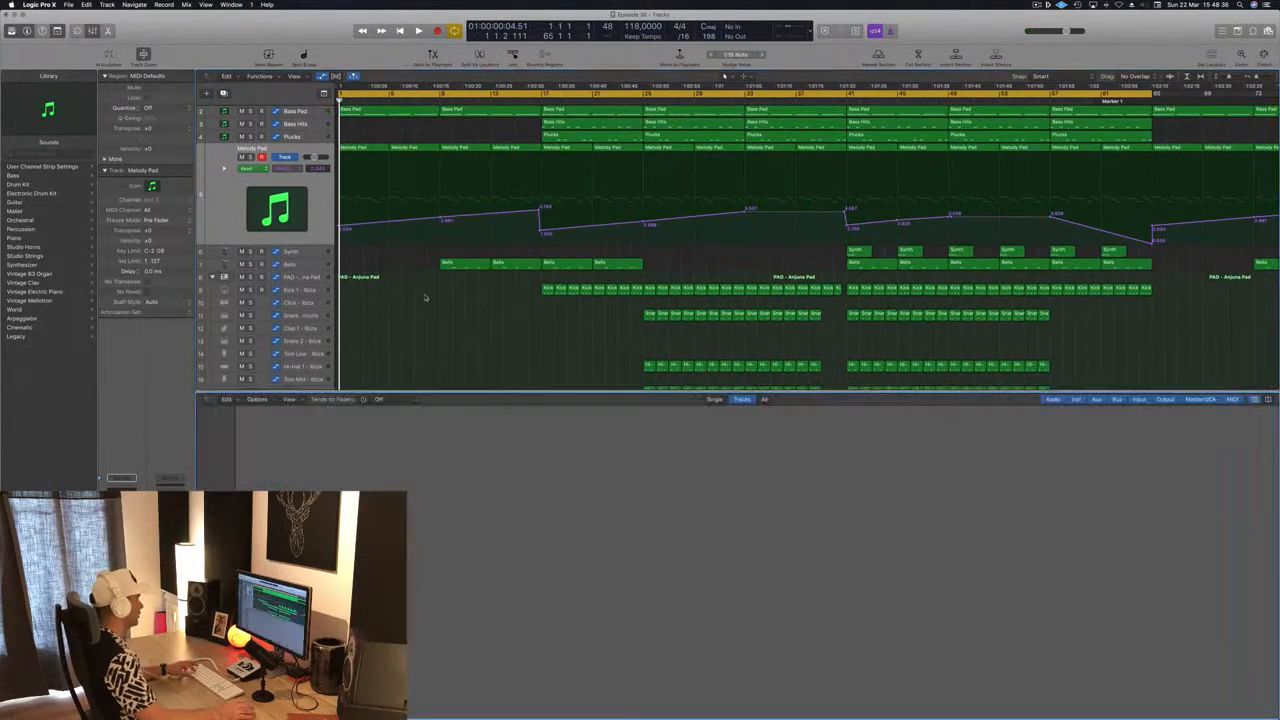
key(x)
key(space)
key(super+Left)
key(super+Left)
Step: Delete the Deep Chords, Bass Pad, Melody Pad and Bells regions in the first 16 bars
key(space)
key(space)
key(space)
key(space)
key(space)
drag(339, 297, 466, 104)
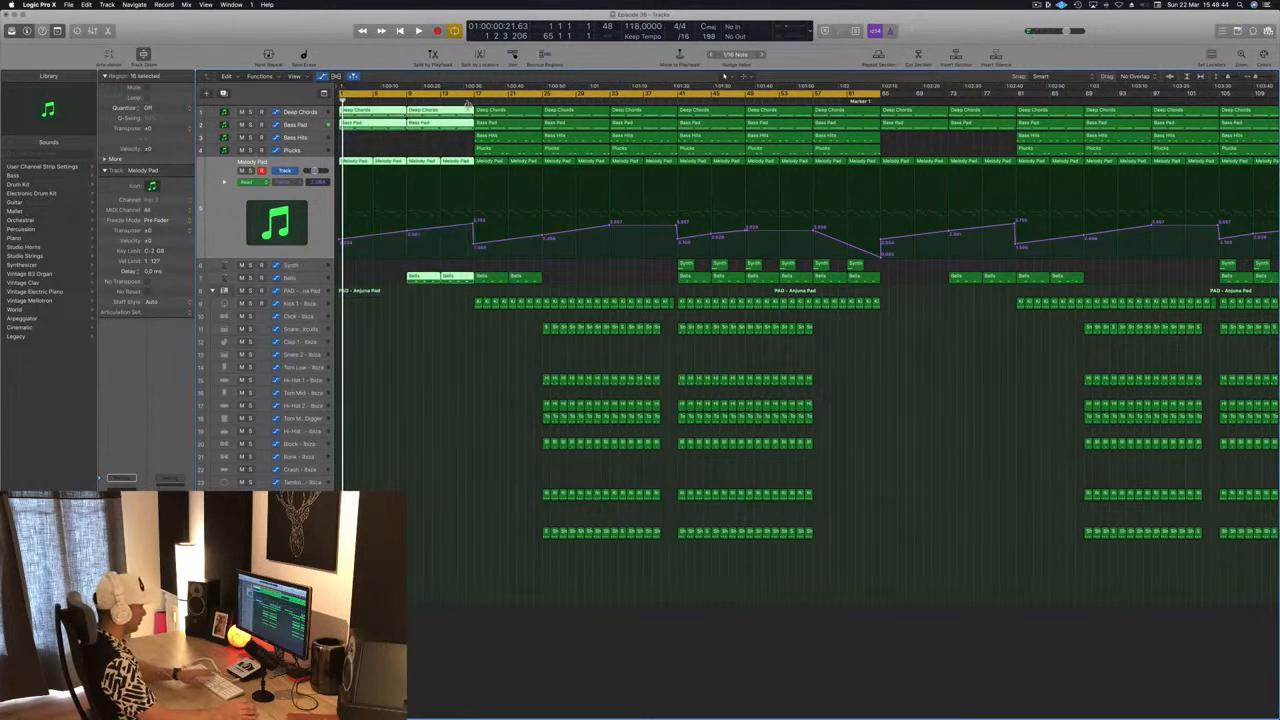
key(Delete)
Step: Copy the Kick 1 regions back from bar 17 to fill the first 16 bars, and audition the Kick 1 track
drag(402, 304, 556, 311)
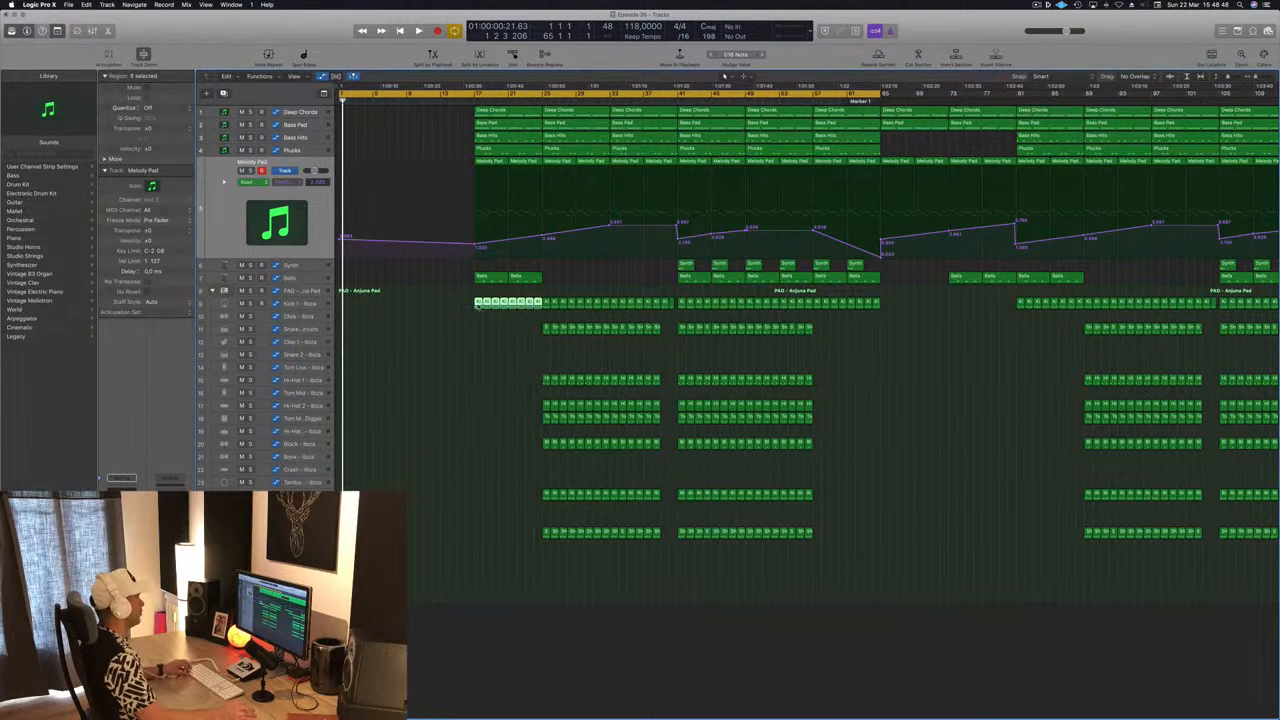
drag(468, 309, 411, 310)
key(space)
click(298, 306)
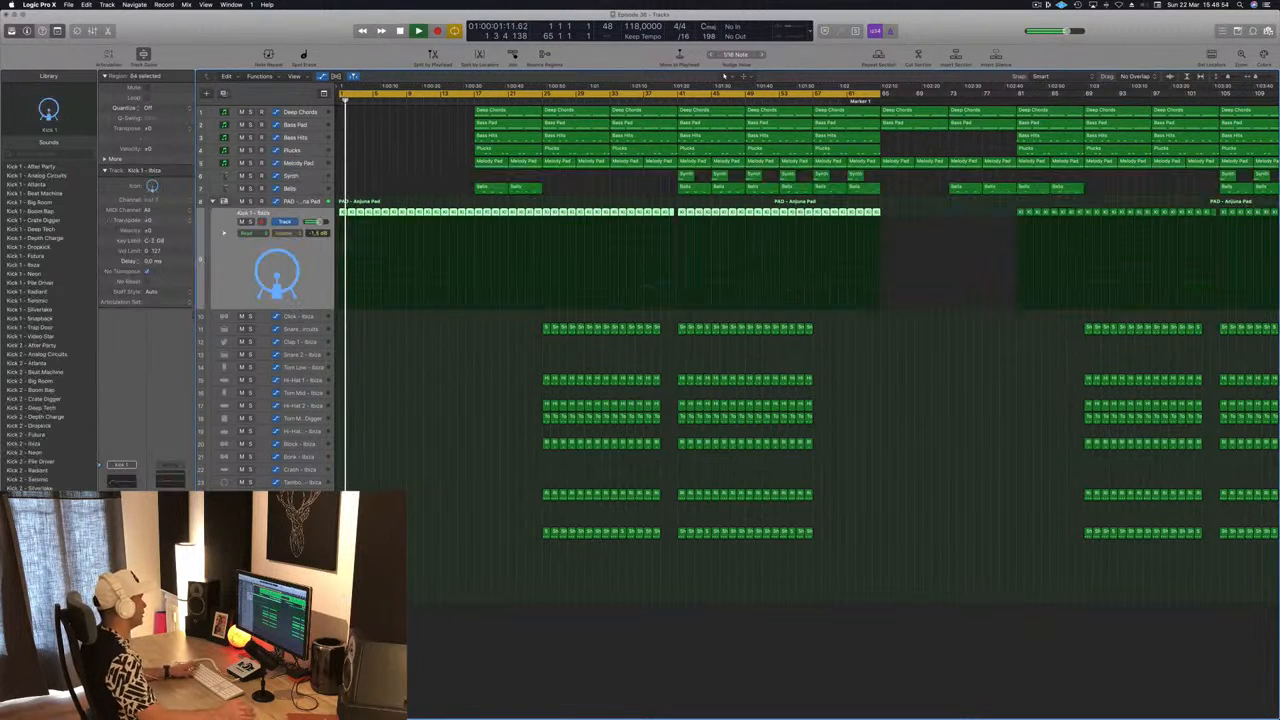
Step: Try a copy of eight snare regions from bar 25 at the start of the intro, then remove it
click(503, 327)
drag(503, 327, 400, 342)
key(space)
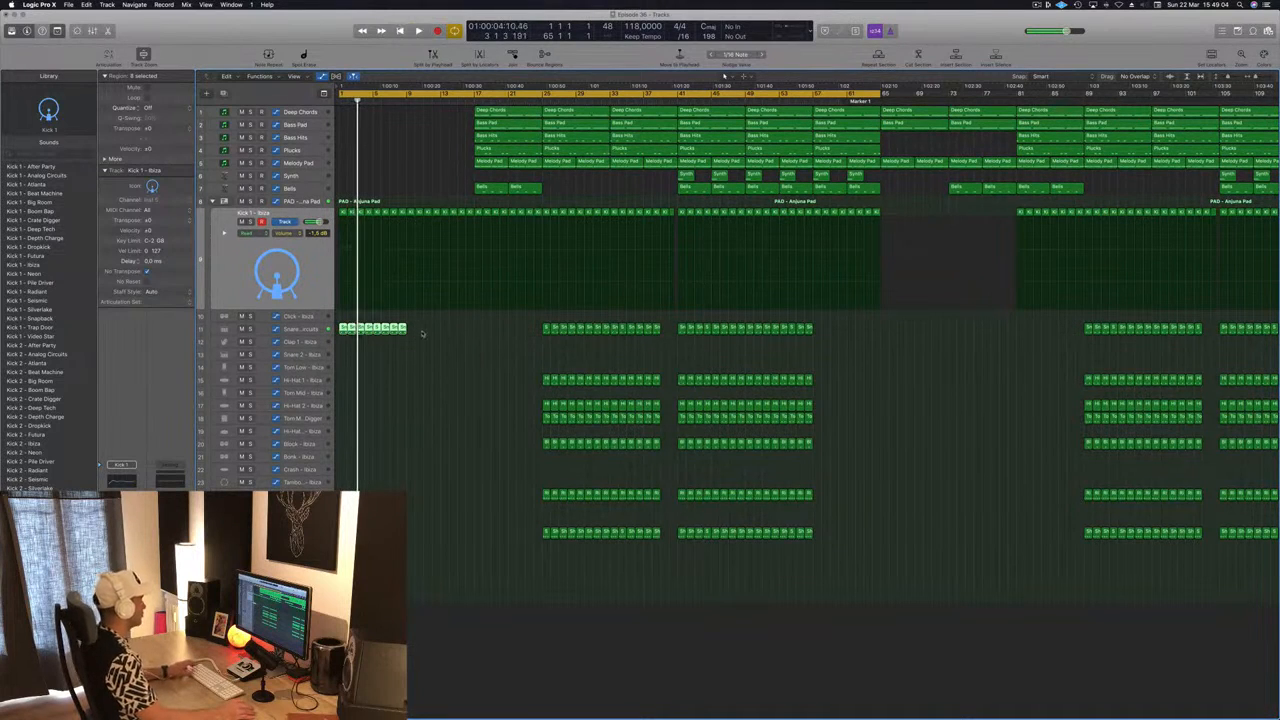
key(Delete)
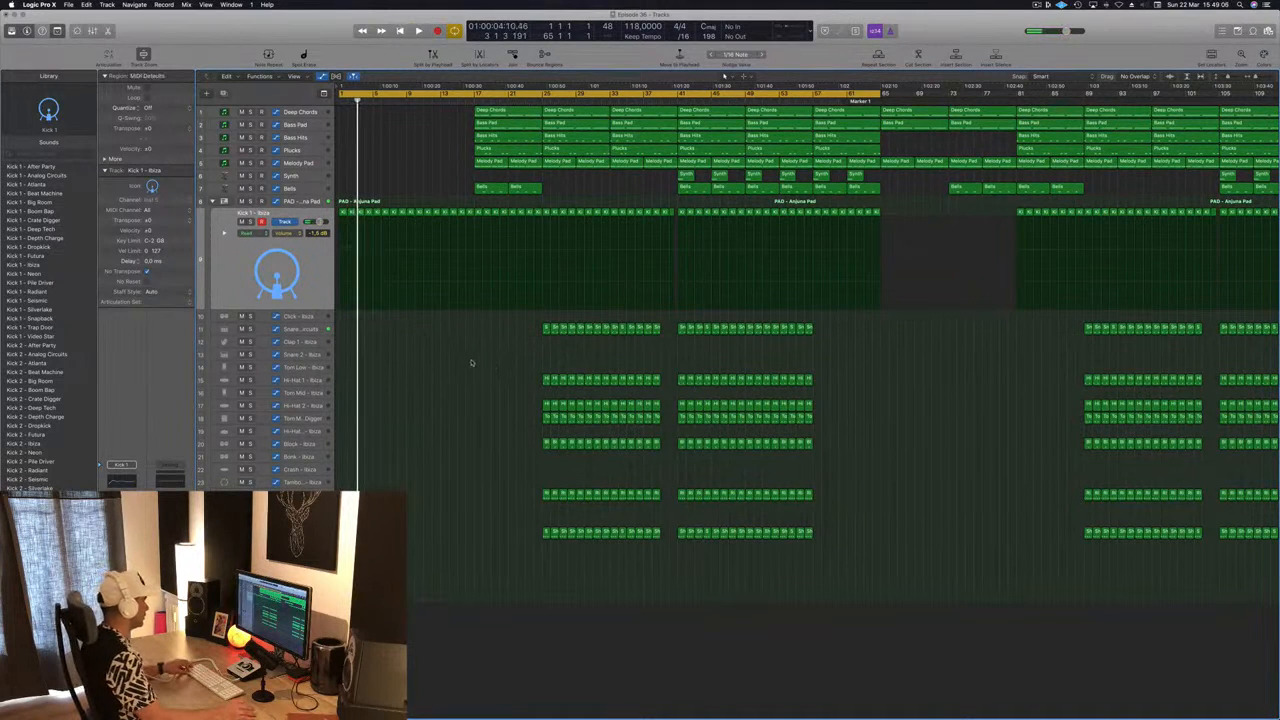
Step: Copy four Hi-Hat 1 regions to bar 1 and play them with the kick
drag(566, 381, 347, 388)
key(space)
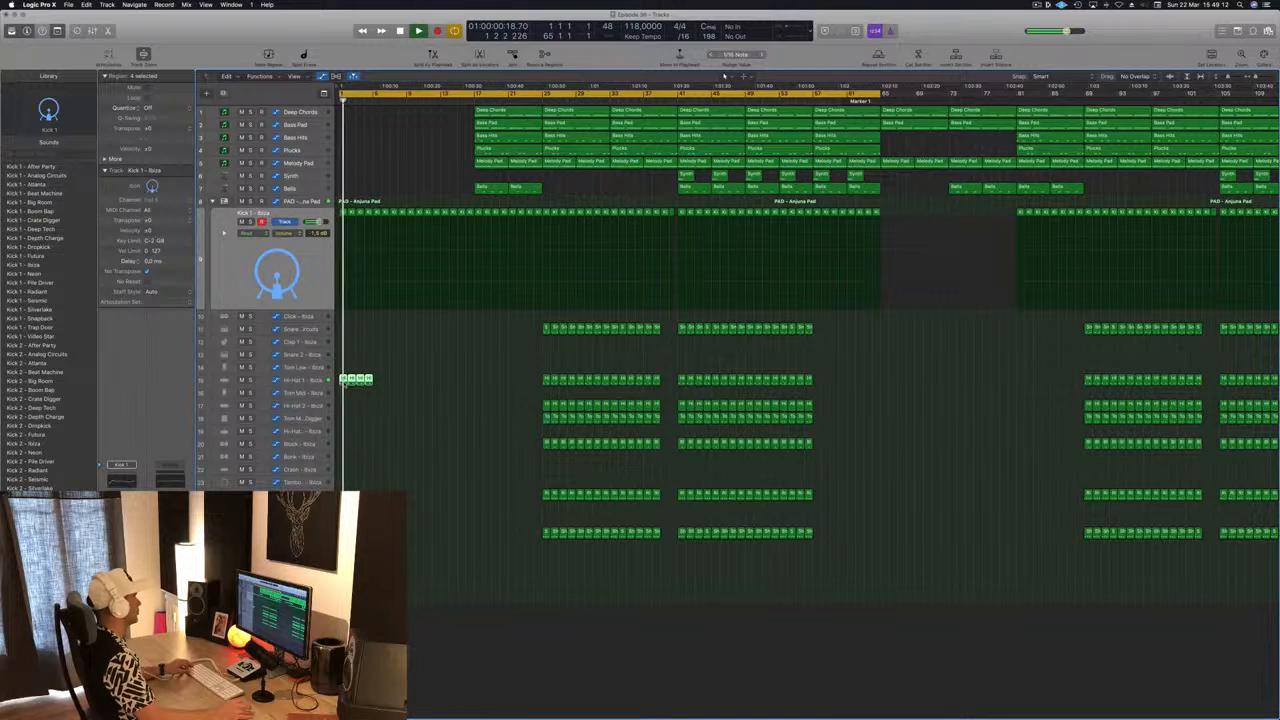
key(super+Right)
Step: Copy Hi-Hat 2 and mid tom regions to bar 1, and repeat the two hi-hats and the tom up to bar 25
click(581, 407)
drag(581, 407, 348, 409)
key(Return)
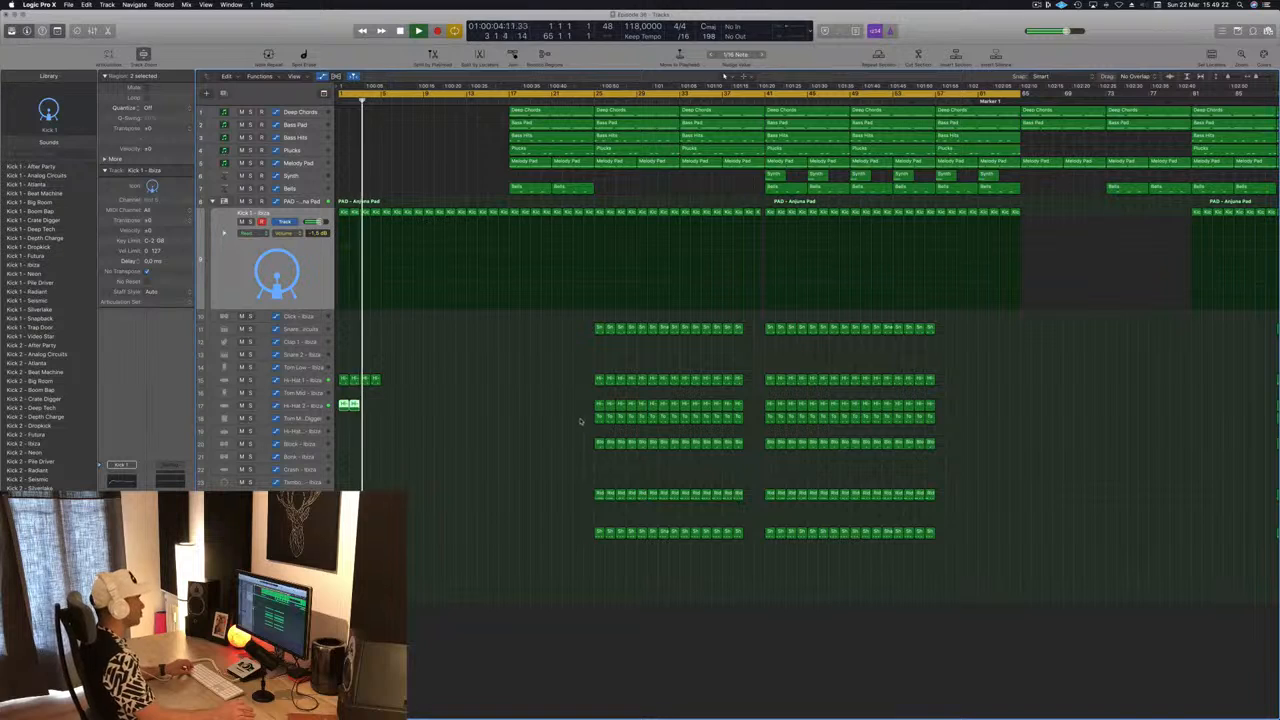
drag(599, 418, 348, 418)
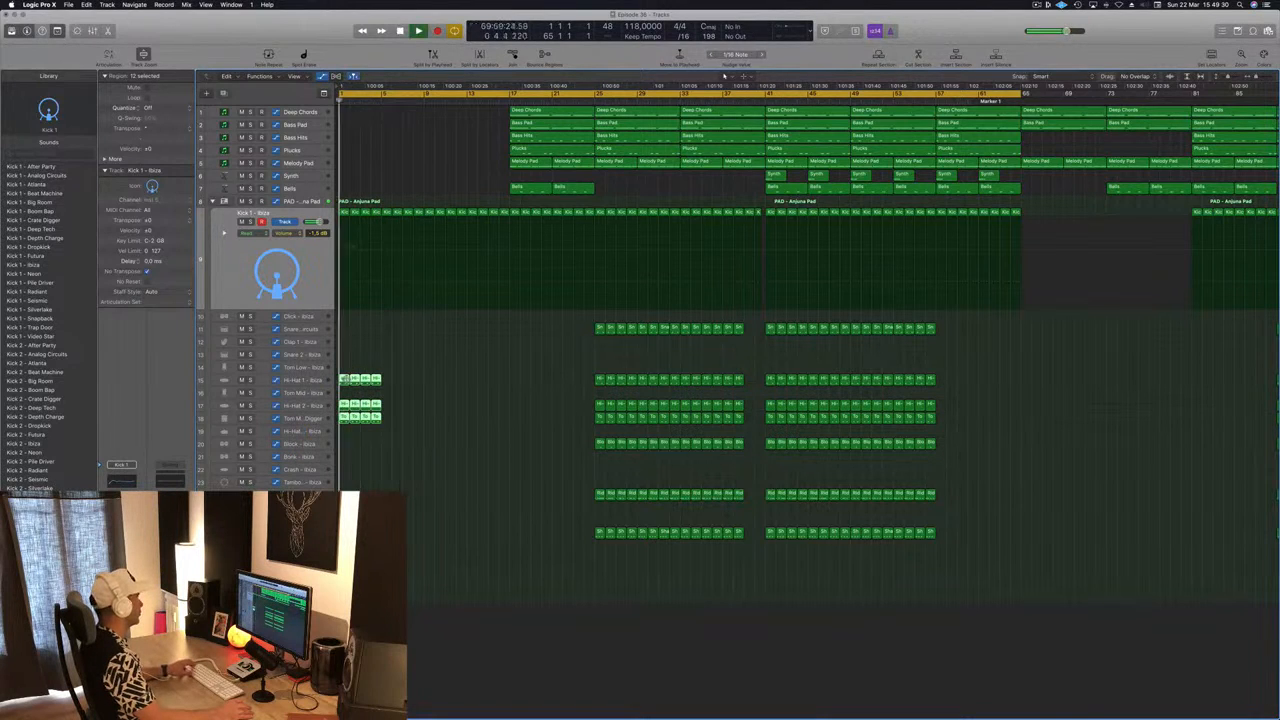
drag(415, 389, 516, 384)
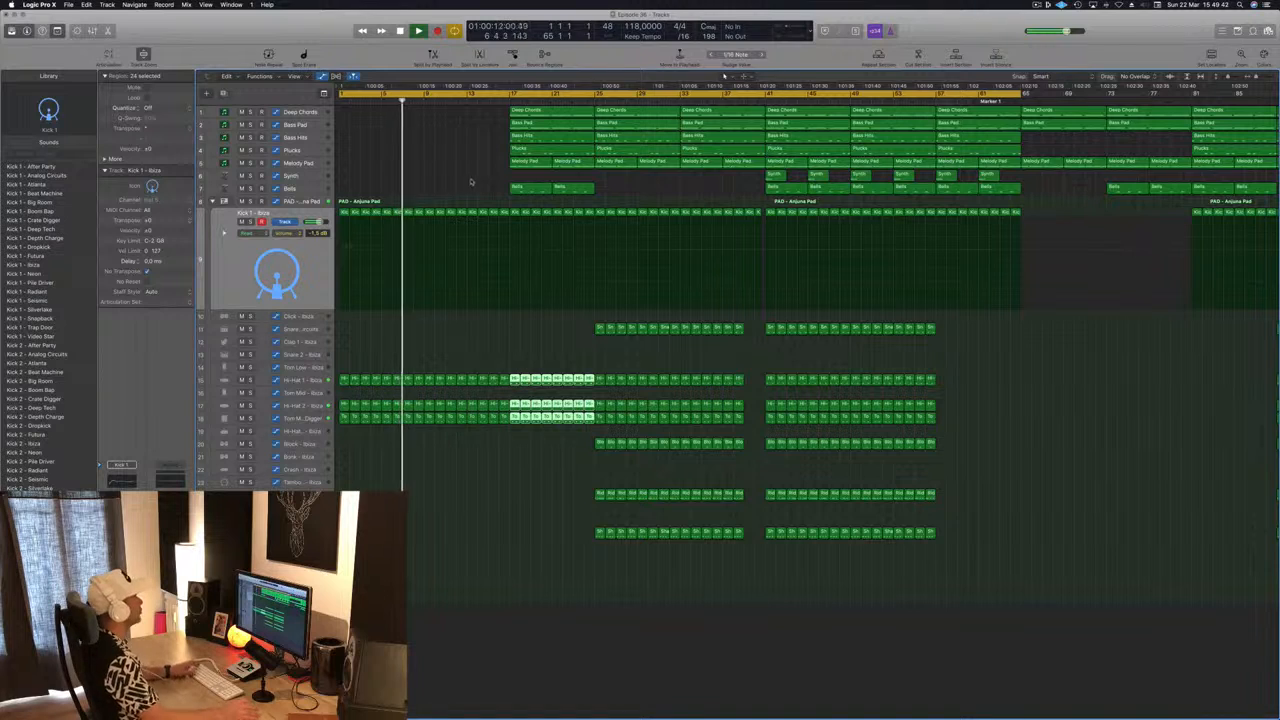
Step: Copy a Deep Chords region to bar 1 and audition it with the intro drums
key(Return)
click(541, 113)
drag(541, 113, 383, 117)
key(Return)
click(313, 117)
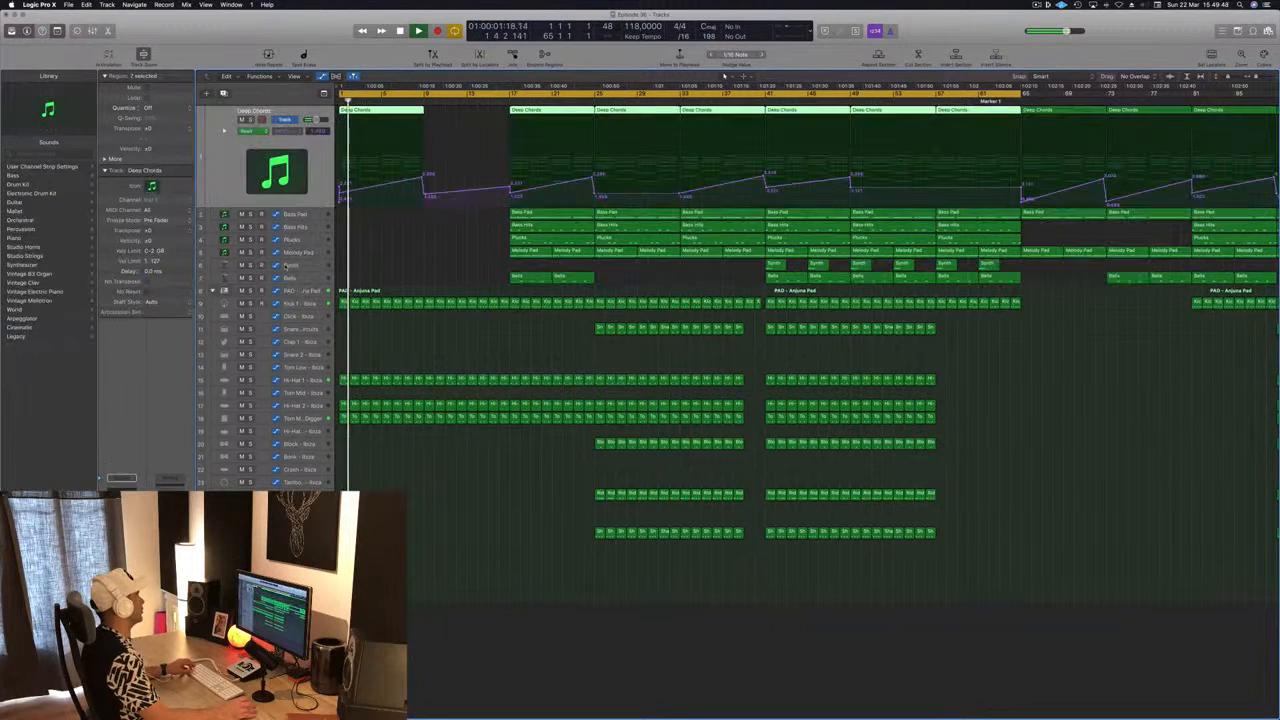
key(space)
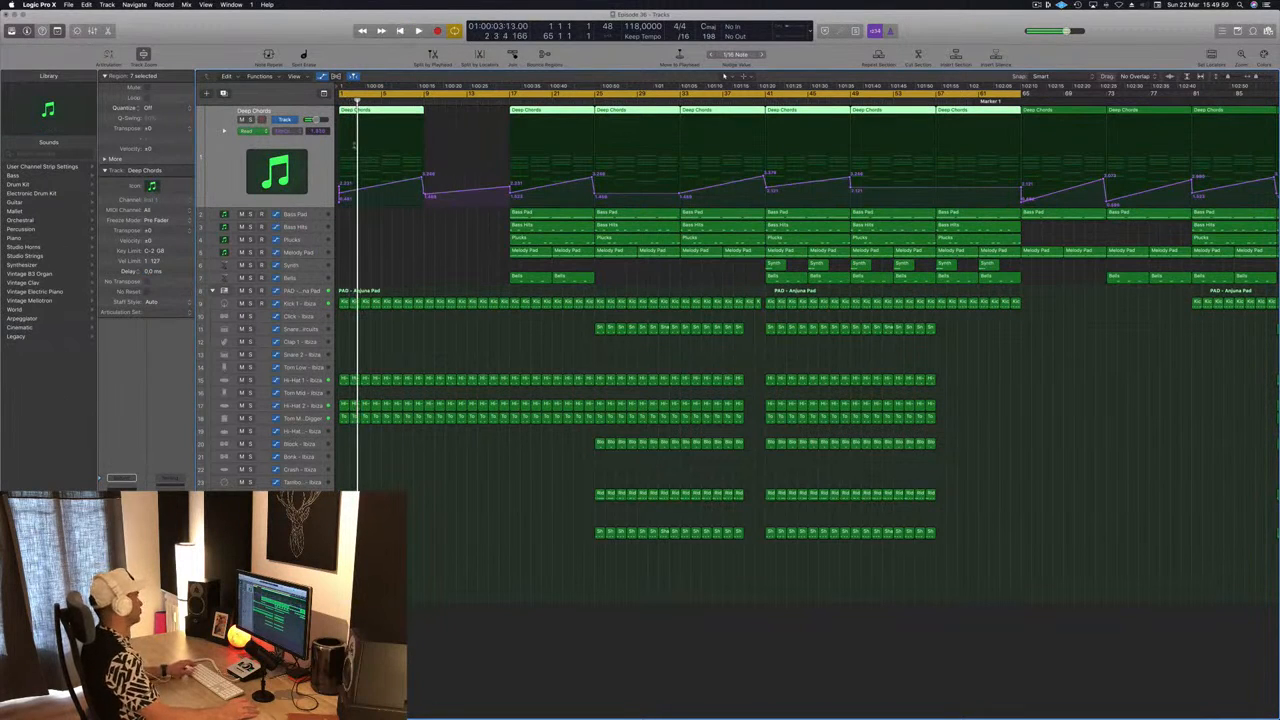
Step: Delete the notes after the first chord in the opening Deep Chords region, using the Piano Roll
key(p)
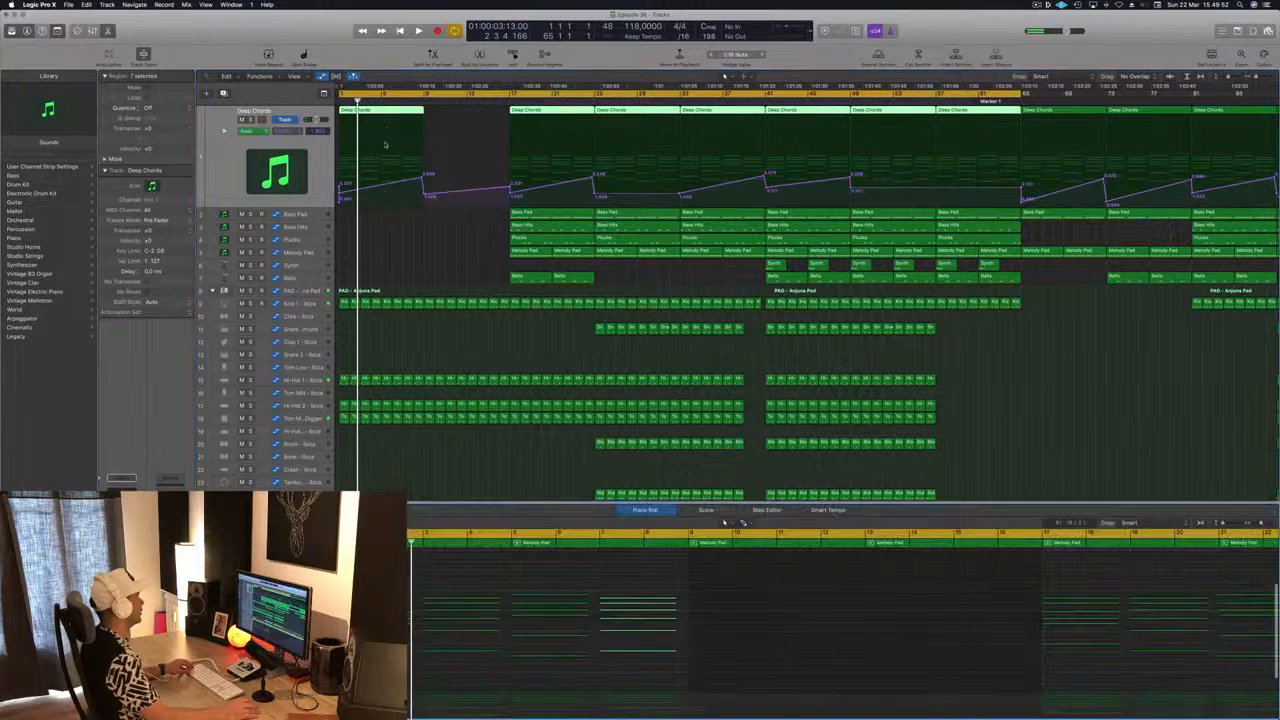
drag(425, 583, 721, 673)
key(Delete)
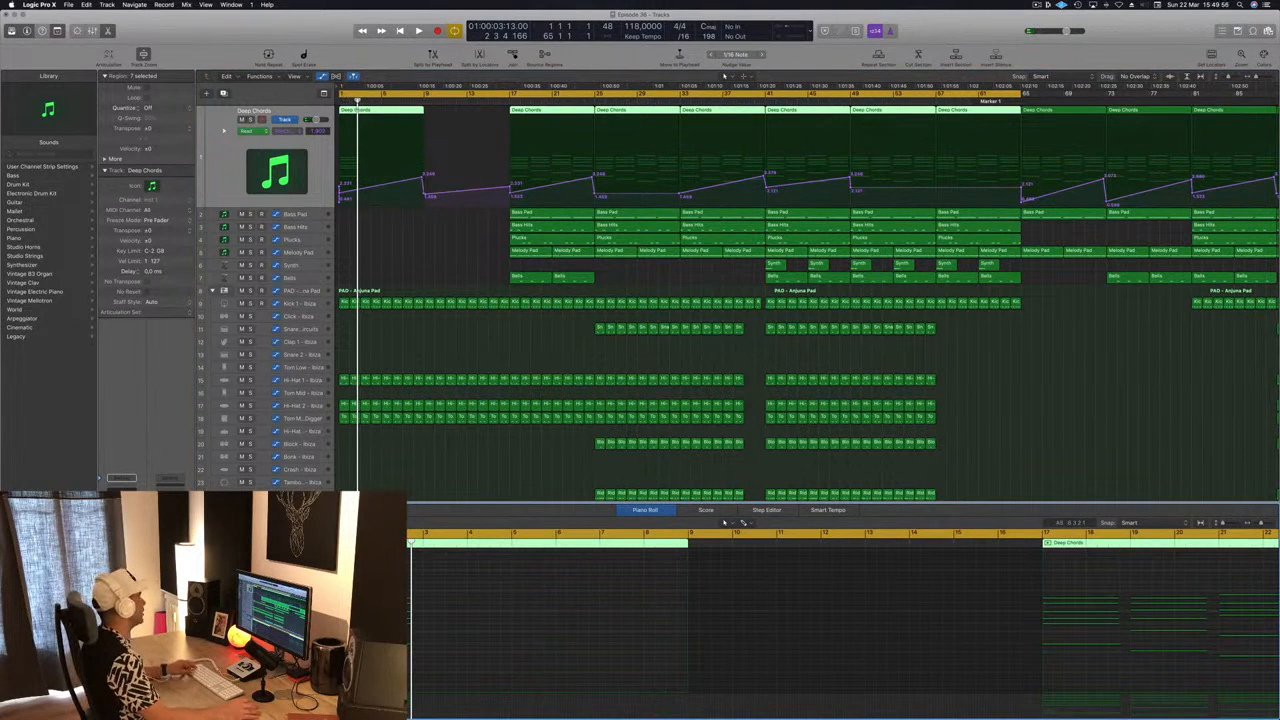
key(super+Right)
key(super+Right)
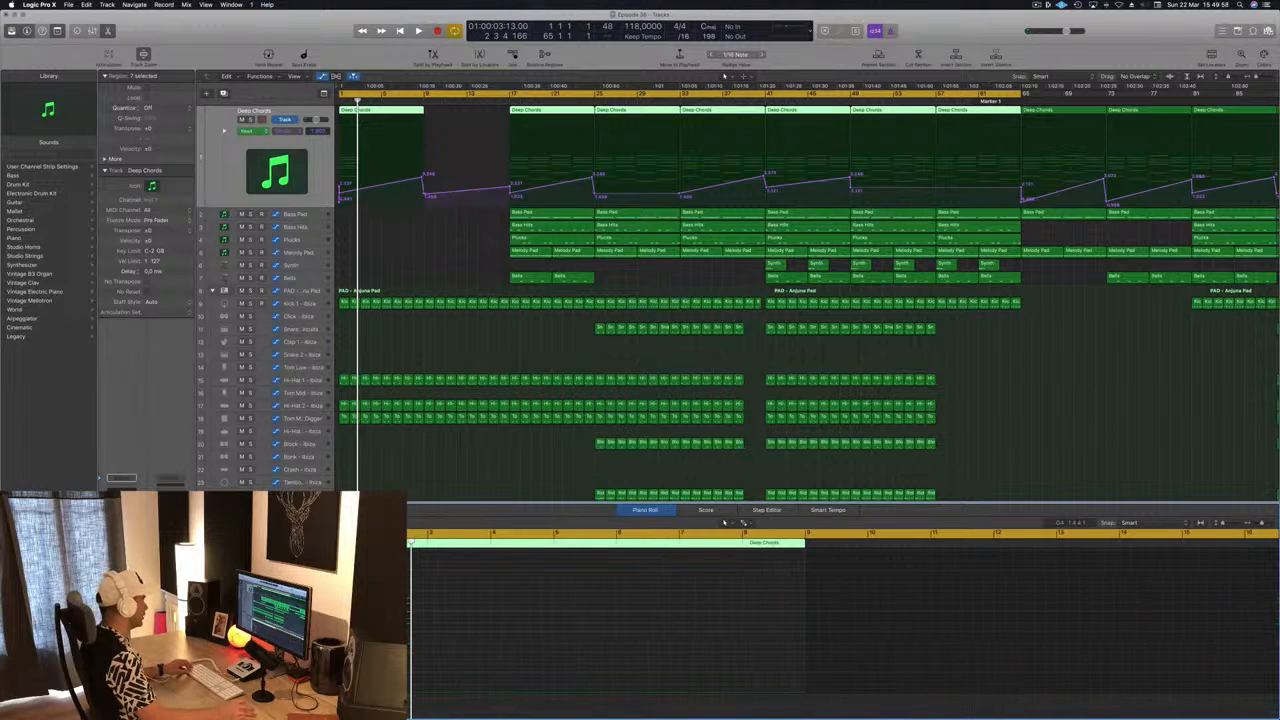
scroll(478, 648, left, 2)
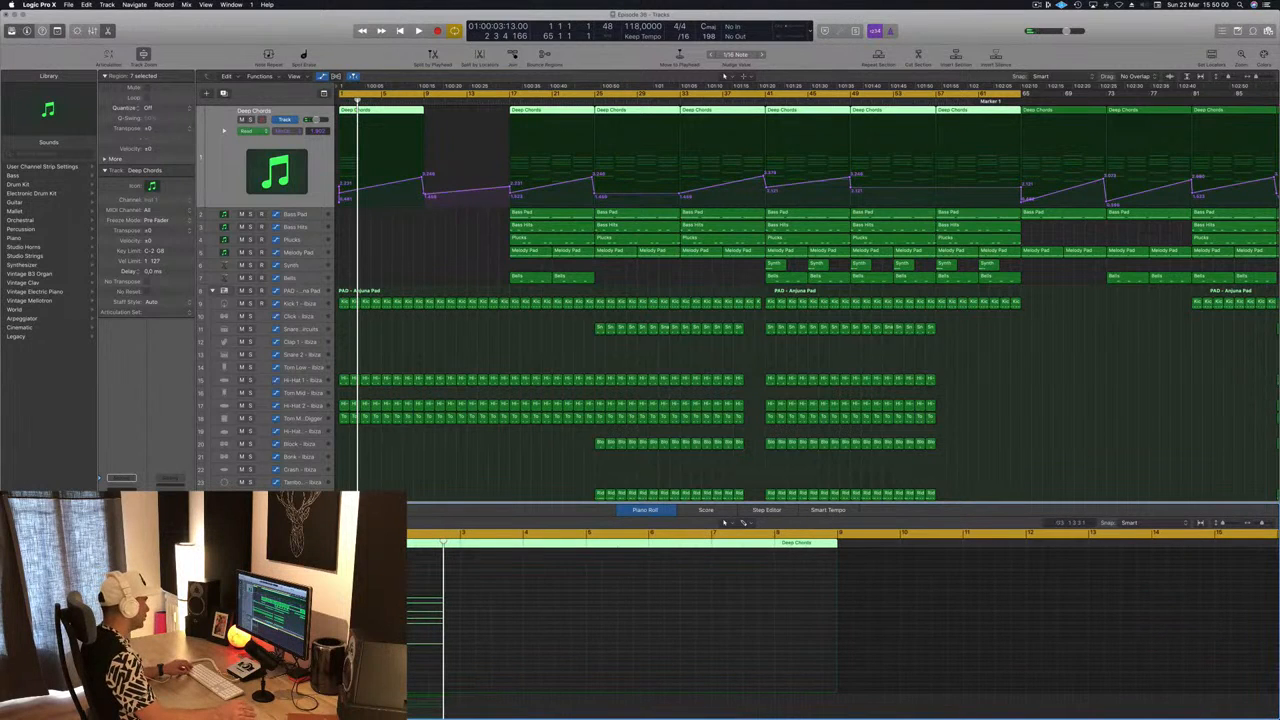
Step: Duplicate the first chord back to back up to about bar 8 in the opening Deep Chords region, and play it
click(481, 603)
drag(486, 603, 483, 602)
drag(608, 571, 377, 680)
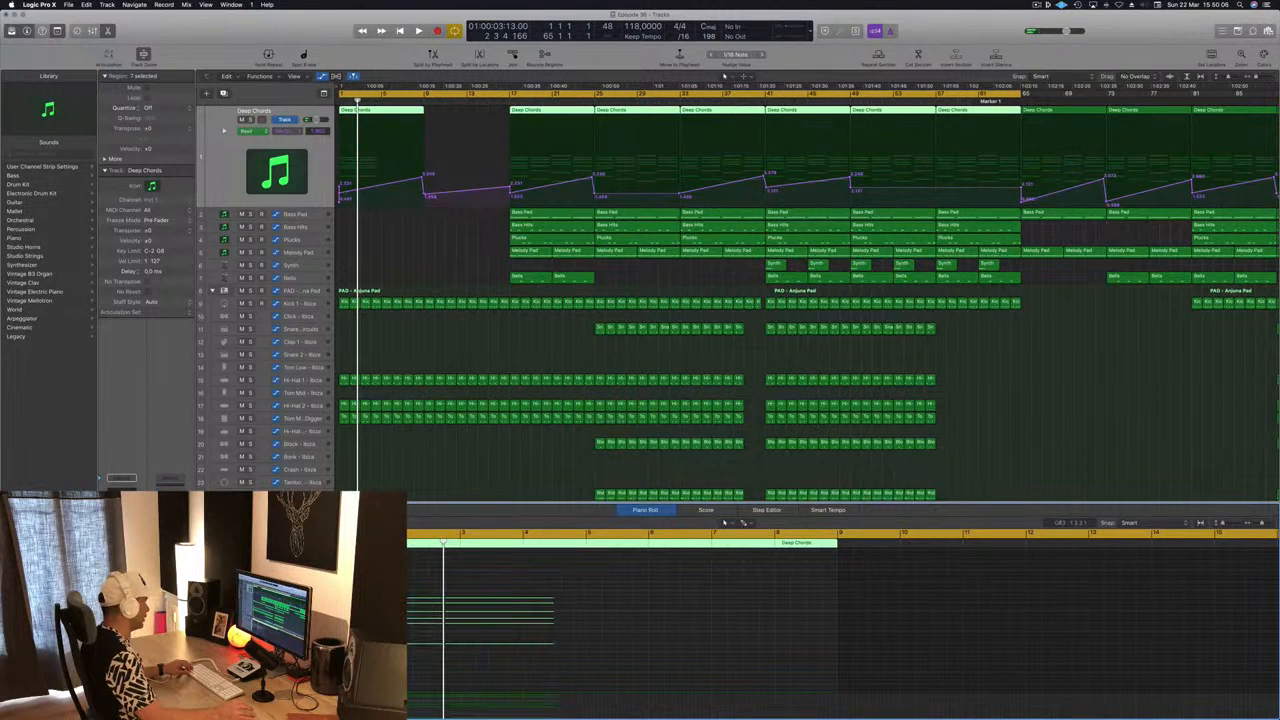
drag(373, 604, 591, 602)
click(379, 224)
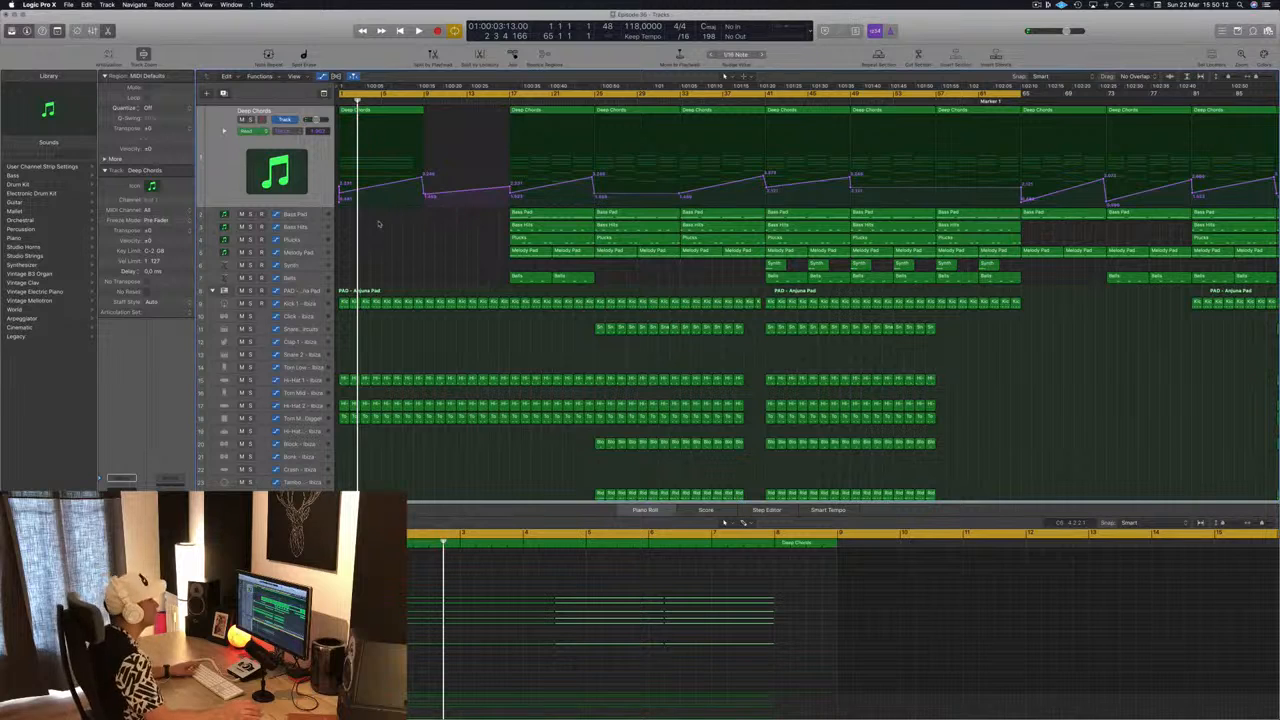
key(super+Right)
key(super+Right)
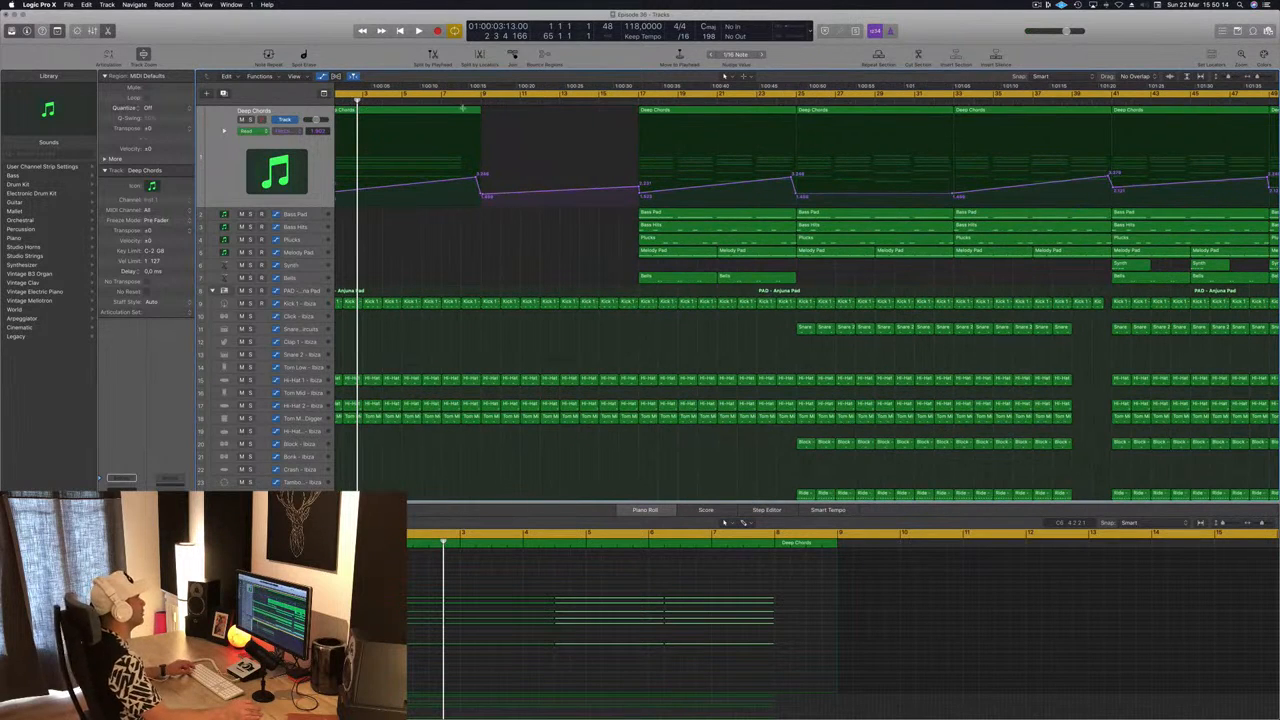
key(Return)
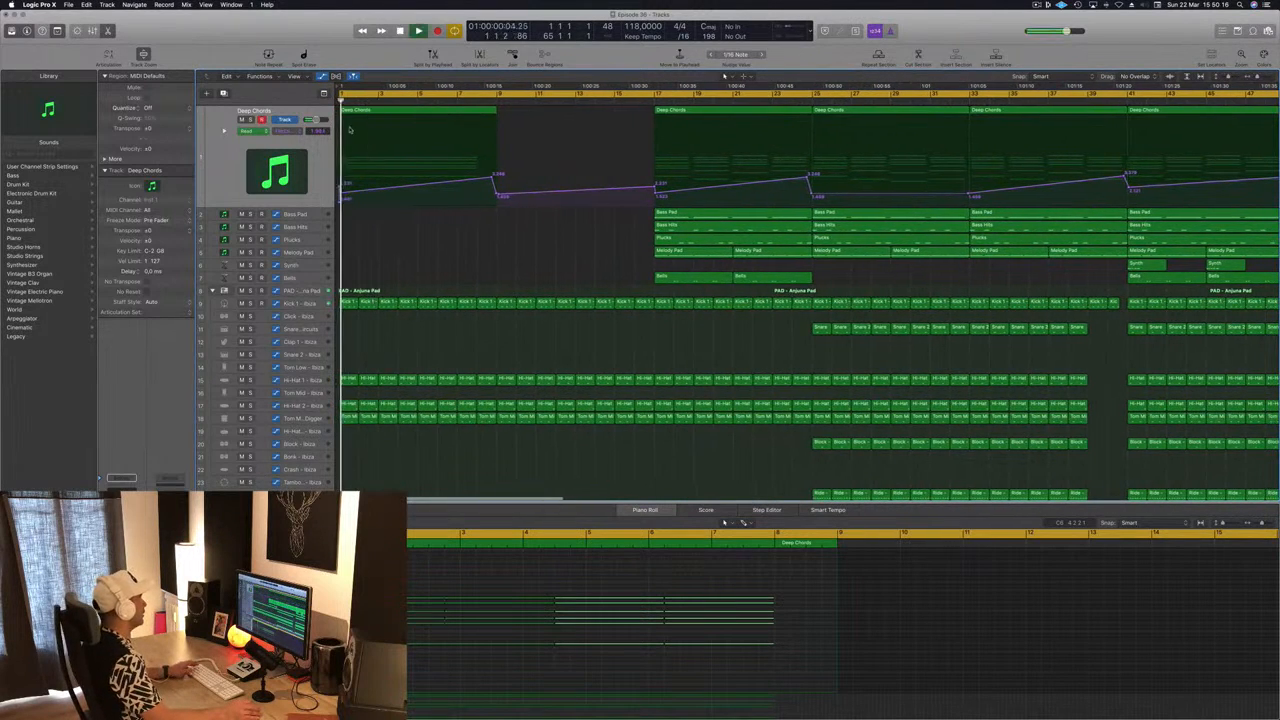
Step: Rearrange the chord copies to start at bars 3, 5 and 7, and play the intro from the beginning
click(469, 605)
drag(460, 587, 482, 671)
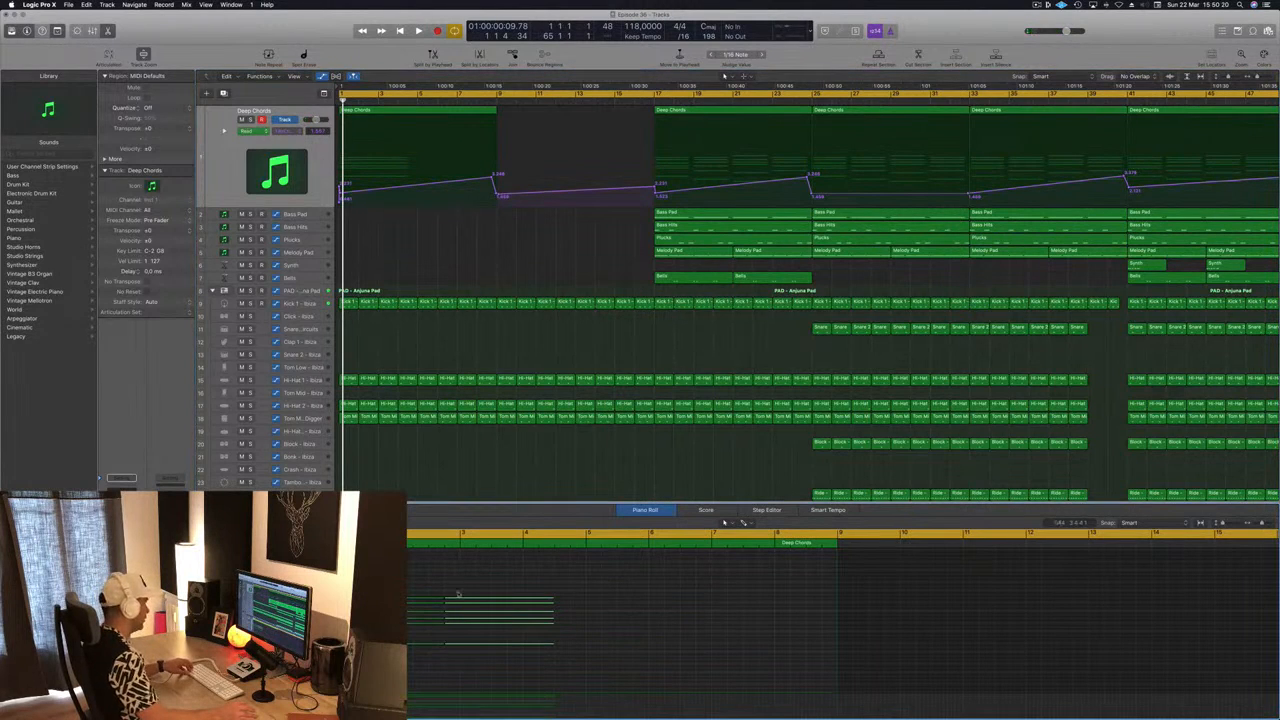
drag(465, 601, 646, 603)
key(space)
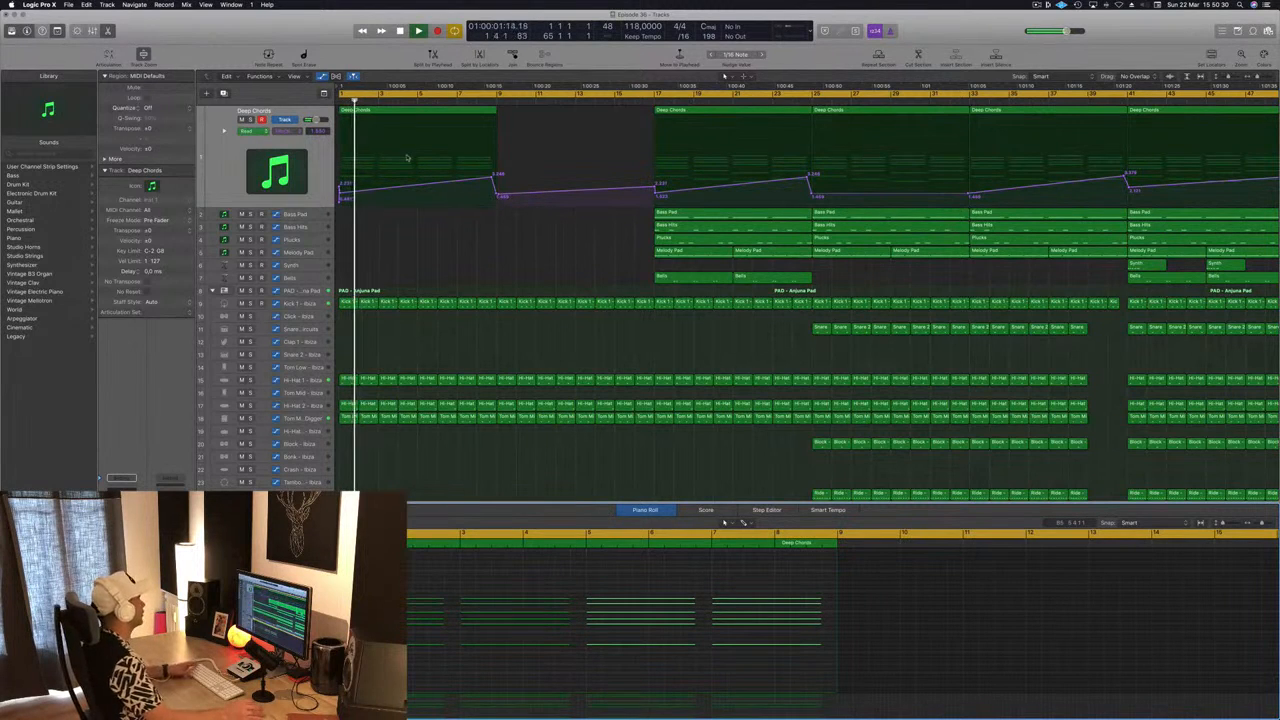
scroll(416, 226, down, 1)
scroll(410, 237, right, 1)
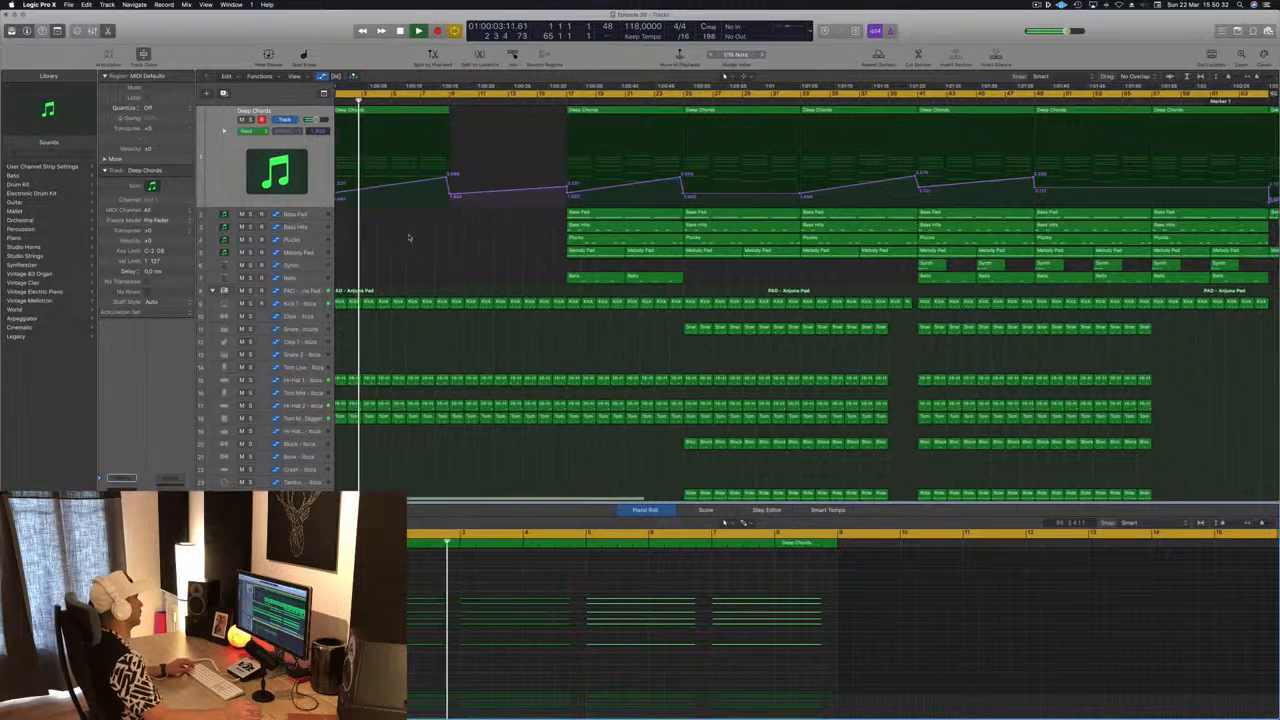
scroll(411, 237, up, 3)
scroll(400, 180, left, 2)
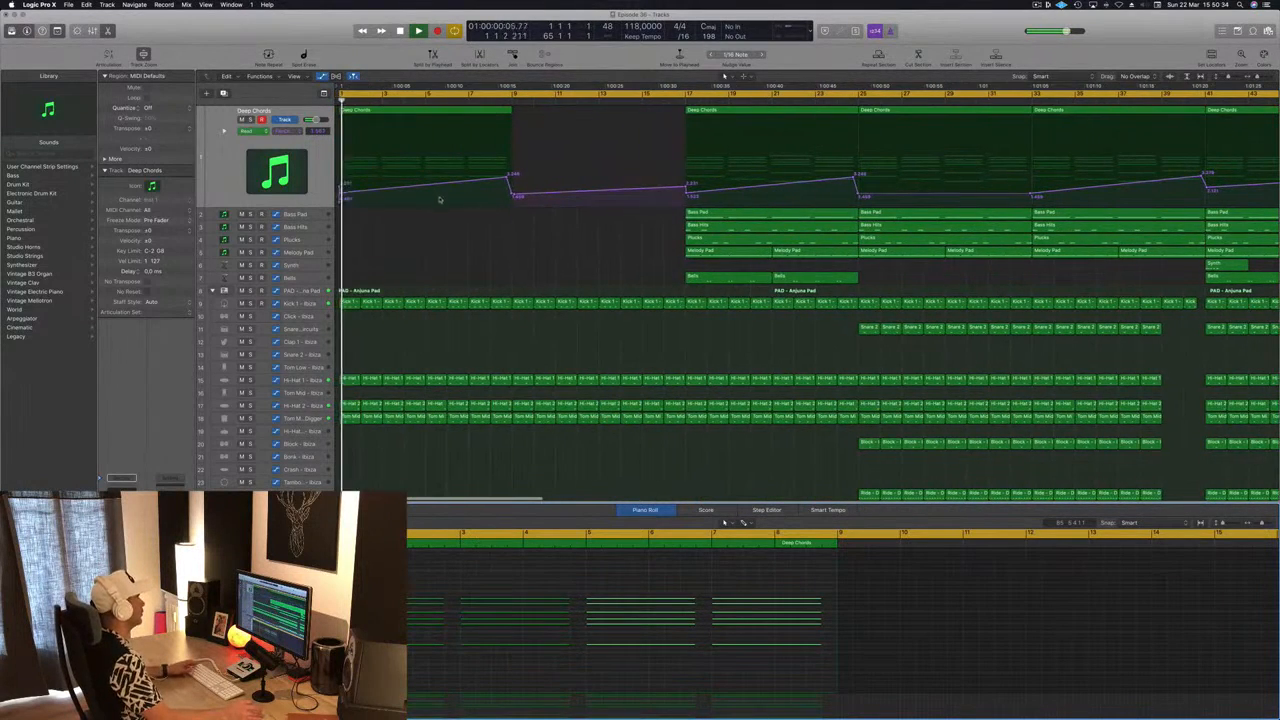
Step: Lower the automation point near bar 9 on the Deep Chords track to soften the rise, and replay the intro
drag(507, 177, 507, 186)
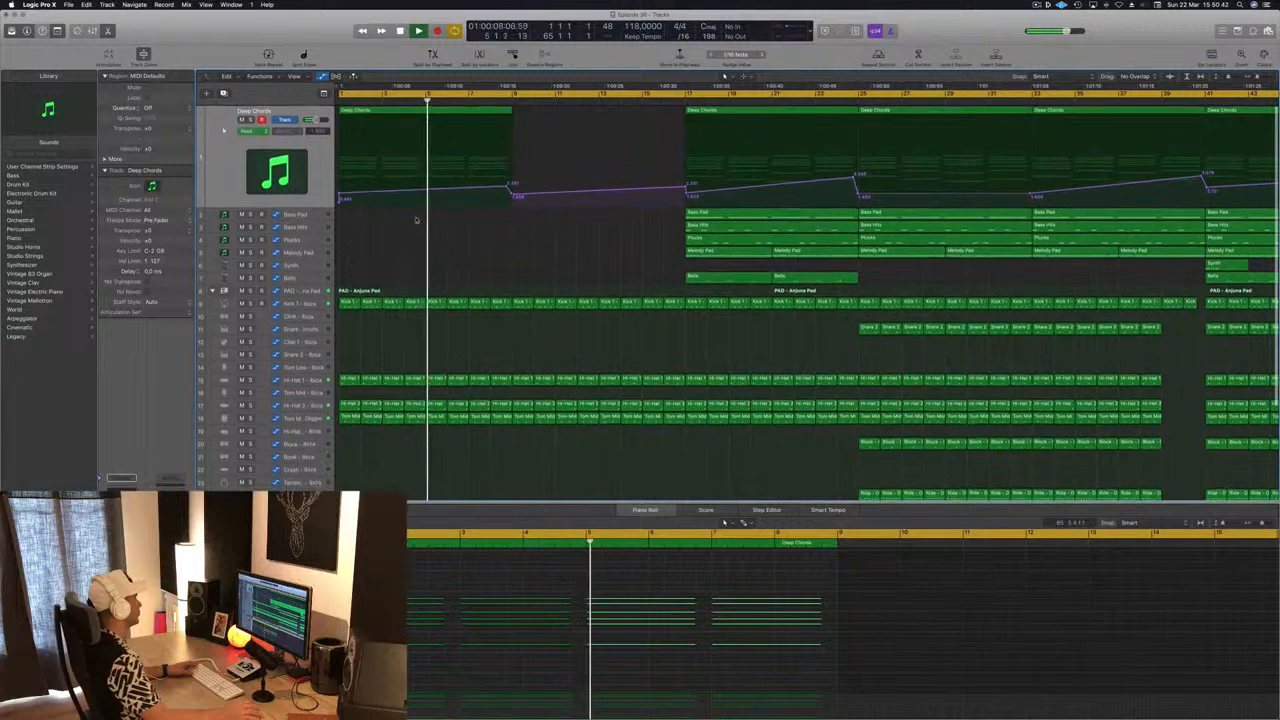
key(Return)
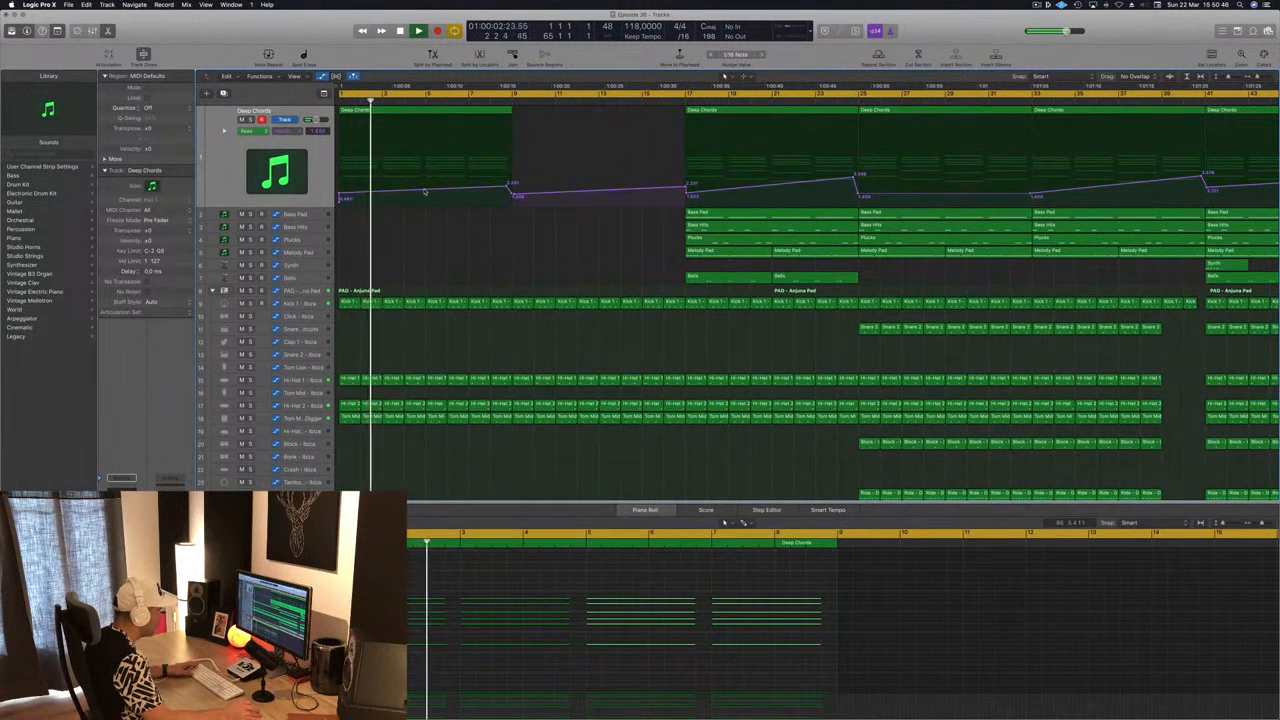
drag(509, 189, 512, 187)
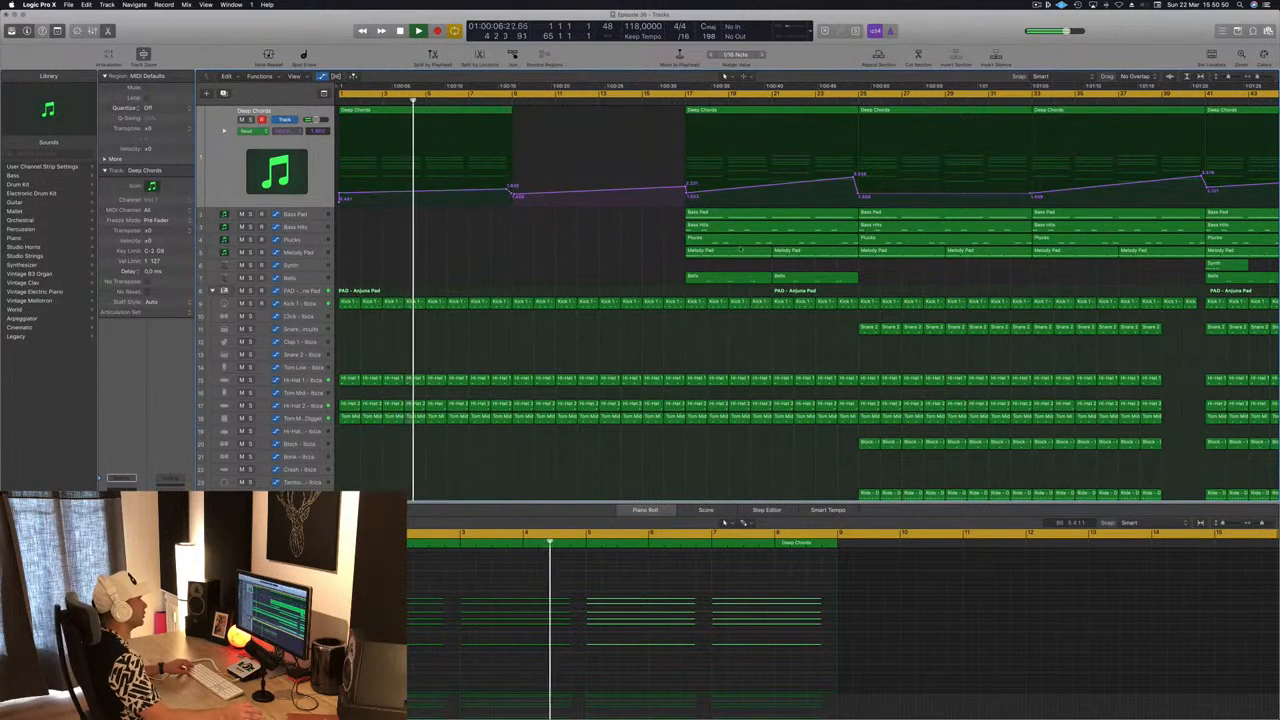
Step: Copy the Plucks region from bar 17 to bar 1 and delete the earlier pluck notes in bars 2 and 4
click(741, 241)
key(Return)
drag(741, 241, 393, 247)
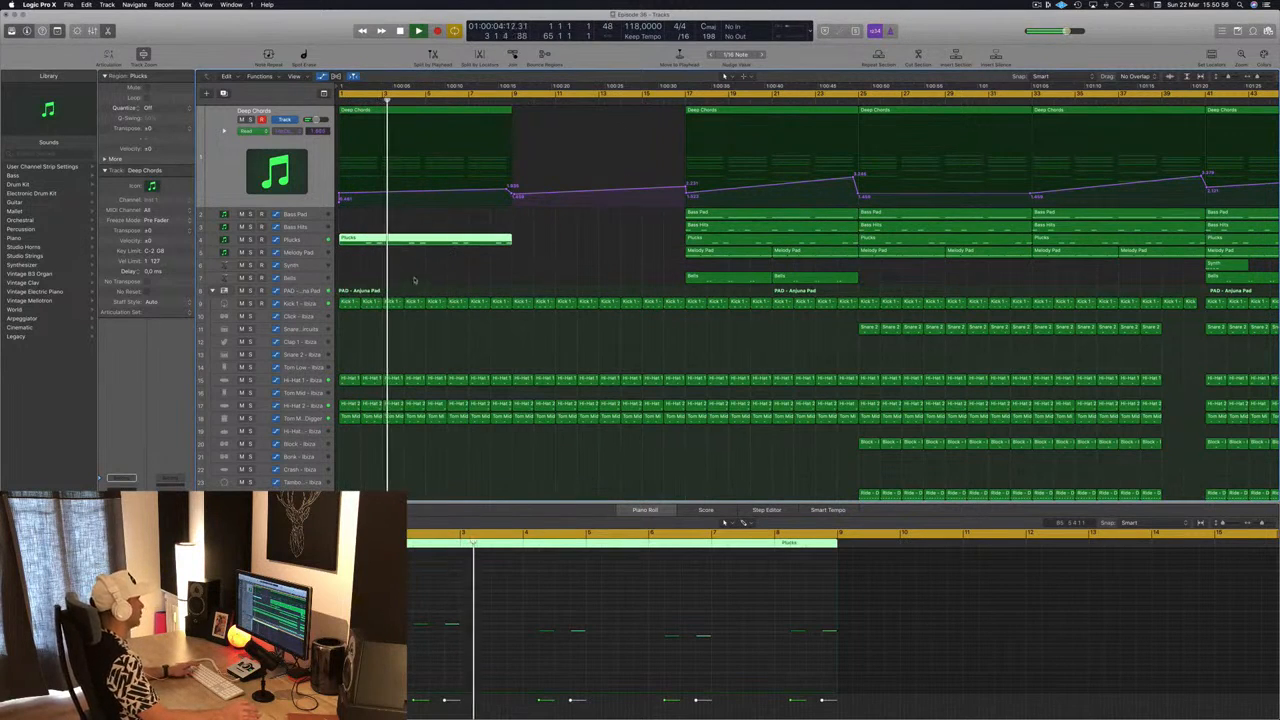
drag(389, 591, 419, 637)
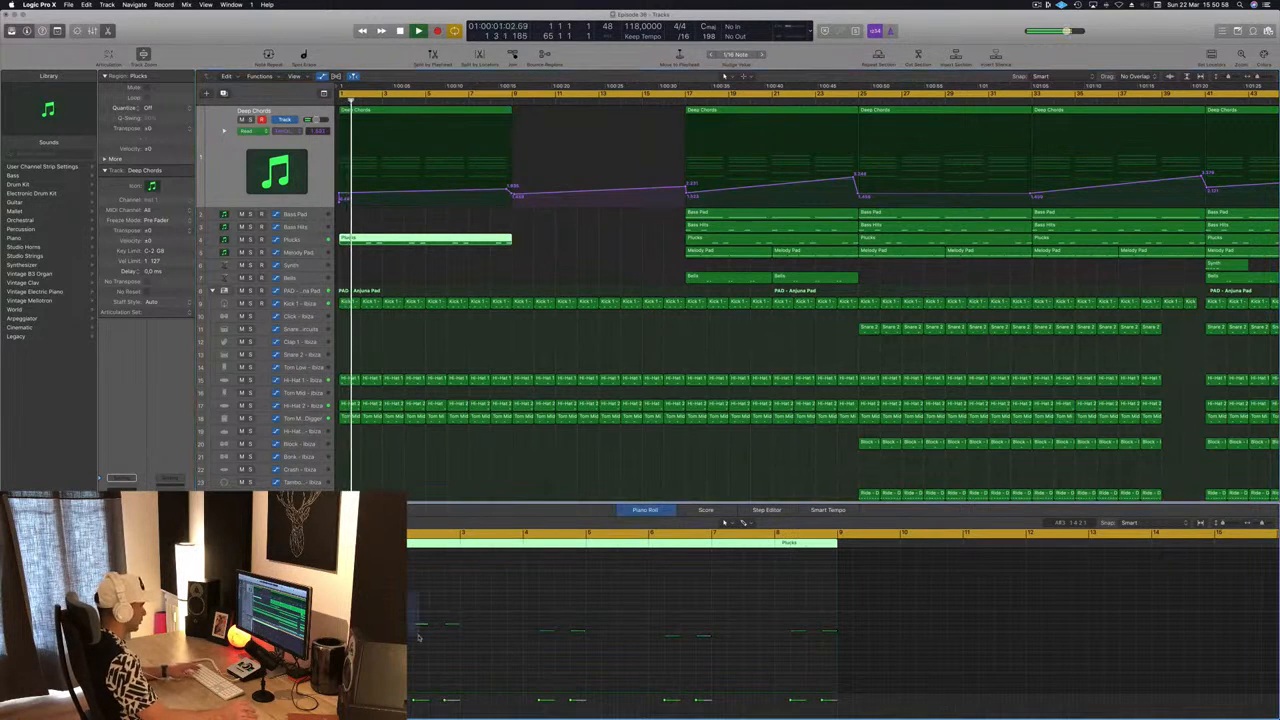
drag(546, 639, 548, 640)
key(Delete)
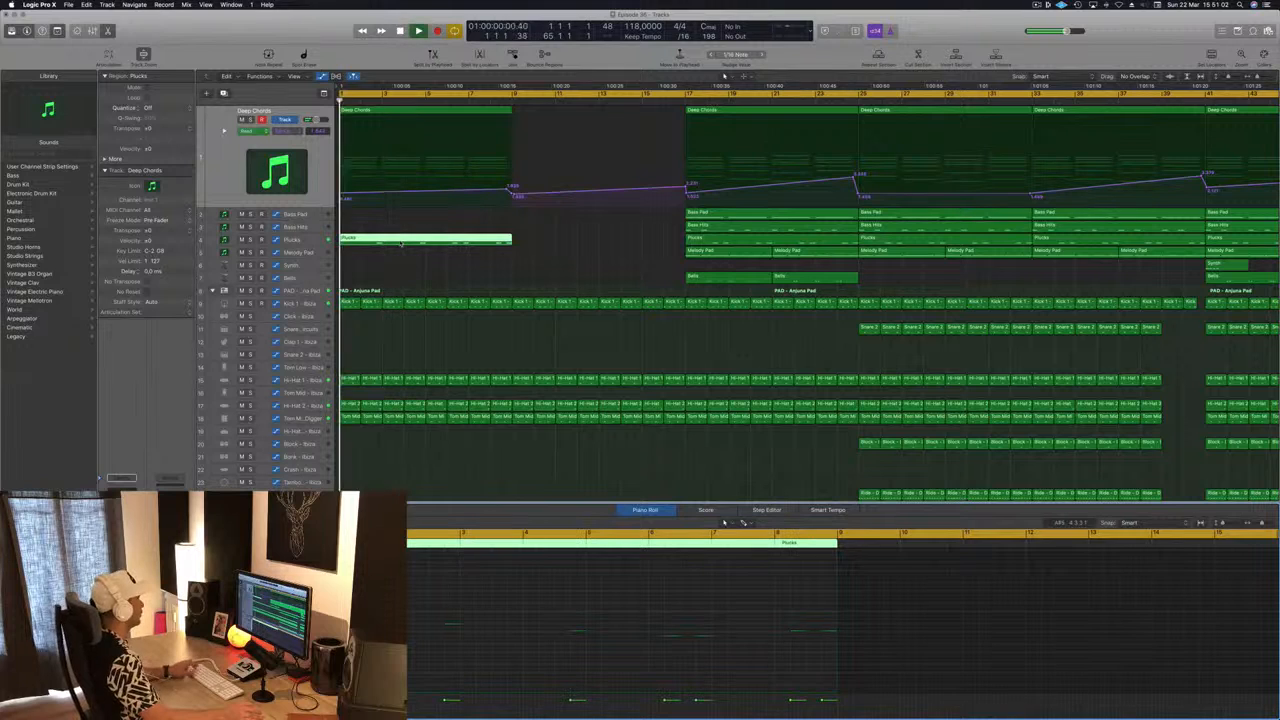
Step: Split the opening Plucks region at bar 3, delete the remainder, and repeat the two-bar part at bars 3, 5 and 7
super+double_click(380, 240)
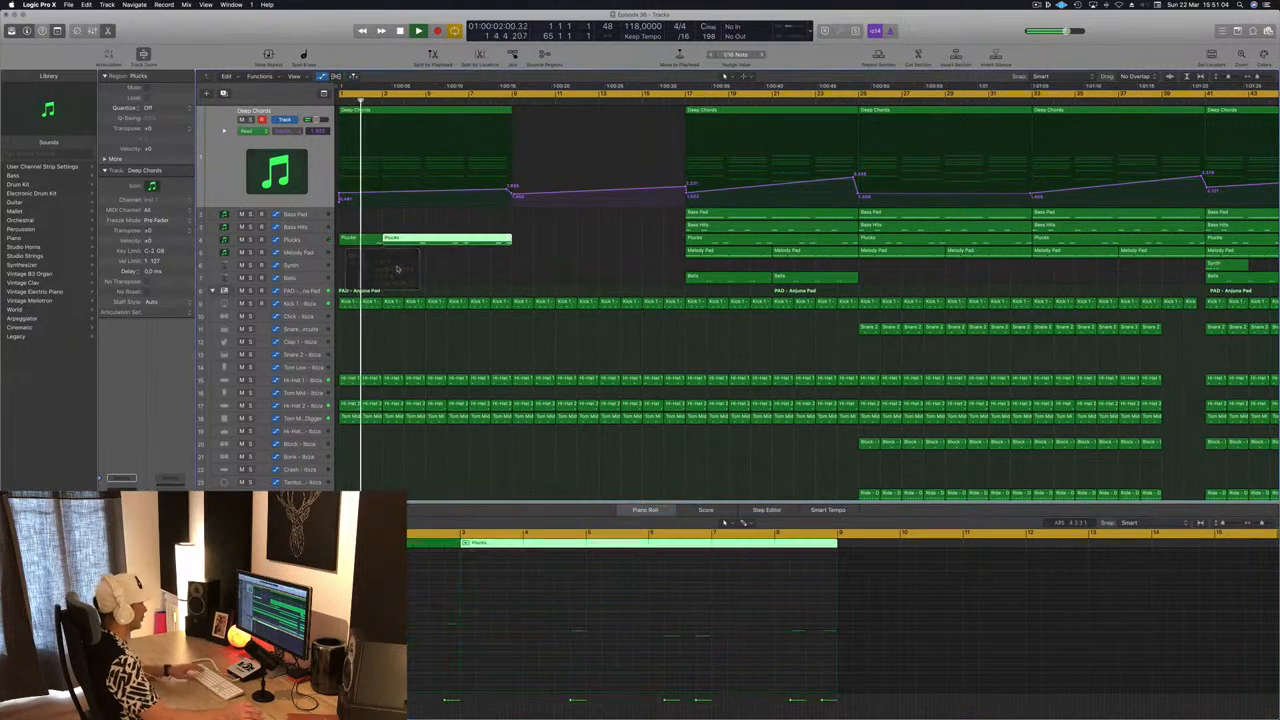
key(Delete)
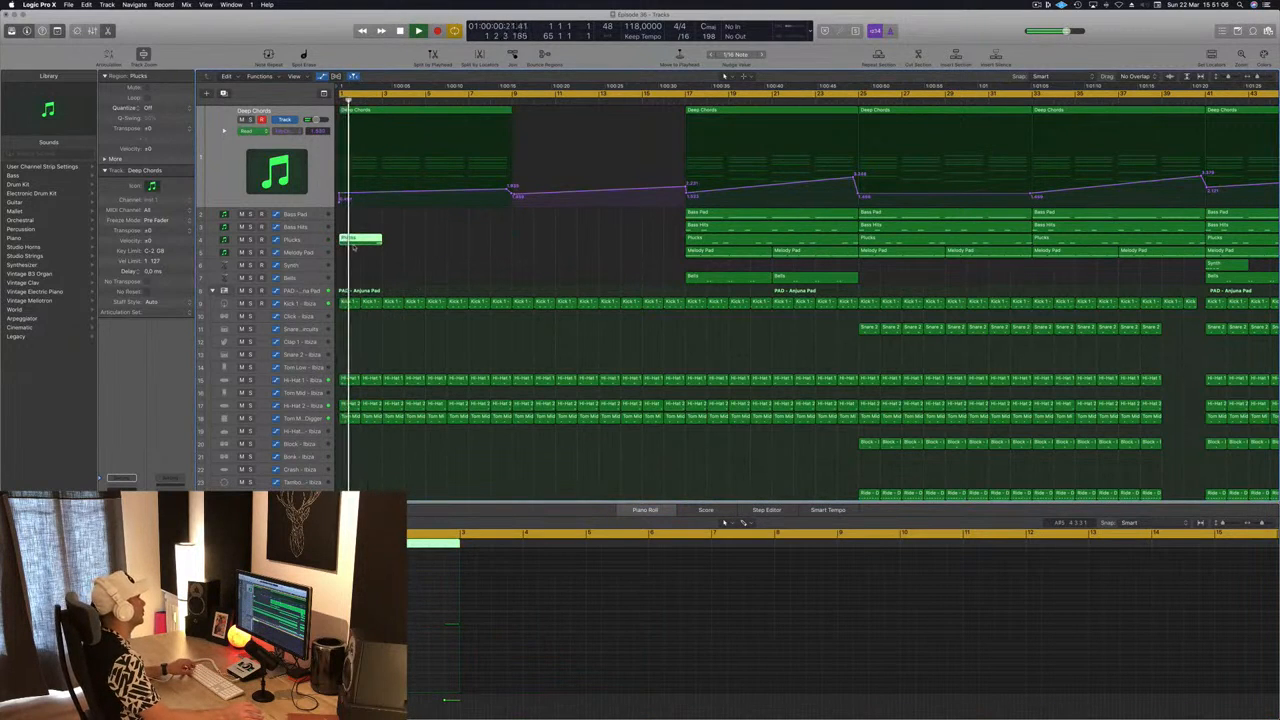
drag(397, 250, 453, 259)
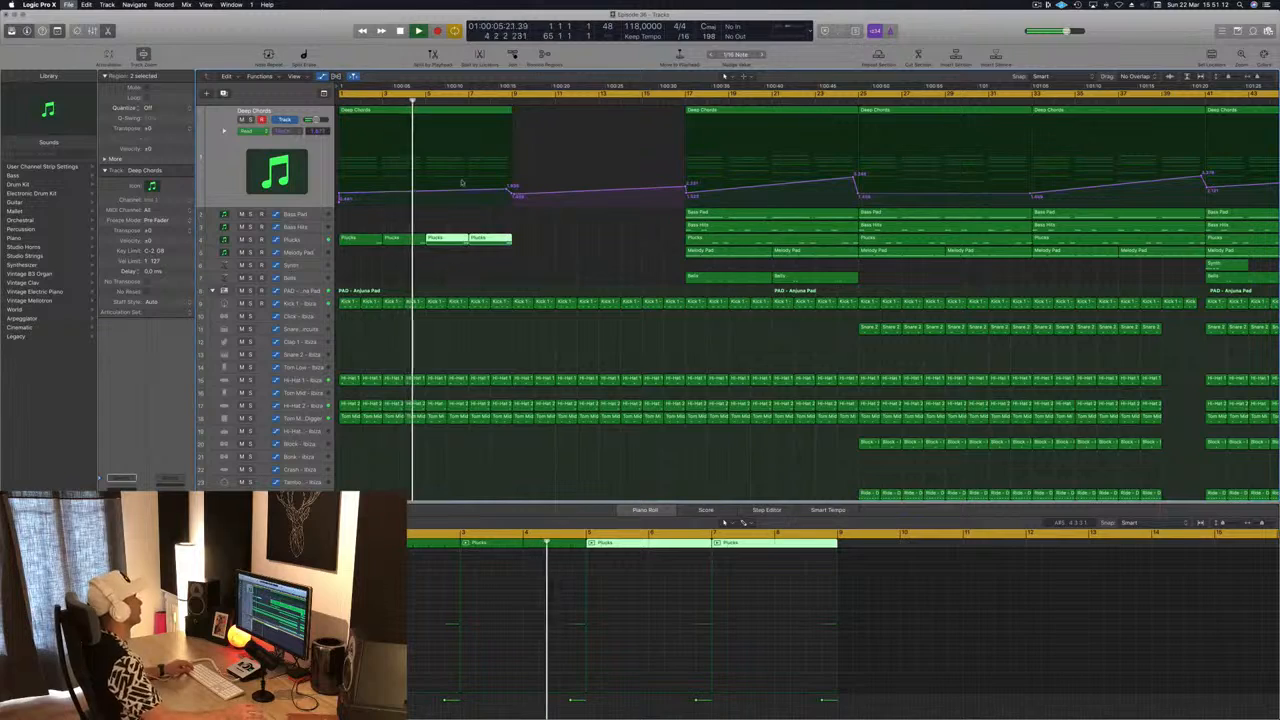
Step: Copy the opening Deep Chords and Plucks regions to bar 9 so they run up to bar 17, and play the intro
key(super+Left)
key(super+Left)
key(super+Left)
key(super+Right)
key(super+Right)
key(super+Right)
key(space)
drag(516, 107, 489, 246)
key(space)
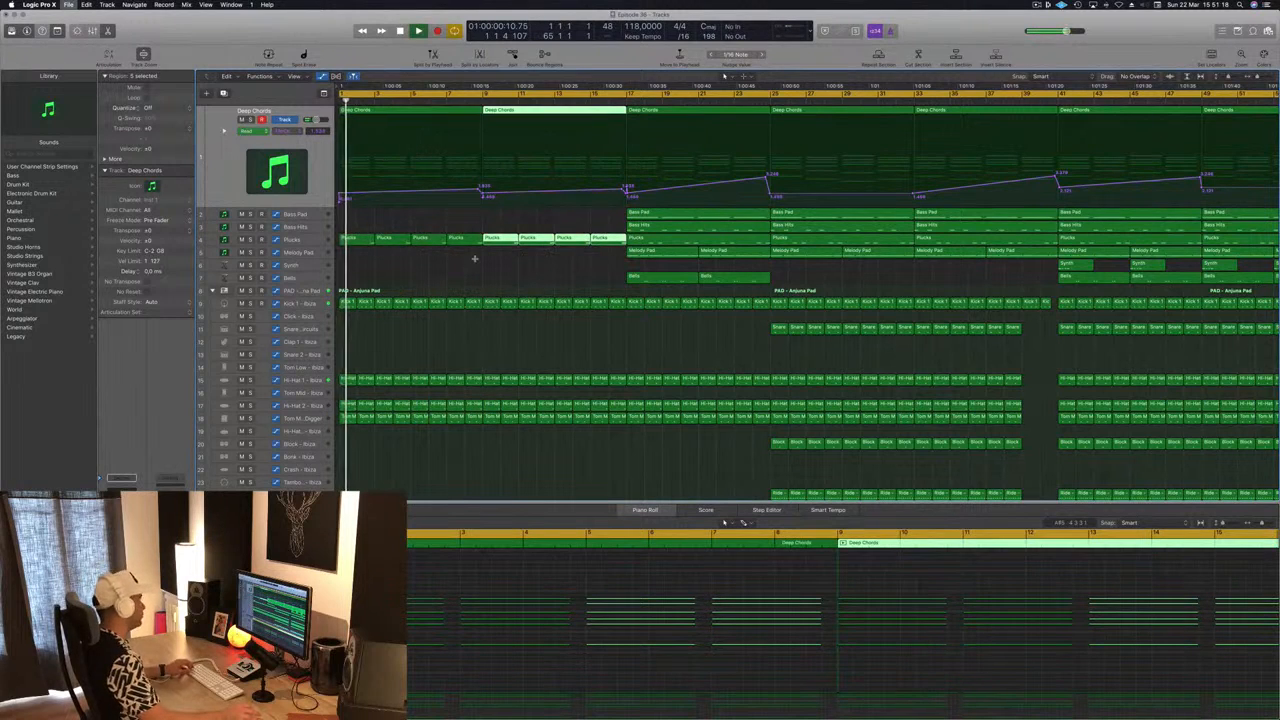
Step: Remove the Deep Chords automation points around bar 9 and raise the starting point for one gradual ramp up to bar 17
click(483, 197)
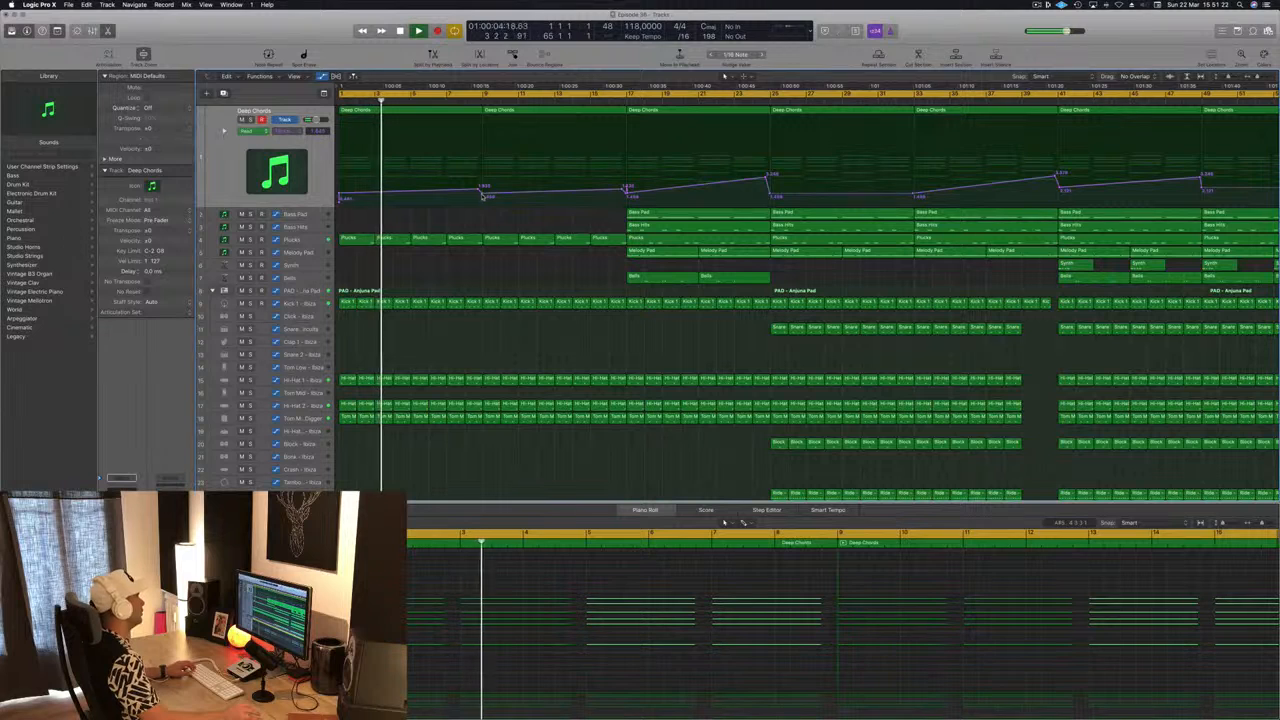
double_click(478, 191)
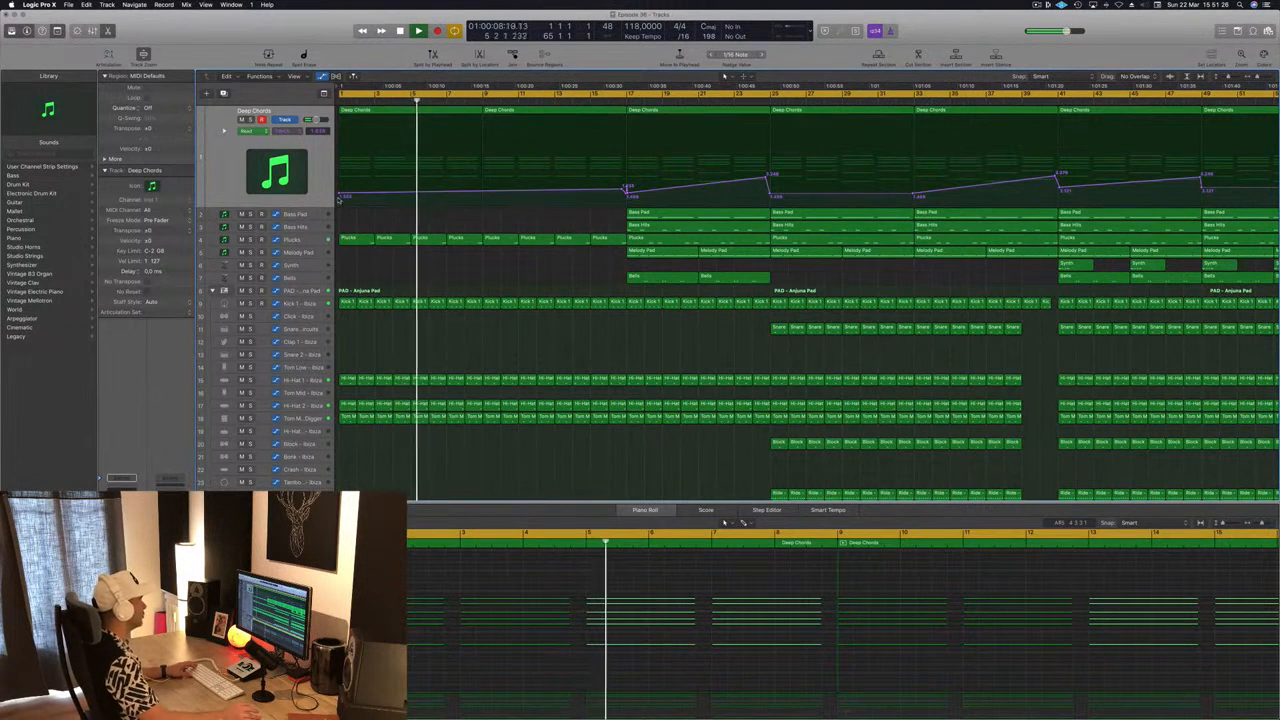
drag(341, 197, 340, 193)
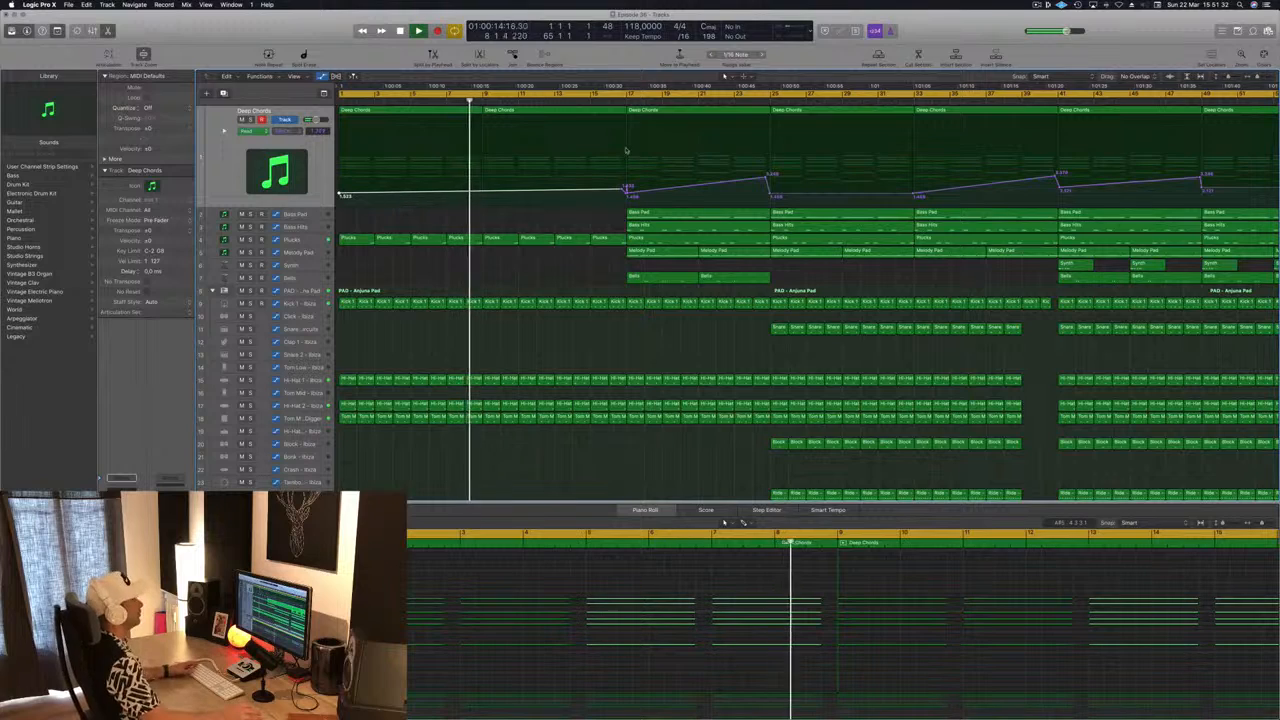
Step: Try a copy of the bar 17 Bells region at bar 1, audition it with the intro, and remove it
scroll(460, 268, down, 5)
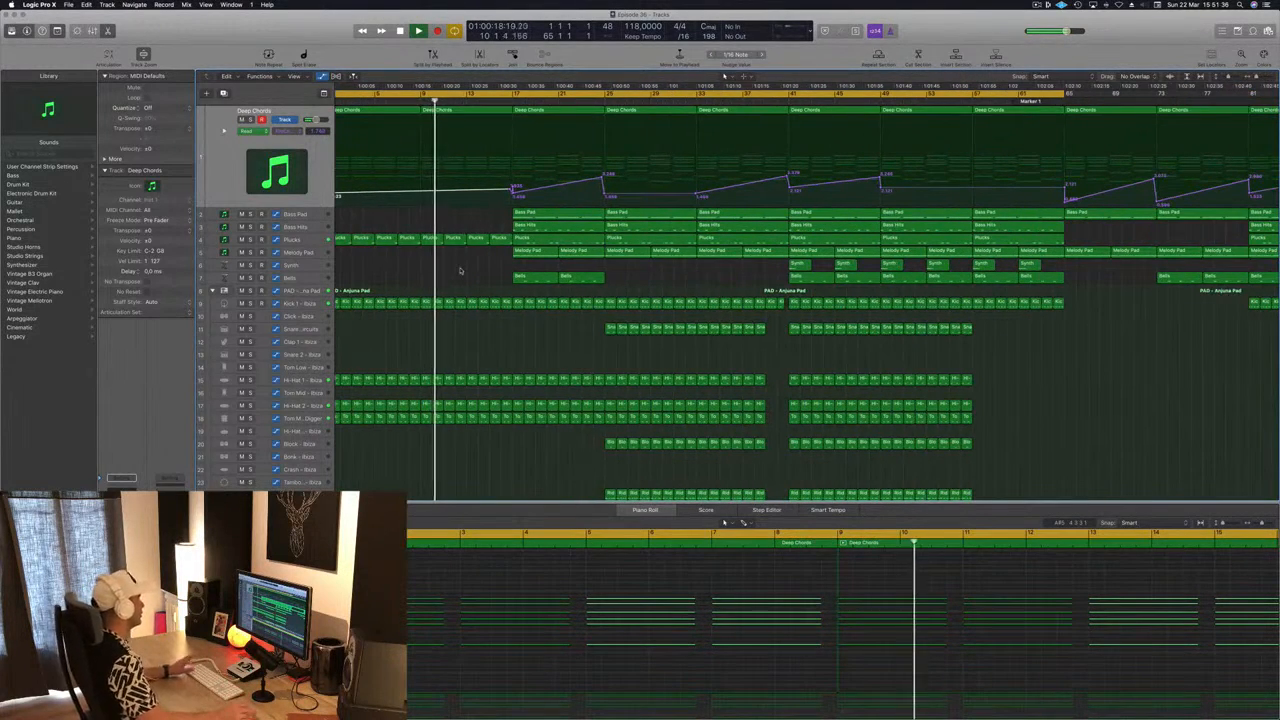
scroll(458, 267, up, 2)
click(545, 276)
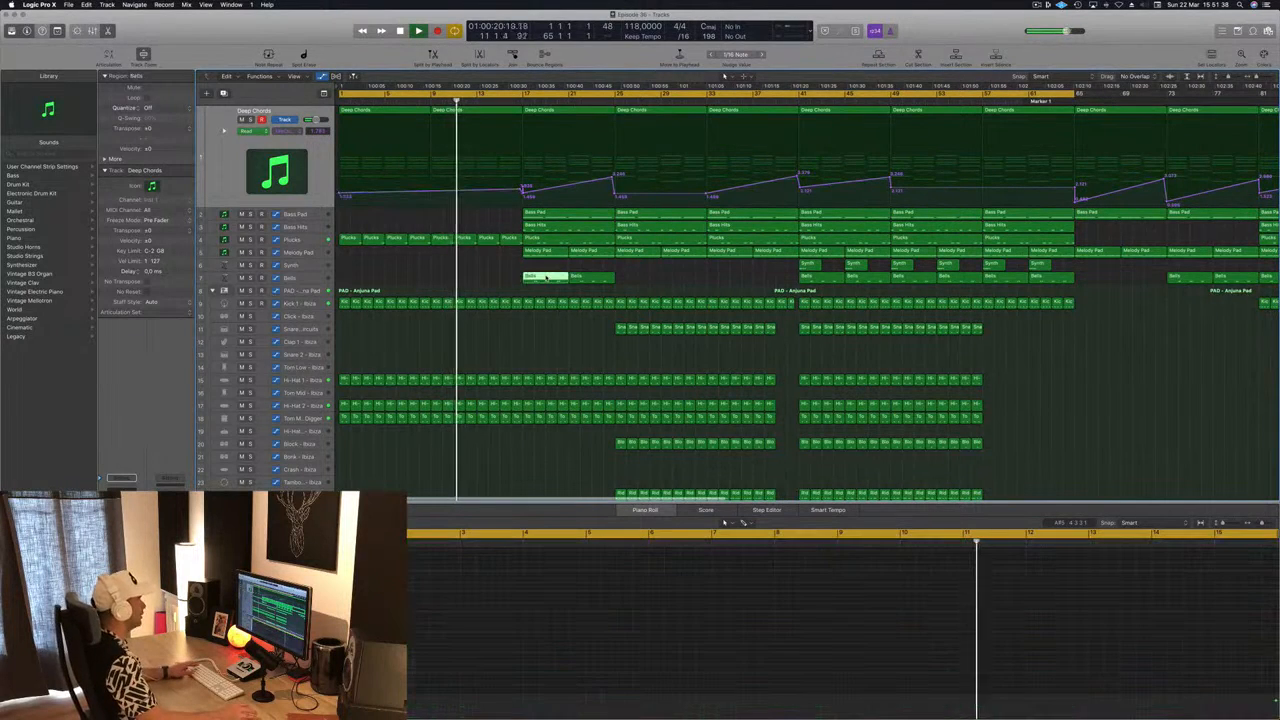
drag(545, 276, 361, 279)
key(space)
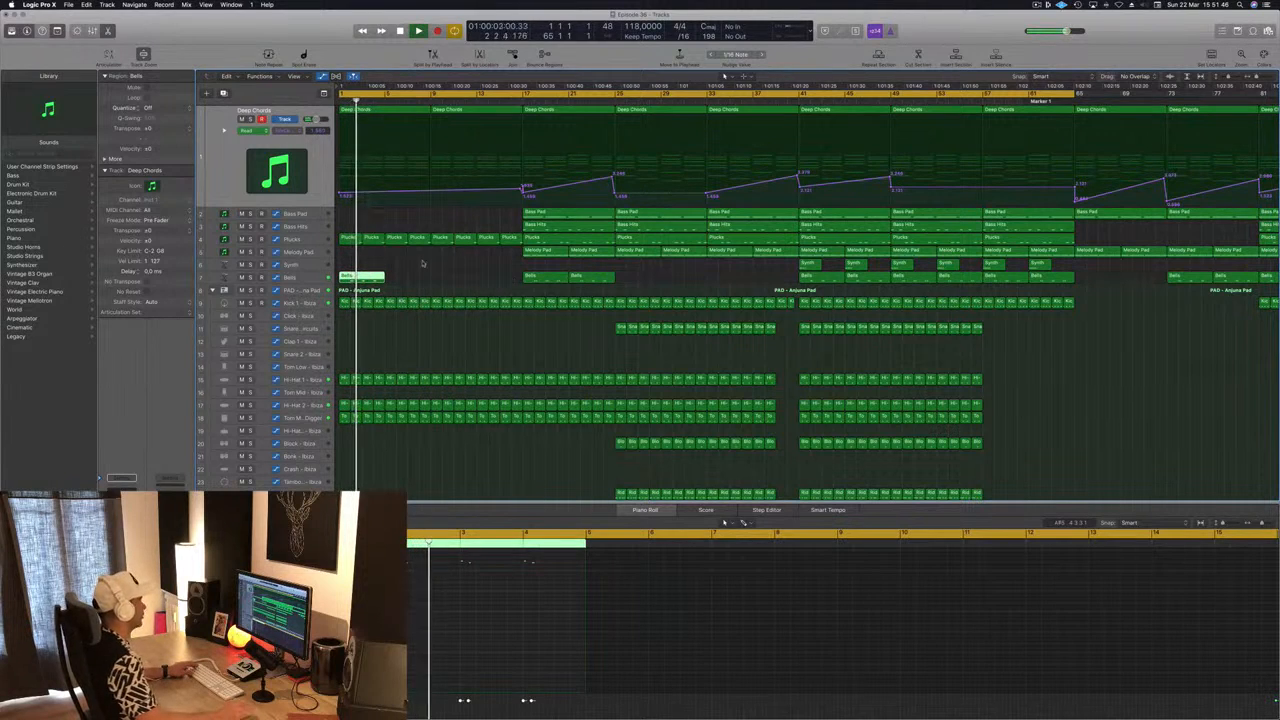
key(Delete)
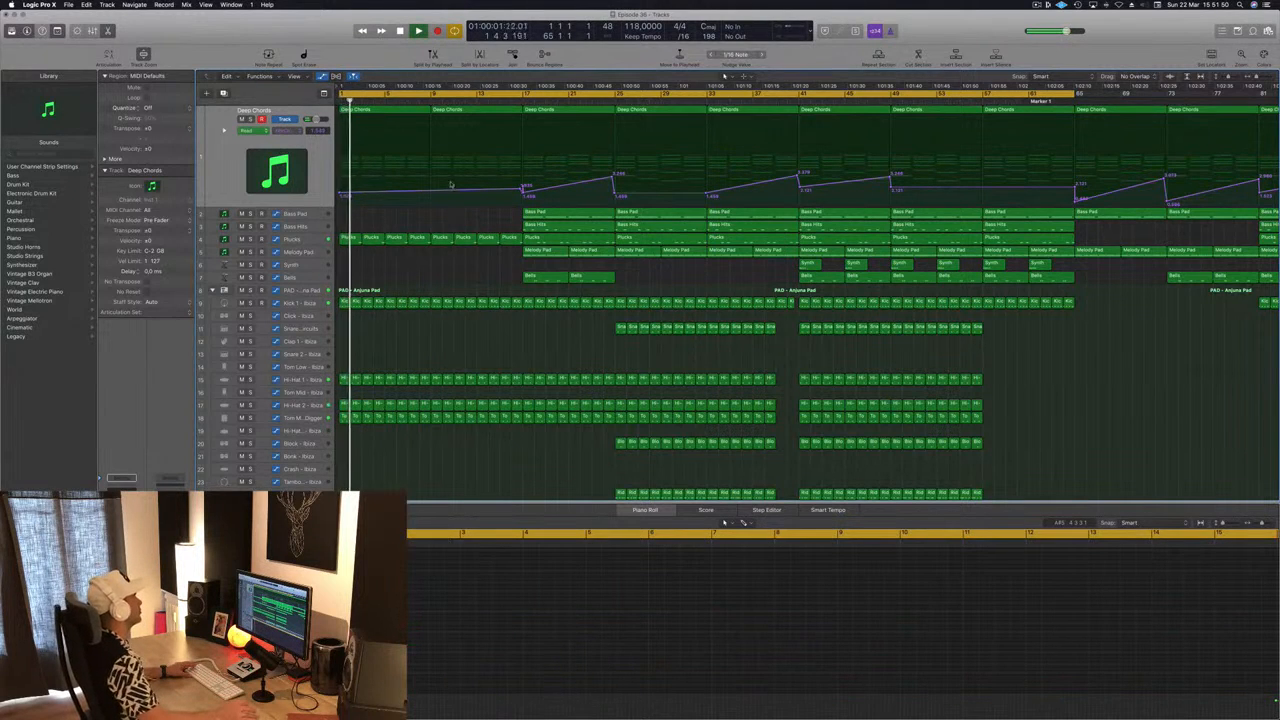
Step: Move the Bass Pad region from bar 17 to bar 1 and audition it with the intro
drag(573, 214, 391, 217)
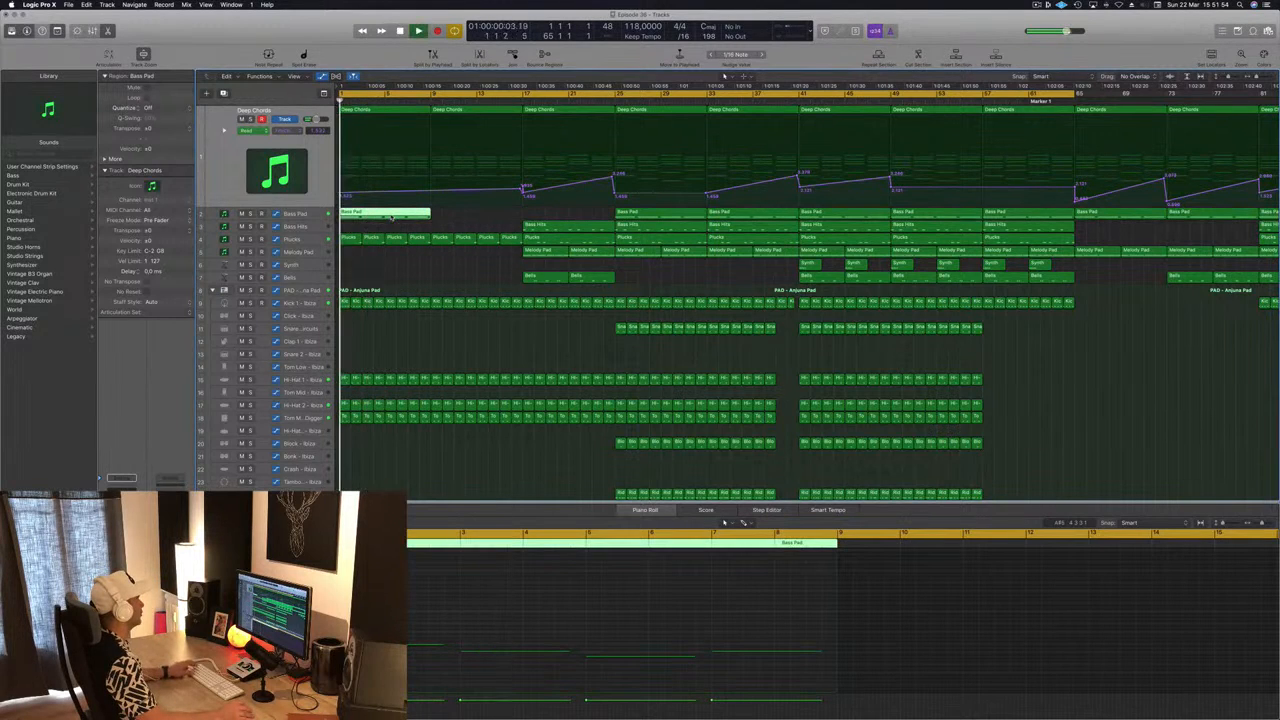
scroll(462, 217, up, 5)
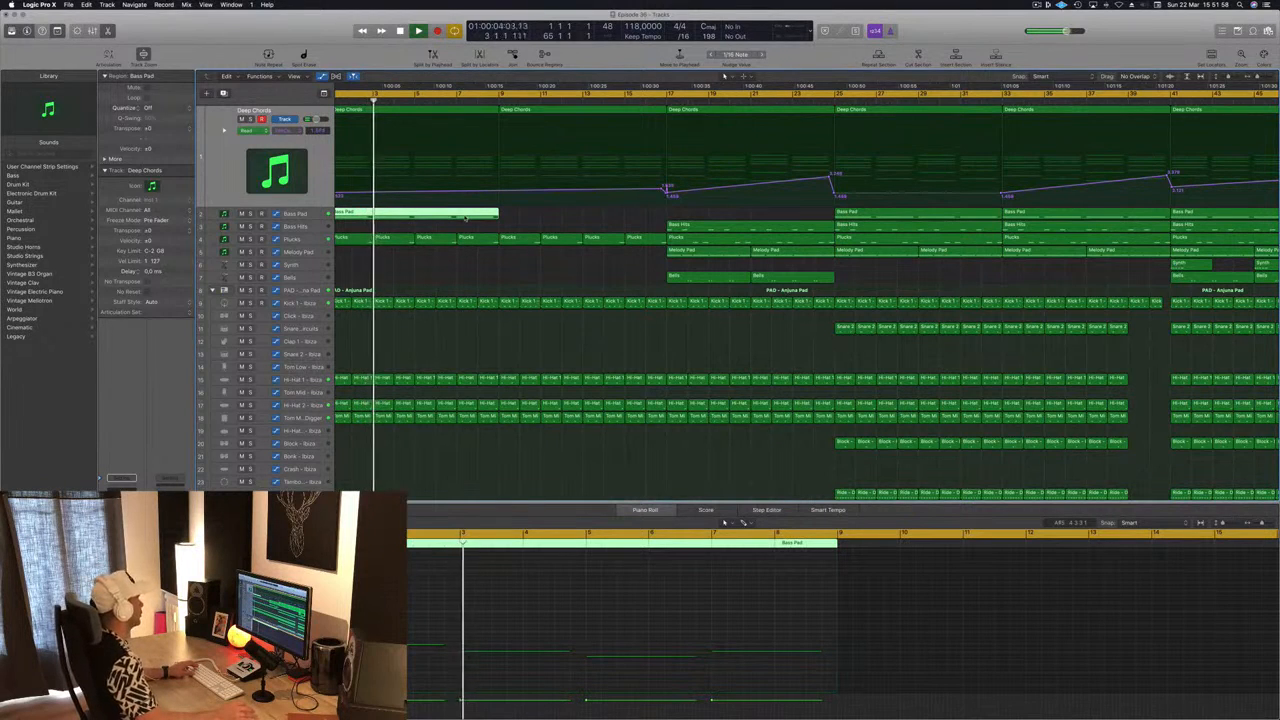
key(space)
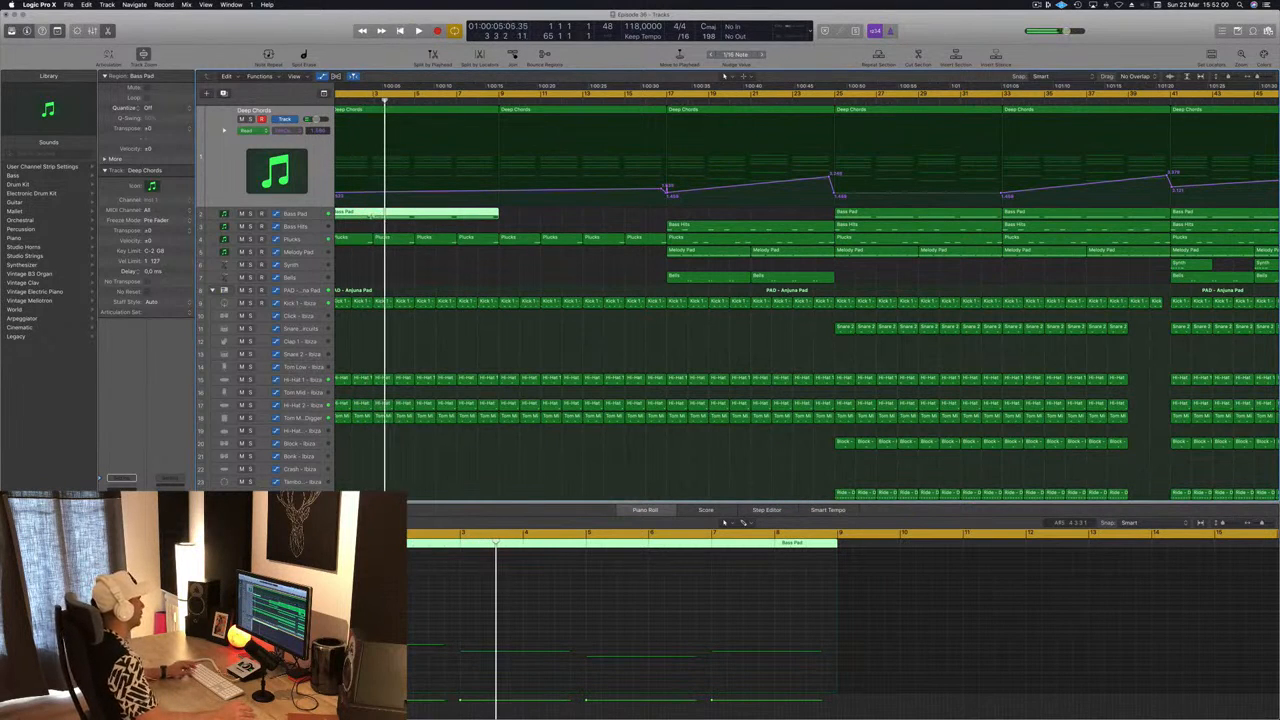
Step: Cut the opening Bass Pad region to two bars, extend its note to the region's end, and play it
super+double_click(372, 216)
key(Delete)
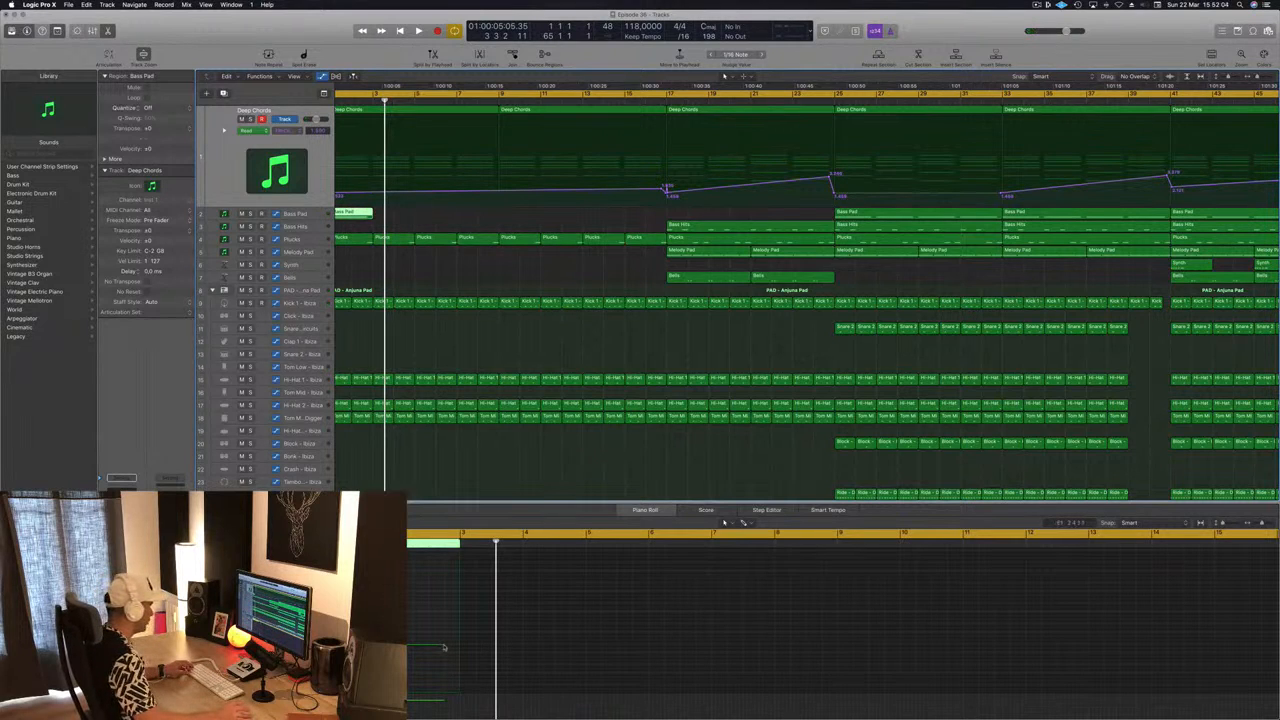
drag(441, 645, 458, 649)
key(space)
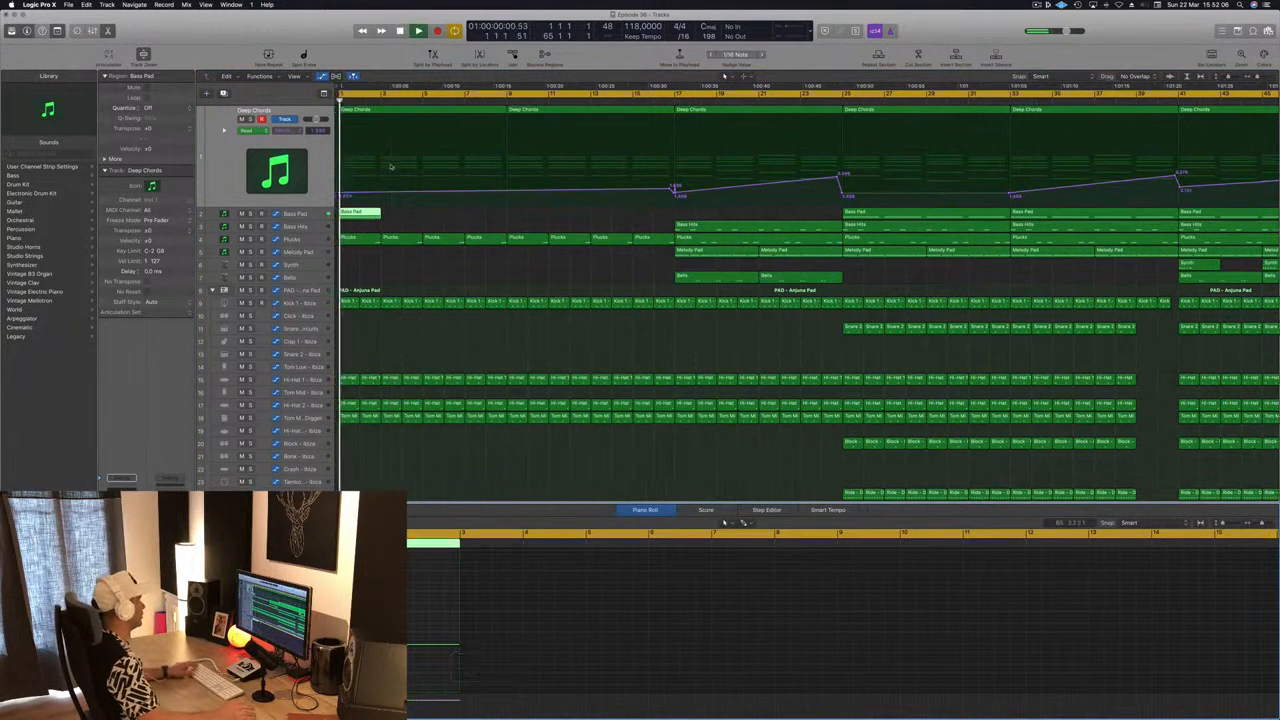
Step: Duplicate the two-bar Bass Pad region back to back up to bar 17 and play from the beginning
alt+drag(360, 214, 466, 215)
alt+drag(350, 214, 518, 222)
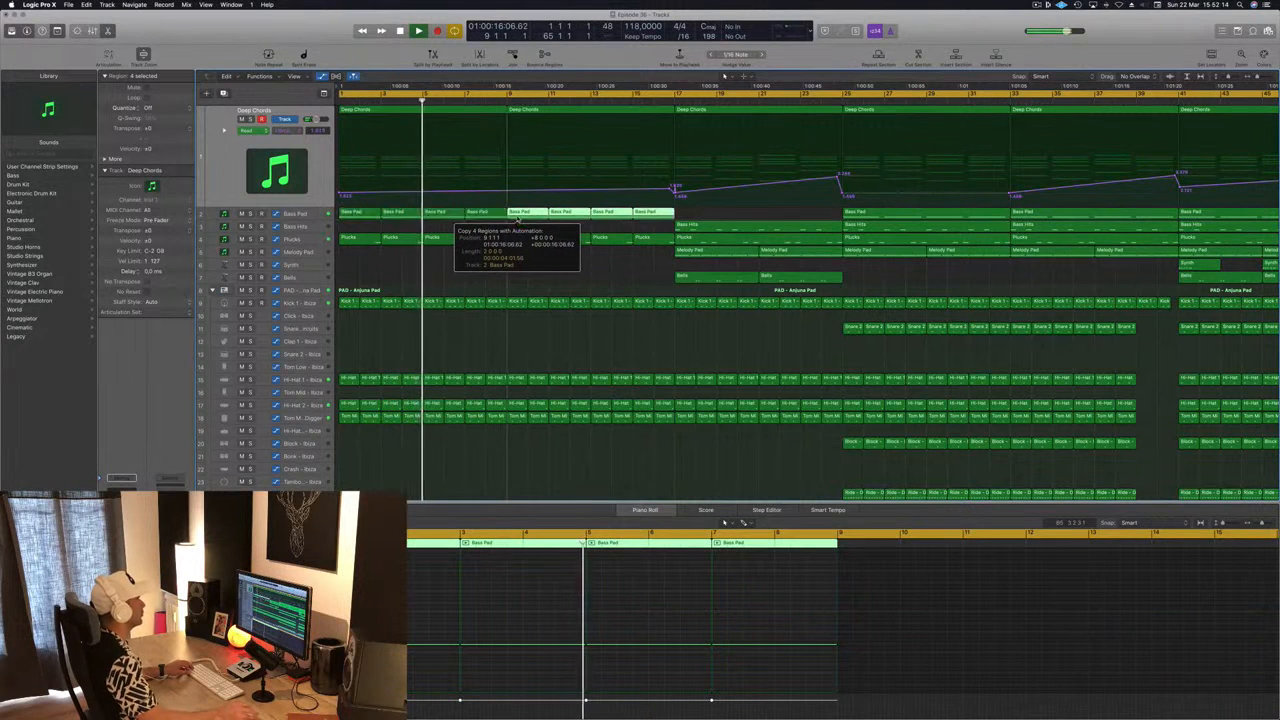
scroll(449, 264, left, 3)
key(Return)
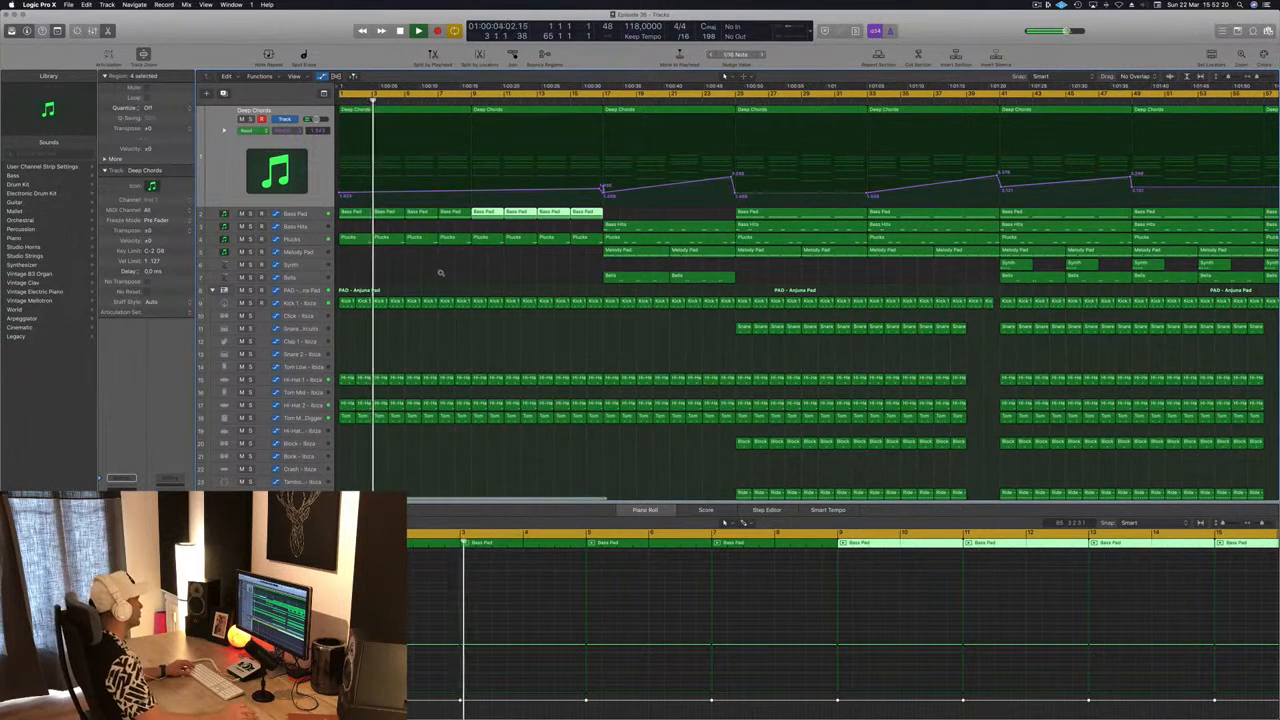
Step: Copy four Block regions from bar 25 to bar 5 and restart playback from the beginning
scroll(613, 415, down, 3)
scroll(622, 413, down, 1)
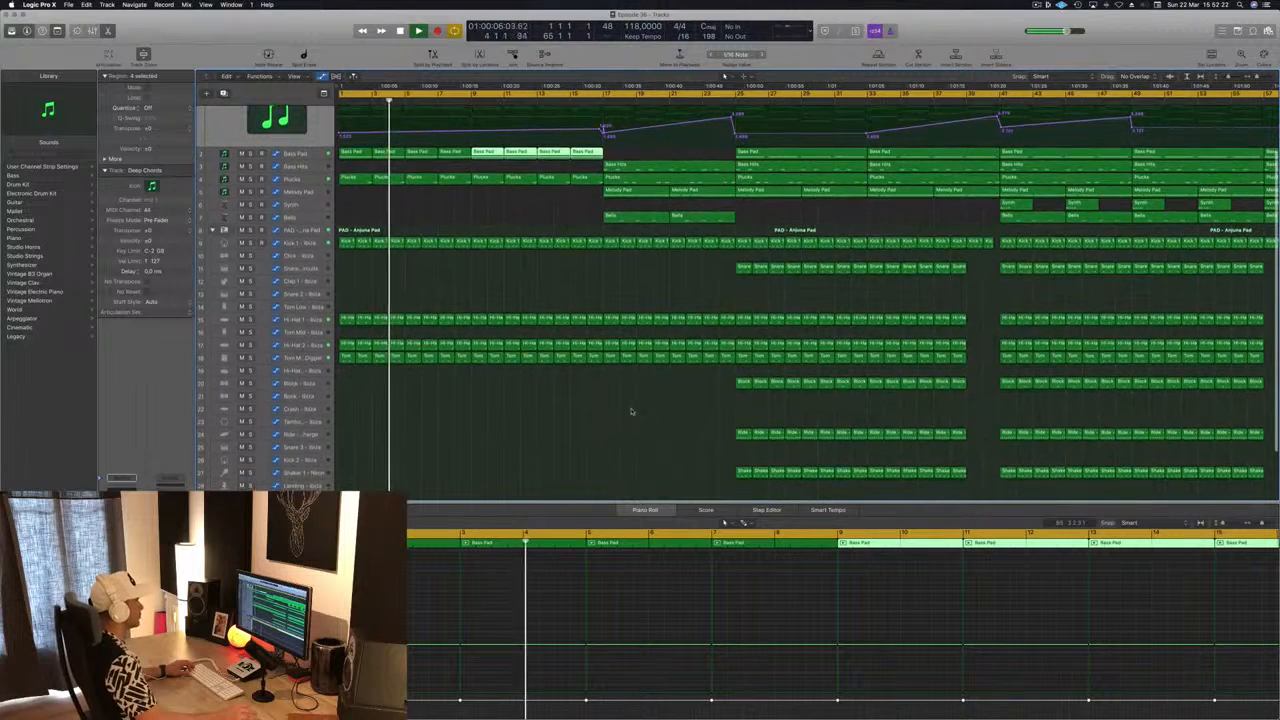
drag(700, 392, 411, 388)
key(Return)
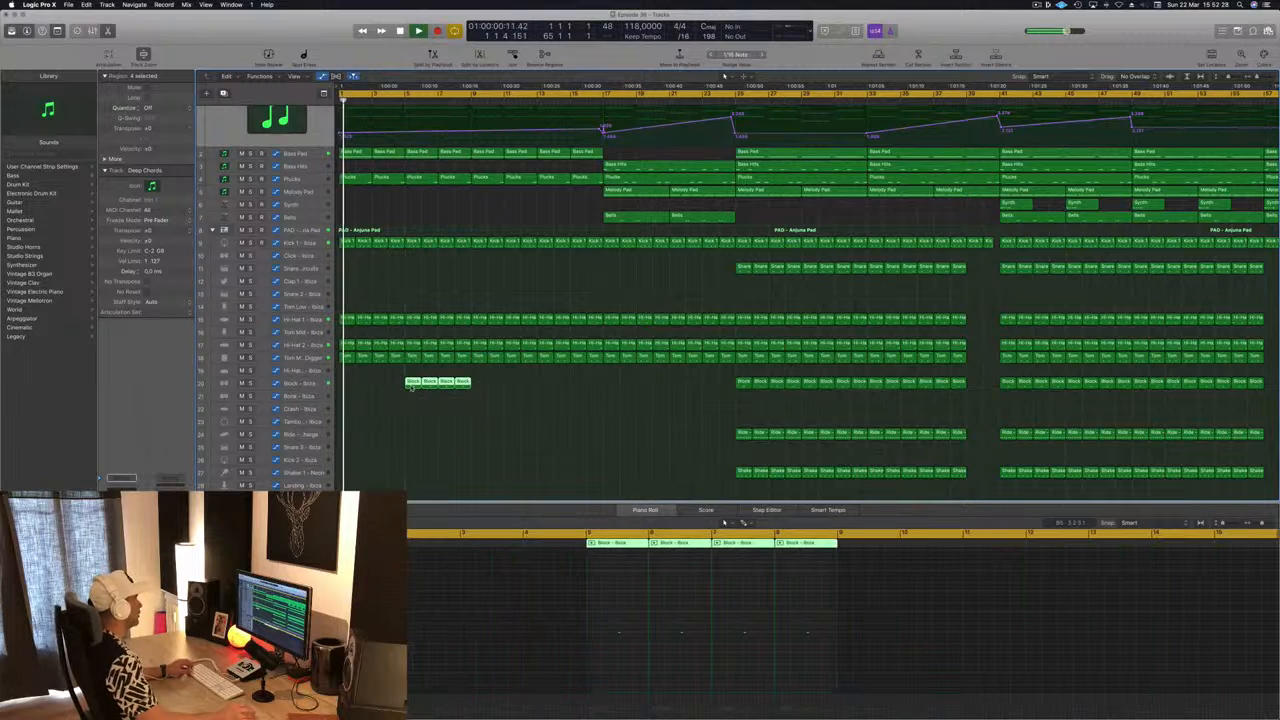
Step: Inspect the last kick note of the Kick 1 region at bar 4 in the Piano Roll
key(super+Right)
click(412, 243)
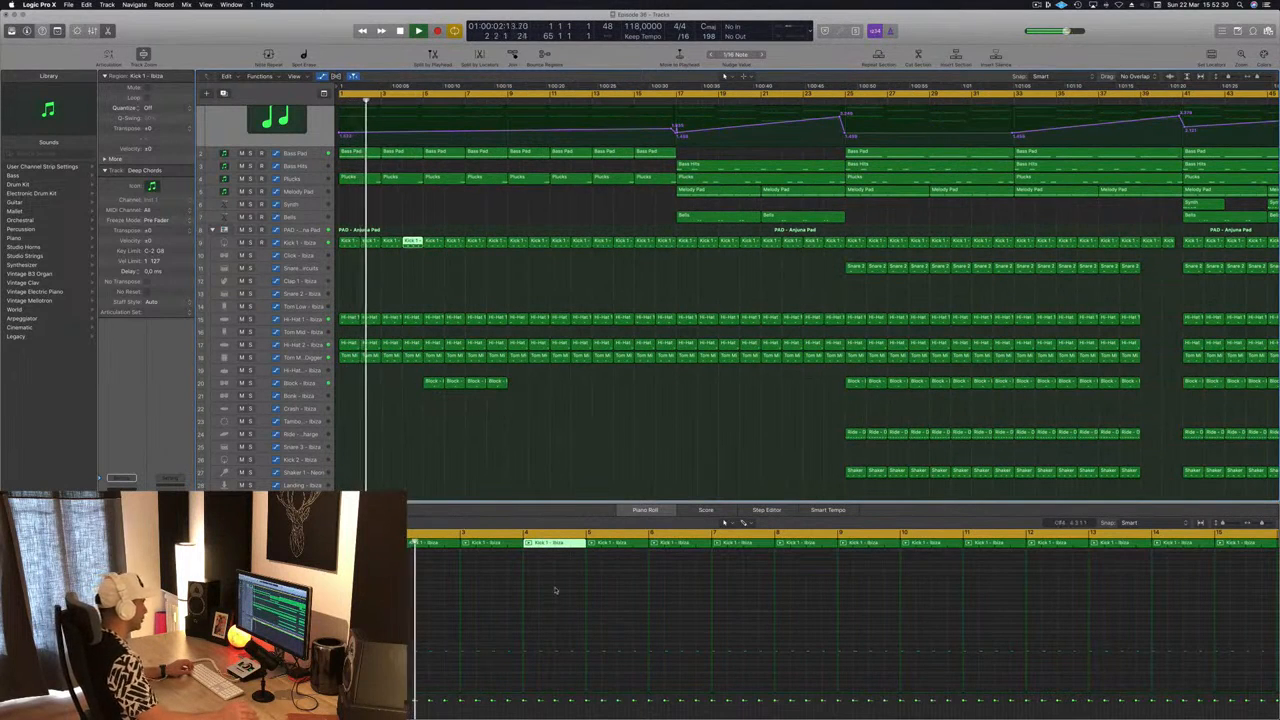
click(575, 660)
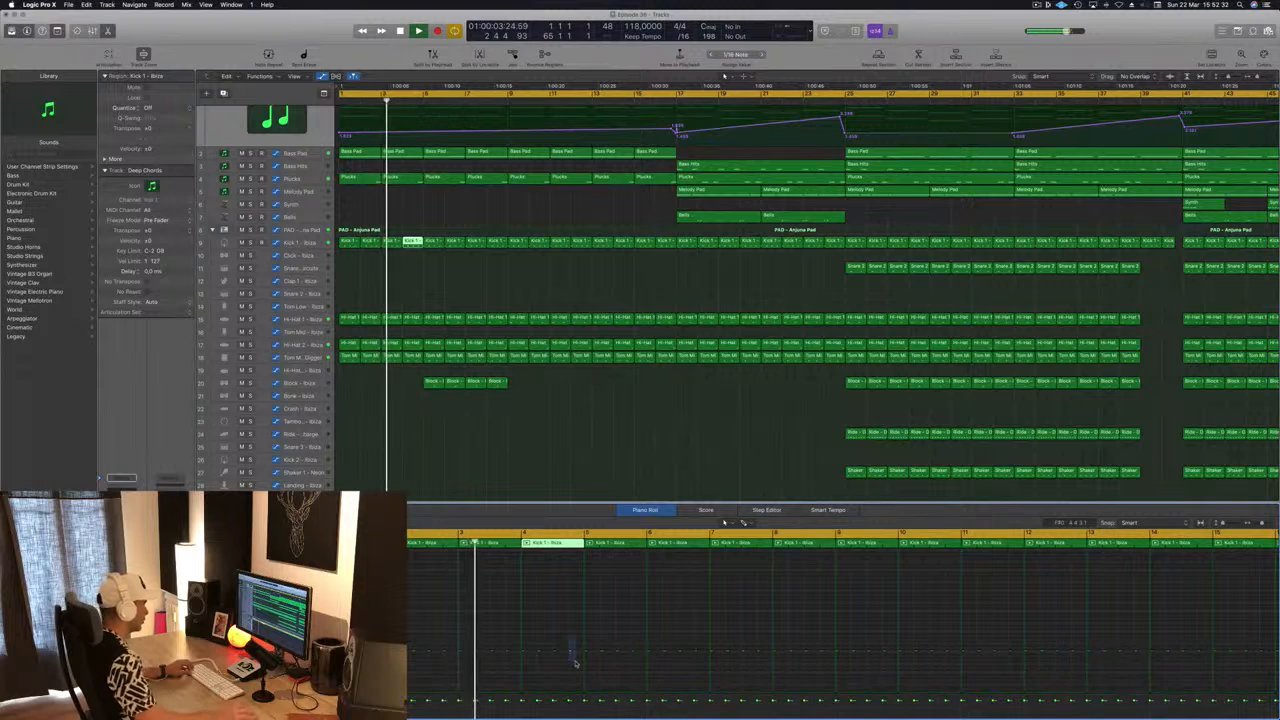
click(570, 653)
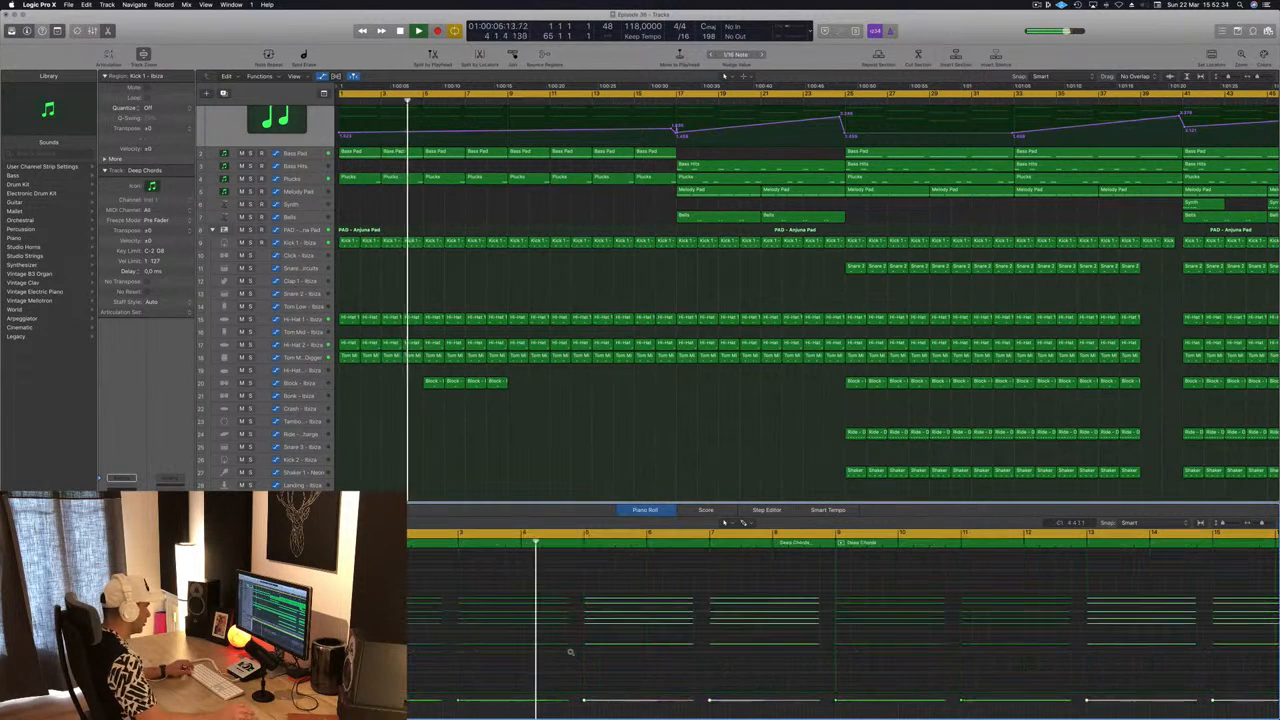
Step: Copy the four Block regions to bars 9 and 13 so the part continues up to bar 17
scroll(411, 290, down, 3)
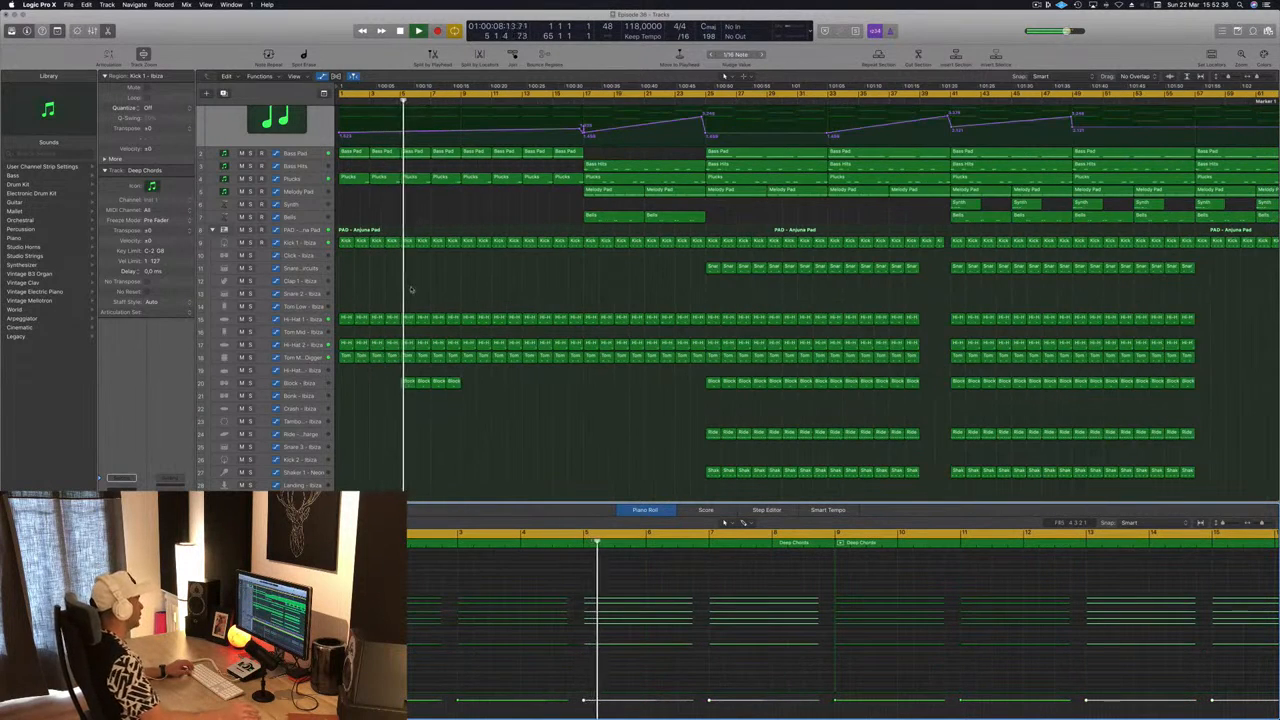
scroll(440, 410, down, 1)
scroll(483, 379, down, 1)
scroll(483, 379, up, 1)
click(405, 381)
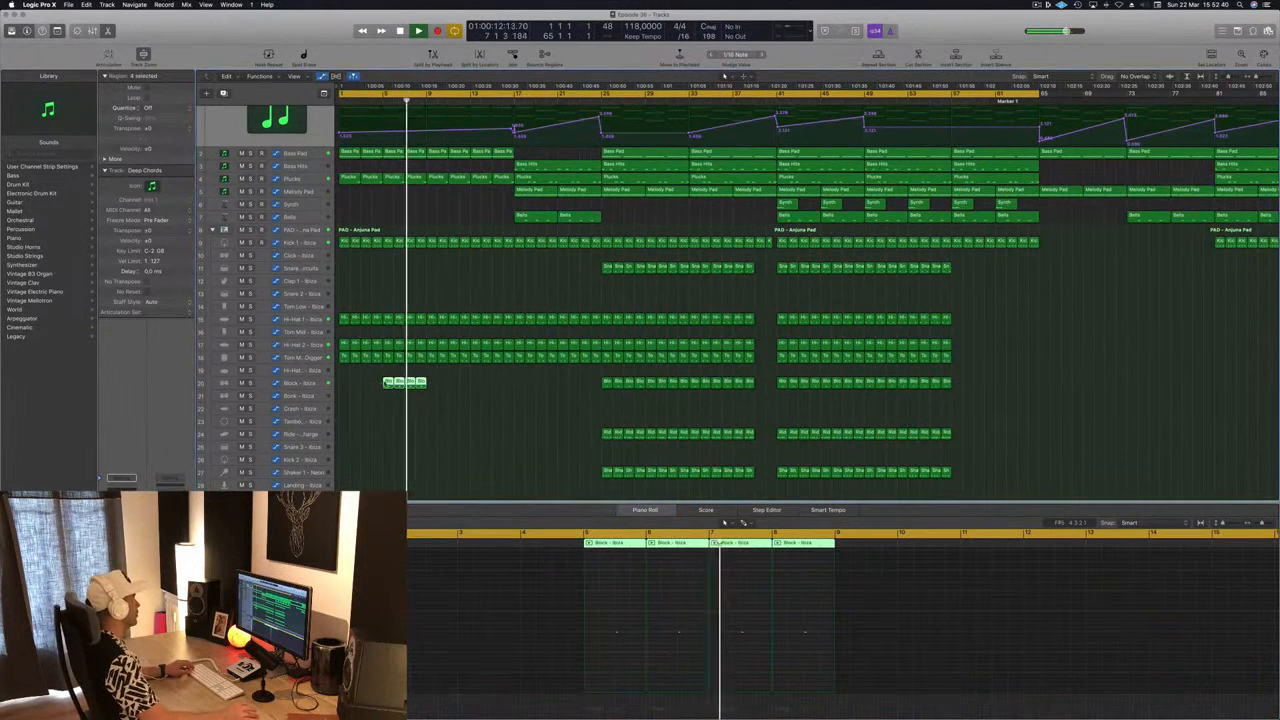
drag(405, 381, 431, 382)
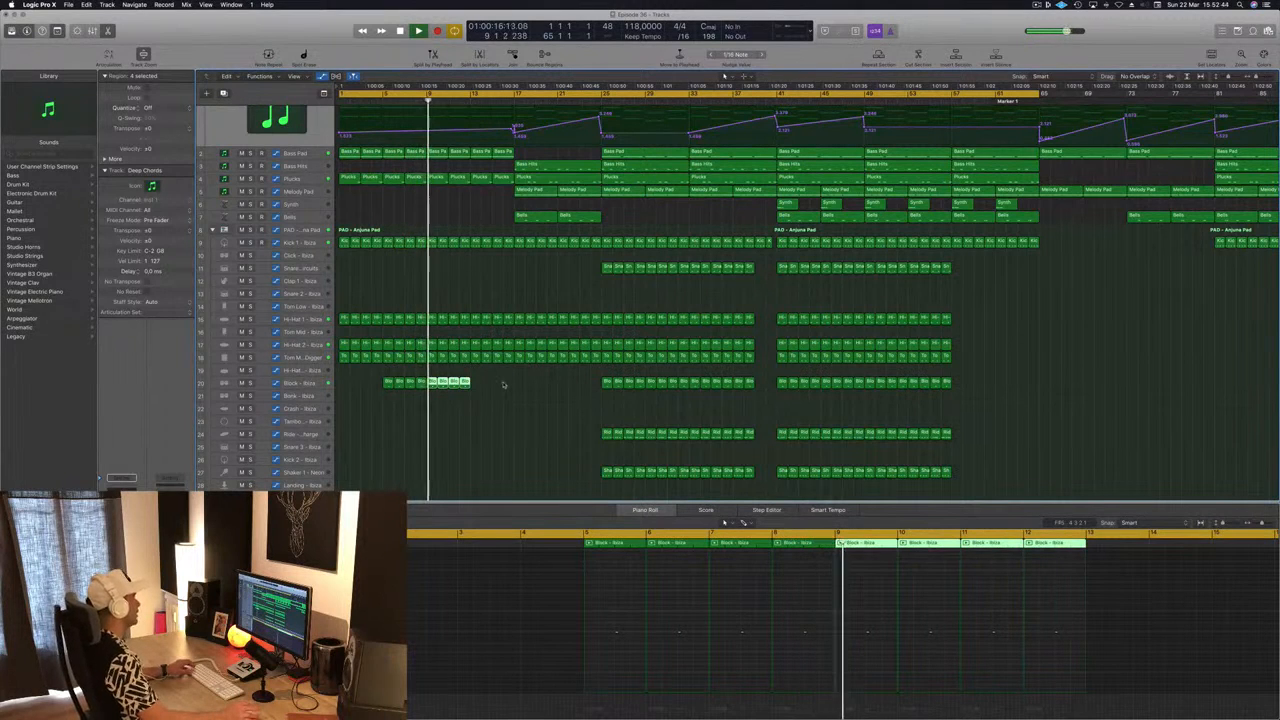
drag(437, 382, 471, 400)
click(470, 428)
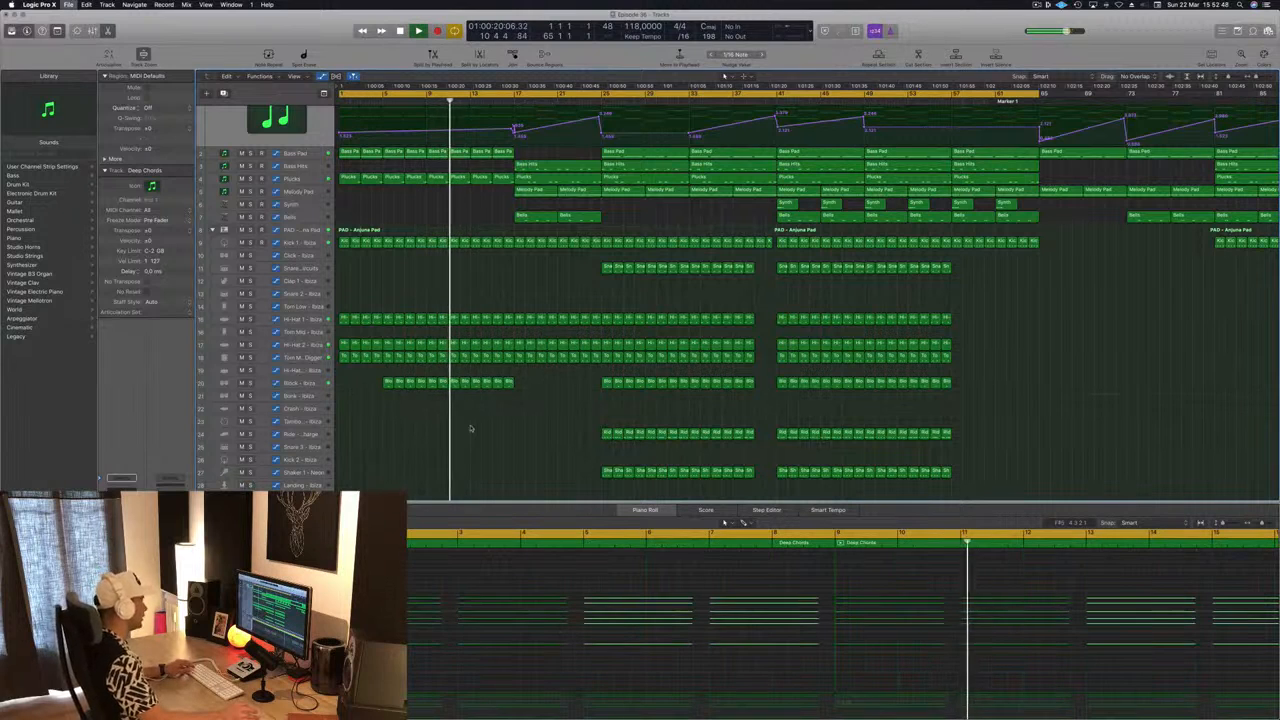
Step: Copy Block regions across bars 17 to 25 to fill the remaining gap, and play the arrangement from the beginning
scroll(416, 434, left, 1)
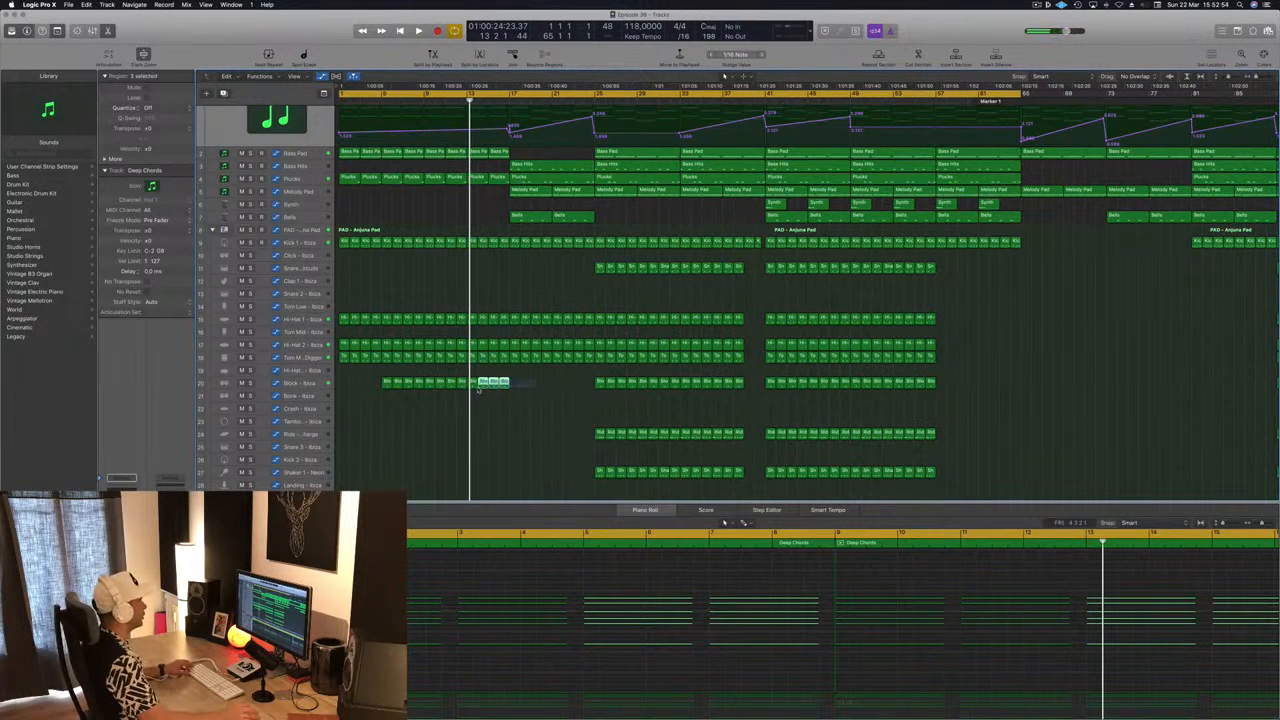
drag(475, 391, 562, 394)
click(523, 443)
key(Return)
key(space)
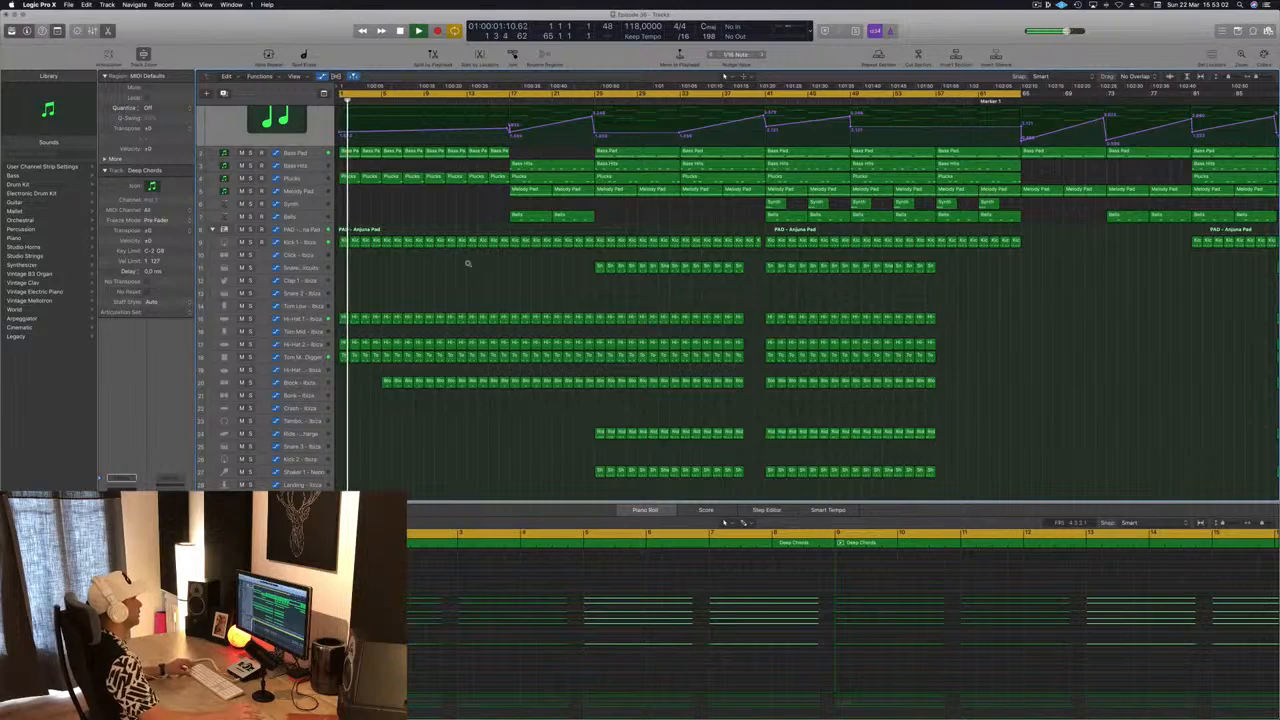
Step: Duplicate the Bass Pad track with the same instrument settings
scroll(468, 263, down, 1)
scroll(454, 237, up, 4)
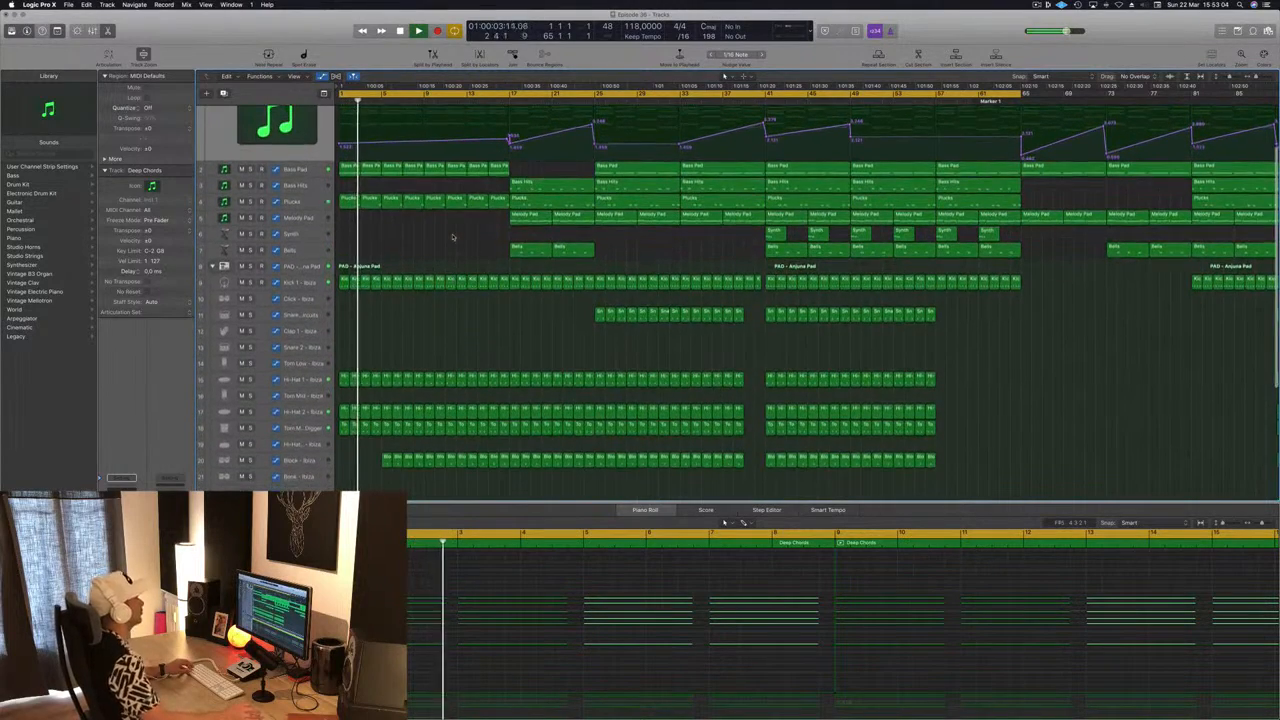
scroll(453, 237, left, 3)
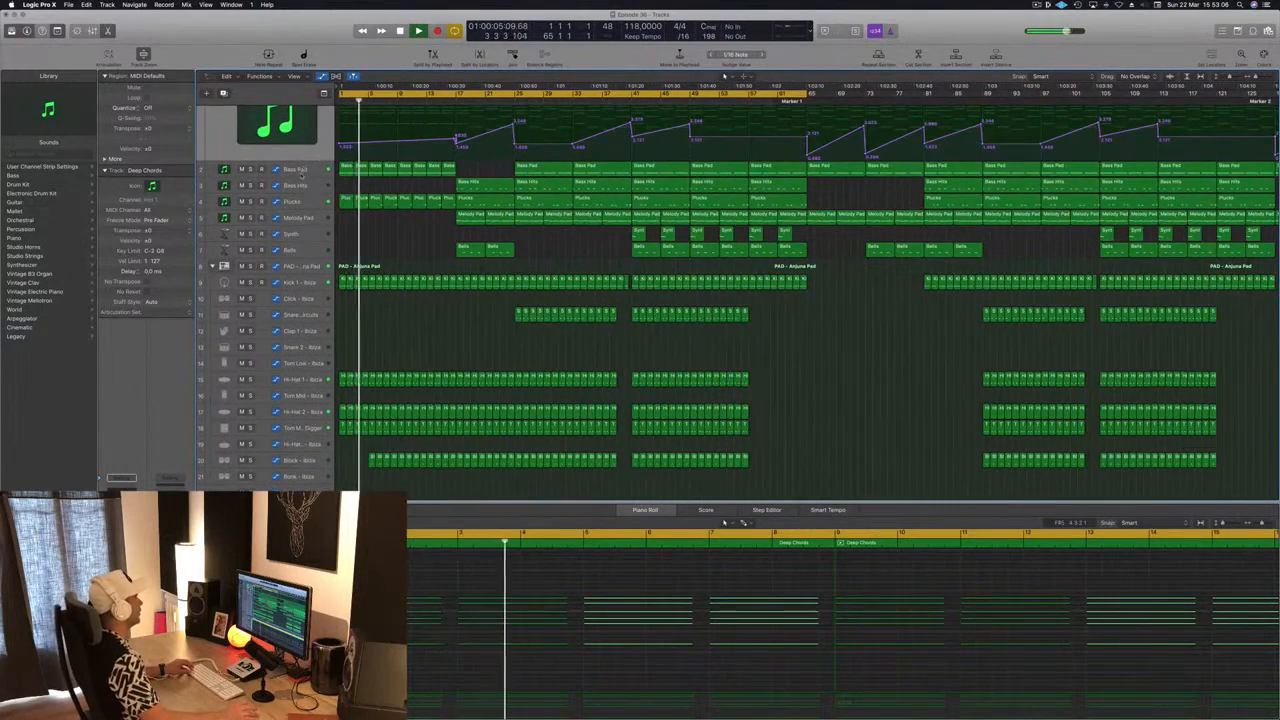
click(300, 169)
click(223, 94)
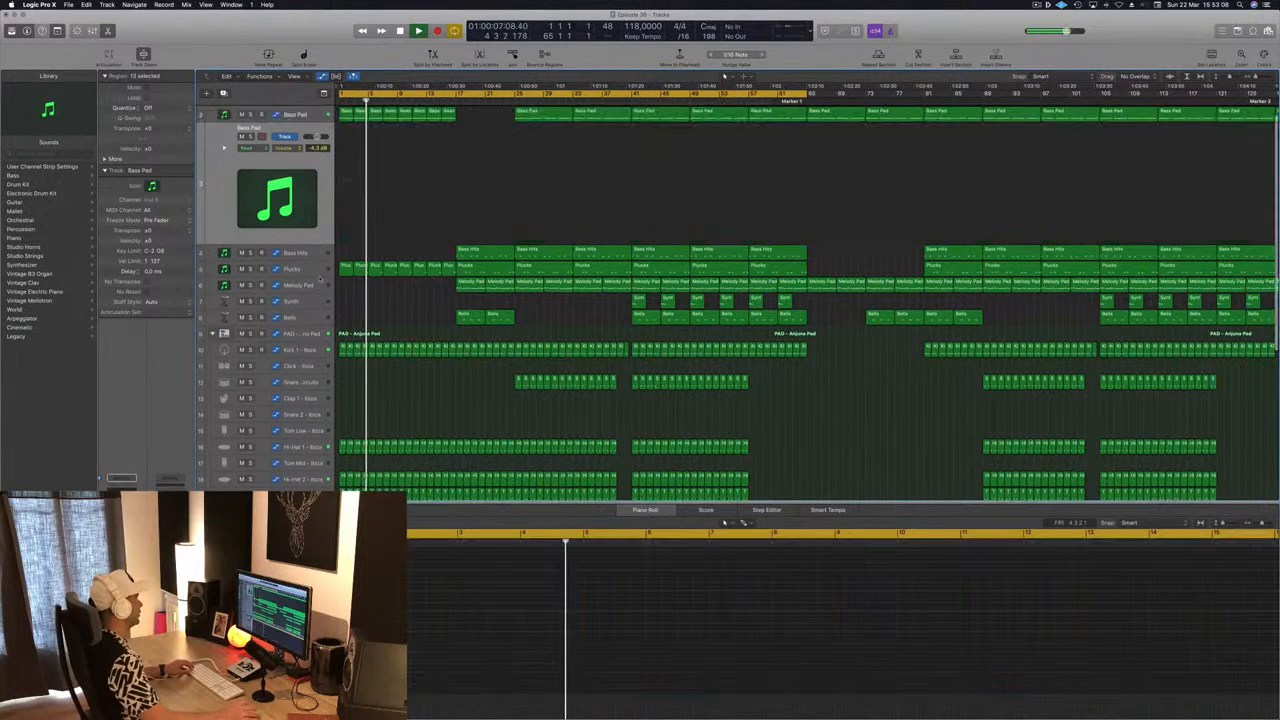
Step: Move the eight short Bass Pad regions in bars 1 to 17 onto the duplicate track and restart playback
scroll(365, 179, up, 1)
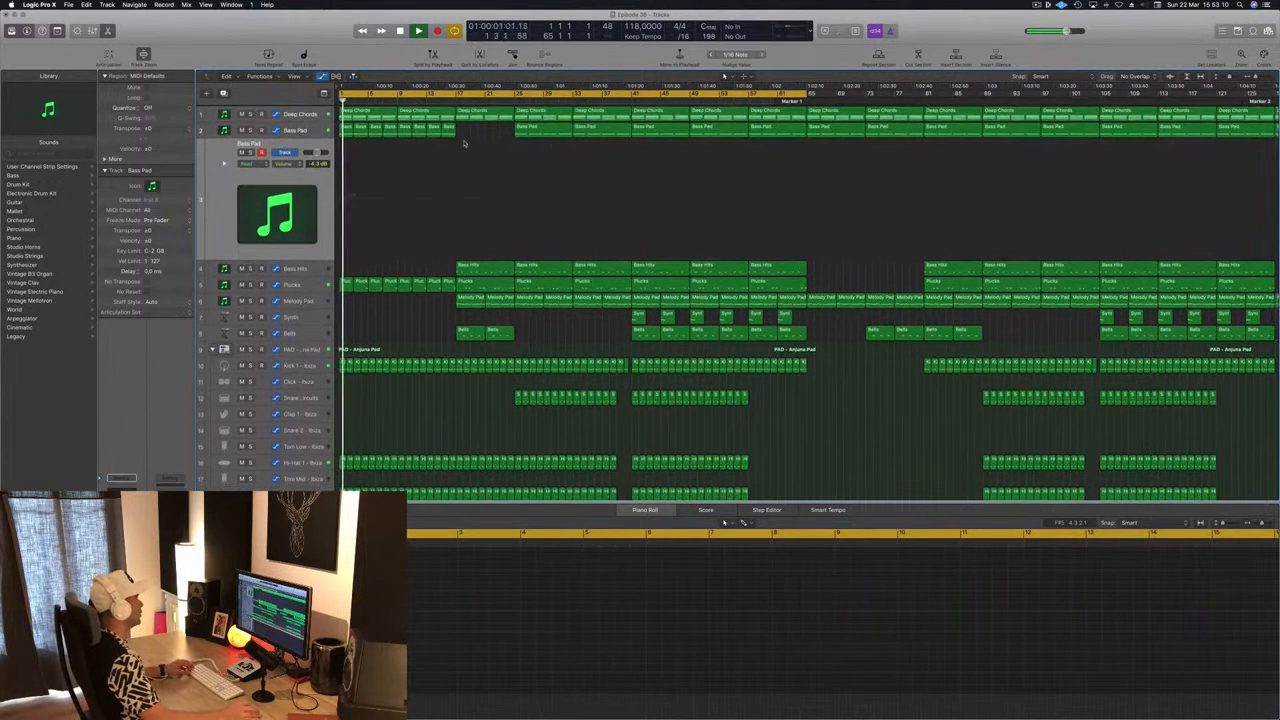
drag(345, 131, 345, 162)
key(space)
key(space)
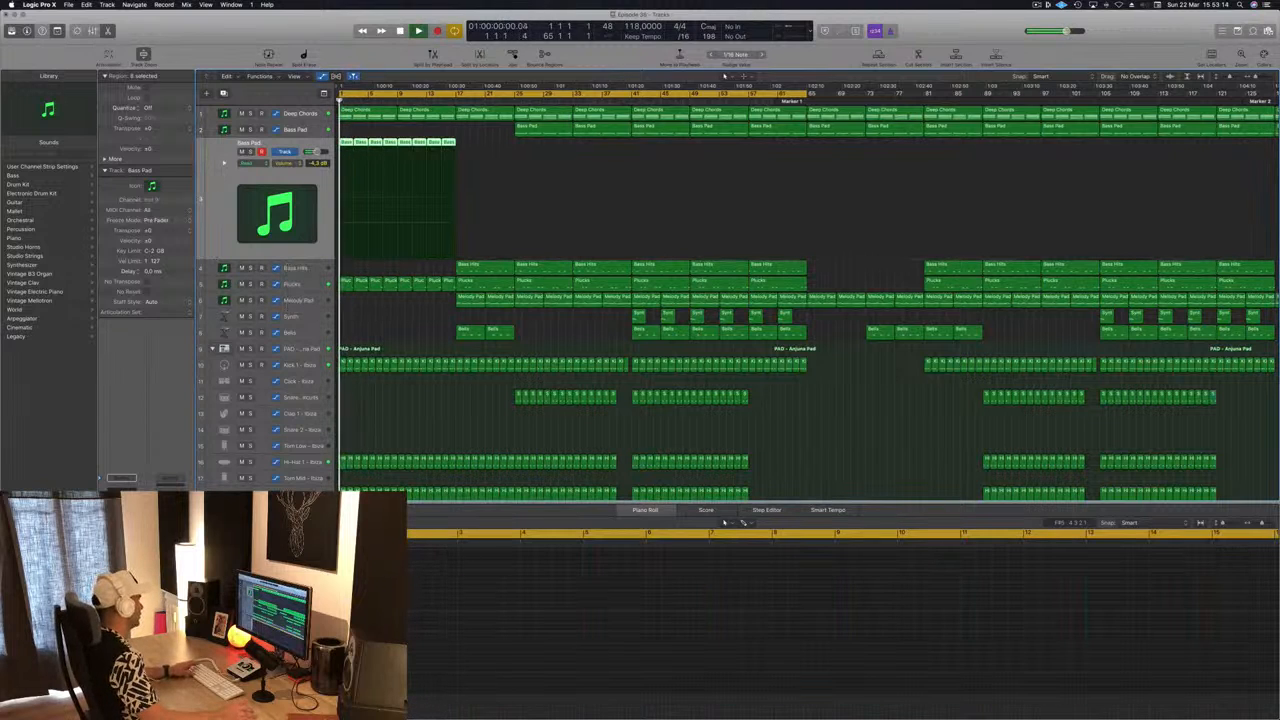
Step: Open Sylenth1 on the duplicate Bass Pad track and audition pad presets up to PAD - Deeper In Space
key(v)
drag(272, 42, 808, 190)
click(799, 274)
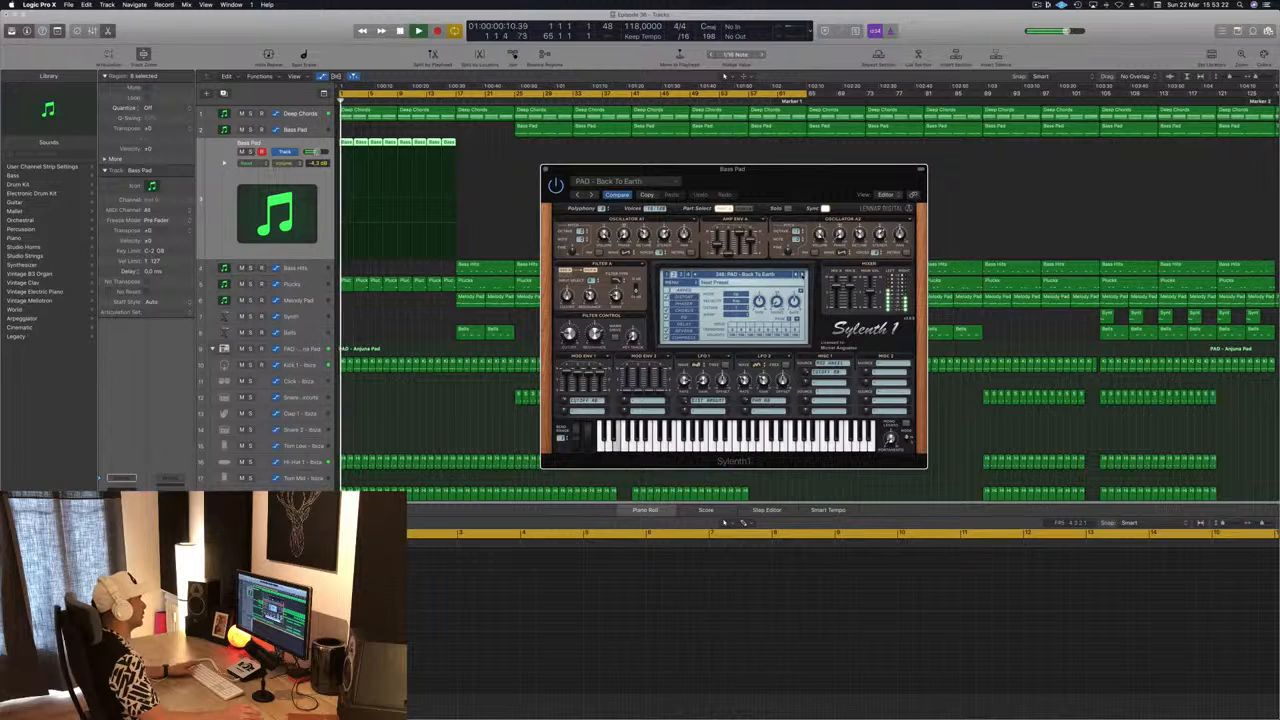
key(space)
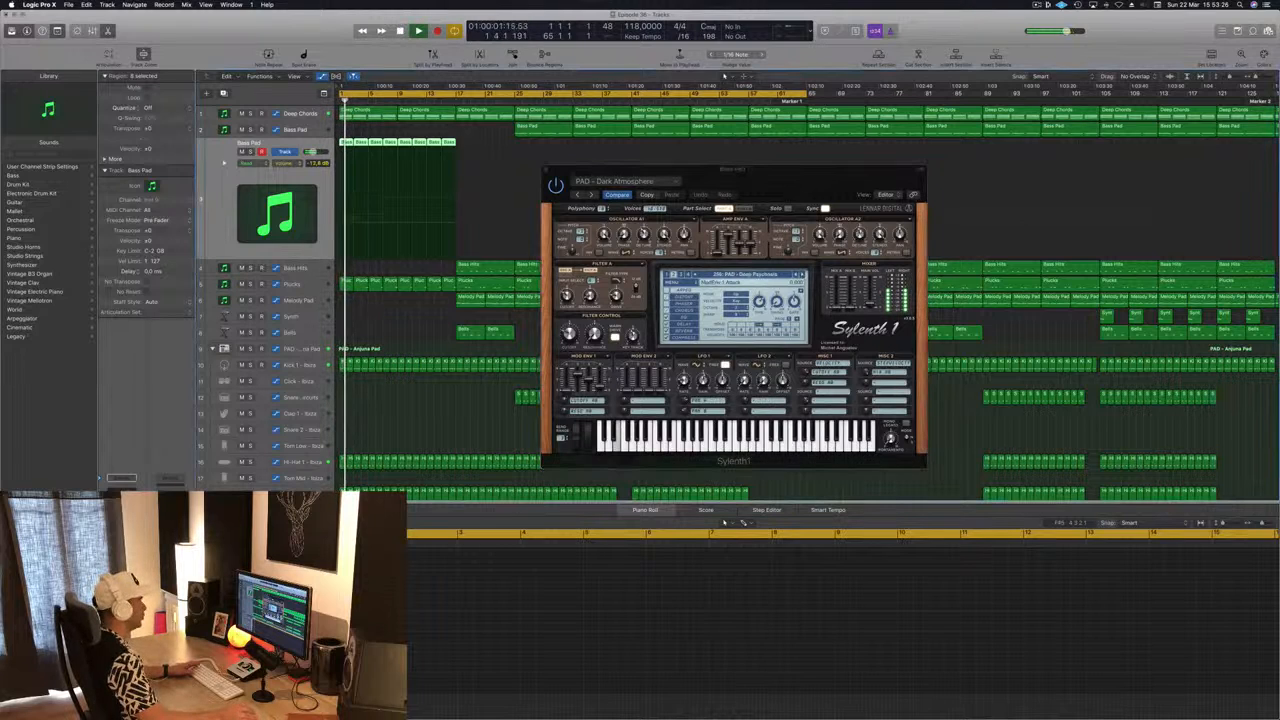
click(801, 275)
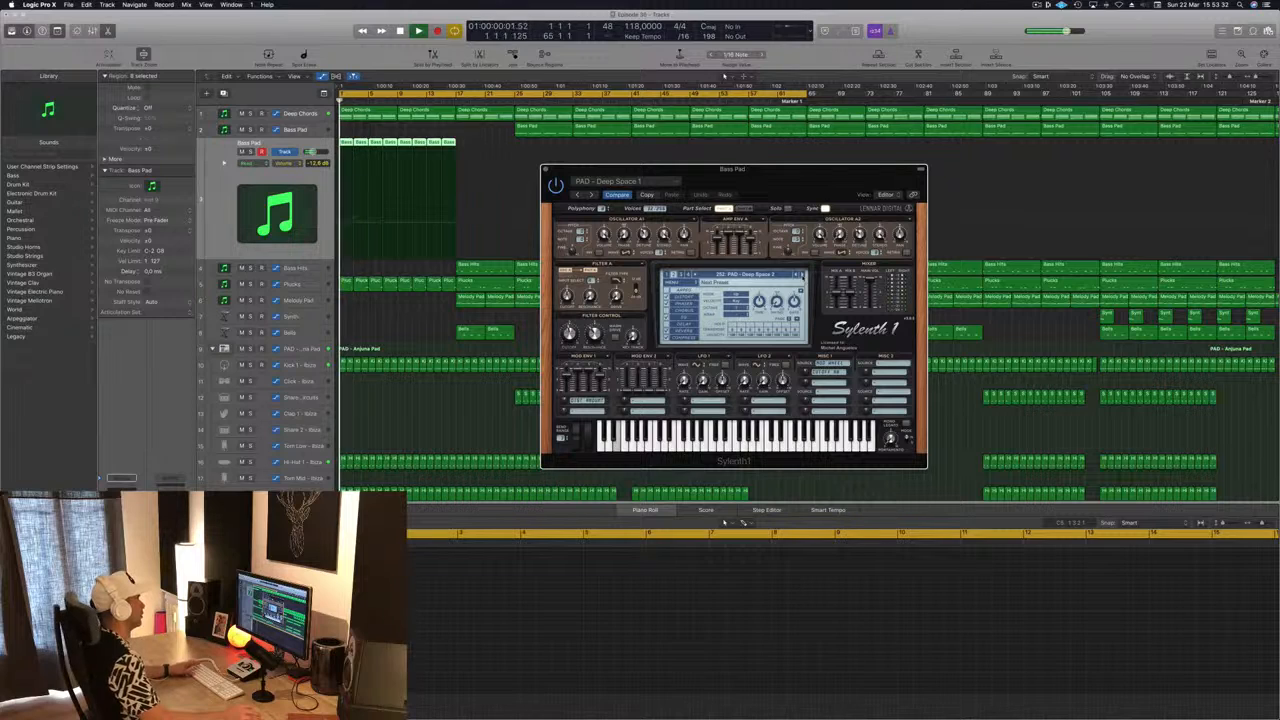
click(801, 275)
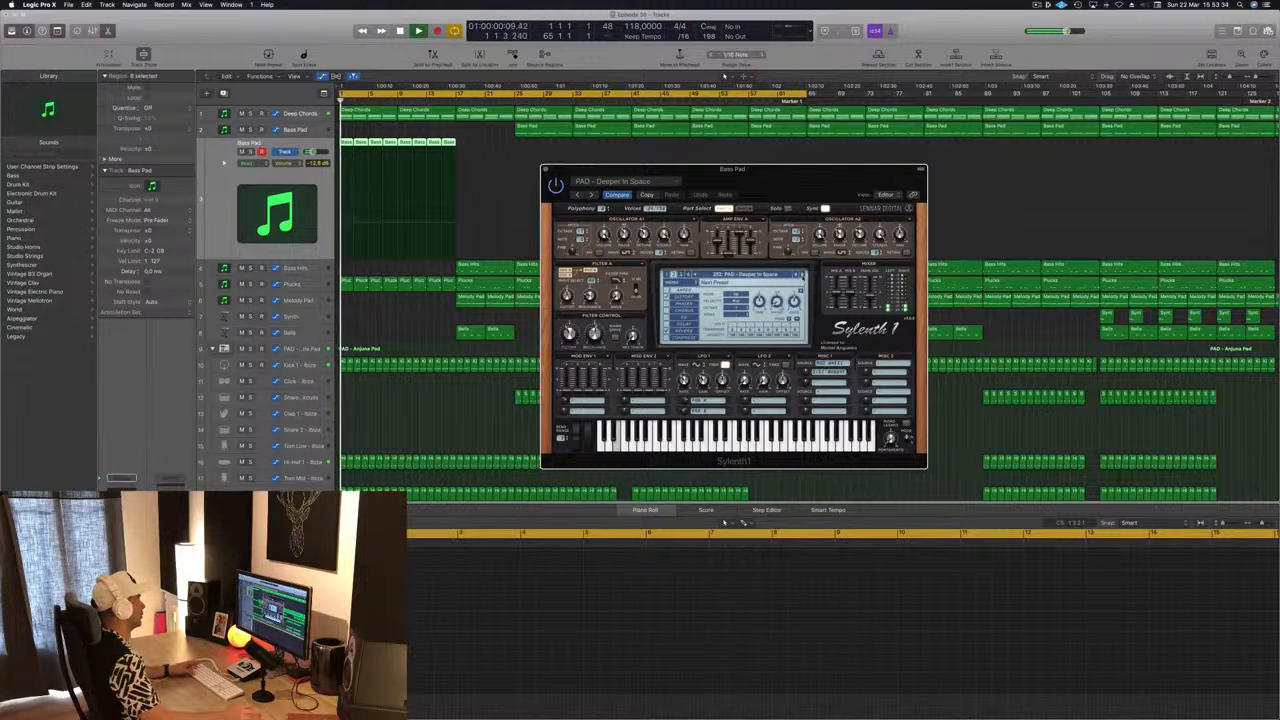
Step: Switch the duplicate Bass Pad track's preset to PAD - Emotional Pad and lower its volume to -25.5 dB
drag(312, 152, 309, 152)
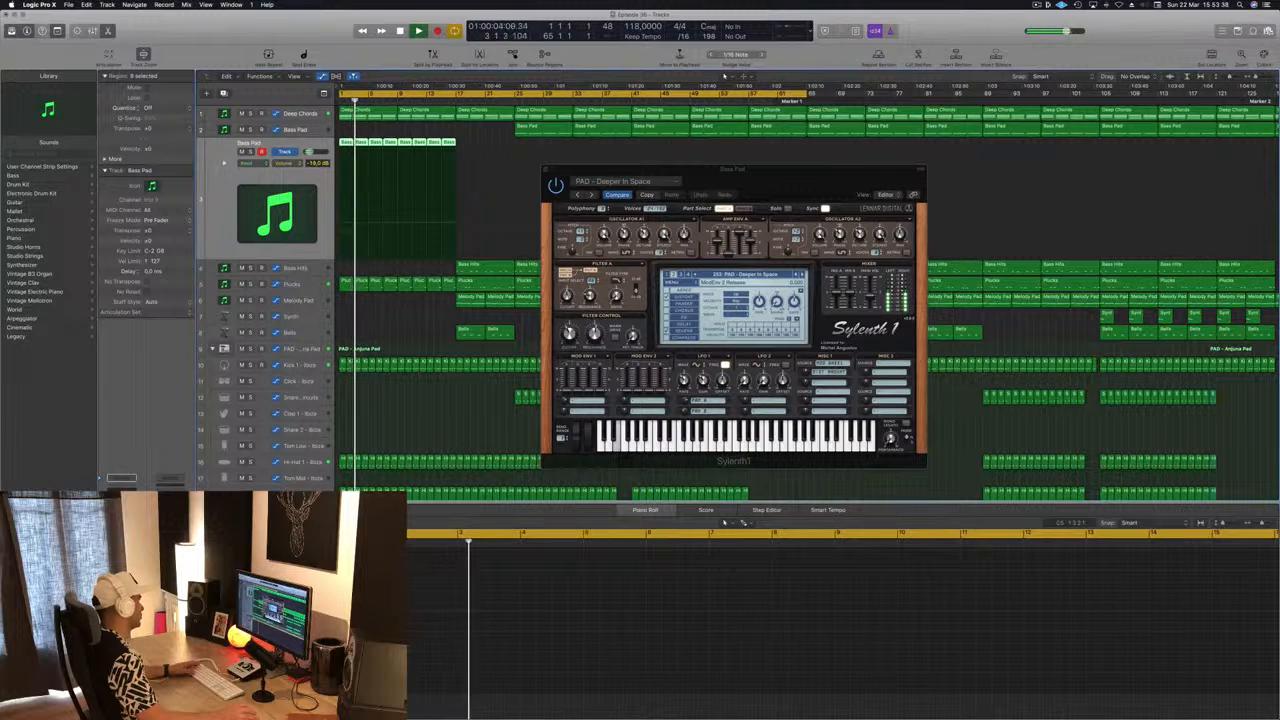
drag(782, 198, 659, 231)
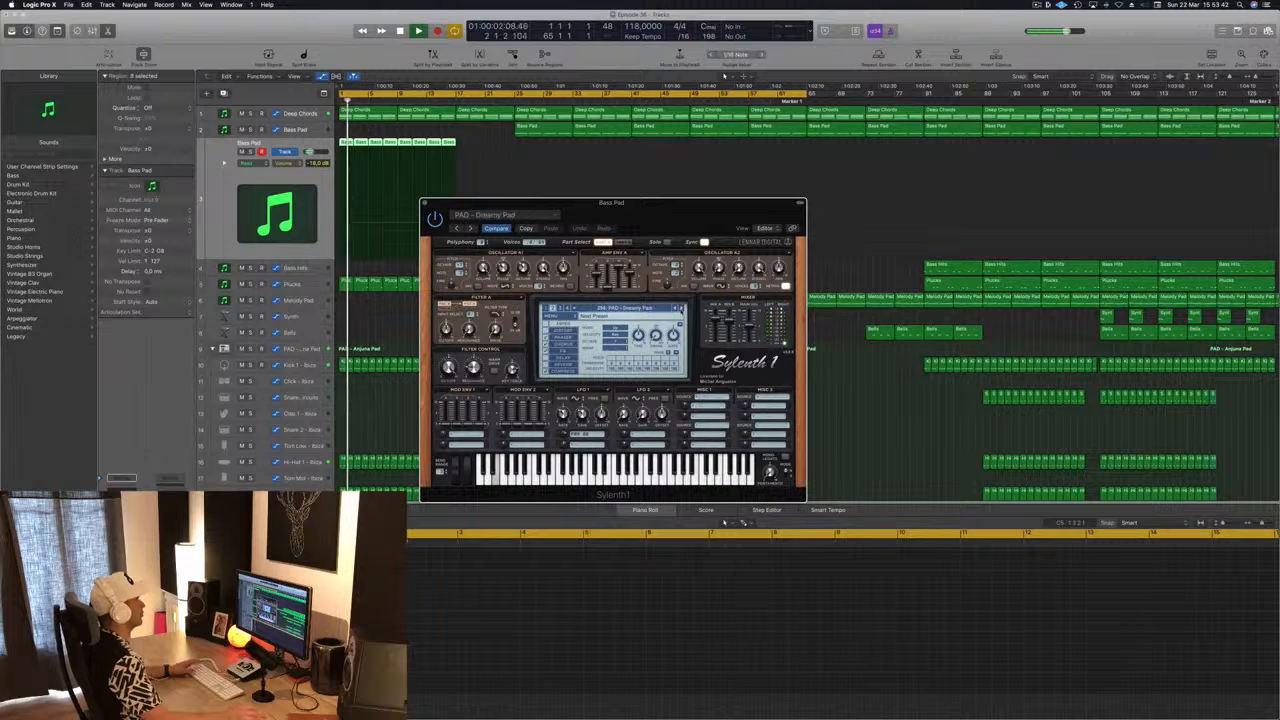
click(682, 309)
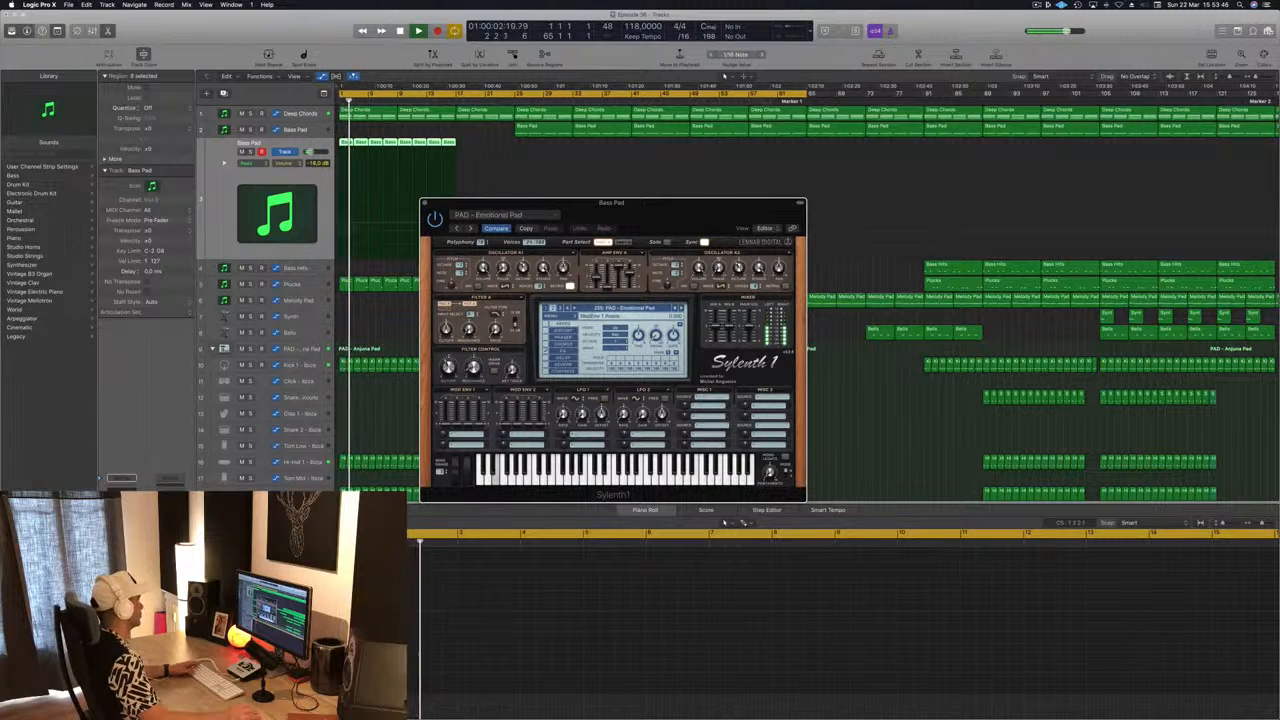
drag(312, 152, 308, 152)
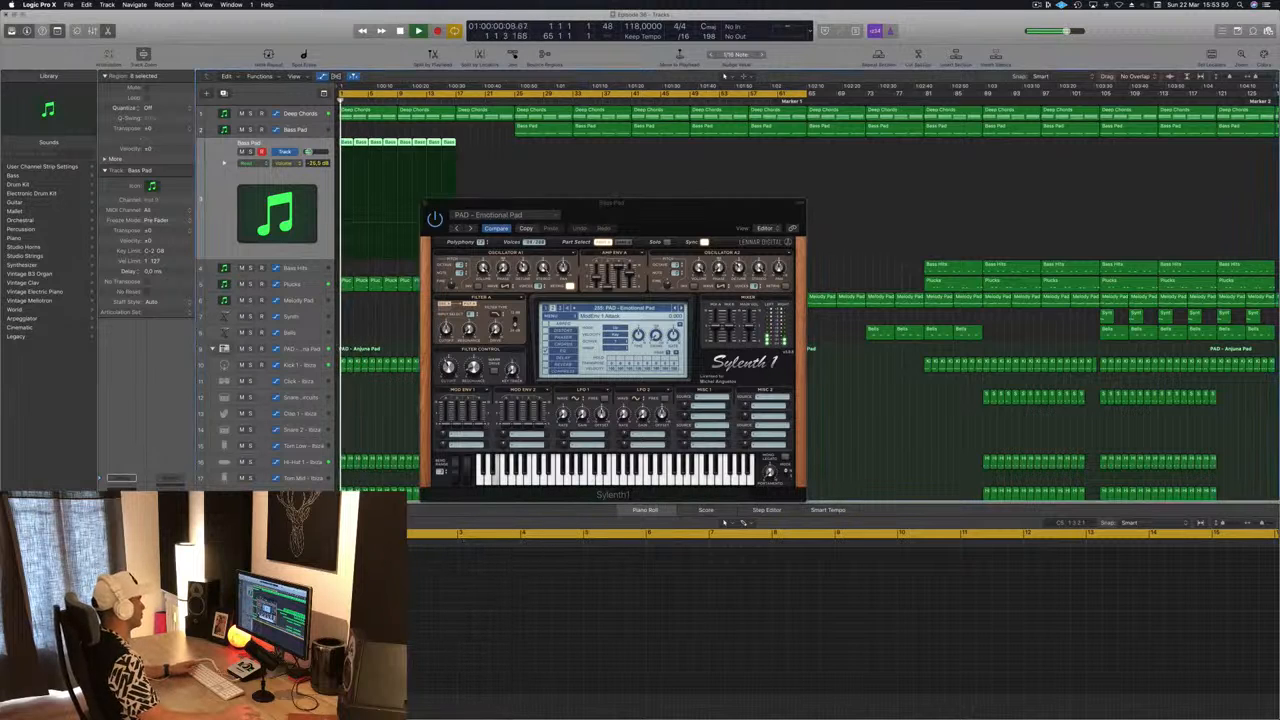
Step: Compare the intro with the duplicate Bass Pad track muted and unmuted, then close its Sylenth1 window
drag(706, 207, 772, 192)
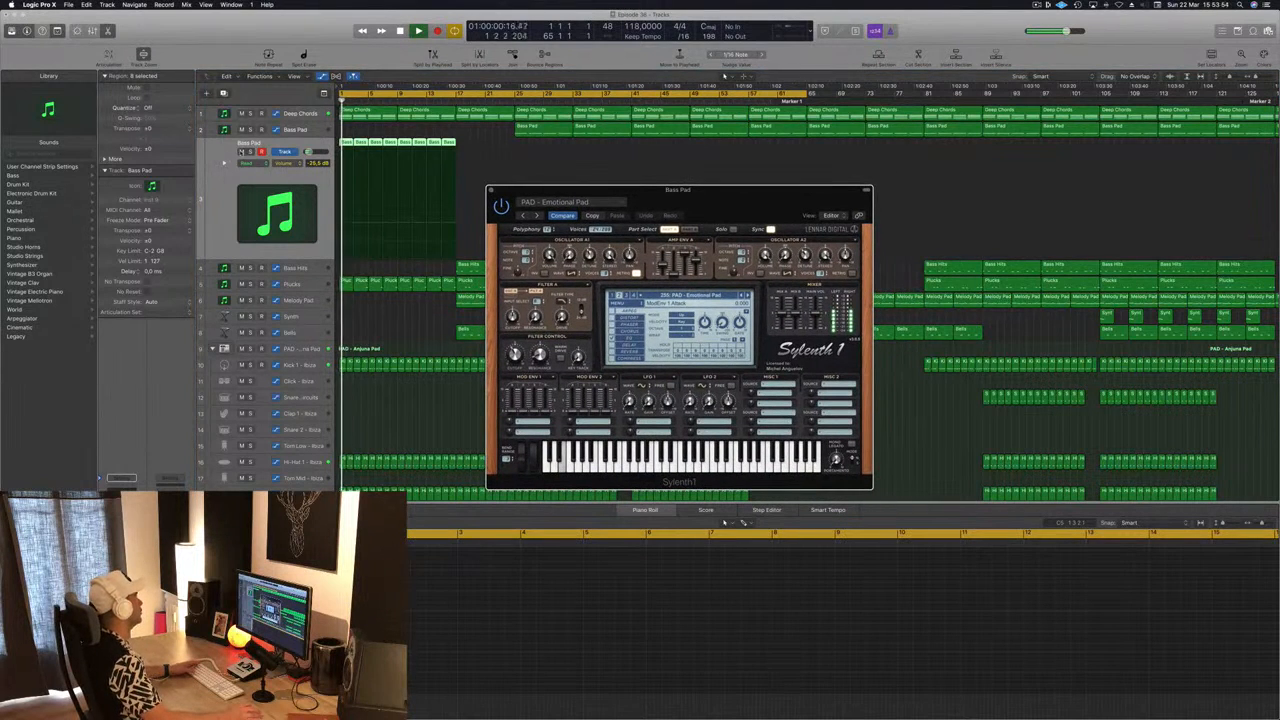
click(241, 152)
click(241, 152)
key(space)
key(space)
click(774, 200)
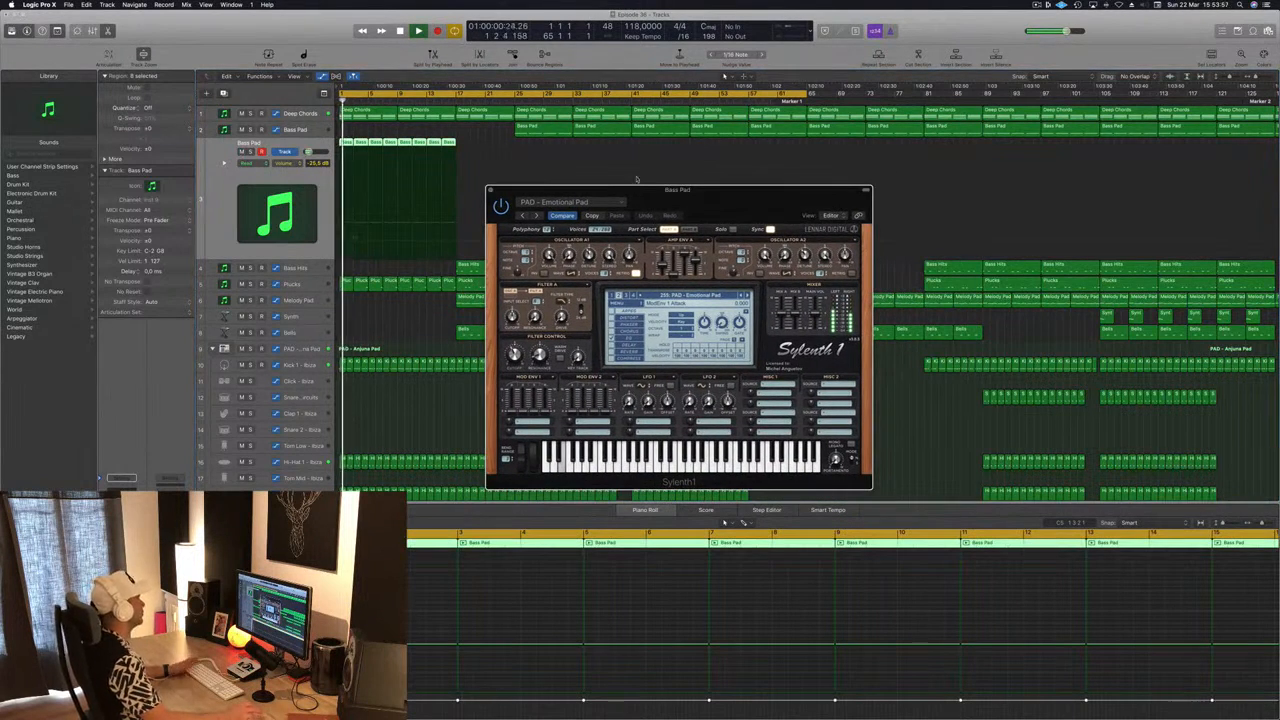
click(490, 190)
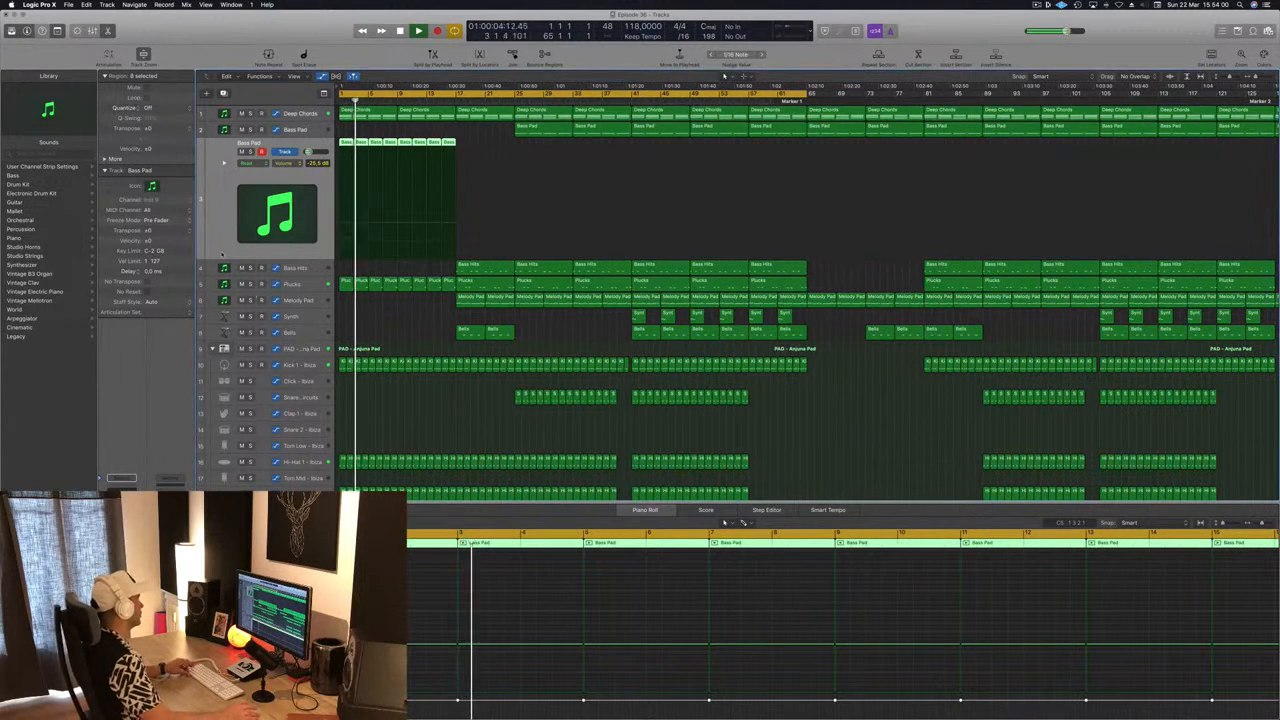
Step: Copy the Ride - Depth Charge regions into bars 17 to 25 so the ride enters at bar 17
key(super+Left)
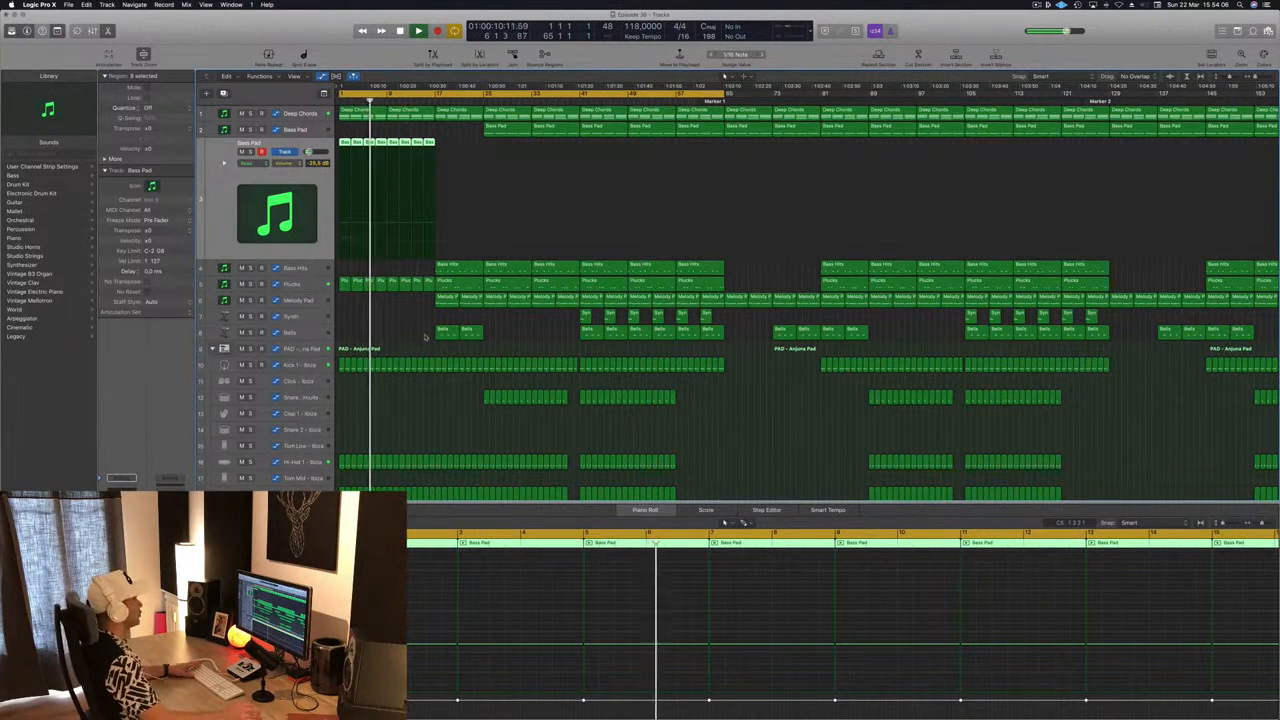
scroll(424, 337, down, 3)
scroll(424, 337, down, 8)
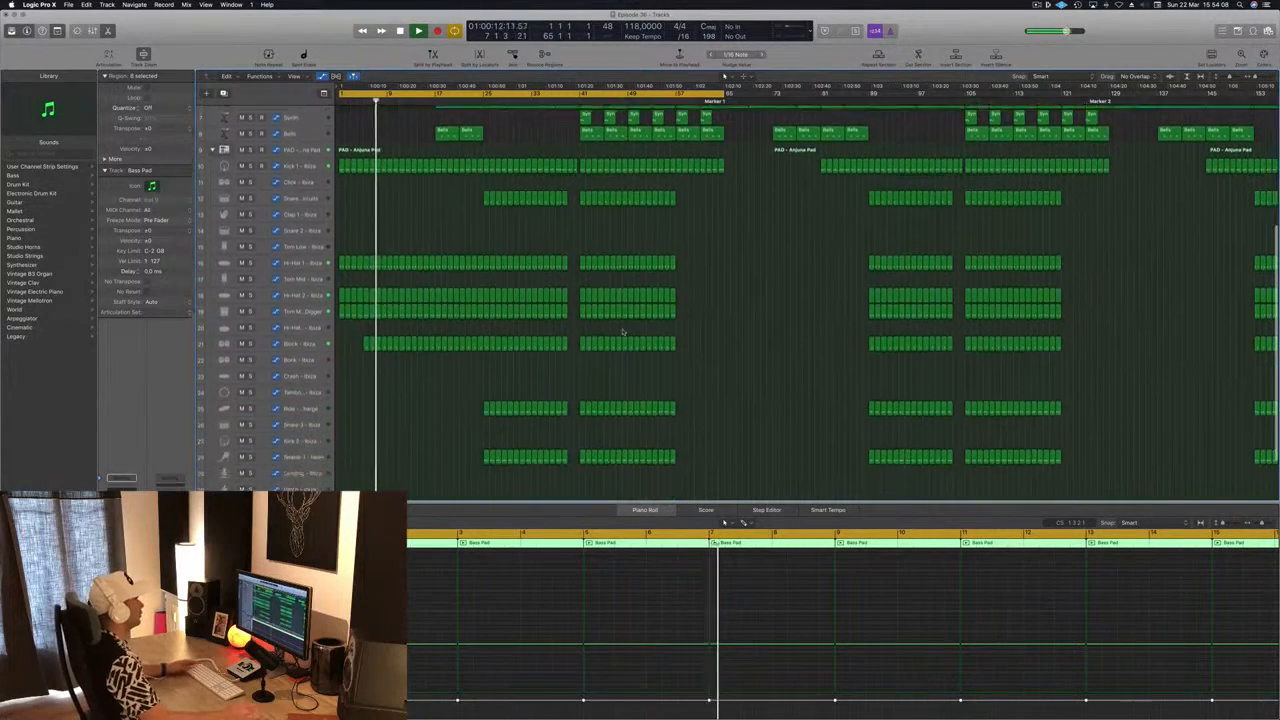
scroll(540, 332, down, 2)
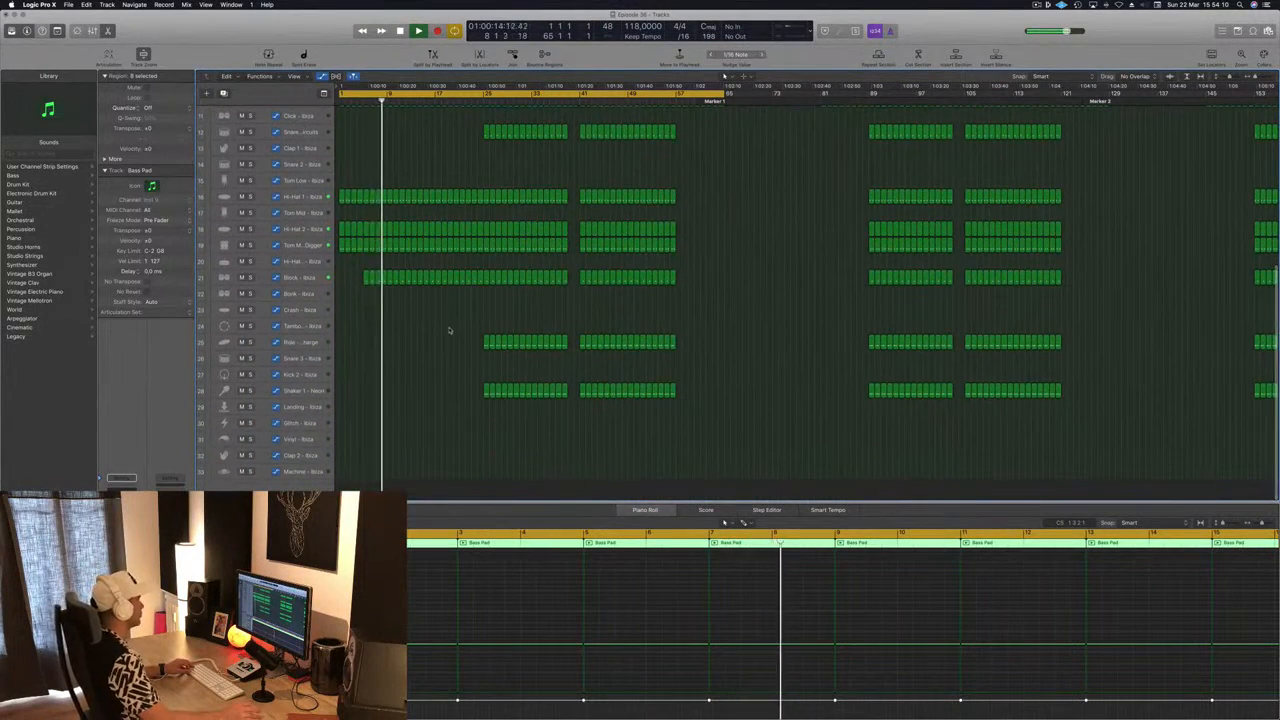
mouse_move(458, 335)
mouse_down()
mouse_move(508, 354)
mouse_move(391, 342)
mouse_move(466, 348)
mouse_up()
scroll(439, 272, up, 5)
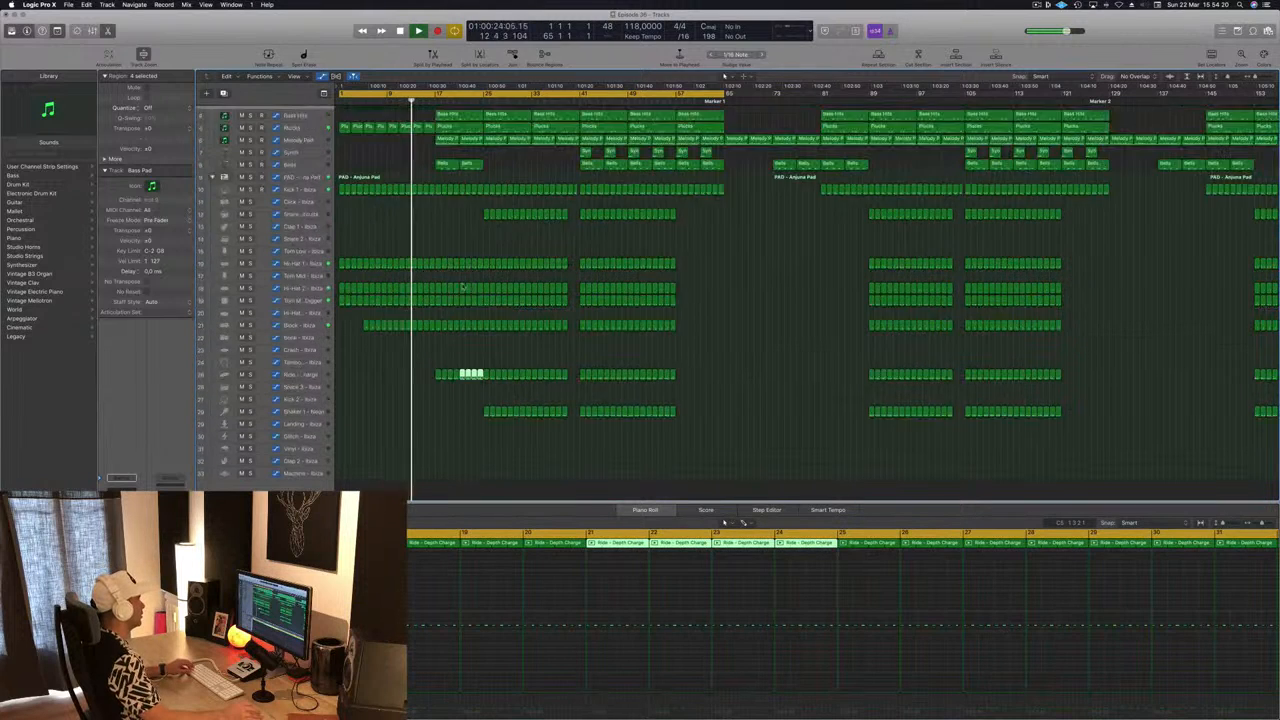
scroll(439, 272, up, 4)
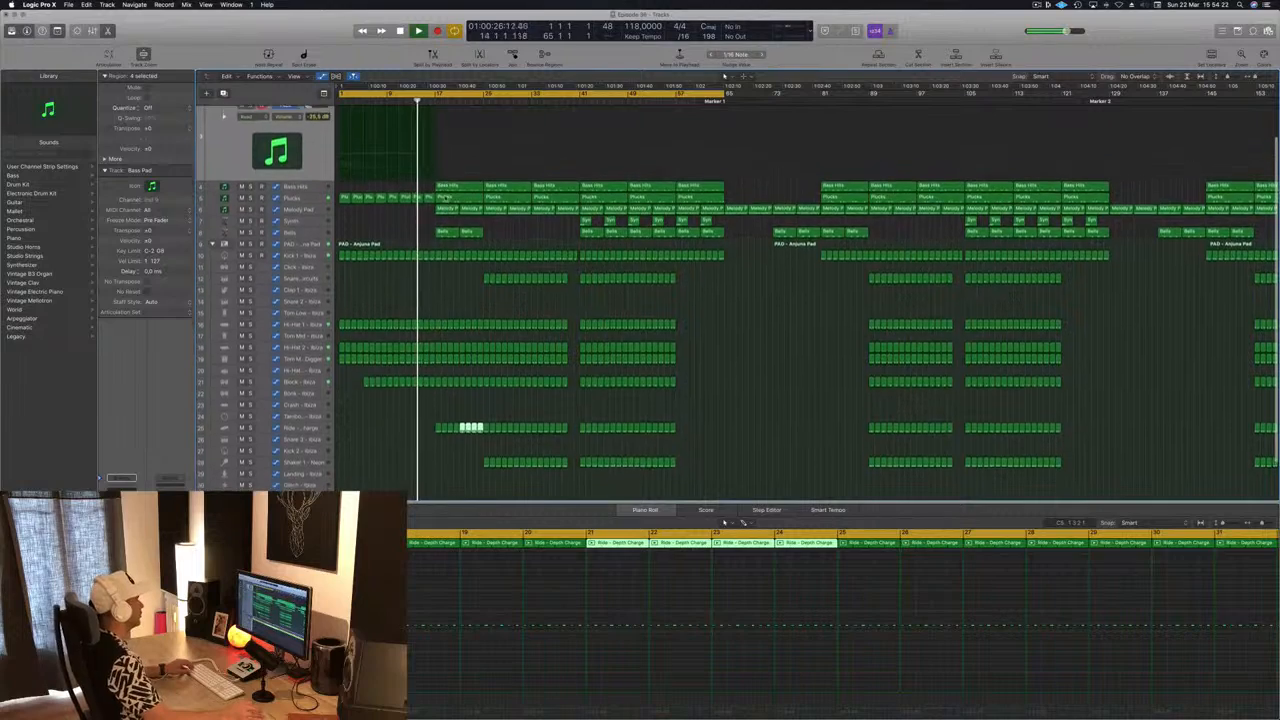
drag(463, 148, 344, 136)
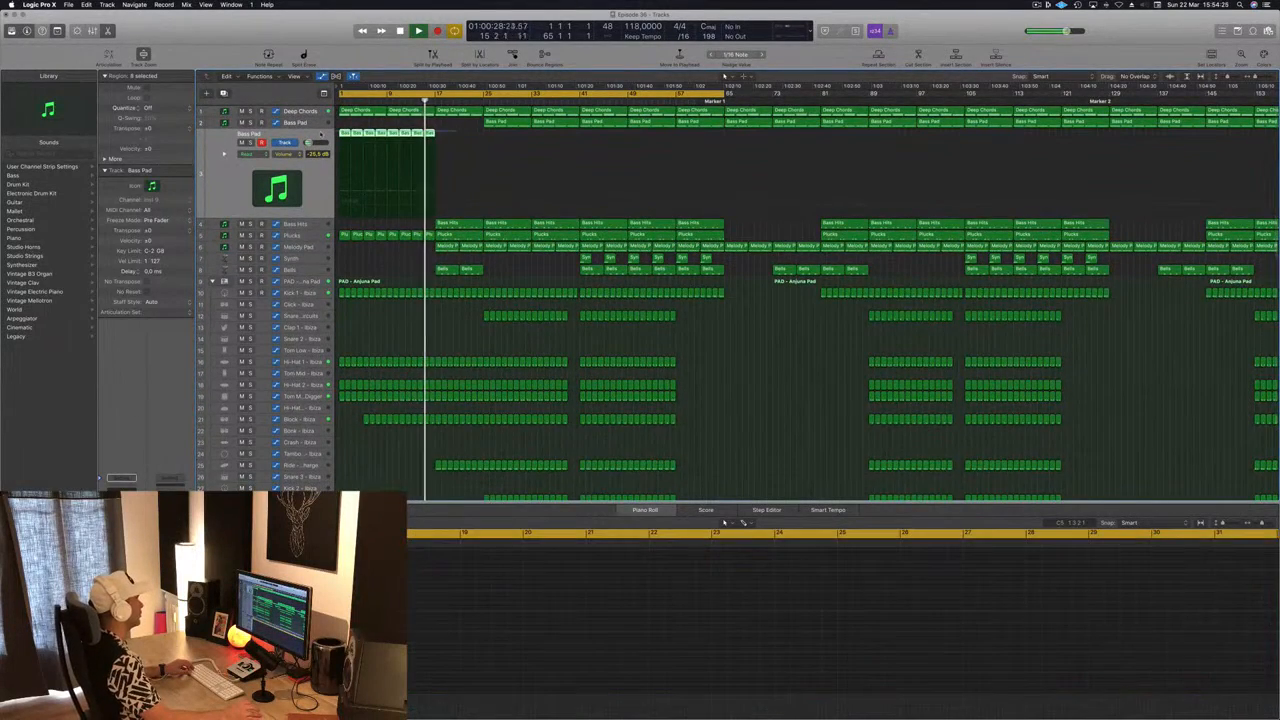
click(463, 134)
key(super+Left)
scroll(451, 146, right, 2)
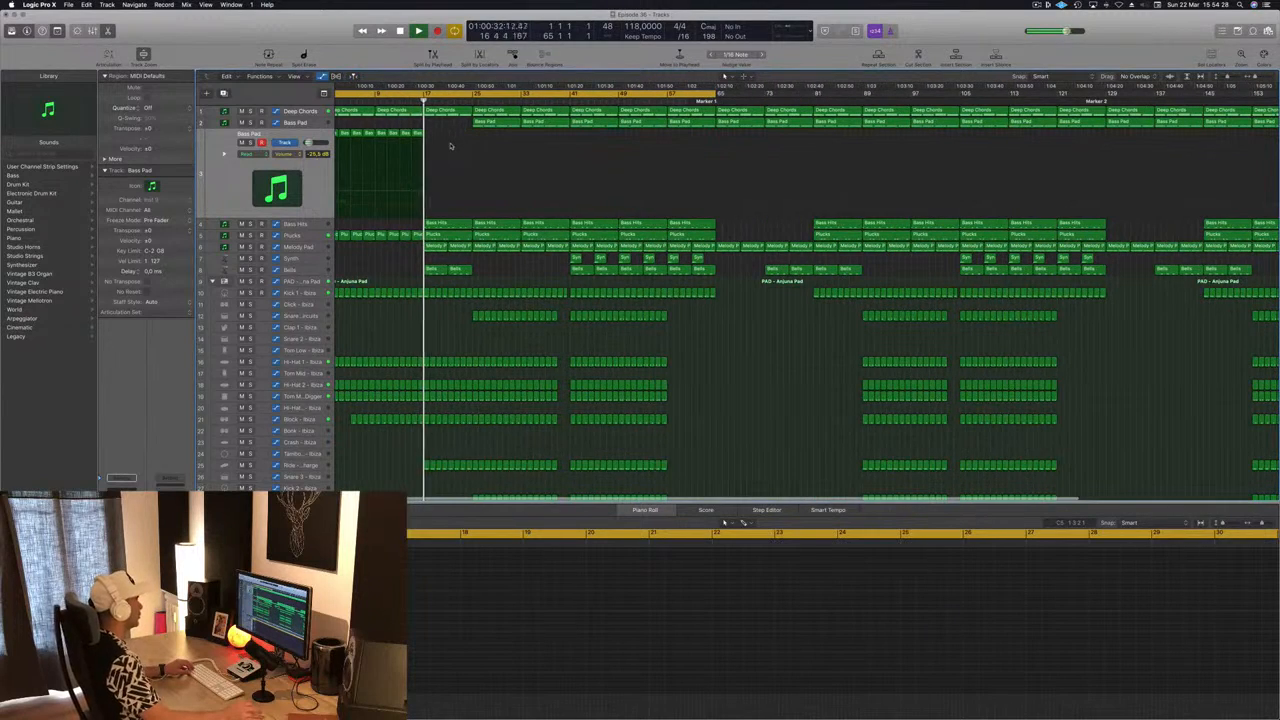
scroll(451, 146, left, 2)
key(super+Right)
key(super+Right)
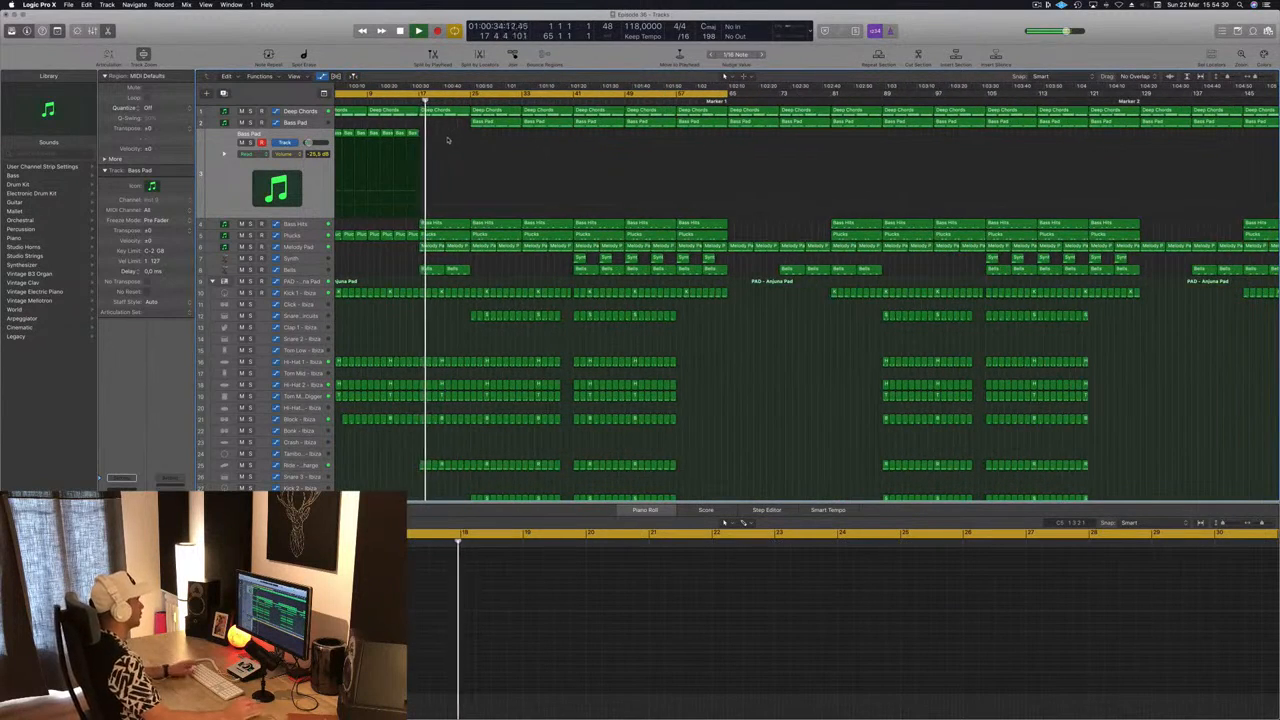
Step: Stop playback and delete the Deep Chords and Bass Pad regions between bars 17 and 33
key(space)
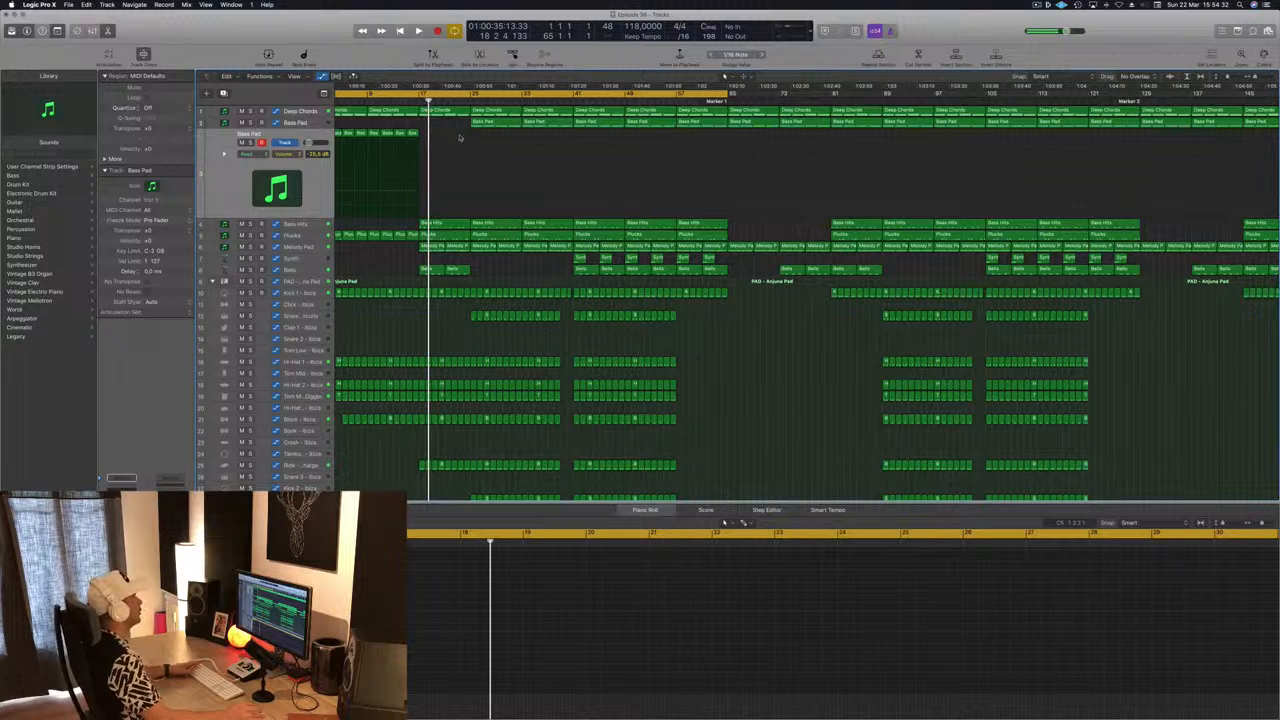
drag(493, 116, 493, 116)
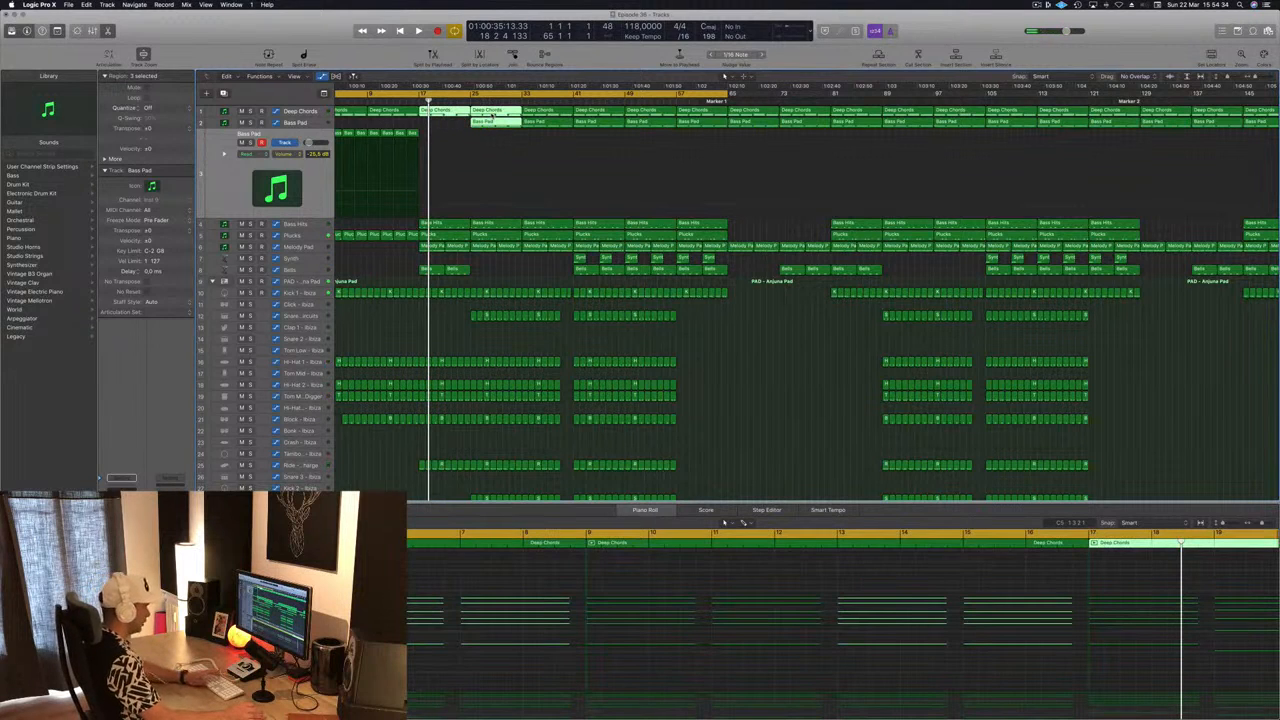
key(Delete)
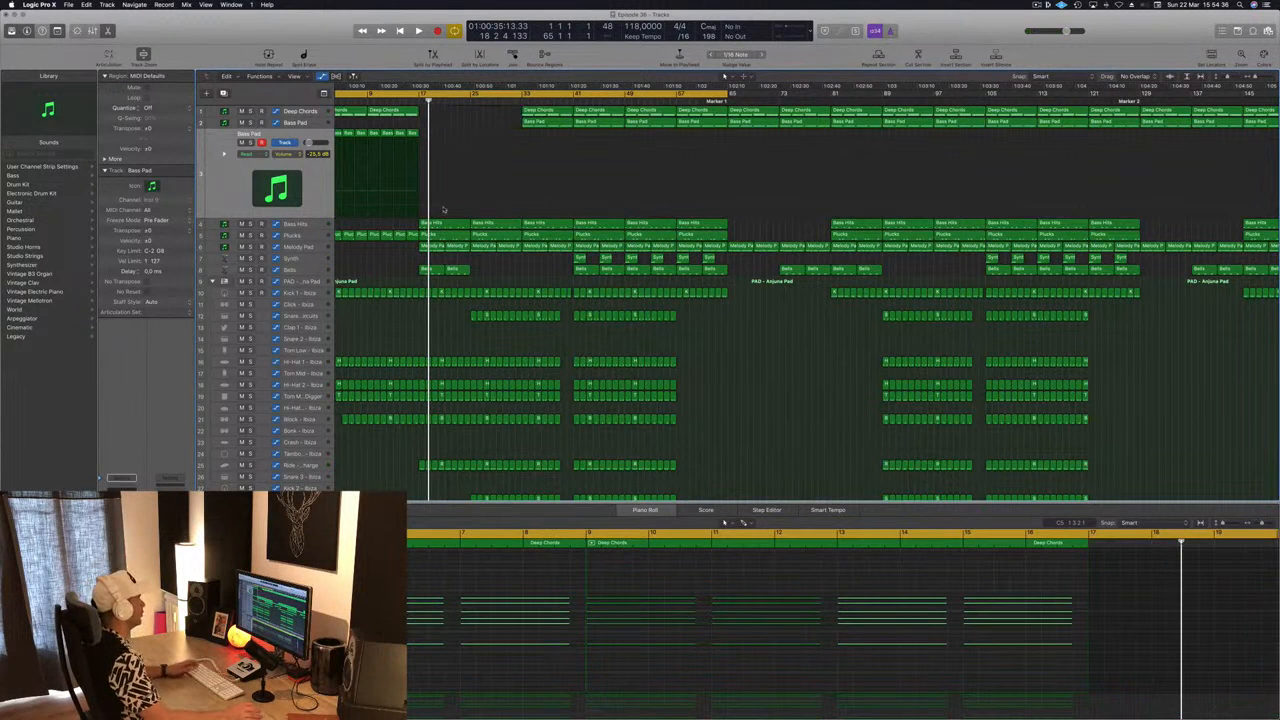
Step: Delete the Bells, Bass Hits, Plucks and Melody Pad regions between bars 17 and 33, and play from the beginning
click(434, 226)
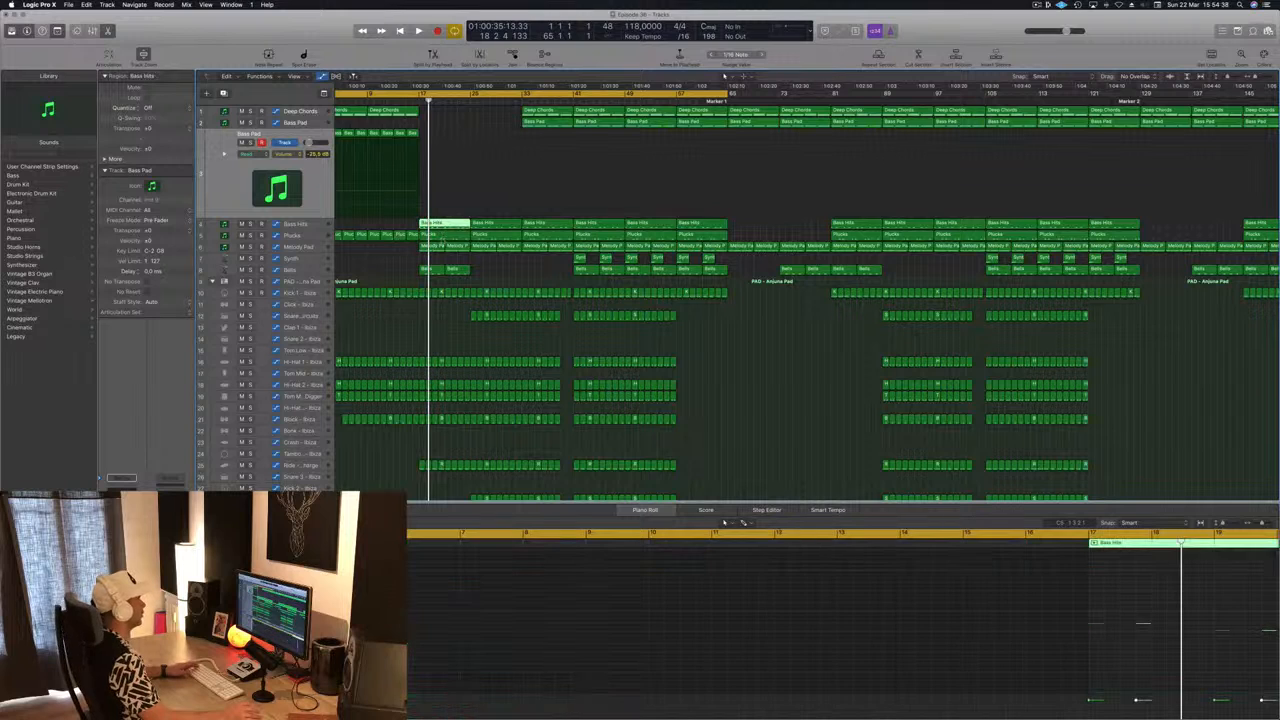
click(435, 270)
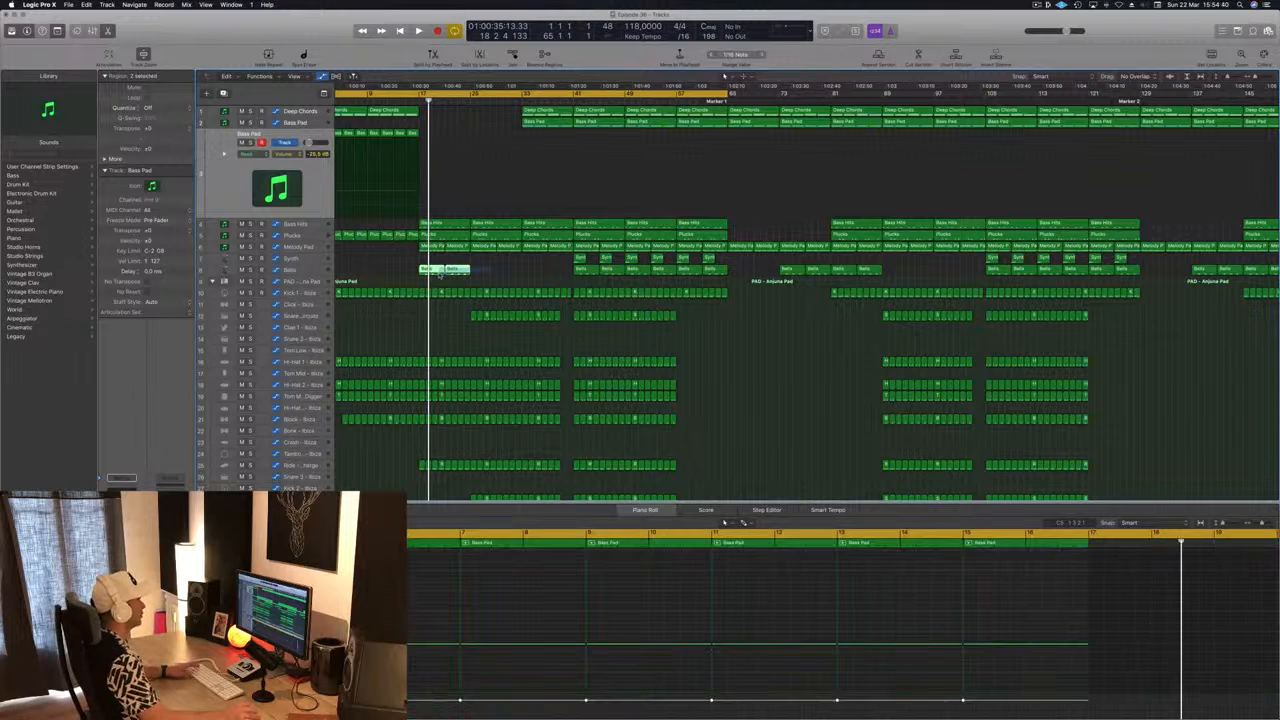
key(Delete)
drag(486, 250, 507, 227)
key(Delete)
key(Return)
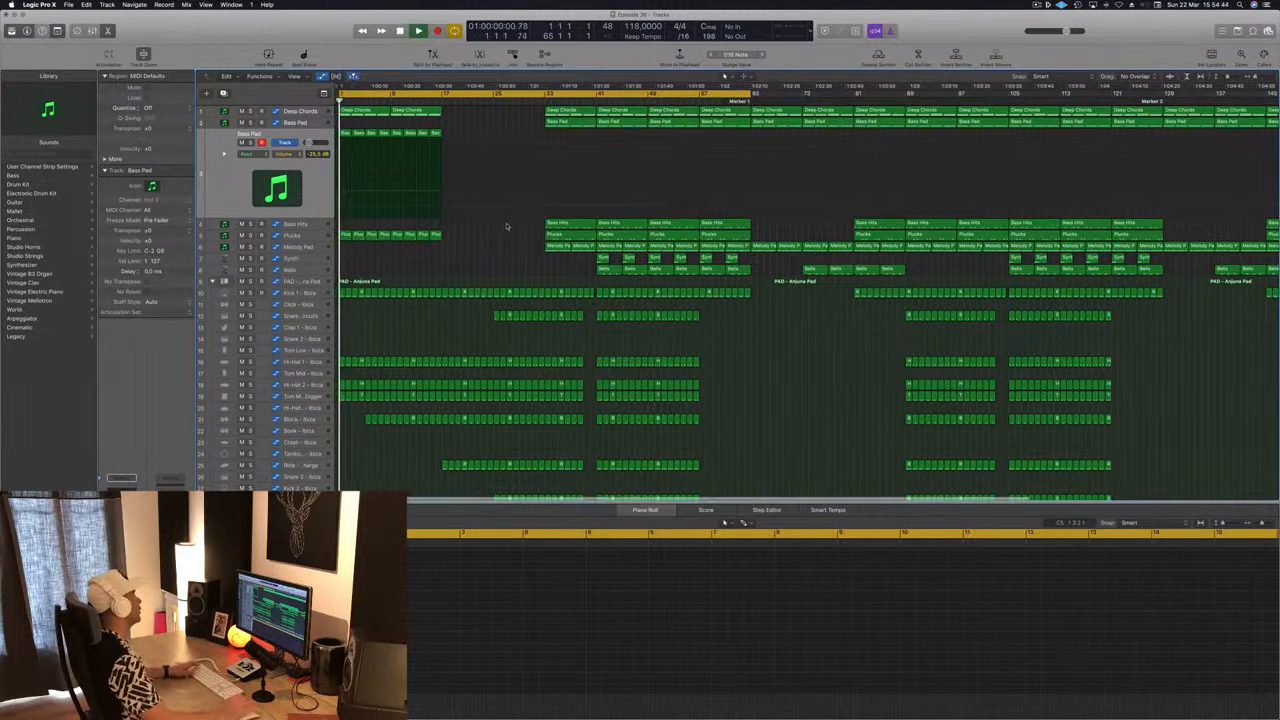
Step: Copy the Deep Chords, duplicate Bass Pad and Plucks regions from bars 1 to 17 to bars 17 to 33
drag(458, 116, 361, 181)
drag(352, 118, 452, 118)
key(space)
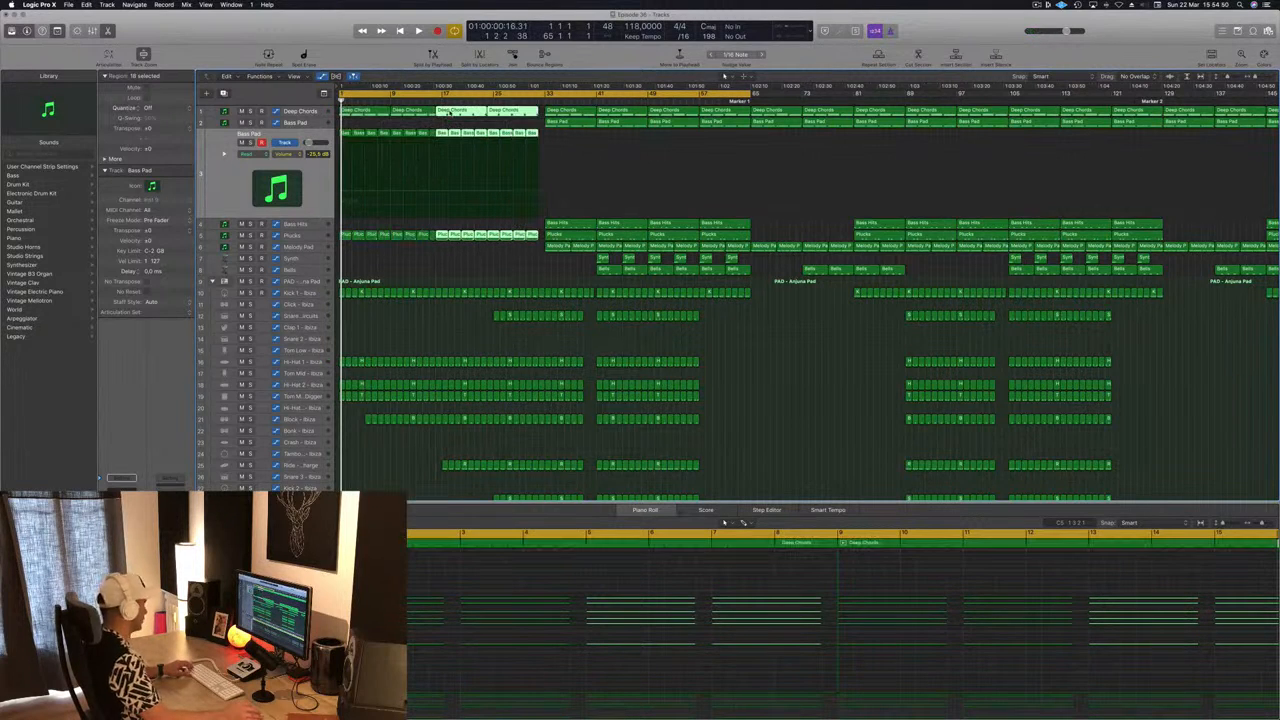
key(super+z)
drag(356, 113, 459, 113)
key(space)
Step: Play from about bar 16 and inspect the Bass Hits and Melody Pad regions at bar 33 in the Piano Roll
click(434, 111)
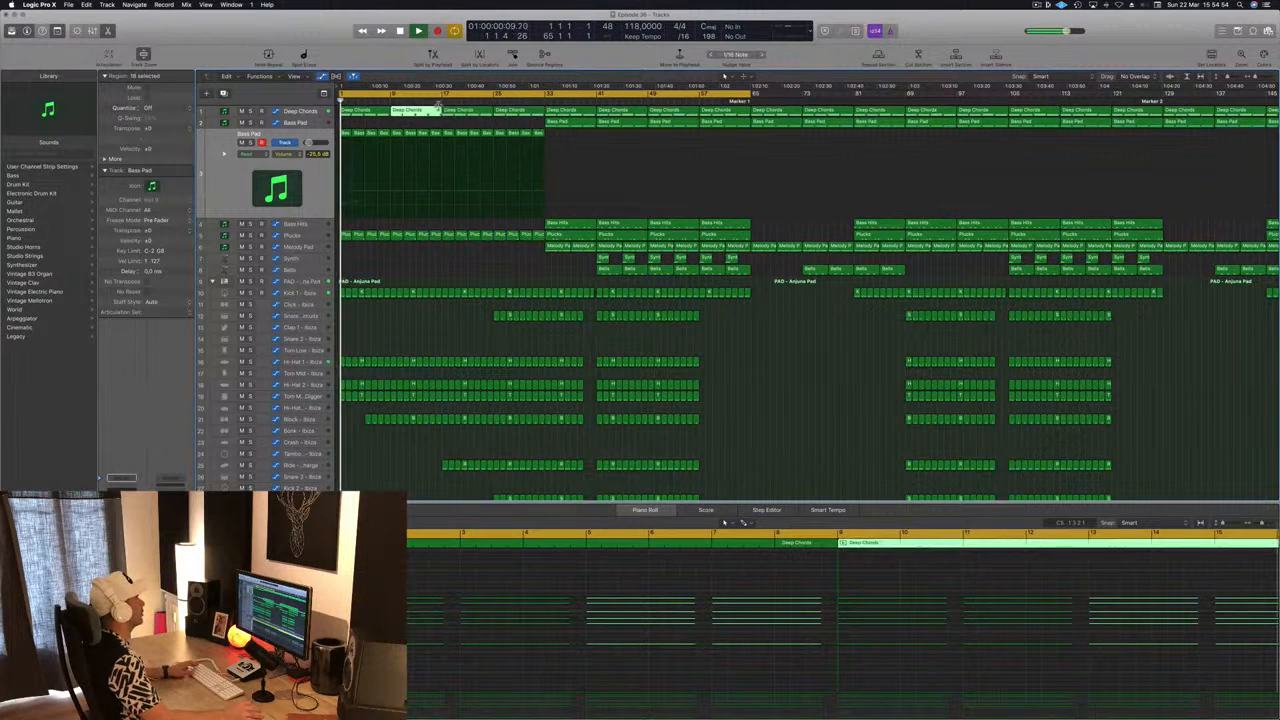
click(435, 99)
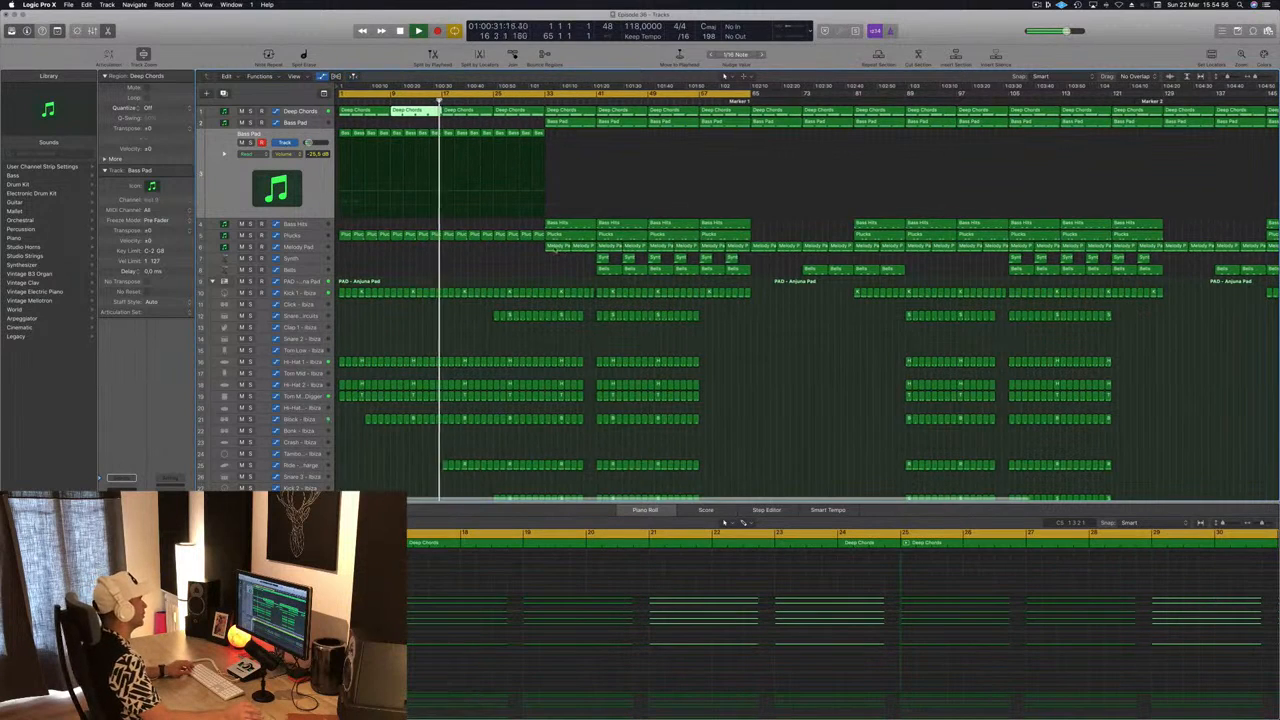
click(560, 247)
click(577, 223)
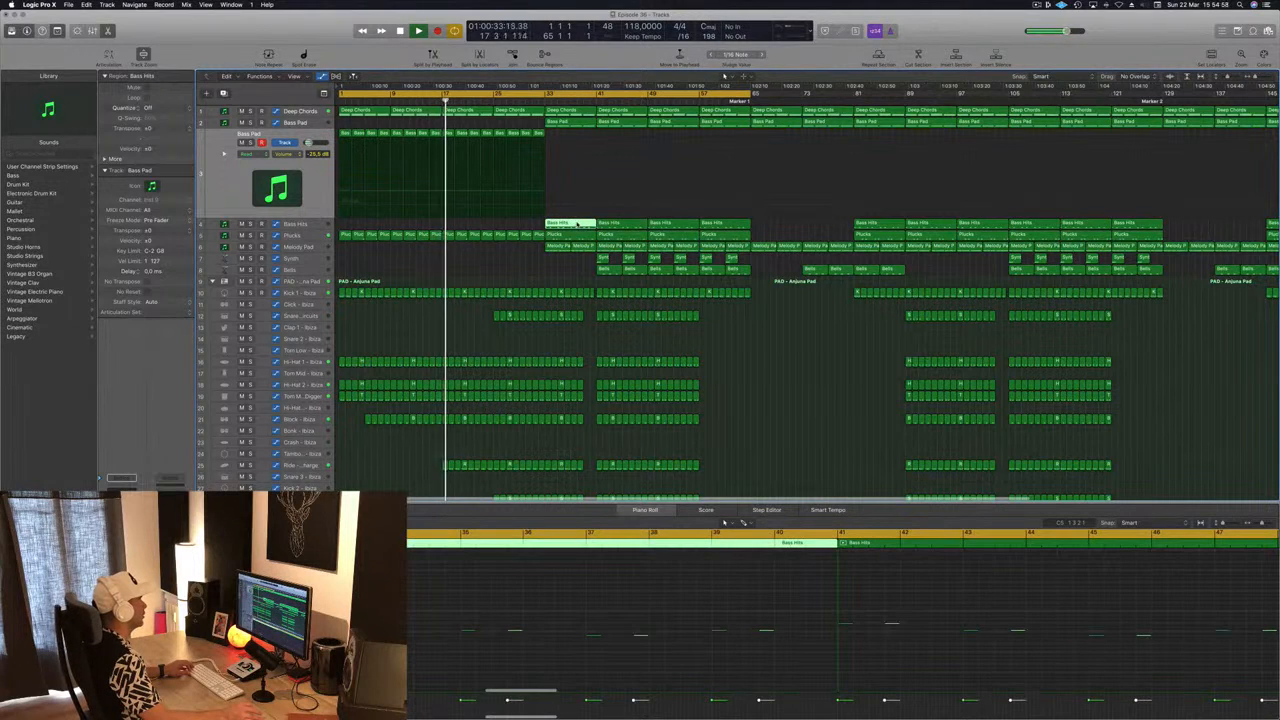
click(561, 248)
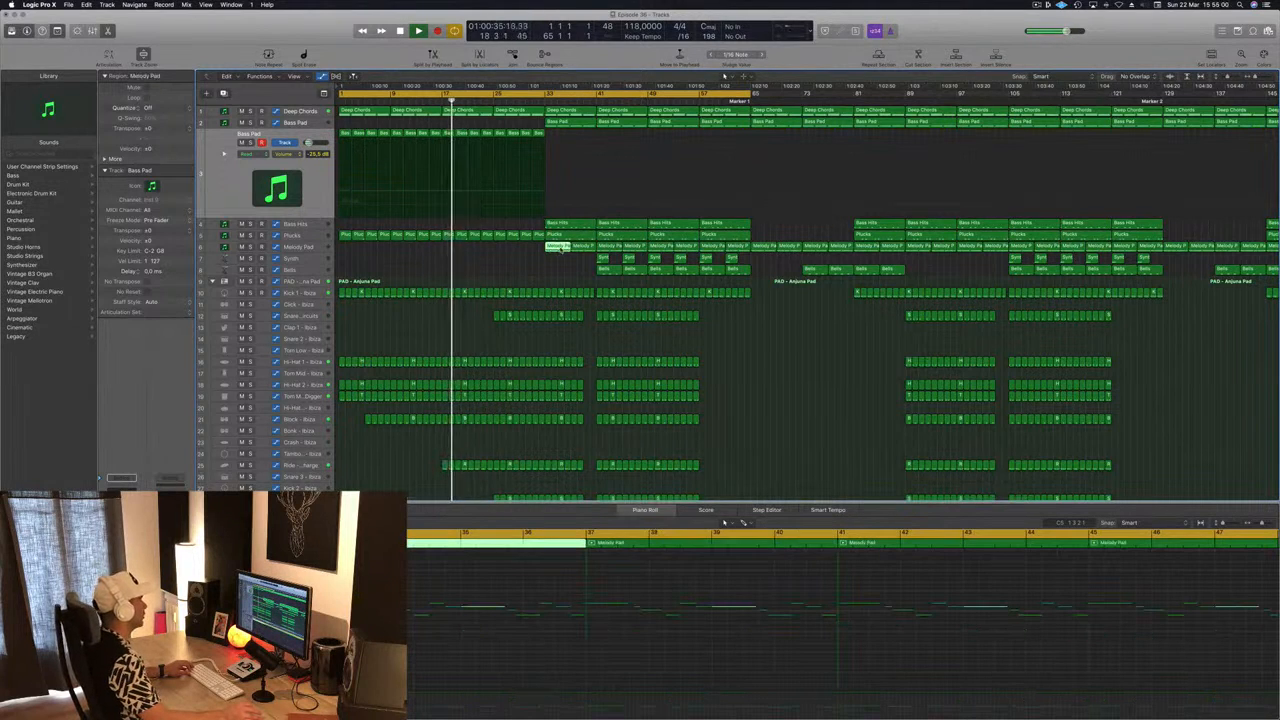
Step: Try a copy of the first Melody Pad region at bar 17 and take it out again
drag(553, 252, 459, 253)
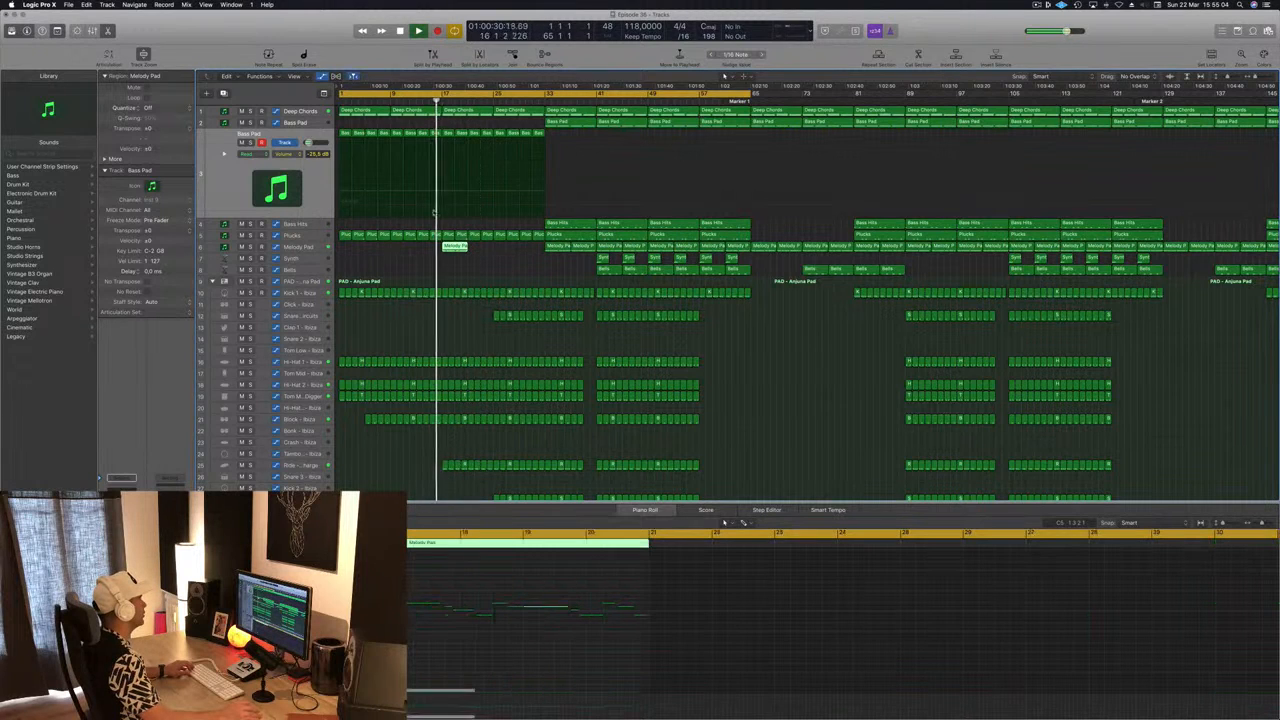
click(300, 247)
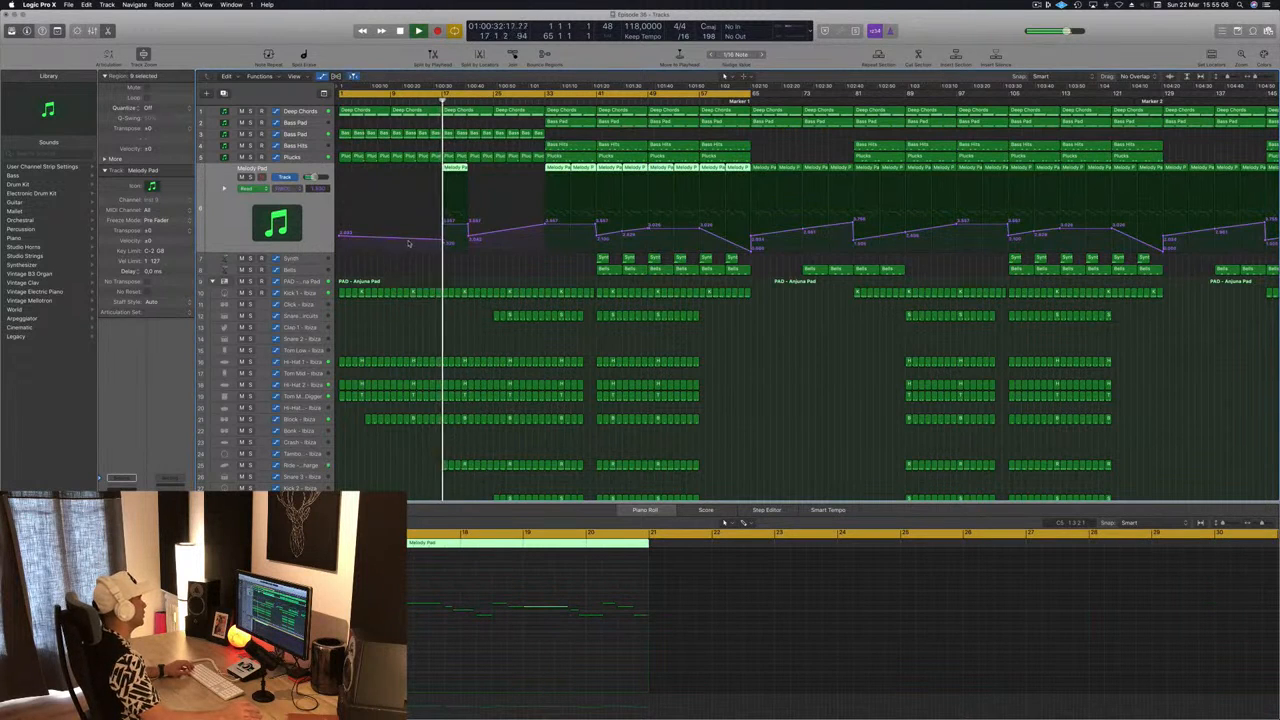
click(440, 238)
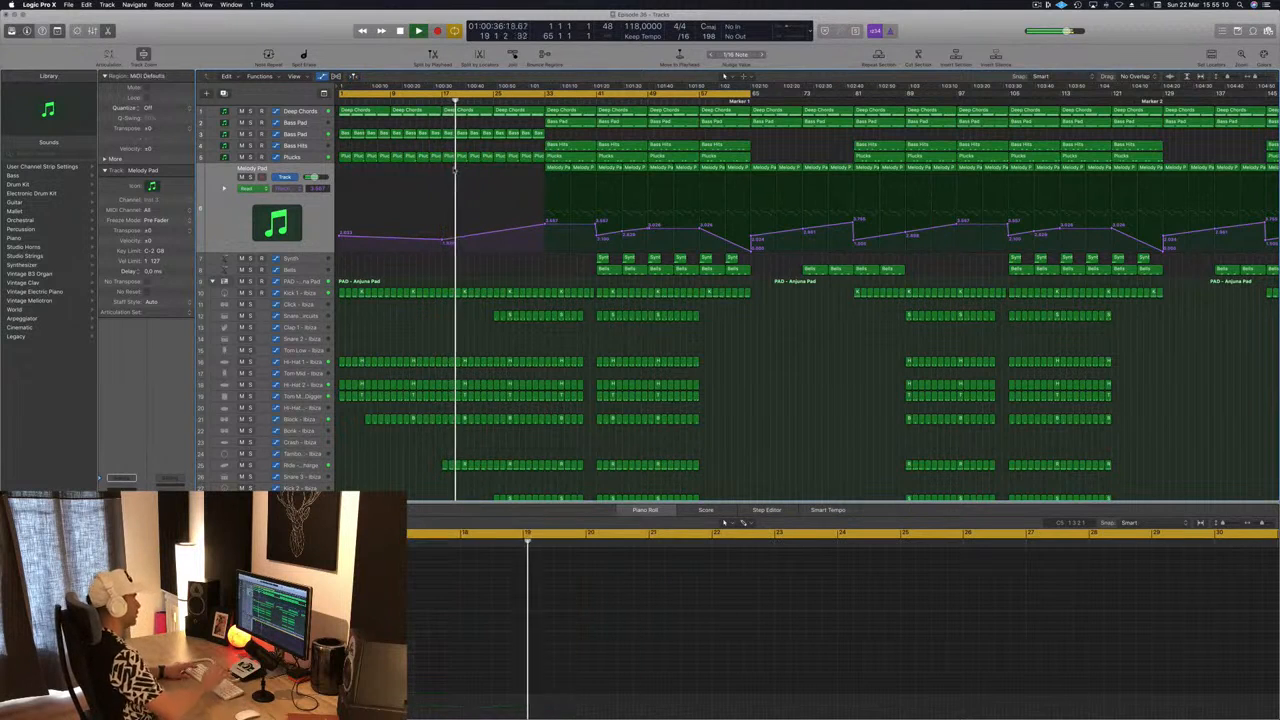
Step: Play from about bar 15, check the Bass Hits and Bass Pad regions at bar 33, and restart playback from the beginning
click(430, 101)
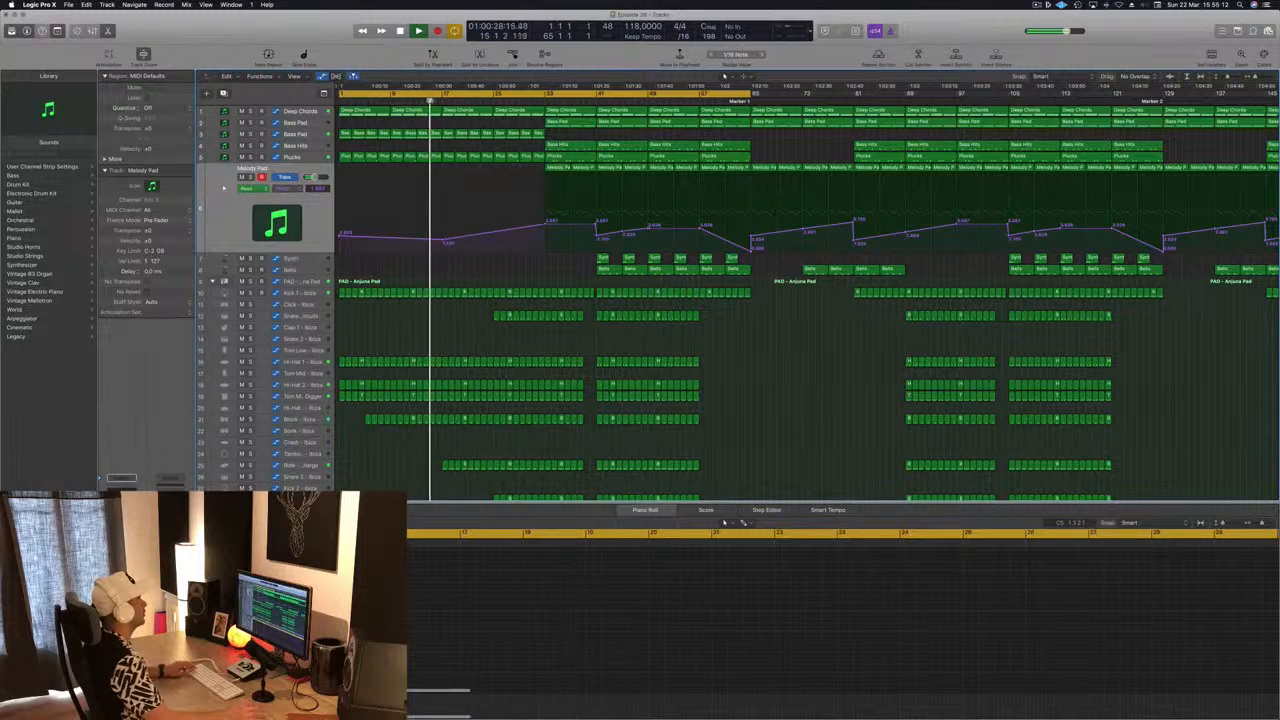
click(570, 147)
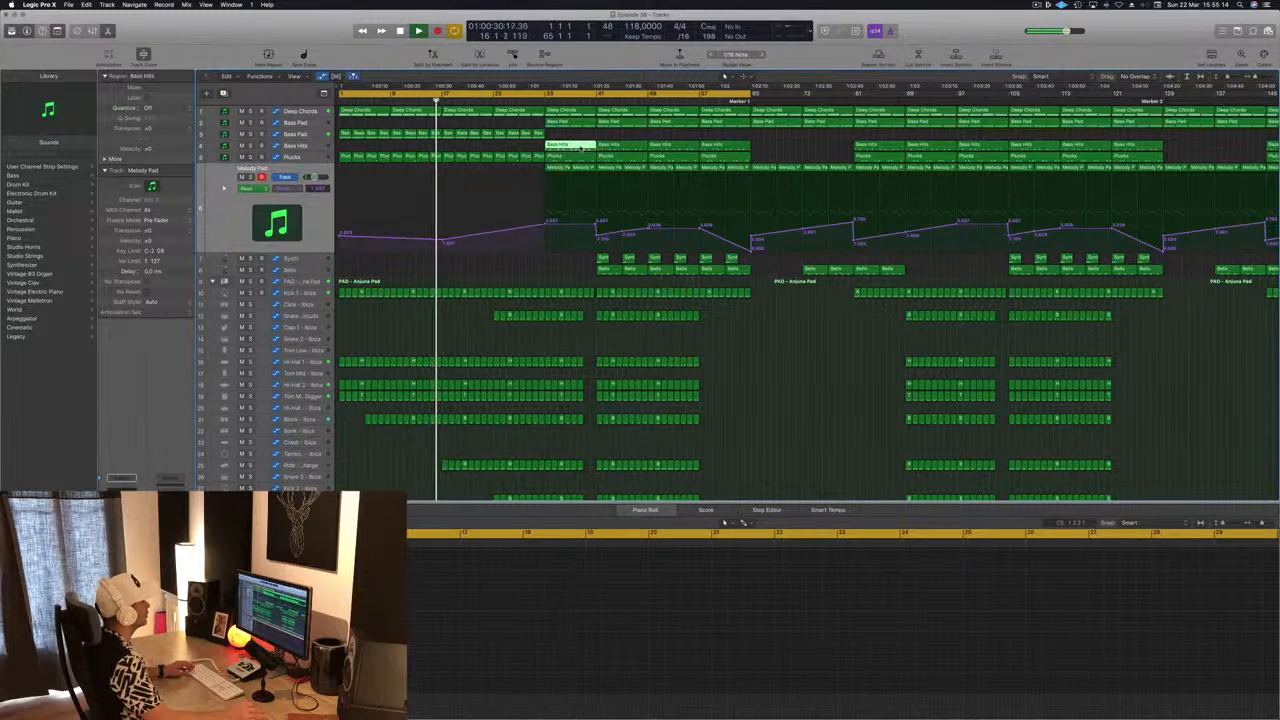
click(576, 123)
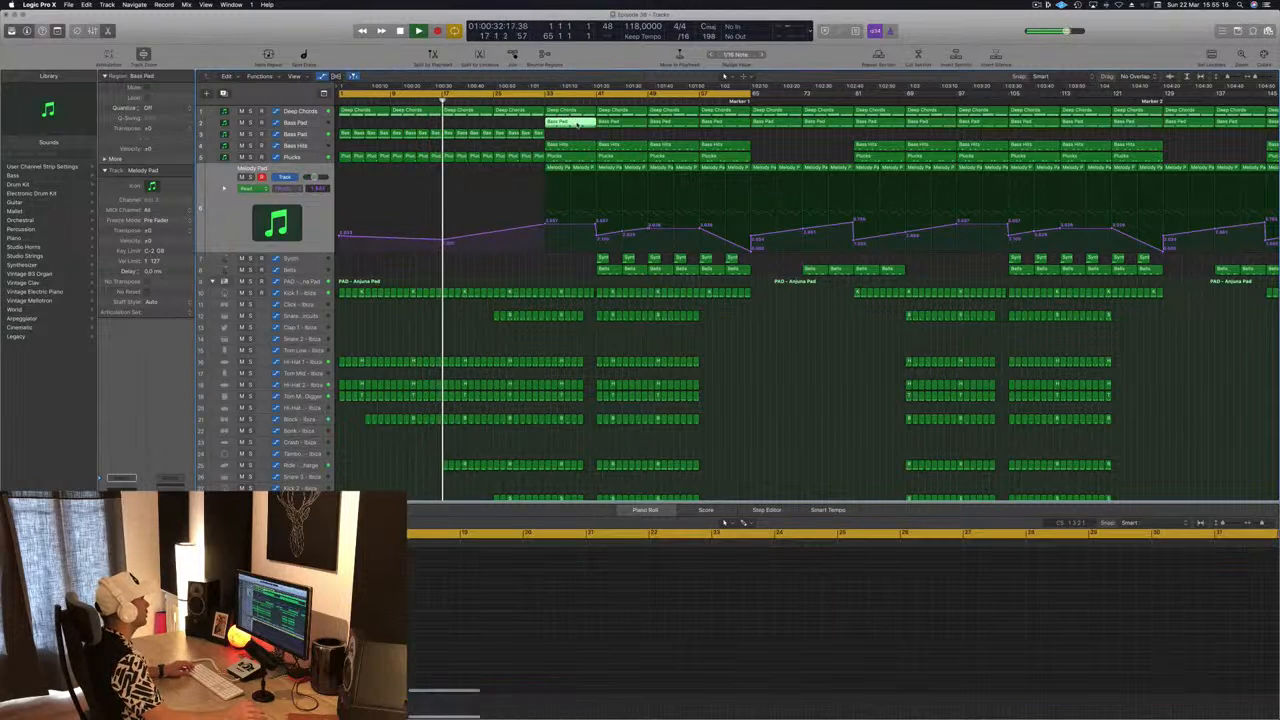
key(super+Left)
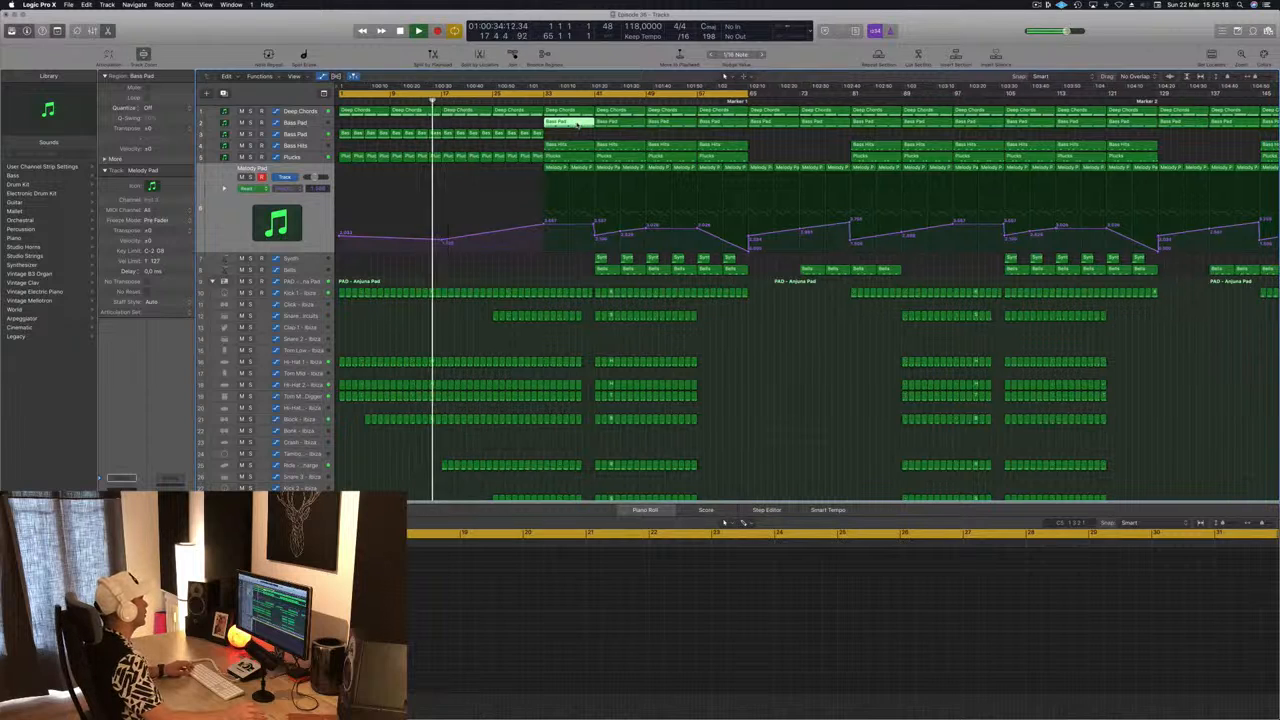
key(Return)
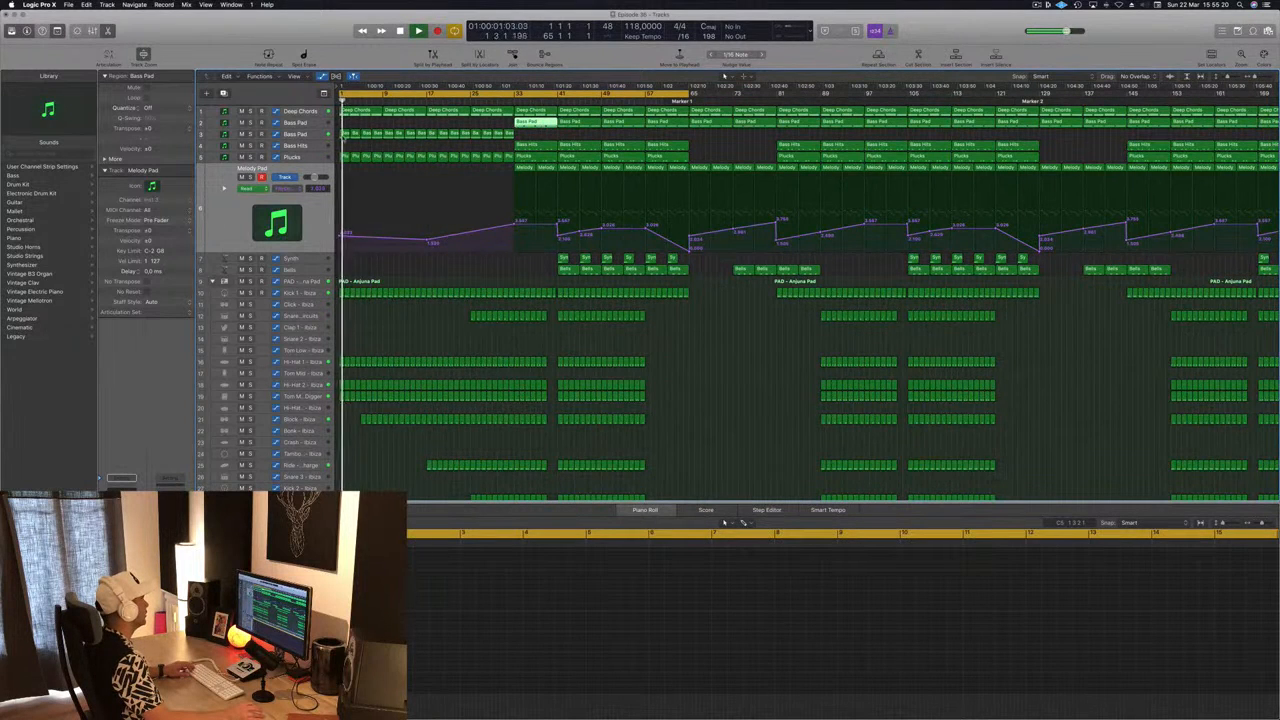
Step: Copy the short Bass Pad regions in bars 1 to 33 from the lower Bass Pad track to the upper one
key(shift+Right)
key(shift+Right)
key(shift+Right)
key(shift+Right)
key(shift+Right)
key(shift+Right)
key(shift+Right)
key(shift+Right)
key(shift+Right)
key(shift+Right)
key(shift+Right)
key(shift+Right)
key(shift+Right)
key(shift+Right)
key(shift+Right)
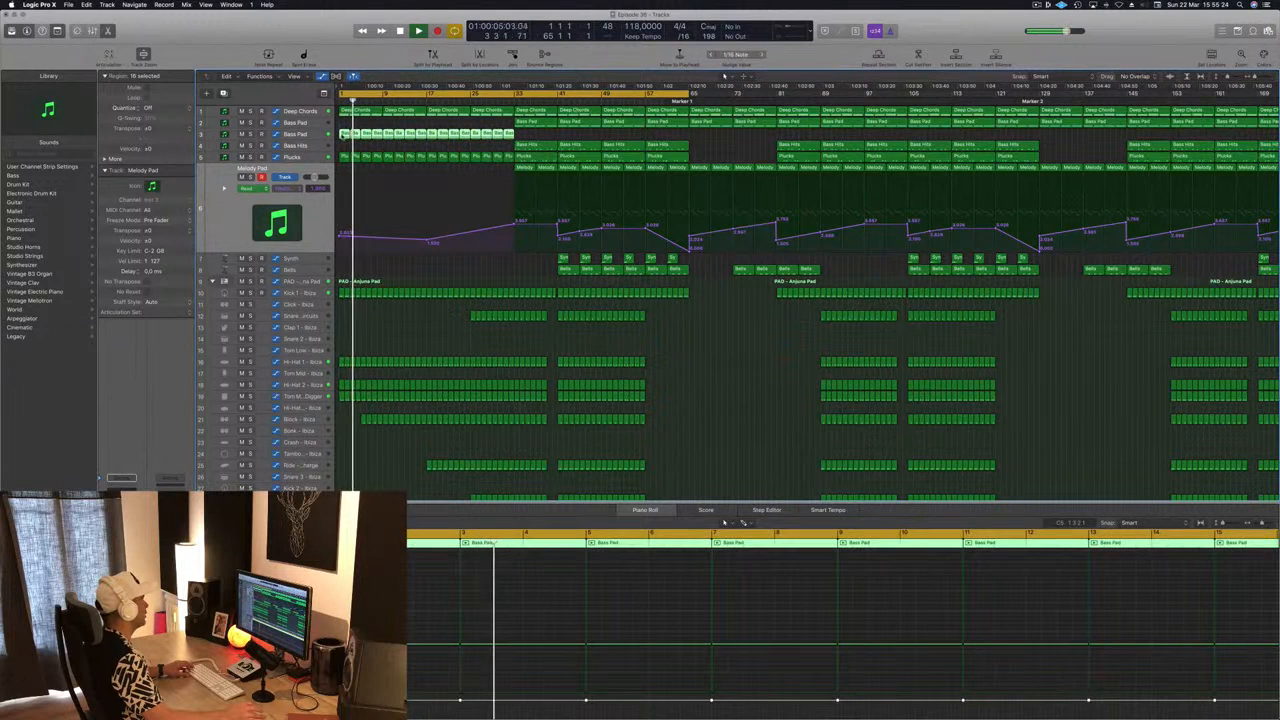
mouse_move(343, 135)
mouse_down()
mouse_move(342, 123)
mouse_move(343, 138)
mouse_up()
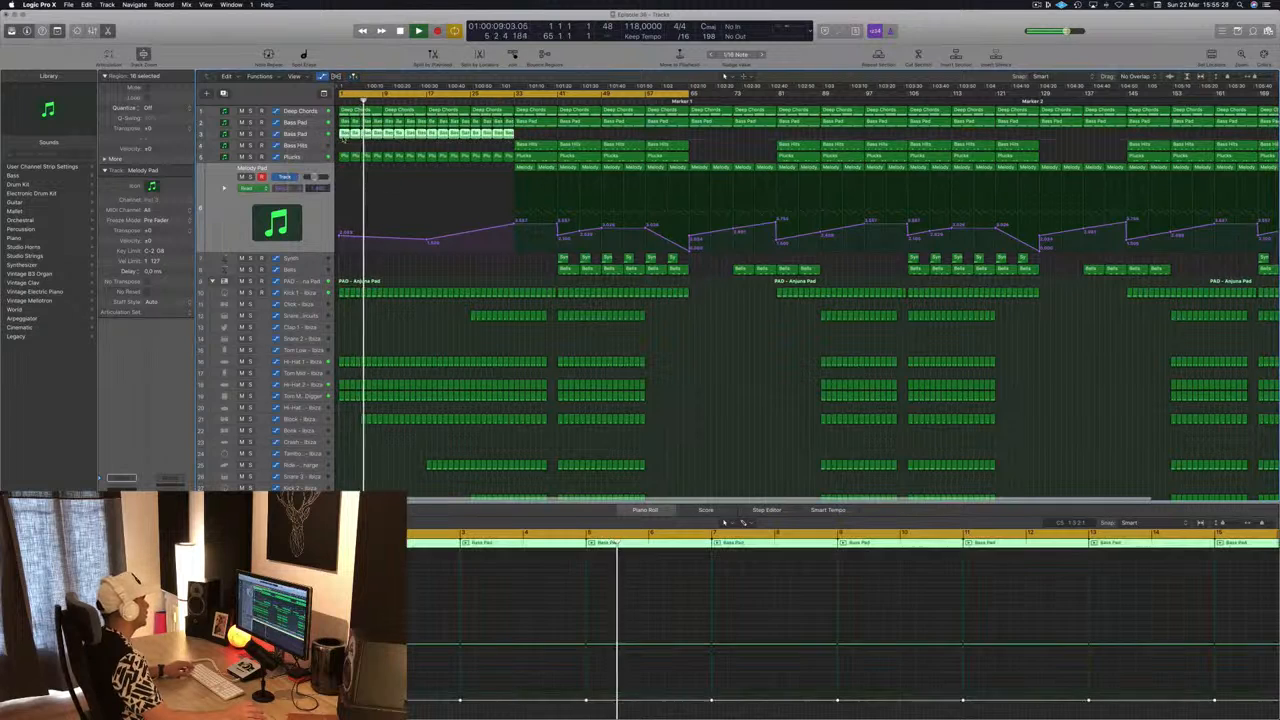
Step: Listen to the intro from the beginning, from about bar 25 and again from about bar 17
key(Return)
key(super+Left)
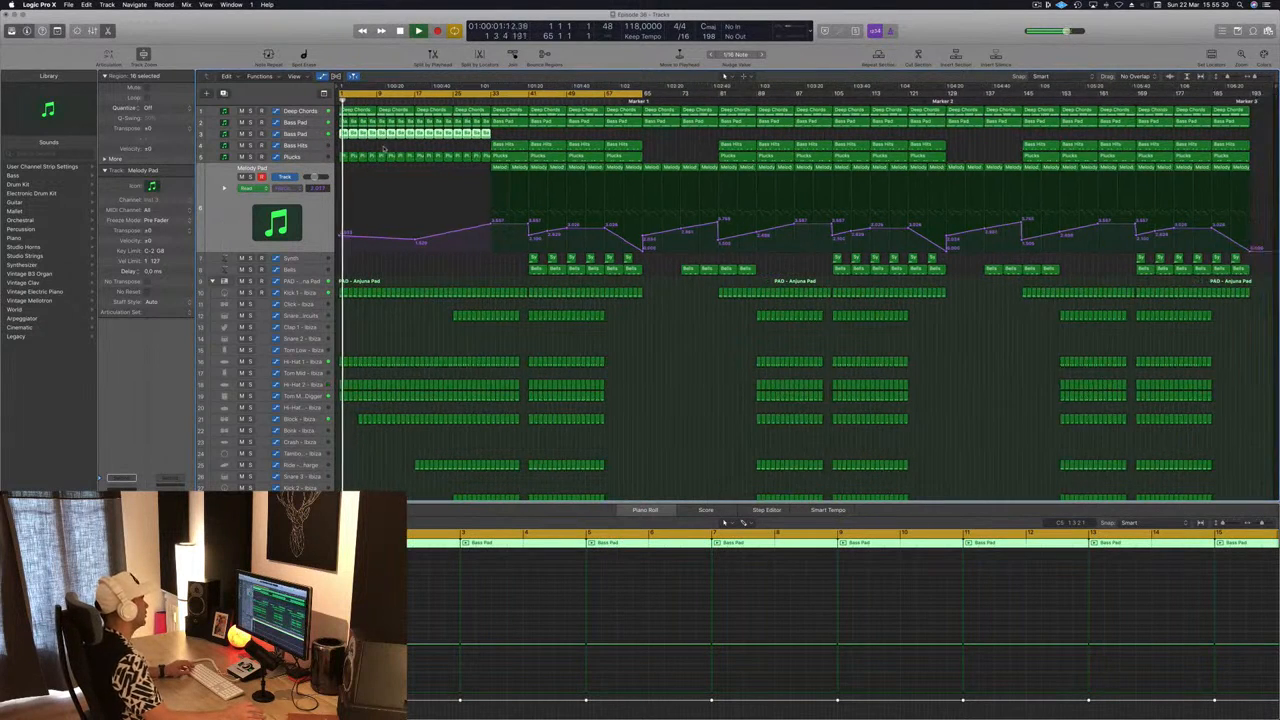
click(393, 149)
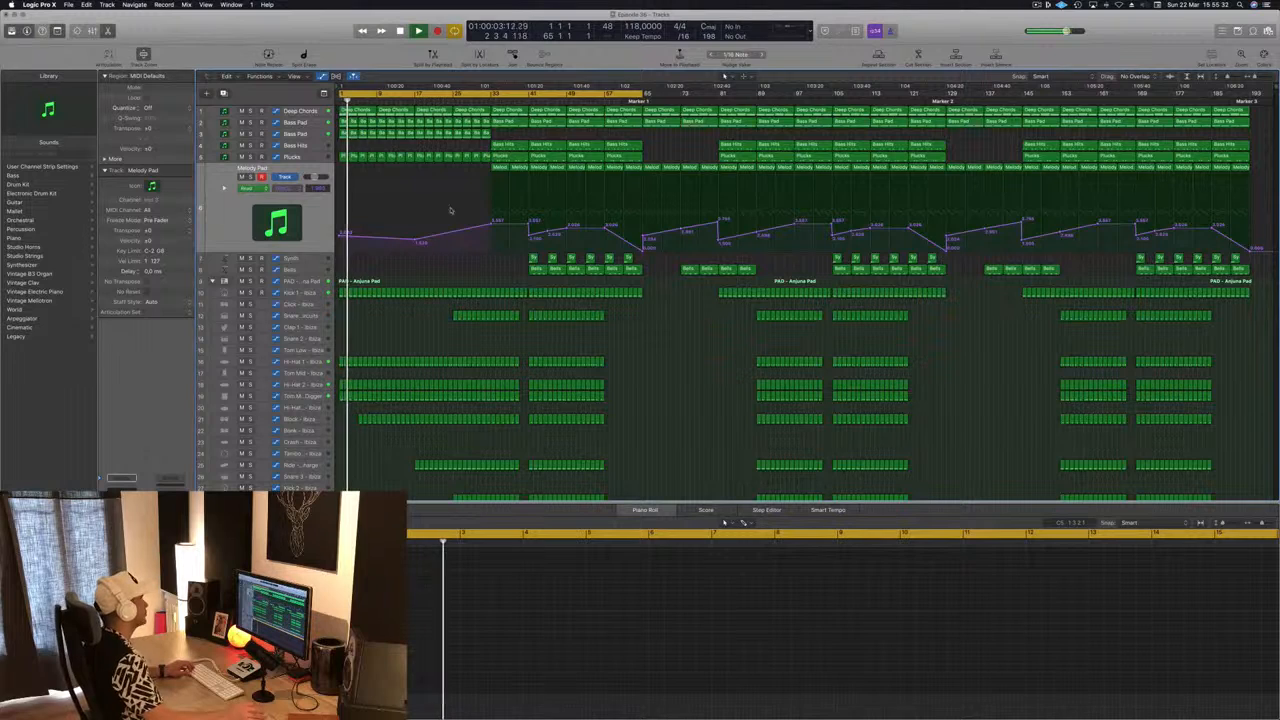
click(453, 101)
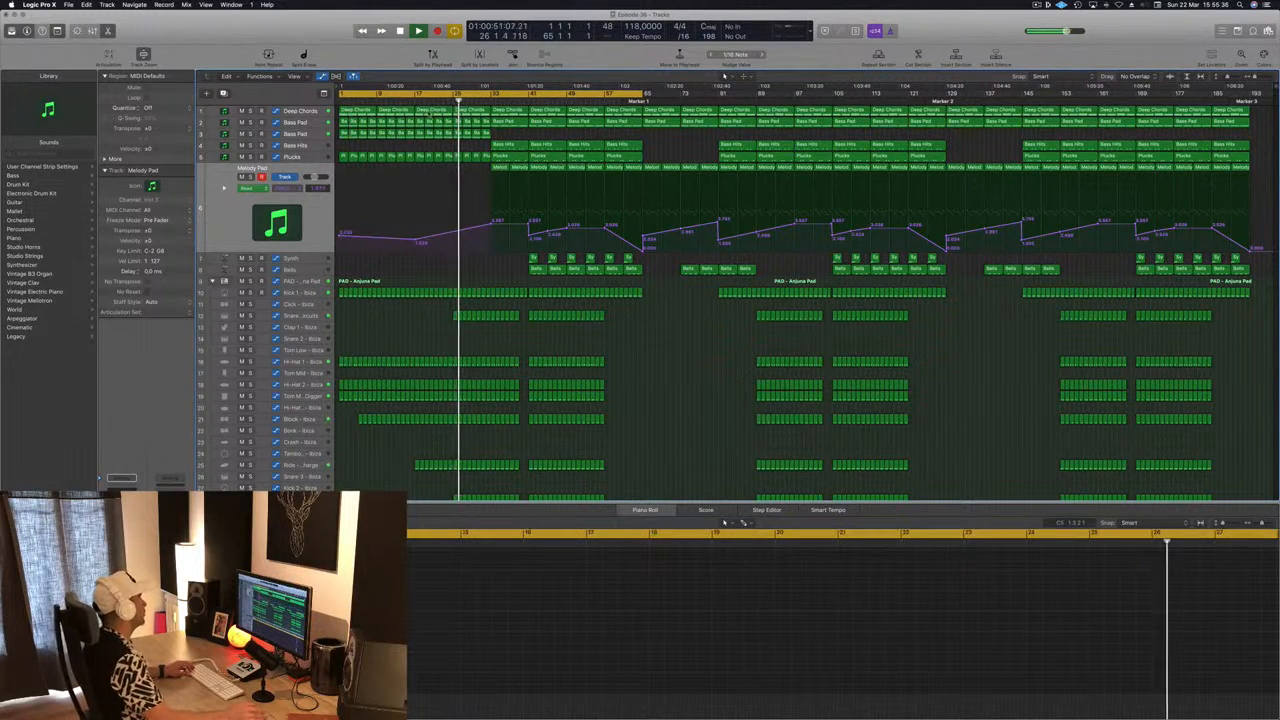
key(shift+comma)
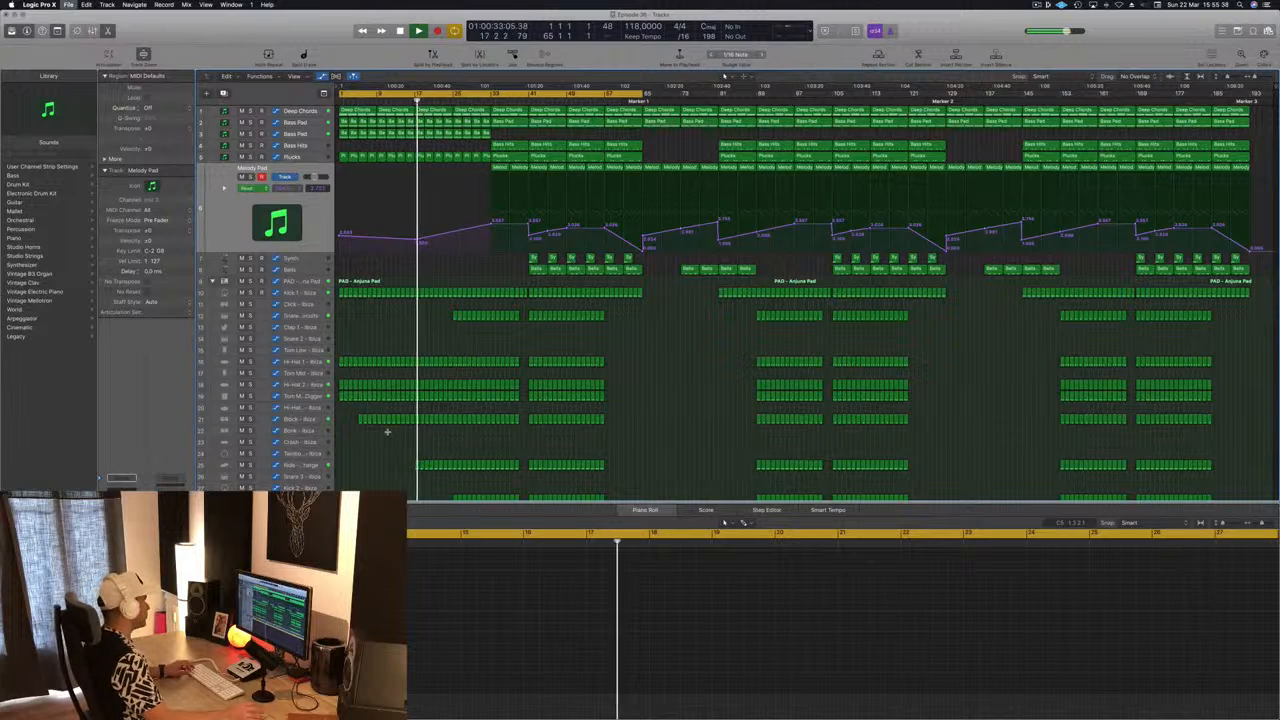
key(super+Right)
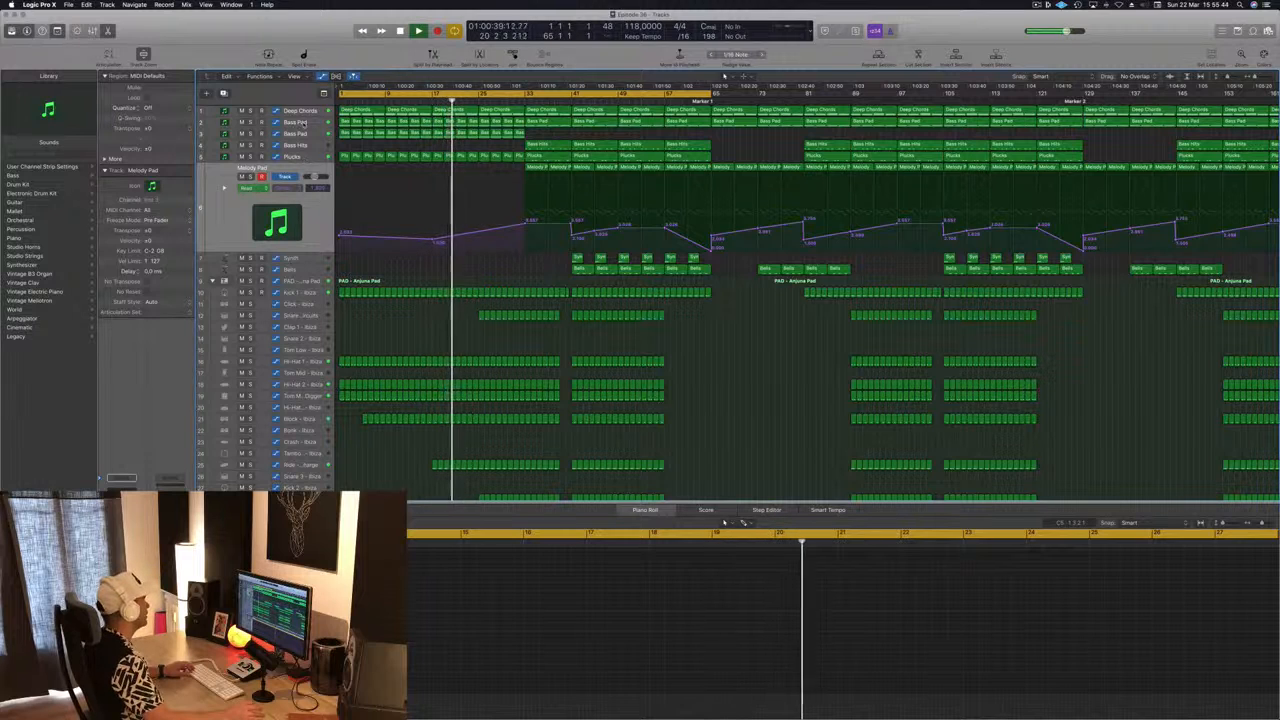
Step: Raise the Deep Chords cutoff automation point just before bar 33 to about 2.7
click(299, 122)
click(310, 111)
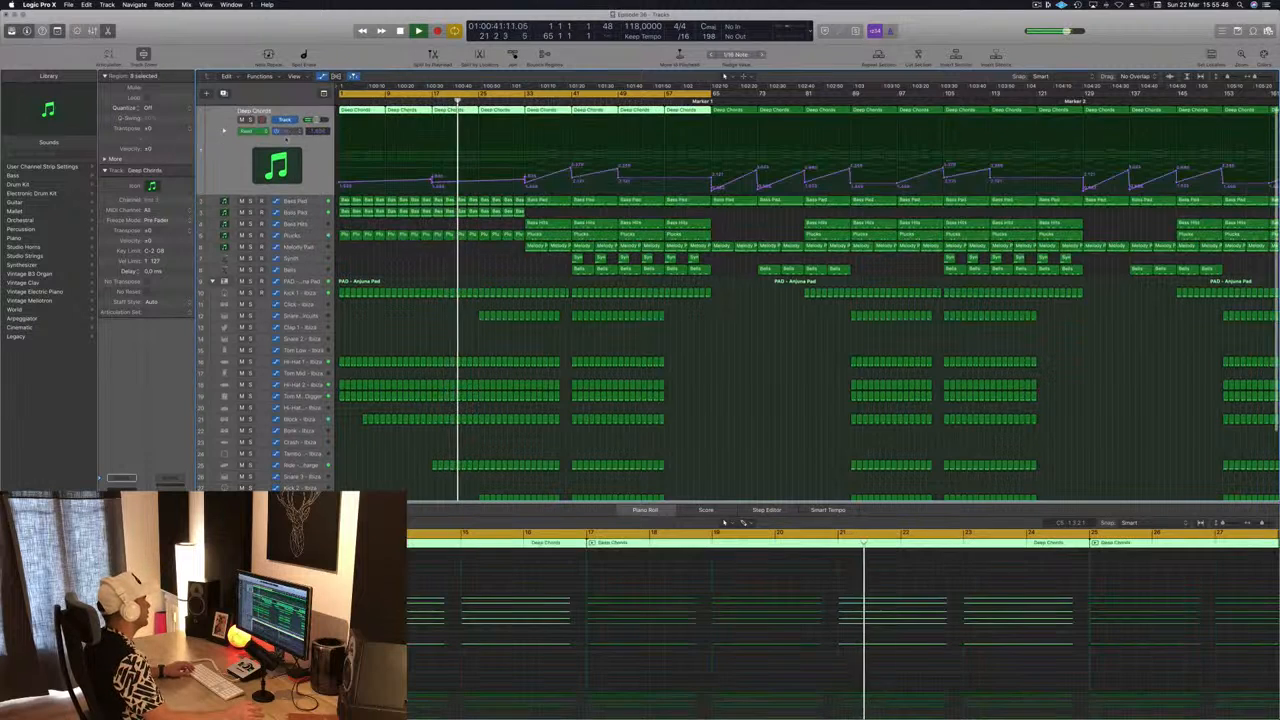
click(525, 179)
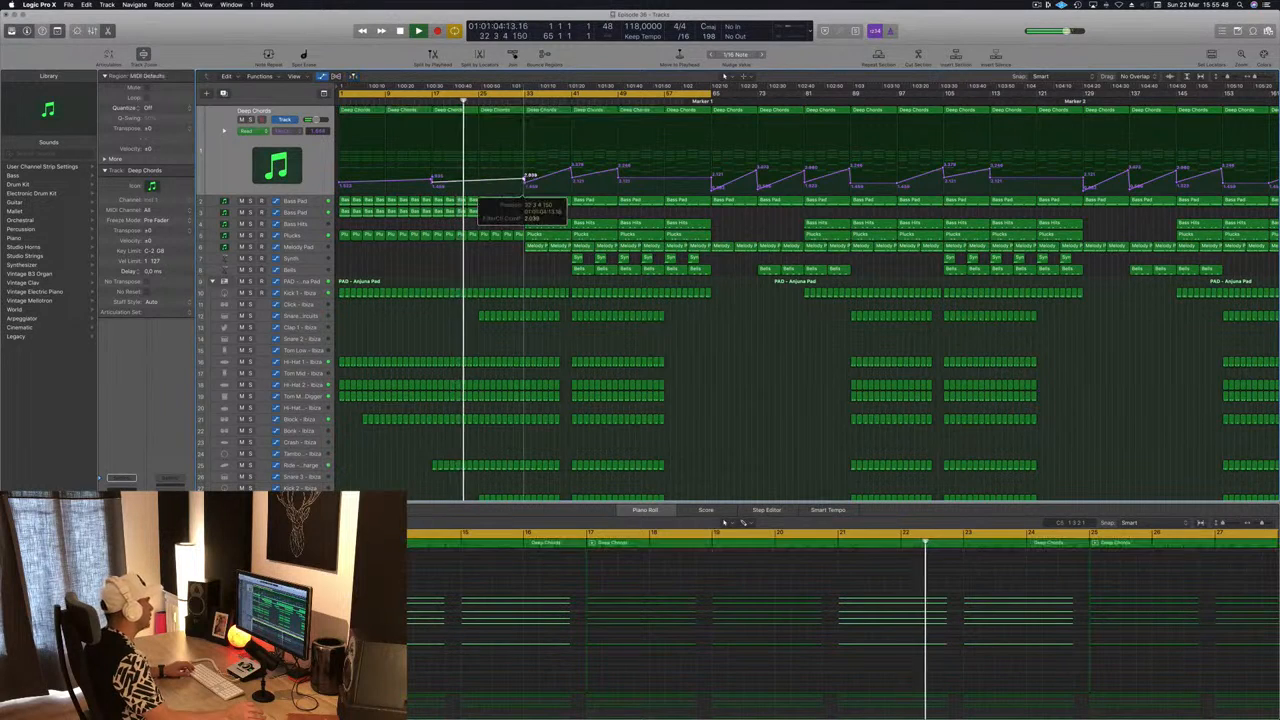
drag(525, 176, 525, 173)
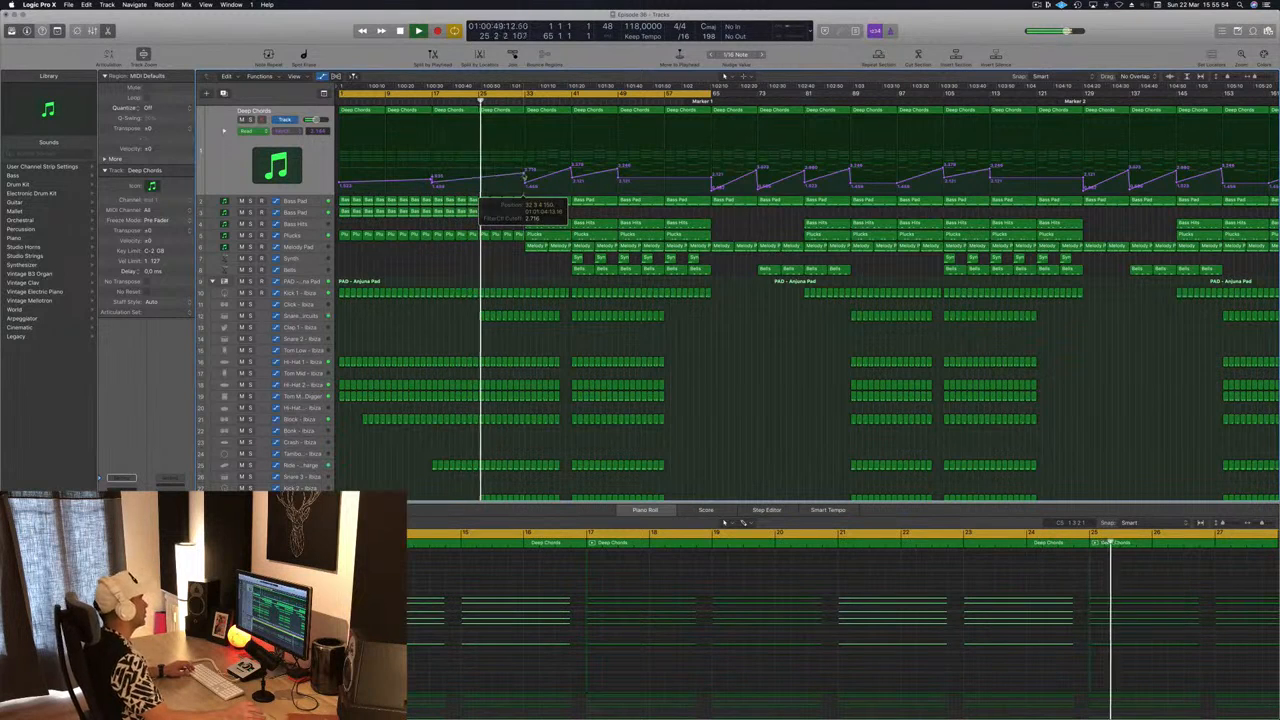
key(super+Left)
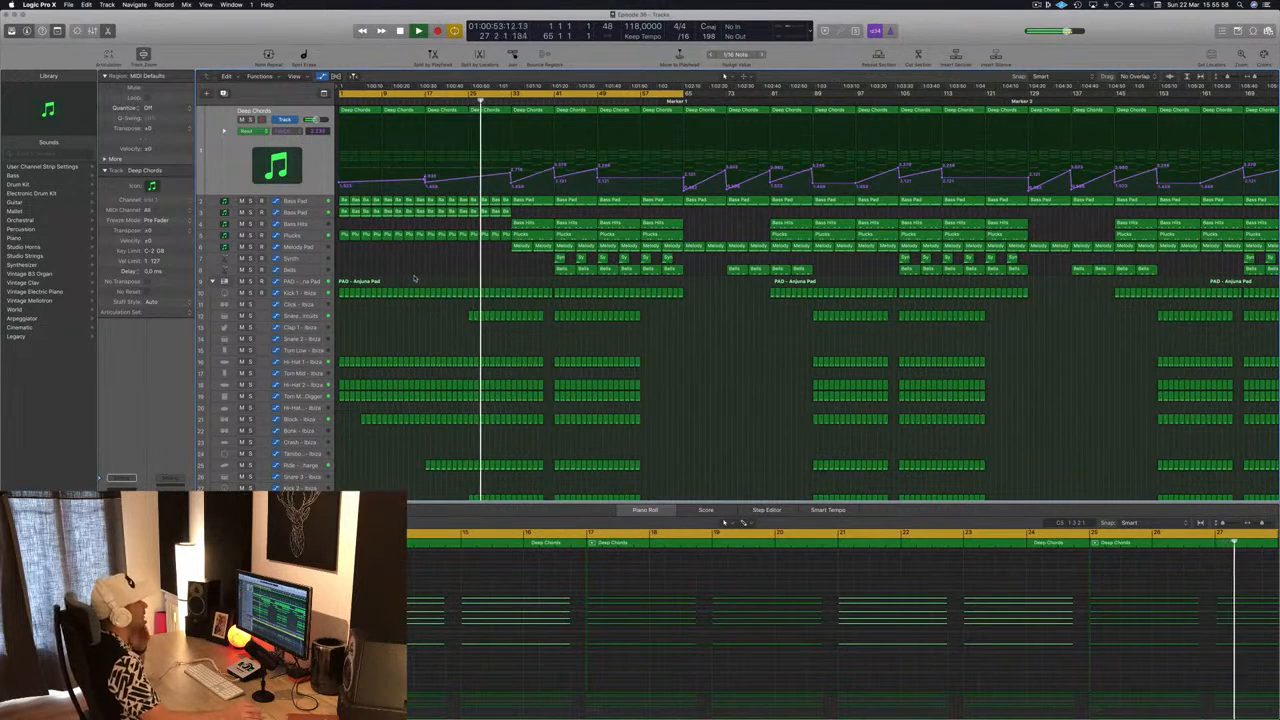
Step: Delete the Deep Chords, Bass Pad, Bass Hits, Plucks and Melody Pad regions between bars 33 and 41, and replay the lead-in
scroll(439, 281, down, 2)
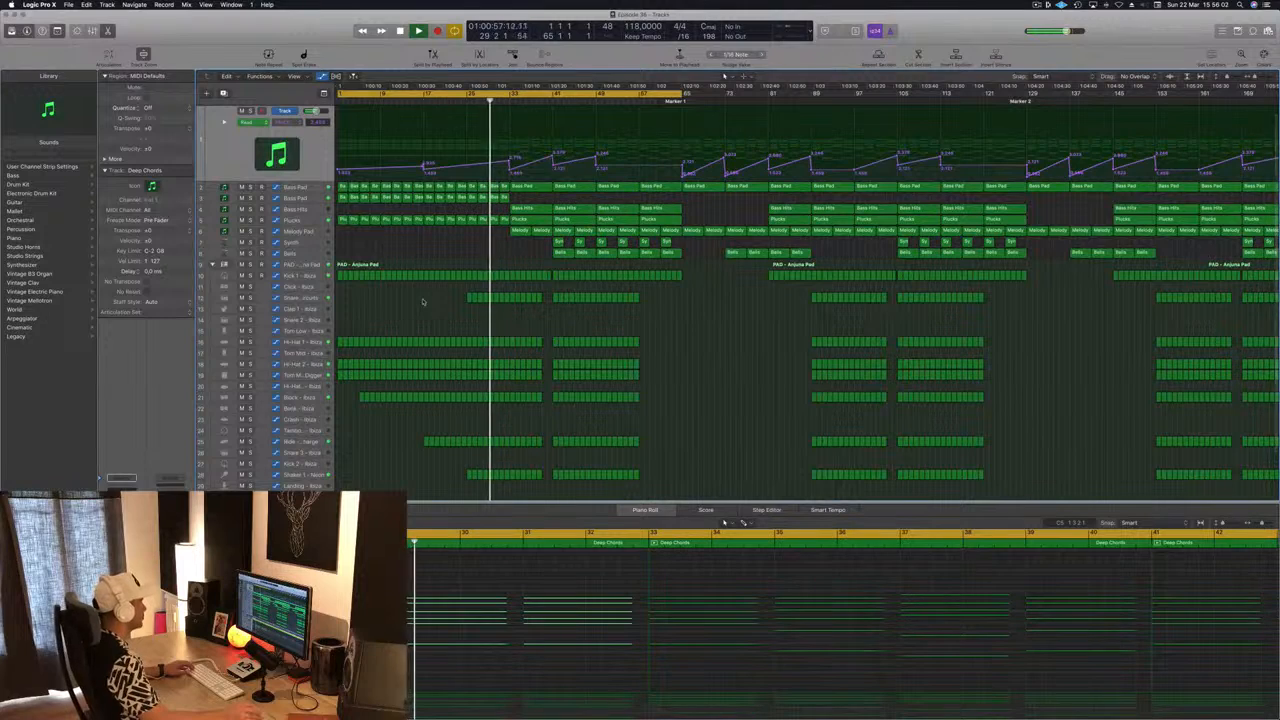
key(super+Up)
key(super+Up)
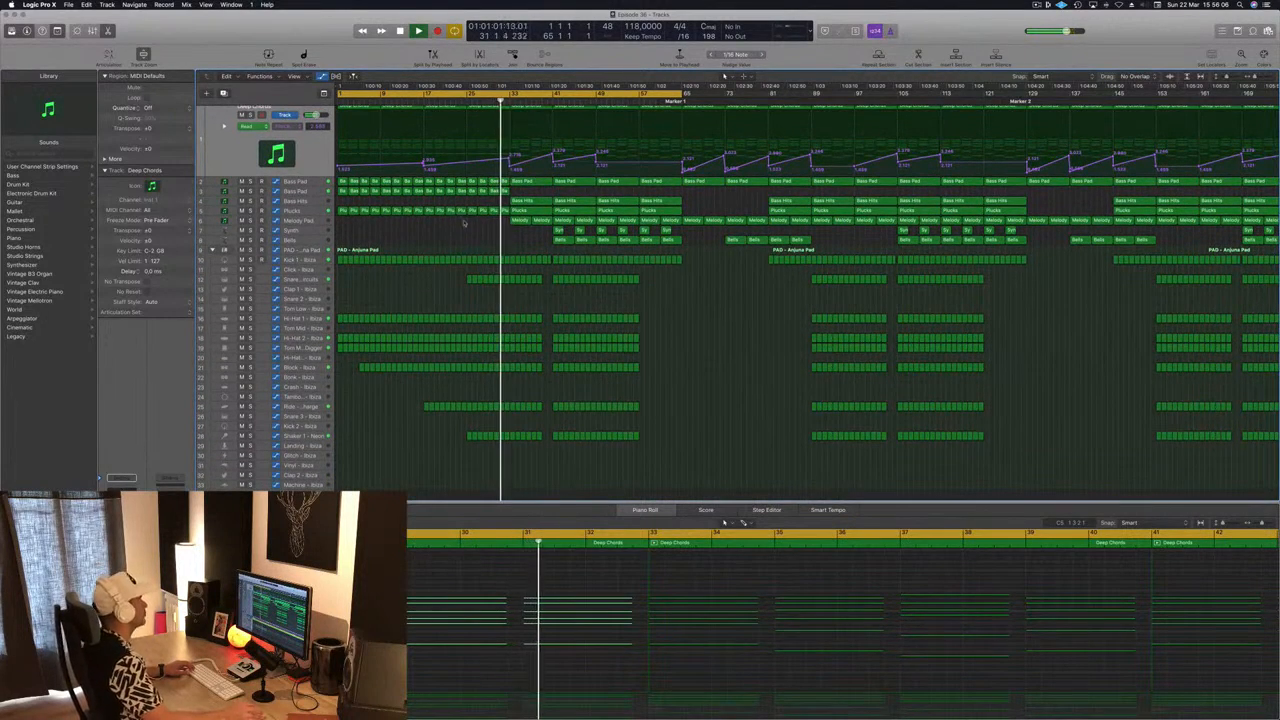
click(465, 235)
key(super+Left)
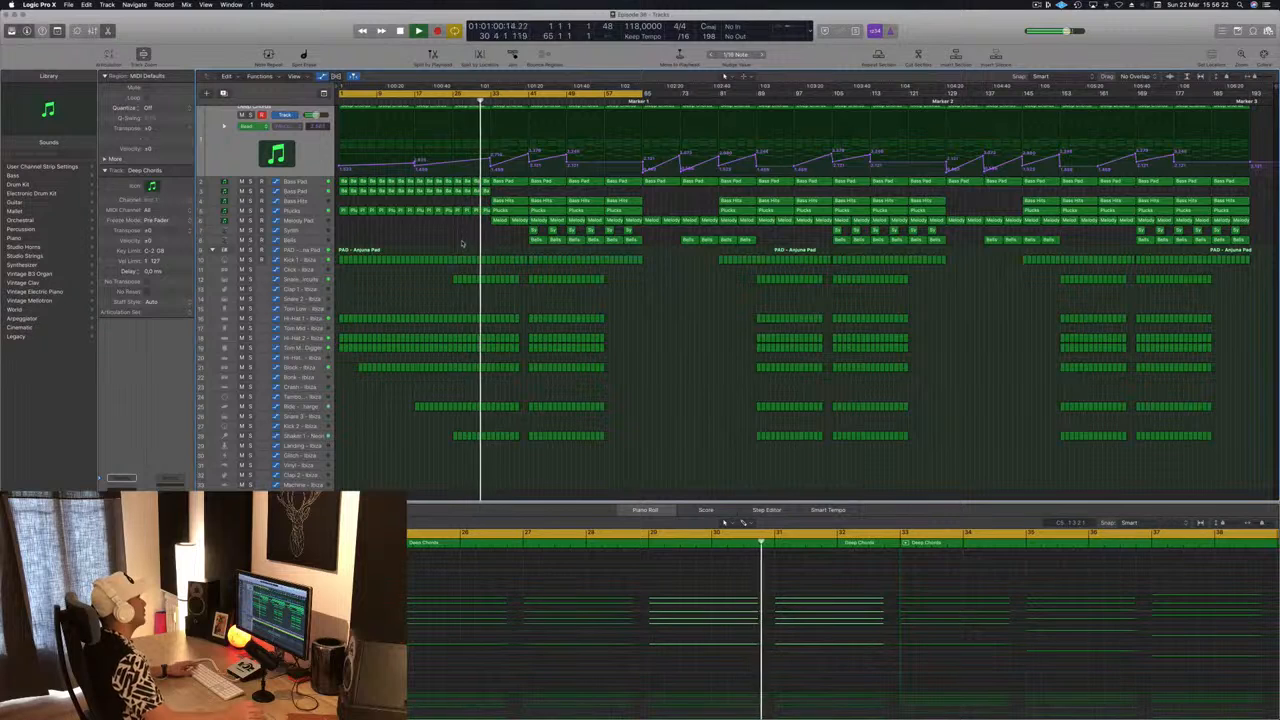
drag(518, 226, 498, 125)
key(Delete)
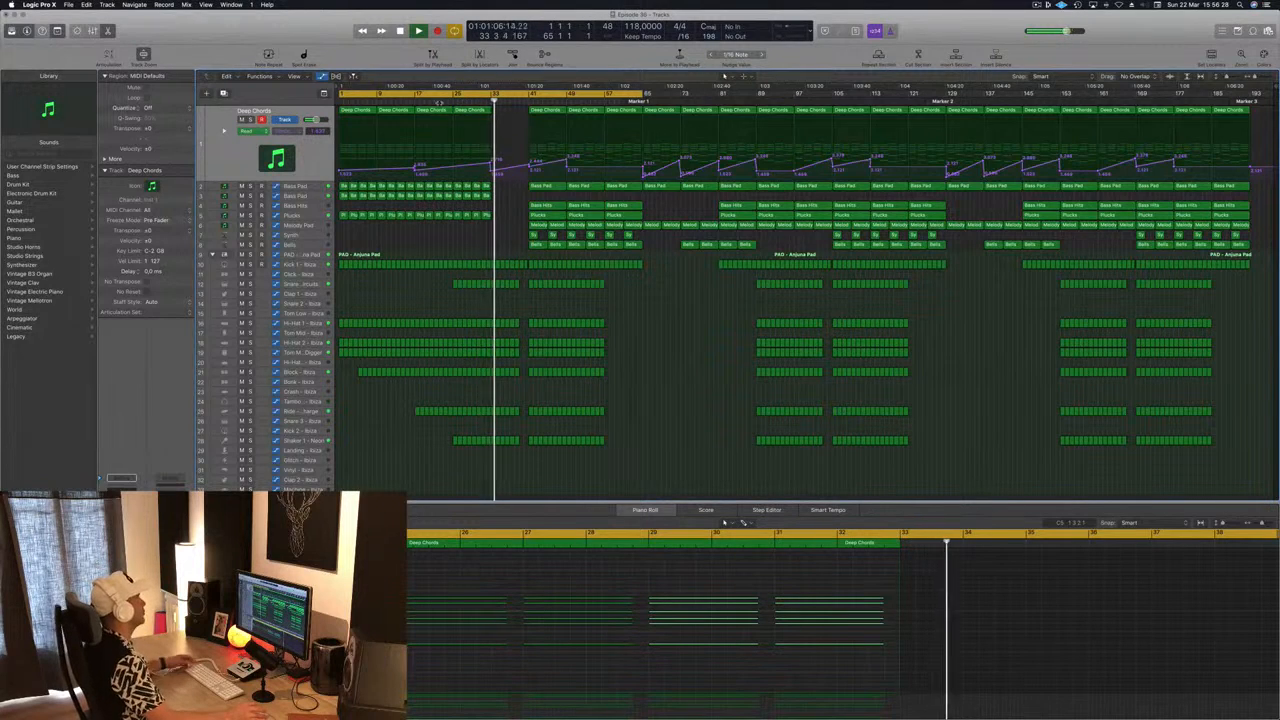
click(443, 101)
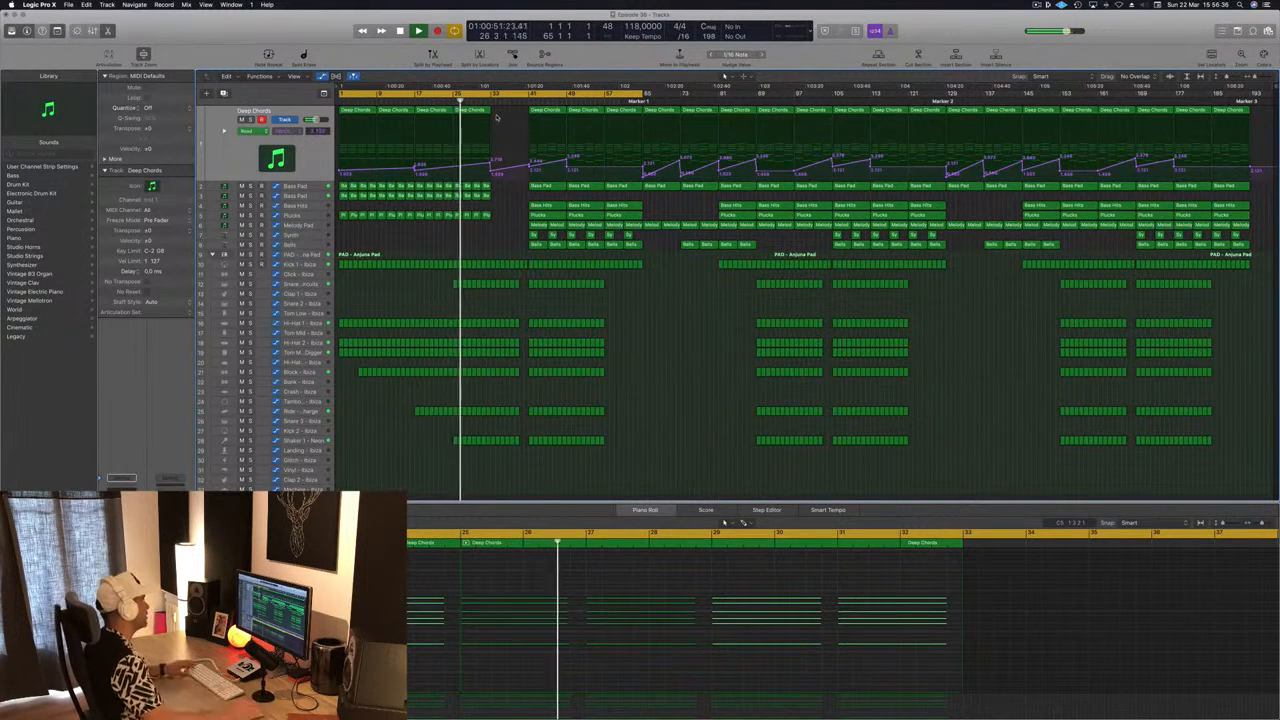
Step: Copy the two bars of snare, hi-hat, tom, block, ride and shaker regions before bar 39 into the gap up to bar 41
scroll(510, 292, right, 5)
scroll(640, 301, right, 1)
drag(684, 279, 655, 446)
drag(662, 290, 686, 296)
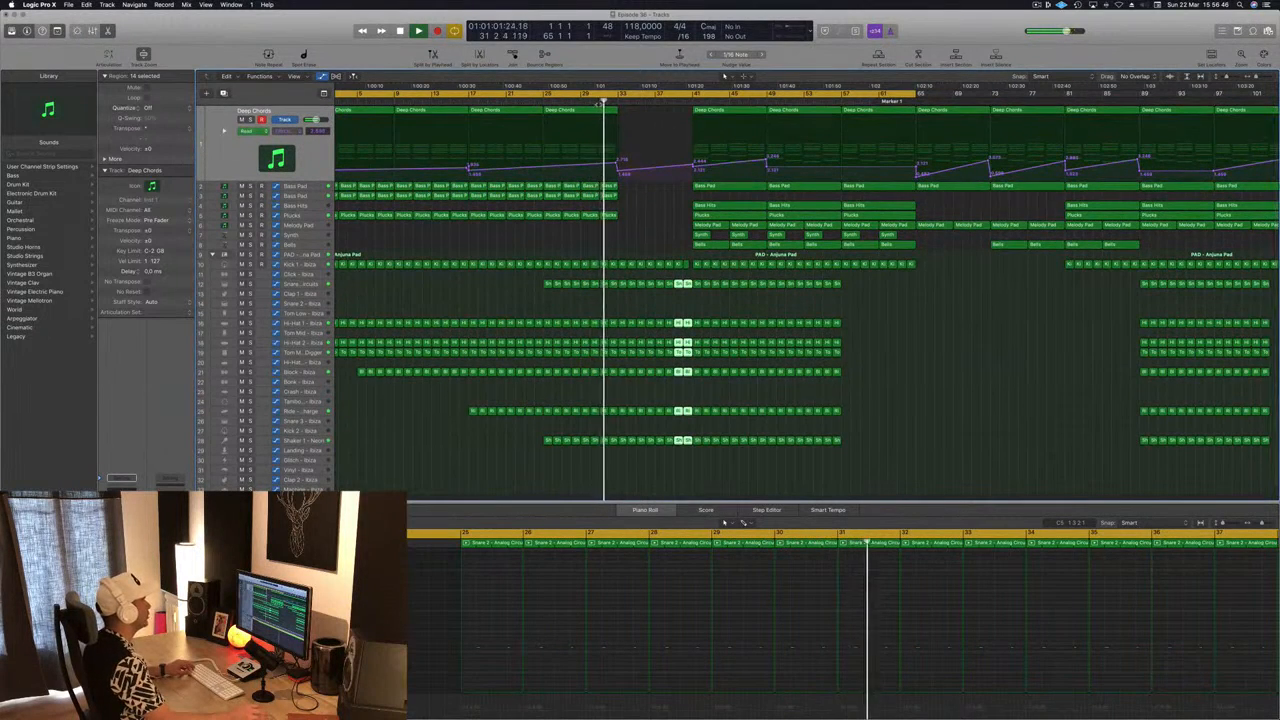
key(super+Left)
key(super+Left)
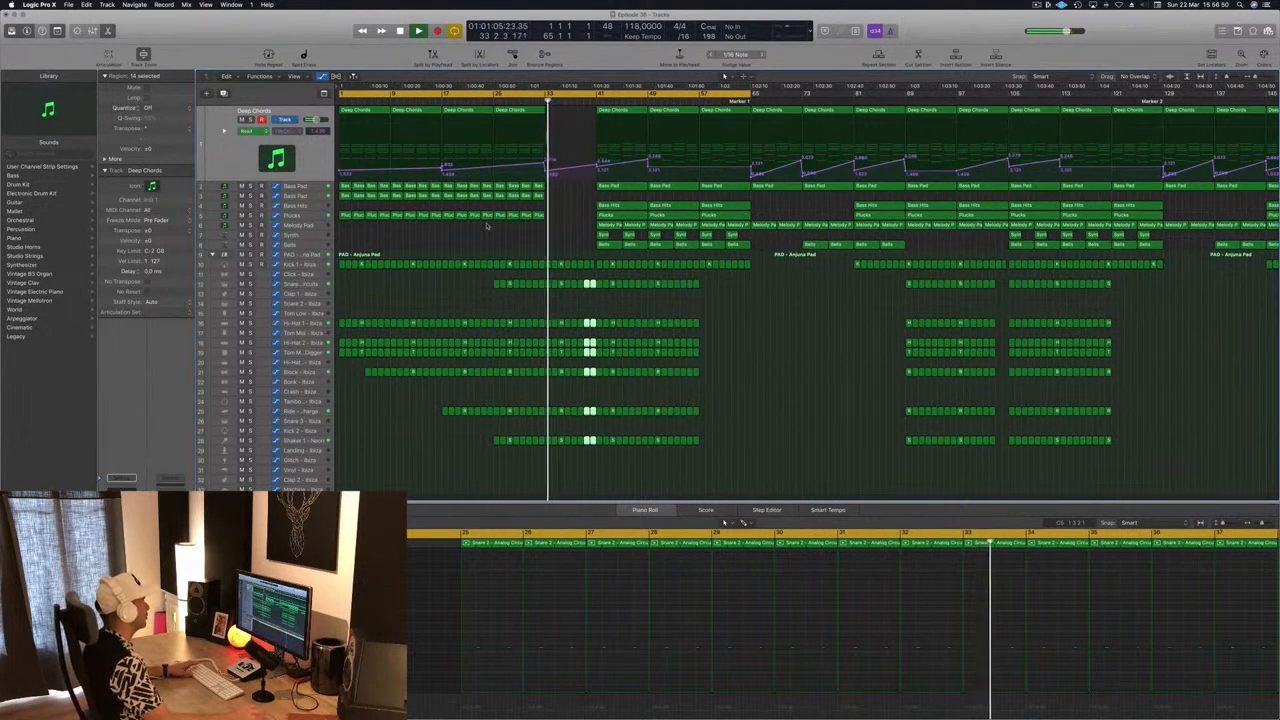
Step: Play from about bar 23 and copy the Bass Hits region from bar 41 to bar 33
click(573, 183)
click(480, 103)
click(620, 205)
drag(634, 207, 584, 211)
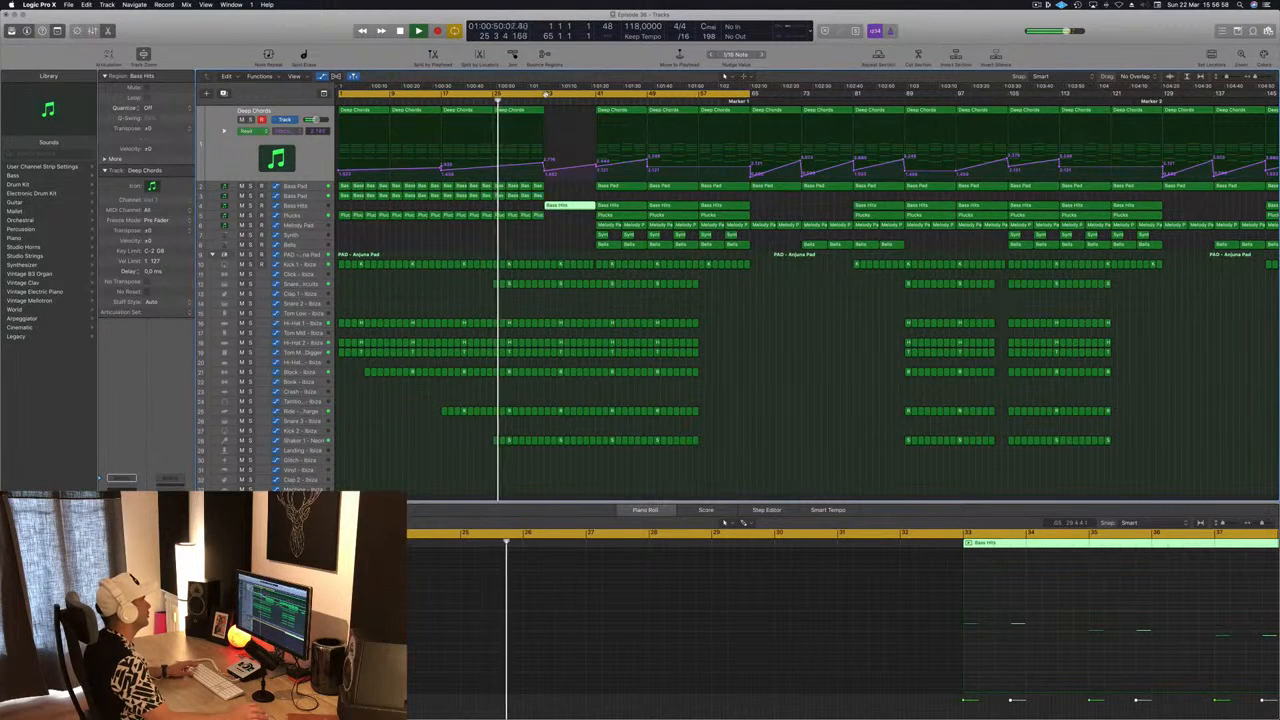
Step: Set the cycle range to bars 33 to 41 around the Bass Hits region and play it
key(super+u)
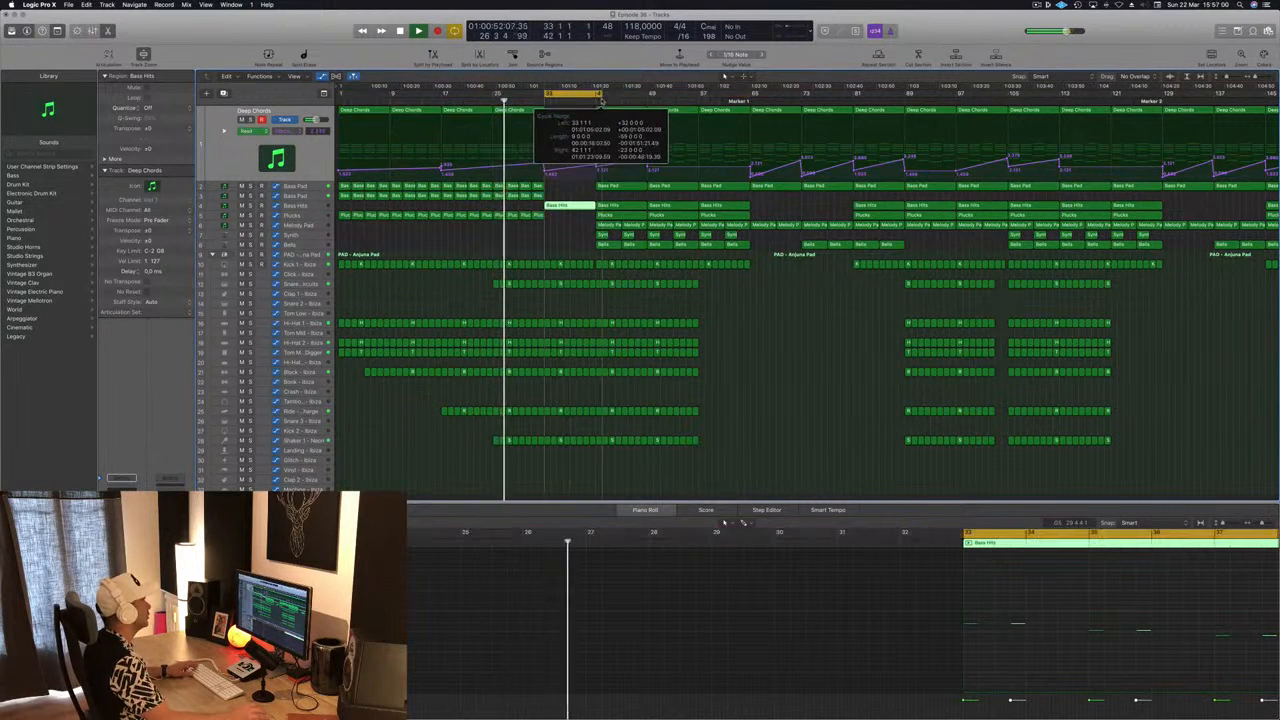
key(space)
key(space)
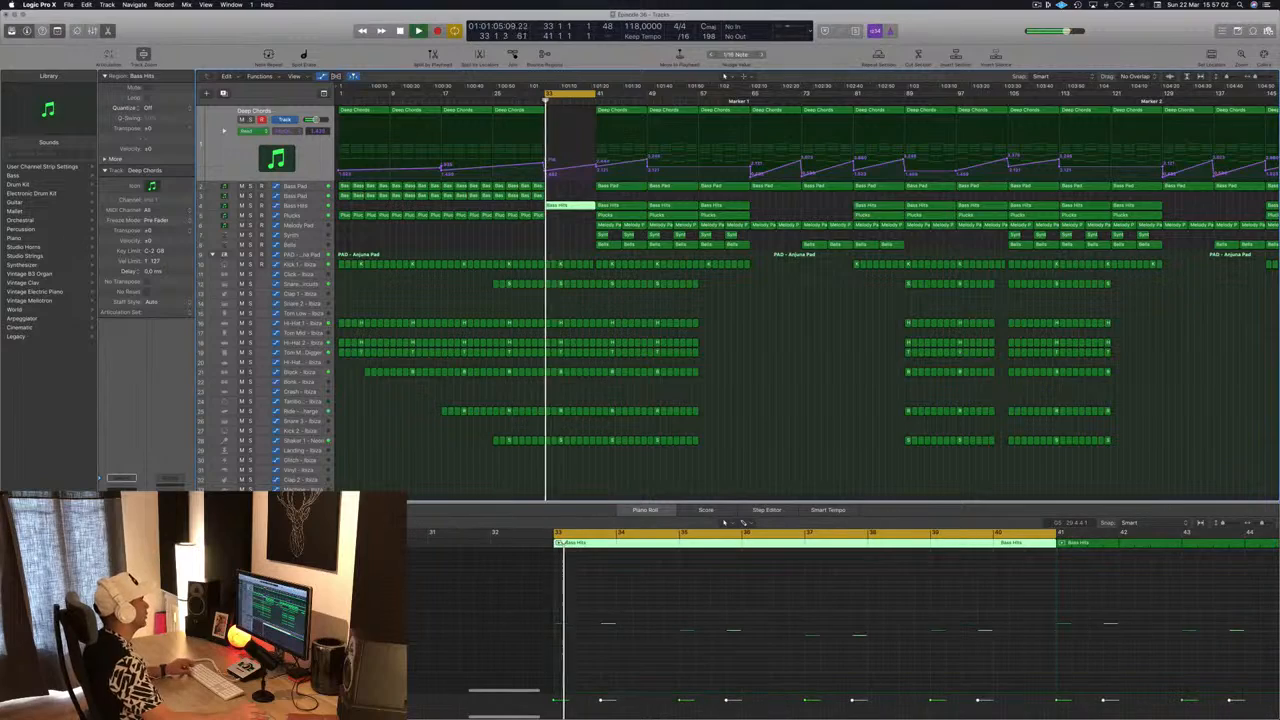
key(super+Left)
key(super+Left)
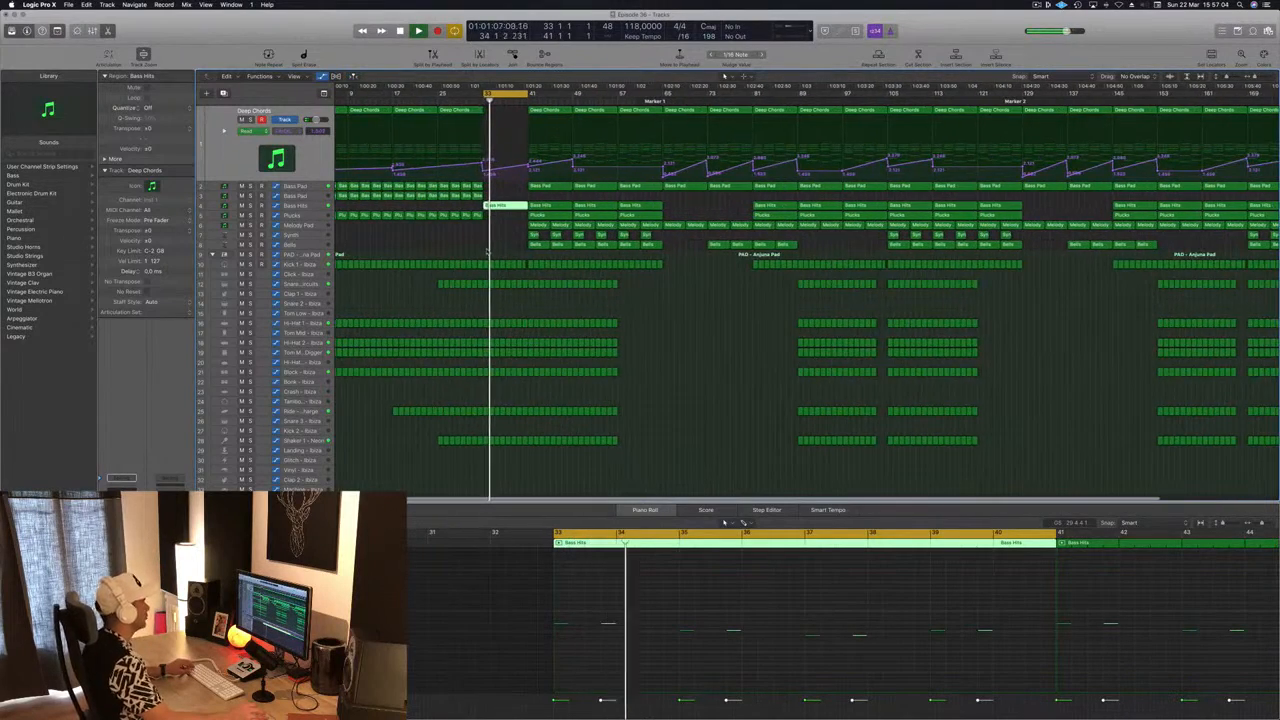
key(super+Right)
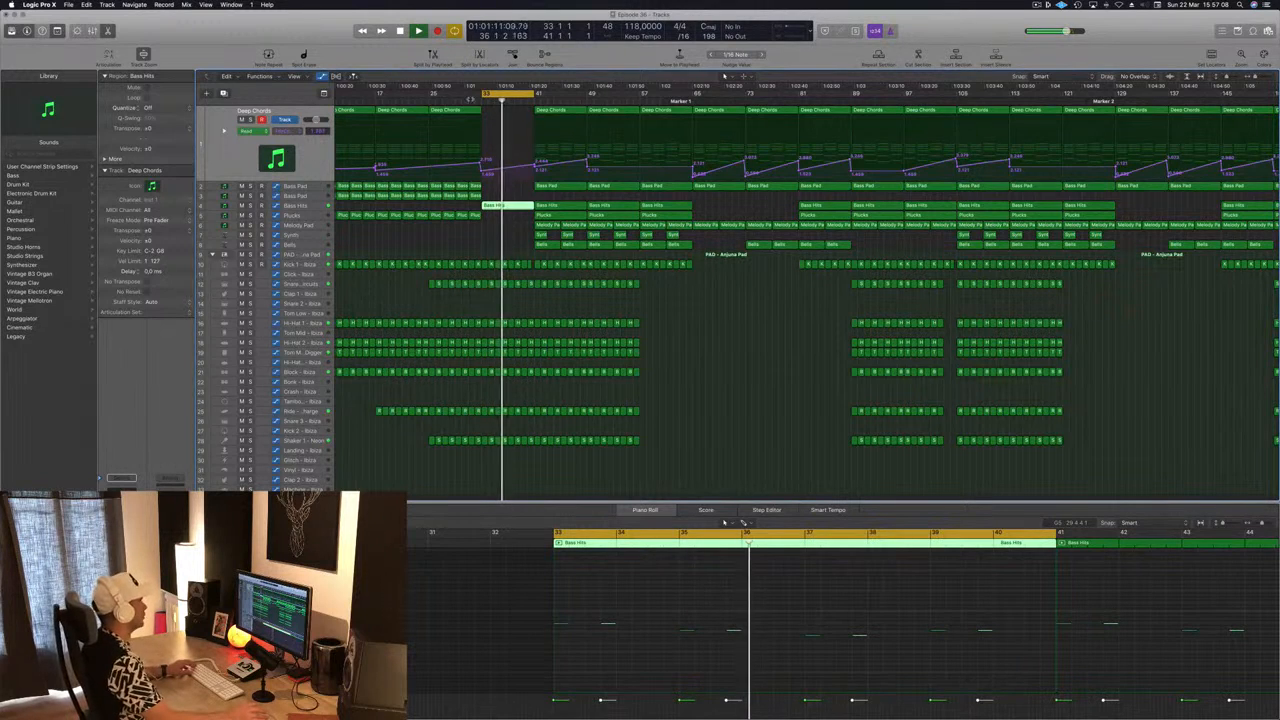
Step: Play from about bar 23 and copy the Deep Chords region from bar 41 to bar 33
click(419, 100)
click(496, 225)
click(510, 205)
drag(565, 113, 513, 117)
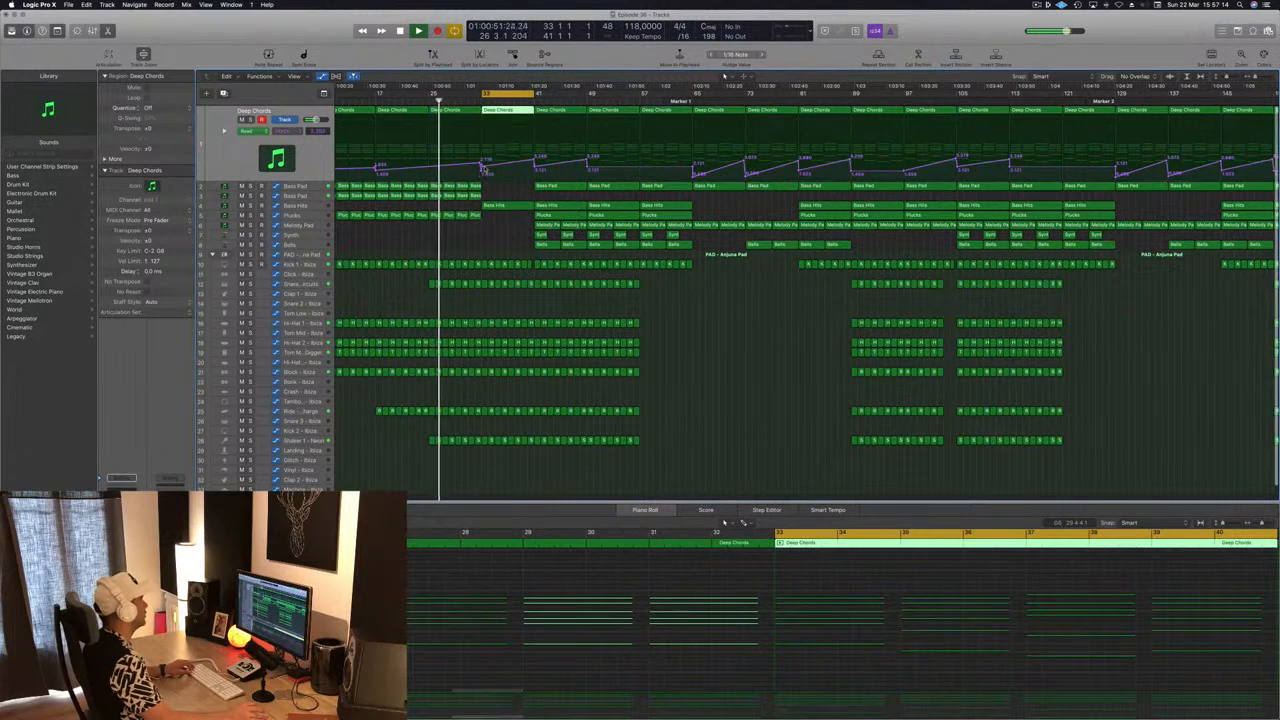
Step: Lower the Deep Chords cutoff automation at bar 33 so the filter closes before rising again, and keep listening
drag(482, 168, 482, 178)
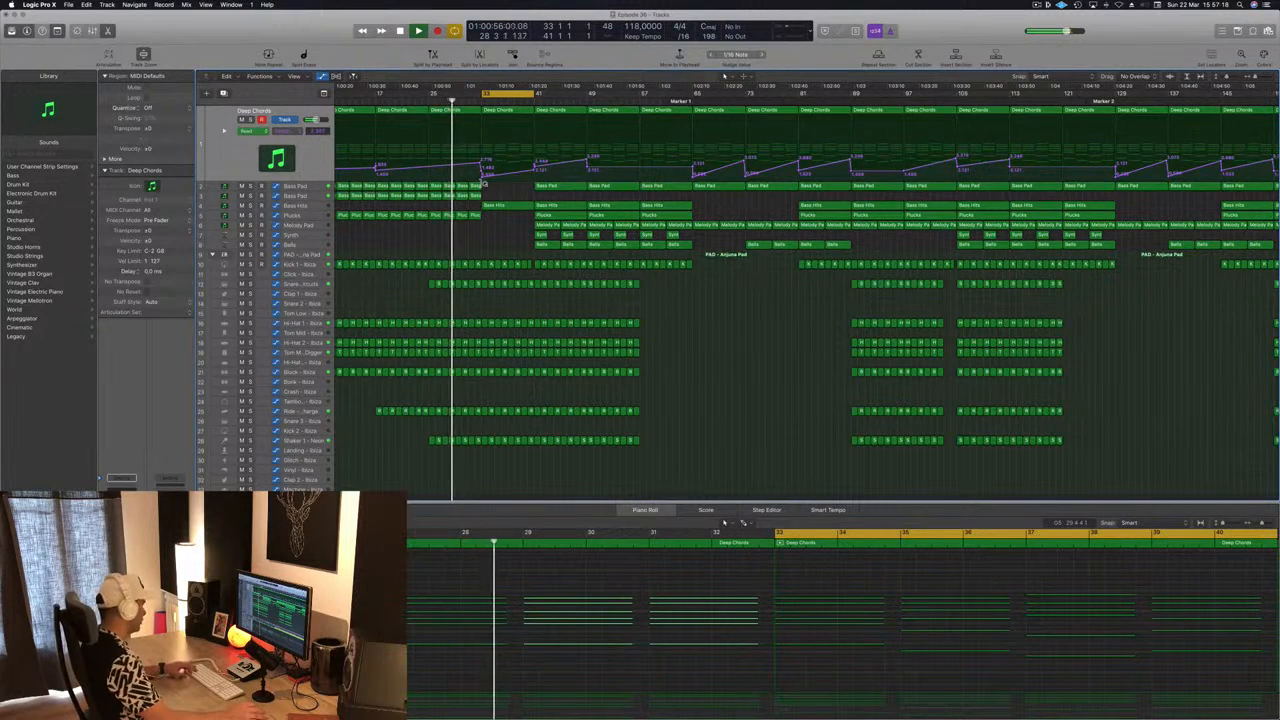
scroll(524, 232, up, 2)
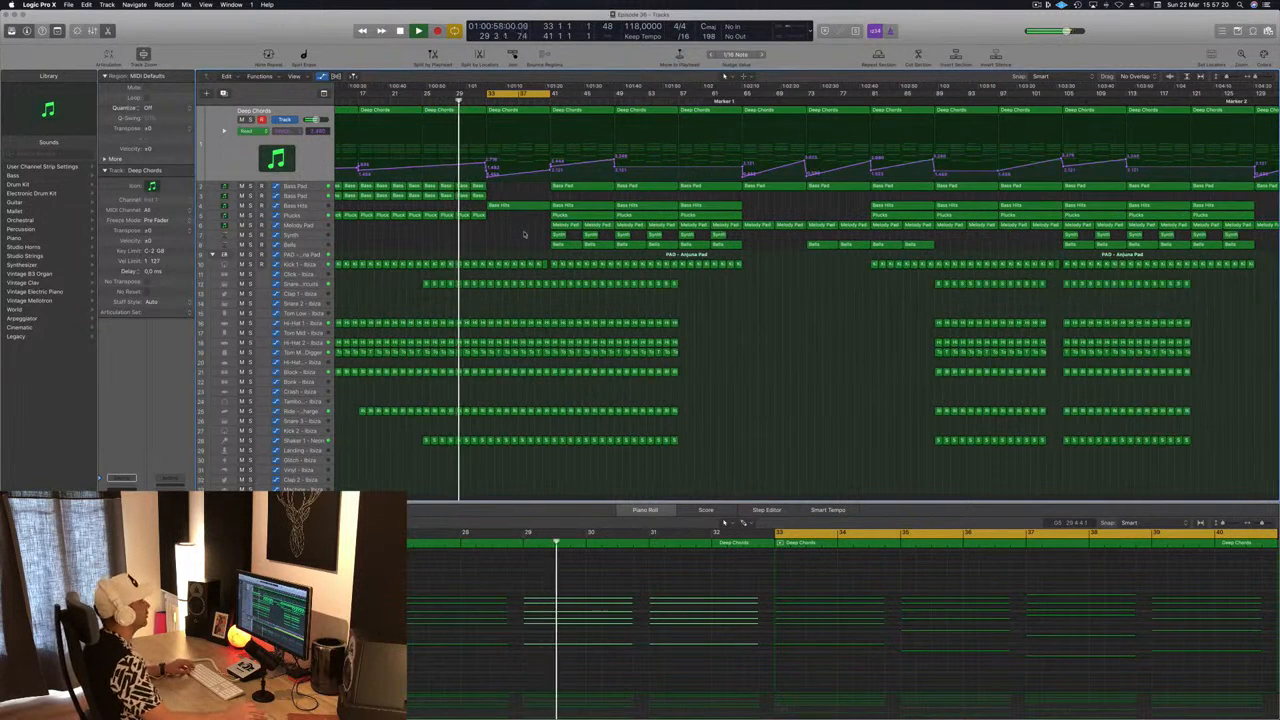
scroll(524, 232, up, 1)
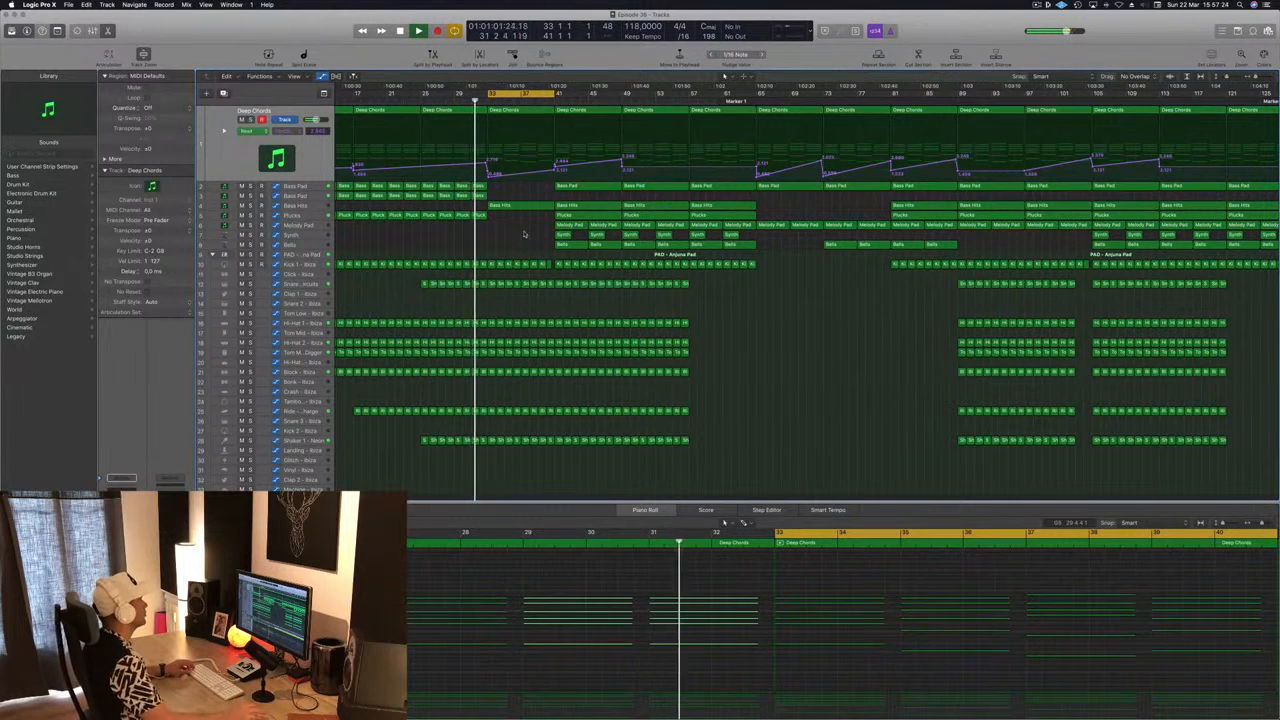
Step: Play the bar 33 transition and slightly raise the low point of the Deep Chords cutoff automation at bar 33
scroll(524, 232, left, 3)
scroll(524, 234, left, 2)
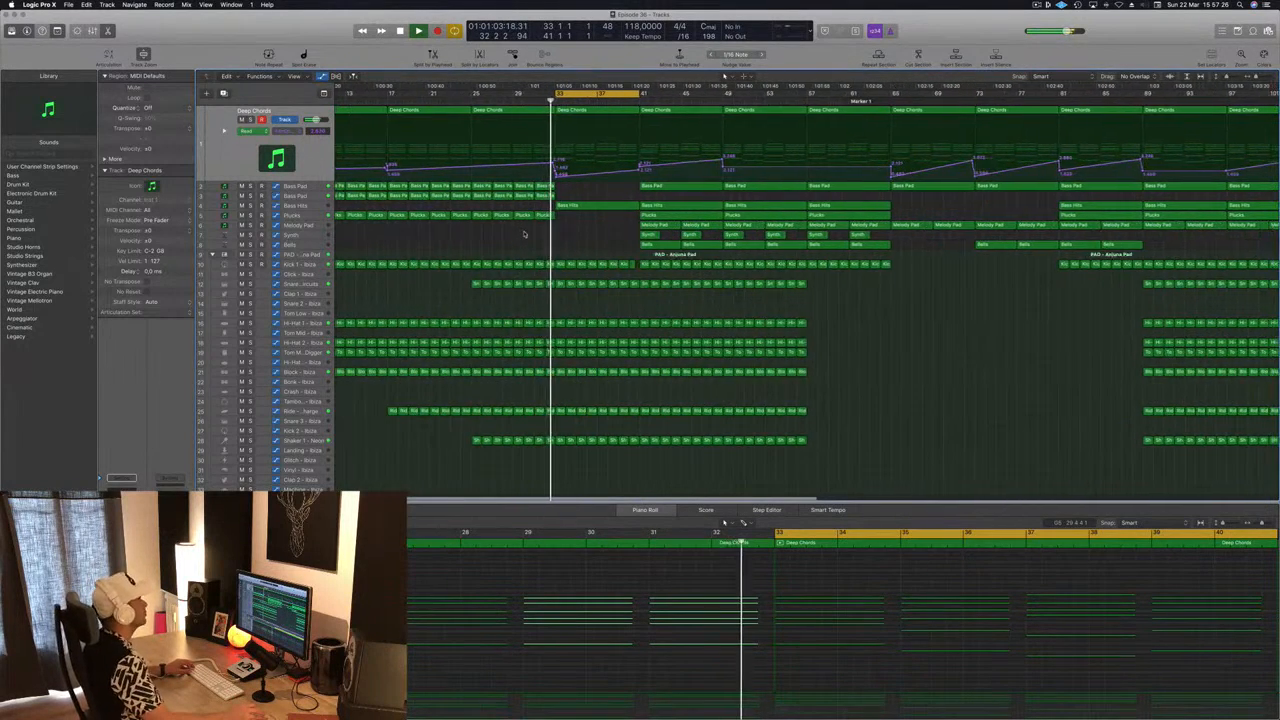
scroll(544, 245, down, 1)
scroll(571, 246, up, 2)
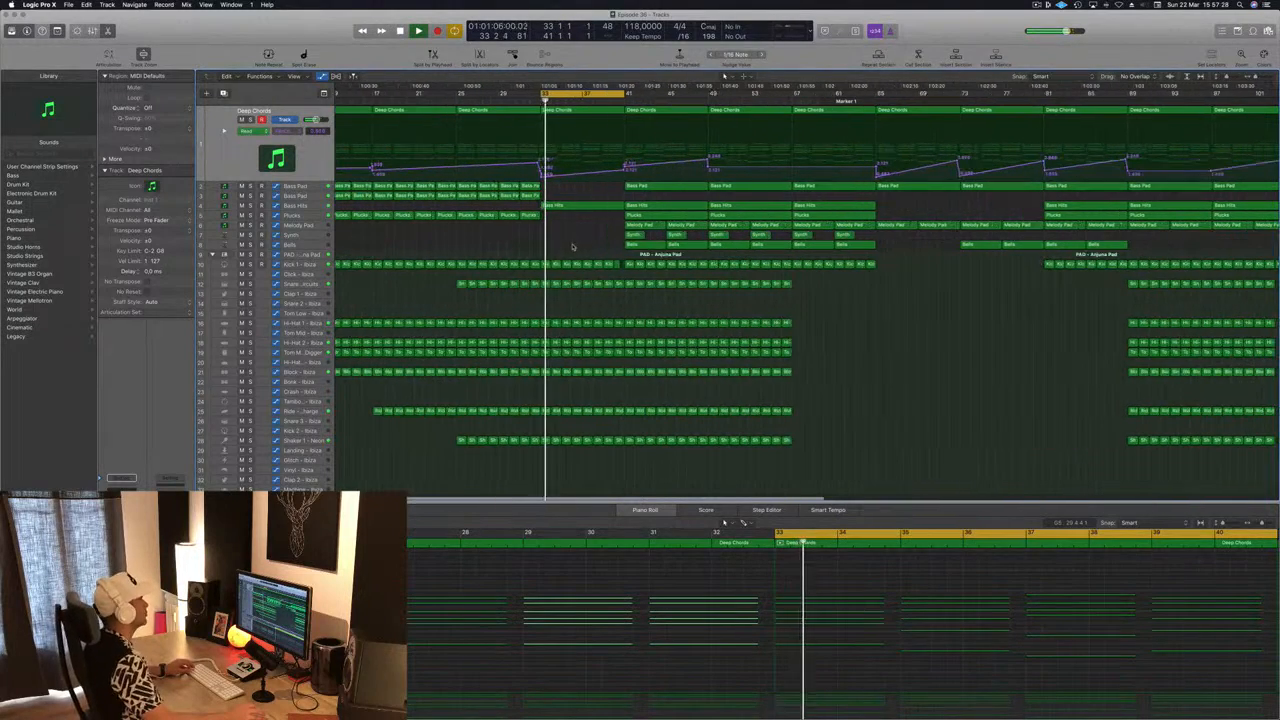
click(304, 205)
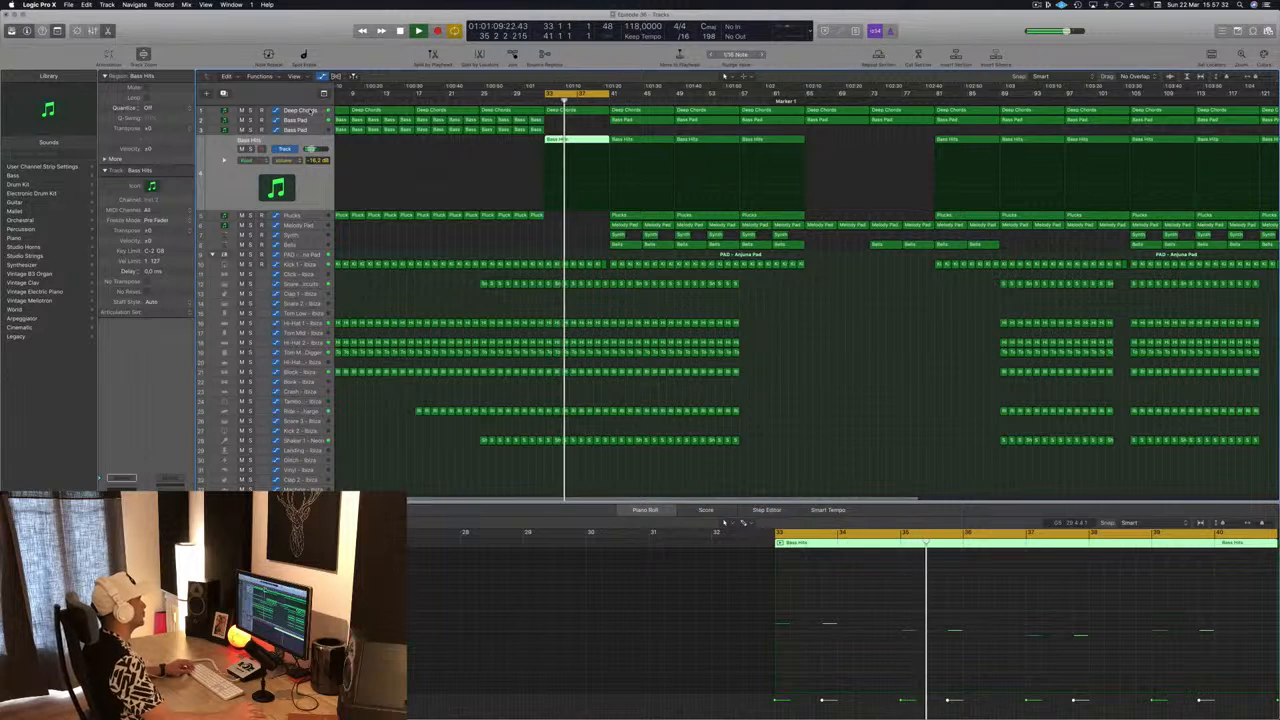
click(507, 110)
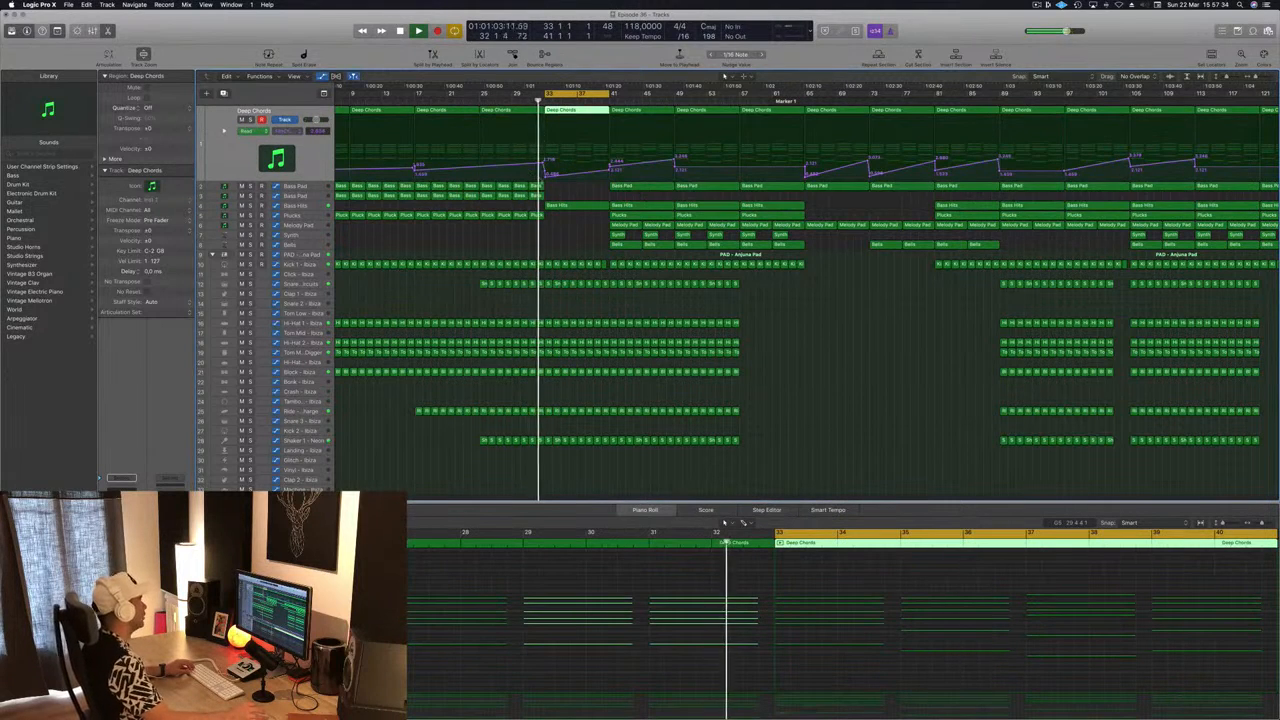
drag(545, 178, 610, 162)
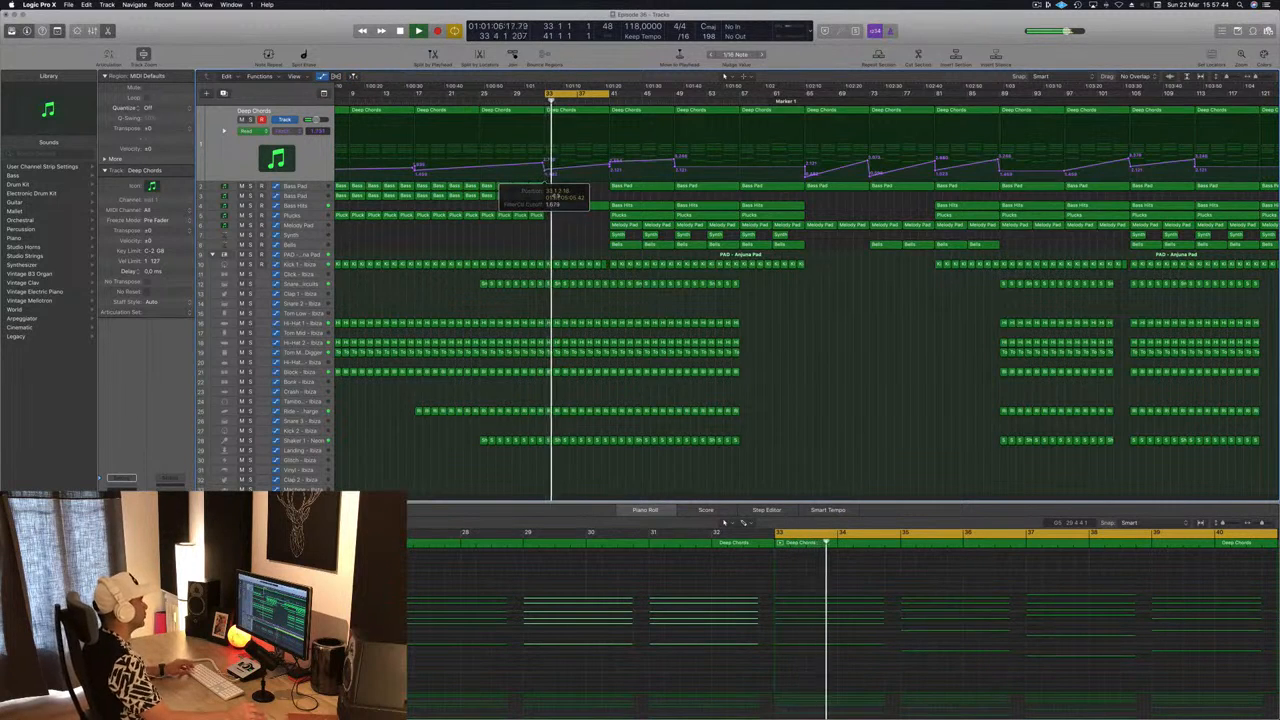
Step: Extend the cycle range to bar 49 and delete the Bass Pad, Plucks, Melody Pad, Synth and Bells regions between bars 41 and 49
scroll(586, 237, down, 4)
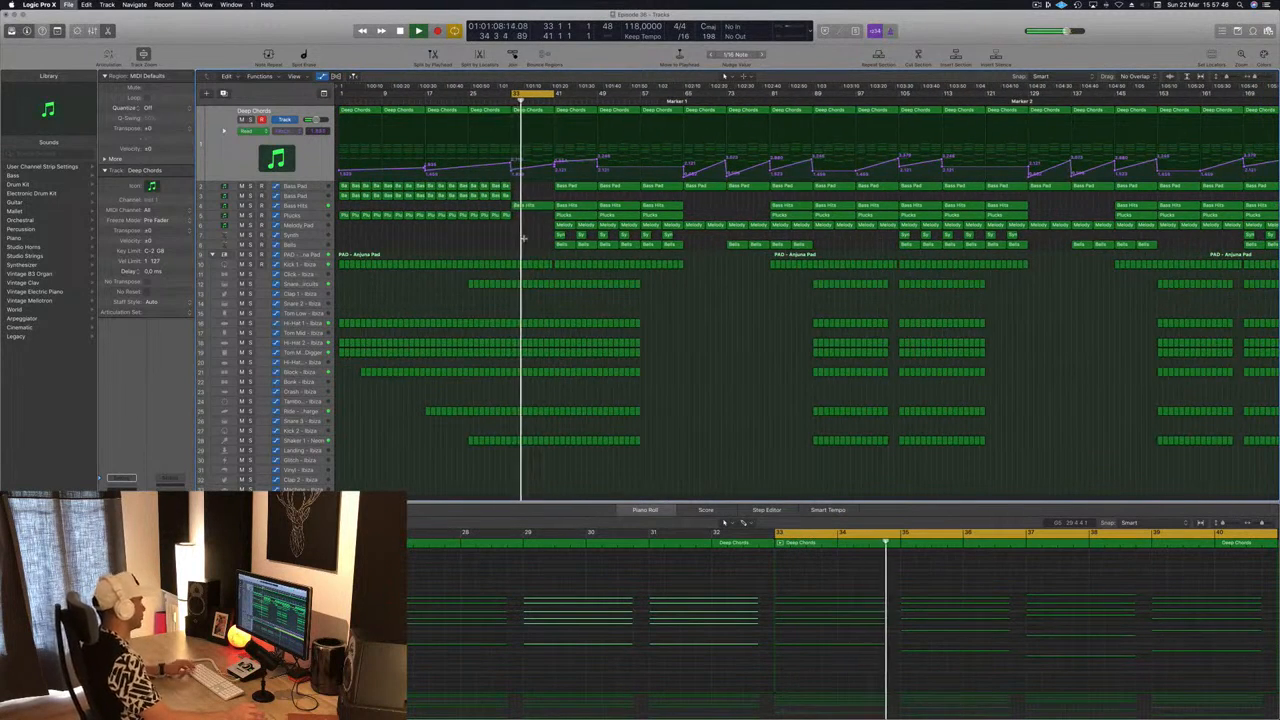
scroll(560, 210, up, 2)
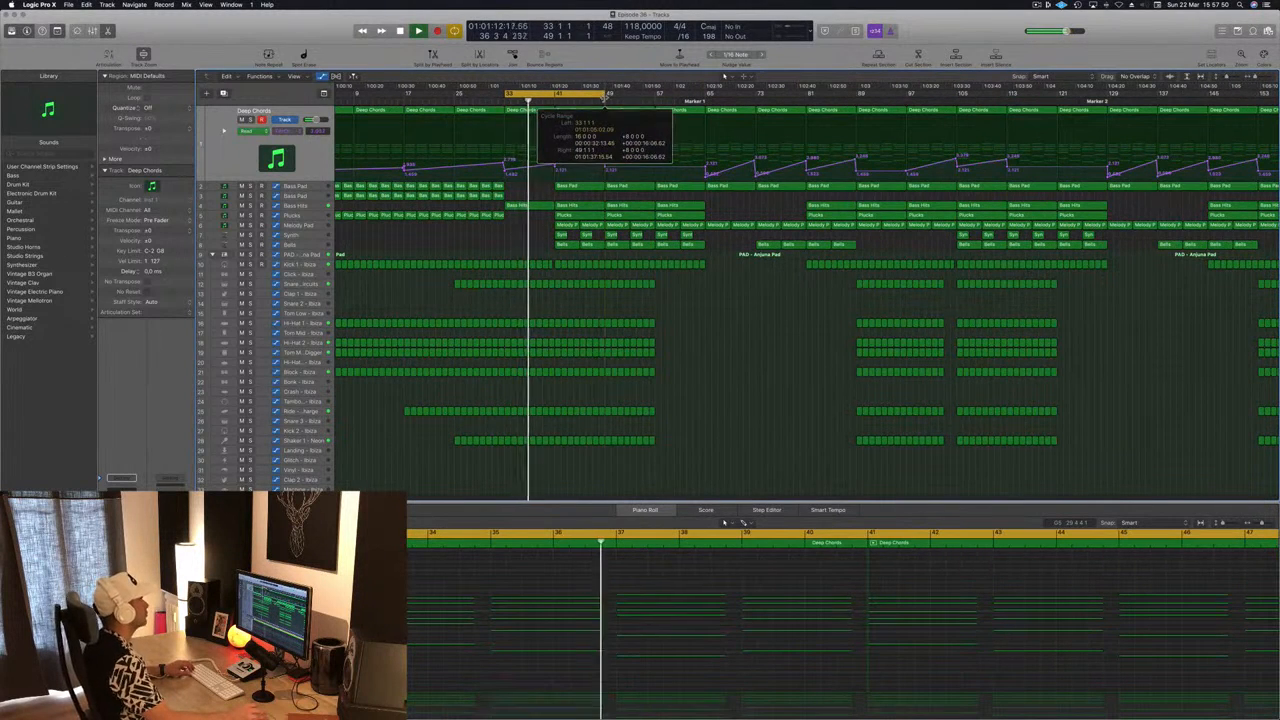
click(574, 186)
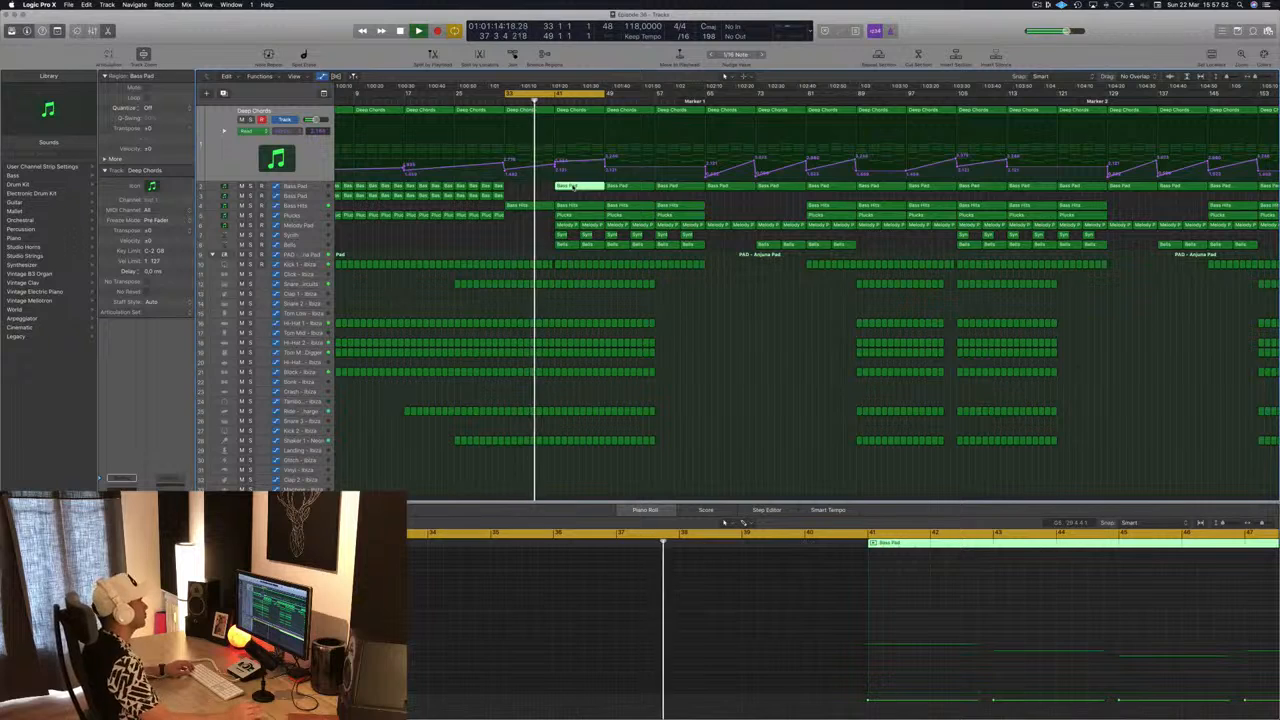
key(Delete)
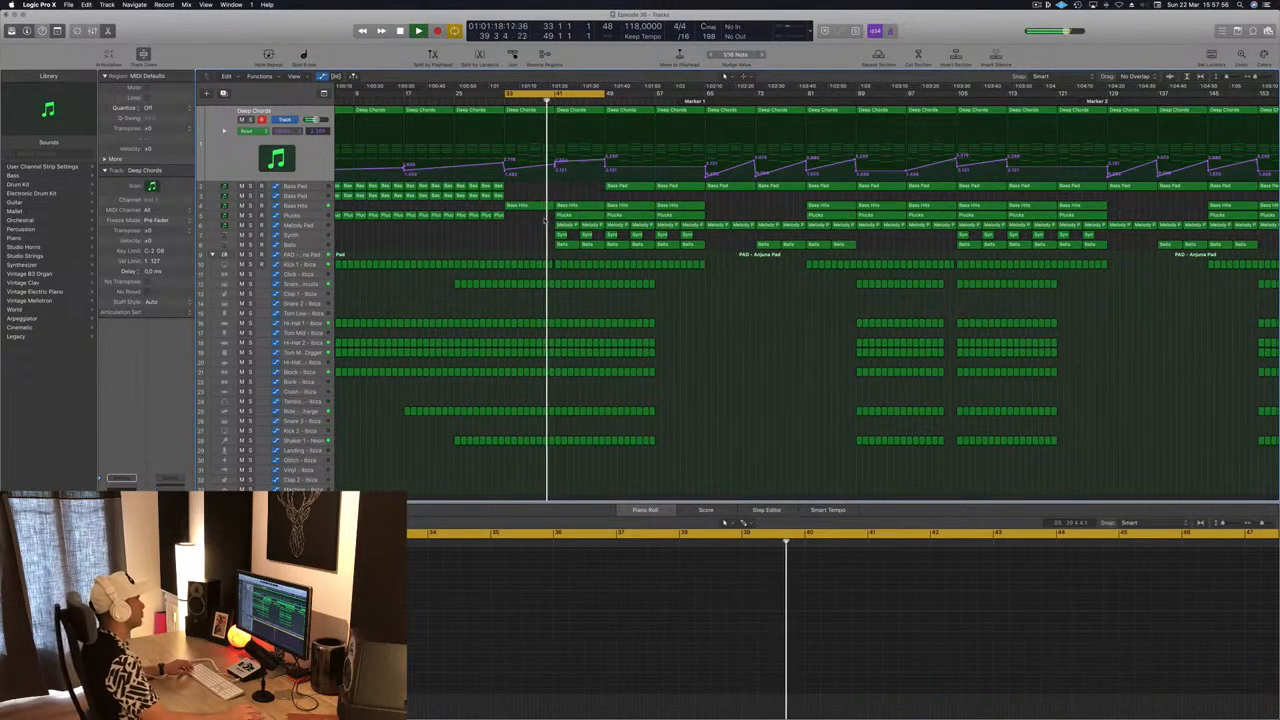
key(Delete)
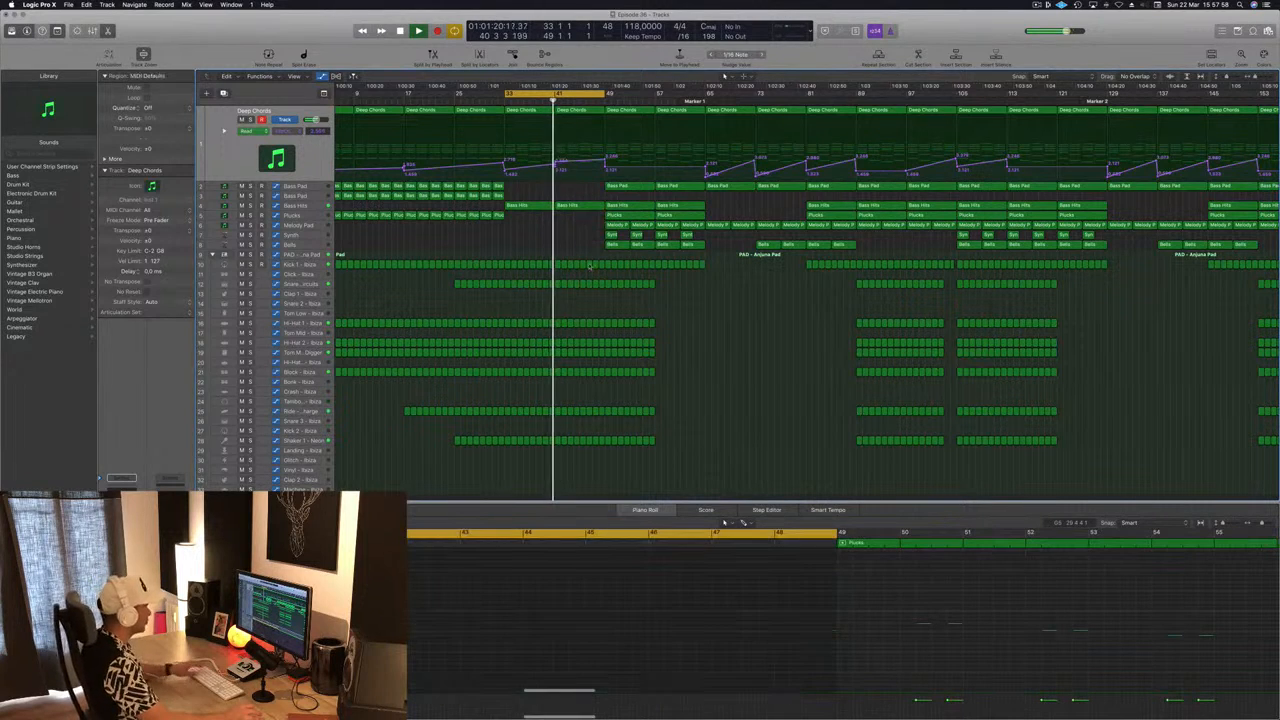
Step: Remove the Deep Chords cutoff automation step at bar 41 and delete all percussion except the kick from bars 41 to 49
click(555, 163)
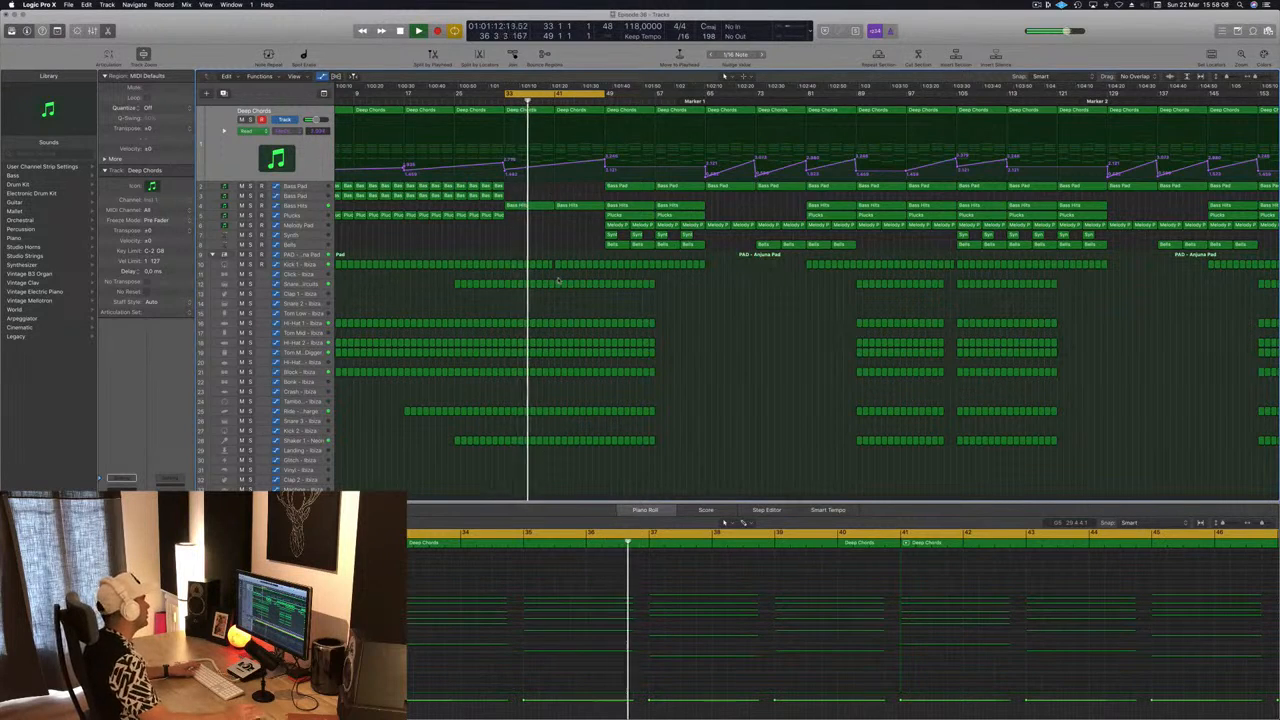
drag(555, 278, 599, 471)
key(Delete)
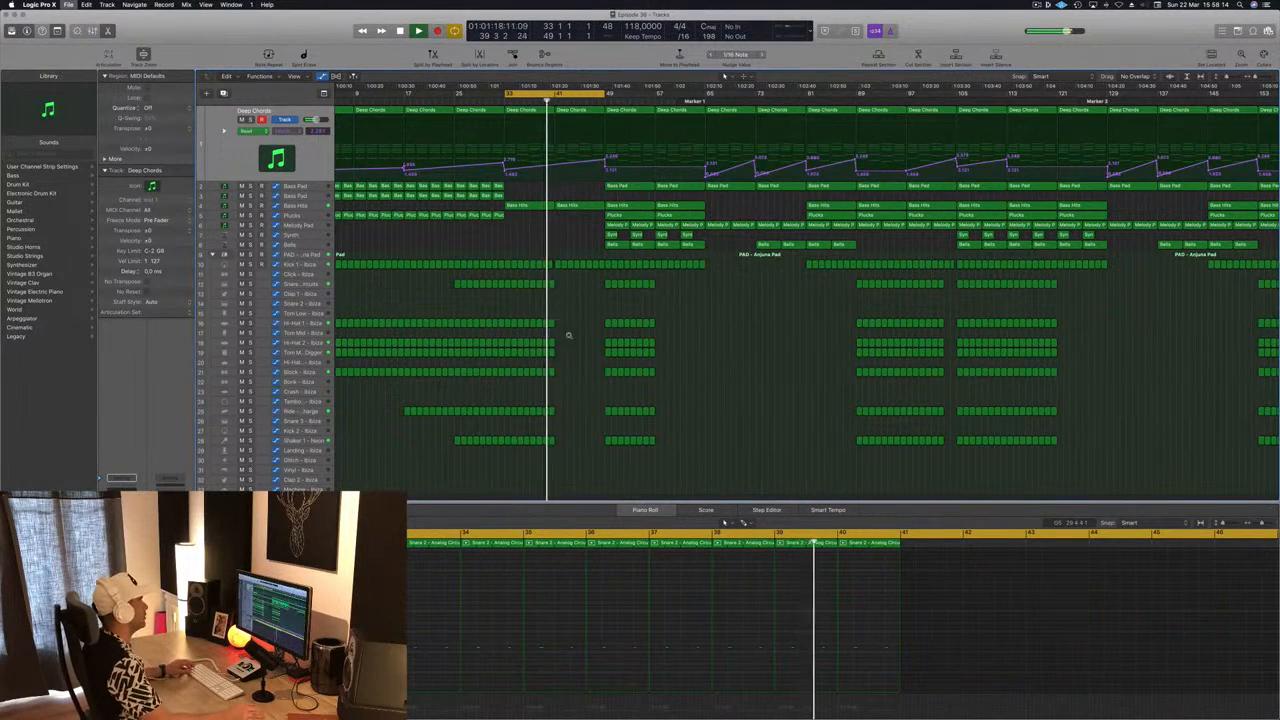
Step: Copy the Plucks region from bar 49 to bar 41 and play from bar 41
scroll(651, 284, right, 5)
scroll(650, 284, left, 1)
scroll(650, 284, left, 3)
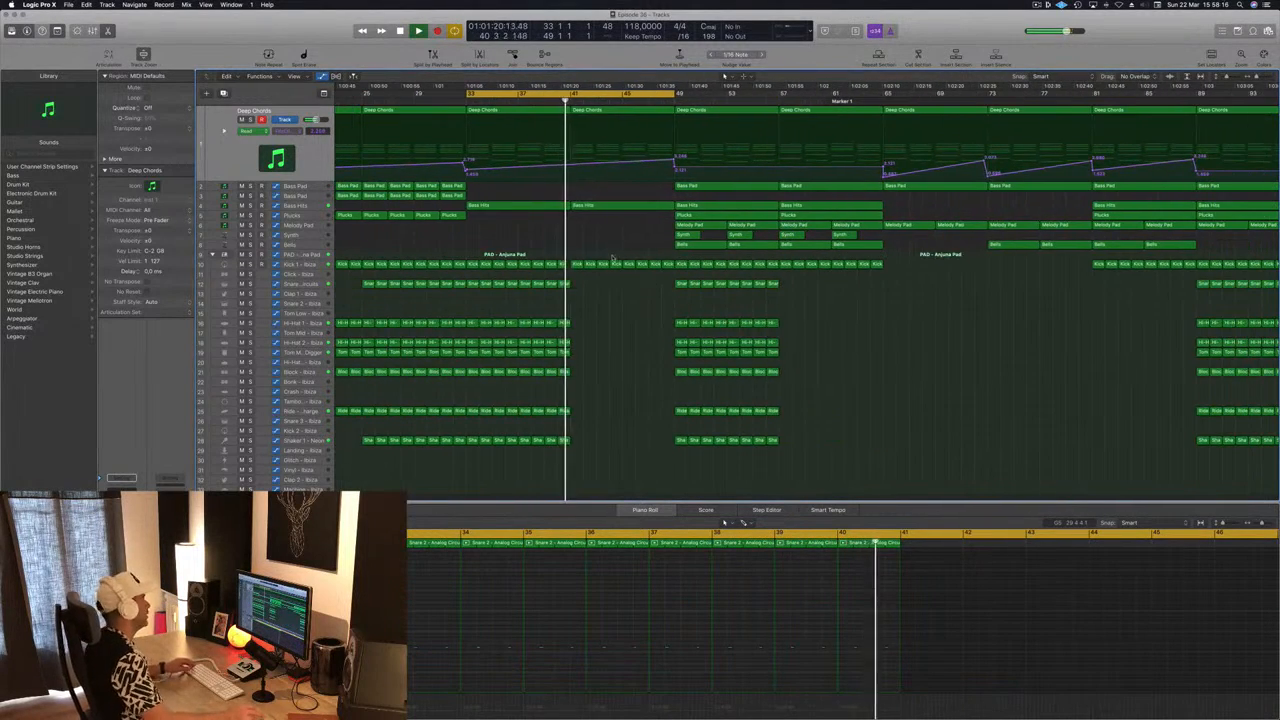
drag(690, 215, 613, 222)
click(571, 101)
scroll(553, 180, down, 1)
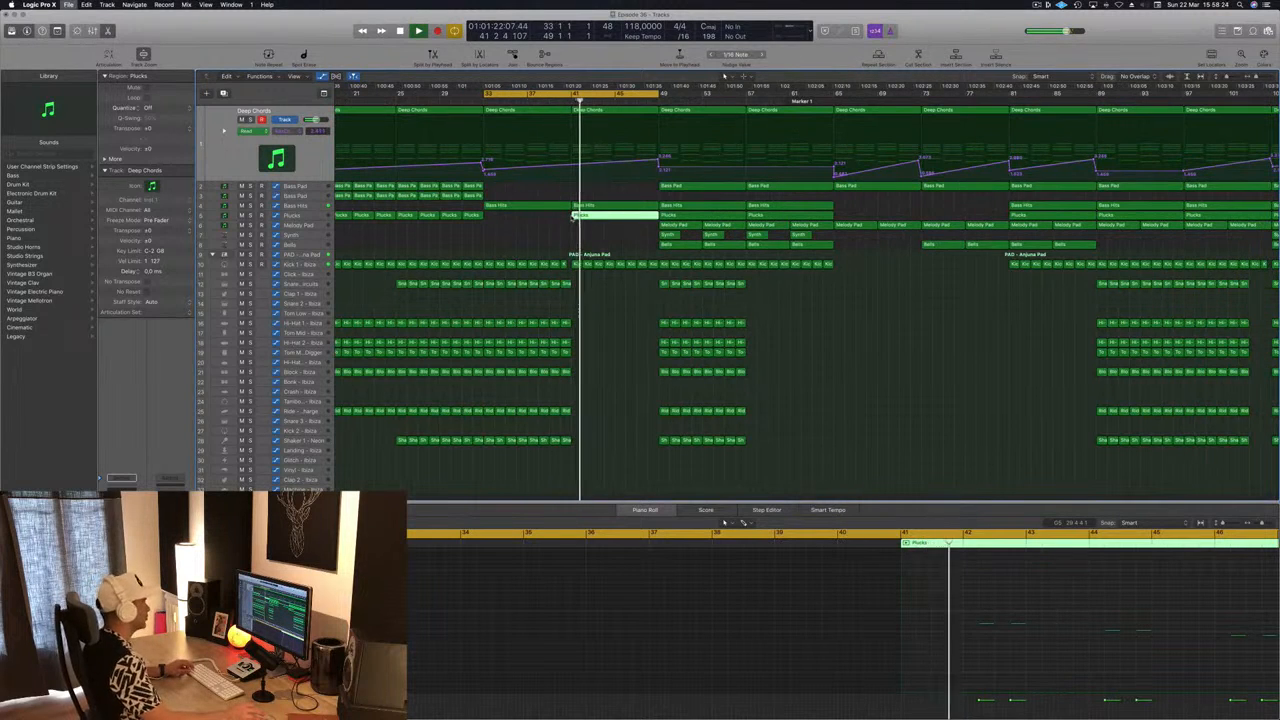
Step: Try a copy of the Bells region at bar 41, listen to it and delete it
scroll(544, 232, down, 5)
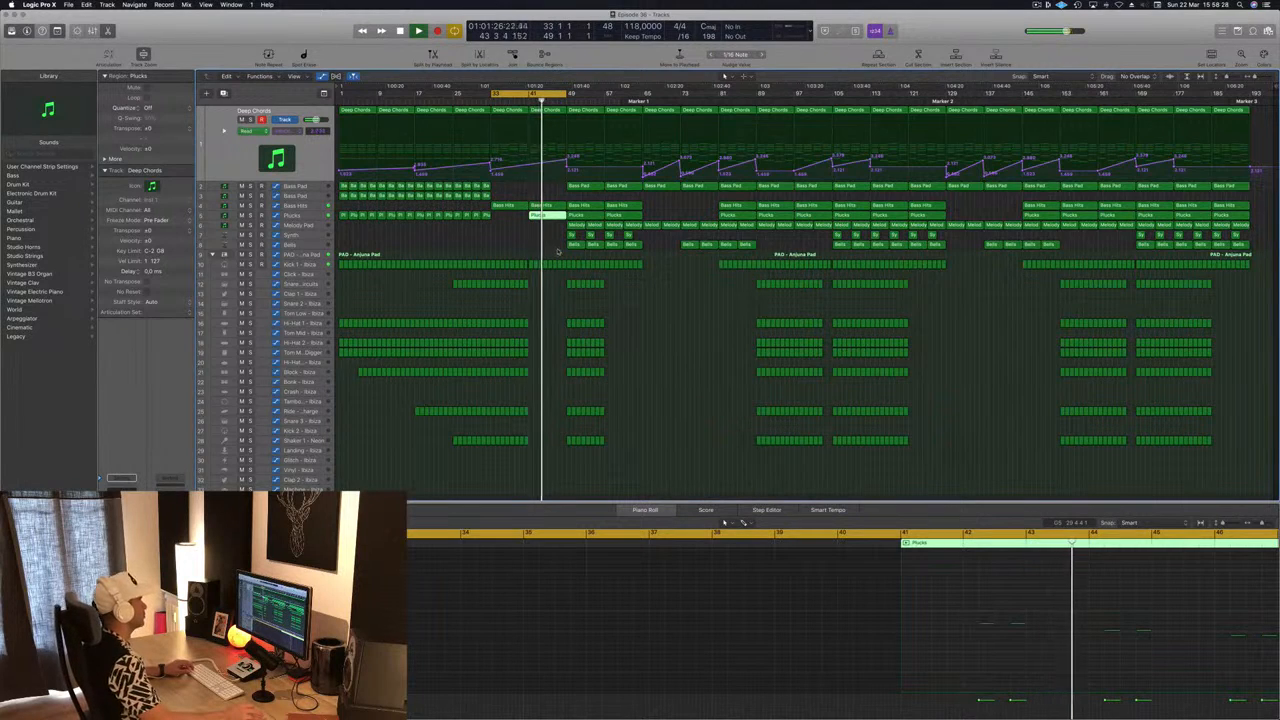
scroll(557, 252, up, 3)
drag(549, 247, 538, 247)
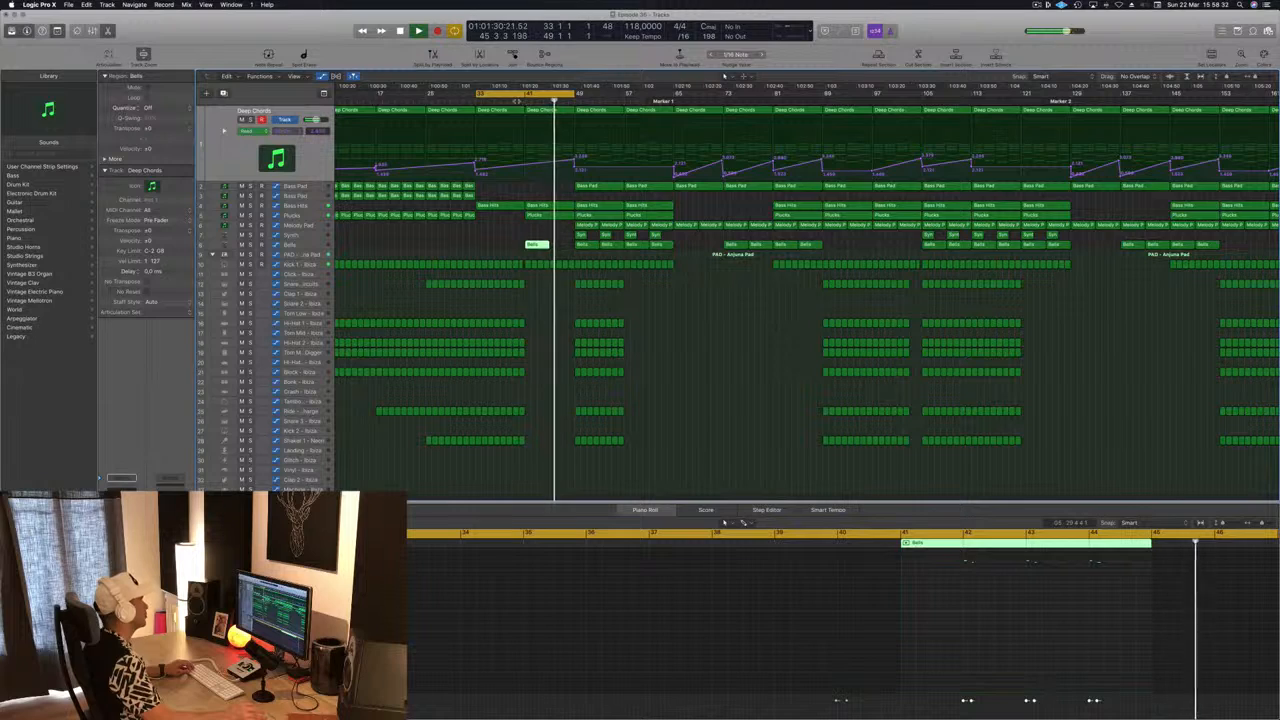
scroll(501, 220, down, 2)
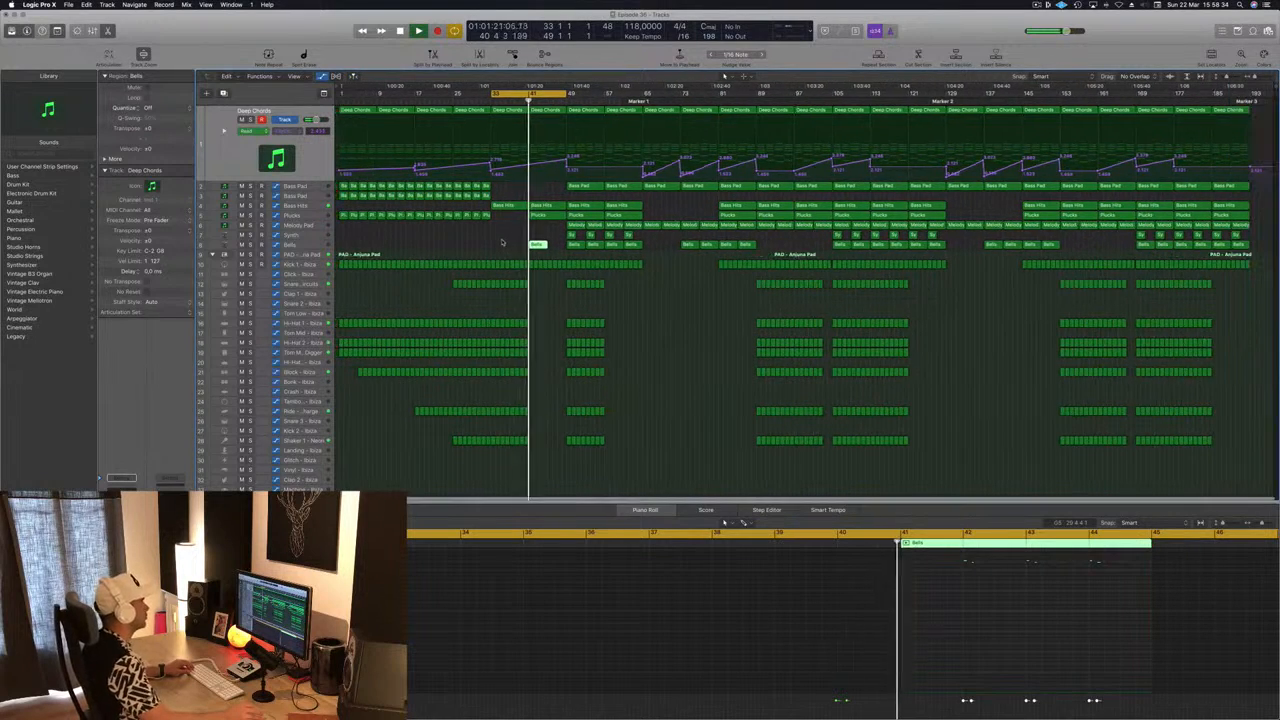
scroll(502, 242, up, 3)
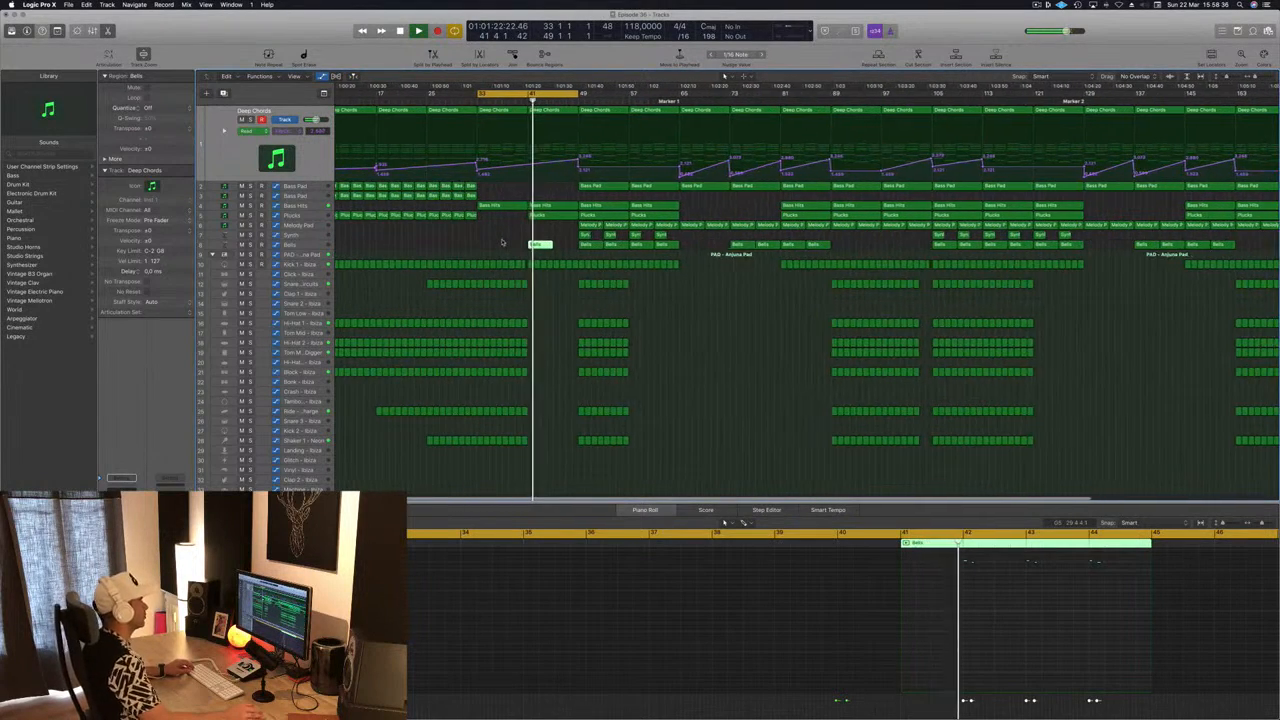
click(562, 237)
click(543, 245)
key(Delete)
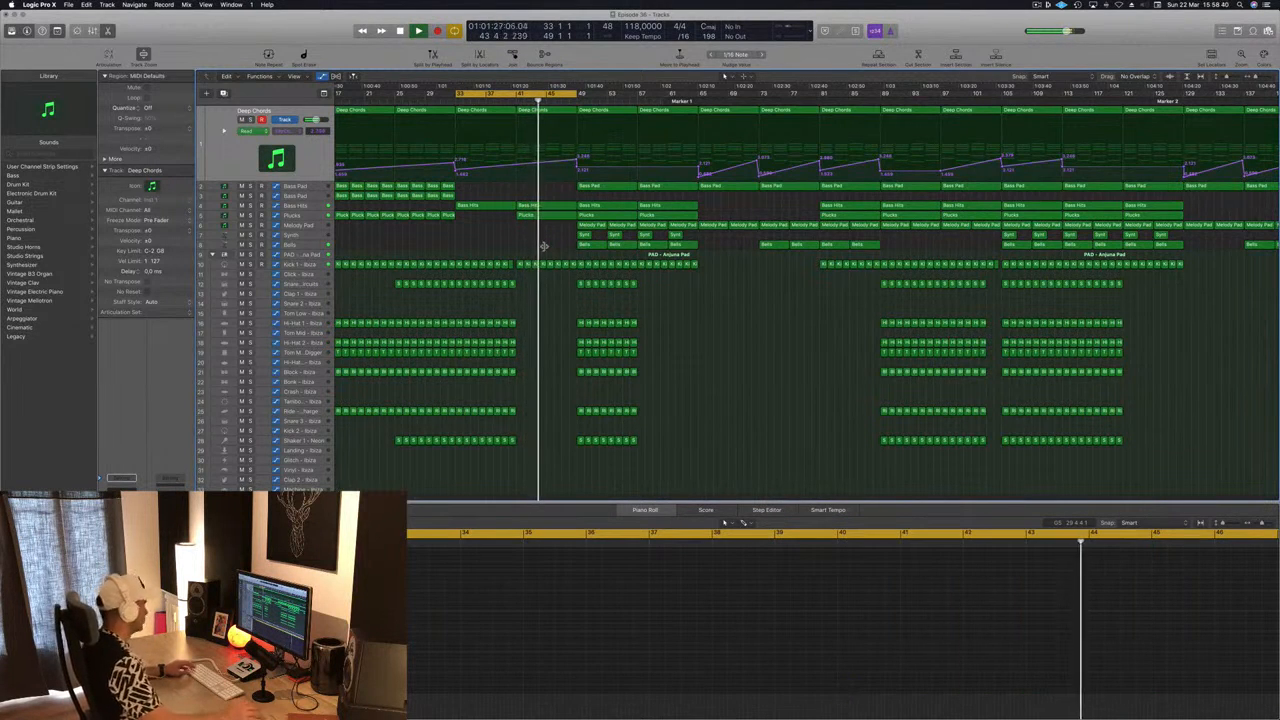
Step: Lower the Deep Chords cutoff automation peak at bar 49 and add an automation point at bar 41
key(super+Left)
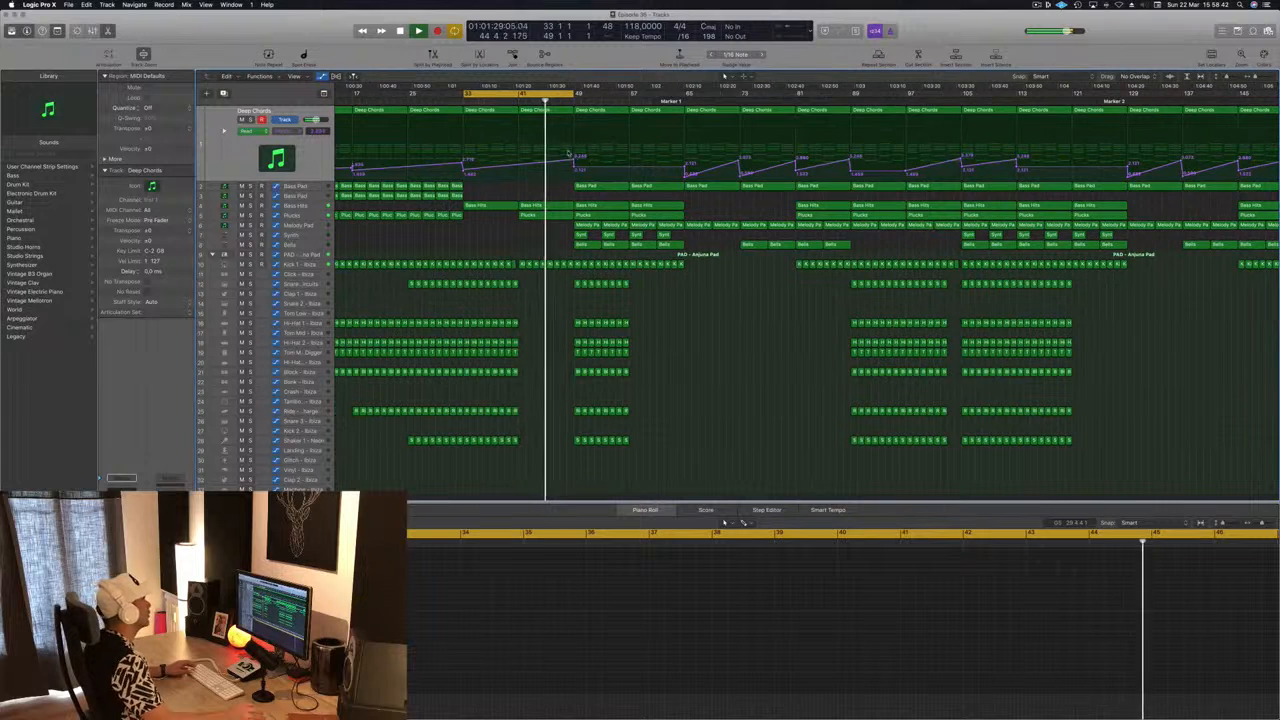
click(574, 160)
drag(574, 160, 574, 171)
click(517, 167)
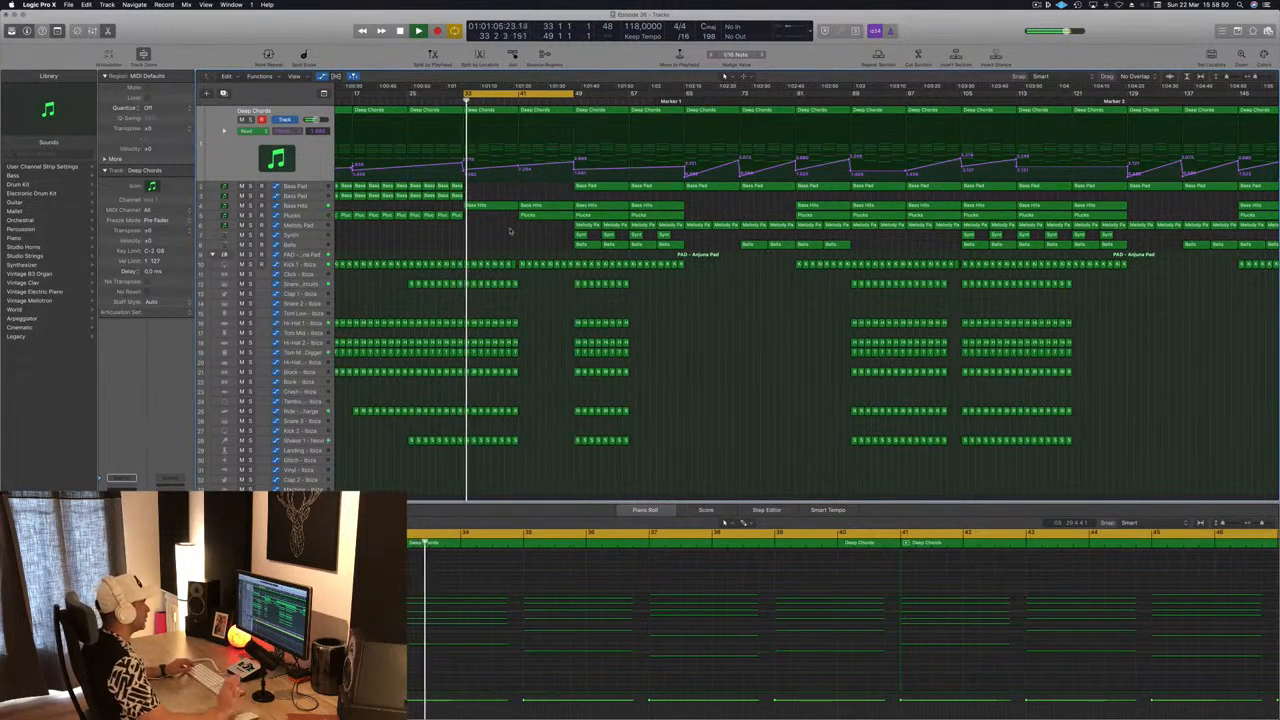
Step: Listen through the arrangement from about bar 25, checking the shaker and kick parts across the bars 33–49 transition
scroll(510, 231, left, 1)
key(super+Left)
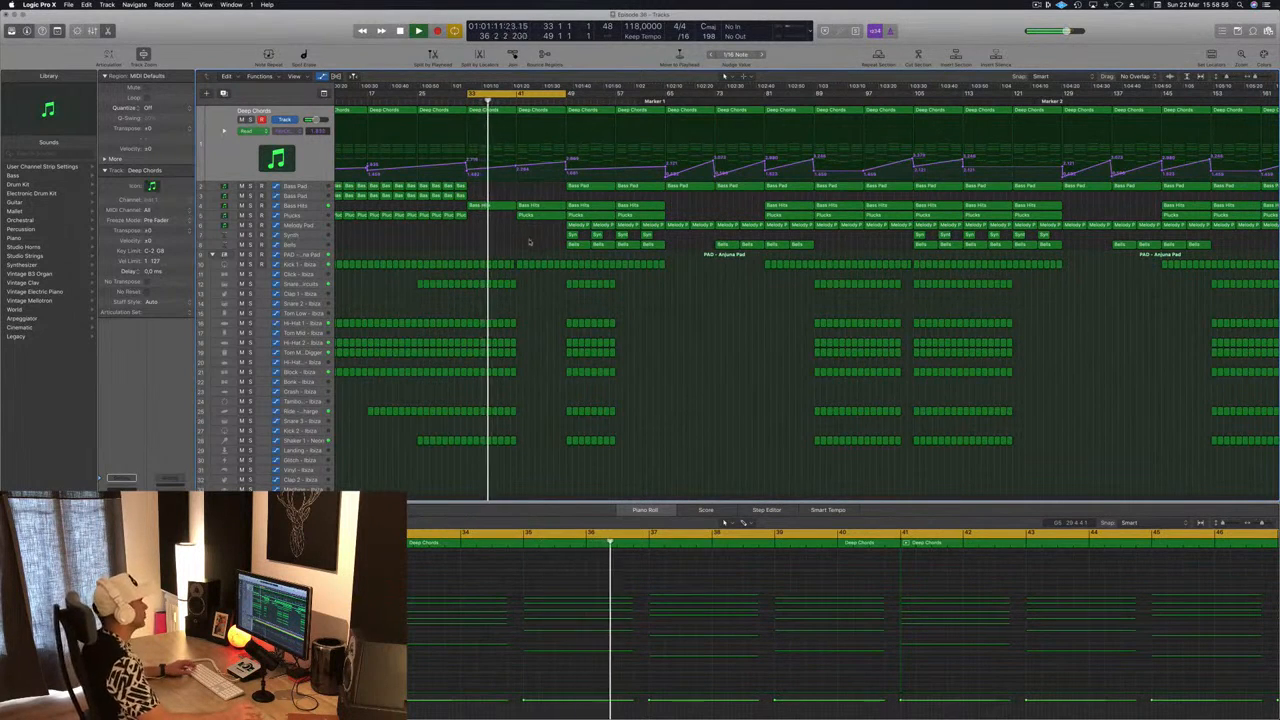
key(super+Left)
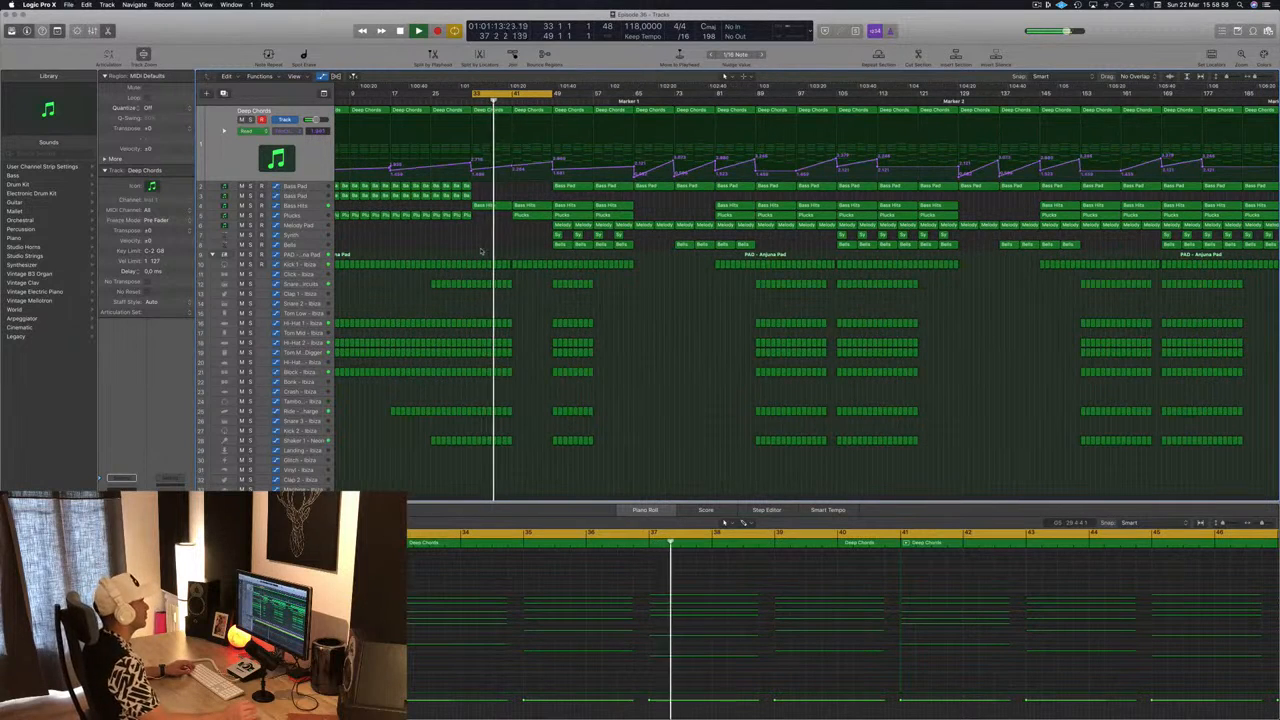
key(super+Left)
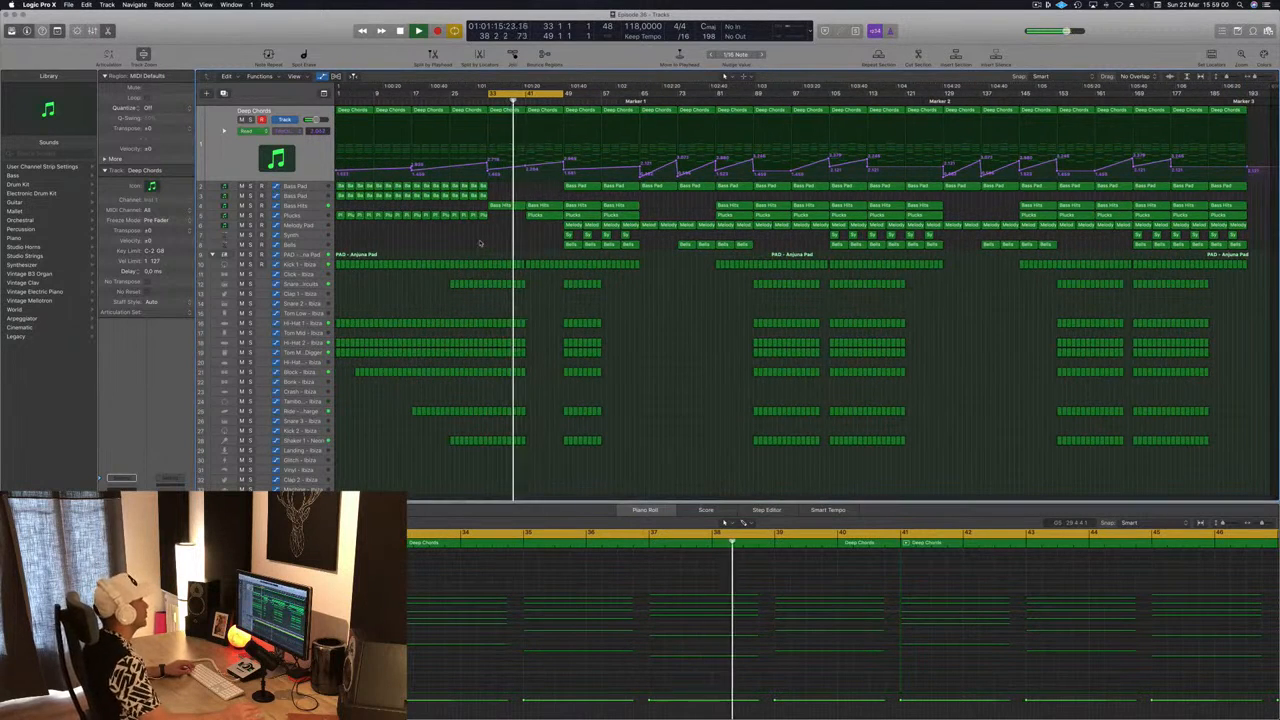
click(451, 101)
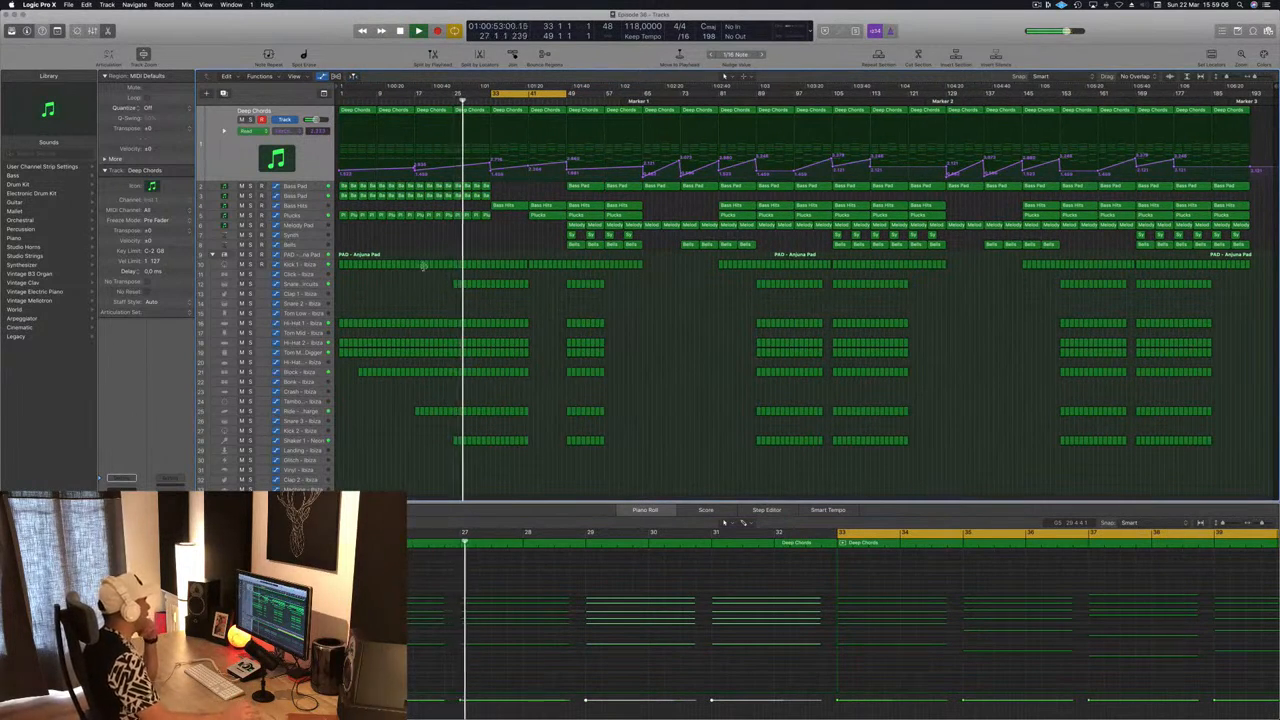
click(293, 440)
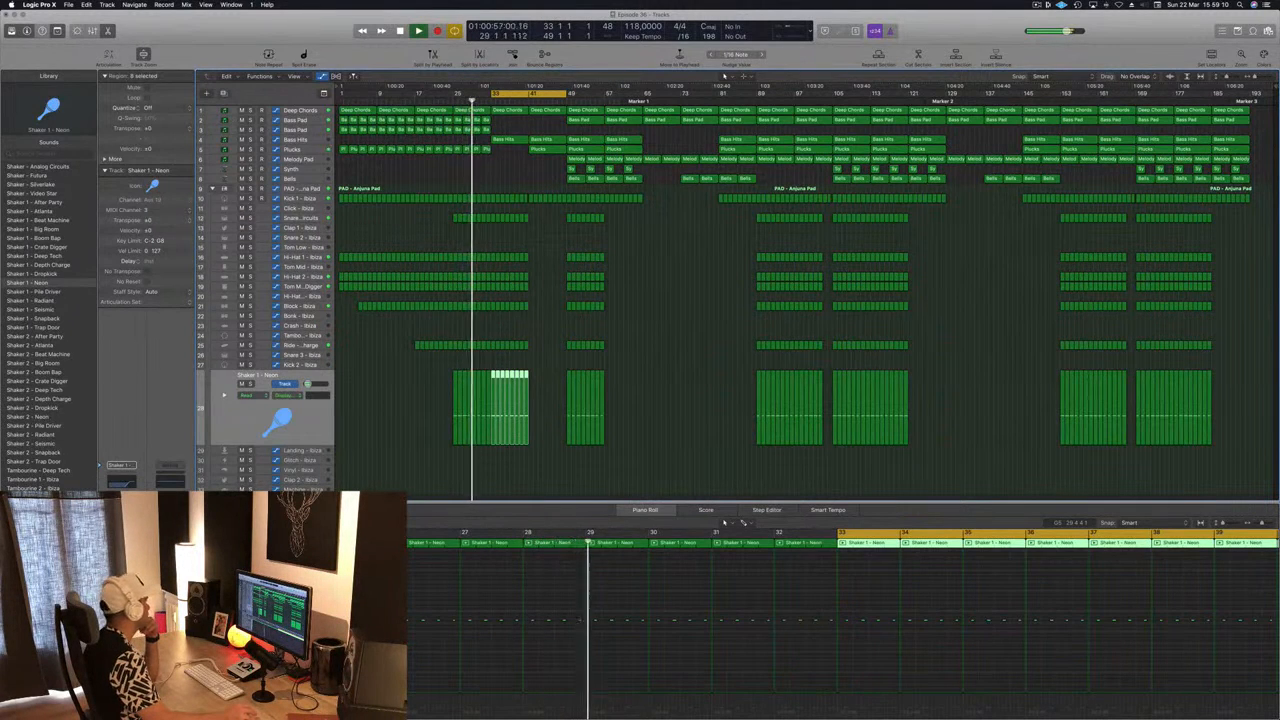
click(547, 338)
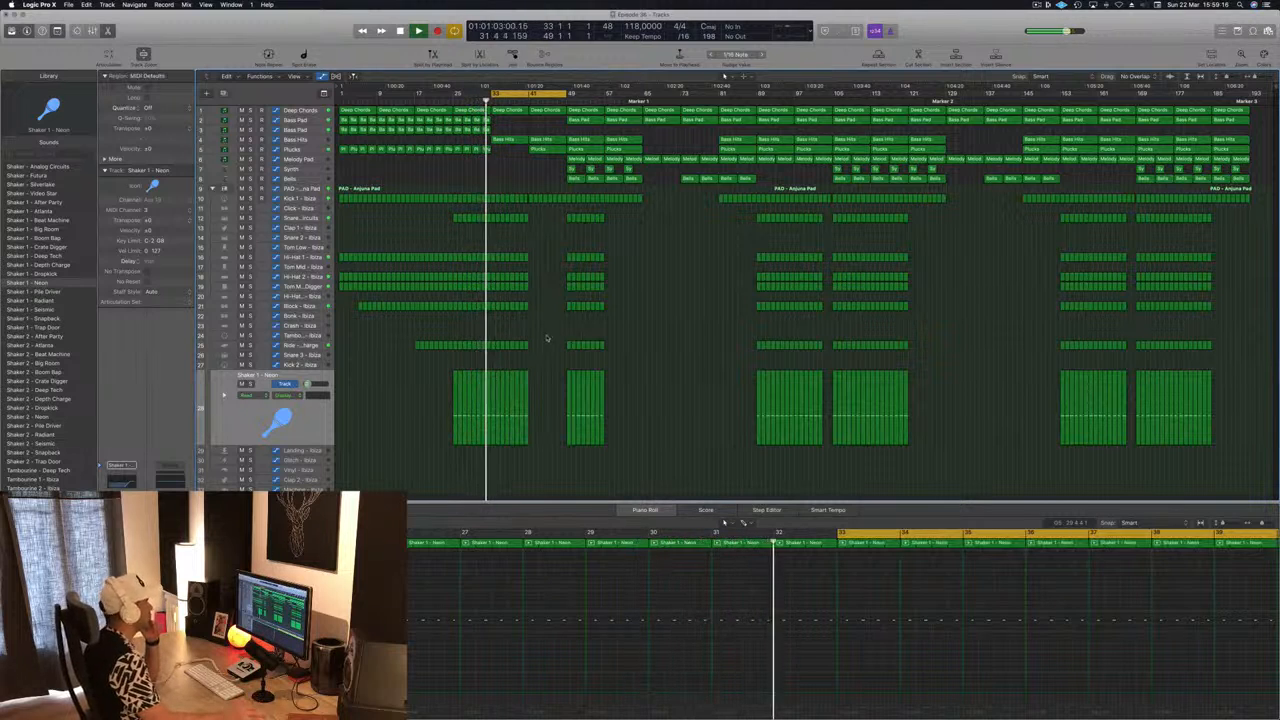
click(297, 199)
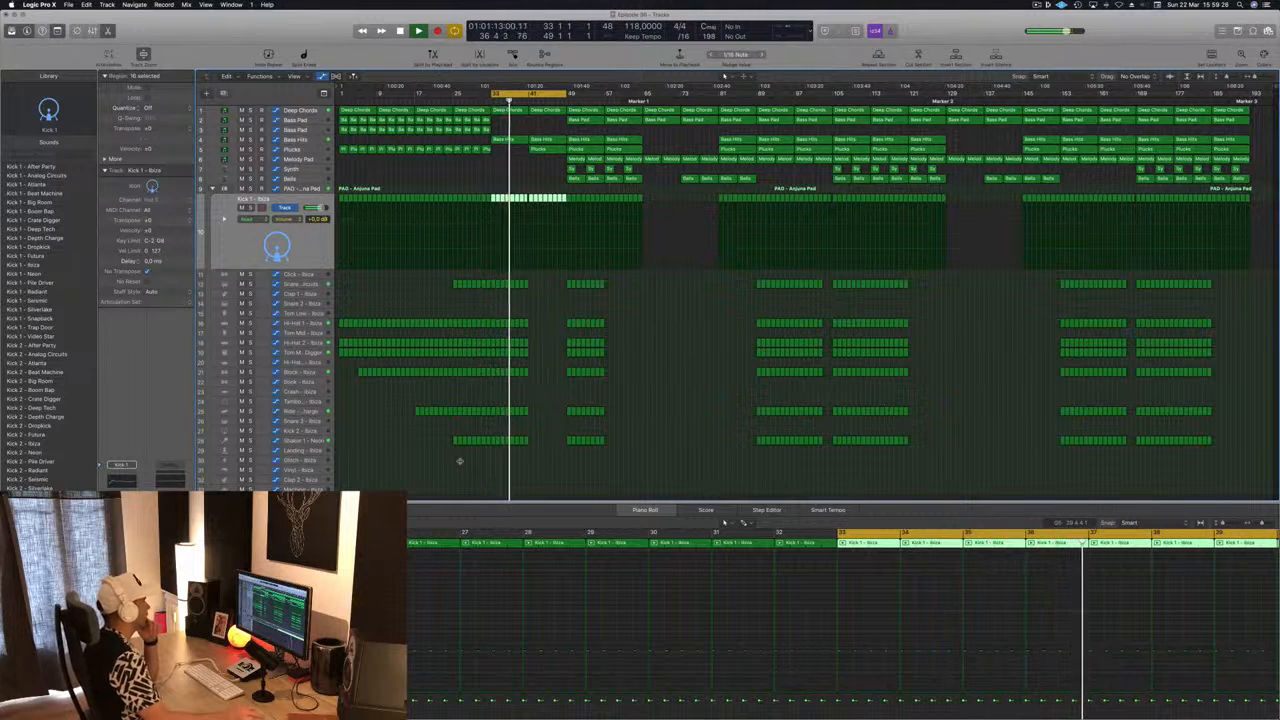
click(649, 446)
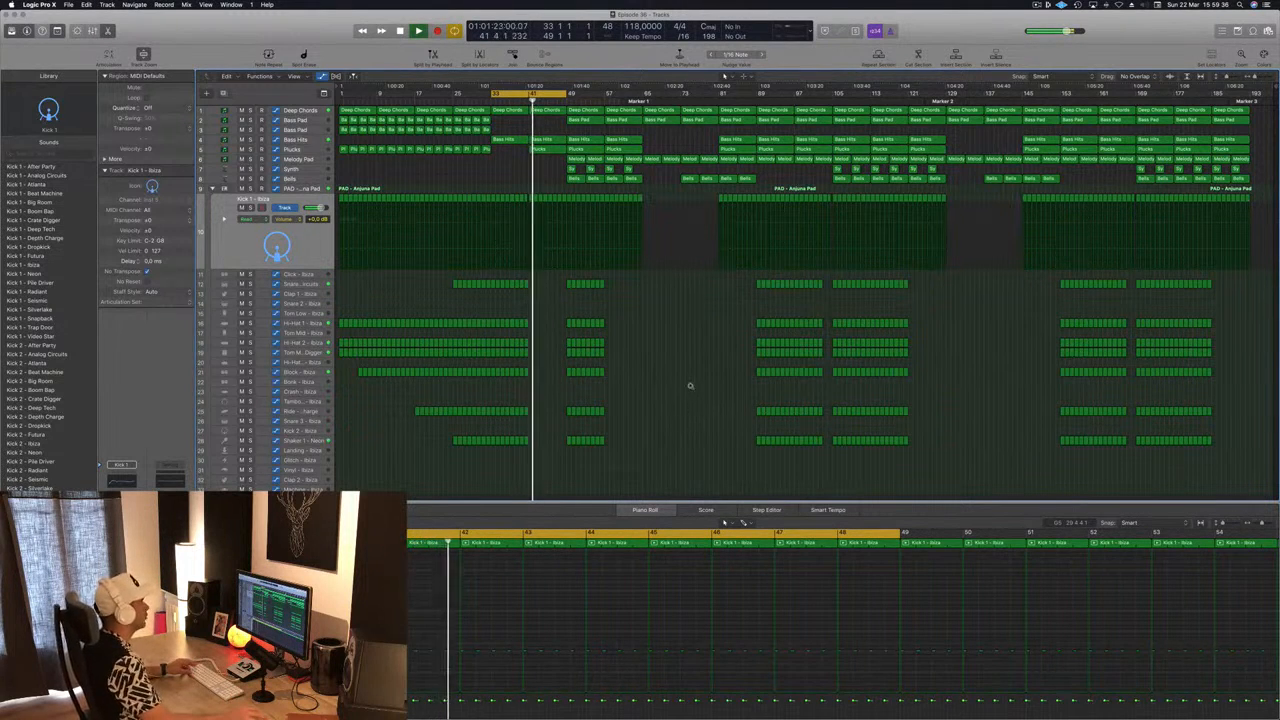
Step: Move the percussion regions from bar 49 to bar 57 and set the cycle range to bars 41–57
key(cmd+Right)
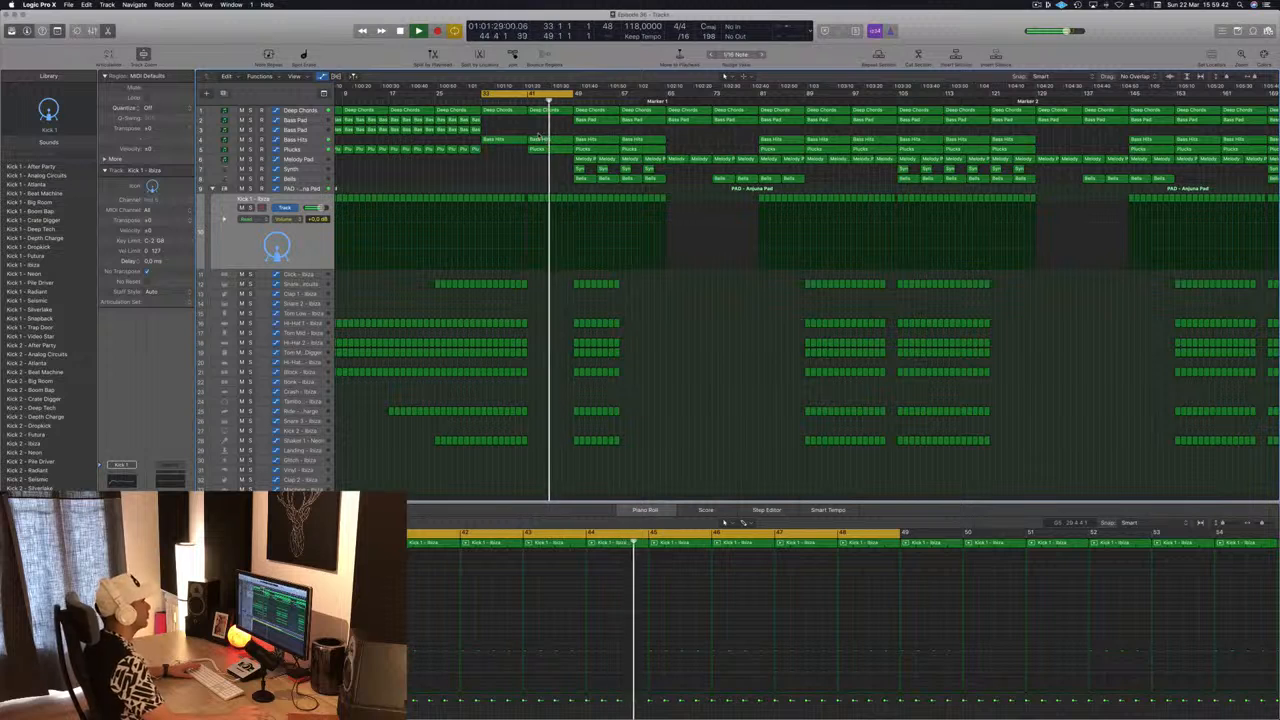
drag(641, 279, 564, 448)
drag(575, 284, 623, 287)
drag(533, 95, 578, 100)
key(space)
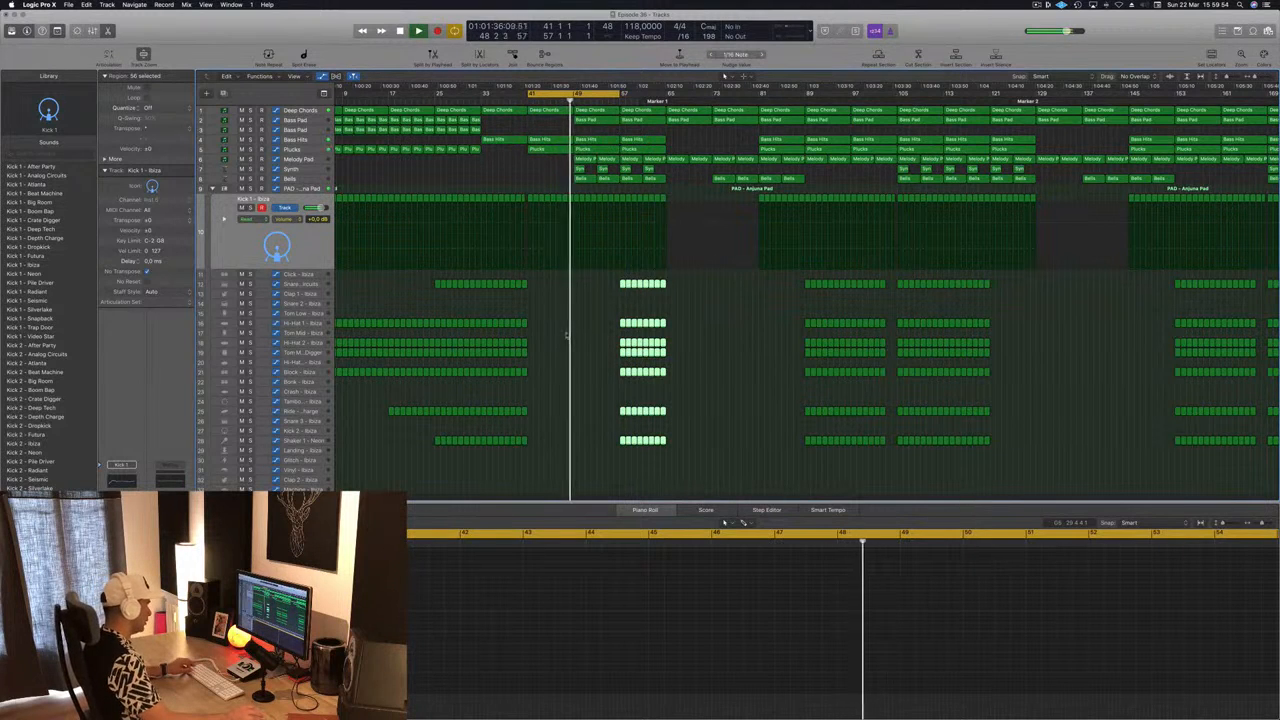
Step: Play again from bar 41 to review the section leading up to the percussion entry at bar 57
scroll(567, 336, up, 2)
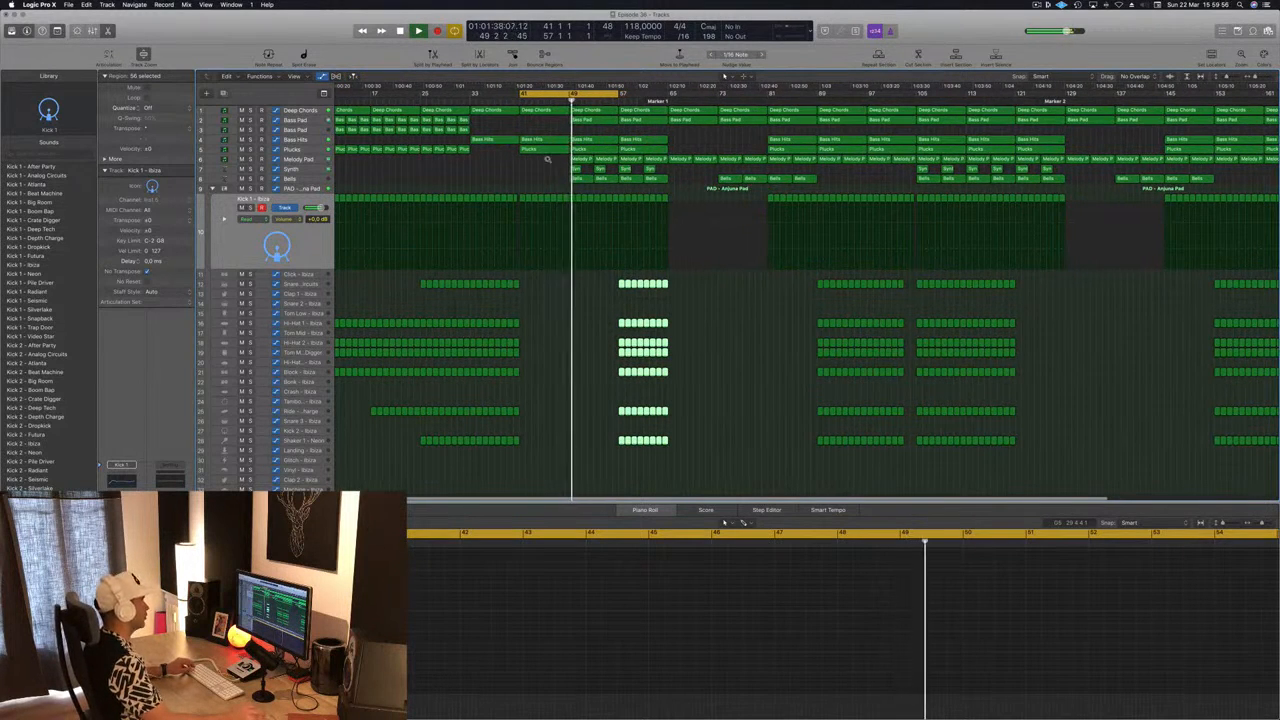
scroll(547, 155, down, 2)
scroll(567, 157, up, 2)
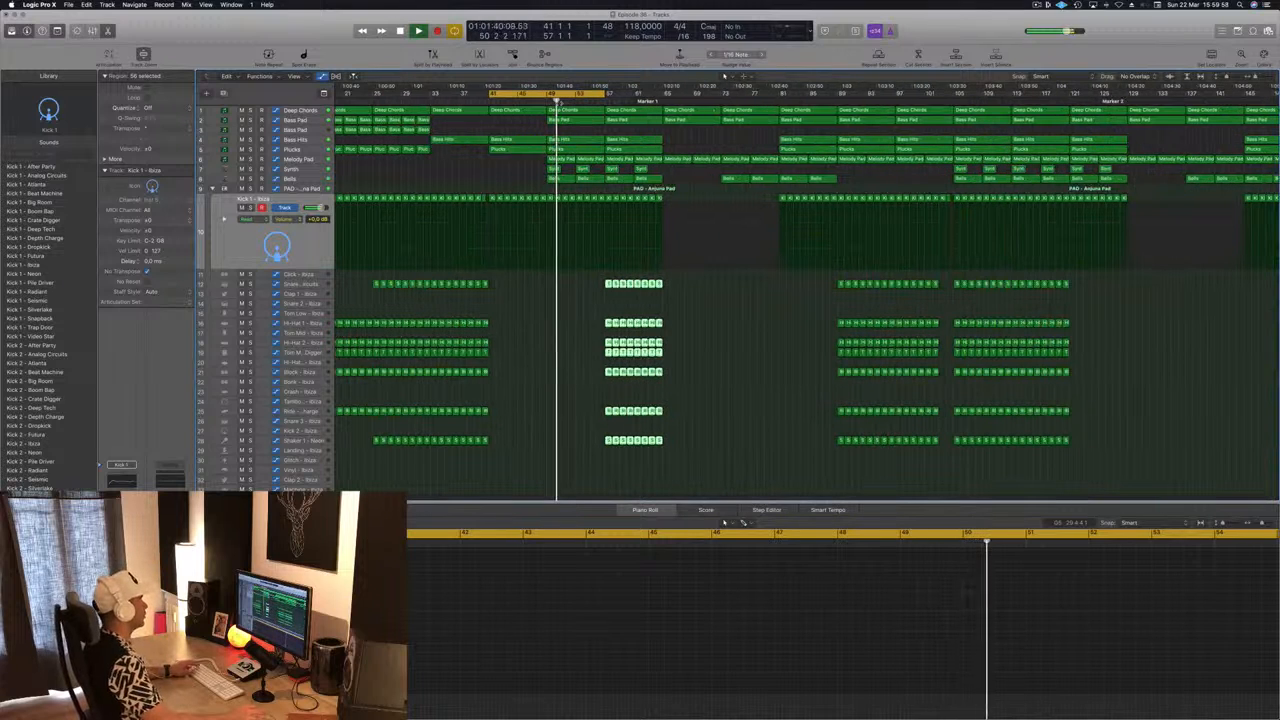
click(489, 101)
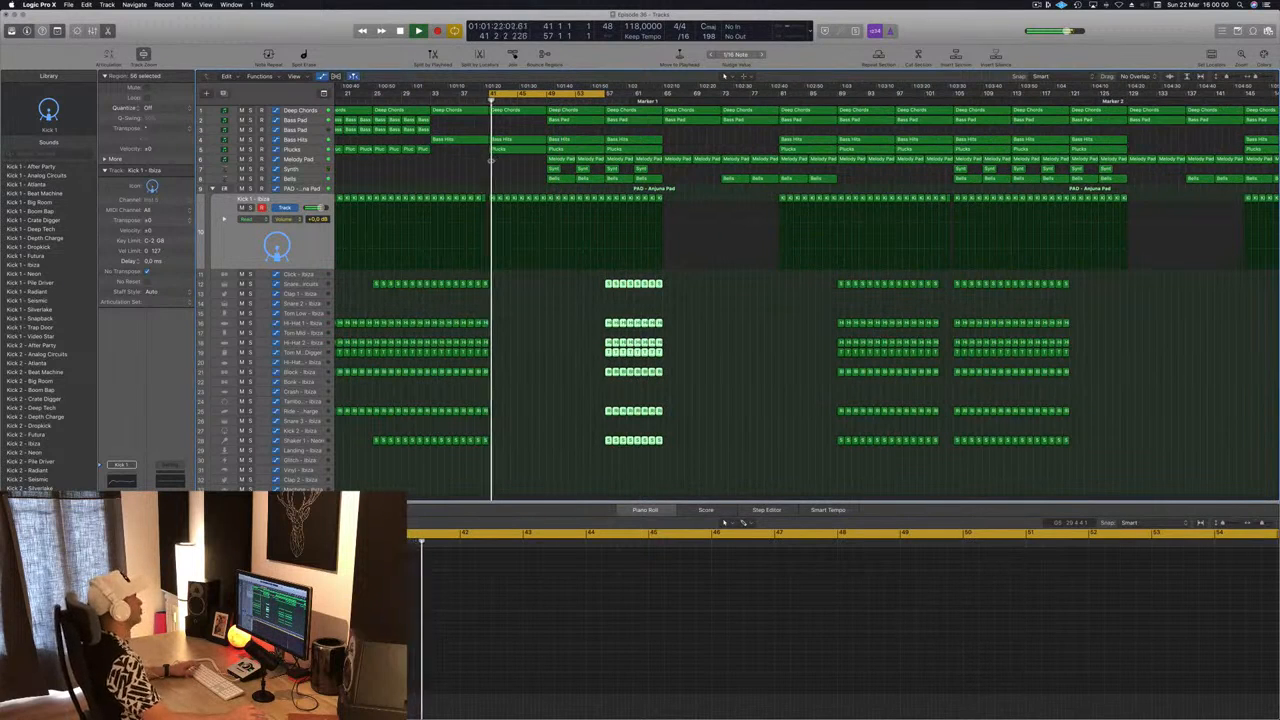
scroll(496, 169, down, 2)
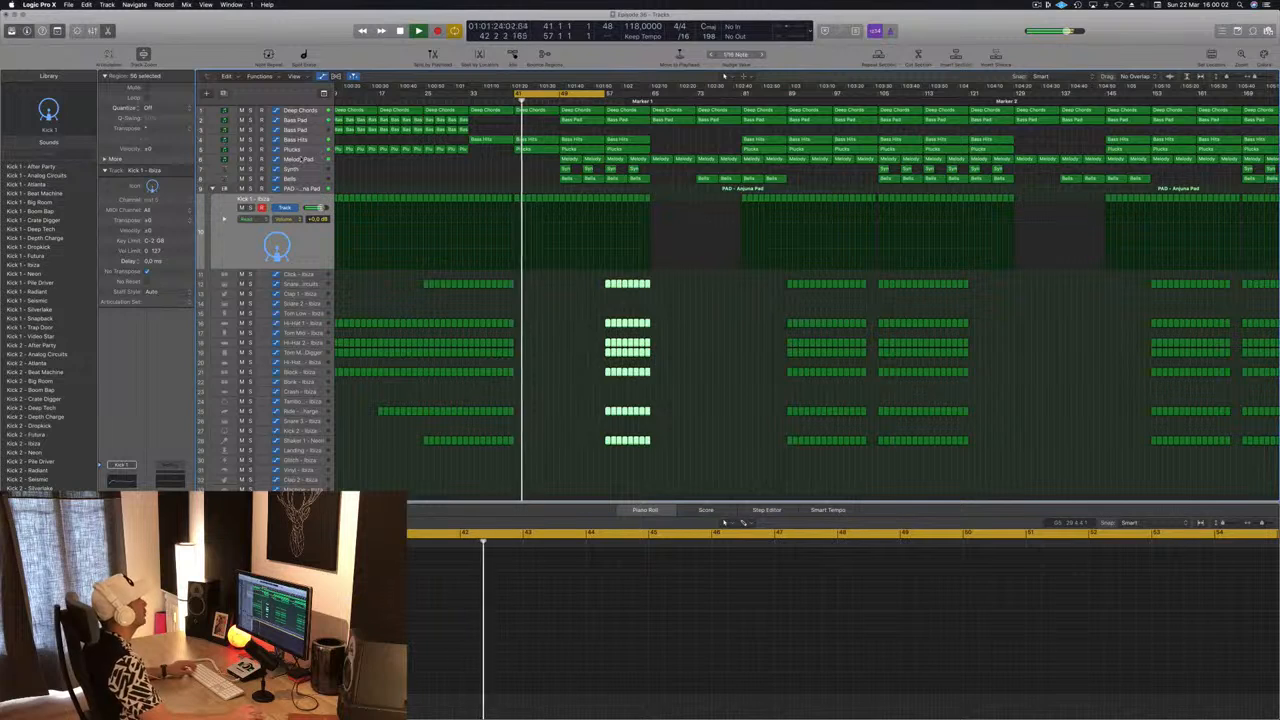
Step: Lower the Melody Pad automation point at bar 49, and delete the Synth and Bells regions between bars 49 and 65
click(298, 159)
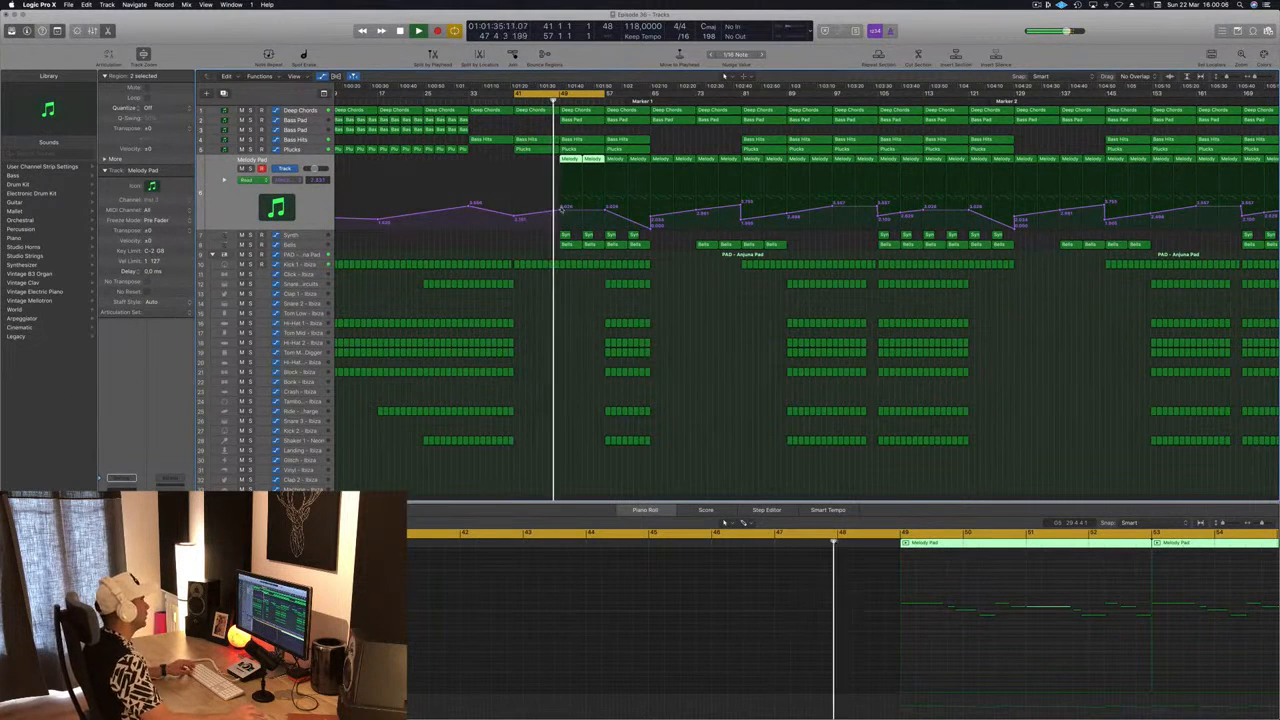
click(561, 213)
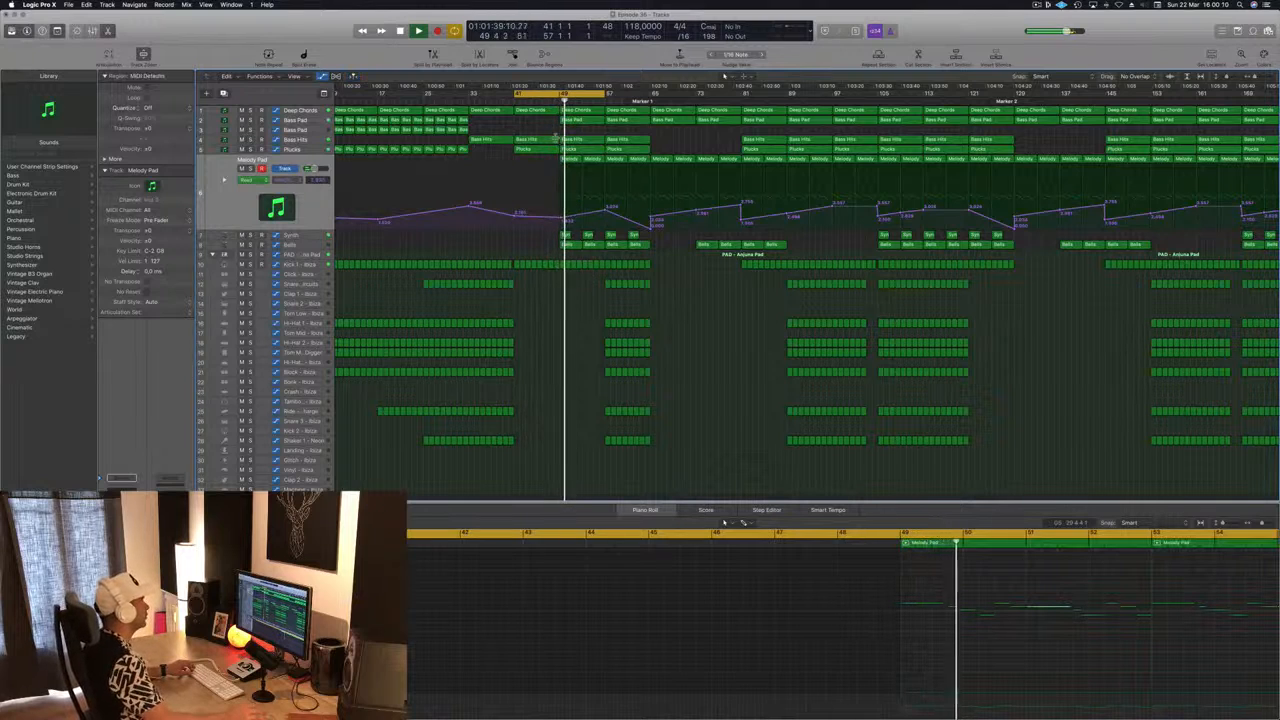
drag(553, 233, 651, 247)
key(Delete)
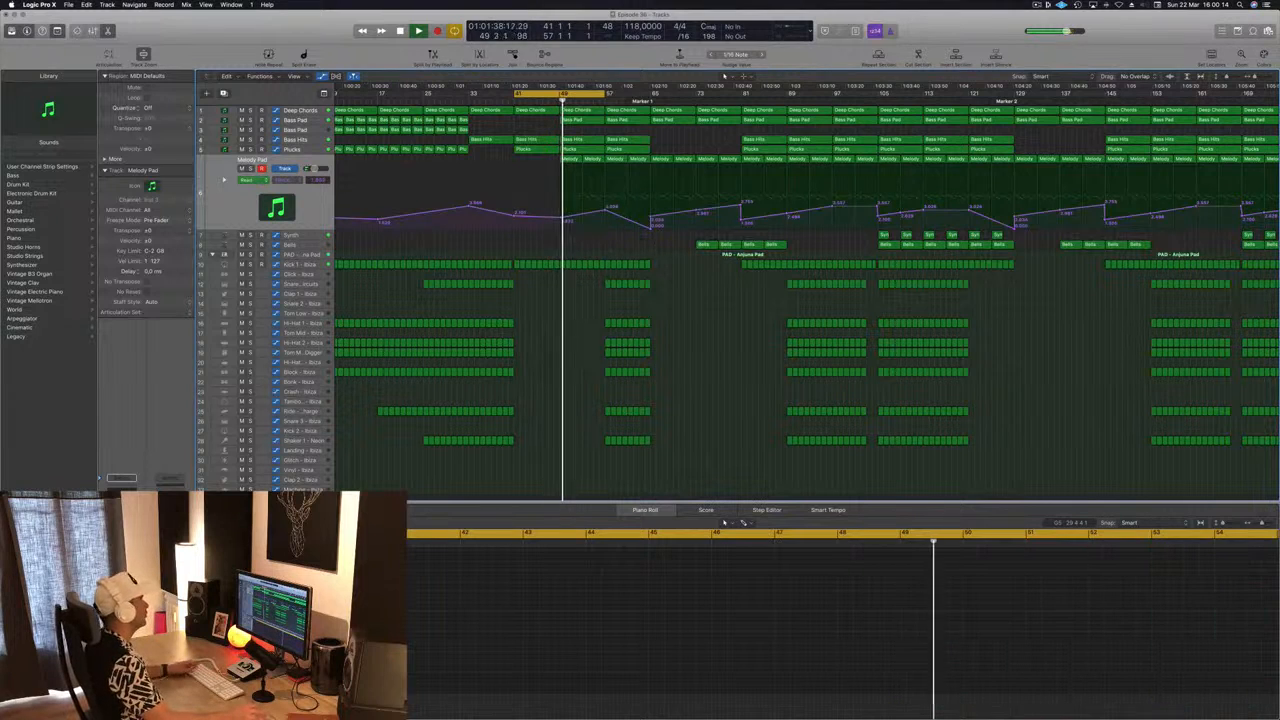
key(super+s)
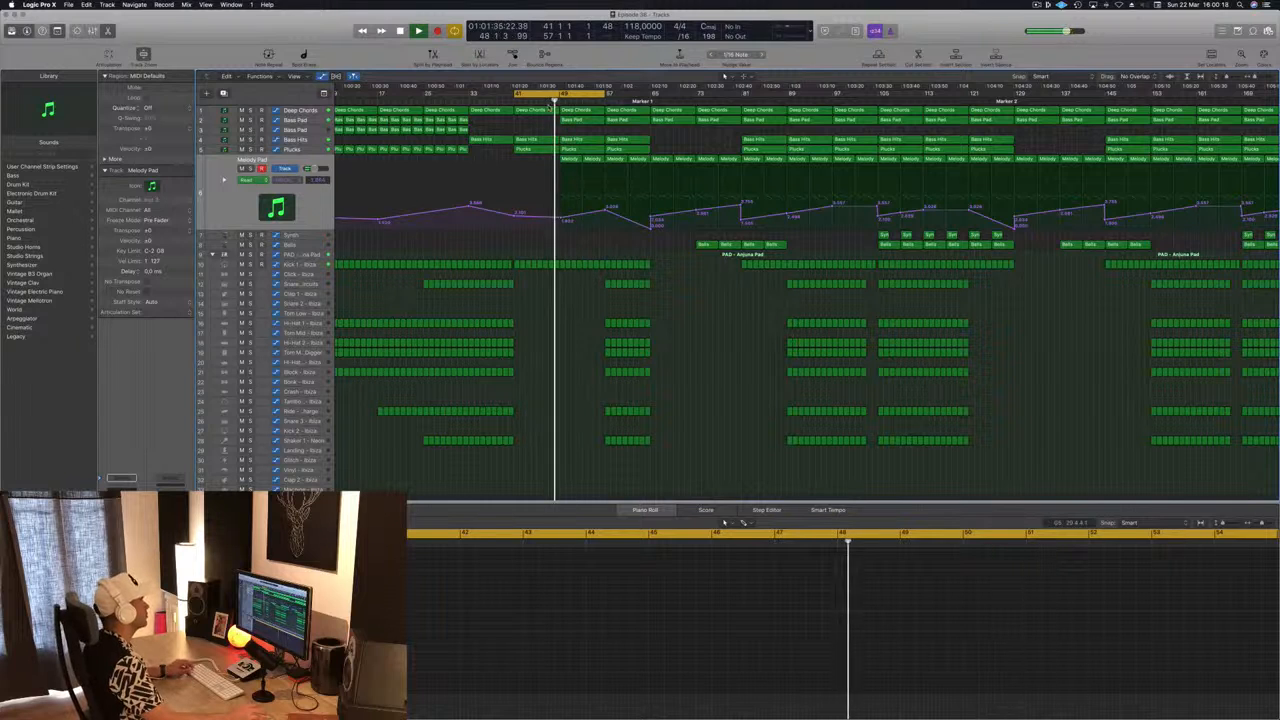
Step: Listen briefly to the Bass Pad part at bar 49 in solo
key(super+Left)
click(574, 120)
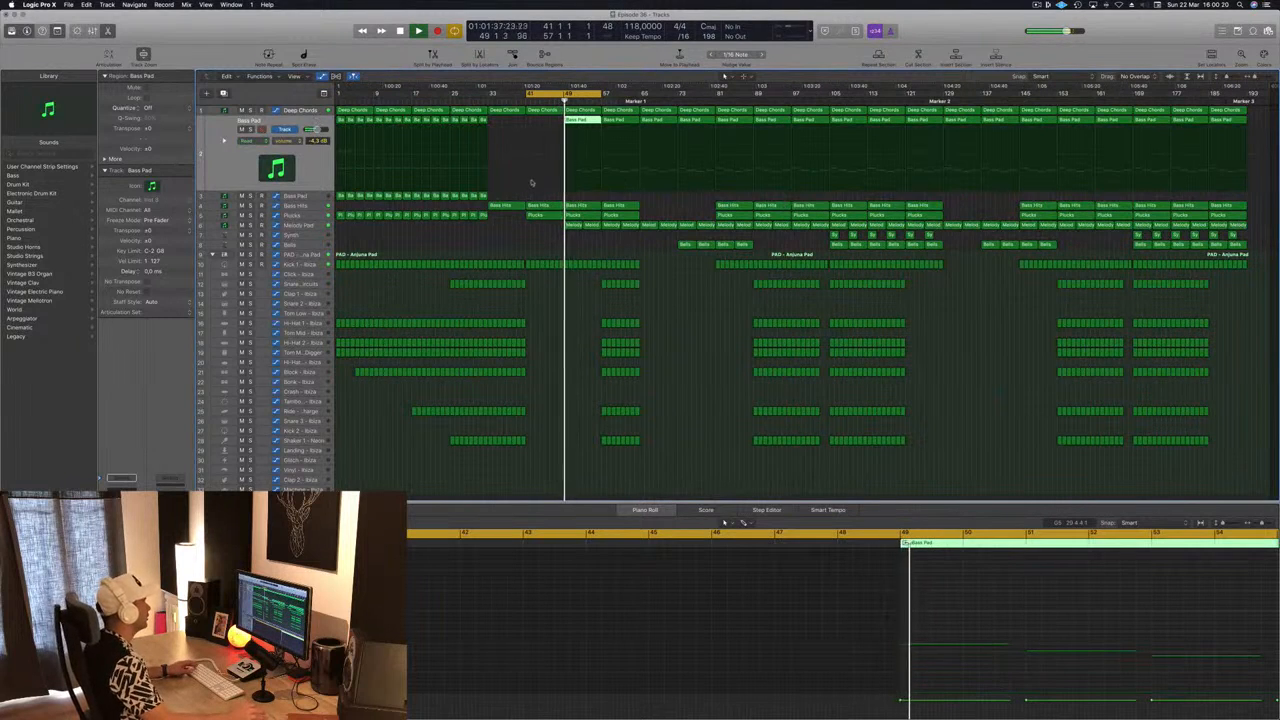
key(ctrl+s)
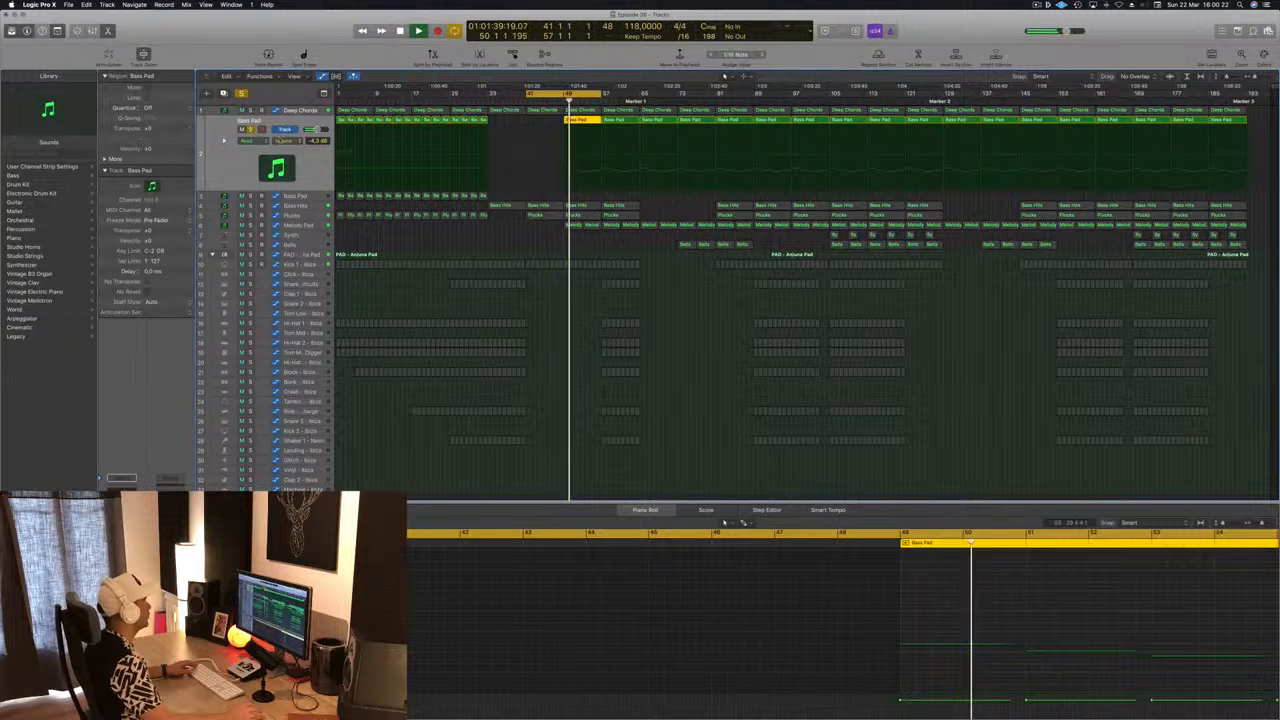
click(253, 130)
Step: Reshape the Deep Chords automation by adjusting the bar 49 point and adding a lower point at bar 57, and save the project
click(300, 110)
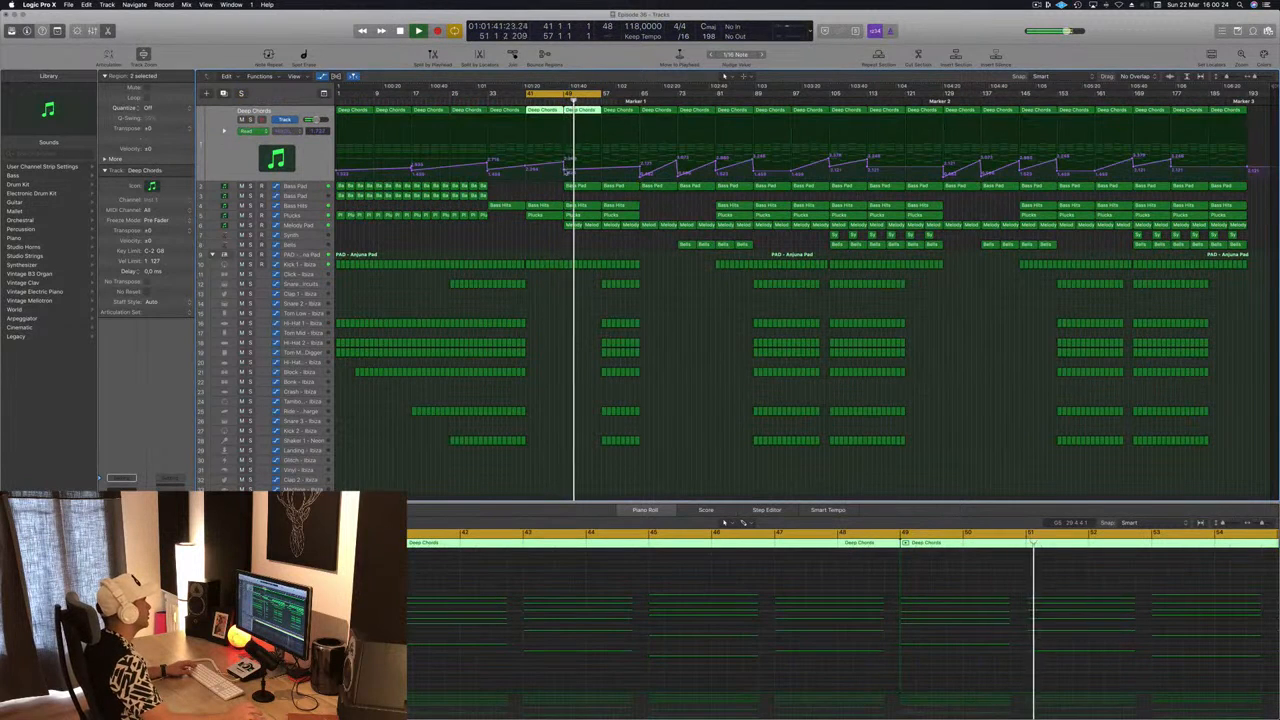
click(565, 171)
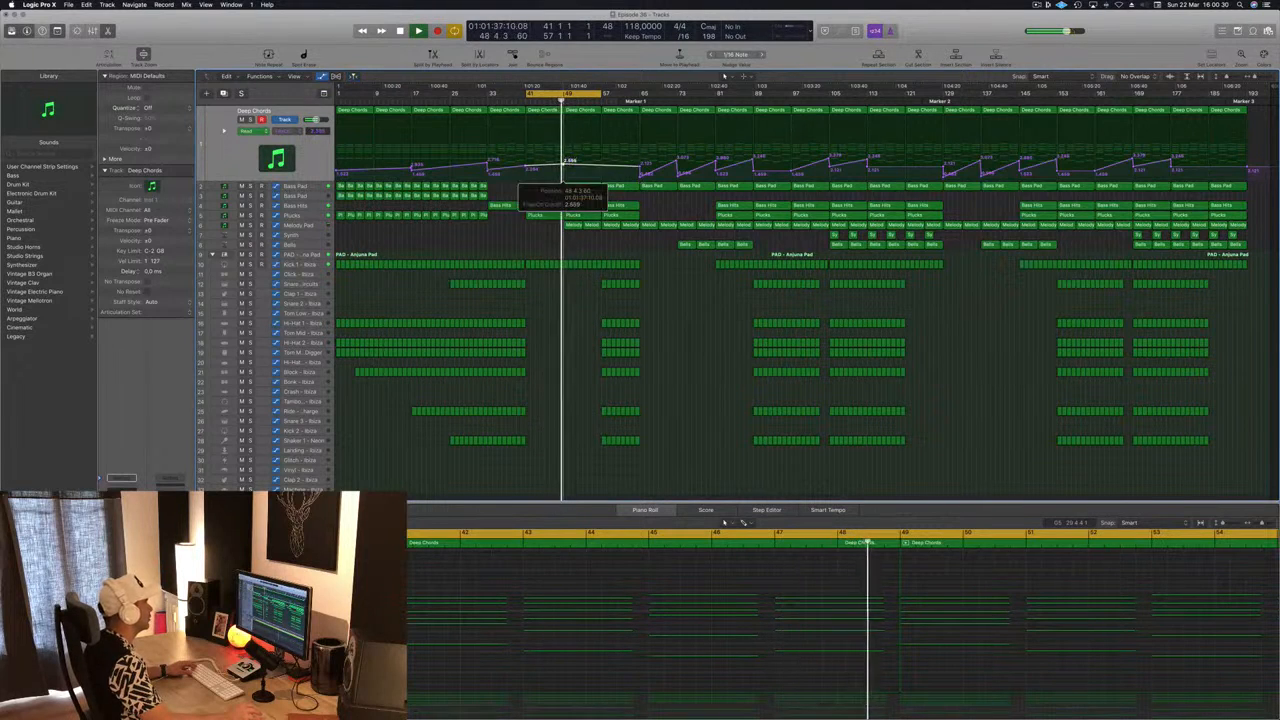
drag(602, 167, 604, 173)
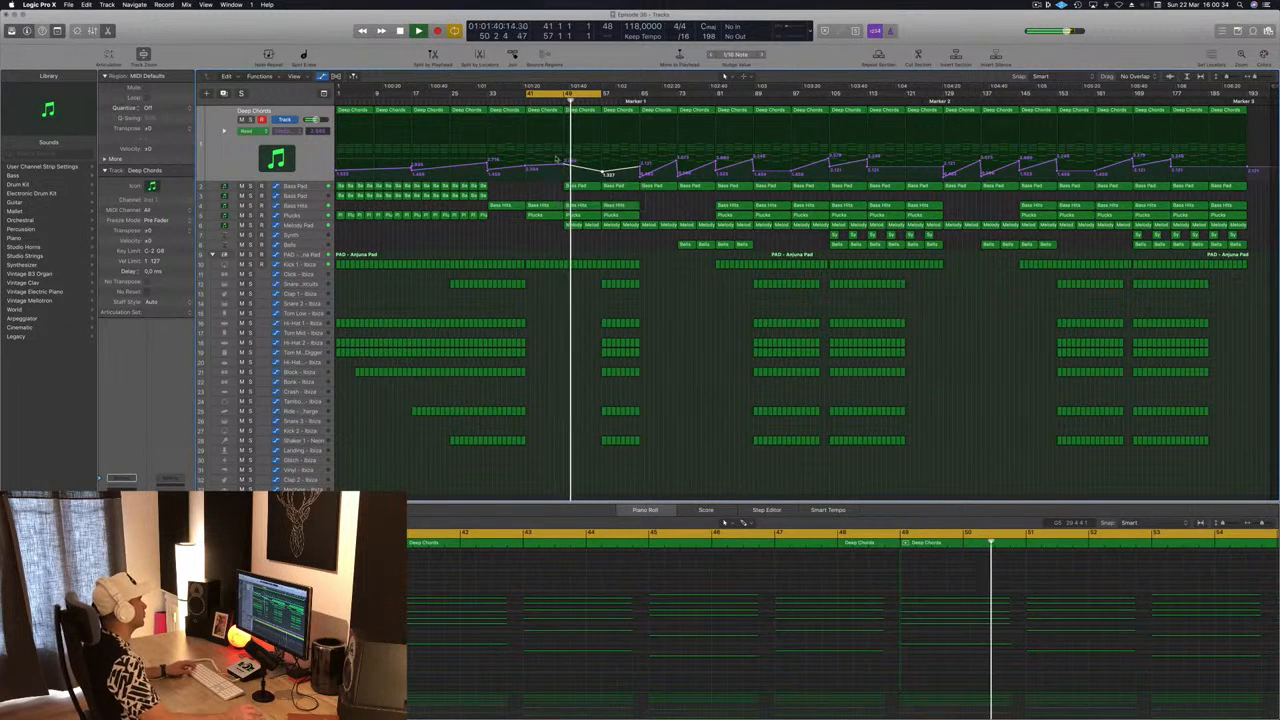
key(super+s)
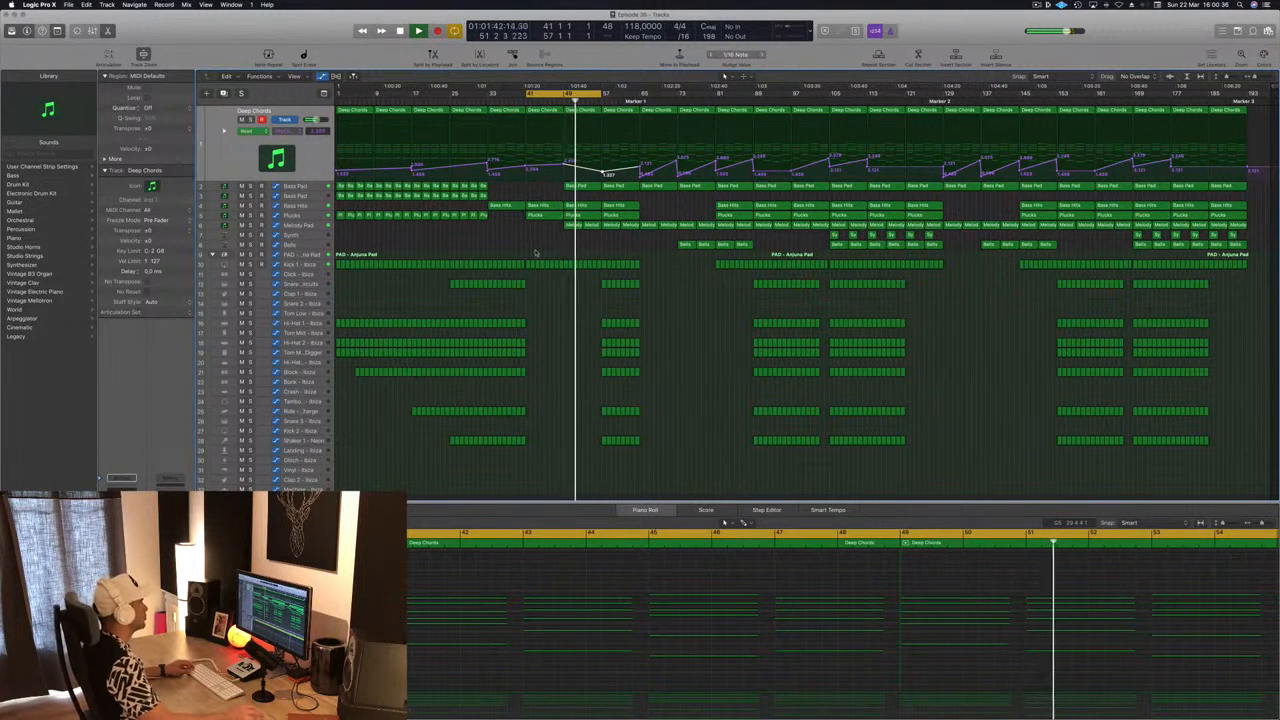
Step: Lower the Melody Pad automation point at bar 57 and extend the cycle range to bars 41–65
click(299, 226)
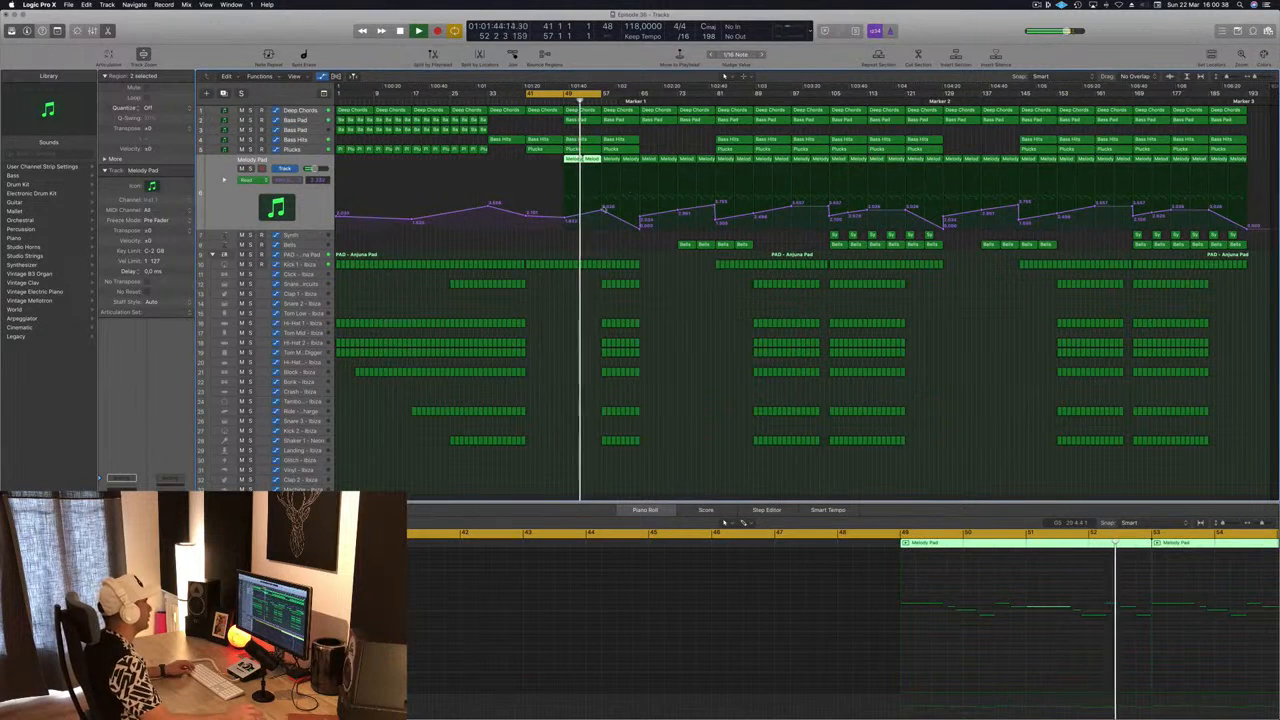
click(602, 210)
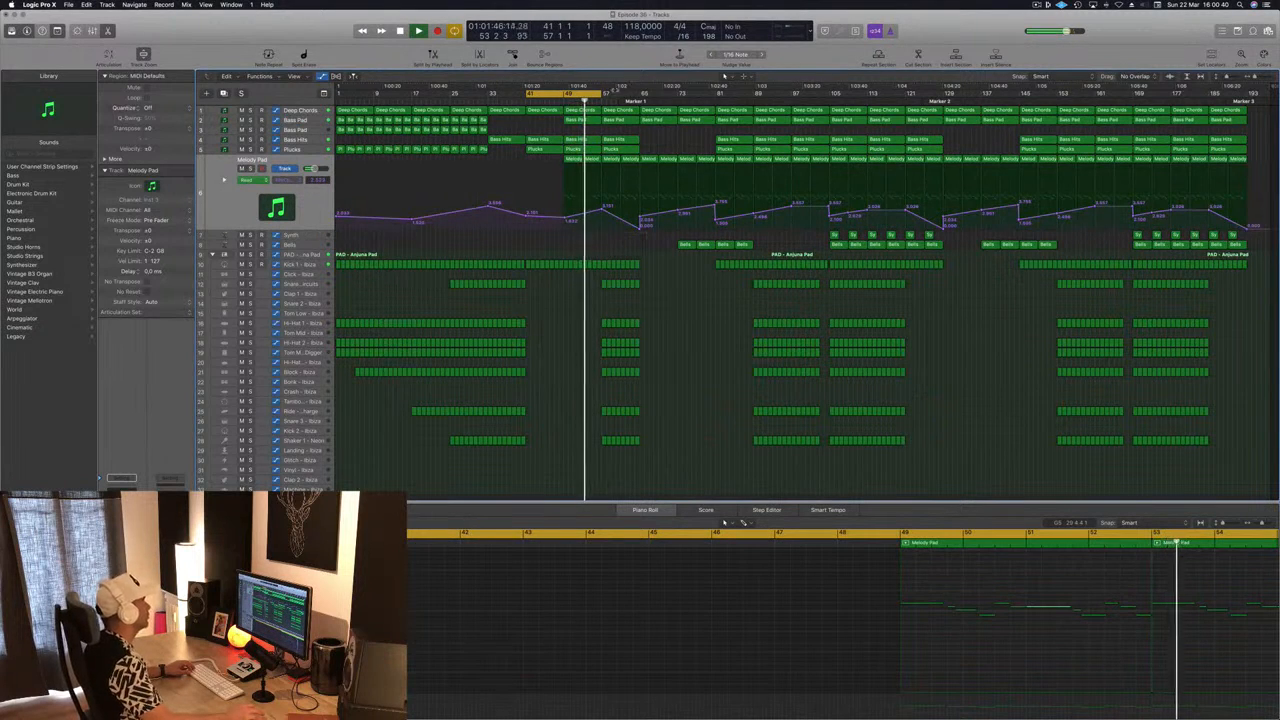
drag(585, 93, 645, 96)
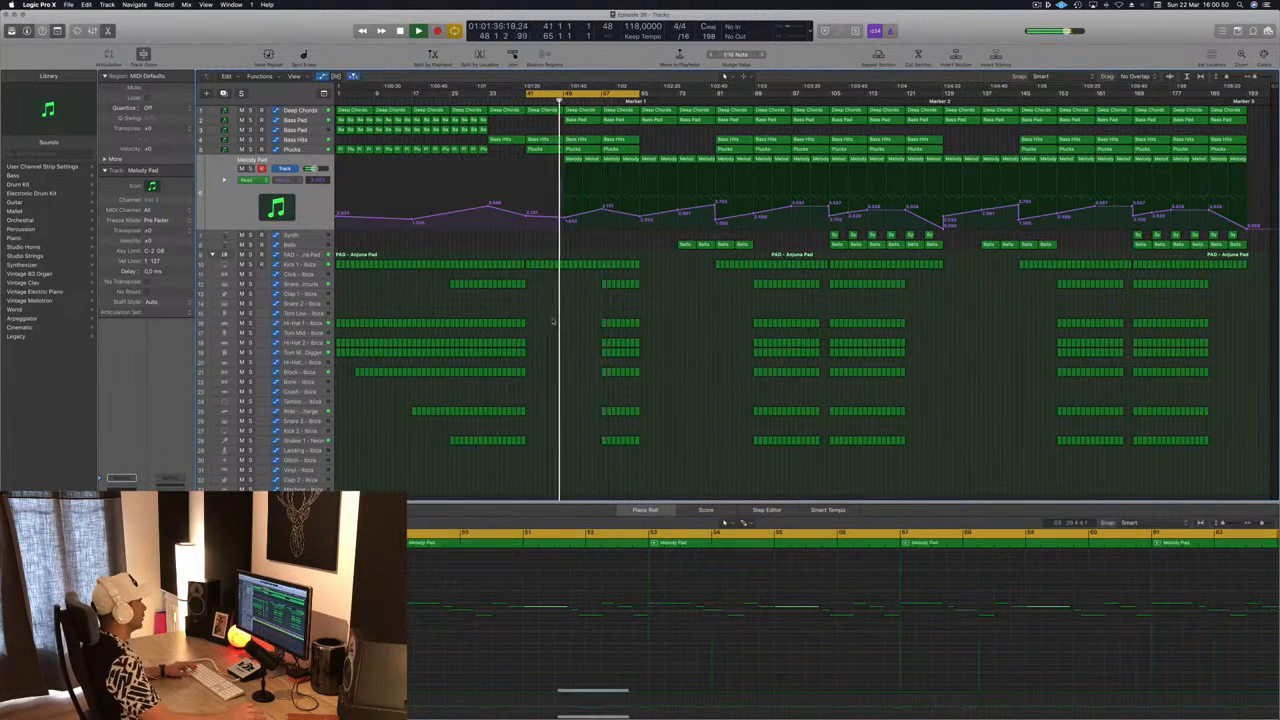
Step: Move the percussion regions from bar 57 to bar 65 and save the project
drag(591, 284, 654, 489)
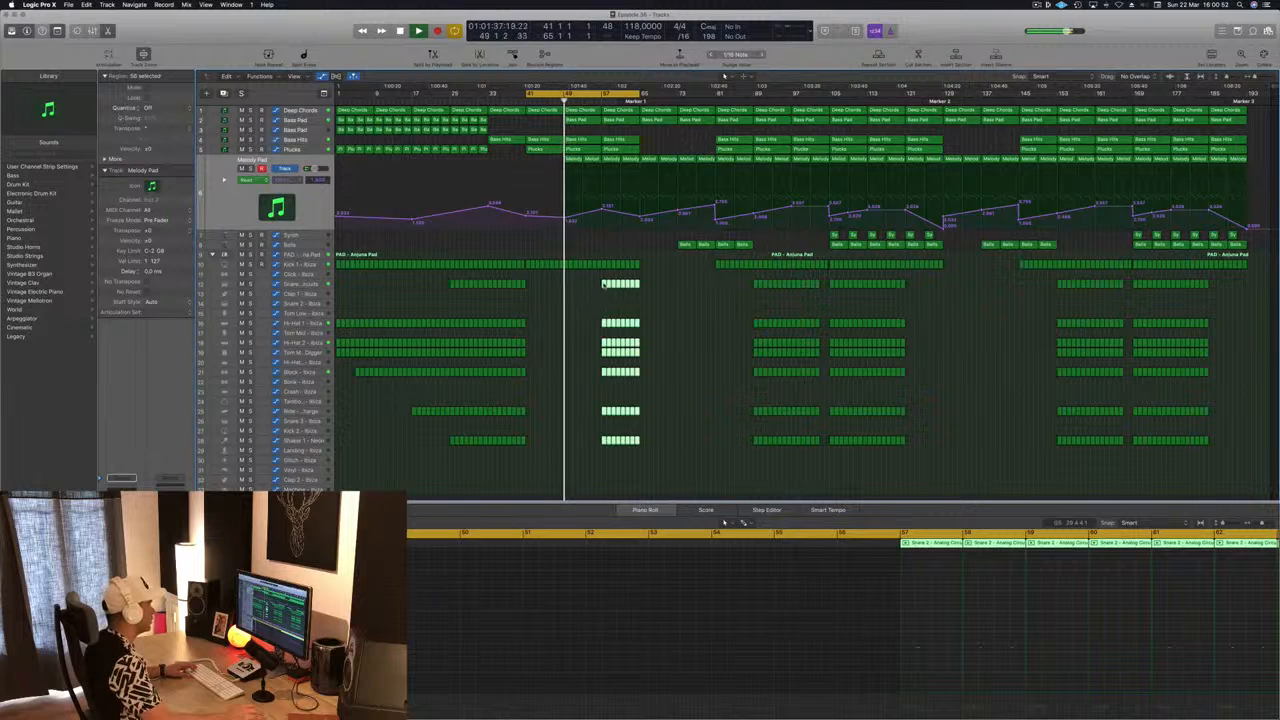
drag(604, 284, 640, 287)
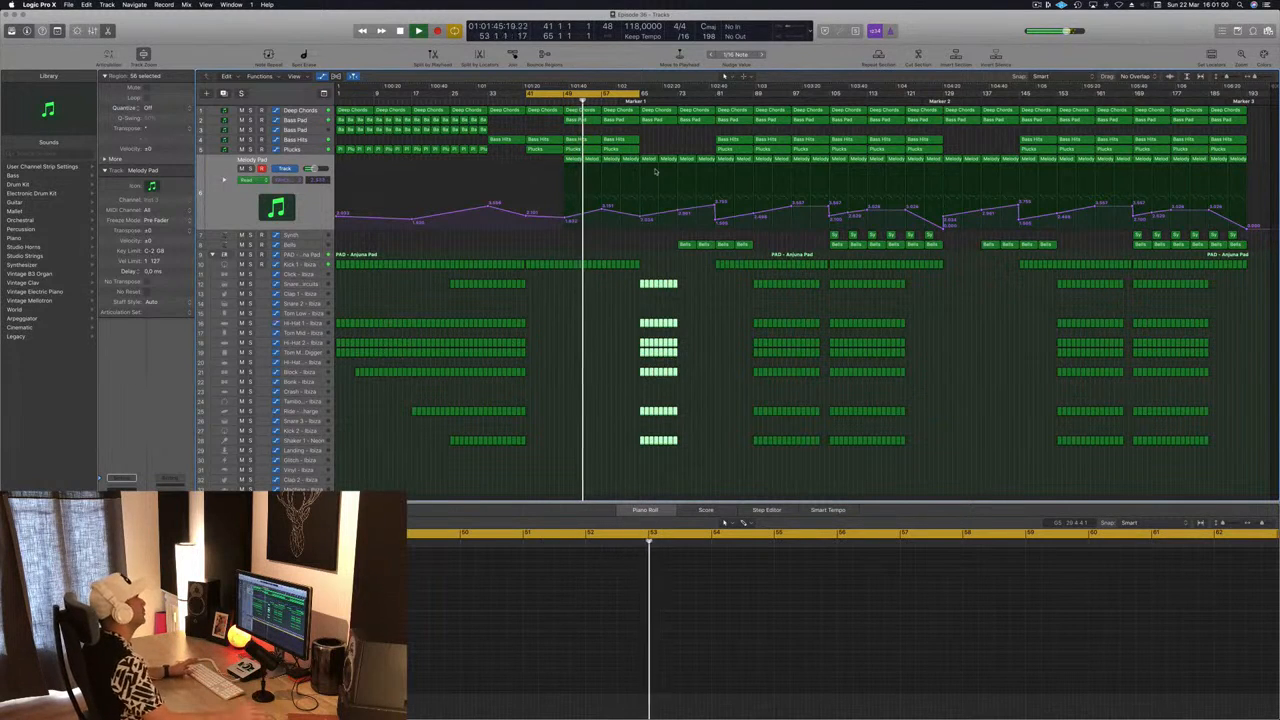
click(618, 320)
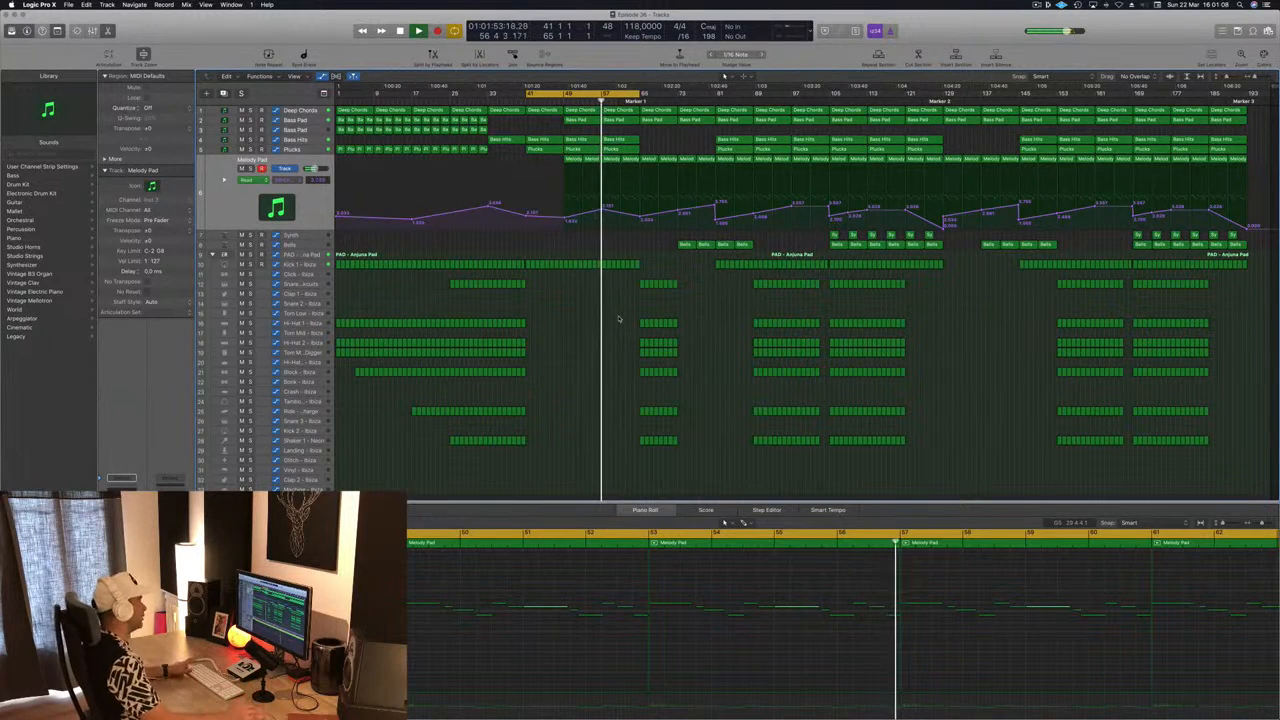
key(super+s)
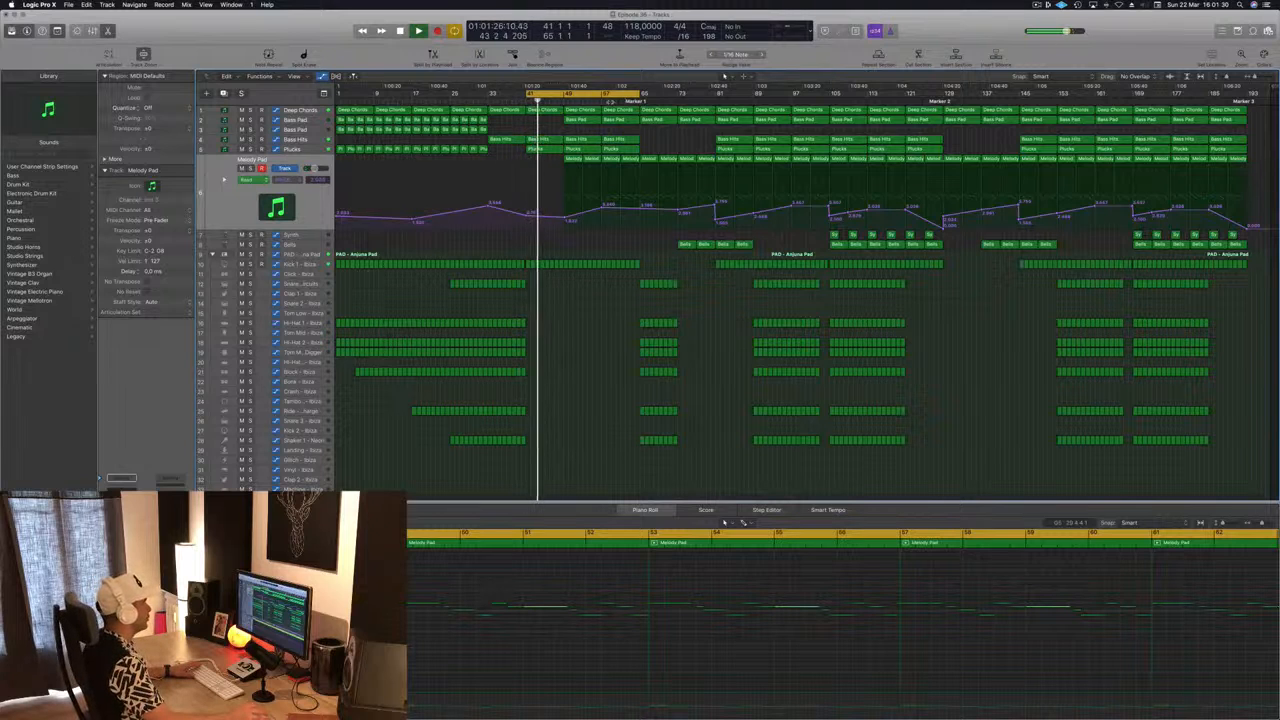
Step: Play from about bar 59 and copy the Kick 1 regions of bars 57–65 to bar 65
click(609, 101)
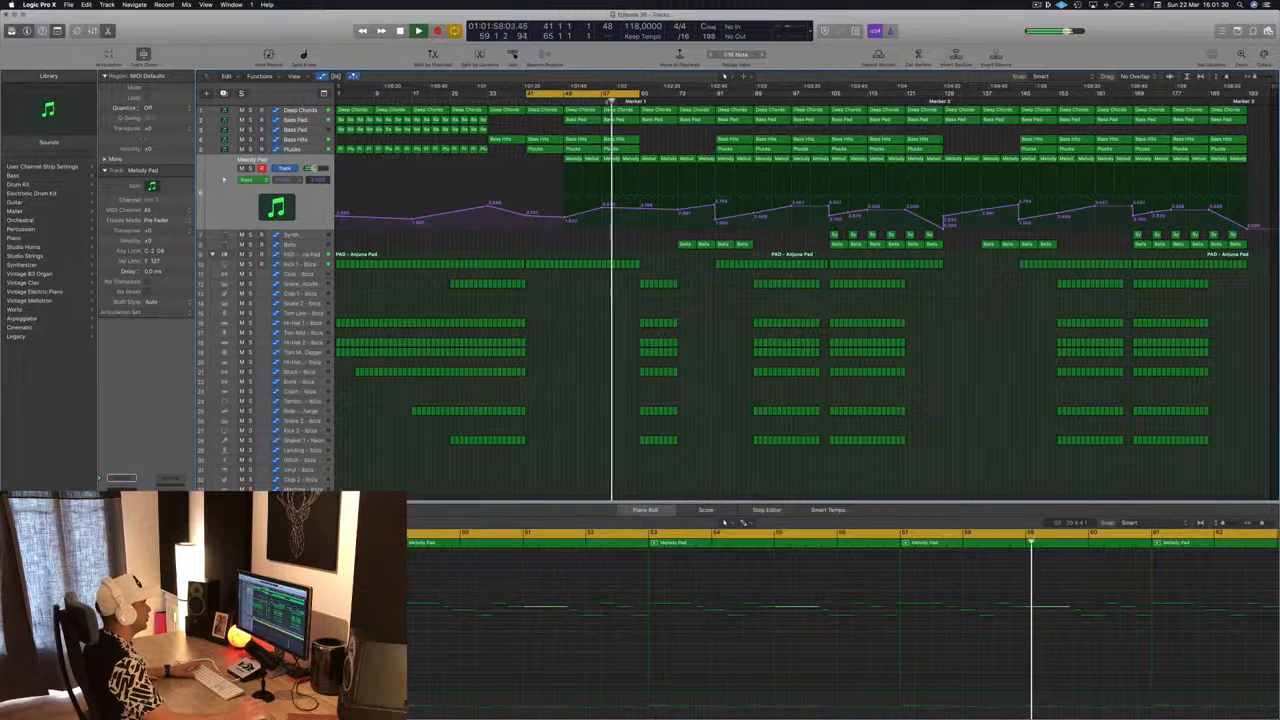
key(super+s)
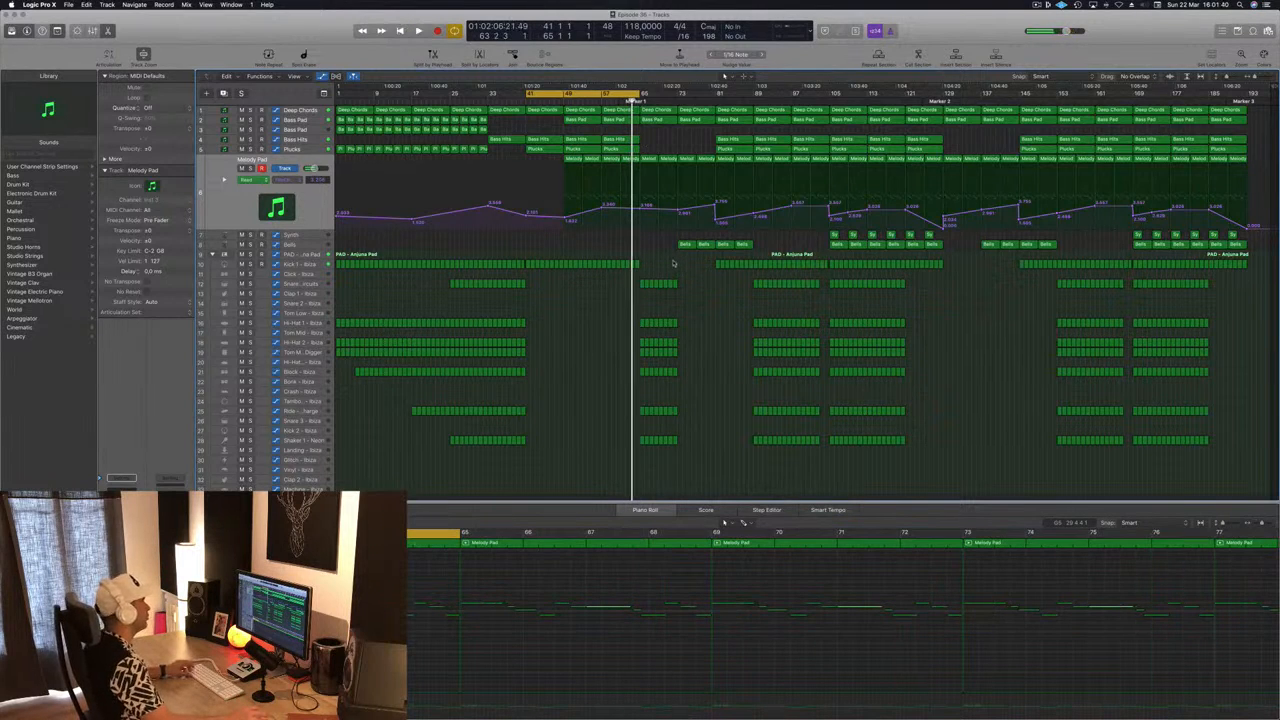
drag(603, 268, 645, 266)
key(space)
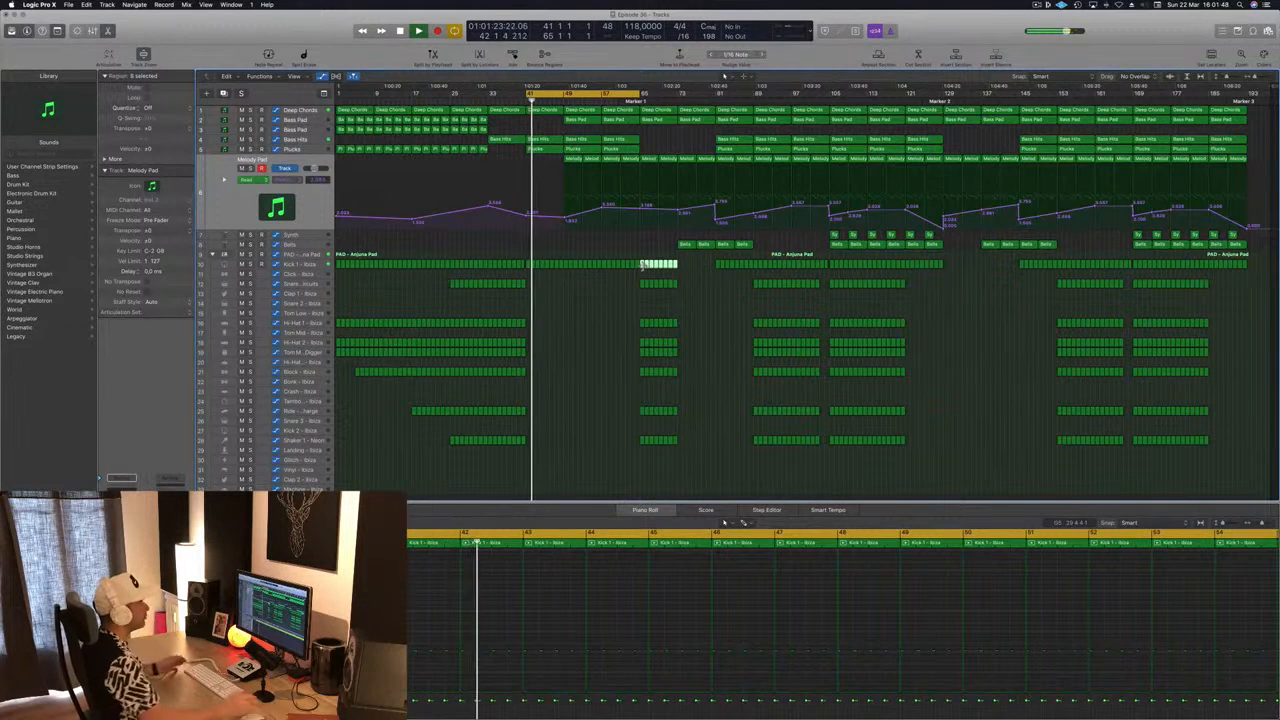
Step: Set the cycle range to bars 65–89 and play the section, selecting the Bass Pad region at bar 65
drag(615, 94, 728, 96)
key(space)
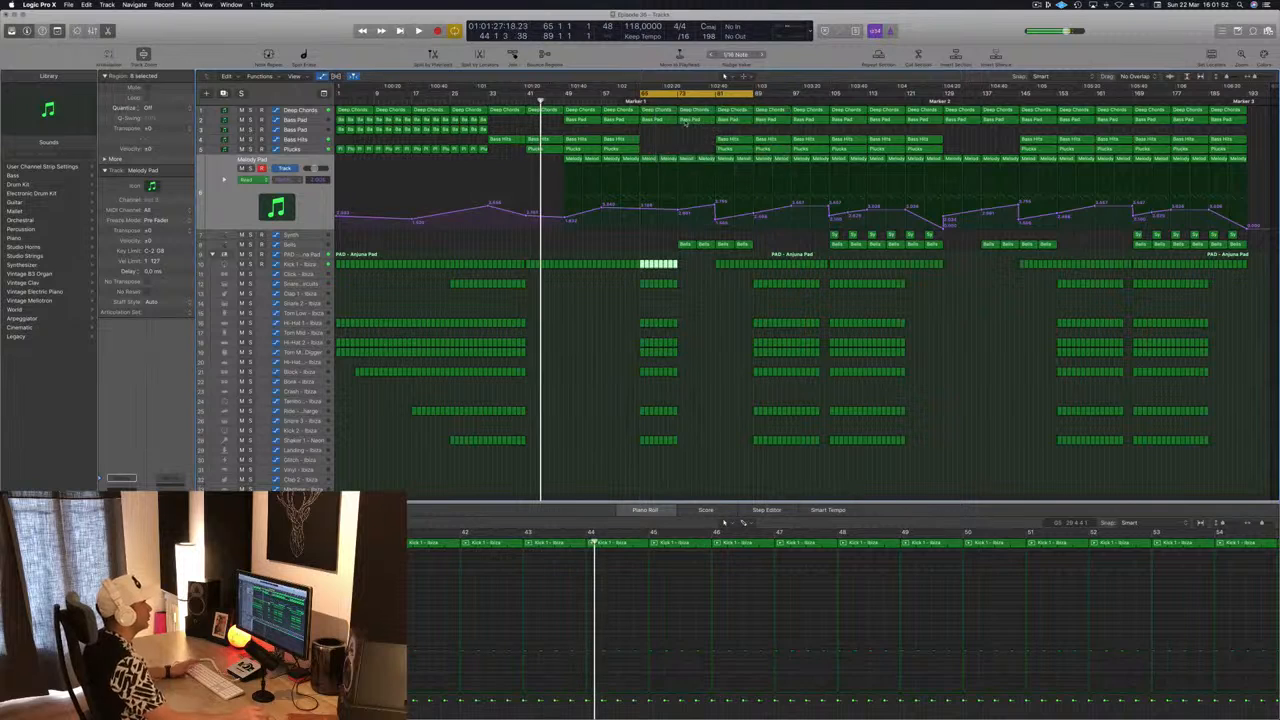
key(space)
click(659, 121)
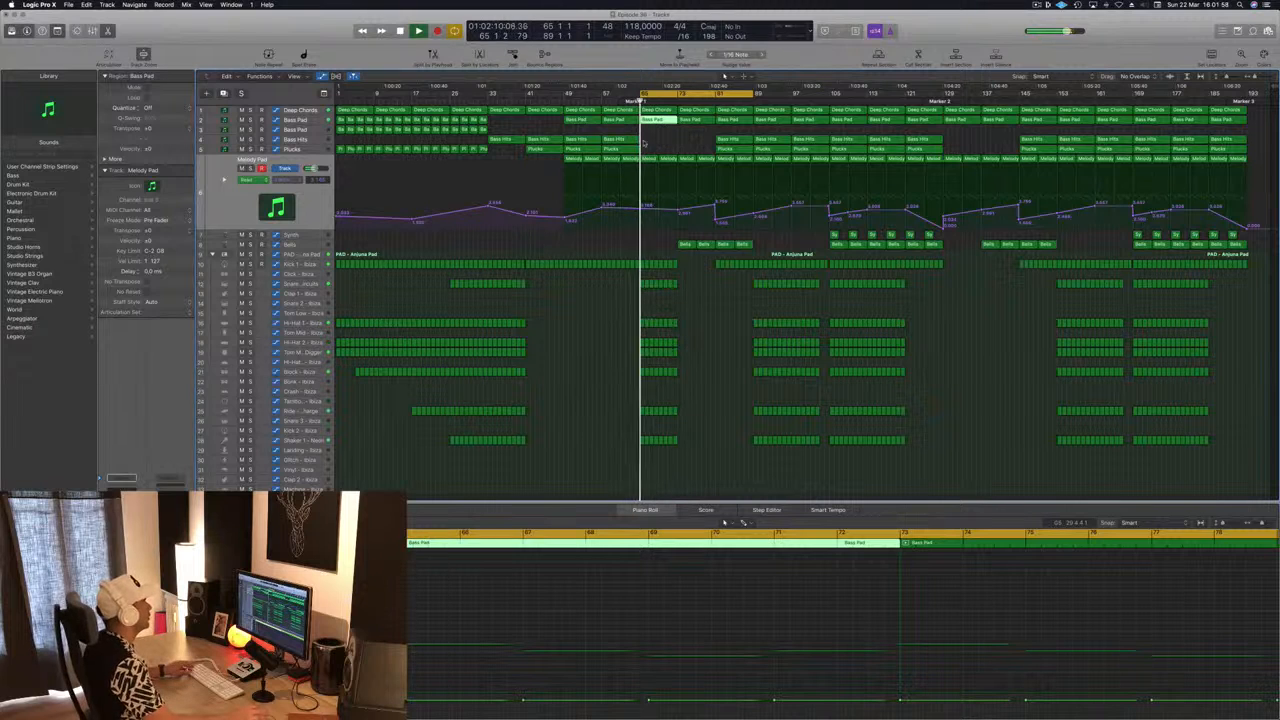
Step: Copy the Bass Hits regions so the part continues through bars 65–81
click(614, 139)
click(616, 148)
drag(617, 140, 698, 148)
Step: Adjust the Melody Pad automation point at bar 65 and delete the two Melody Pad regions between bars 65 and 73
drag(640, 210, 639, 210)
key(space)
key(space)
click(652, 158)
shift+click(667, 159)
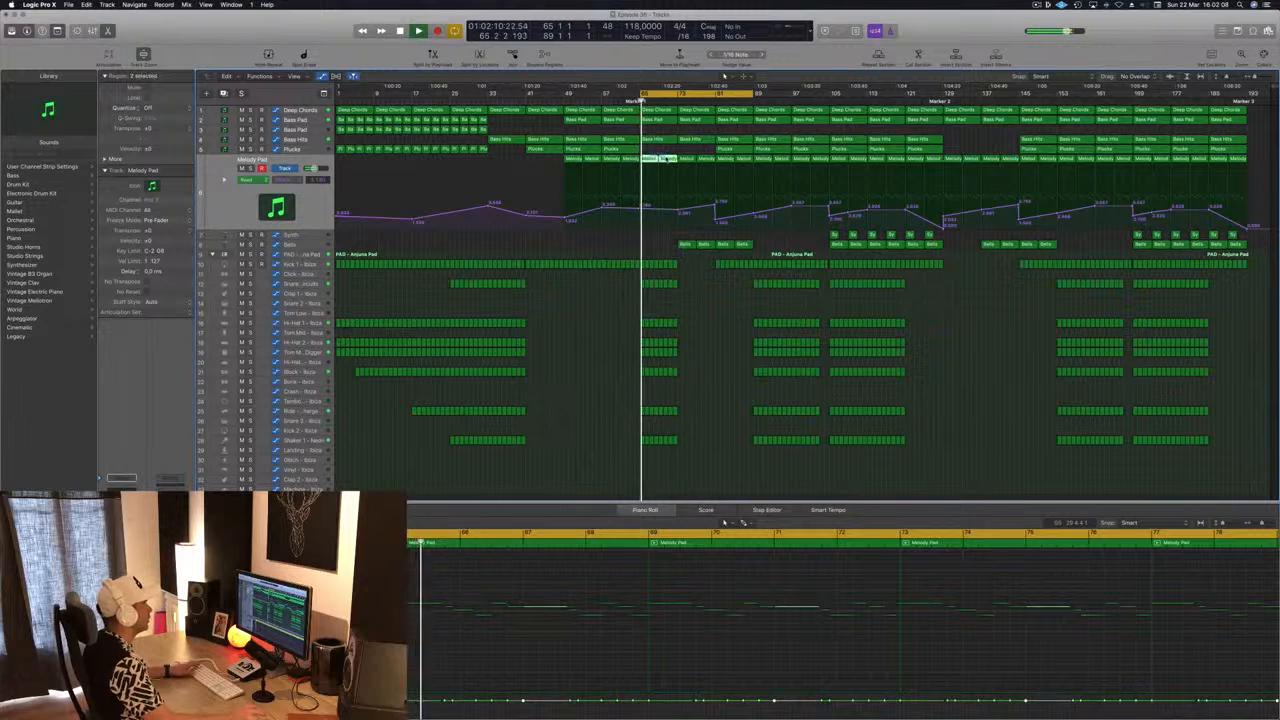
key(Delete)
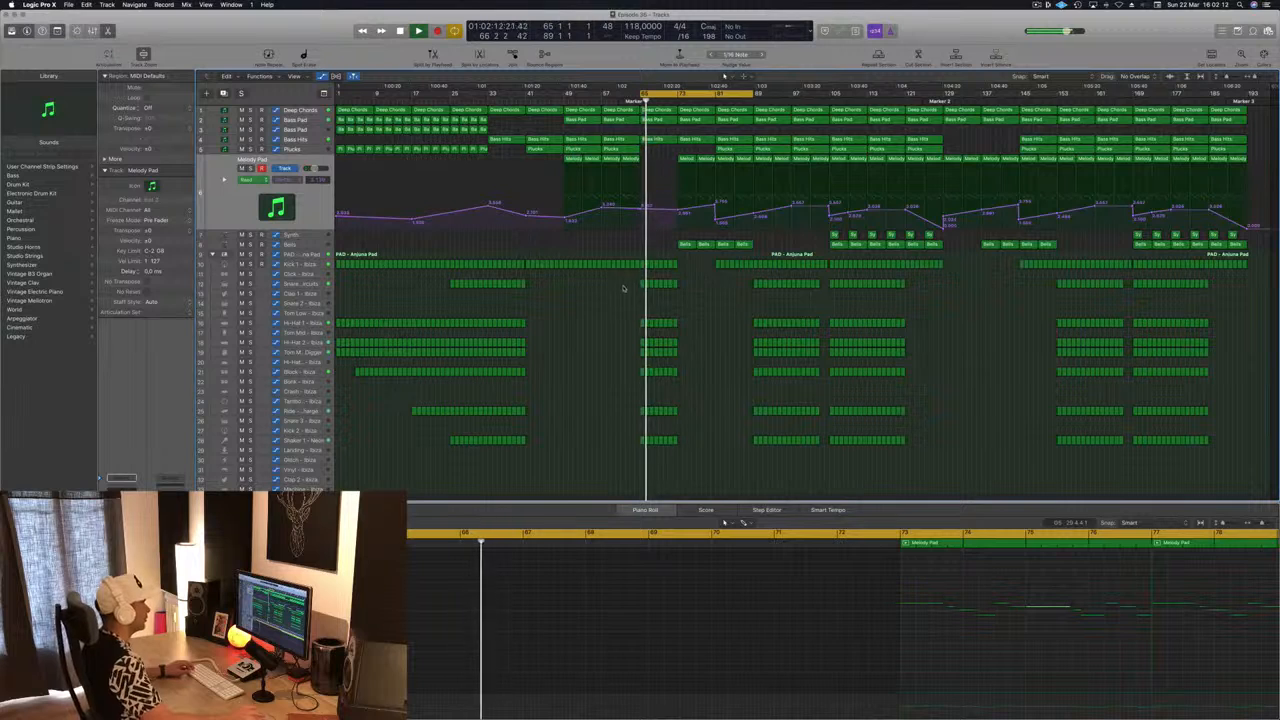
Step: Copy the percussion regions from bar 65 to bar 73, and copy the Plucks region from bar 81 to bar 65
drag(691, 496, 692, 496)
drag(642, 287, 682, 294)
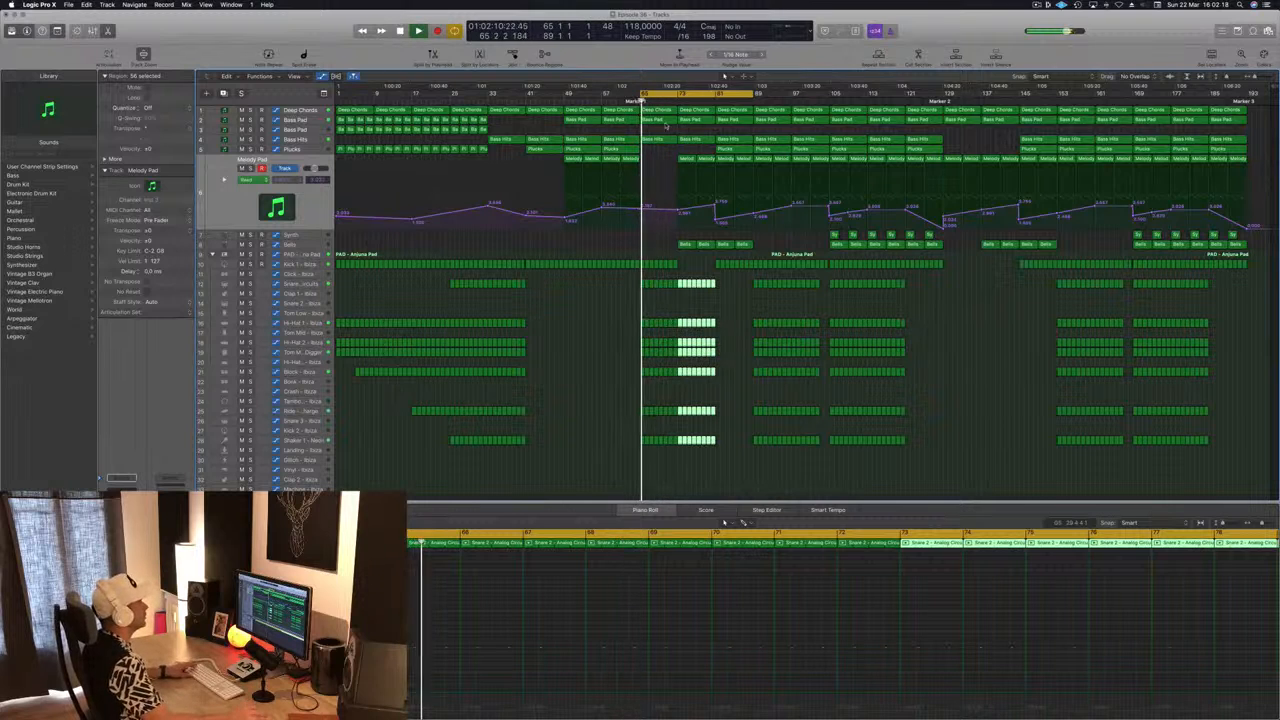
drag(748, 148, 668, 152)
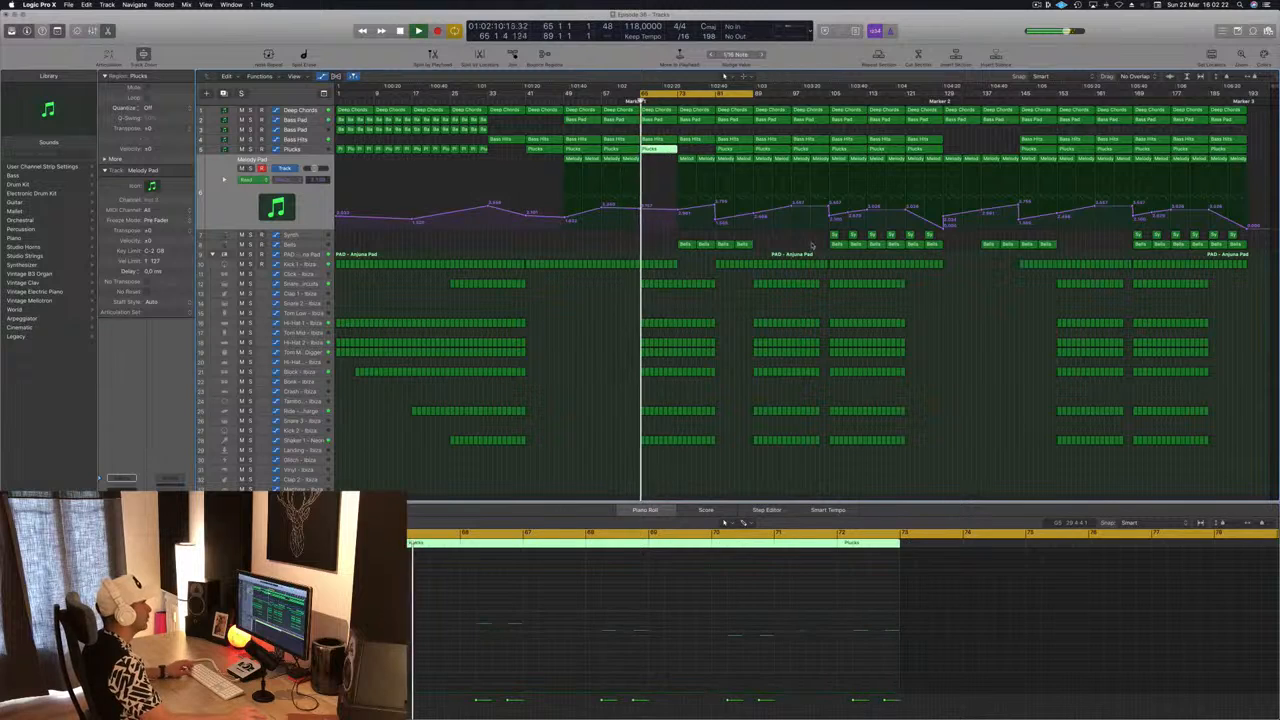
Step: Copy the first two Synth regions from bar 105 to bar 65
click(843, 236)
shift+click(851, 236)
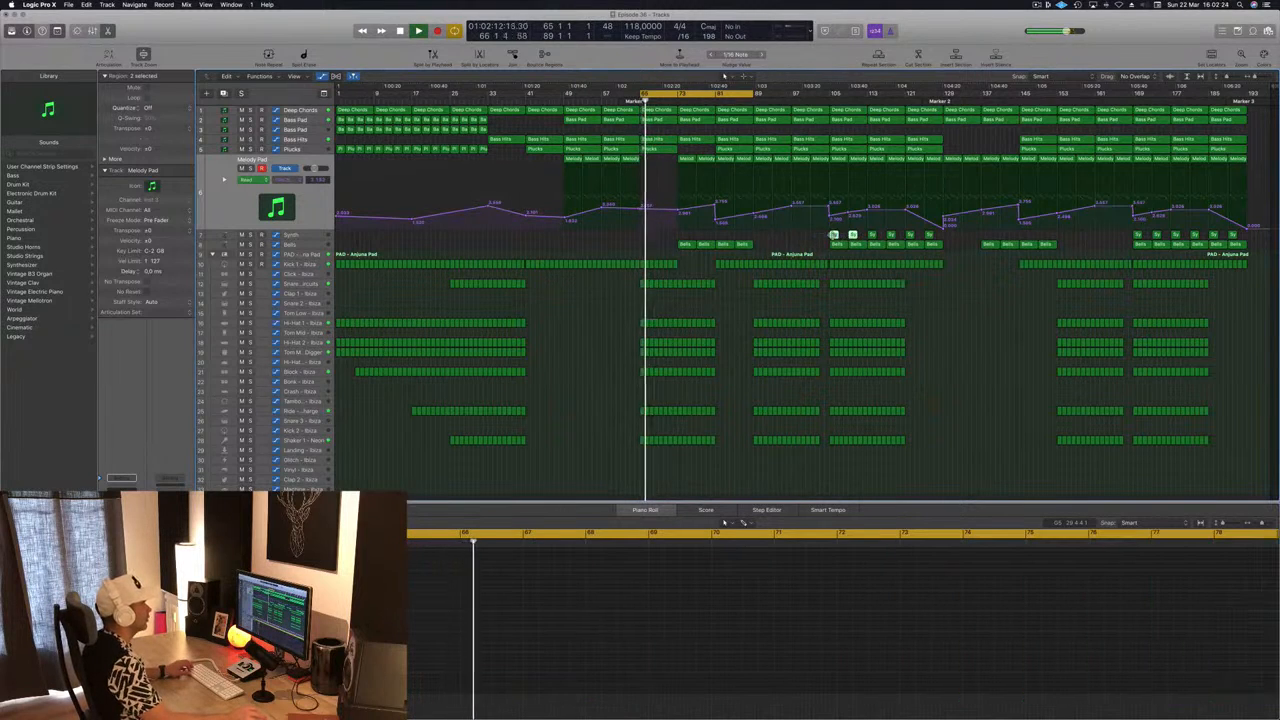
drag(834, 236, 645, 235)
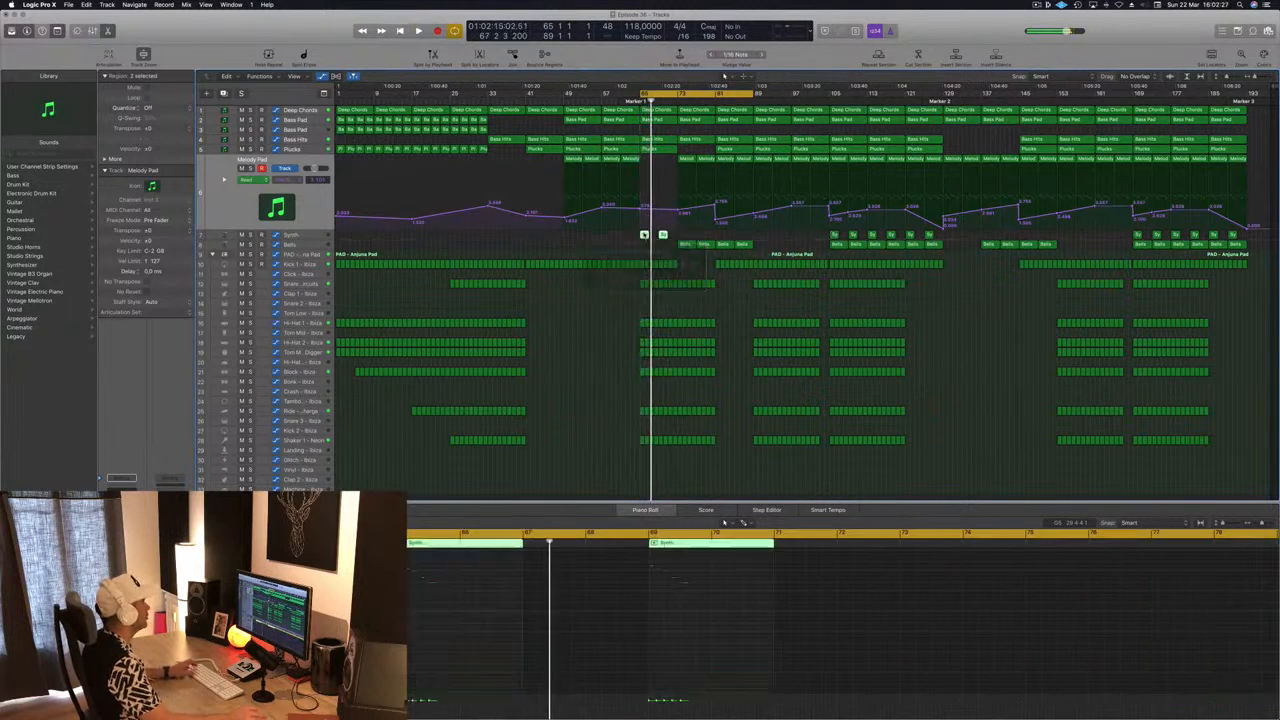
Step: Audition the Synth part from bar 65 and set the Synth track volume to -24.5 dB
click(292, 235)
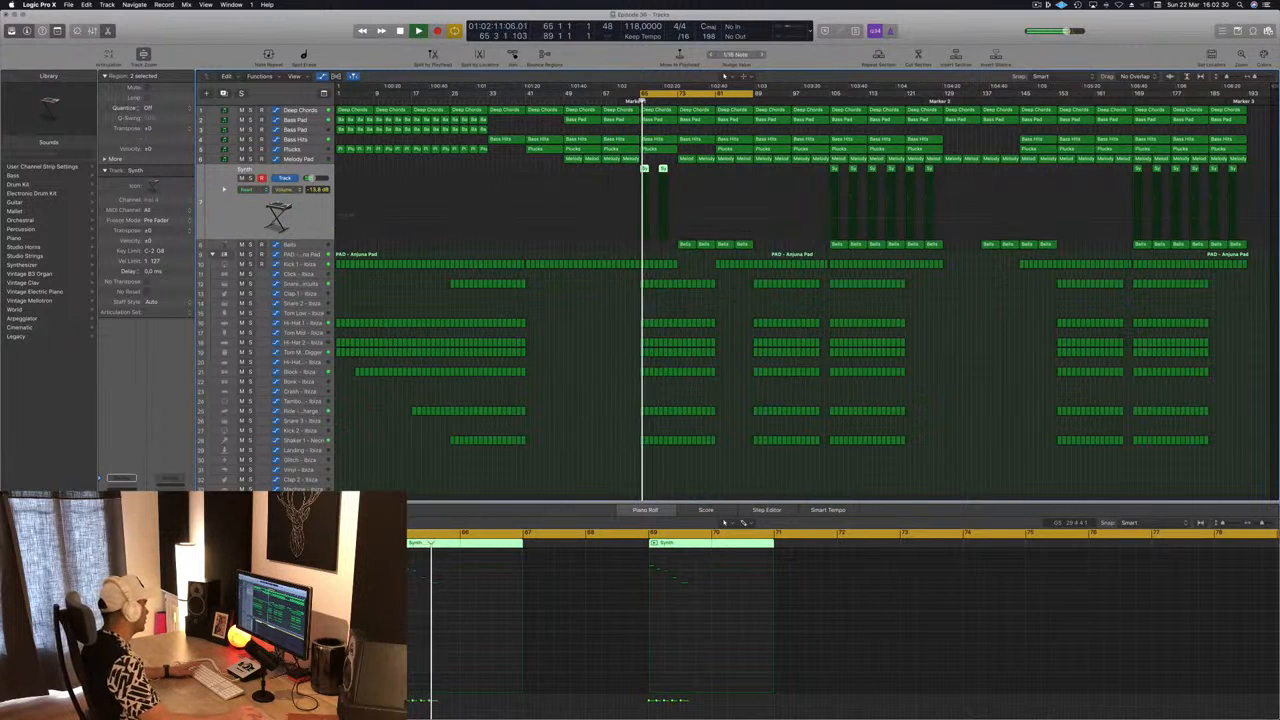
click(575, 416)
key(super+Right)
key(super+Right)
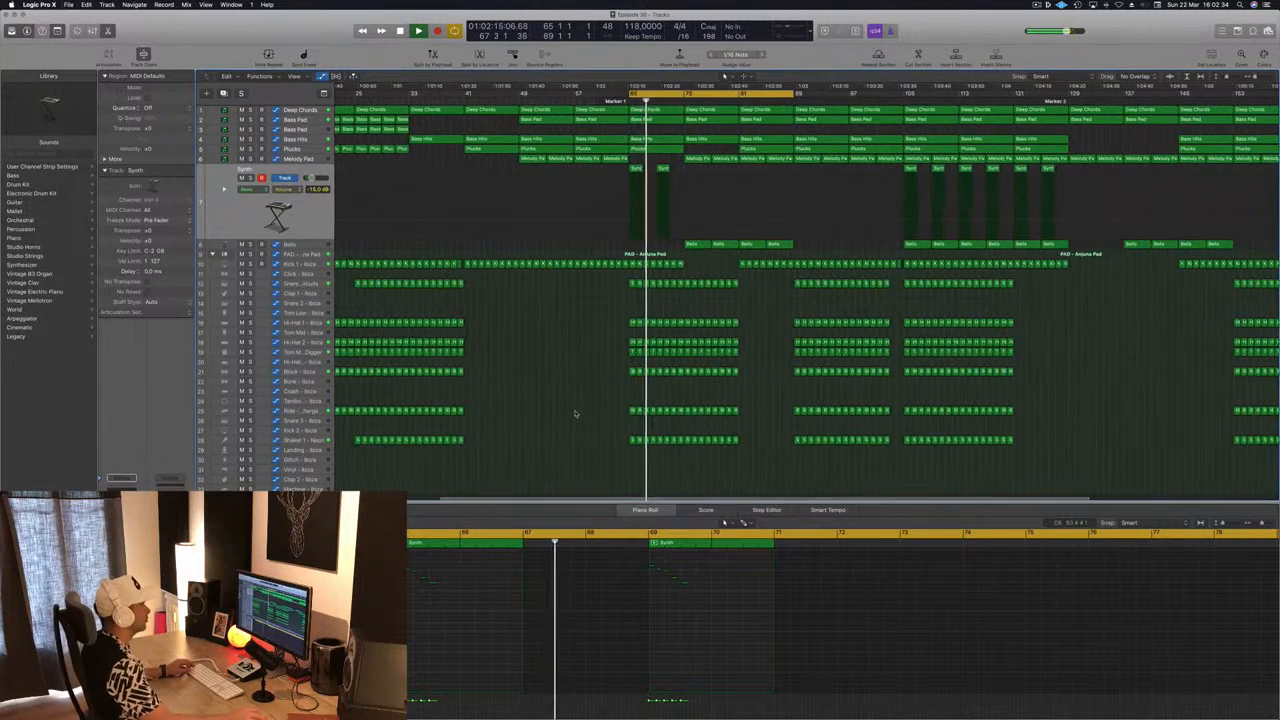
key(super+Left)
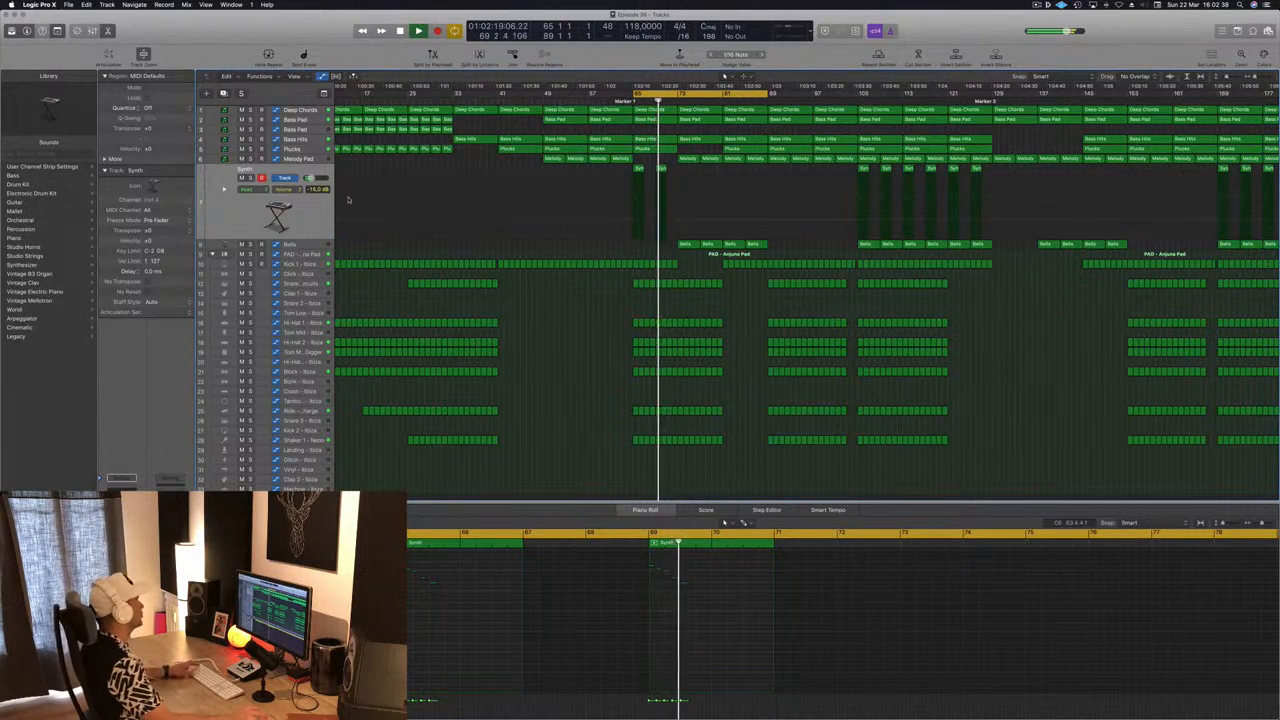
key(super+Left)
key(space)
key(space)
click(303, 203)
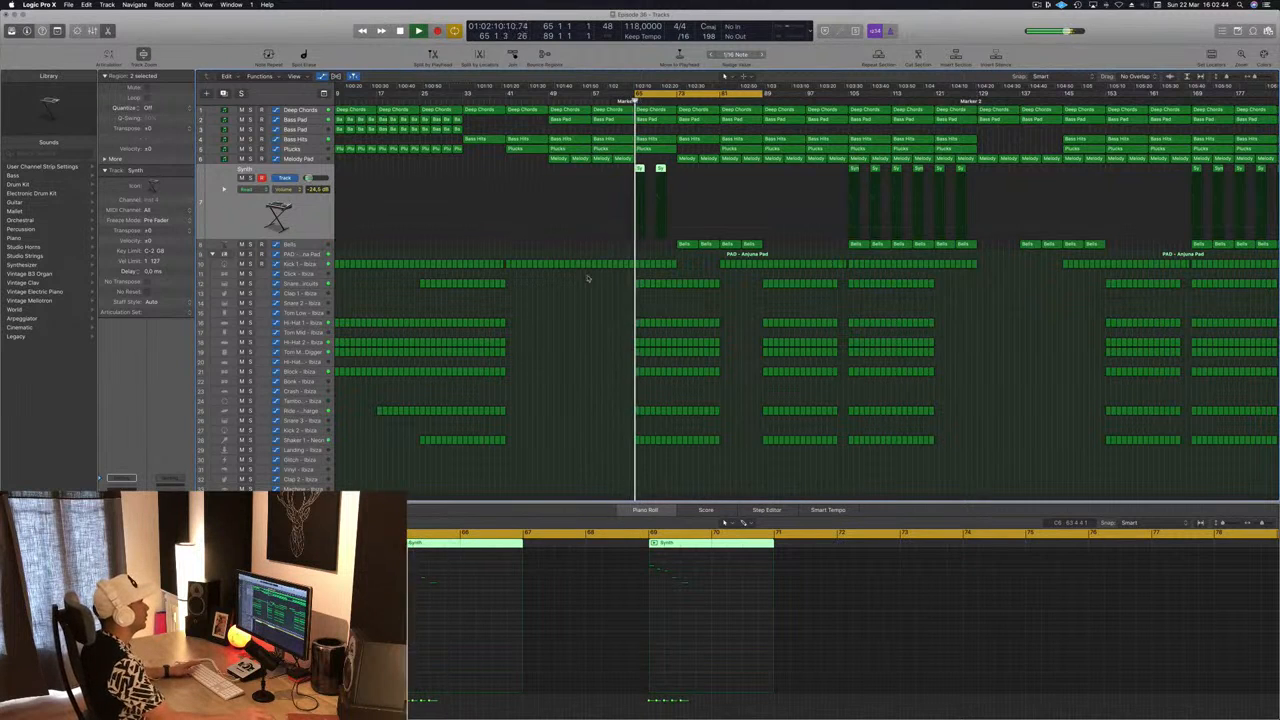
Step: Remove the two copied Synth regions at bar 65 and save the project
click(614, 184)
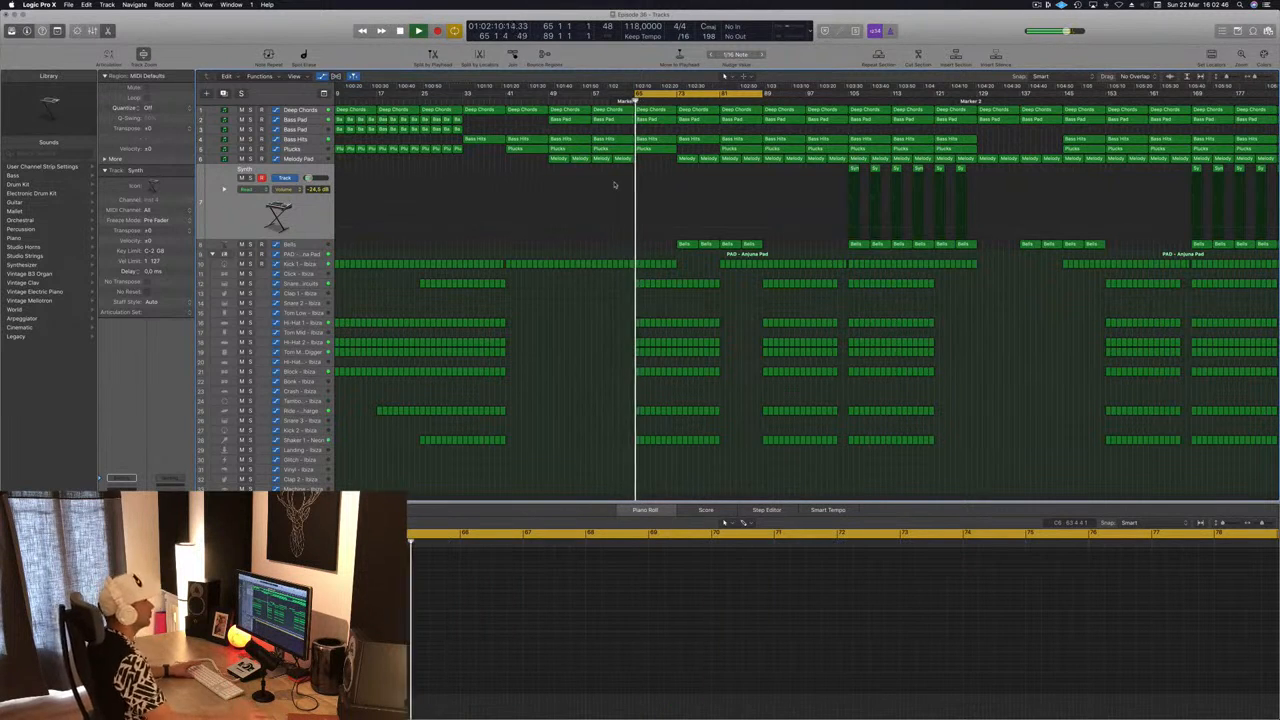
key(super+s)
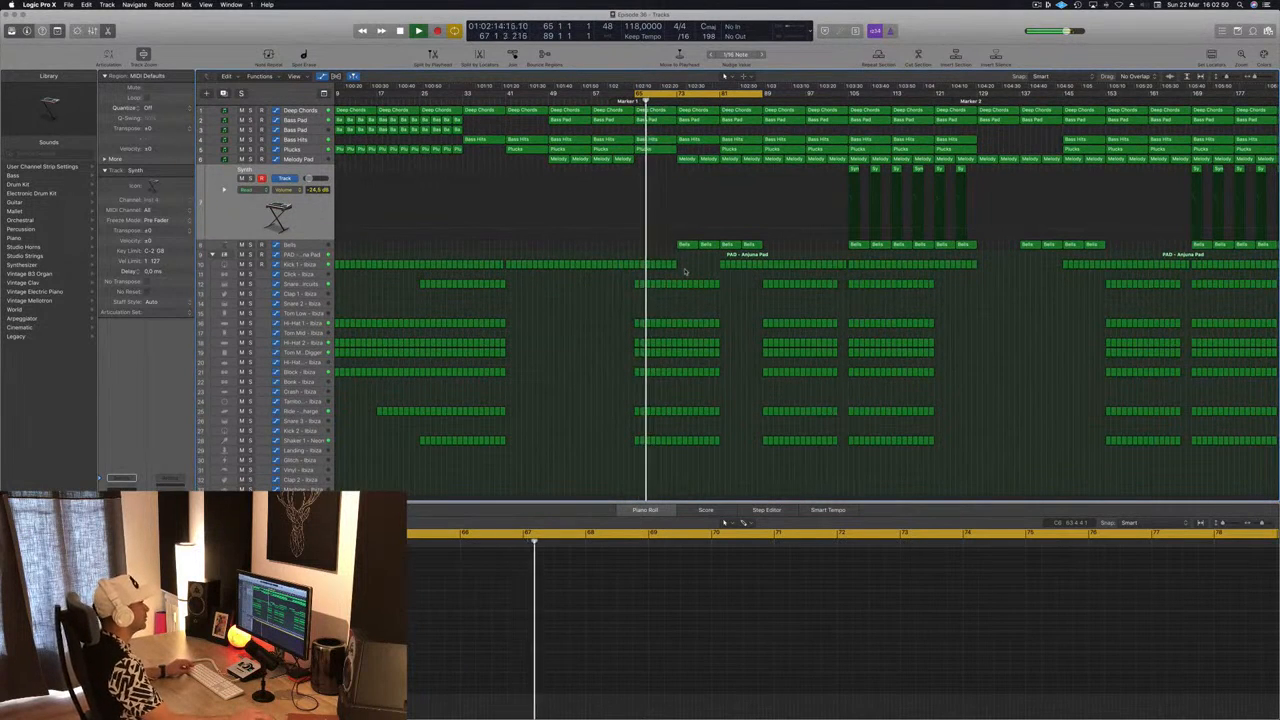
Step: Move the first Bells region from bar 73 to bar 65
click(682, 244)
drag(682, 244, 643, 250)
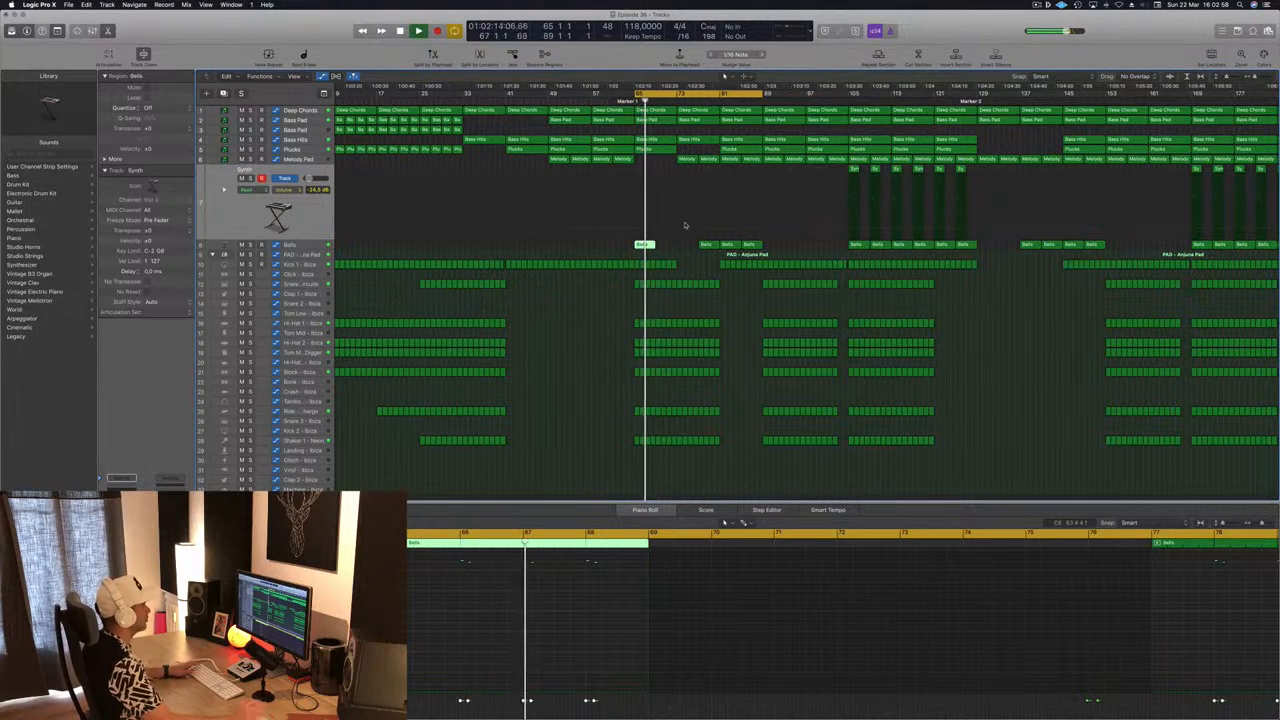
Step: Delete the three Bells regions between bars 77 and 89 and move the Bells region at bar 65 to bar 73
key(space)
drag(684, 245, 770, 248)
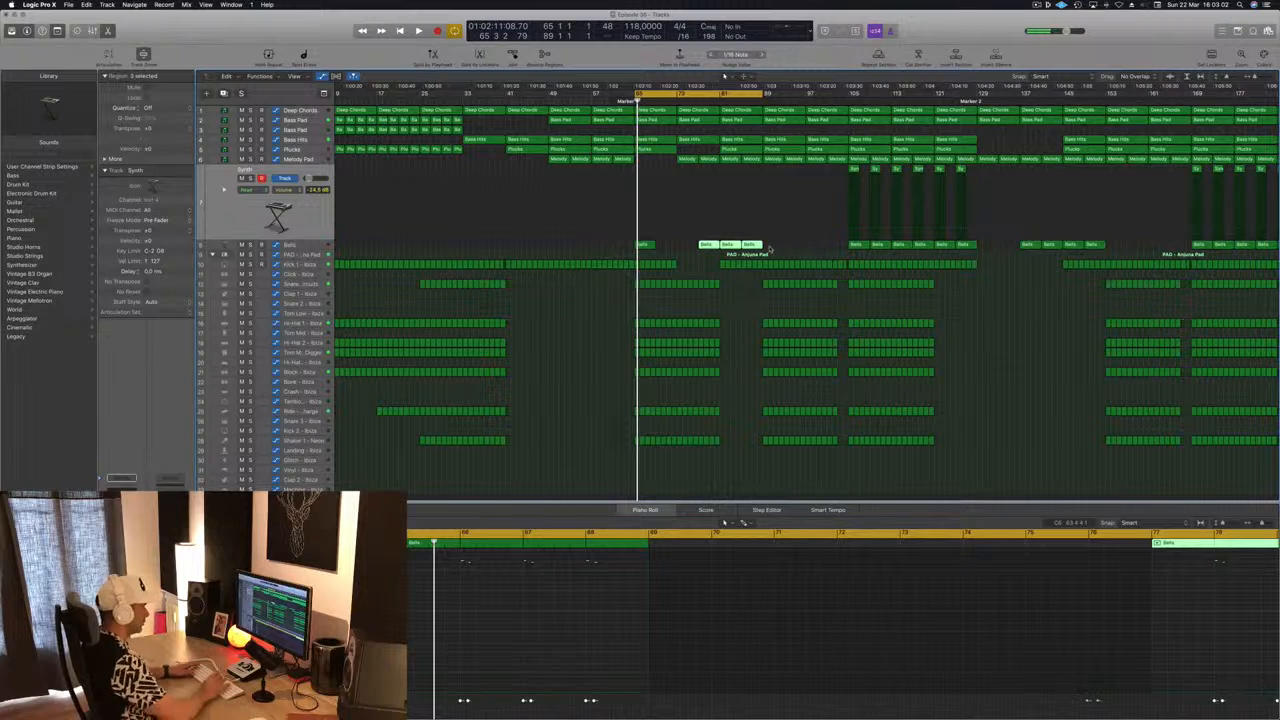
key(Delete)
drag(648, 245, 686, 247)
key(space)
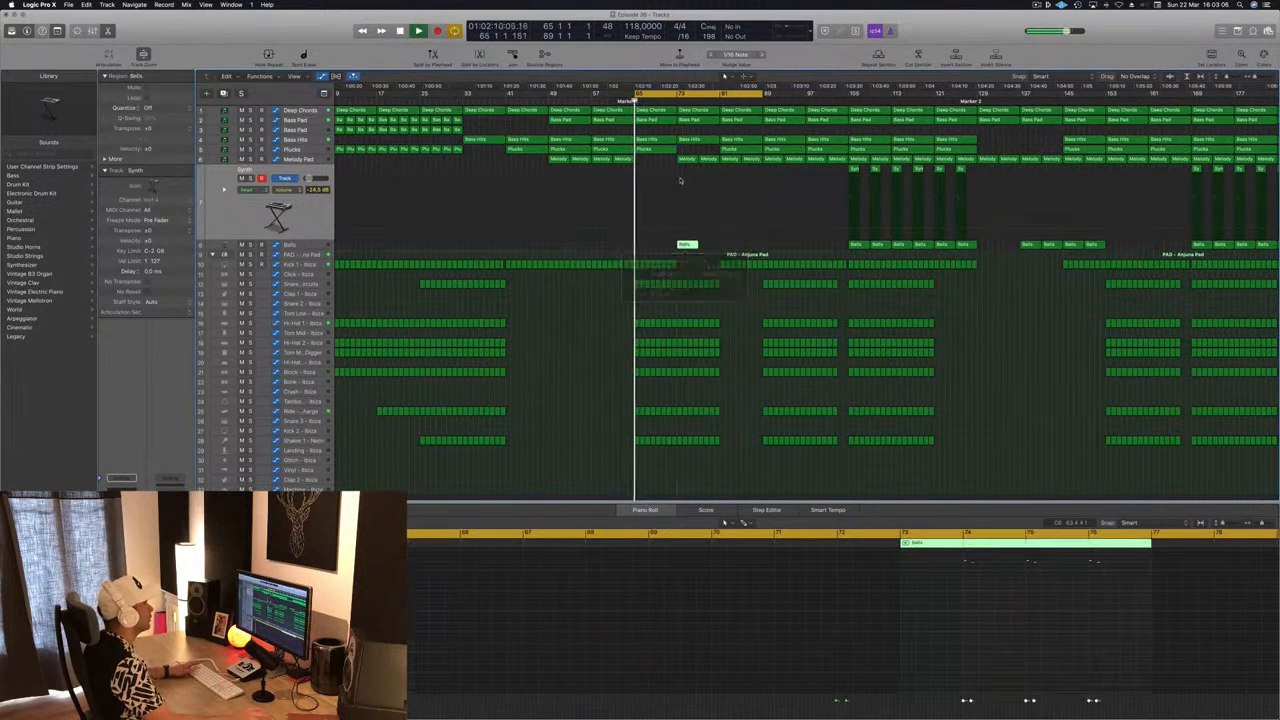
Step: Remove the Melody Pad regions from bar 73 to bar 81 and copy the Plucks region from bar 65 to bar 73
drag(661, 163, 713, 166)
click(665, 150)
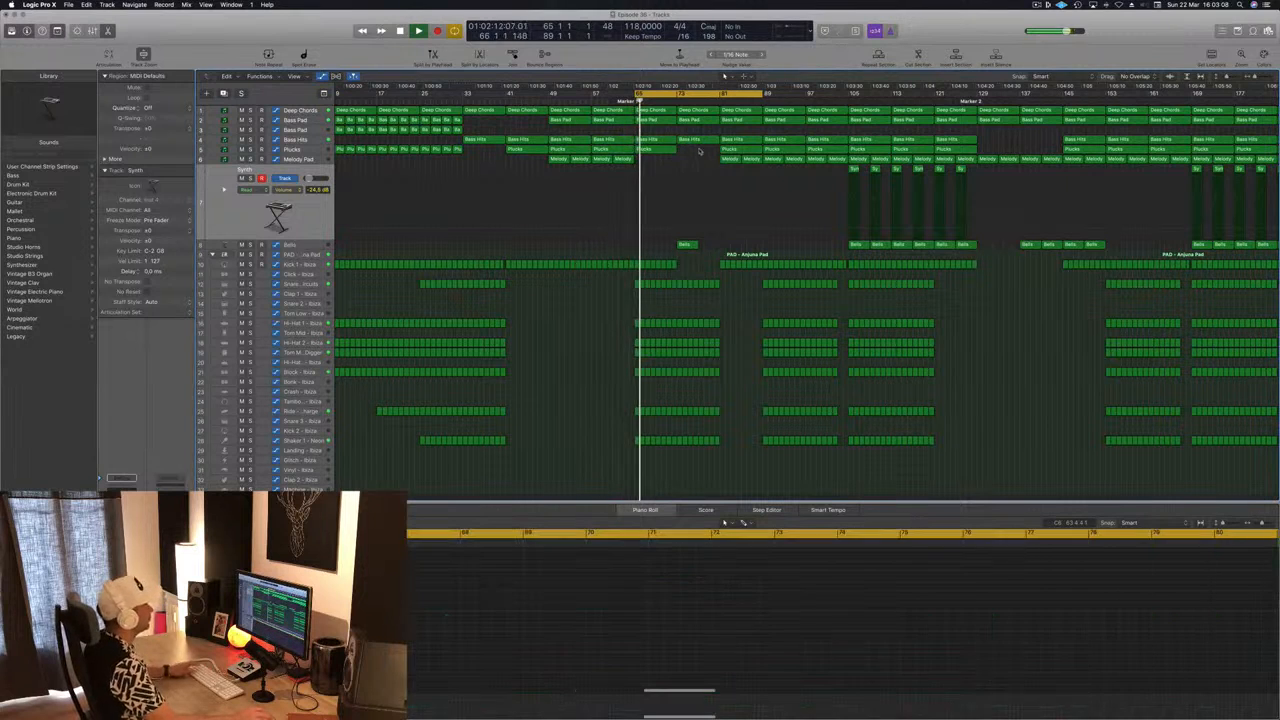
drag(645, 150, 688, 152)
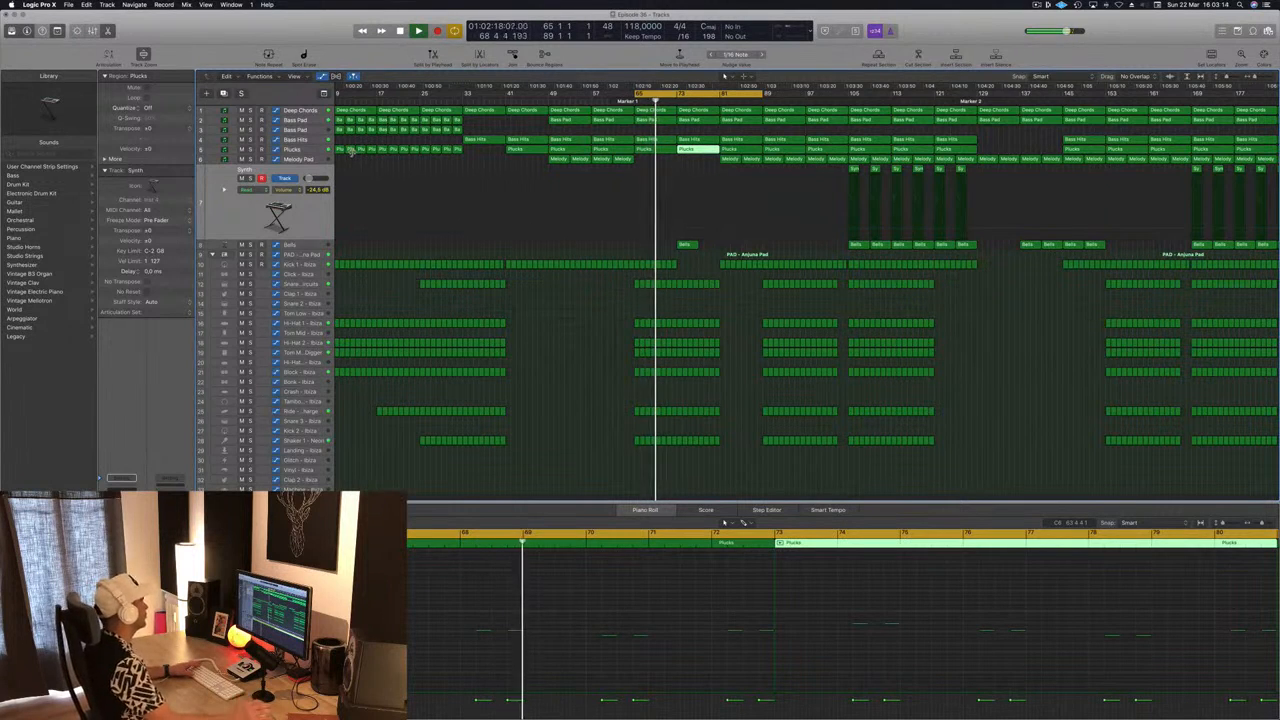
Step: Lower the filter cutoff automation point just before bar 73 on the Deep Chords track
click(292, 120)
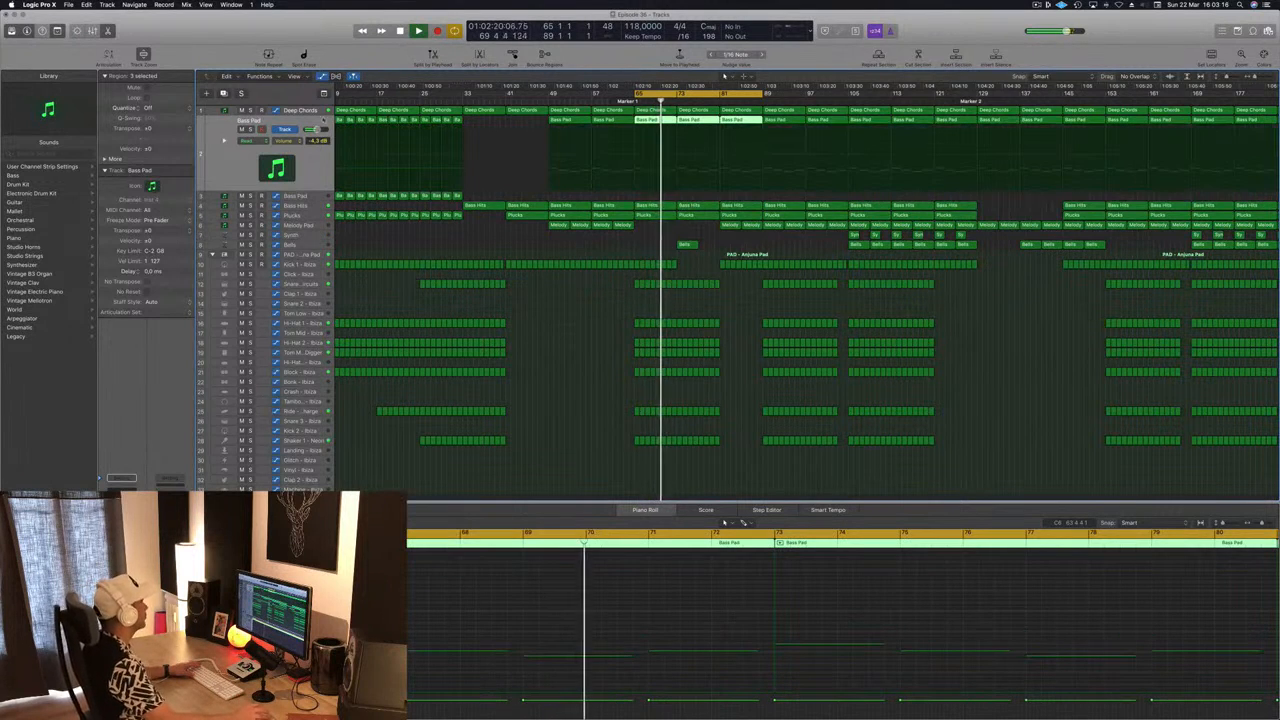
click(316, 110)
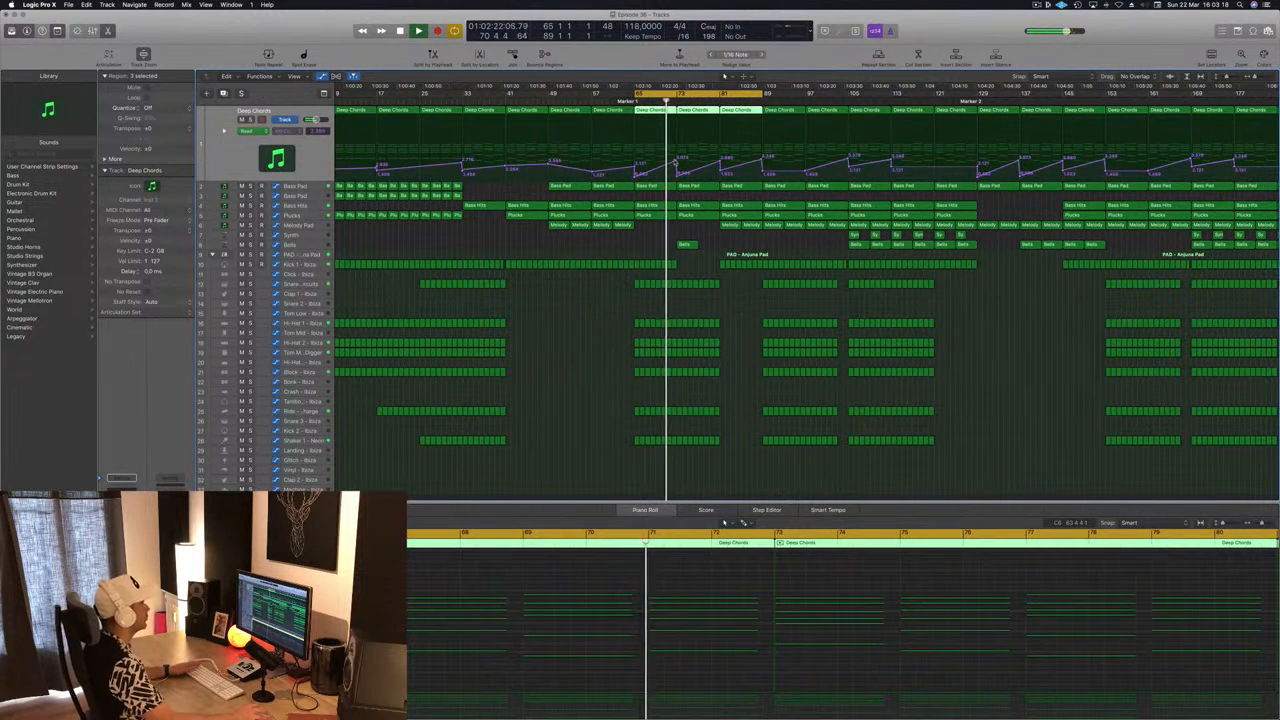
click(678, 161)
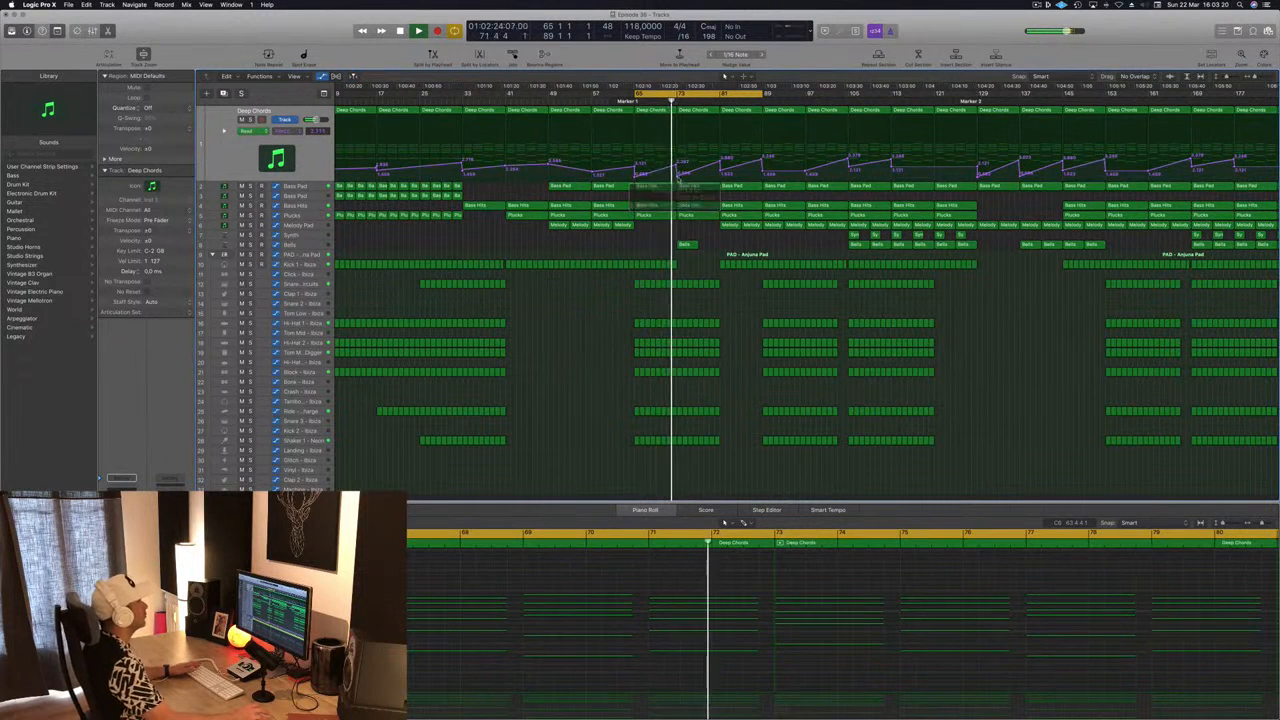
drag(678, 167, 679, 176)
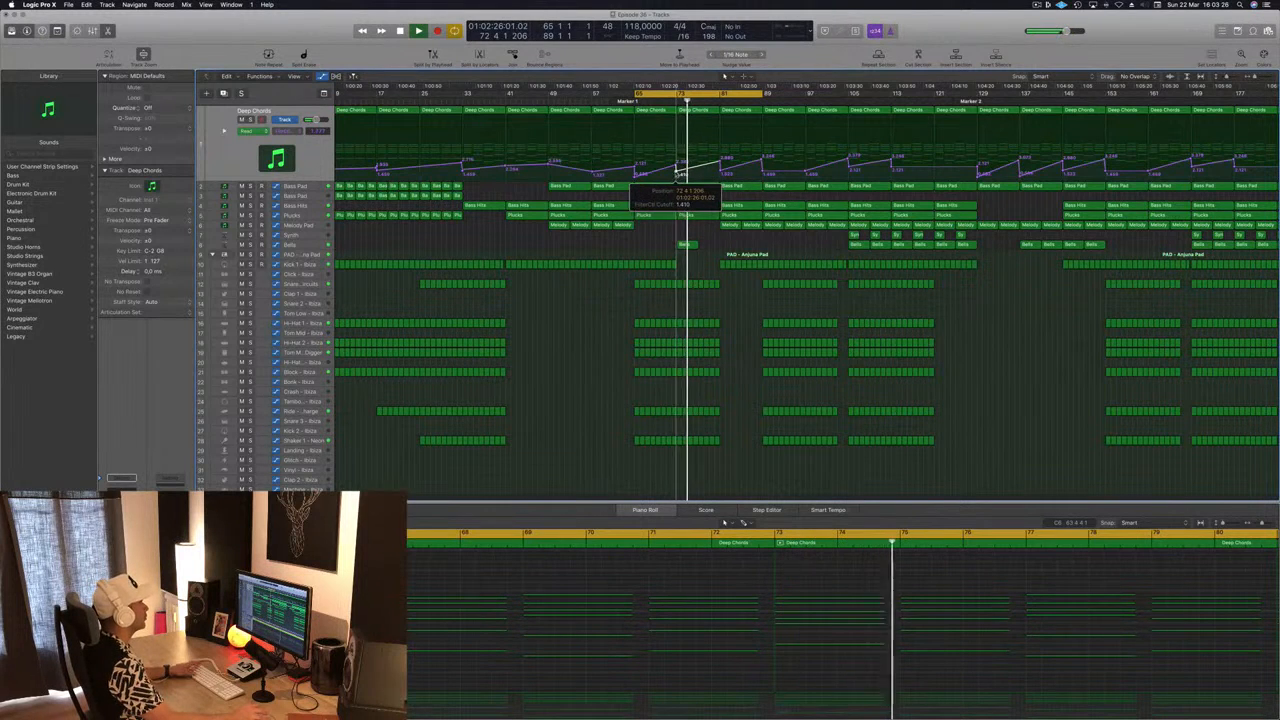
Step: Fill the Kick 1 gap from bar 73 to bar 81 with eight kick regions and replay from bar 65
key(space)
mouse_move(687, 256)
mouse_down()
mouse_move(637, 266)
mouse_move(682, 272)
mouse_up()
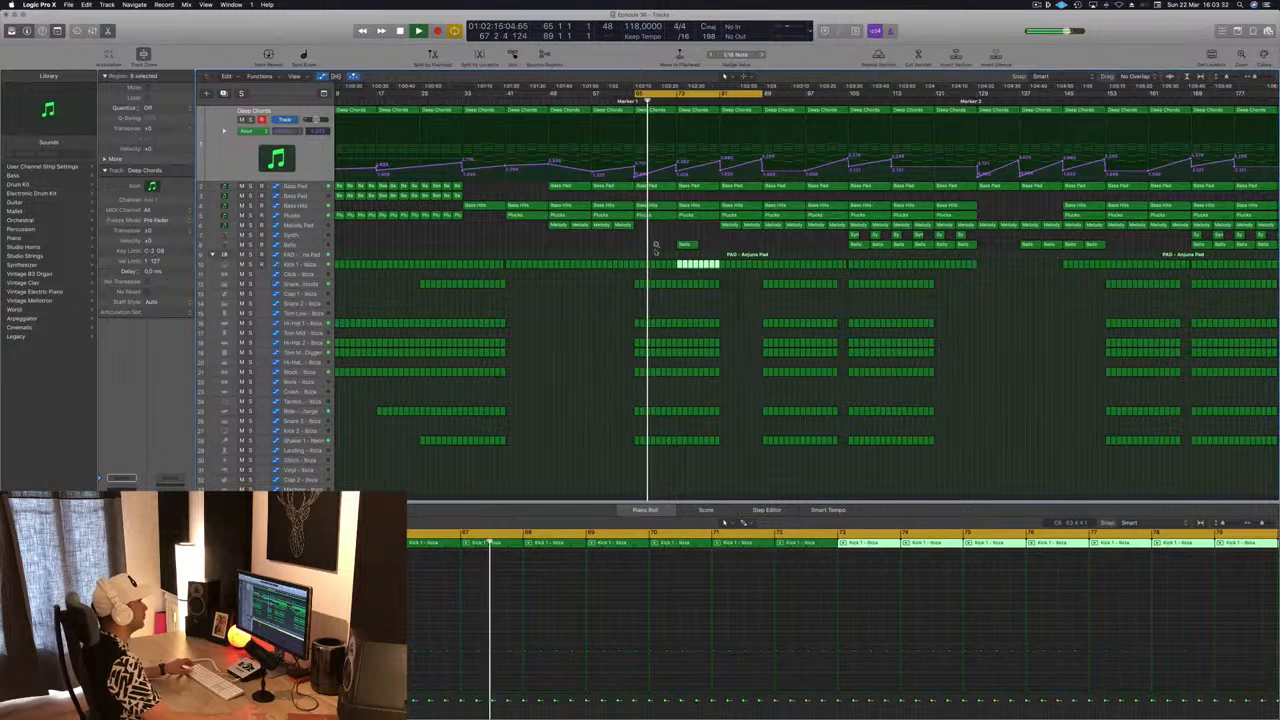
click(634, 99)
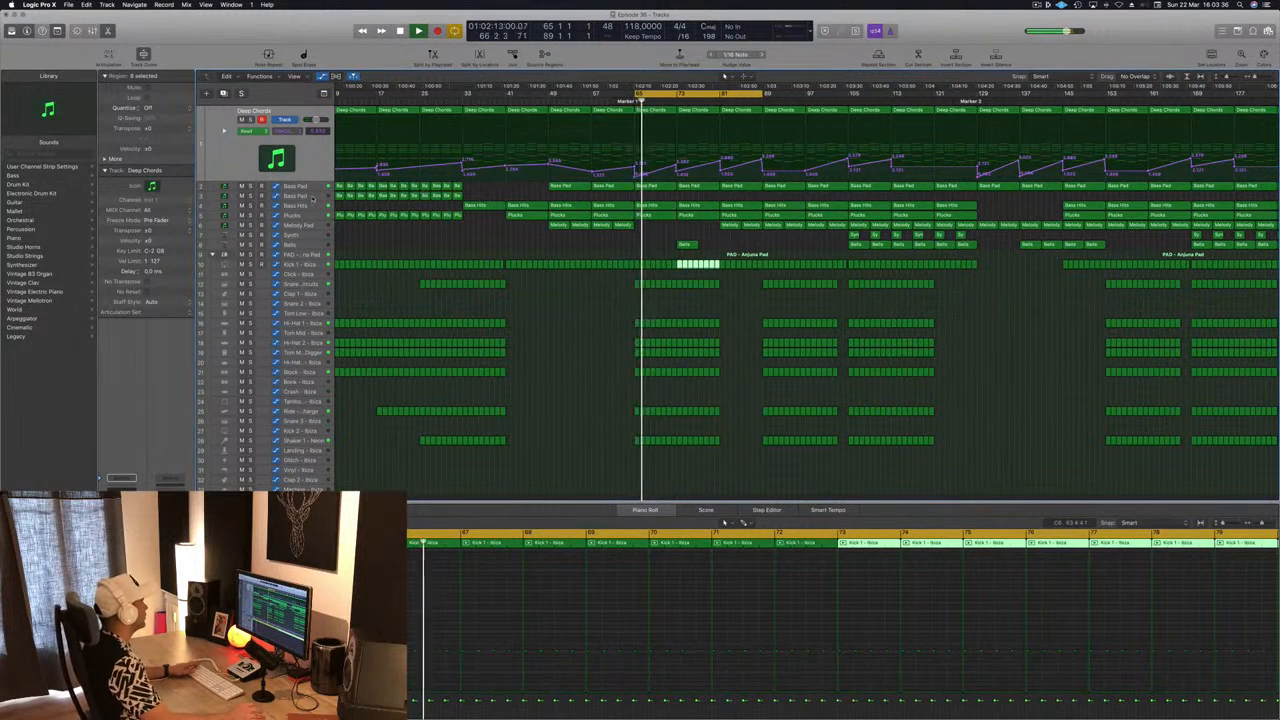
Step: Solo the Bass Hits track to hear it alone from bar 65 and release the solo
click(312, 206)
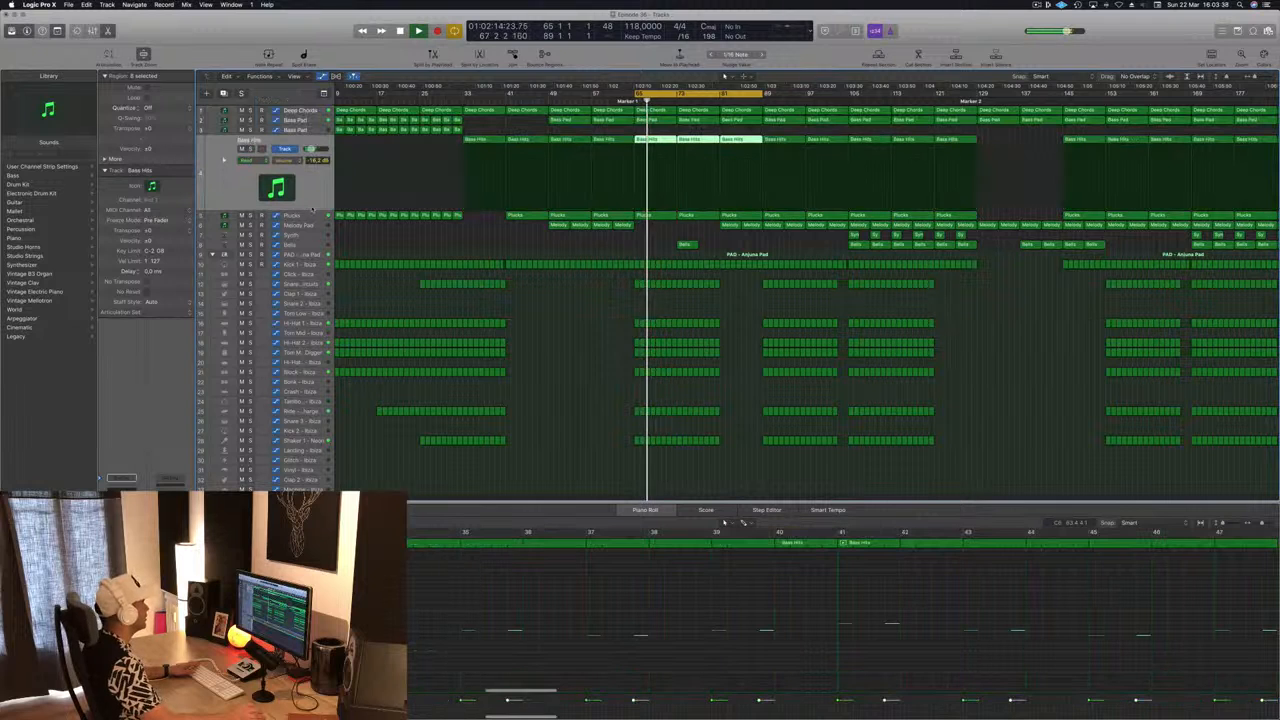
key(s)
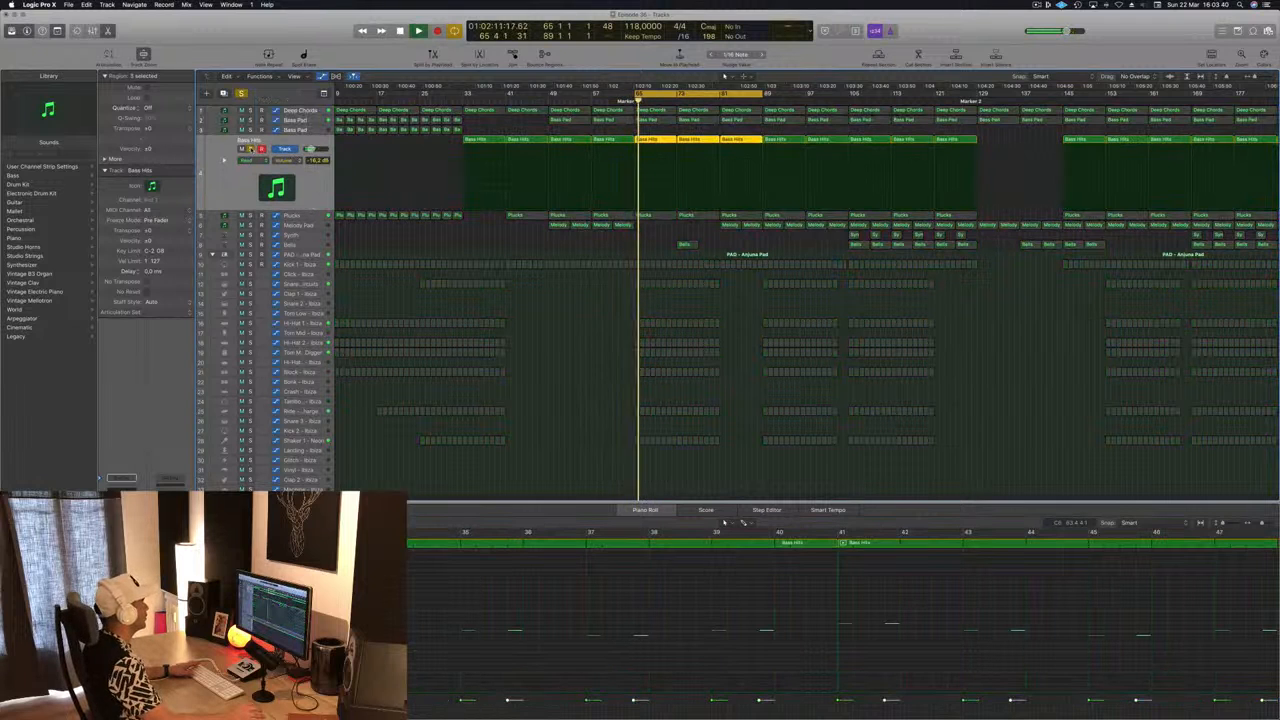
key(s)
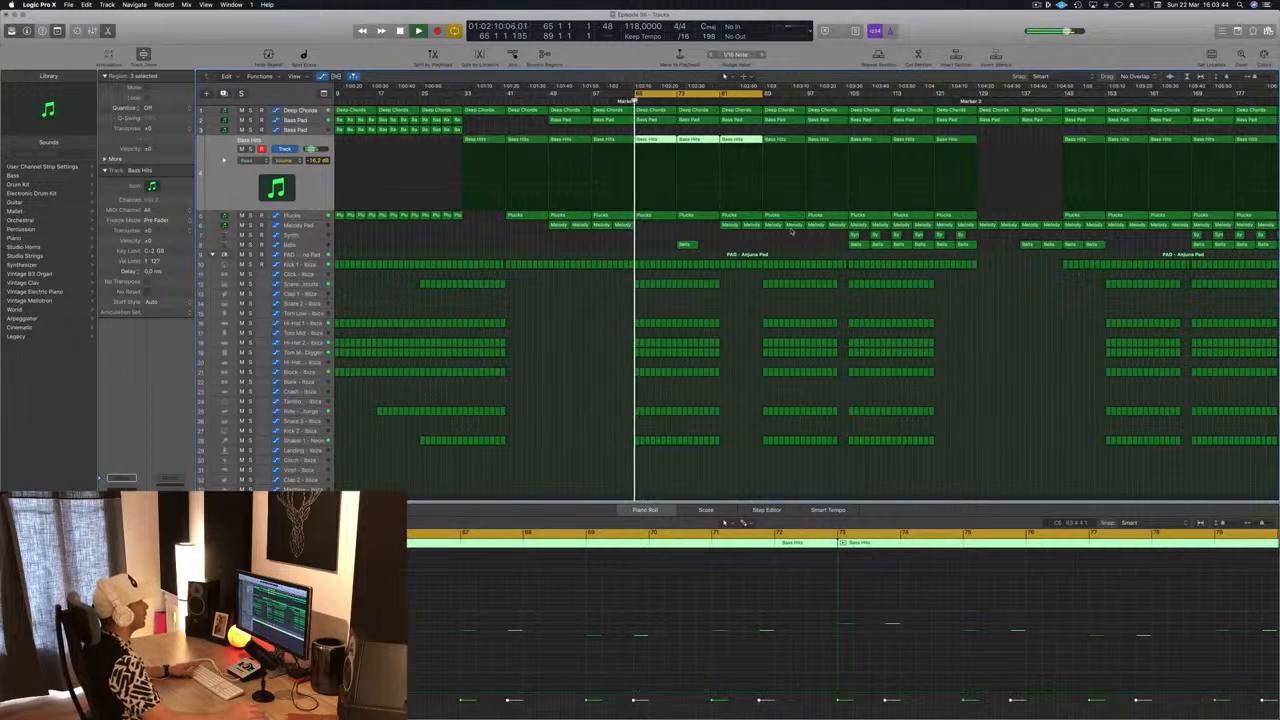
Step: Duplicate the Deep Chords track and copy its region at bar 65 onto the duplicate
click(297, 110)
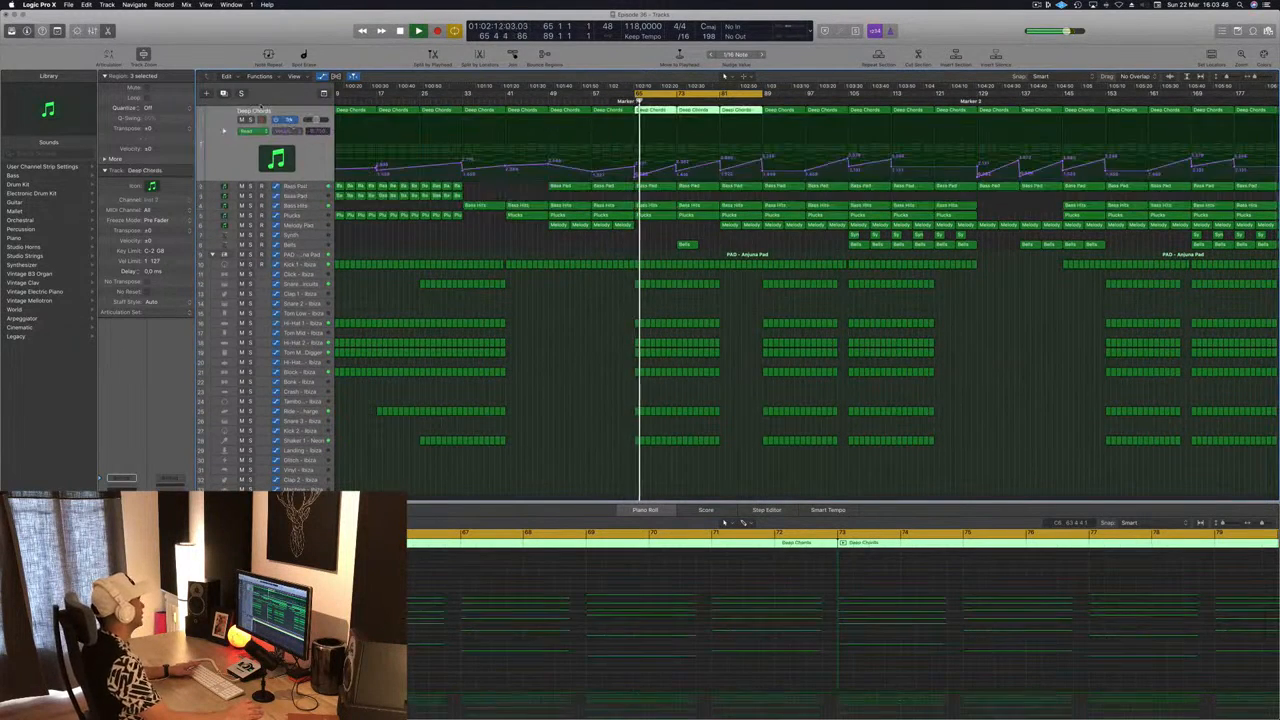
key(super+d)
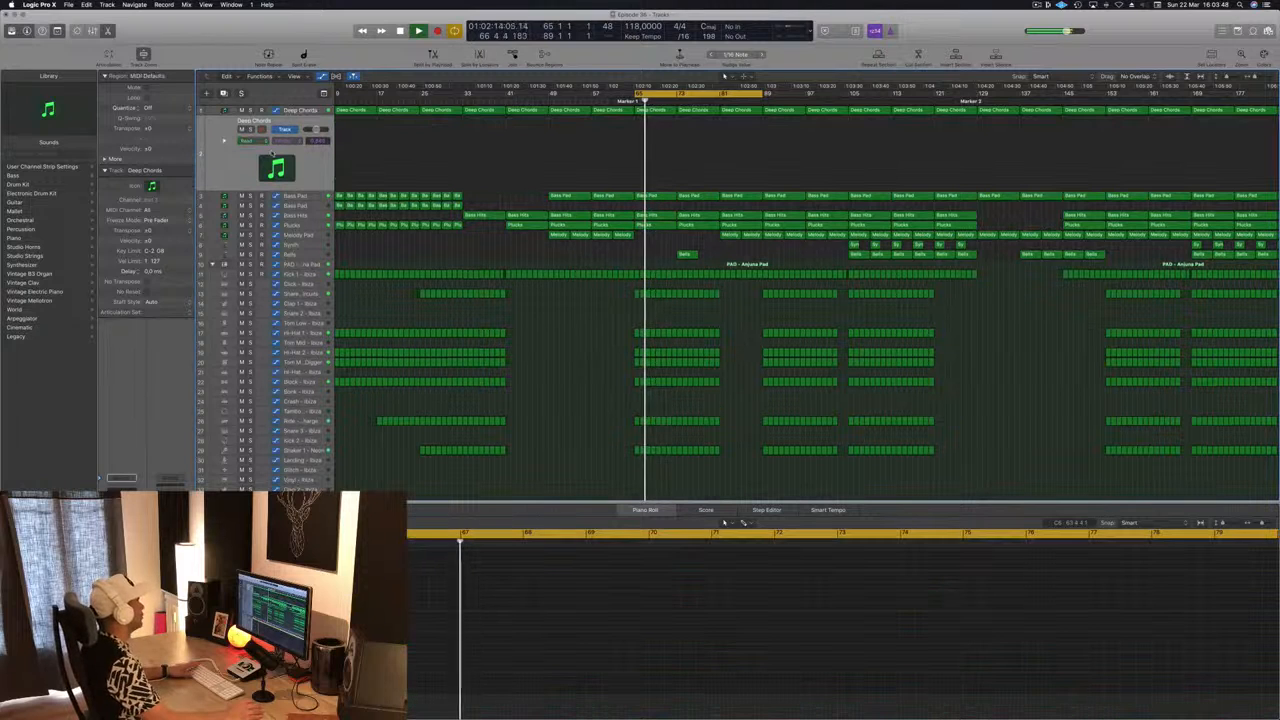
drag(662, 113, 662, 128)
scroll(532, 547, left, 2)
Step: Lengthen all chord notes in the copied Deep Chords region so each chord lasts until the following one, and play it back
key(space)
drag(345, 568, 779, 701)
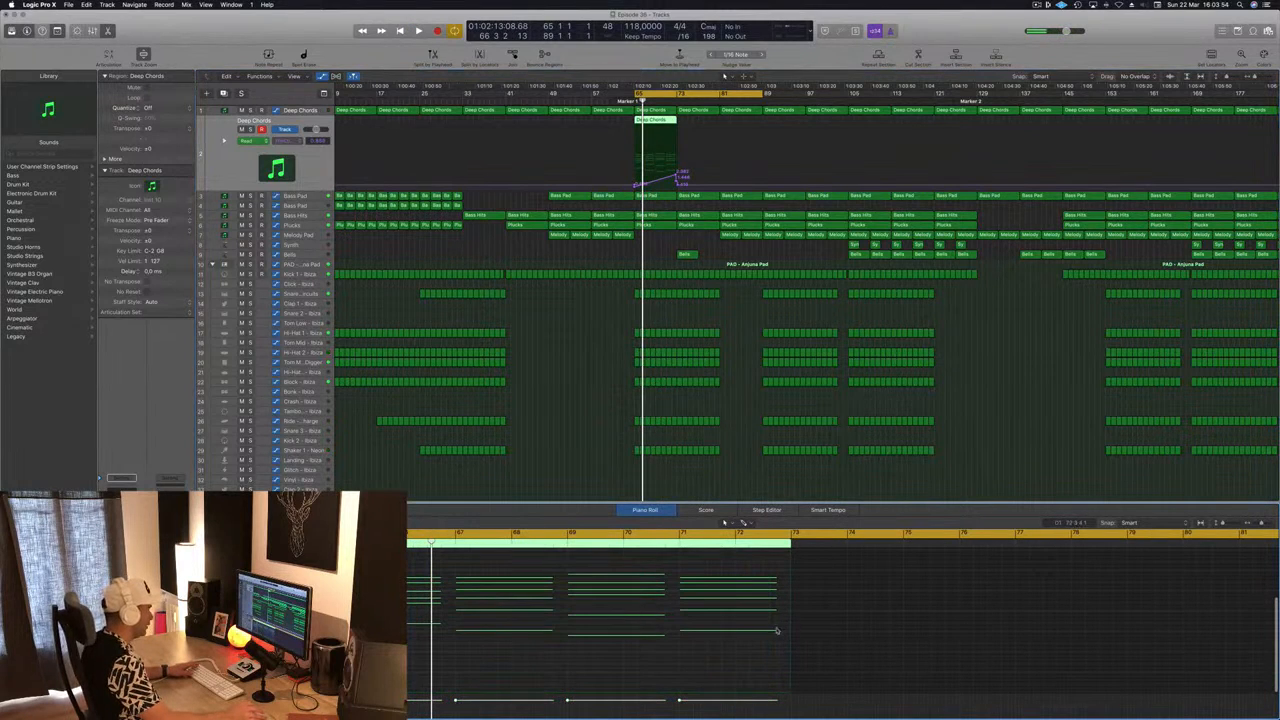
drag(776, 629, 790, 629)
key(space)
key(space)
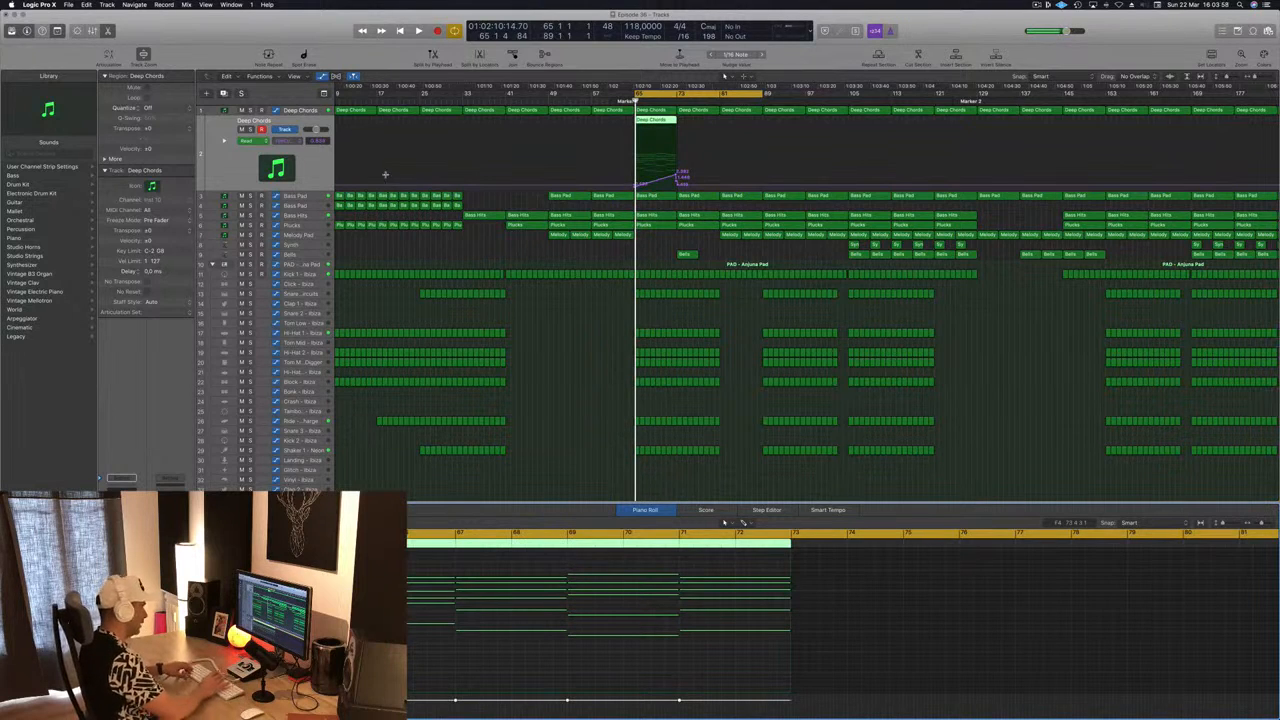
Step: Load Retro Synth and an Arpeggiator with their factory default settings on the duplicated Deep Chords track
click(121, 478)
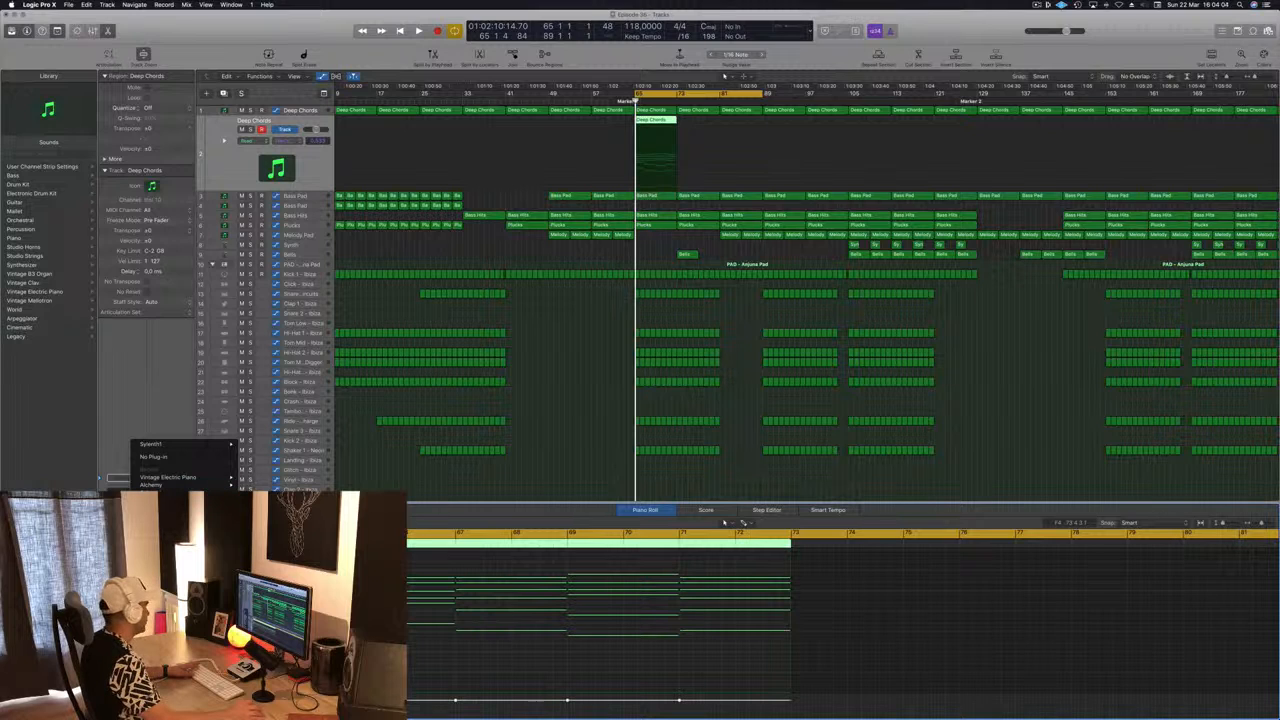
key(Escape)
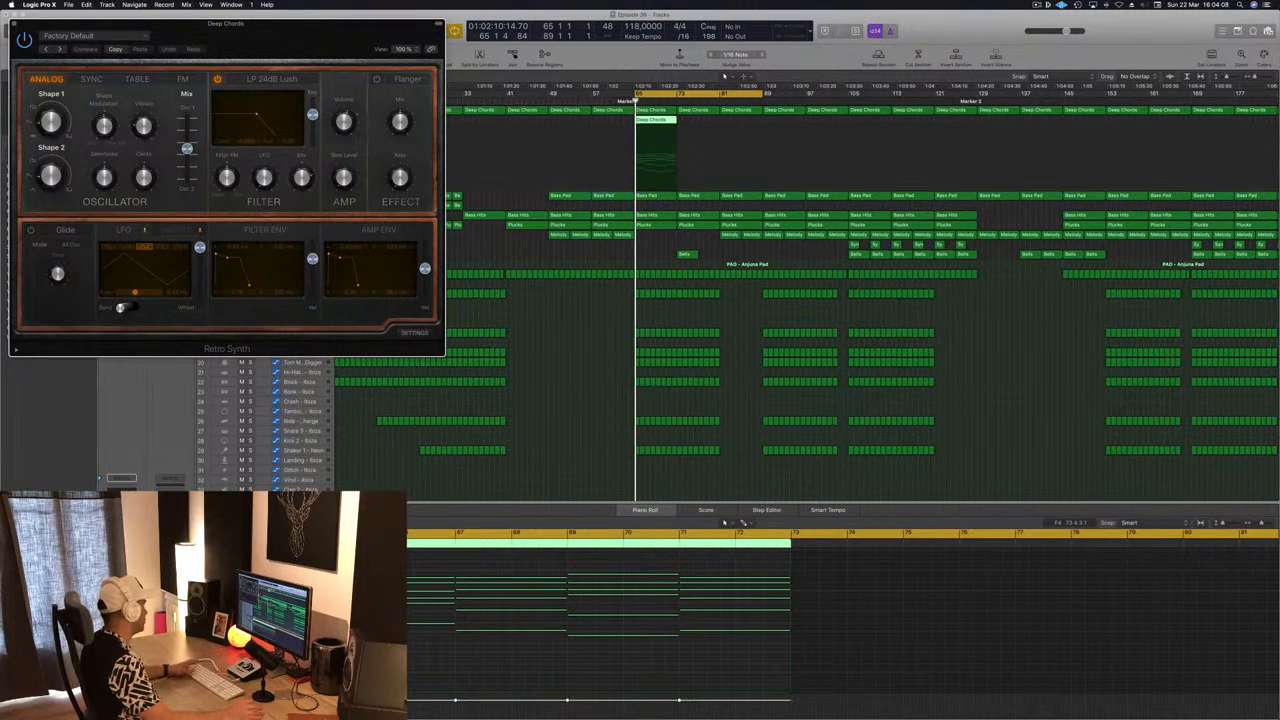
click(840, 572)
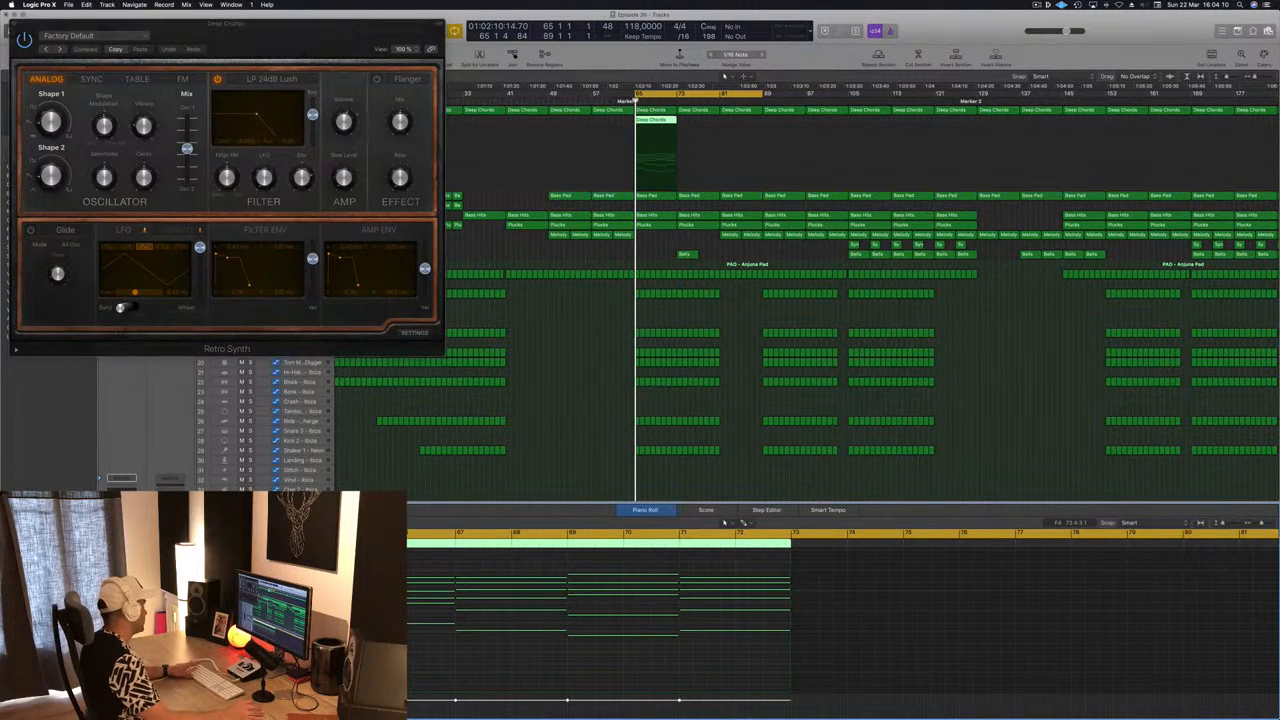
drag(347, 58, 1017, 250)
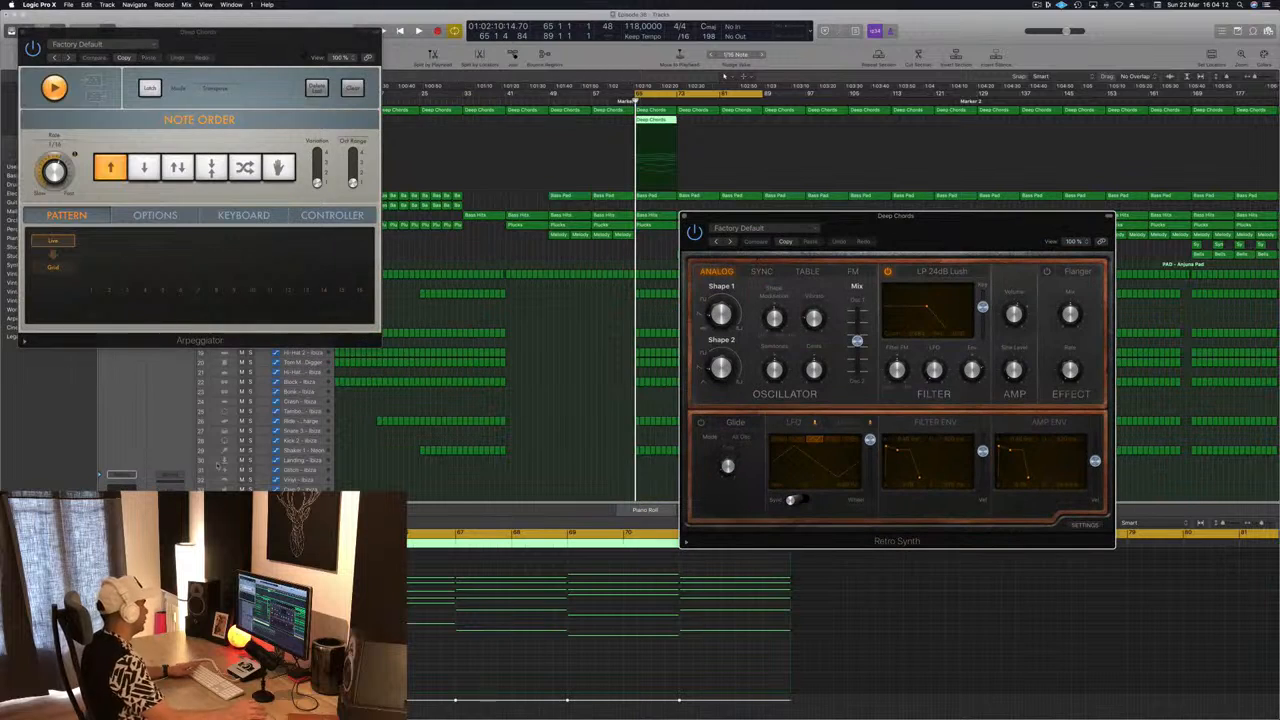
drag(156, 50, 842, 105)
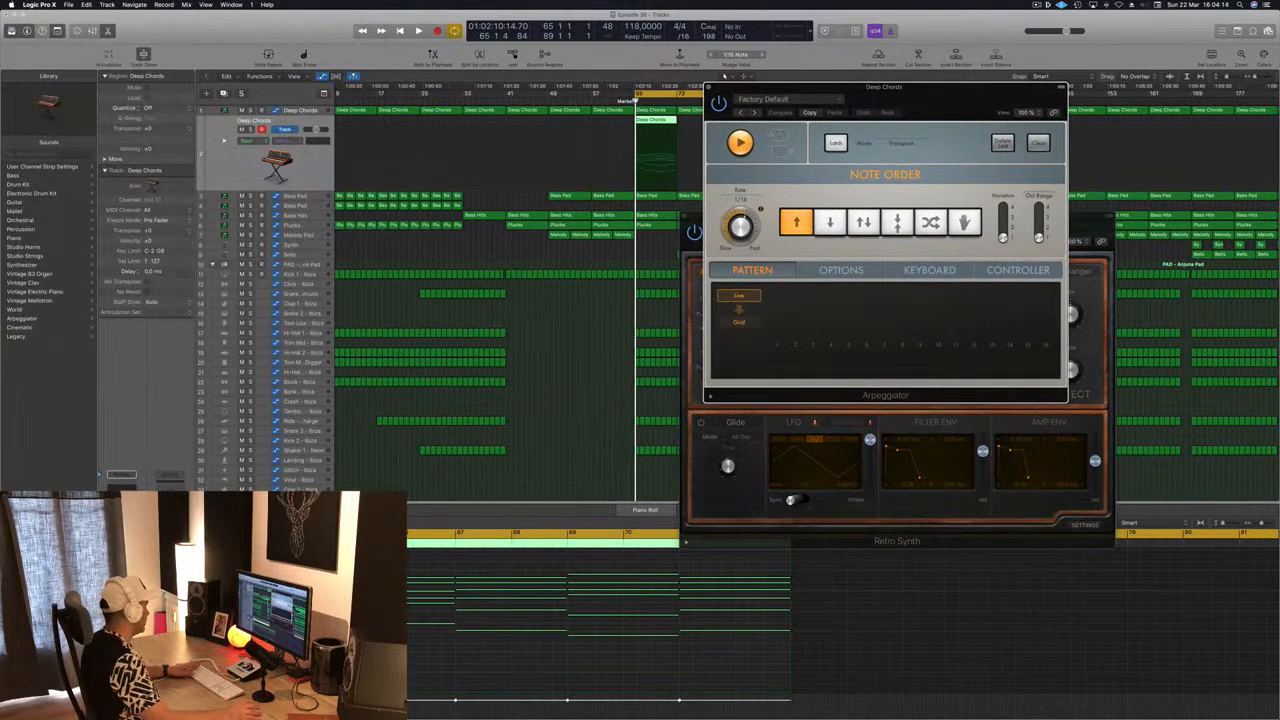
click(724, 75)
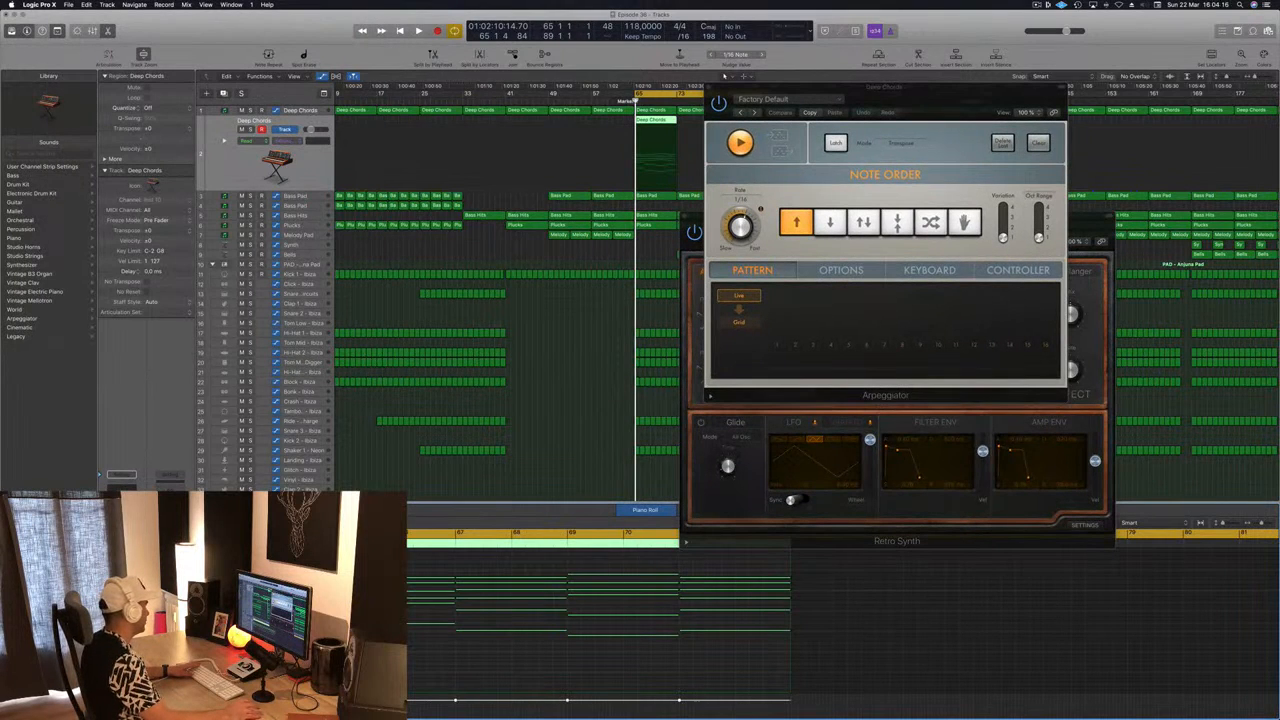
Step: Add a Channel EQ to the duplicated Deep Chords track with a 120 Hz low cut and a 380 Hz, 48 dB/Oct high cut
click(122, 500)
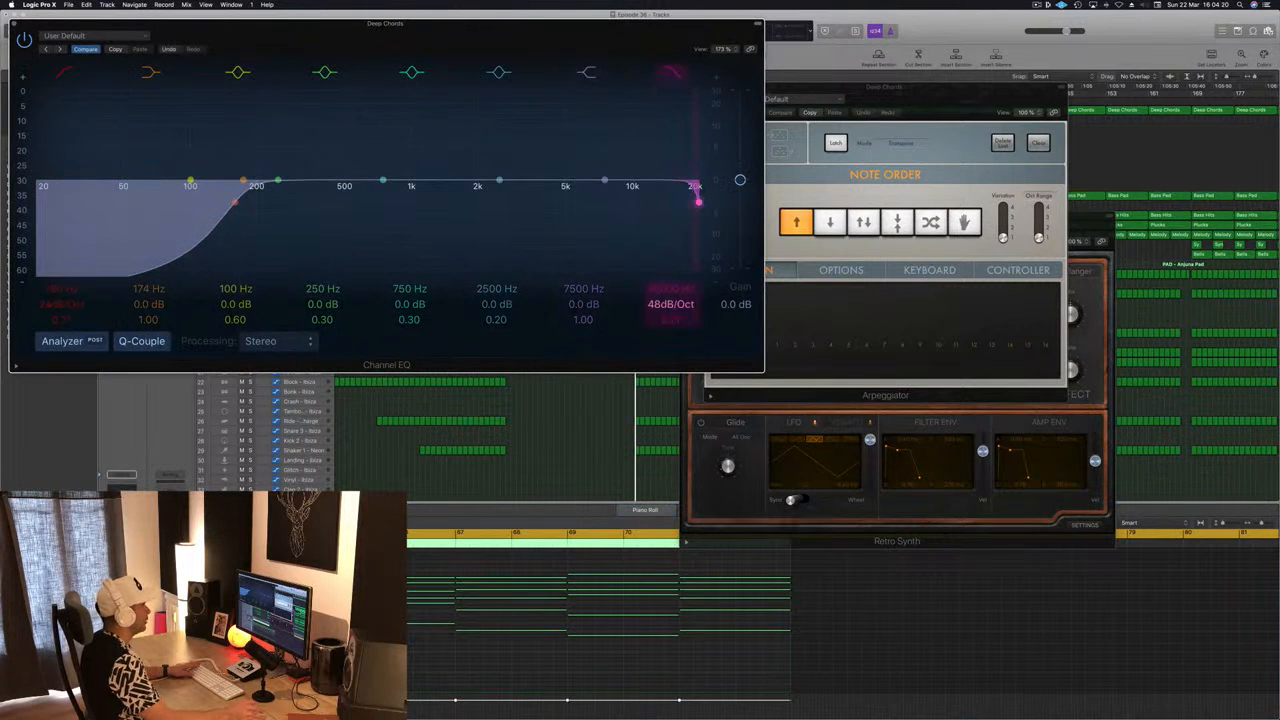
drag(671, 289, 671, 350)
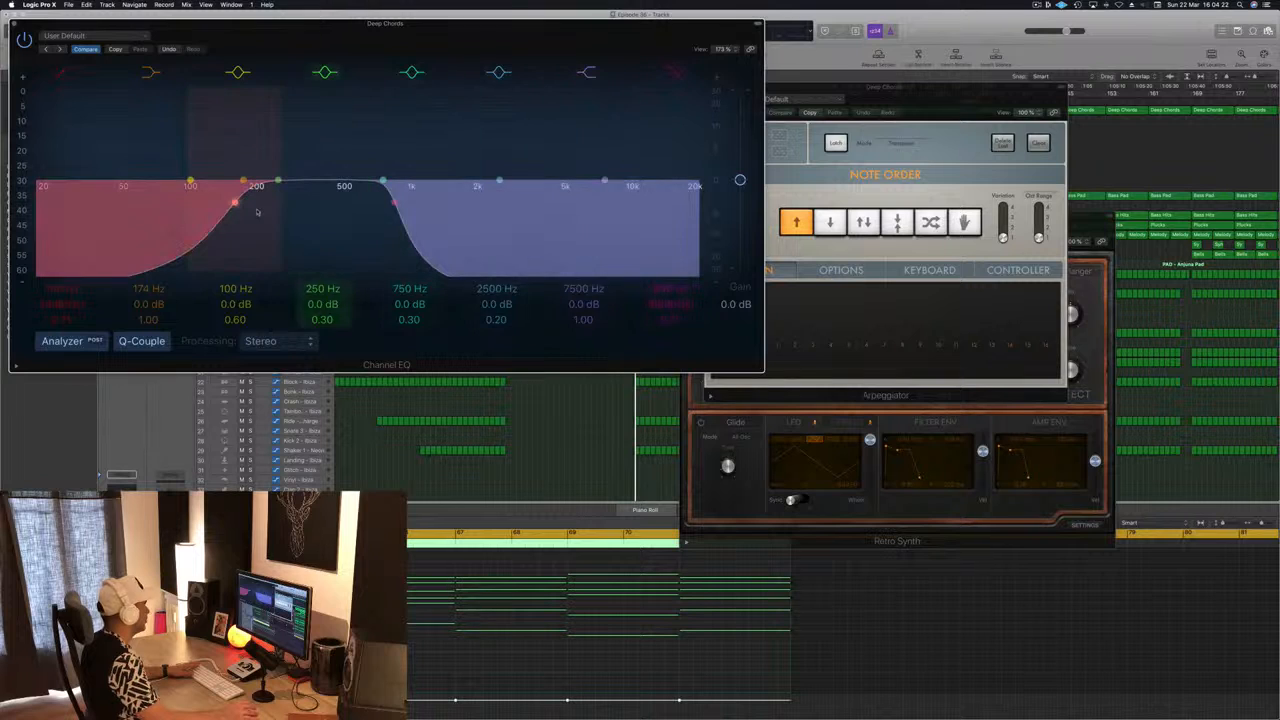
drag(395, 203, 320, 202)
key(space)
Step: Close the Arpeggiator window, move the Channel EQ window over the arrangement, and play the section from bar 65
drag(421, 26, 676, 187)
drag(910, 89, 787, 130)
click(589, 134)
drag(566, 194, 738, 181)
key(space)
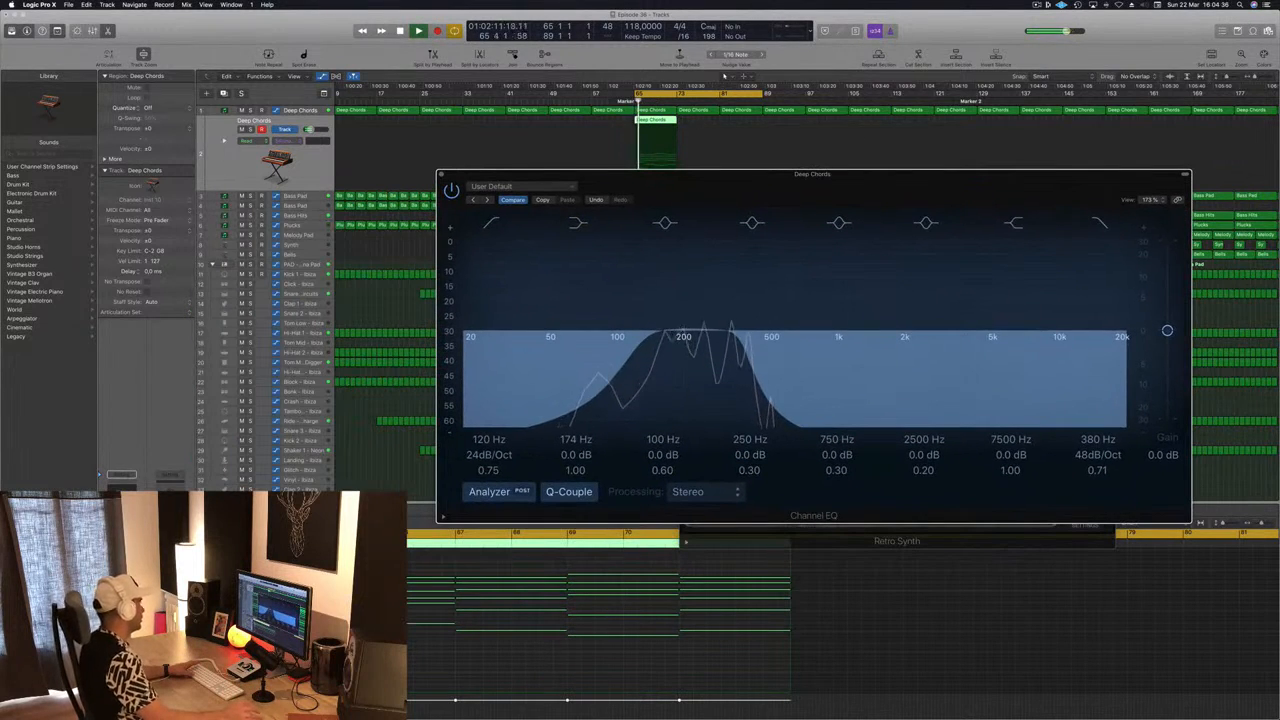
Step: Copy the region on the duplicated Deep Chords track from bar 65 to bar 73 and close the Retro Synth window
click(121, 548)
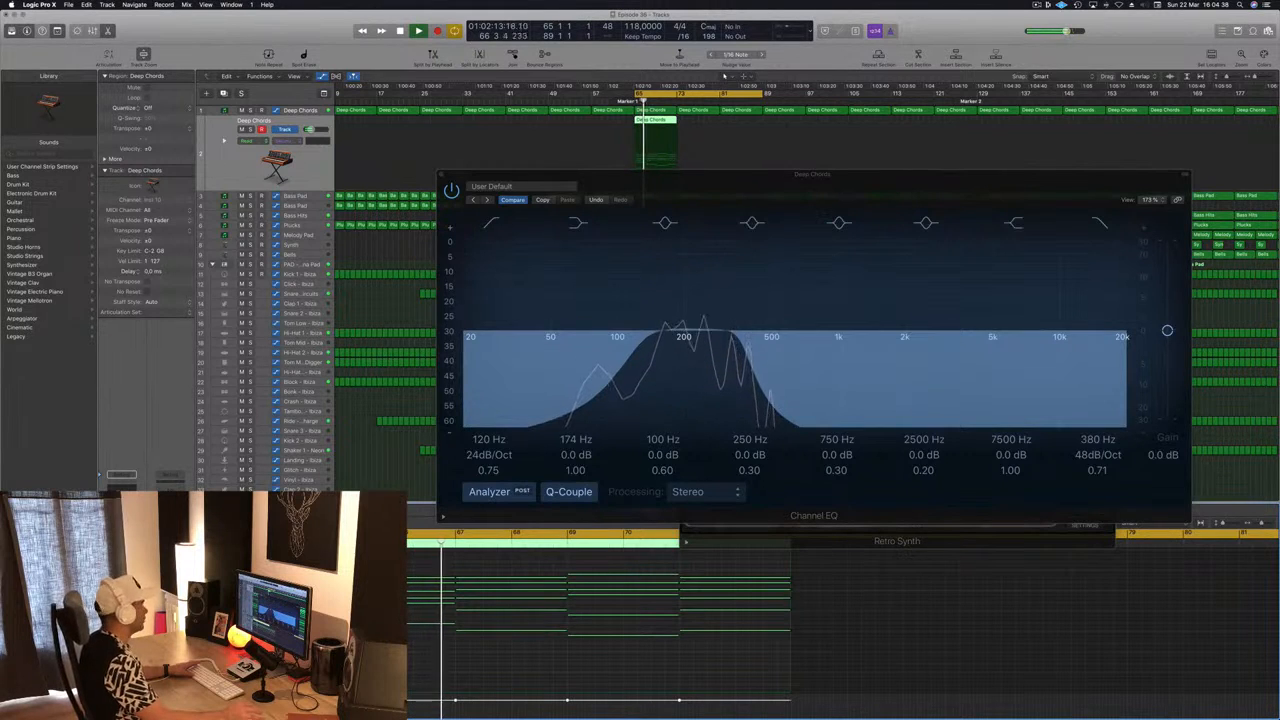
drag(823, 202, 715, 323)
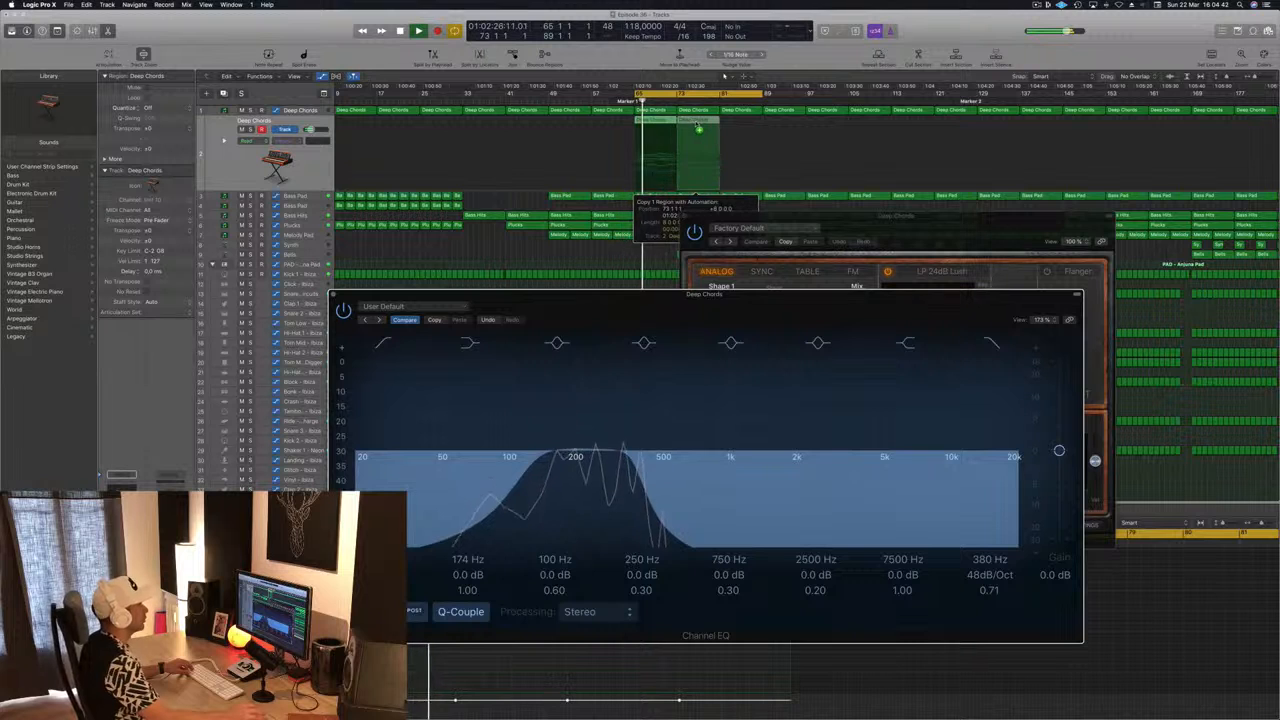
drag(911, 217, 947, 211)
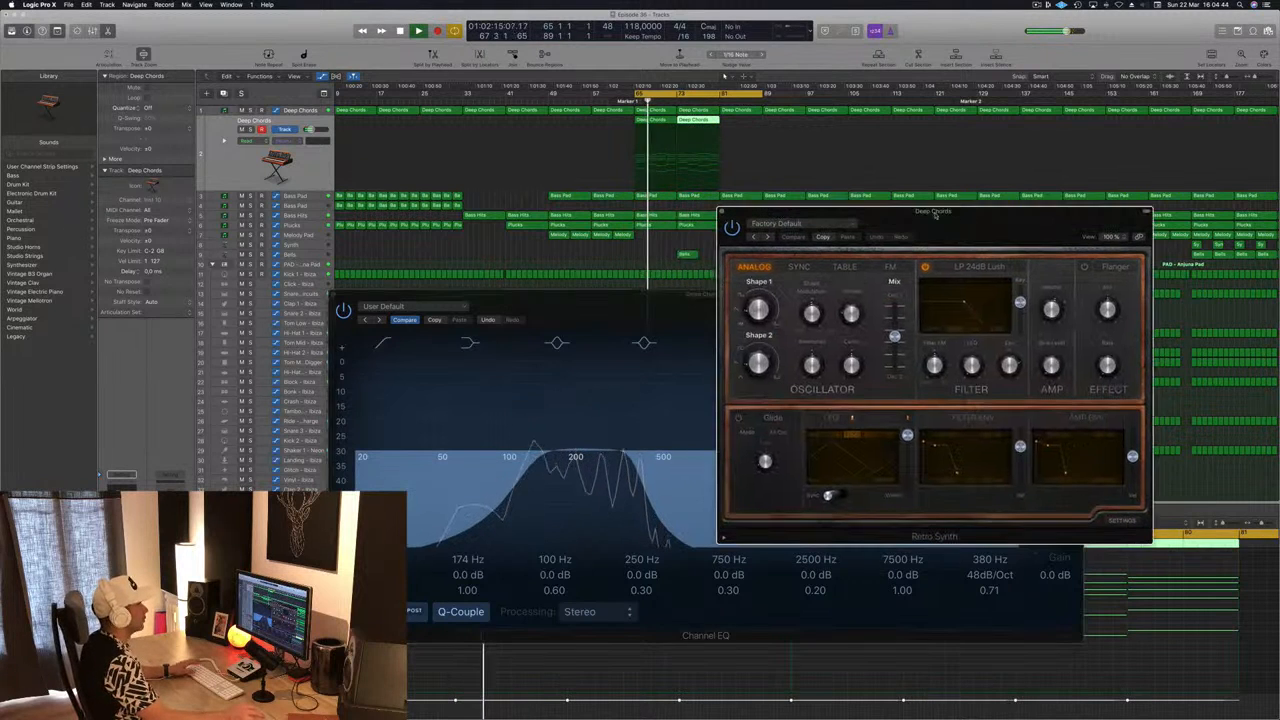
click(719, 210)
Step: Add a Compressor to the duplicated Deep Chords track while the section plays
drag(581, 295, 666, 248)
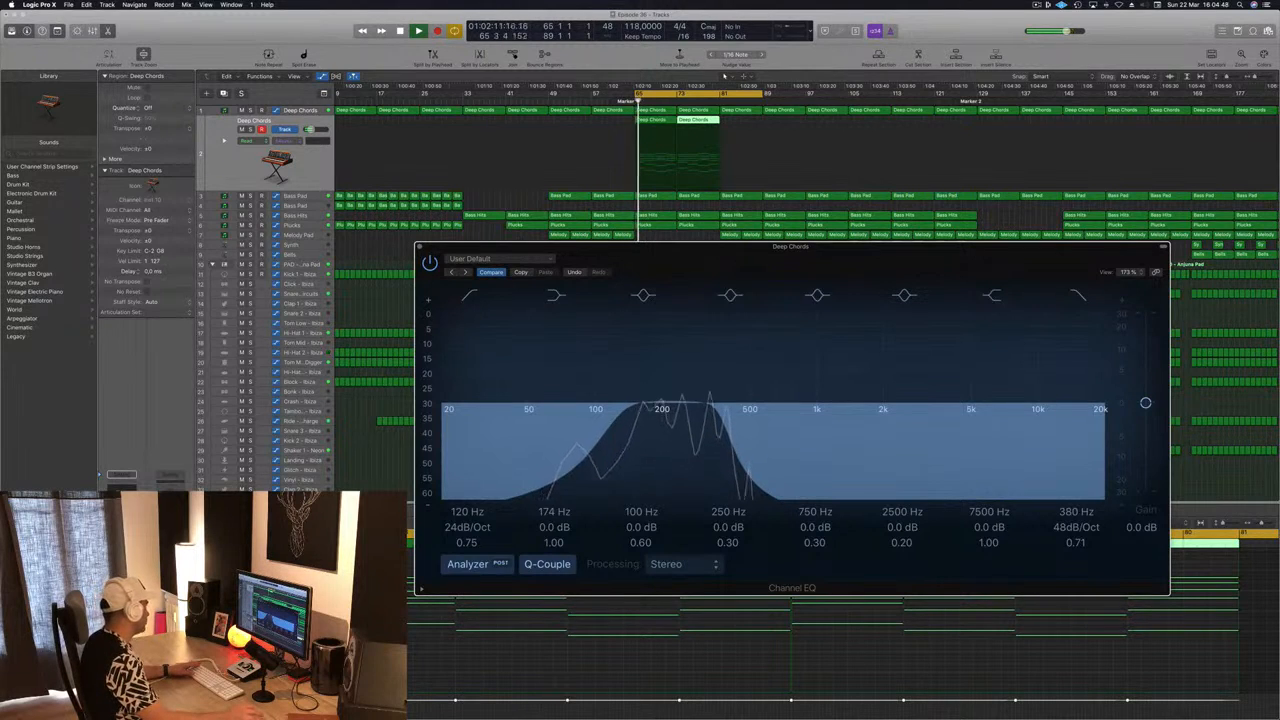
click(420, 246)
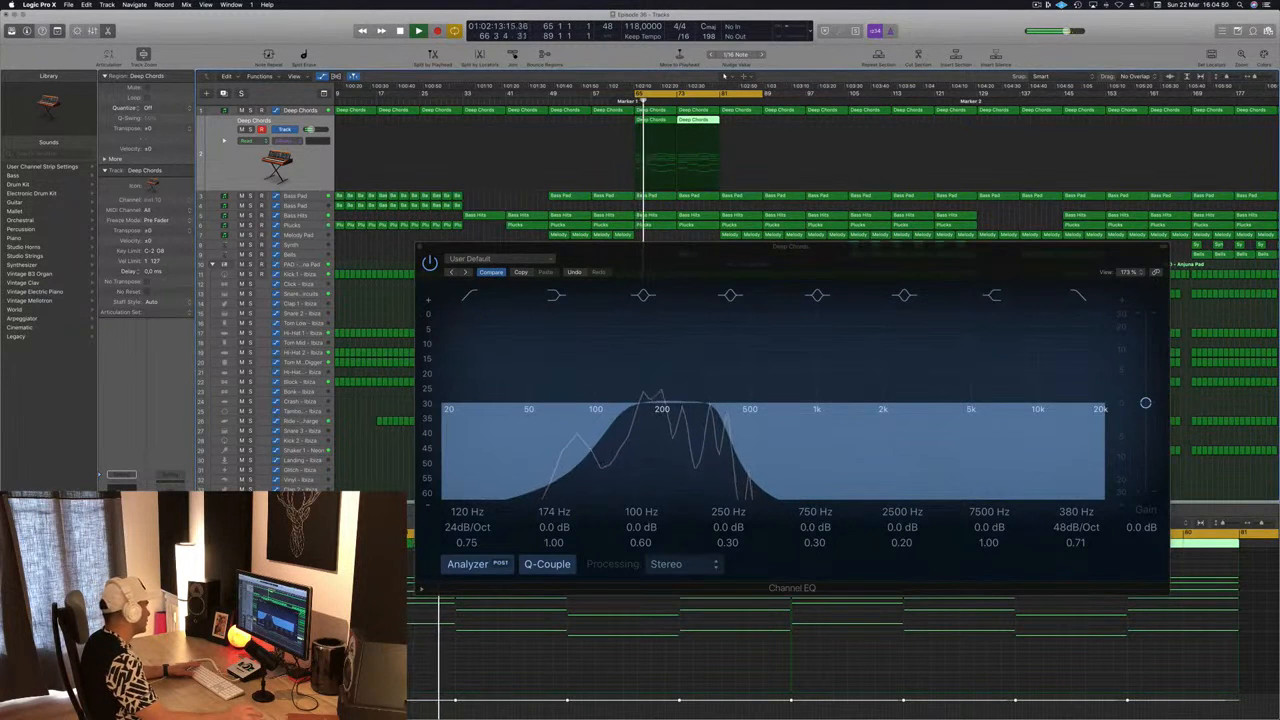
click(122, 545)
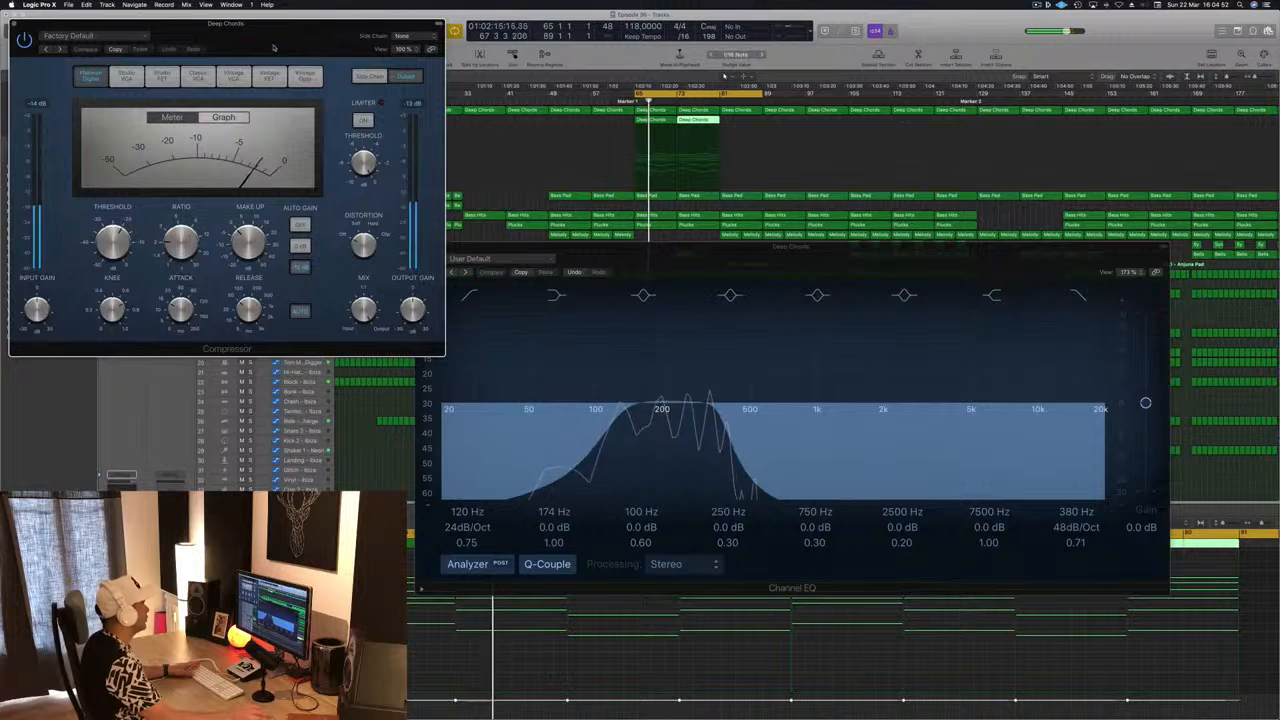
Step: Set the Deep Chords compressor's side chain to Bus 8, with a ratio of about 2.7:1 and a threshold of about -21.5 dB
drag(271, 43, 473, 94)
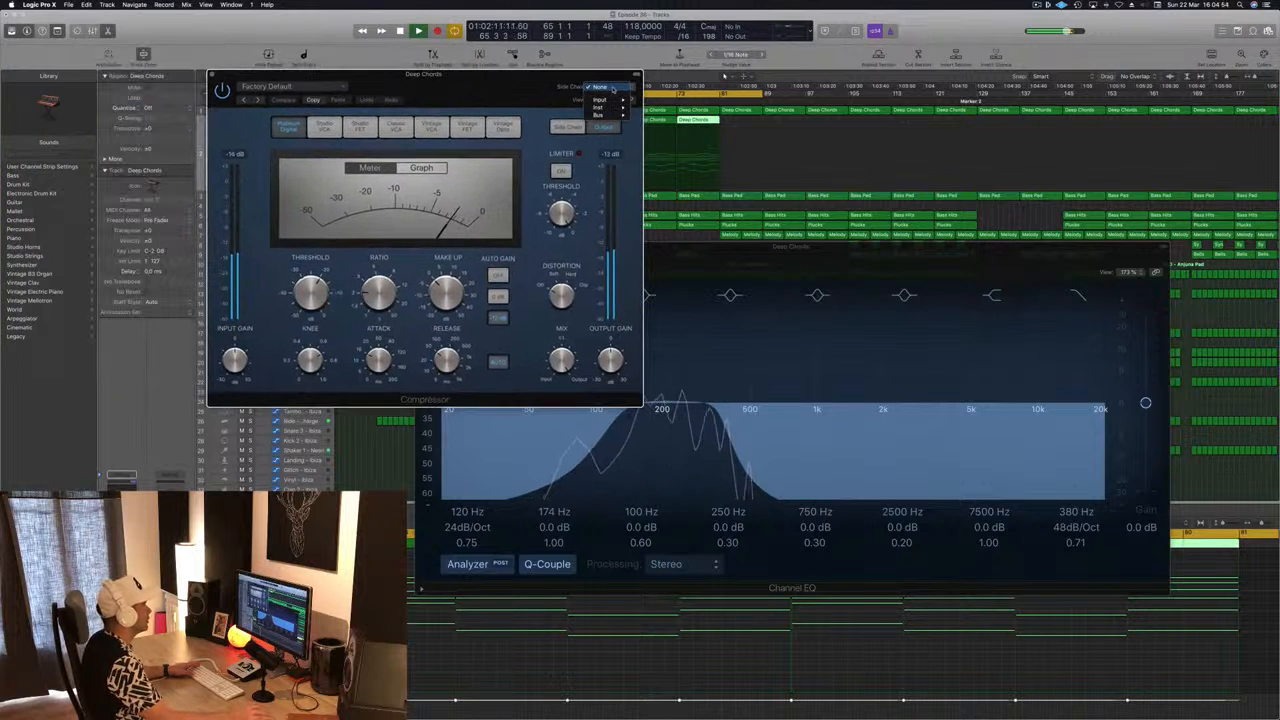
mouse_move(607, 116)
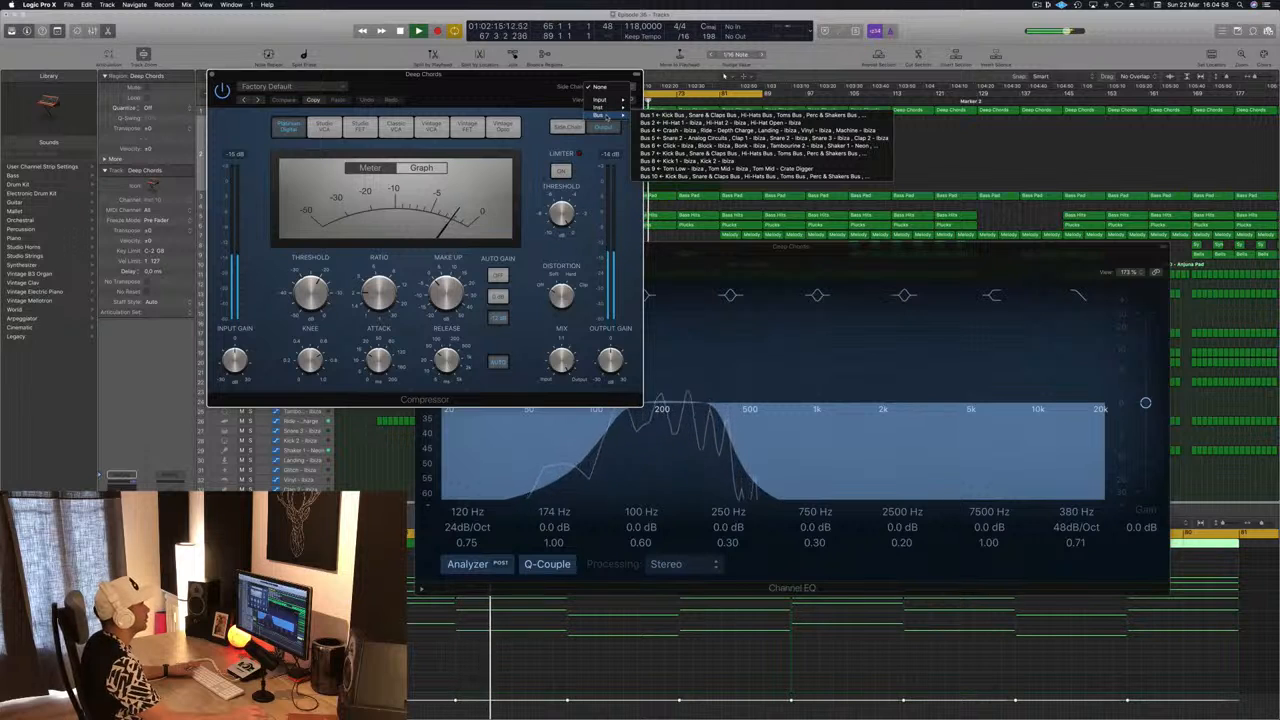
click(700, 146)
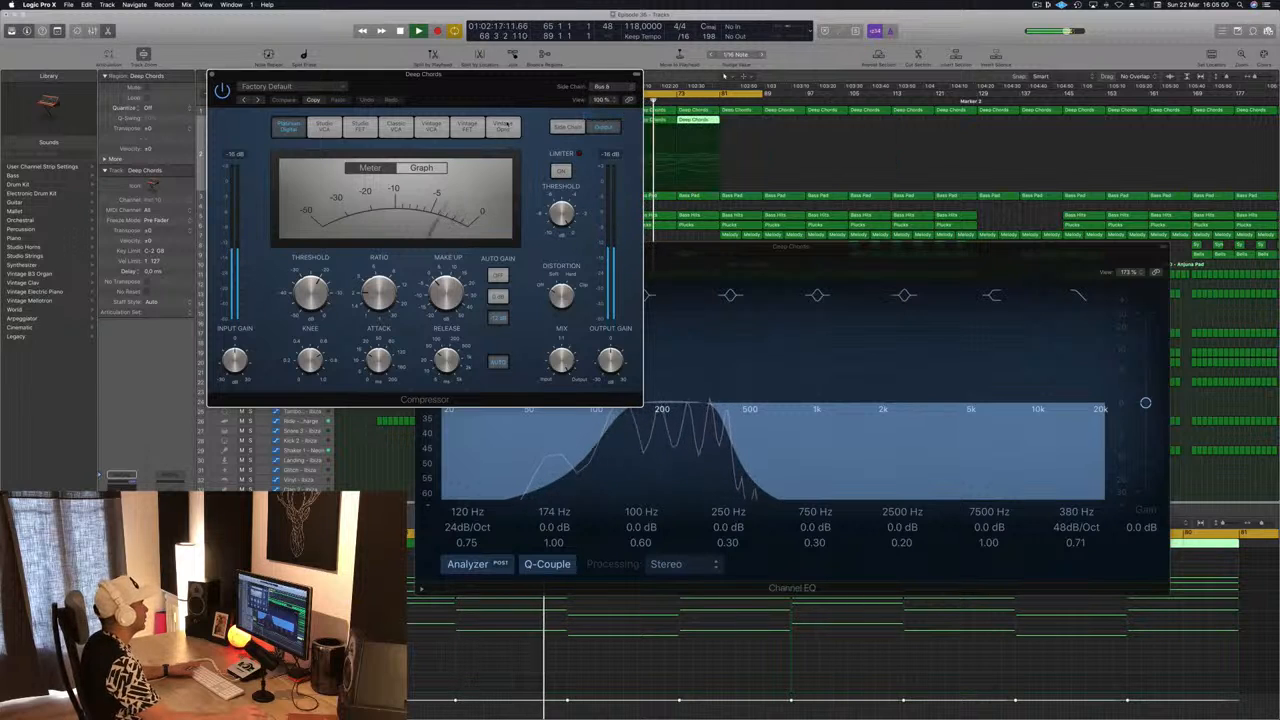
drag(385, 283, 381, 277)
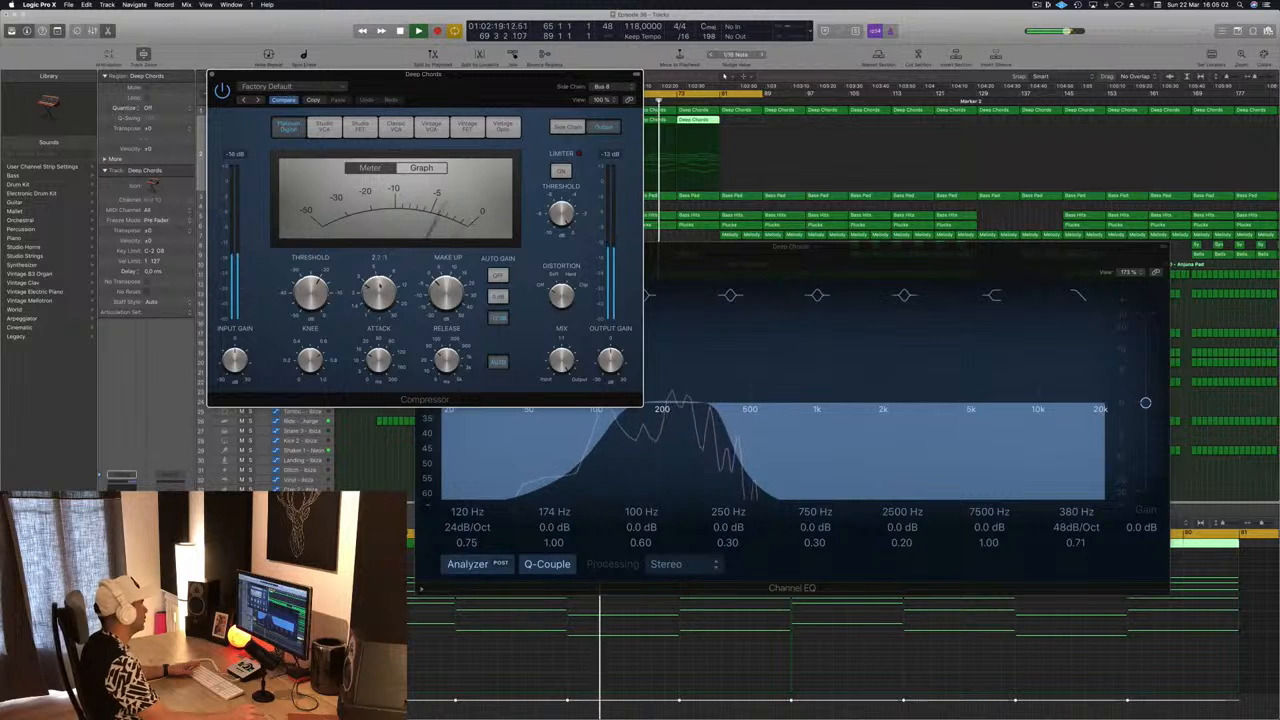
key(space)
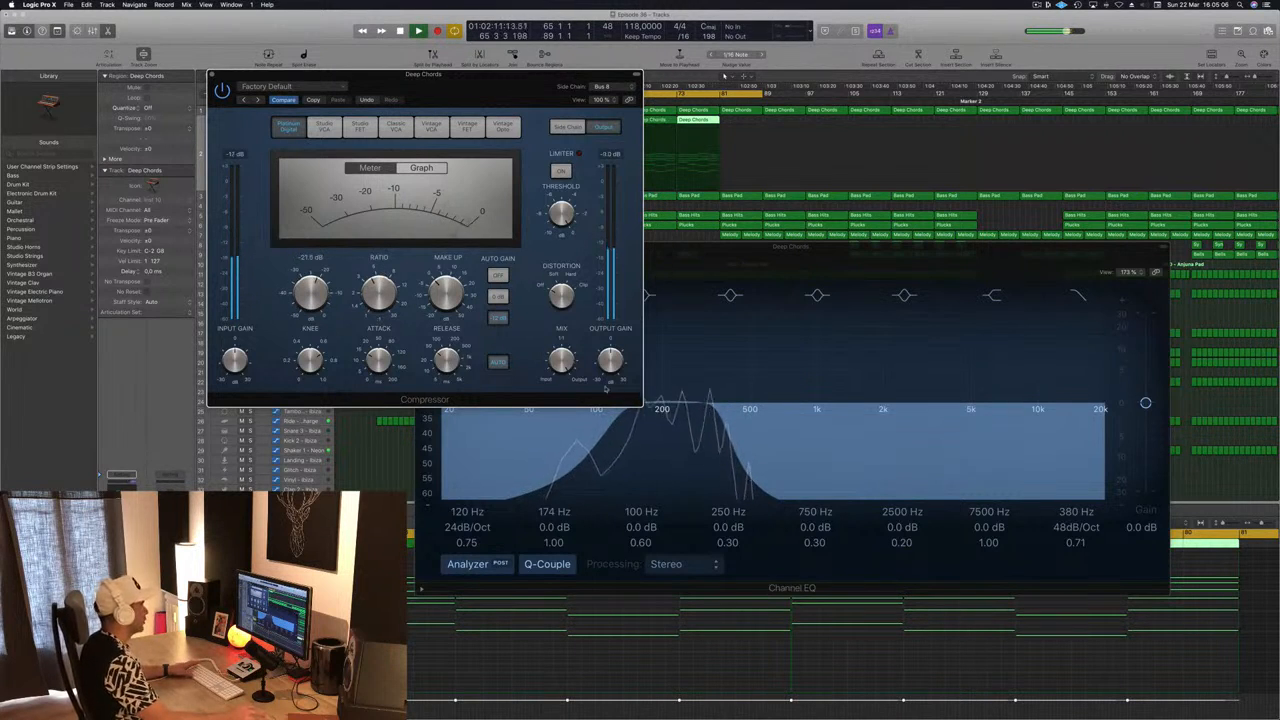
Step: Shape the Channel EQ with a low cut at 91 Hz, a -1.0 dB dip at 280 Hz and a high cut at 325 Hz
click(722, 426)
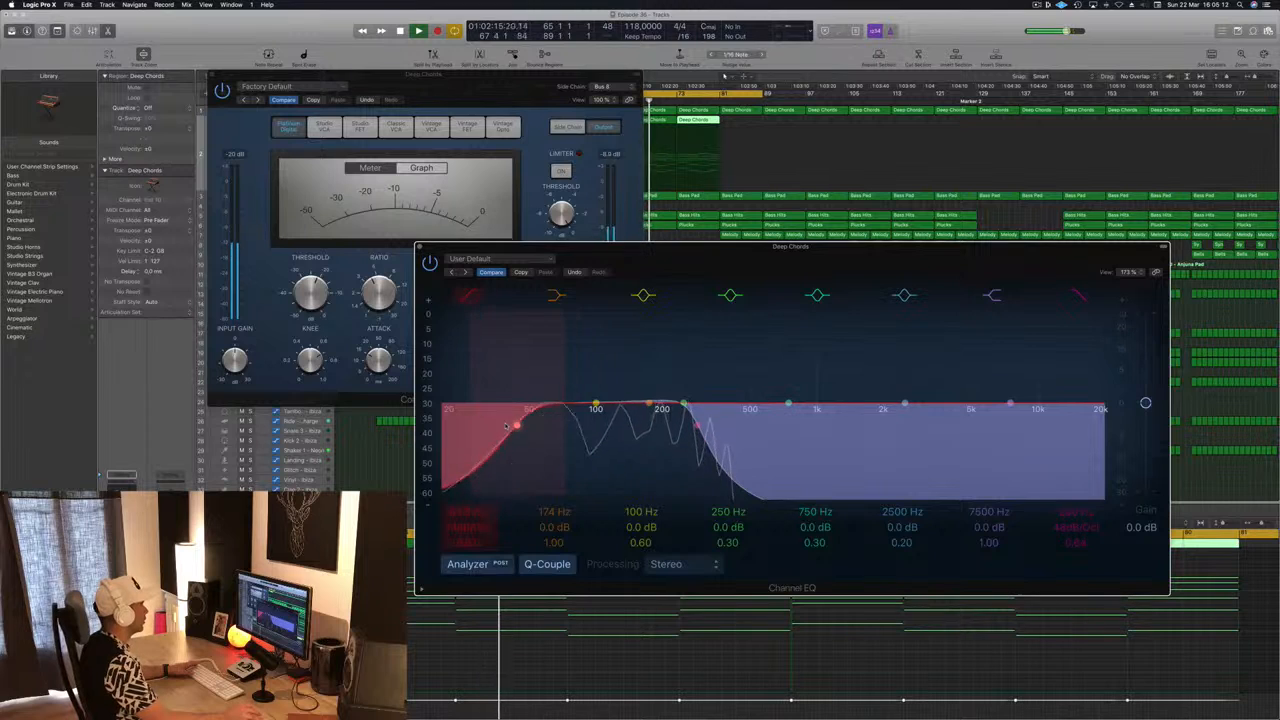
drag(520, 428, 609, 426)
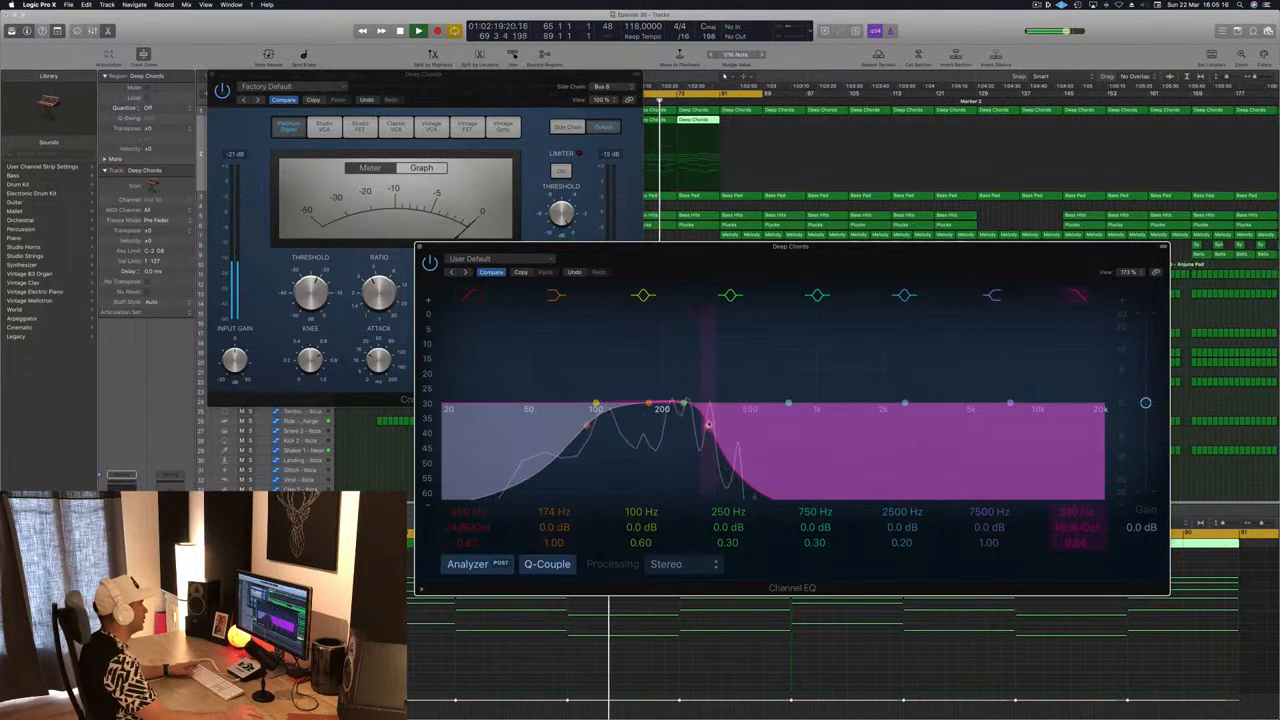
drag(683, 403, 682, 408)
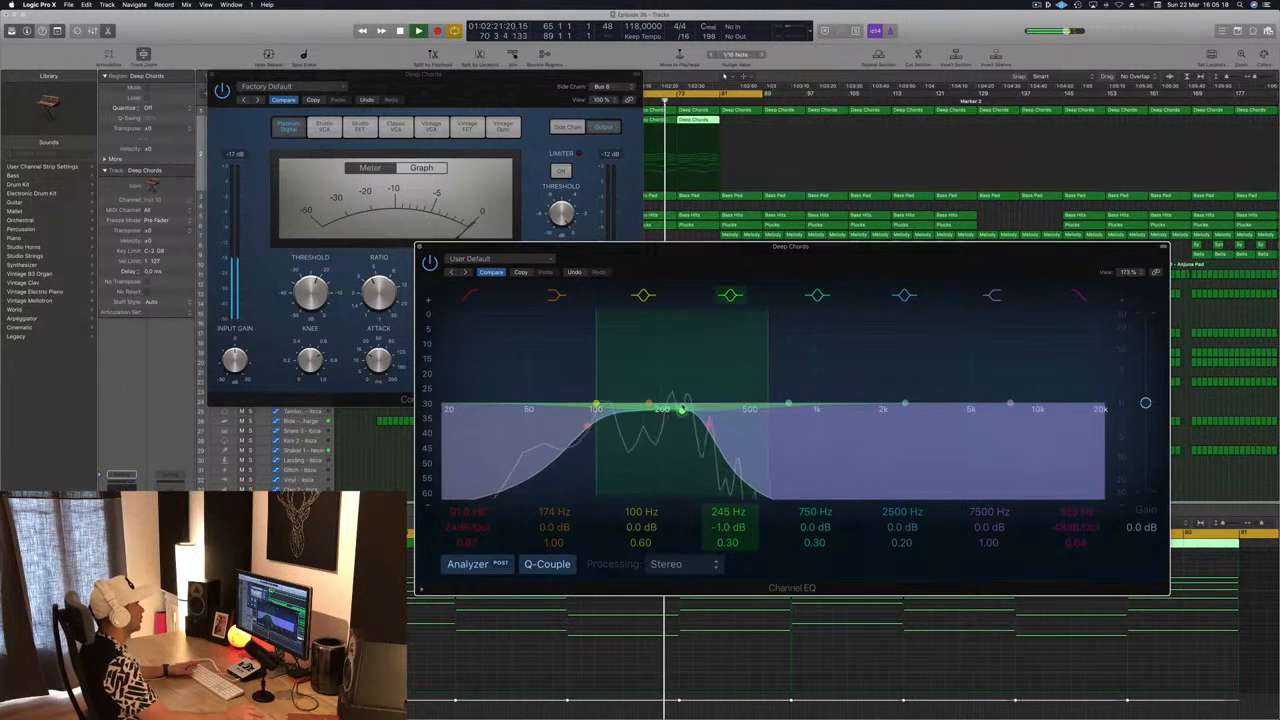
drag(653, 245, 736, 232)
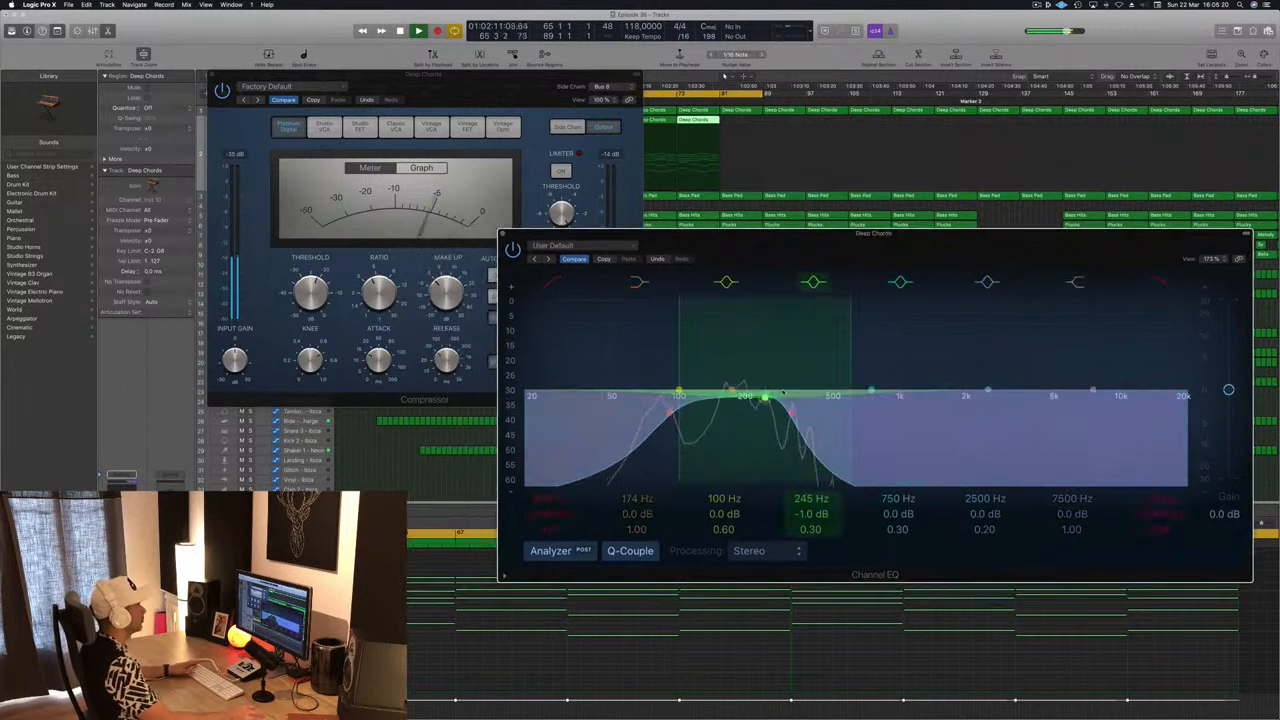
drag(798, 413, 803, 413)
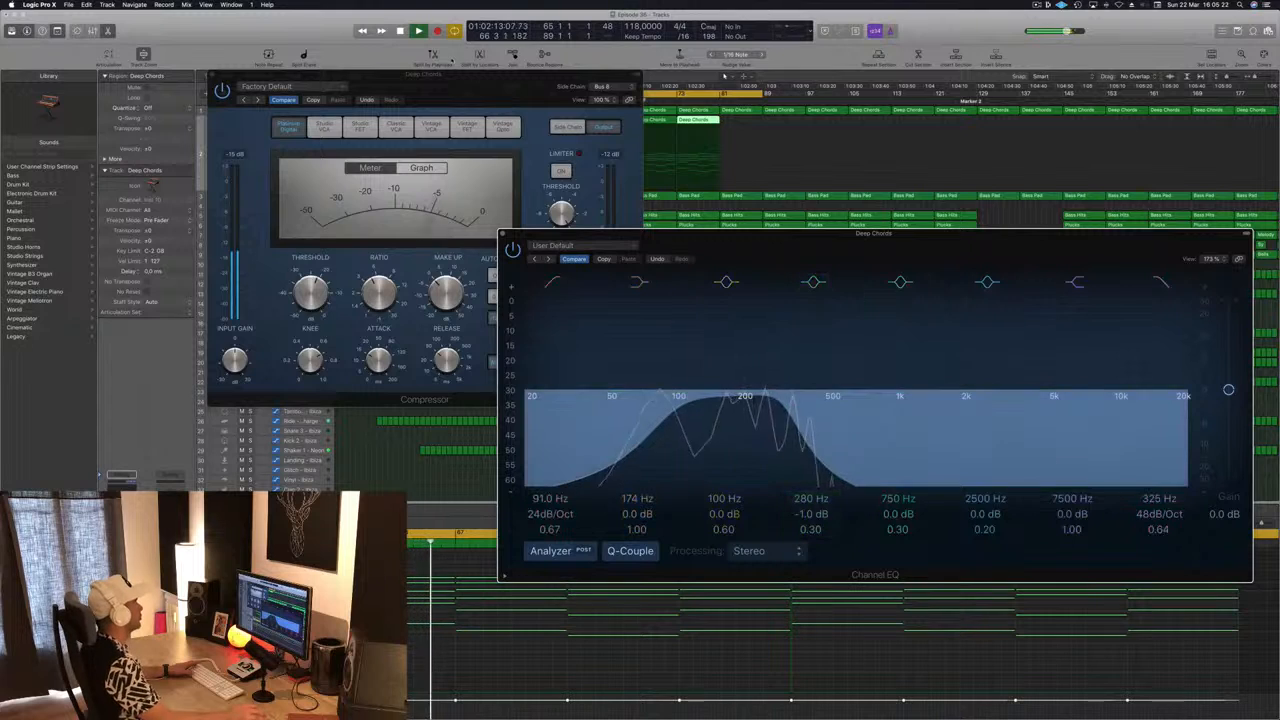
Step: Close the Deep Chords compressor and open the track's Retro Synth beside the EQ, restarting playback
drag(235, 82, 532, 94)
key(space)
click(508, 92)
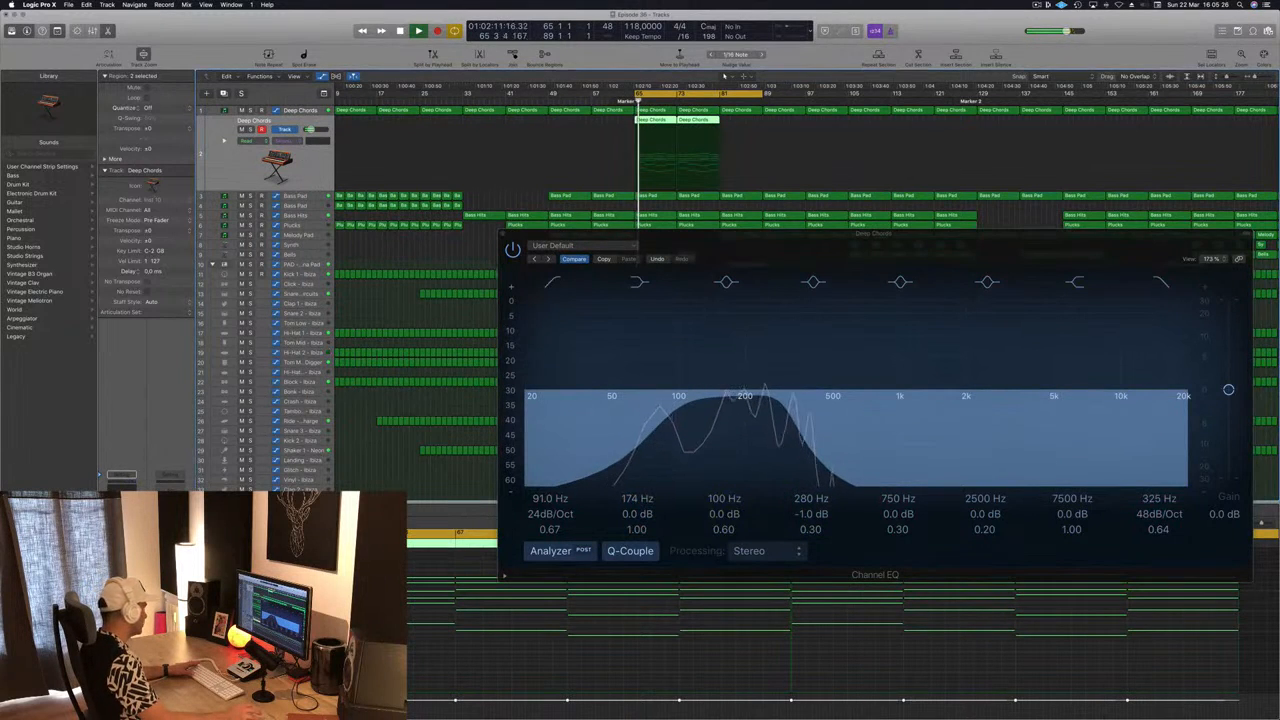
click(121, 526)
drag(886, 208, 214, 202)
key(space)
key(space)
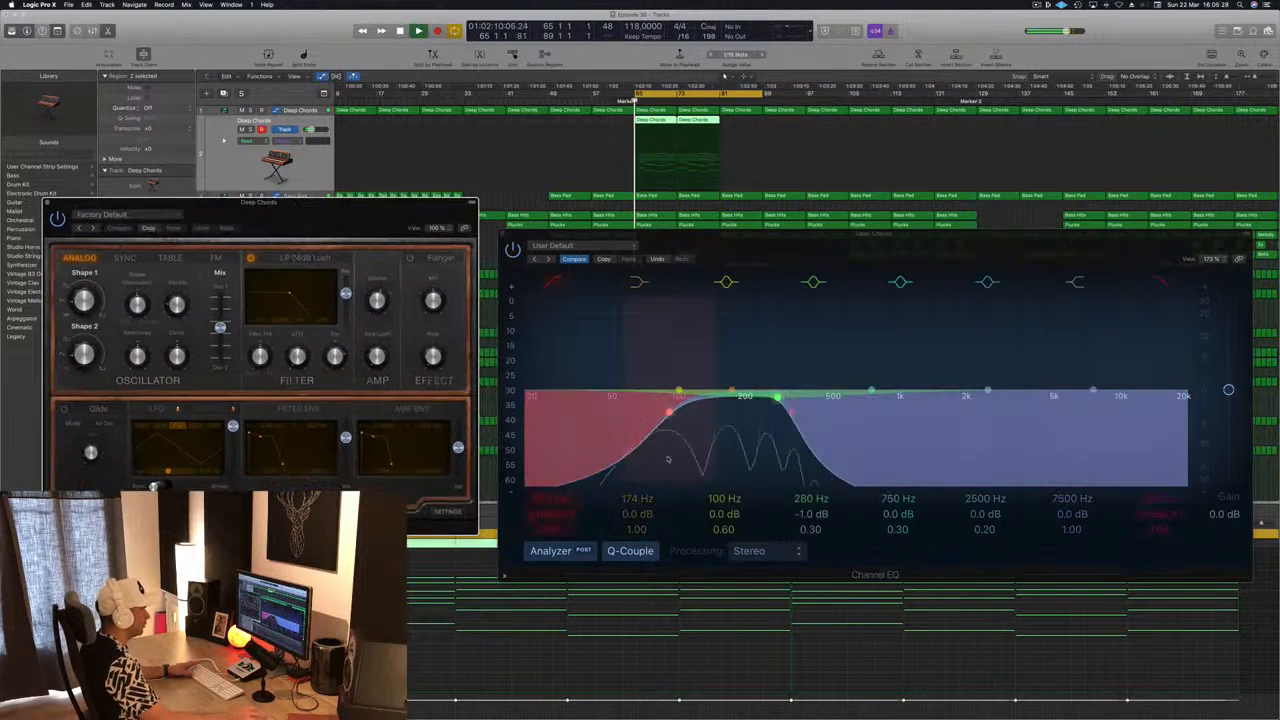
Step: Move the EQ's 280 Hz band to 1560 Hz at 0.0 dB and lower the high cut to 295 Hz
click(791, 414)
drag(791, 414, 937, 411)
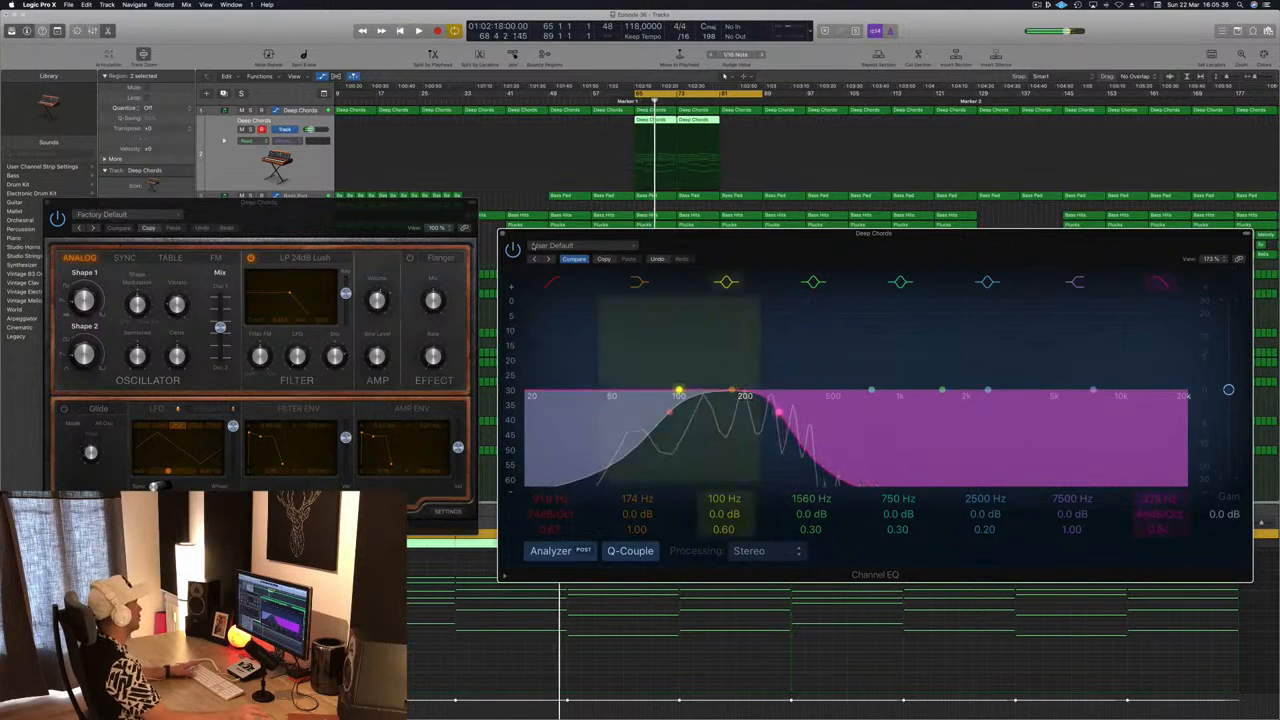
drag(325, 226, 465, 280)
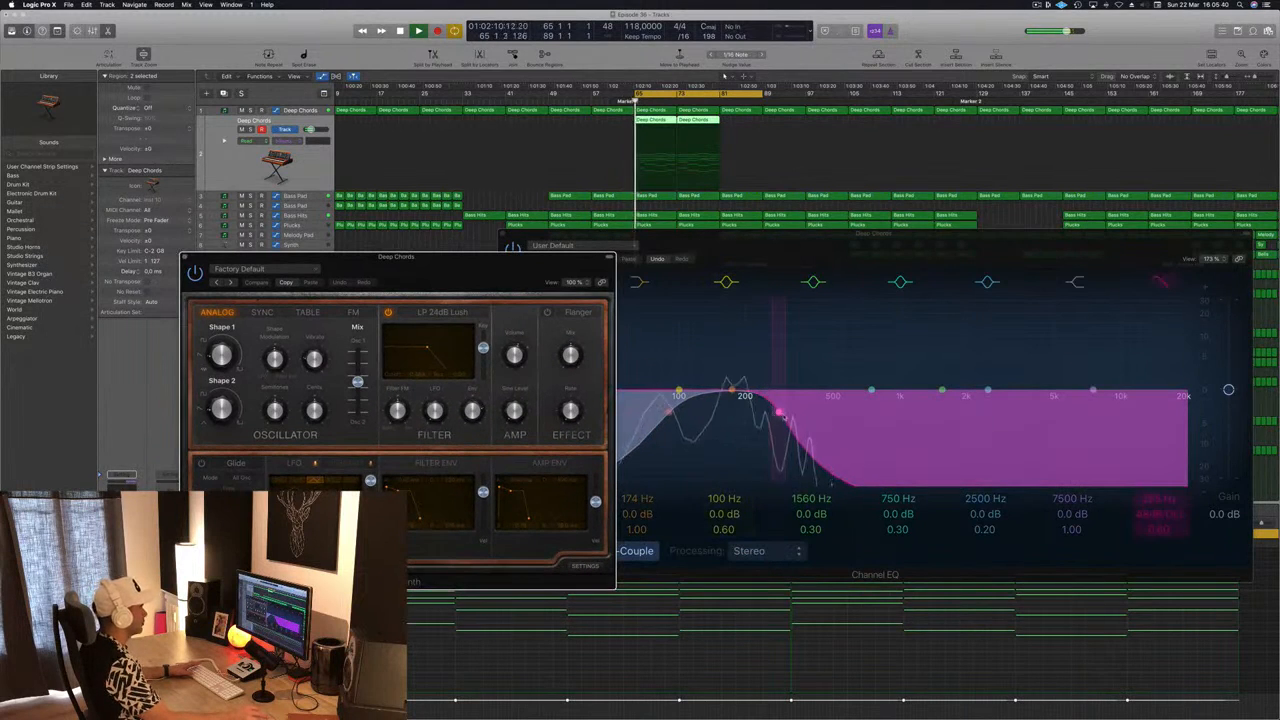
click(784, 419)
Step: Audition the Retro Synth presets in sequence during playback and load Digicream
drag(336, 255, 292, 181)
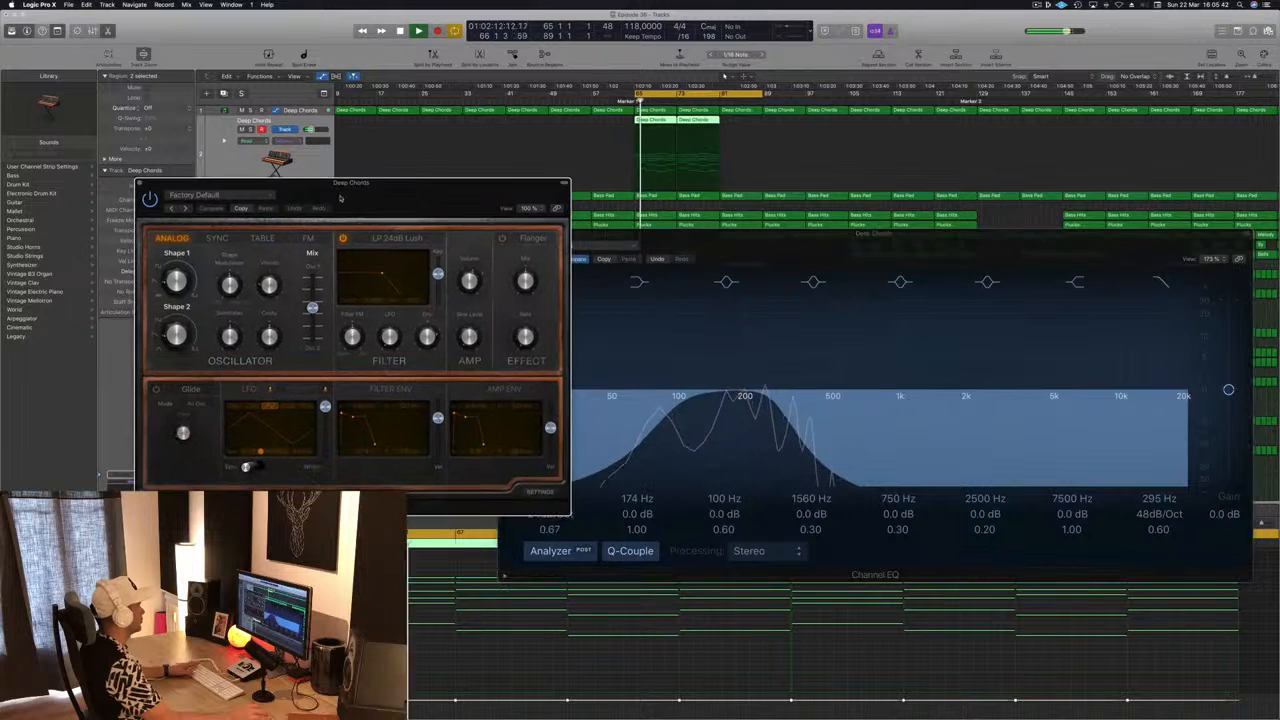
click(184, 209)
click(184, 209)
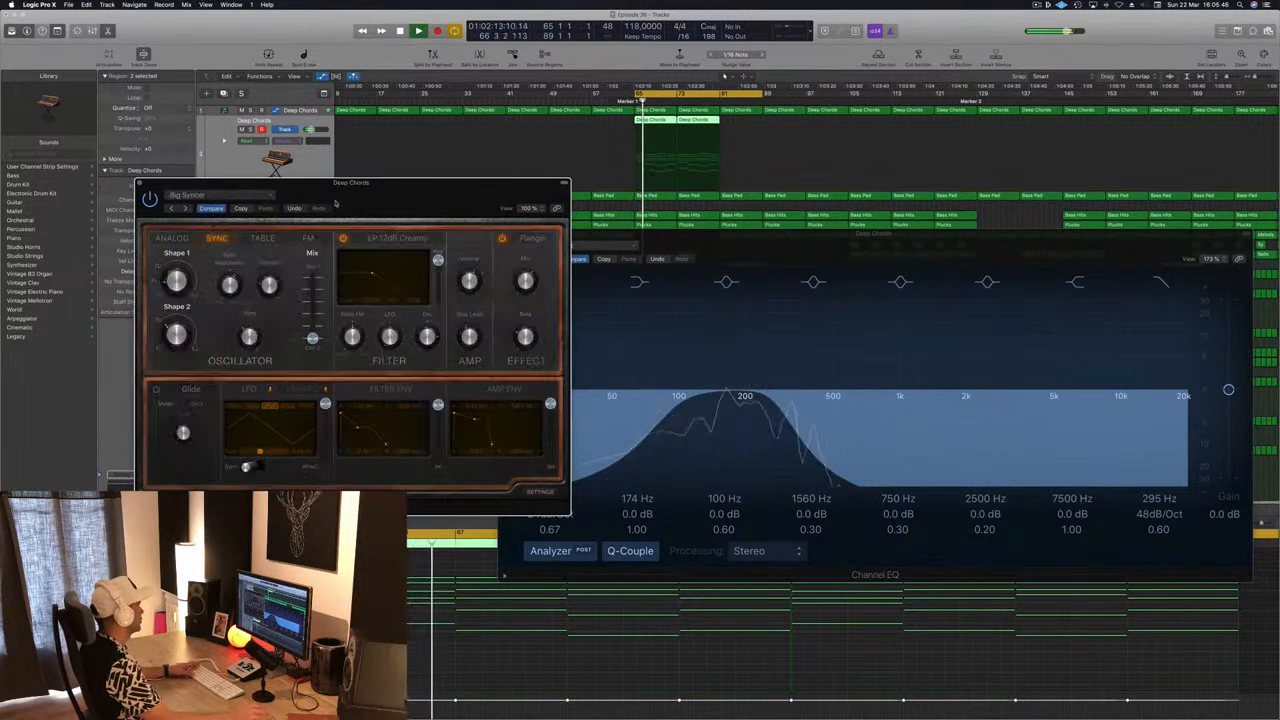
drag(184, 209, 223, 186)
click(223, 187)
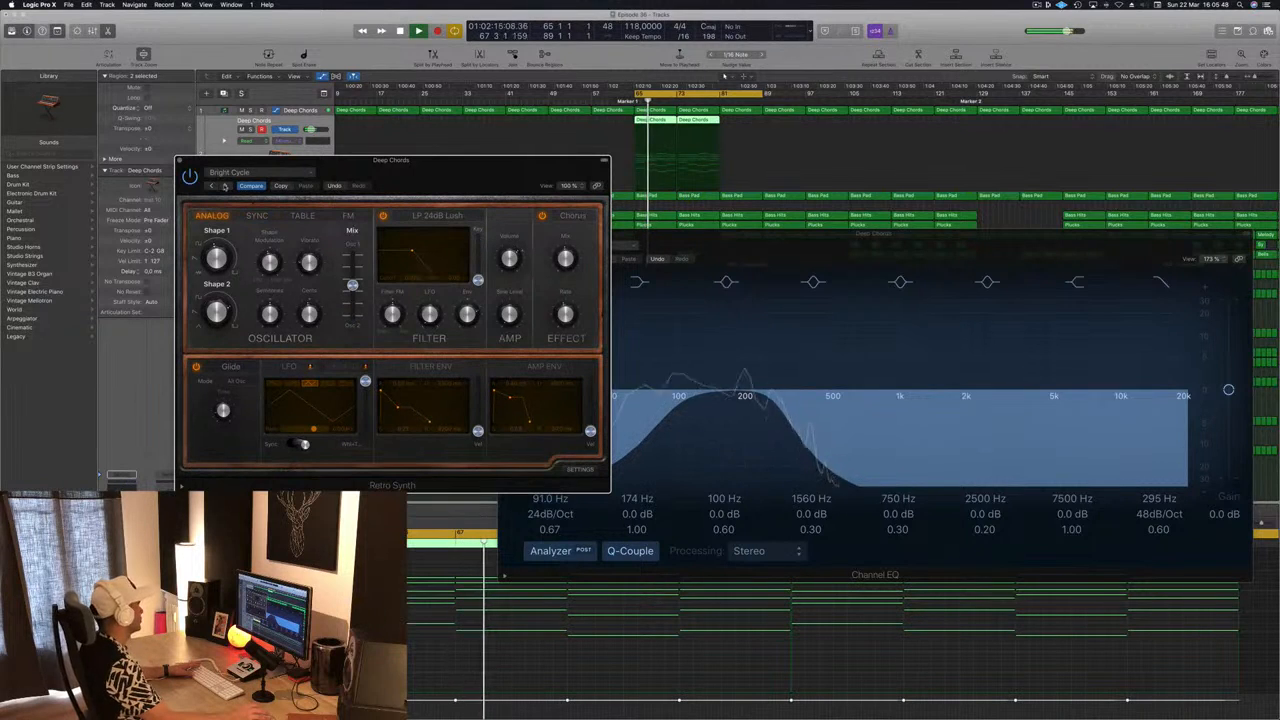
click(256, 121)
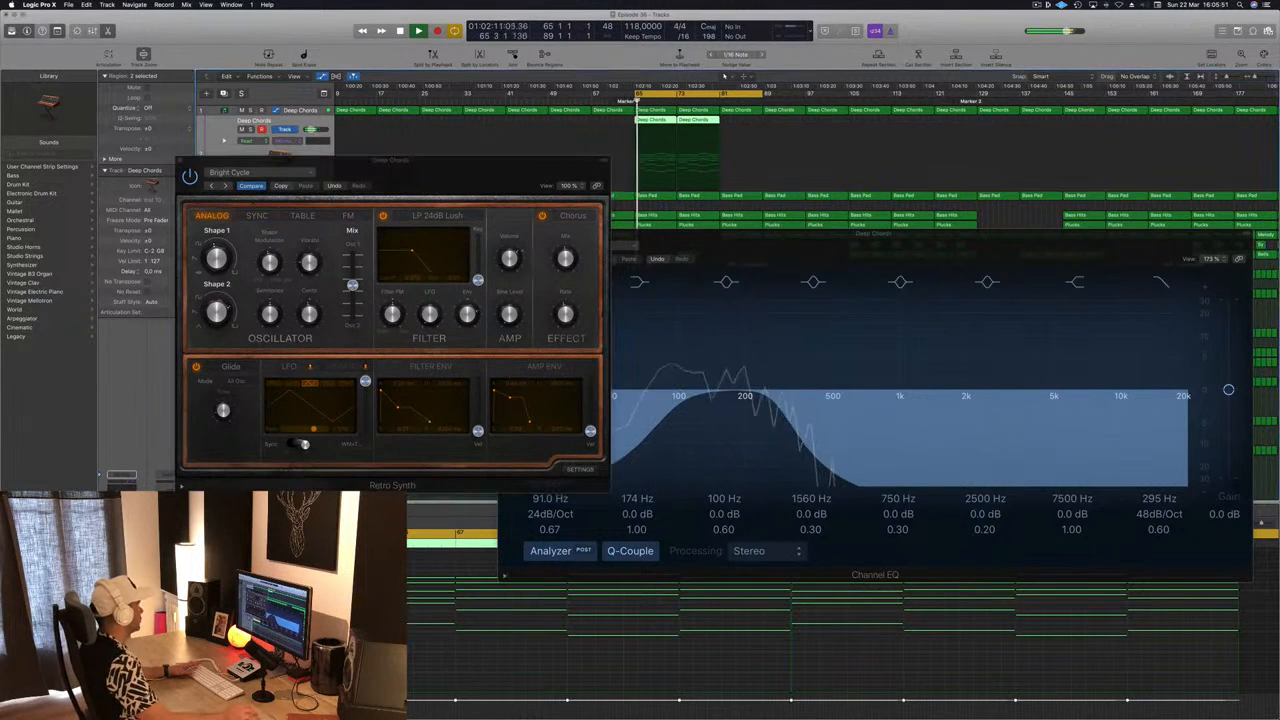
click(224, 187)
click(226, 187)
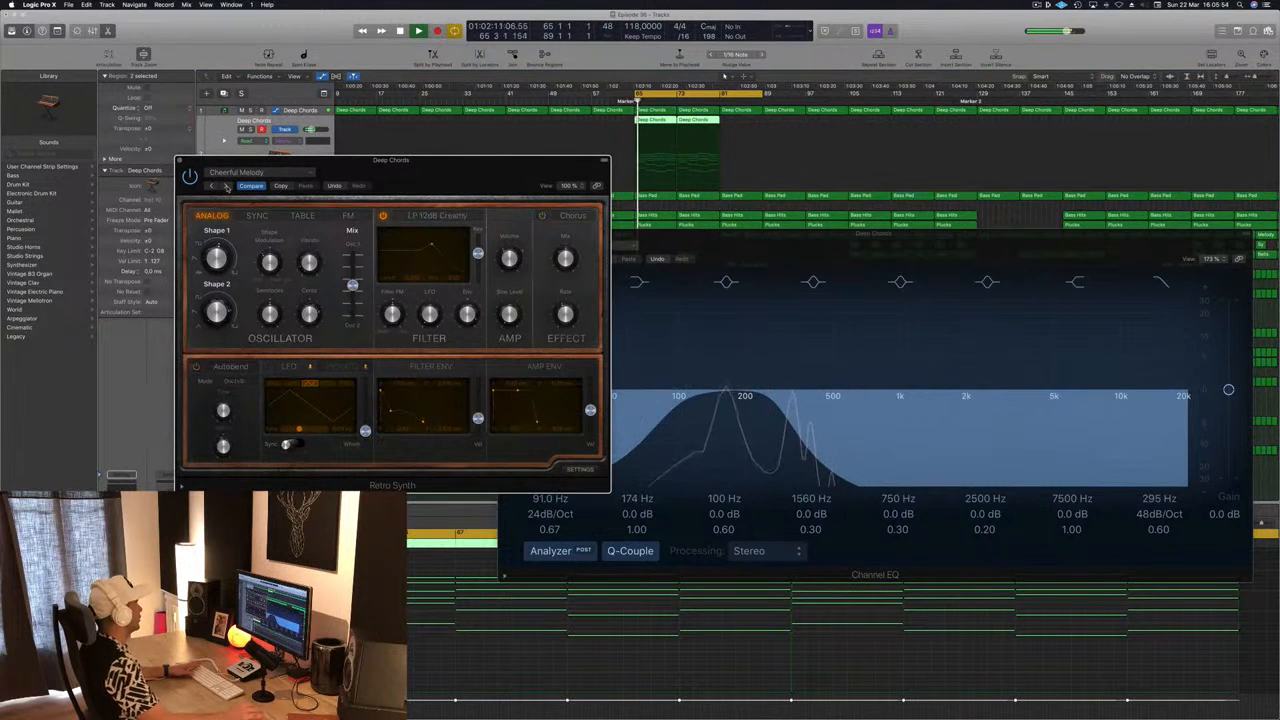
click(226, 187)
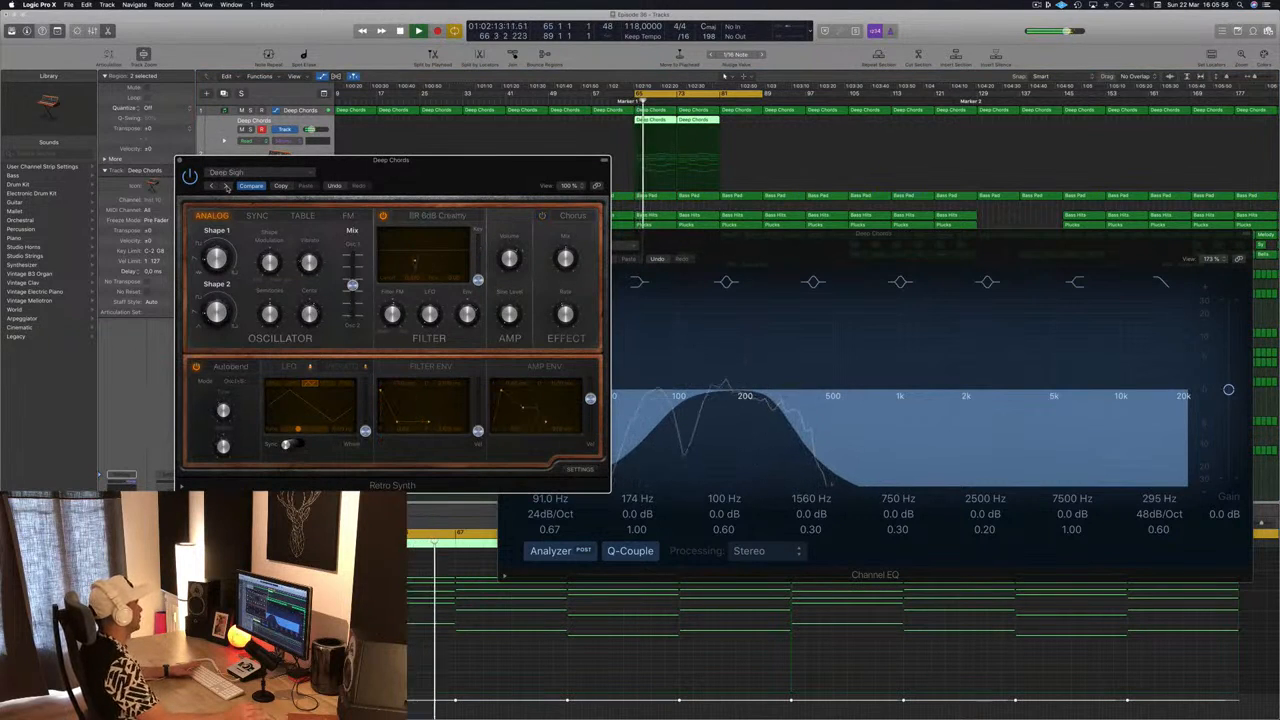
click(226, 187)
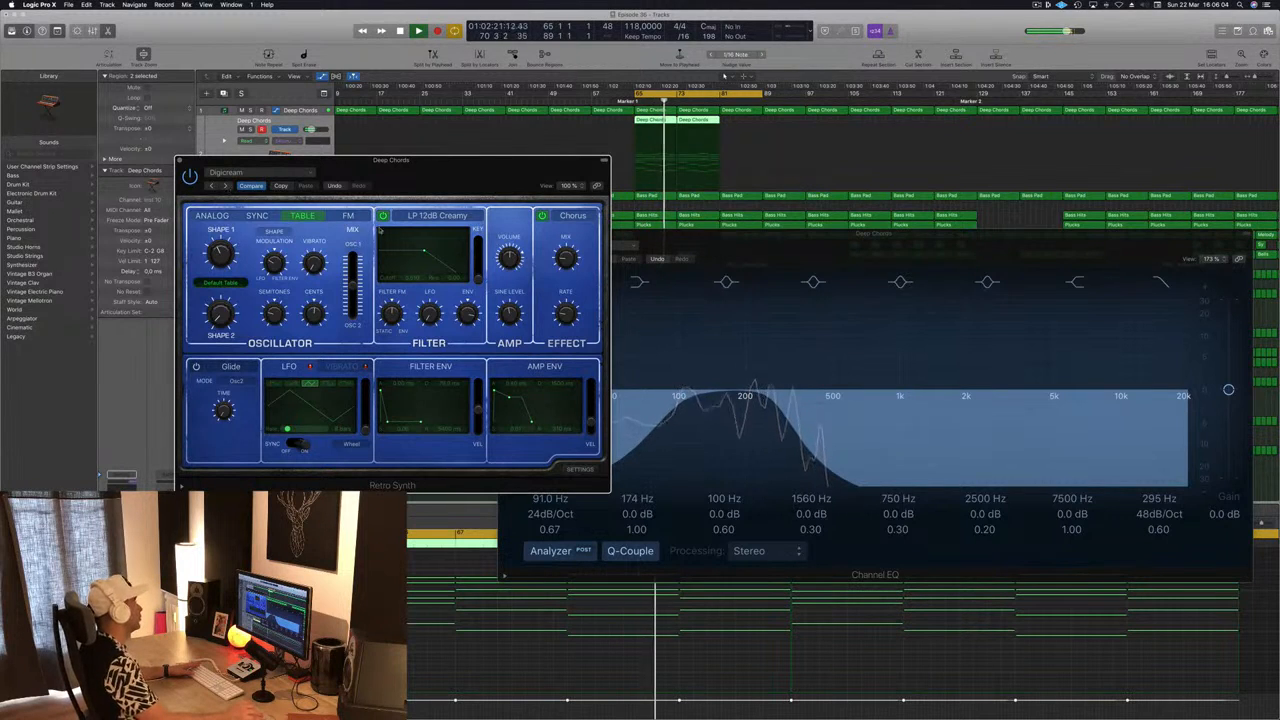
Step: Try the FM and Analog oscillator modes on the Digicream preset and return to Table
click(348, 216)
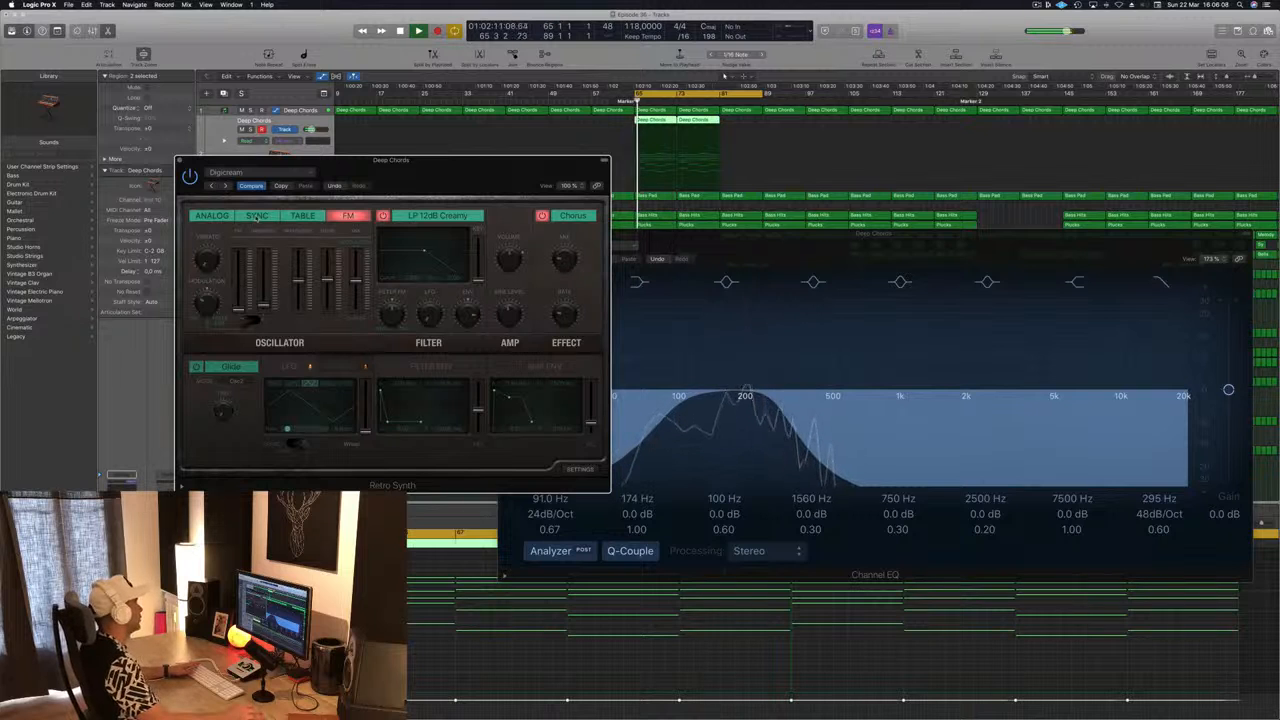
click(212, 216)
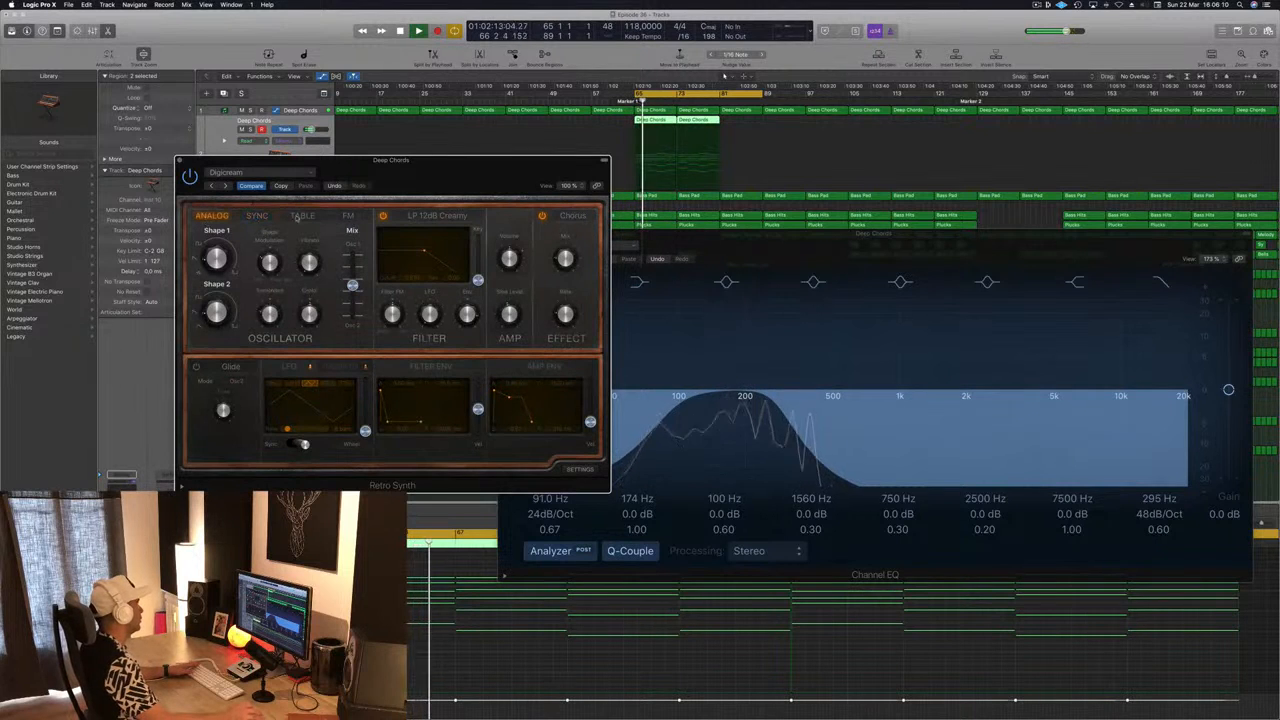
click(302, 216)
Step: Raise the Channel EQ's high cut to 305 Hz with a Q of 0.64
drag(455, 170, 442, 127)
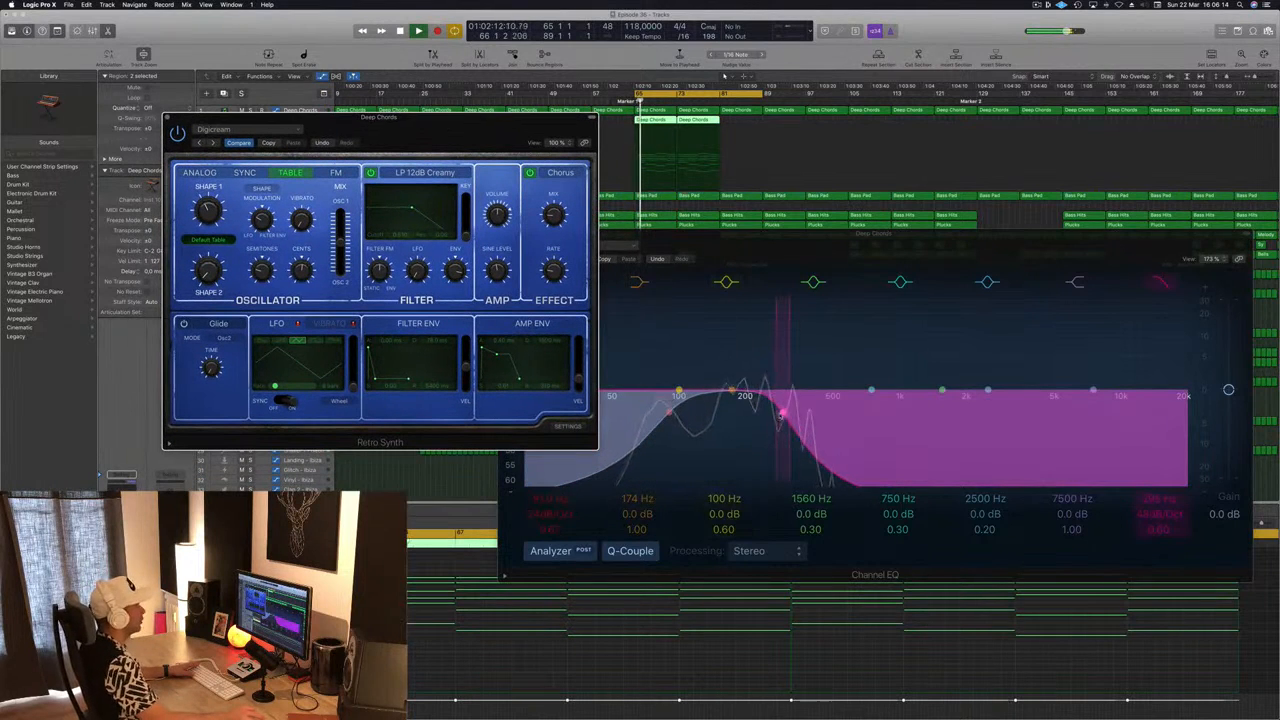
click(782, 412)
mouse_move(770, 410)
mouse_down()
mouse_move(860, 410)
mouse_move(790, 413)
mouse_up()
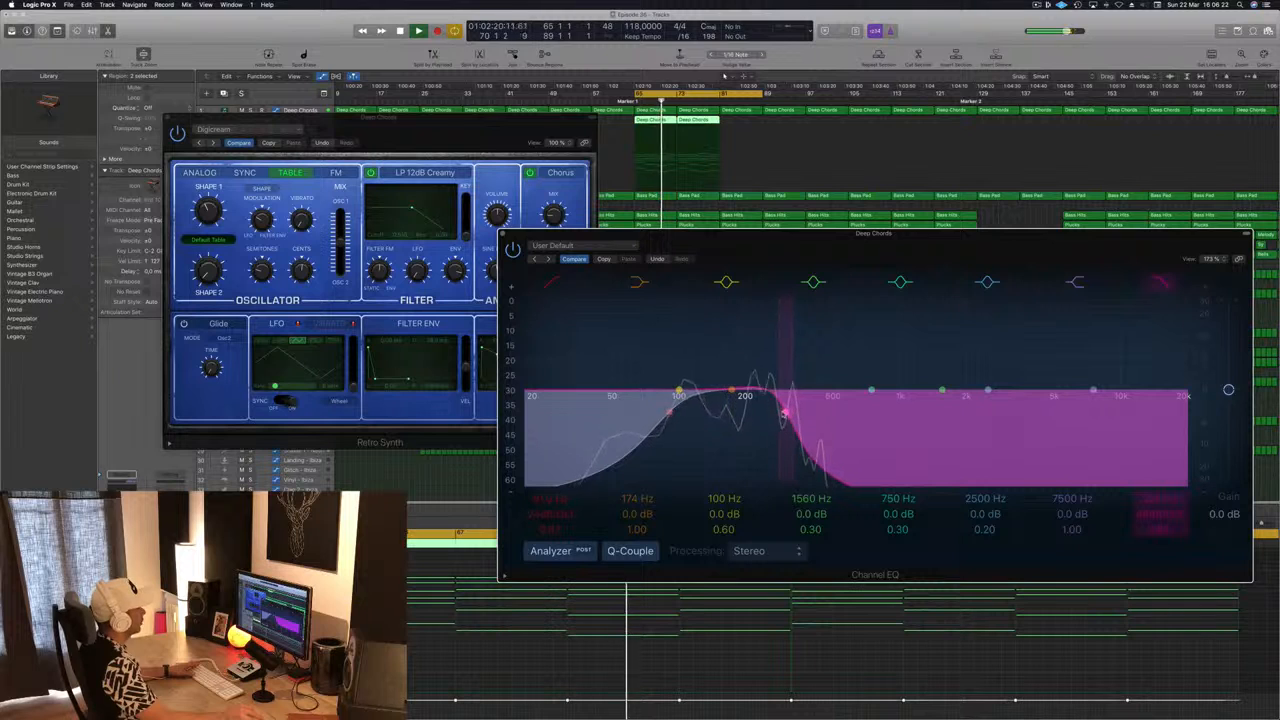
Step: Close the Retro Synth and Channel EQ windows and restart playback of the cycled section
click(199, 129)
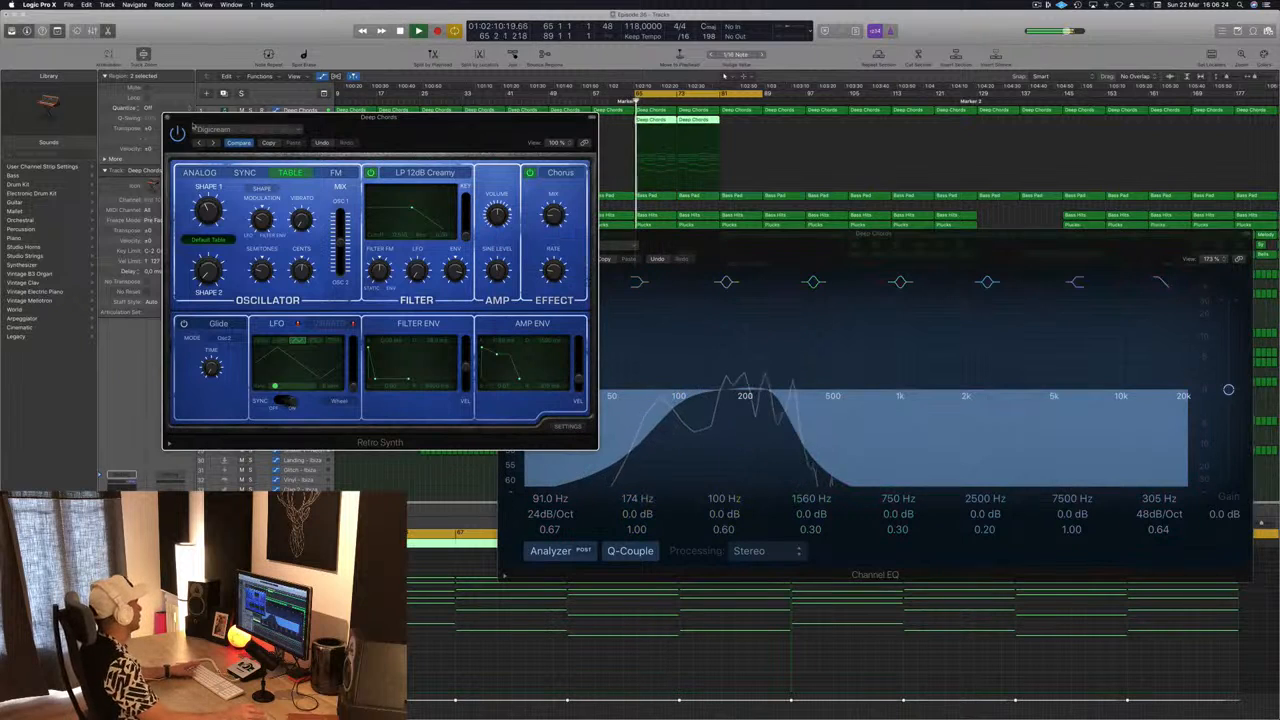
click(170, 118)
click(503, 234)
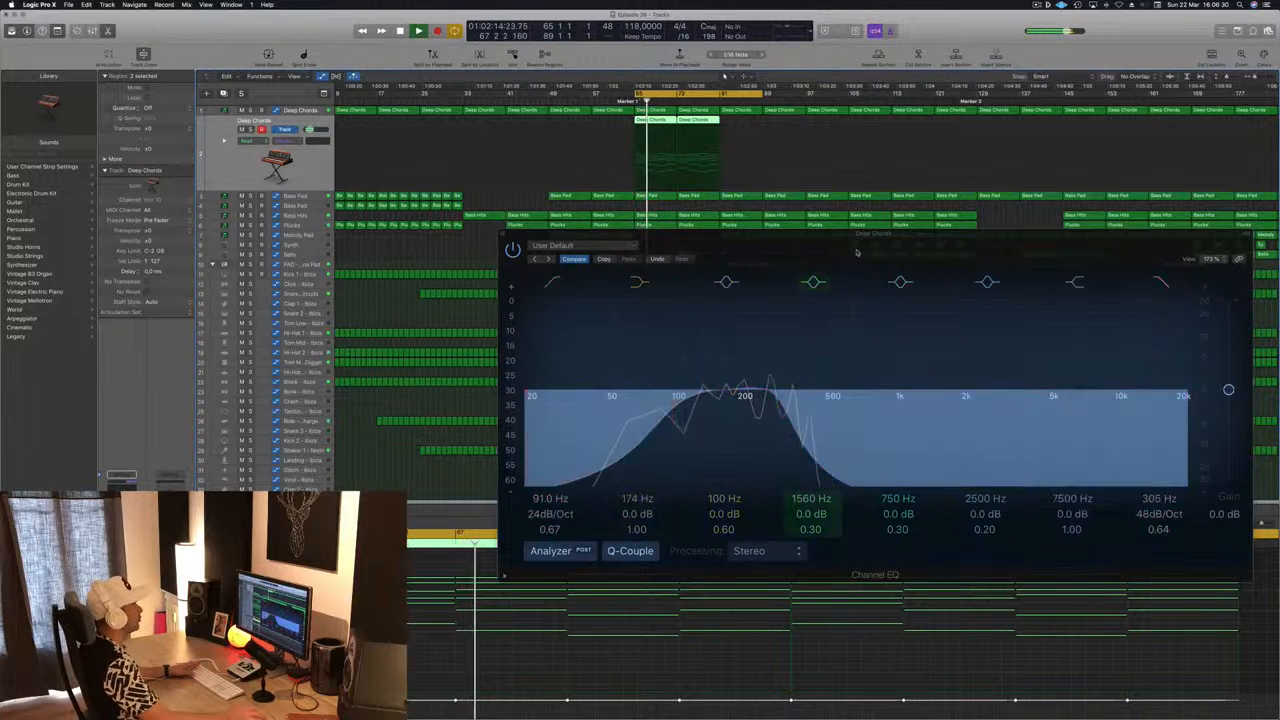
drag(543, 245, 288, 343)
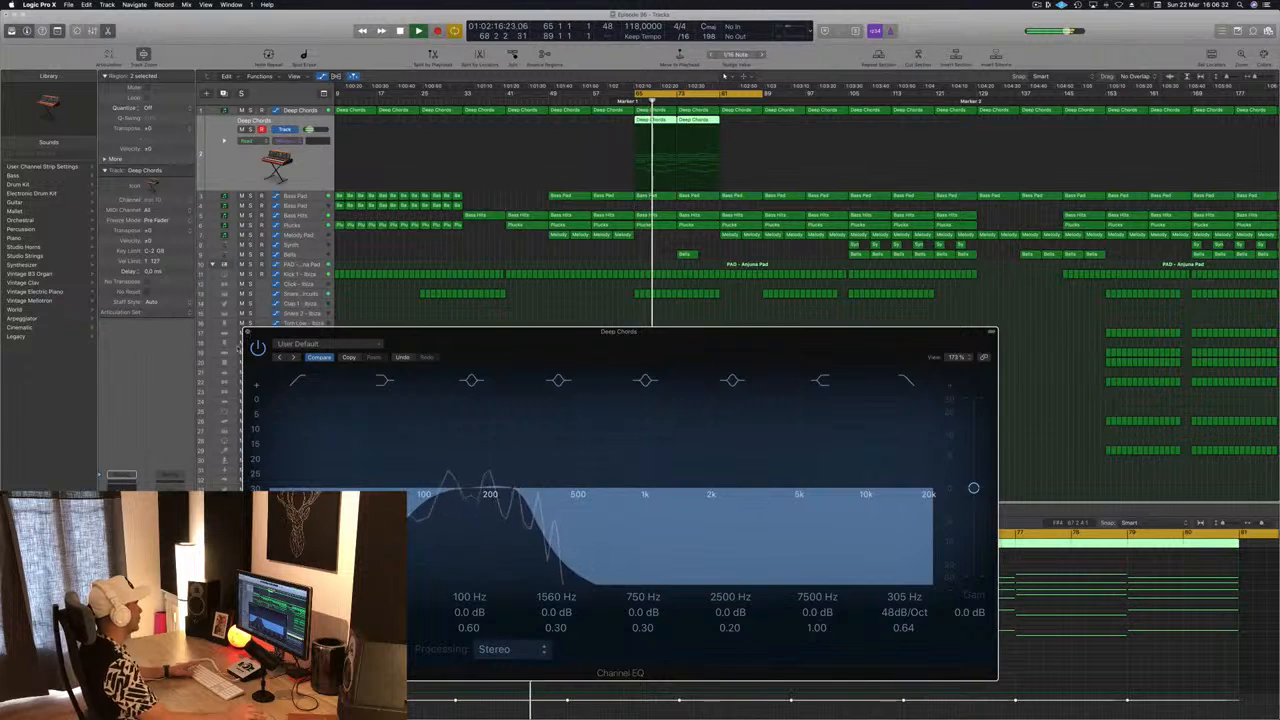
click(248, 332)
key(space)
key(space)
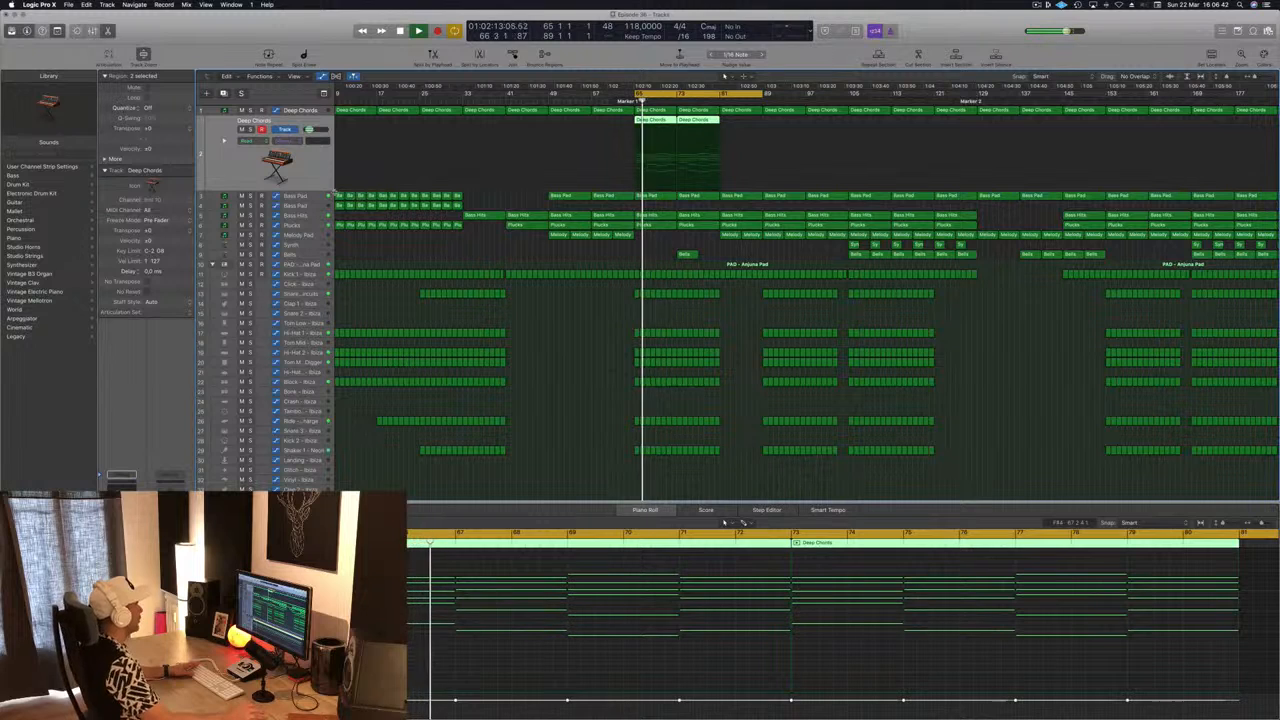
Step: Duplicate the Bass Hits track and copy its region at bar 65 onto the new track
click(316, 197)
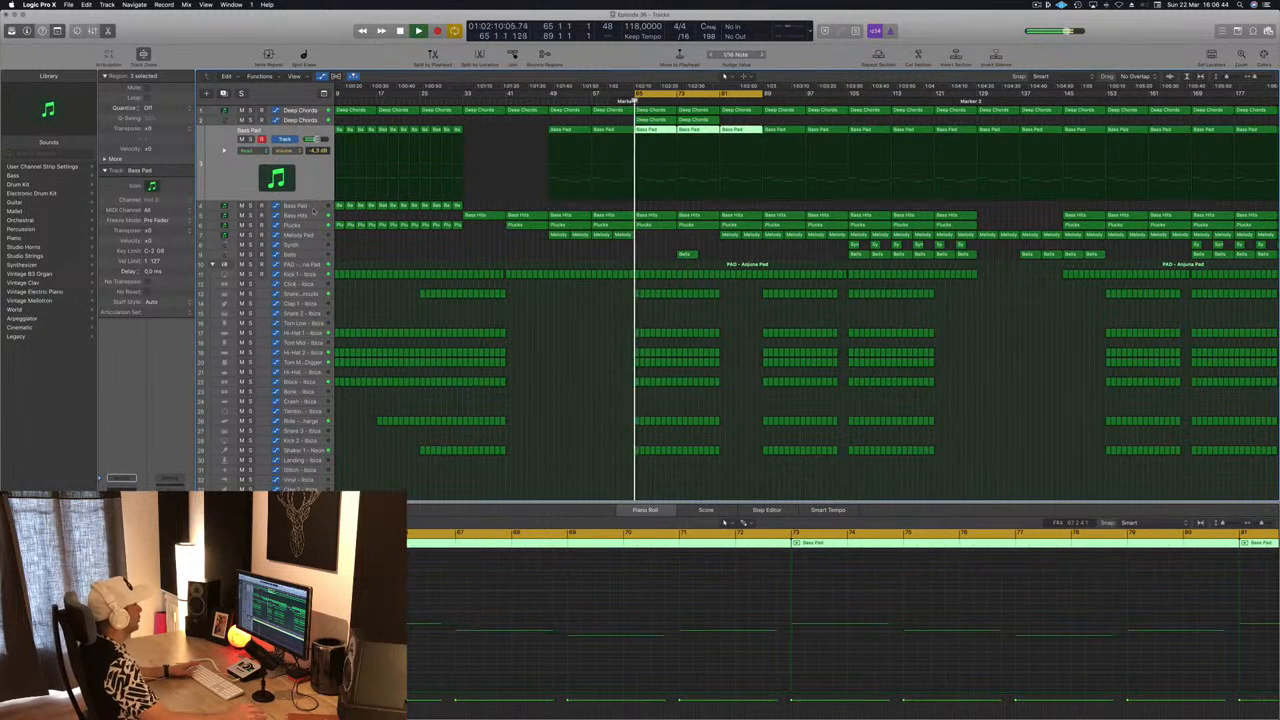
click(300, 215)
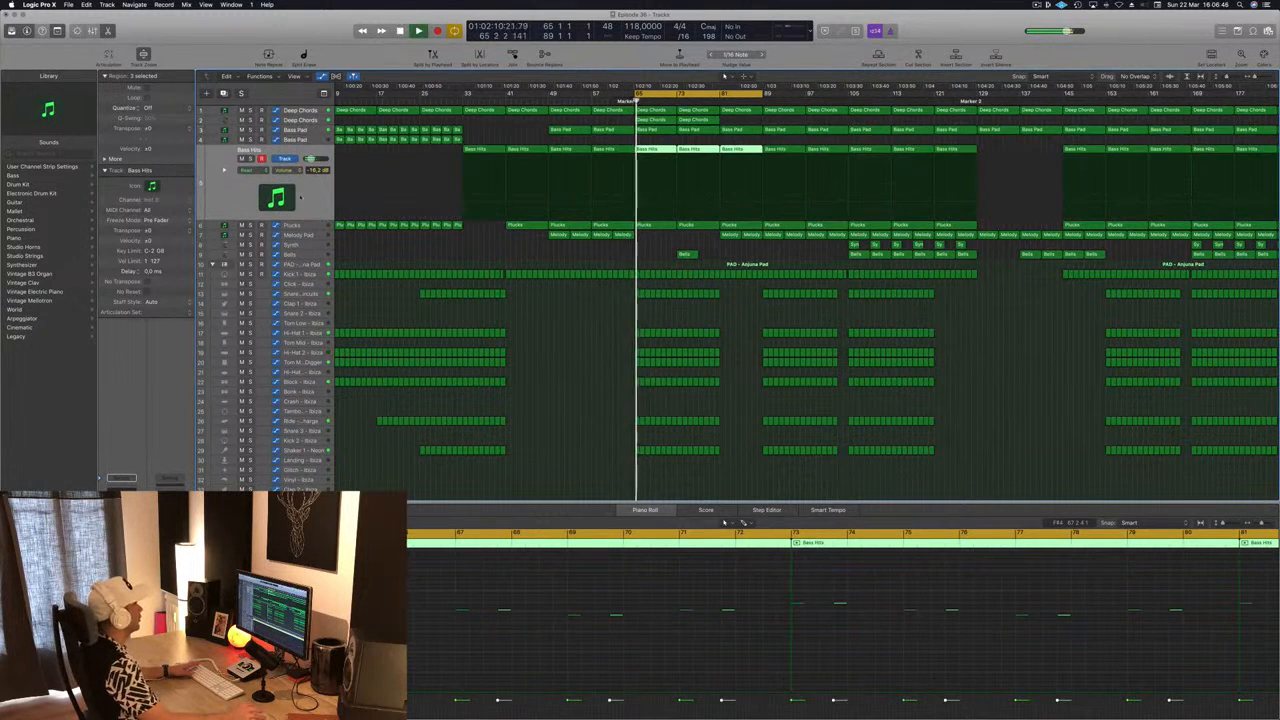
key(Down)
key(space)
drag(663, 150, 656, 171)
Step: Shift all notes in the copied Bass Hits region about half a bar forward in time and play the result
scroll(1042, 682, left, 4)
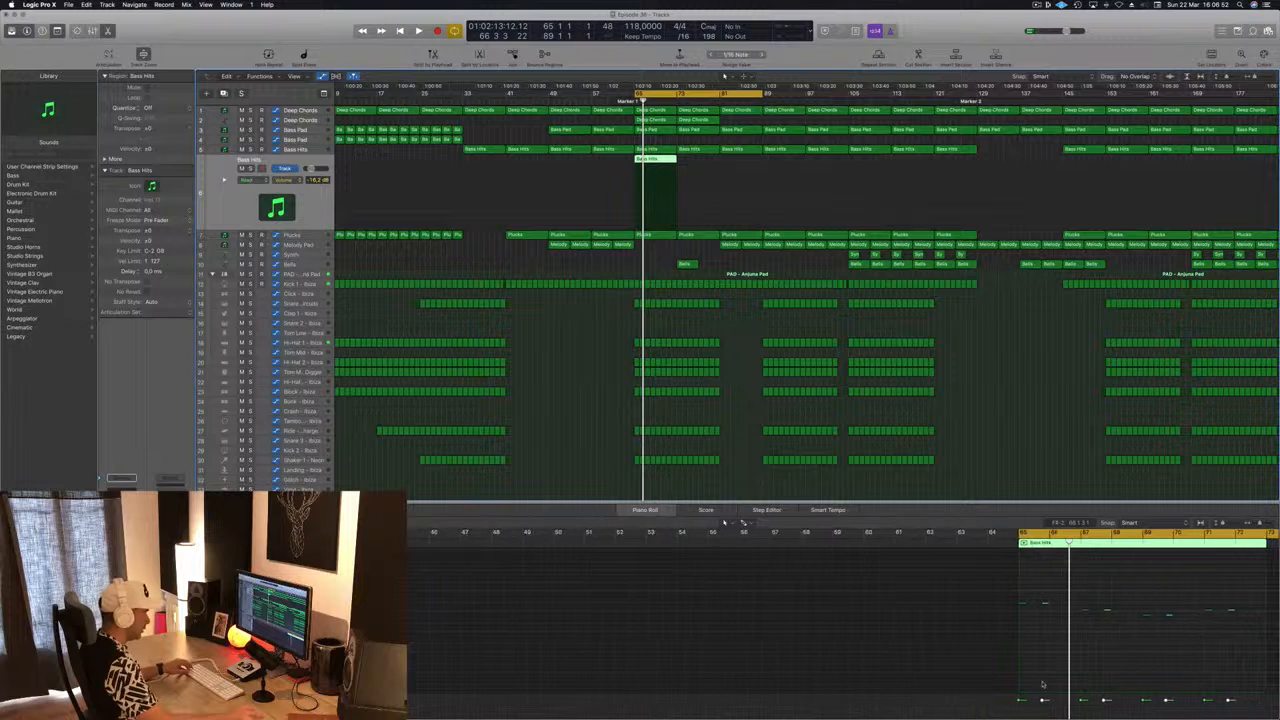
scroll(1042, 683, right, 4)
drag(927, 585, 1272, 640)
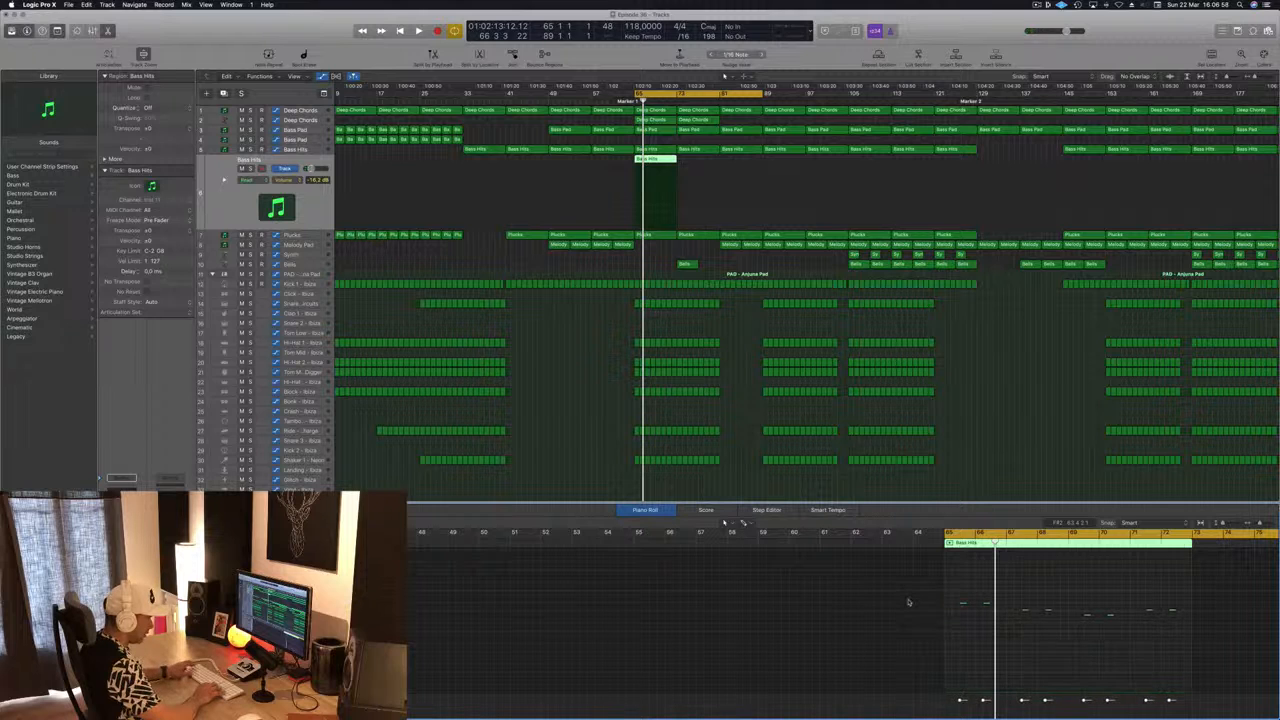
key(space)
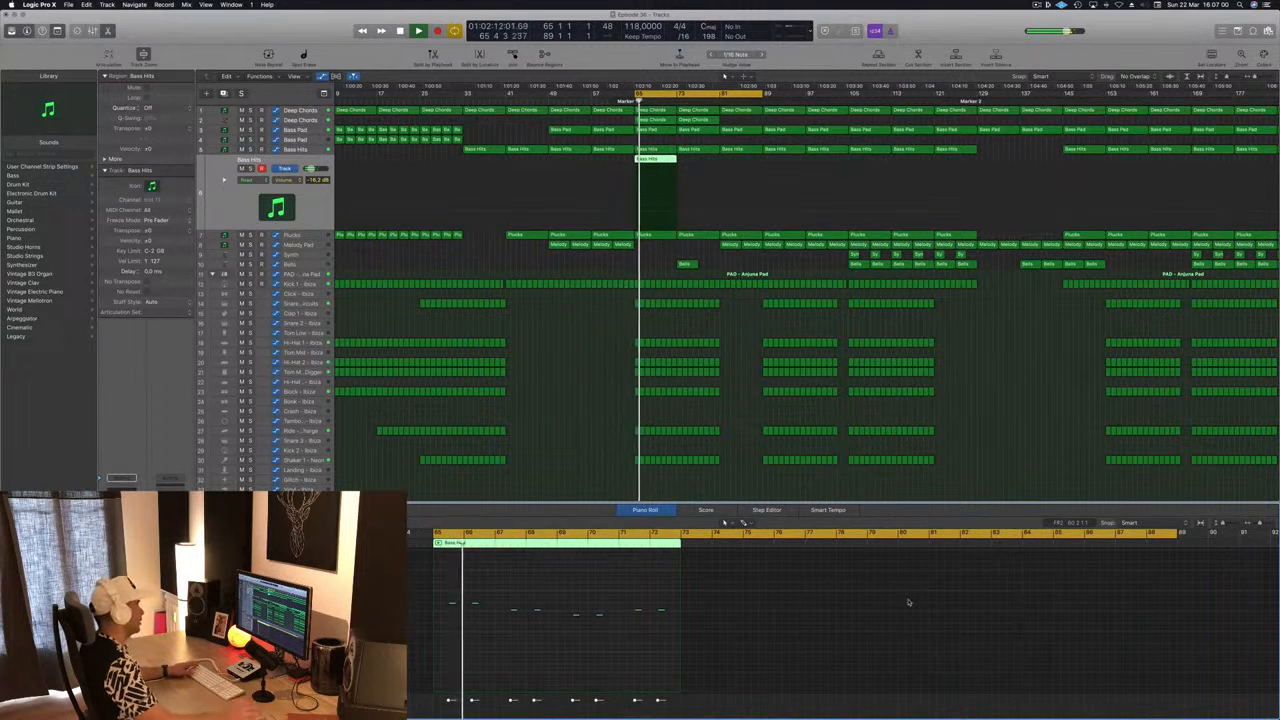
key(space)
key(space)
click(313, 211)
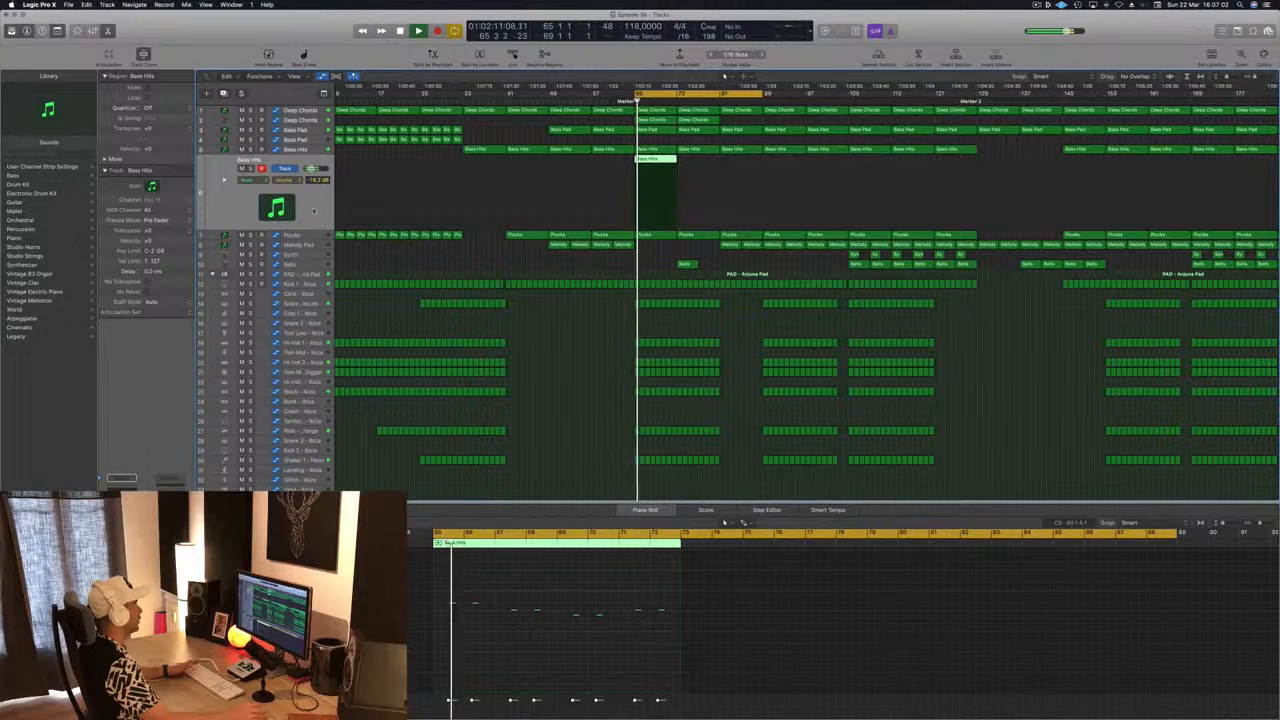
Step: Copy the offset Bass Hits region to bar 73, restart playback and select both regions on the new track
drag(660, 159, 703, 166)
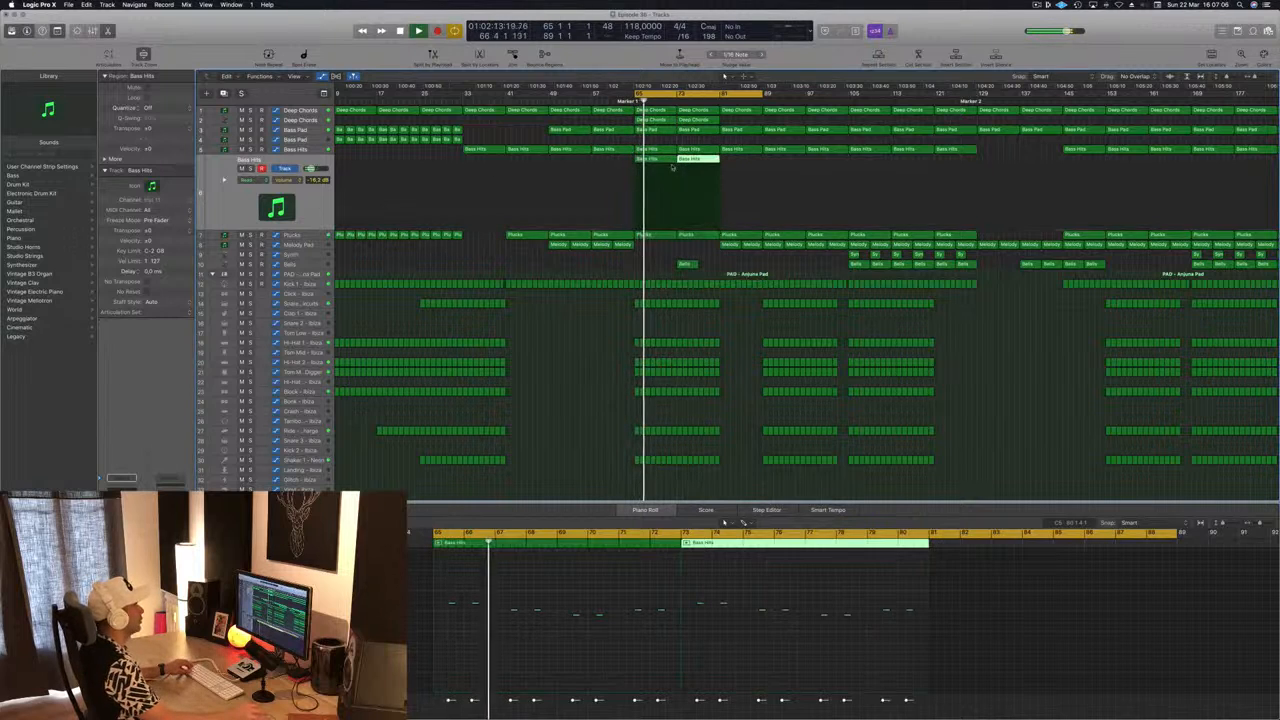
key(space)
key(space)
shift+click(658, 159)
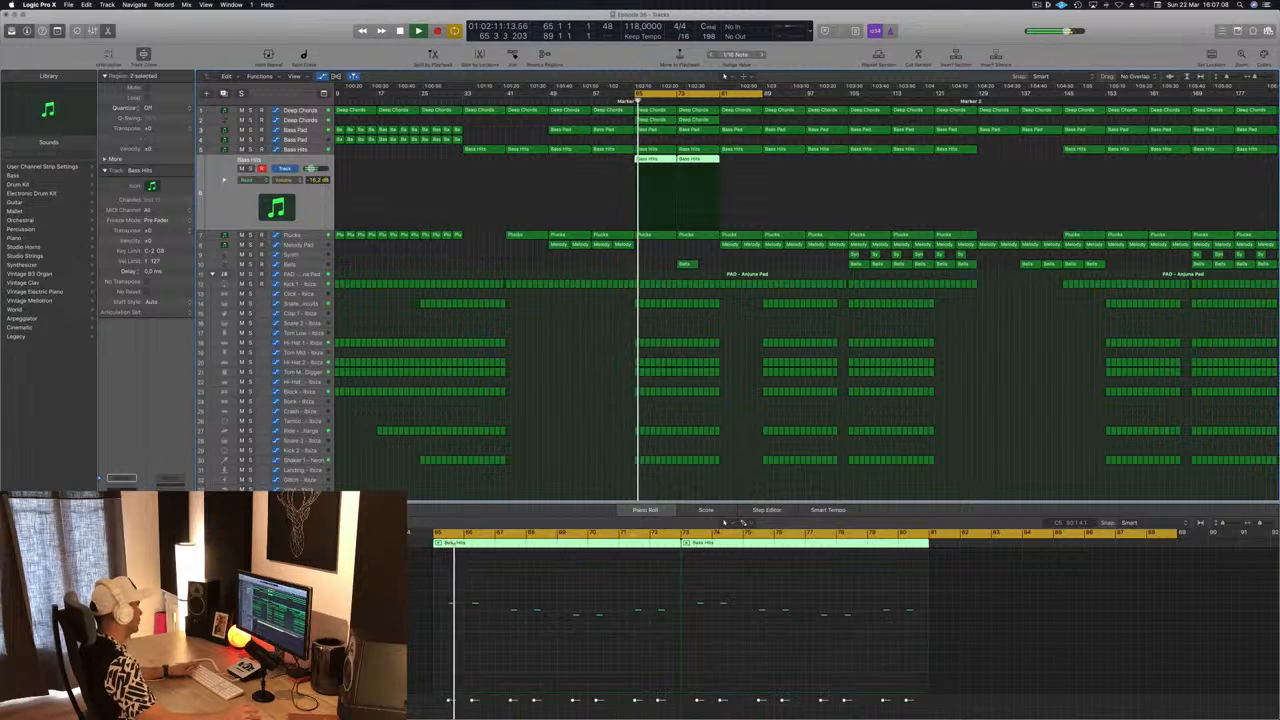
Step: Open the Sylenth1 instrument of the new Bass Hits track and replay the section from bar 65
click(122, 524)
key(space)
key(space)
drag(271, 20, 374, 24)
key(space)
key(space)
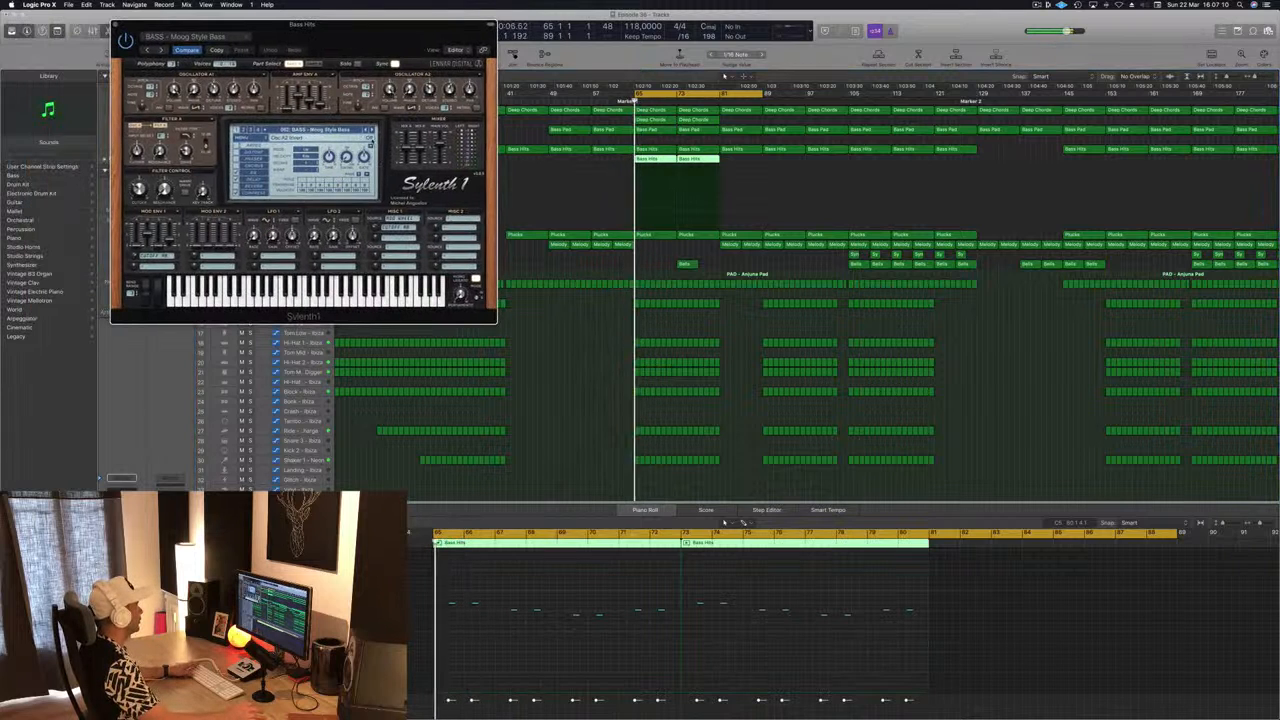
Step: Step backward through the Sylenth1 bass presets from Moog Style Bass to M-Bass, replaying the section between changes
click(365, 130)
click(366, 131)
key(space)
key(space)
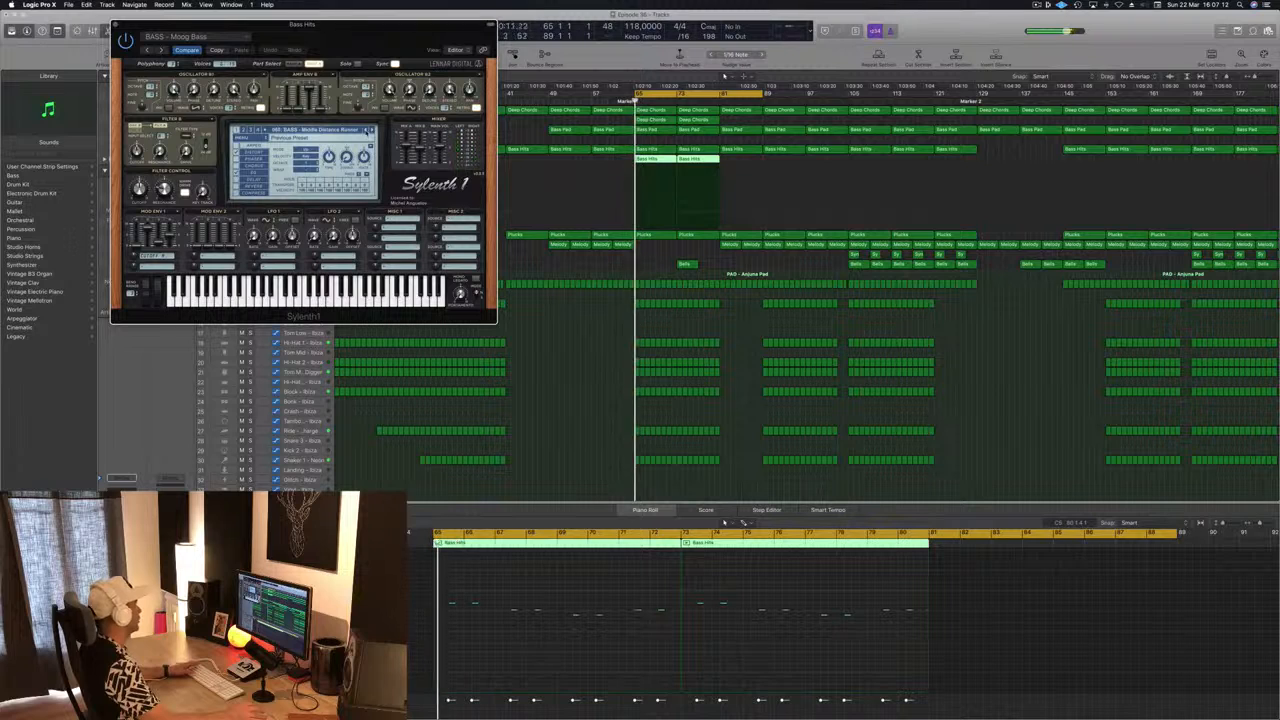
click(366, 131)
key(space)
key(space)
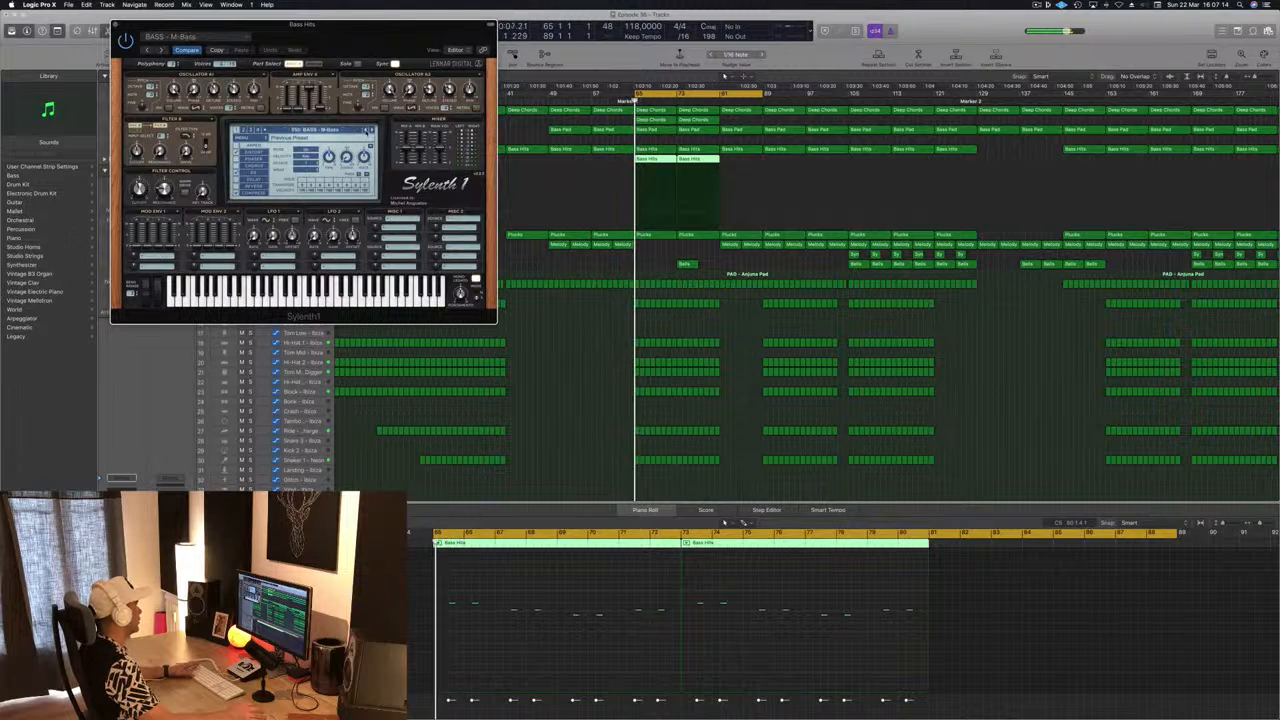
Step: Move the Sylenth1 window clear of the track headers and audition further bass presets, stepping backward from Long Bass
drag(366, 41, 1027, 233)
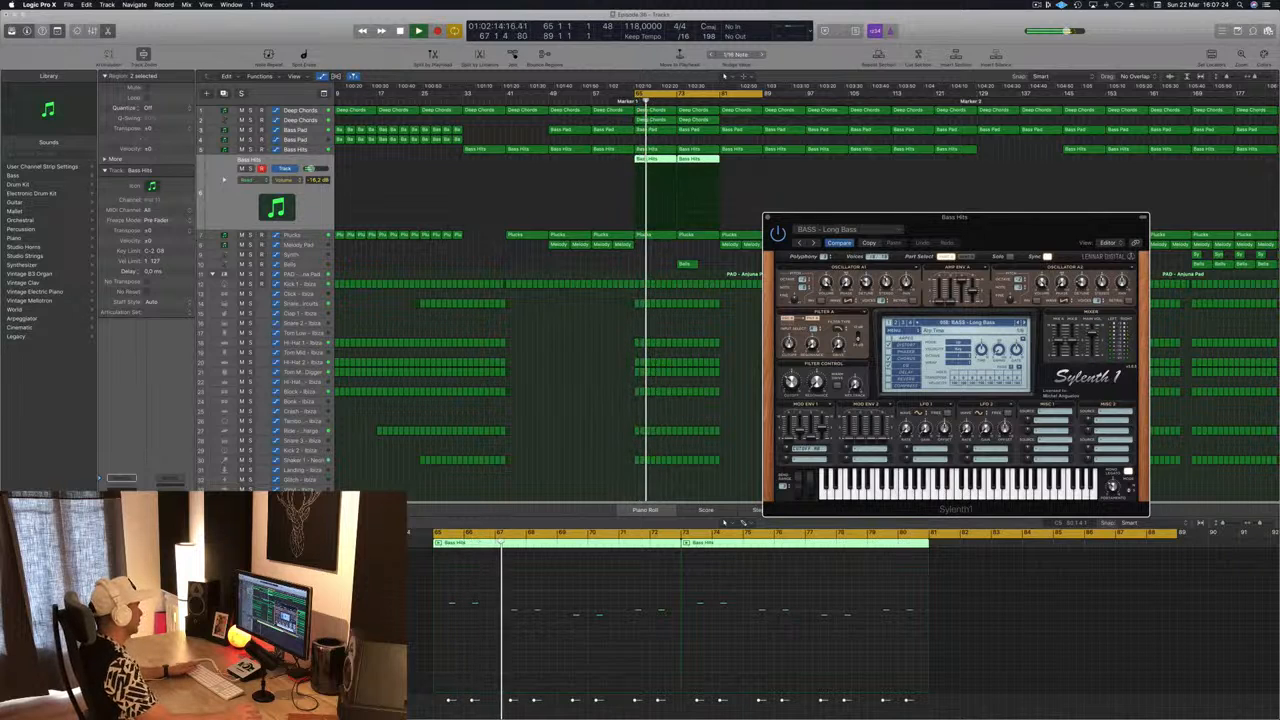
key(space)
key(space)
click(1020, 323)
click(1020, 323)
click(1020, 323)
click(1020, 323)
click(1020, 323)
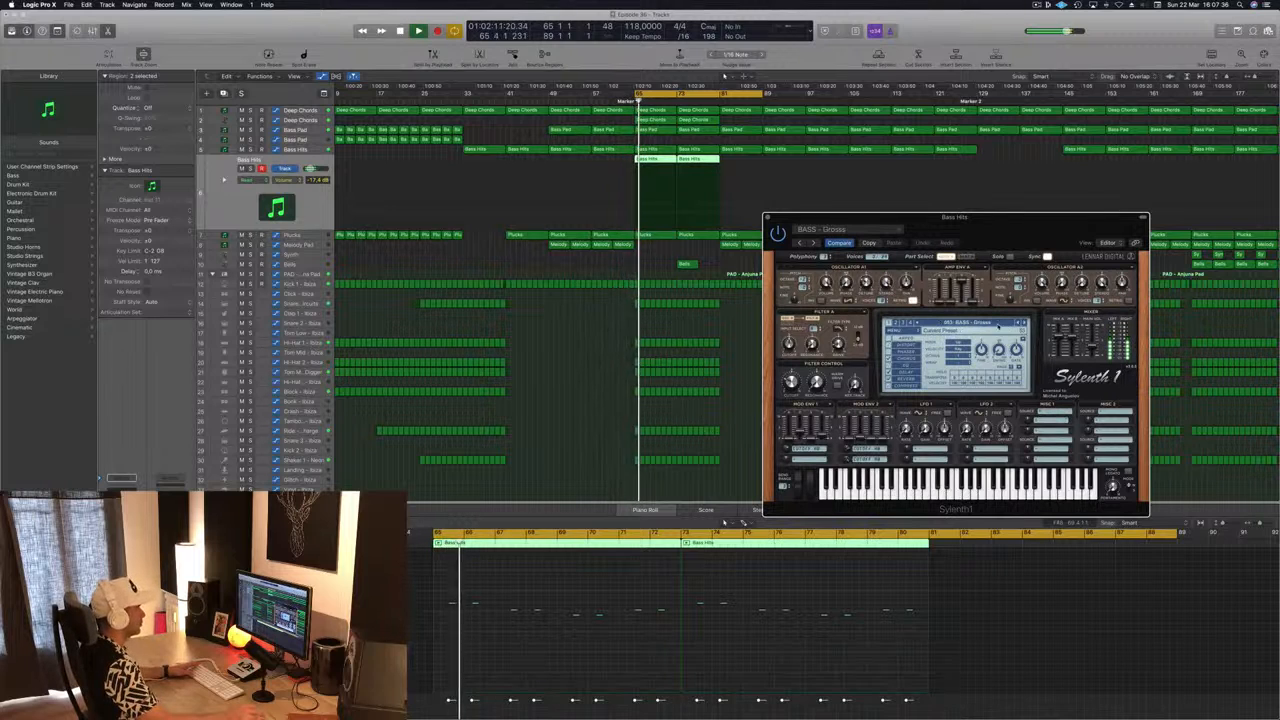
Step: Load the Acid Bass preset from the Sylenth1 preset list, step forward through Atlantis to Bass Pad and replay the section
click(997, 328)
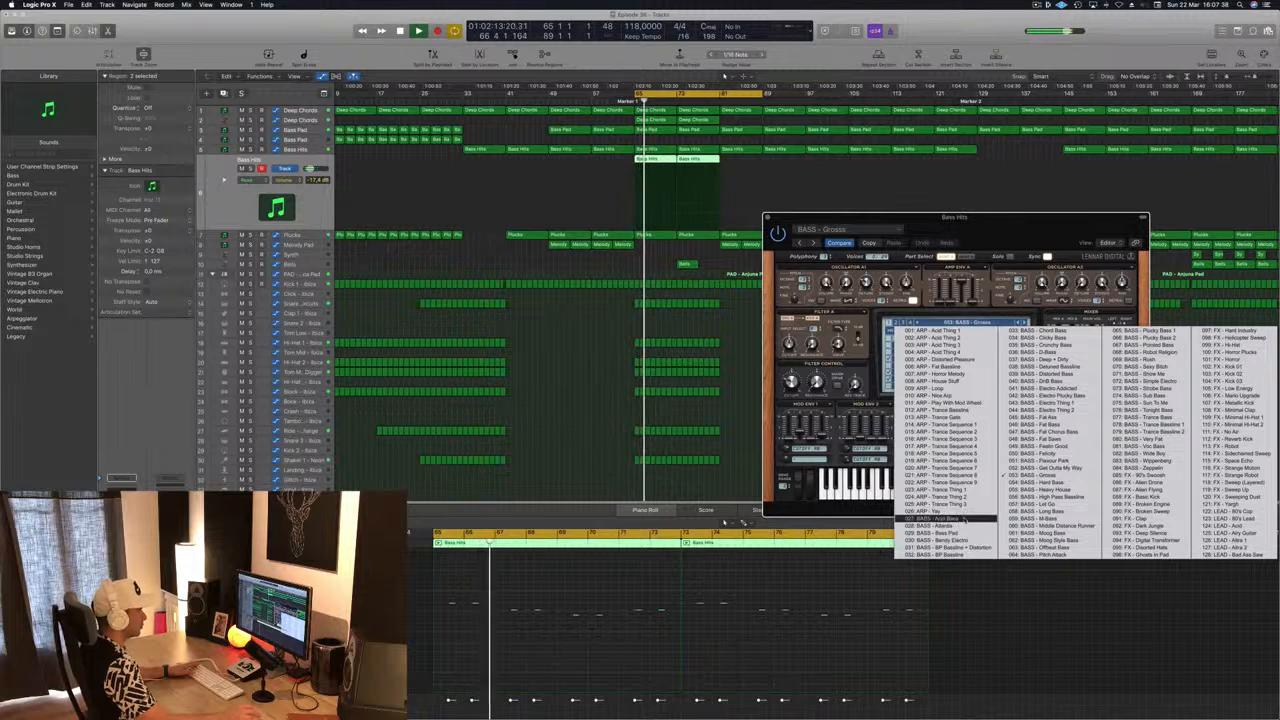
click(930, 519)
key(space)
click(1025, 323)
key(space)
key(space)
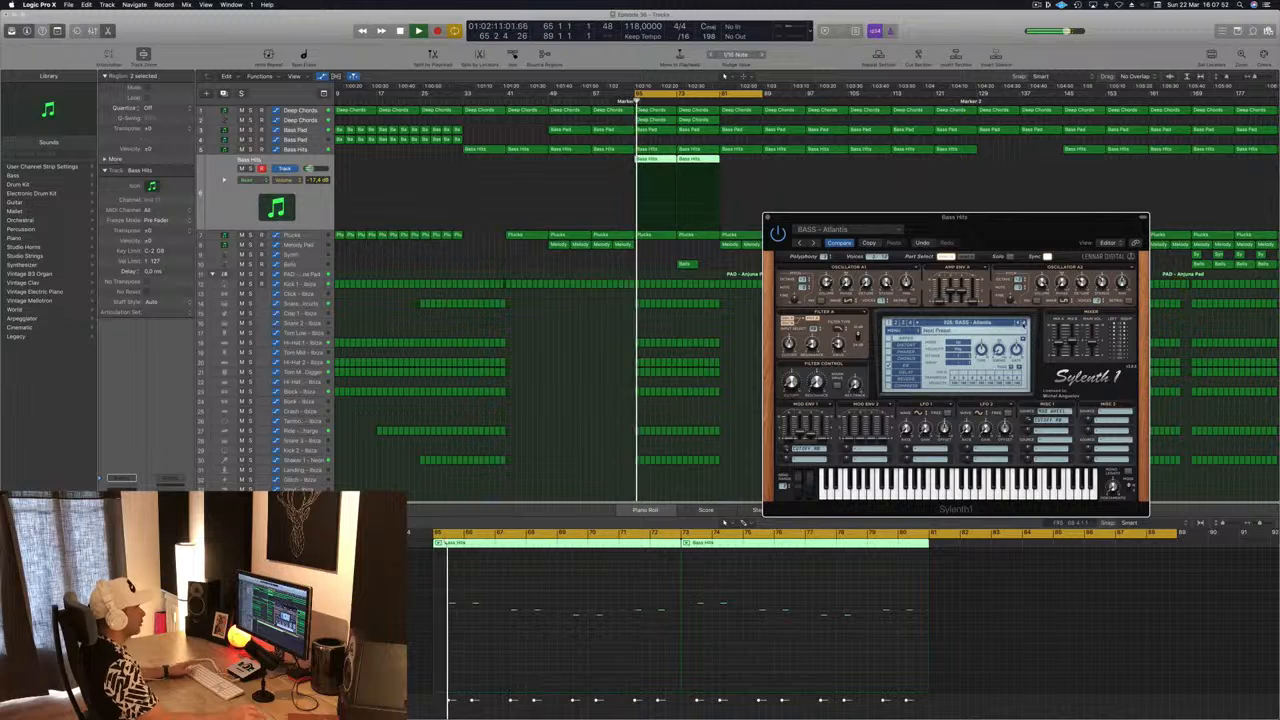
click(1023, 323)
key(Return)
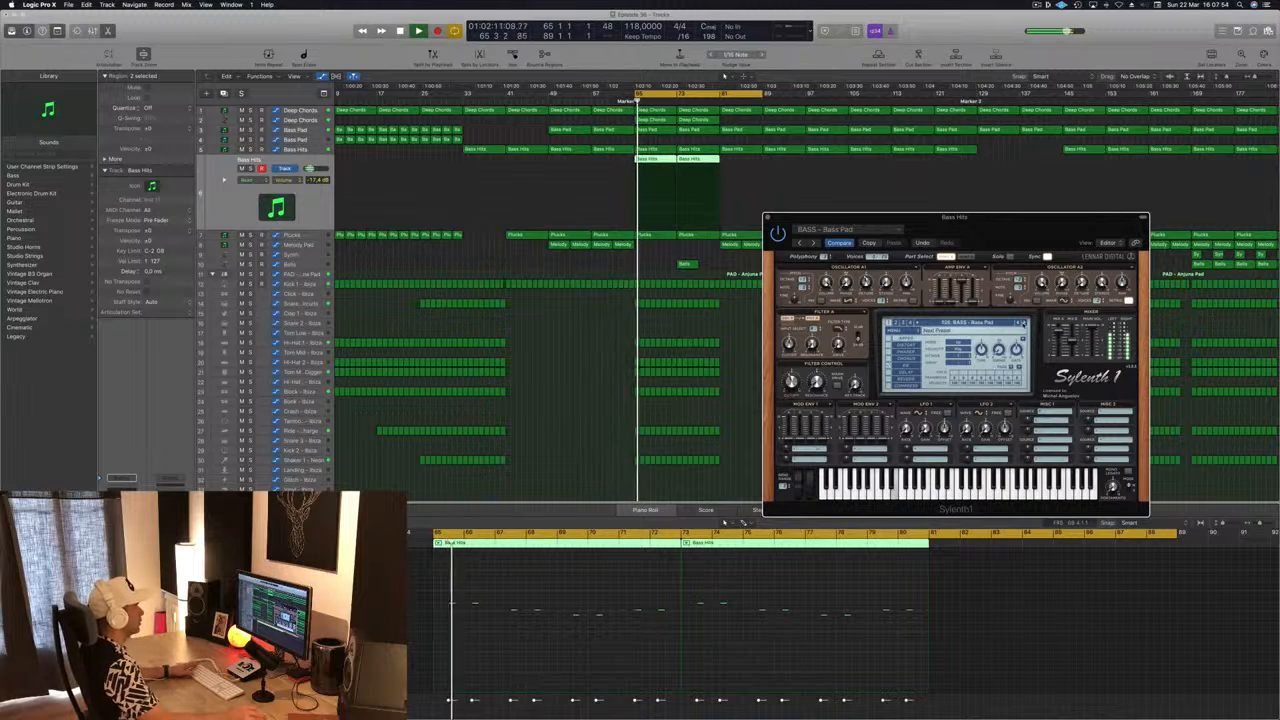
key(space)
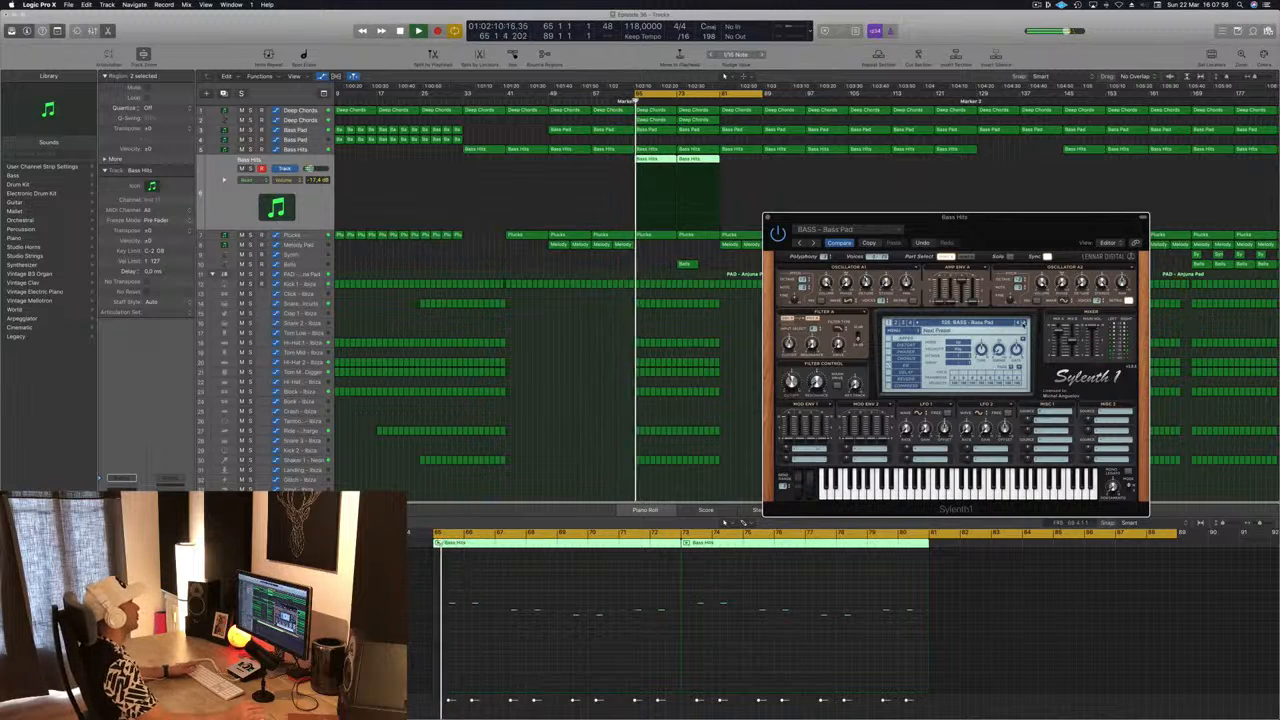
key(space)
key(space)
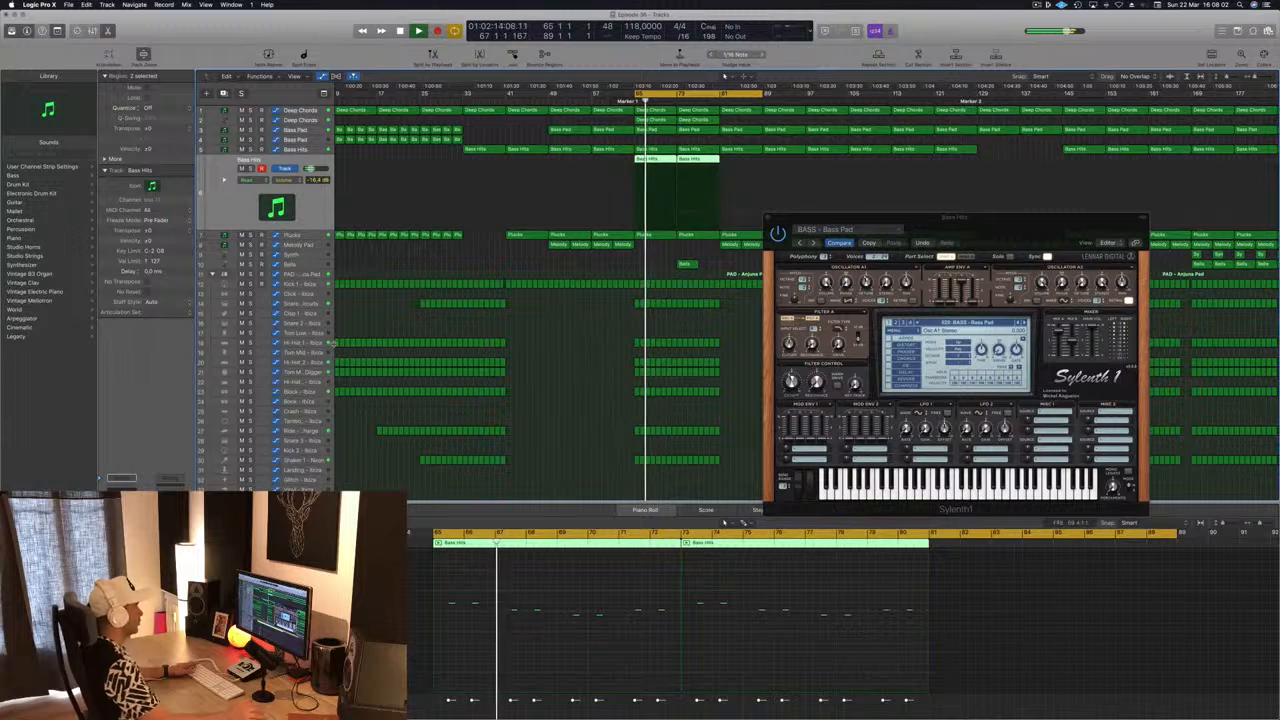
Step: Close the Sylenth1 window, restart the section and briefly solo the new Bass Hits track to check its sound
drag(768, 218, 628, 227)
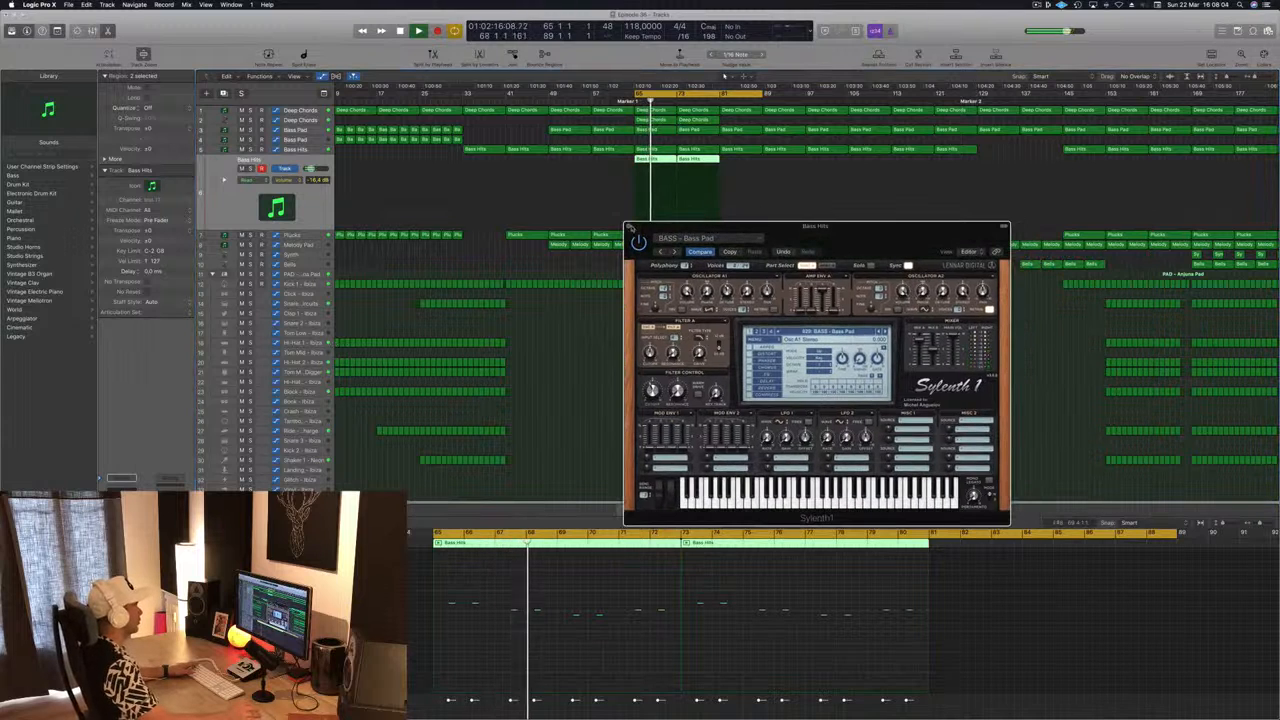
click(628, 227)
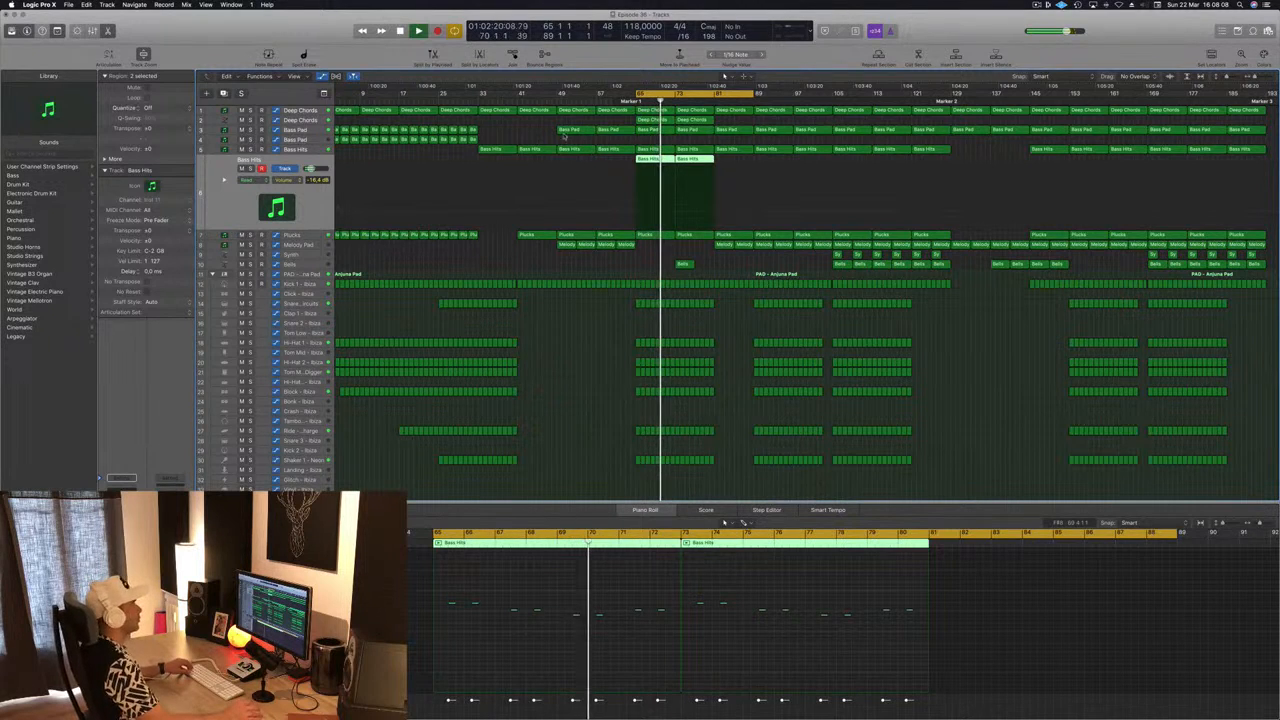
key(space)
key(space)
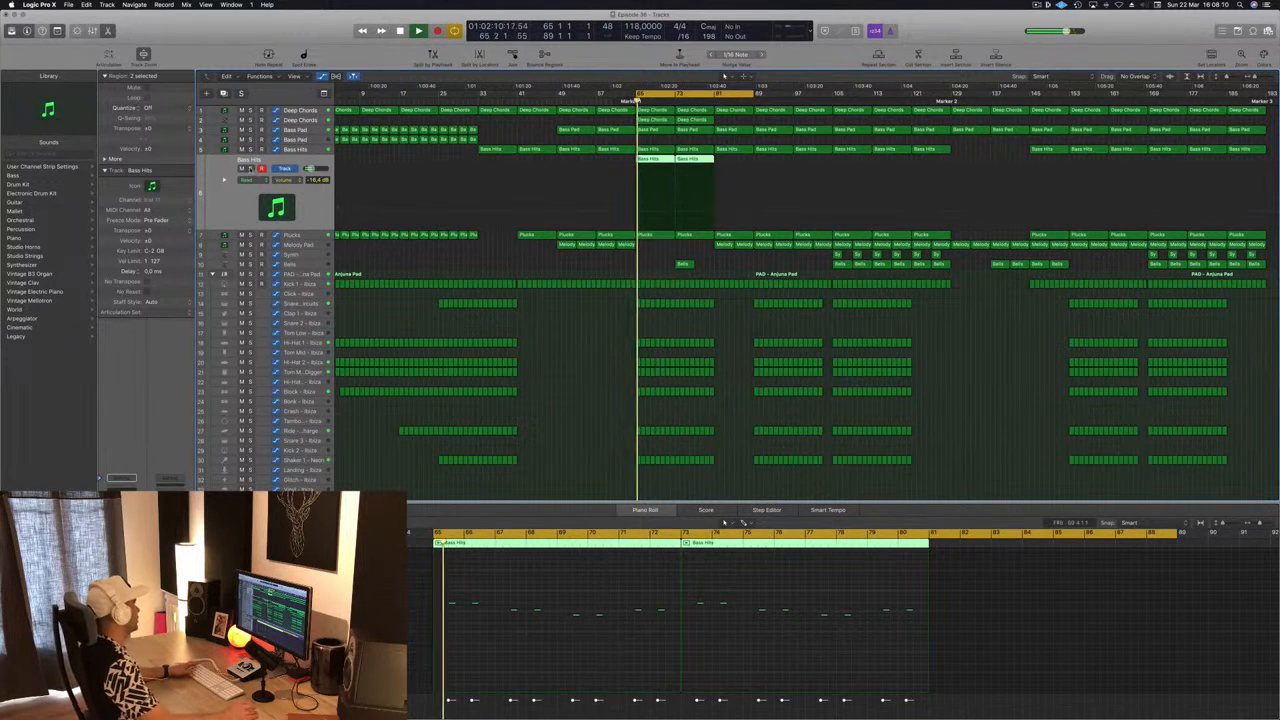
key(s)
key(s)
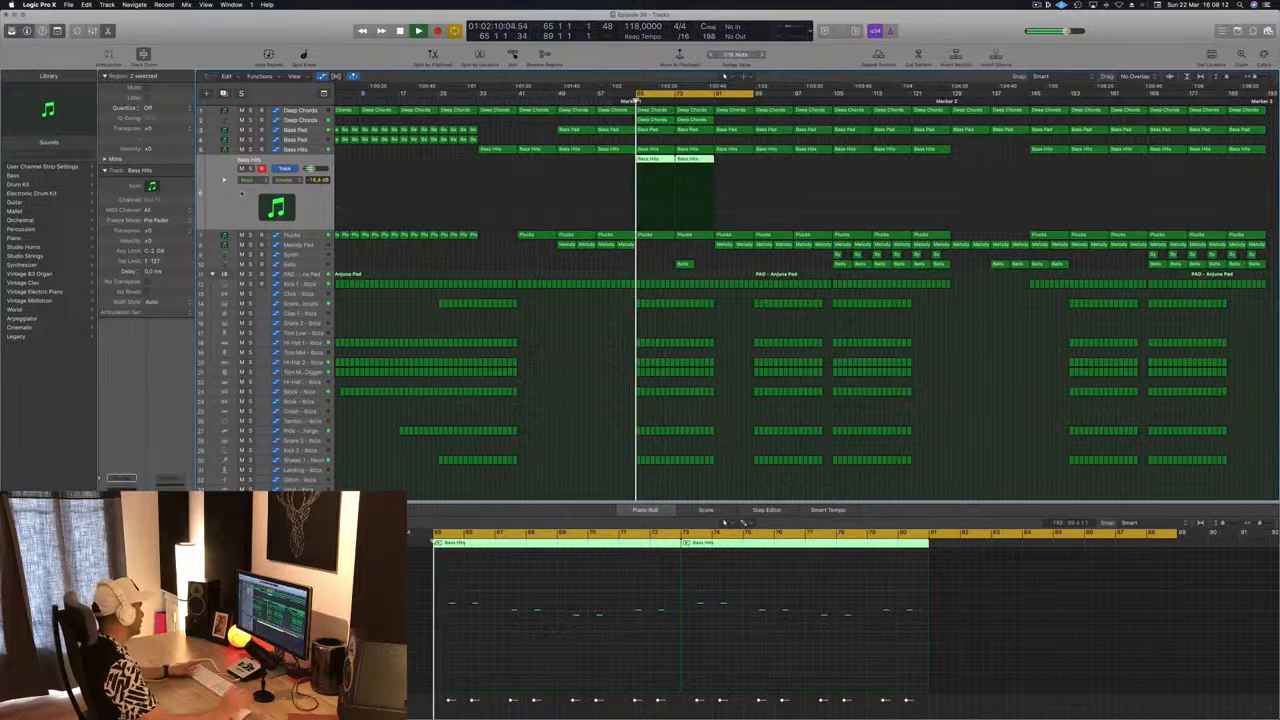
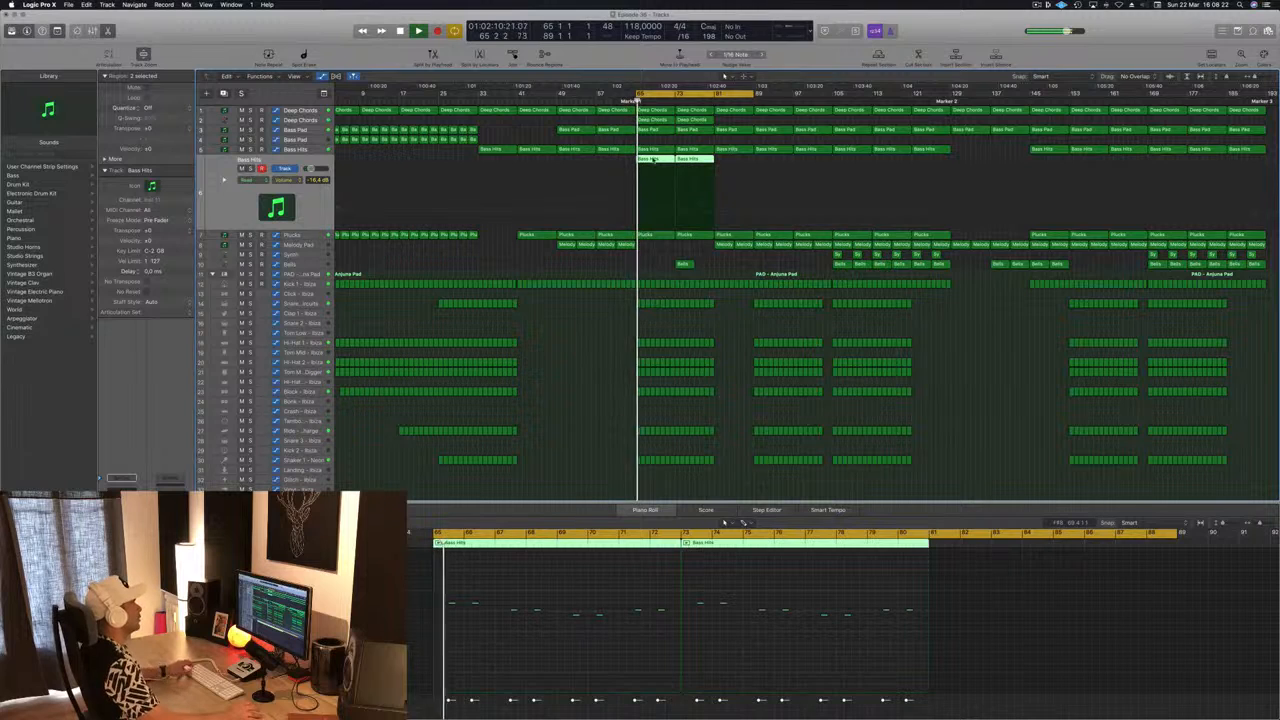
Step: Copy the paired regions of the new Bass Hits and second Deep Chords tracks to bar 81, and save the project
drag(651, 160, 740, 125)
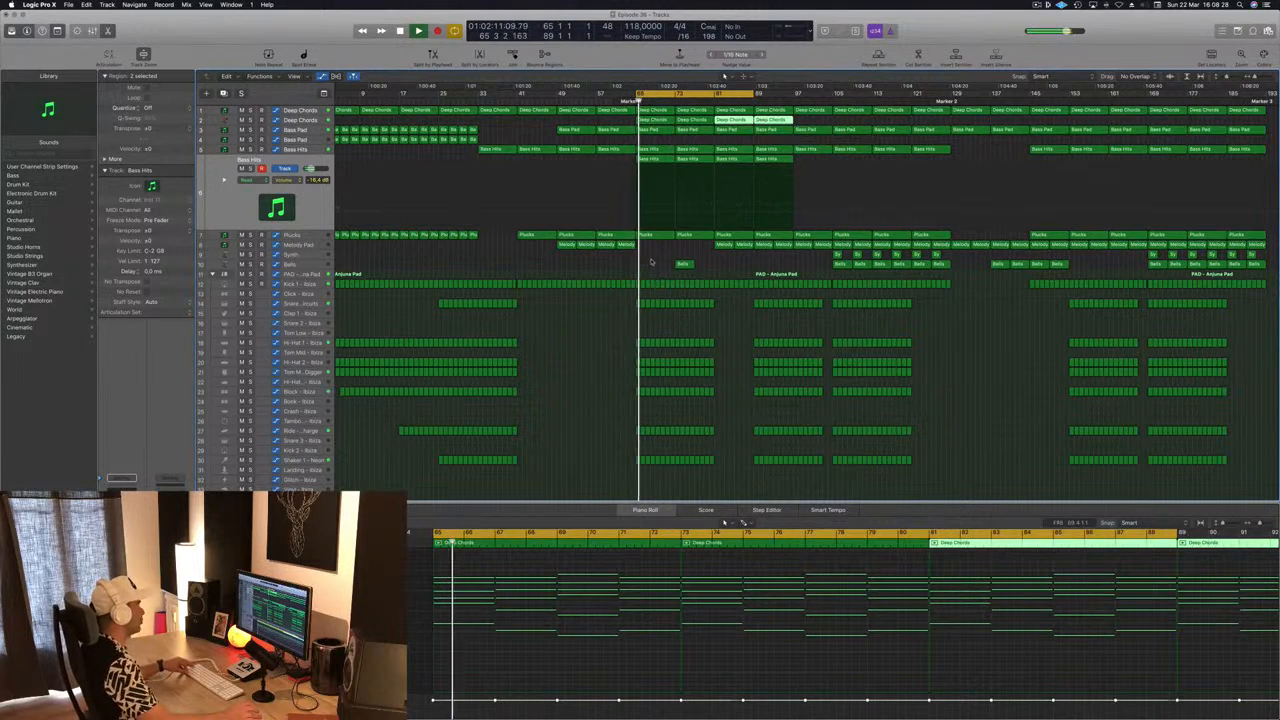
scroll(651, 258, down, 2)
scroll(578, 338, down, 3)
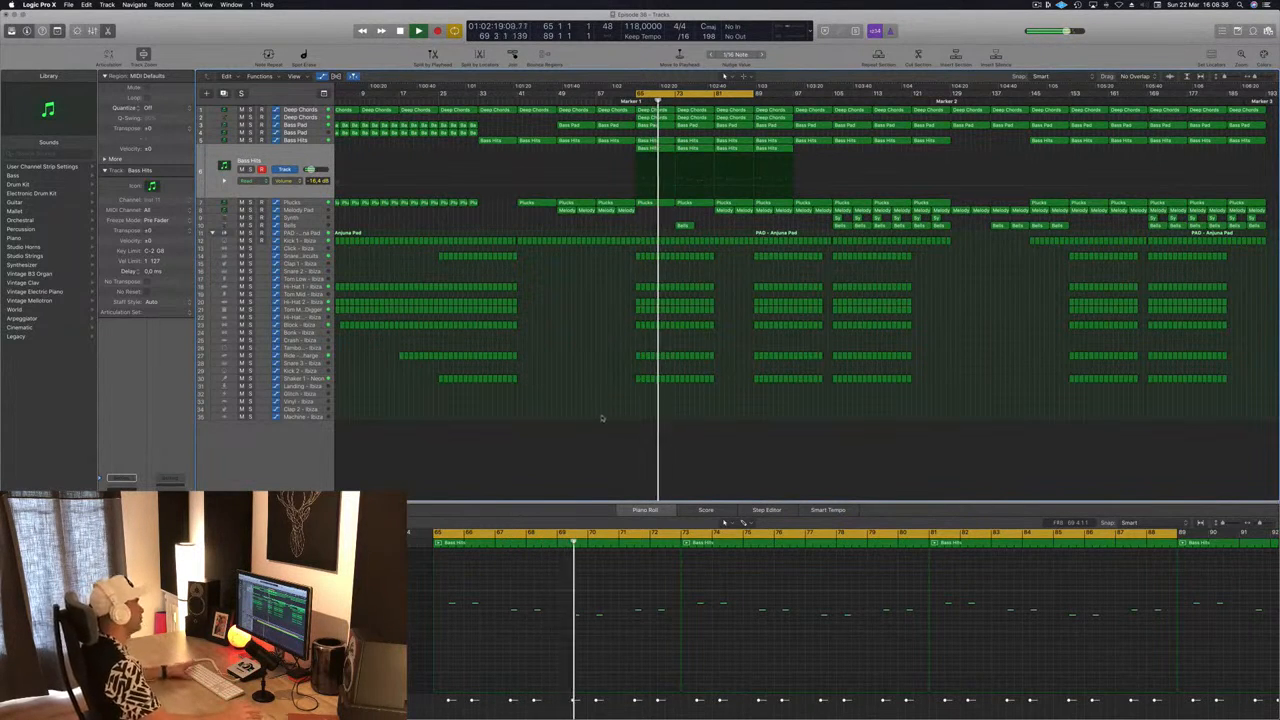
key(super+s)
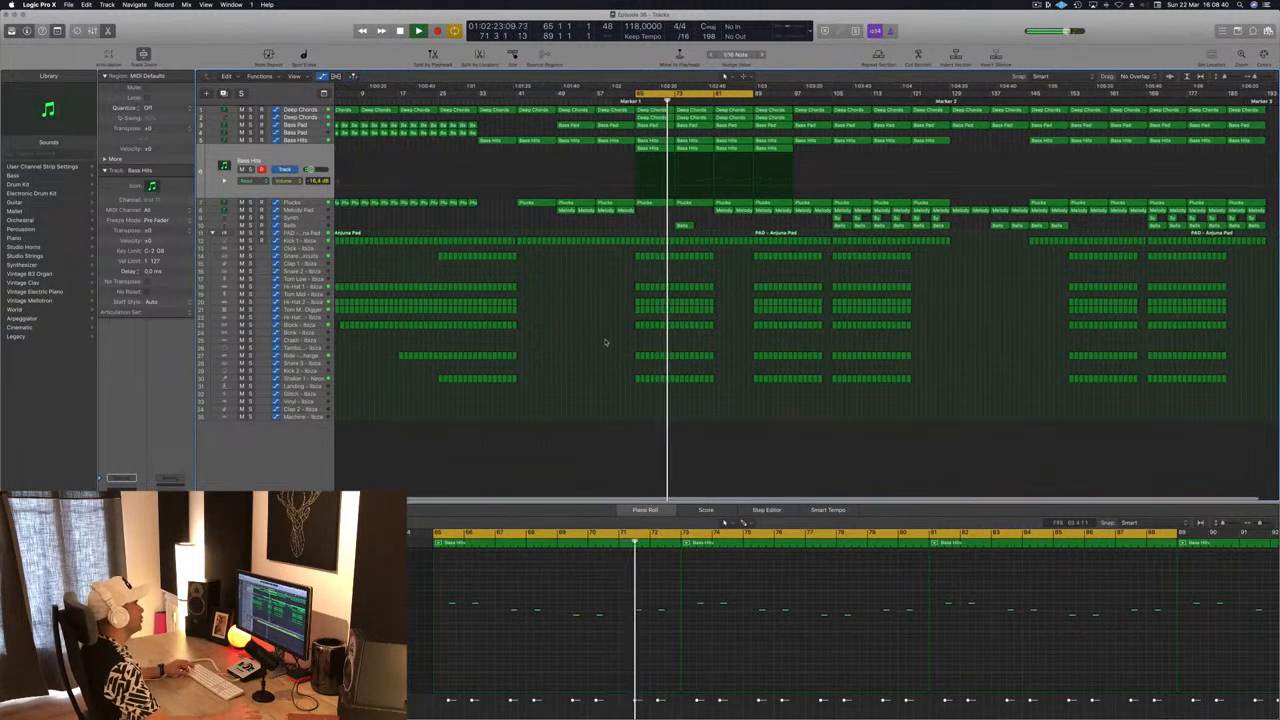
Step: Delete the notes near bar 75 in the Bells region at bar 73 and restart playback just before that region
scroll(604, 341, down, 2)
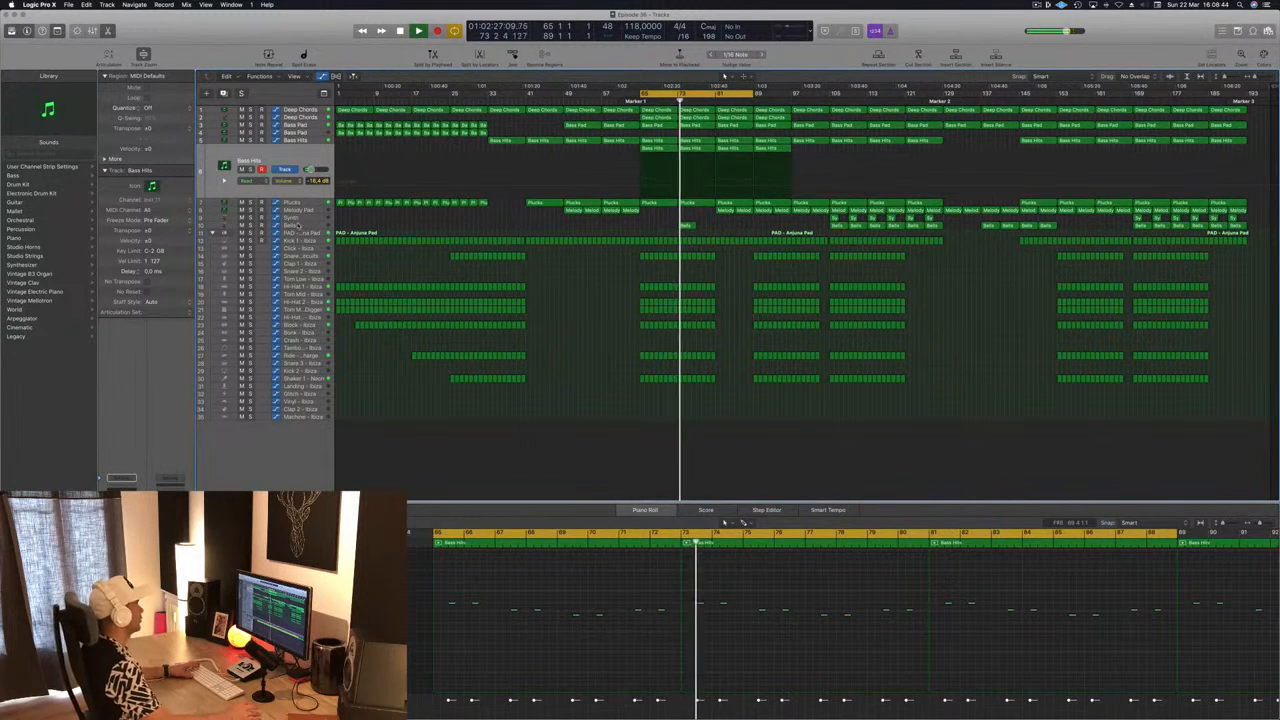
click(686, 225)
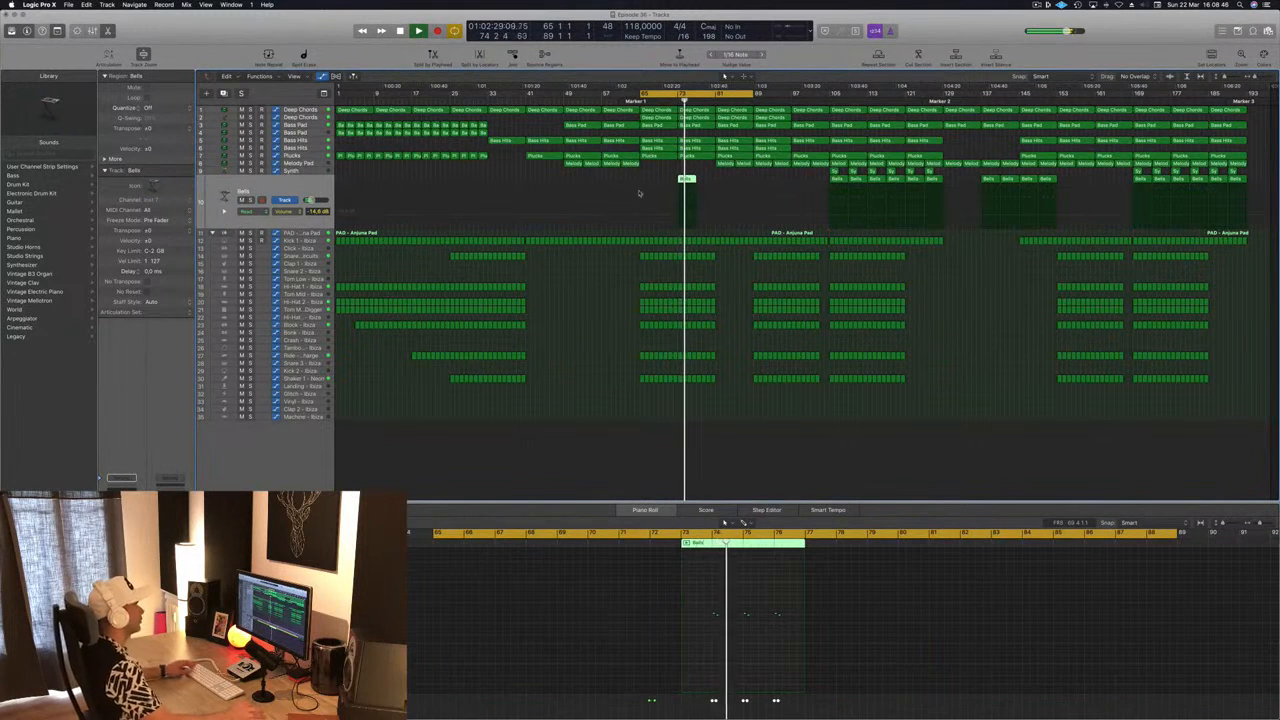
scroll(697, 180, up, 2)
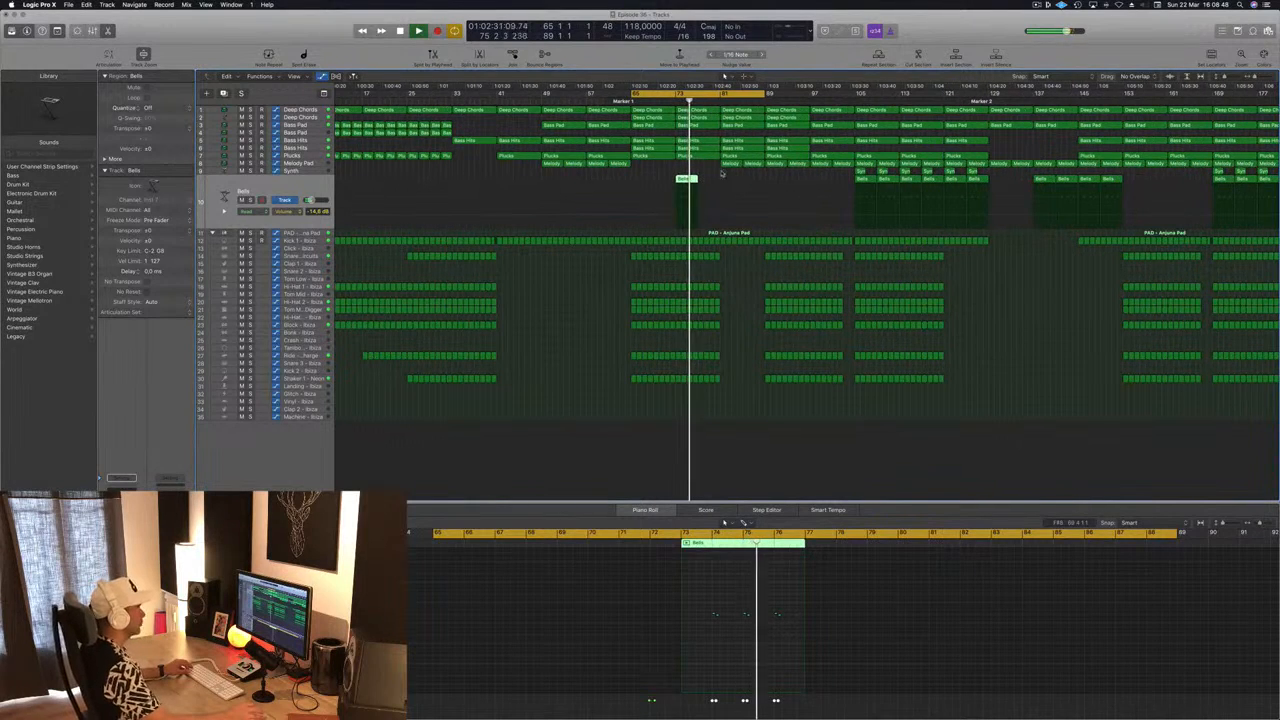
click(757, 637)
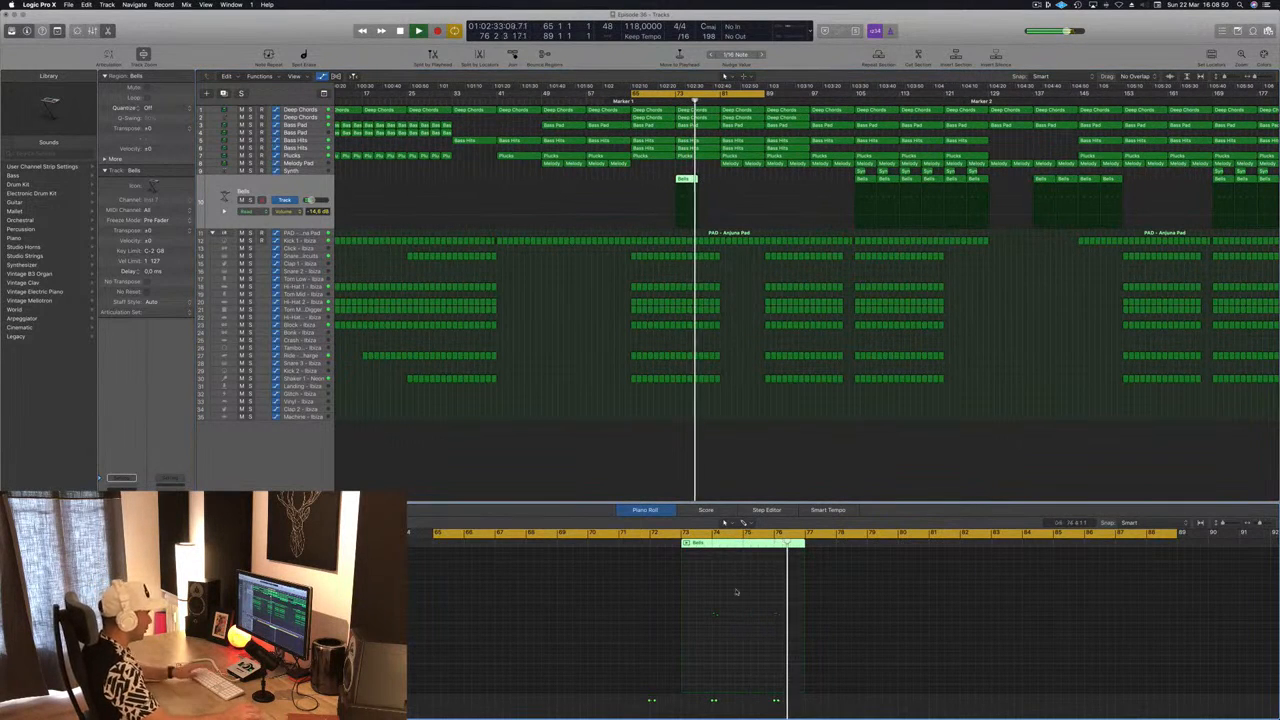
click(671, 102)
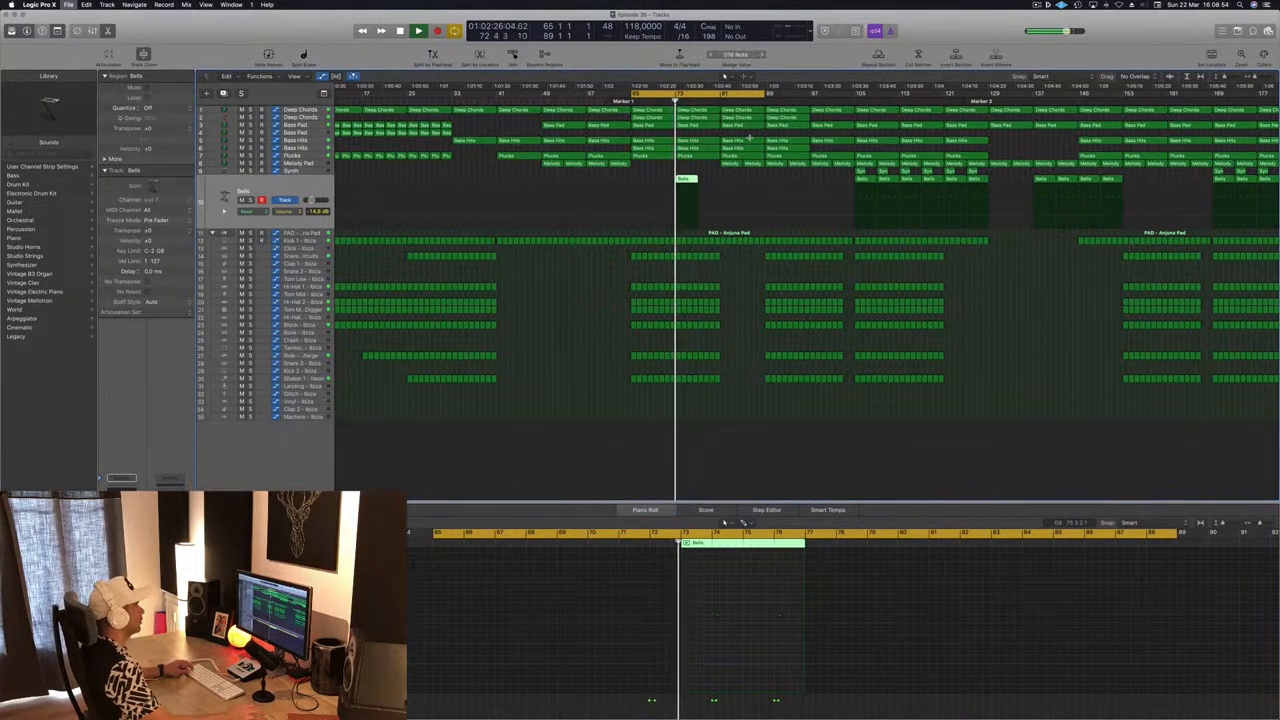
Step: Adjust the automation curve of the original Deep Chords track between bars 81 and 89
scroll(722, 169, down, 2)
scroll(720, 171, up, 3)
scroll(718, 172, up, 2)
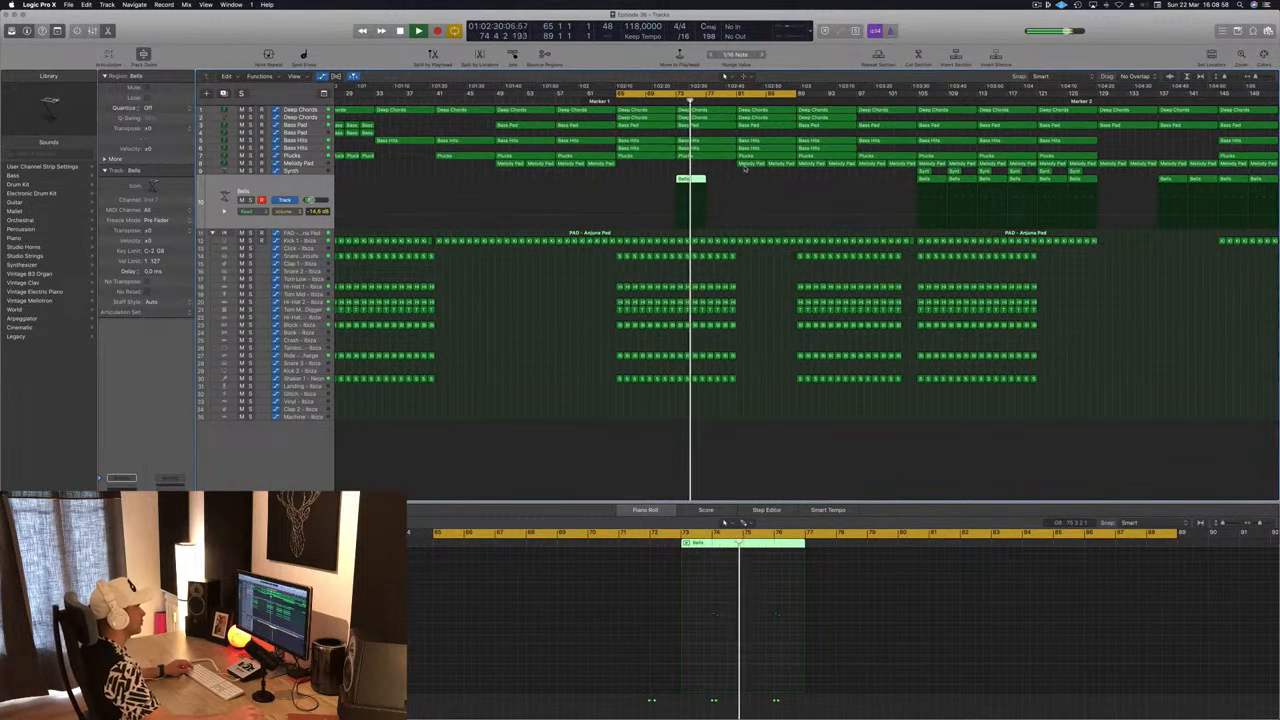
scroll(744, 169, down, 1)
scroll(759, 248, down, 1)
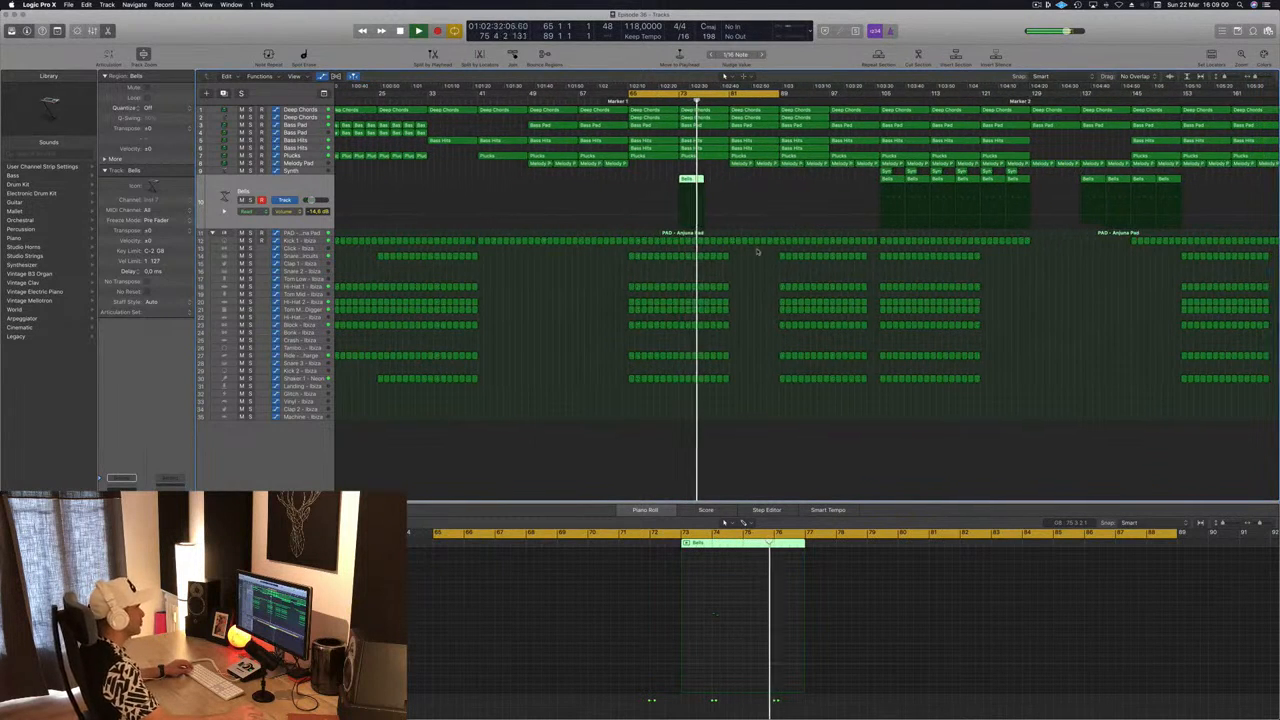
scroll(754, 218, down, 1)
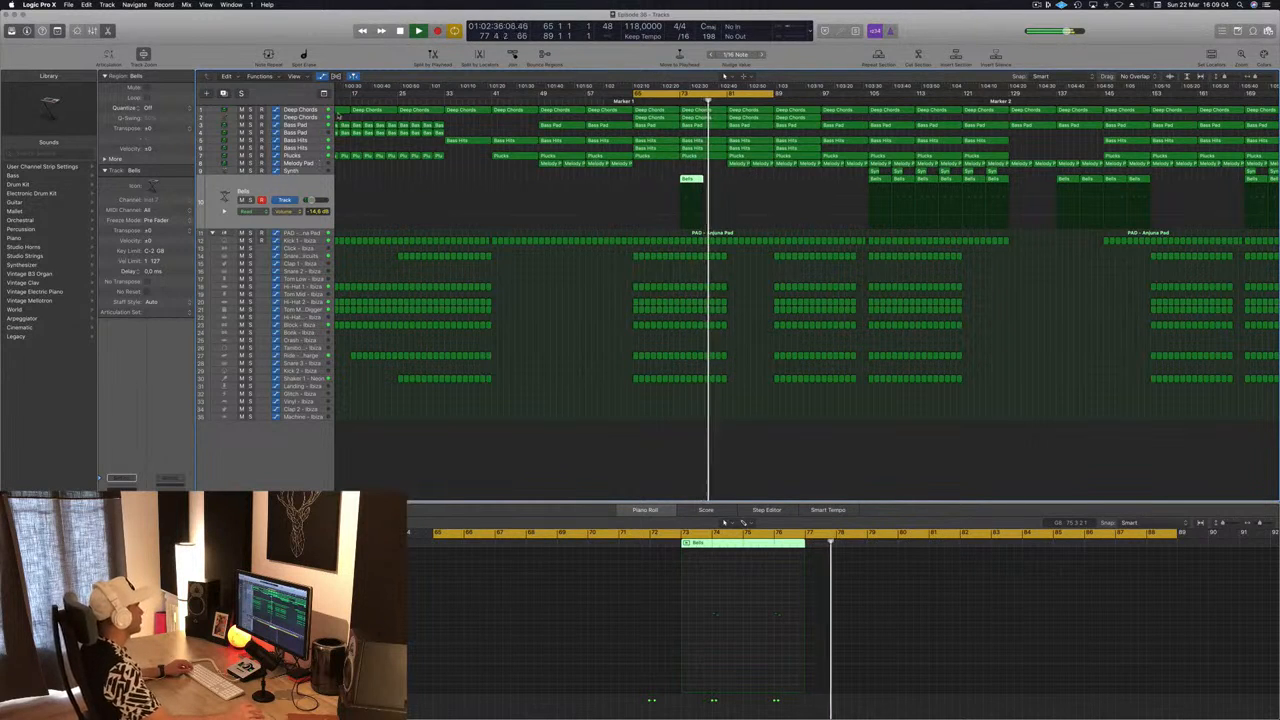
click(312, 110)
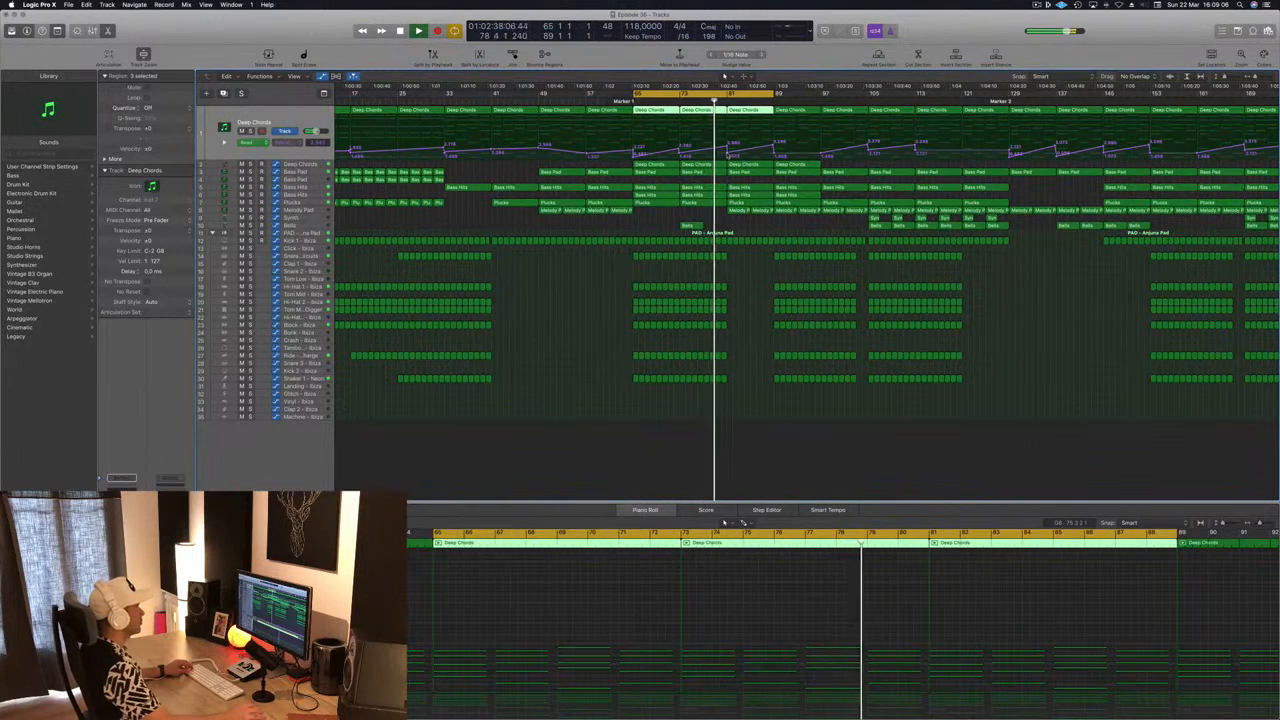
click(727, 154)
click(772, 149)
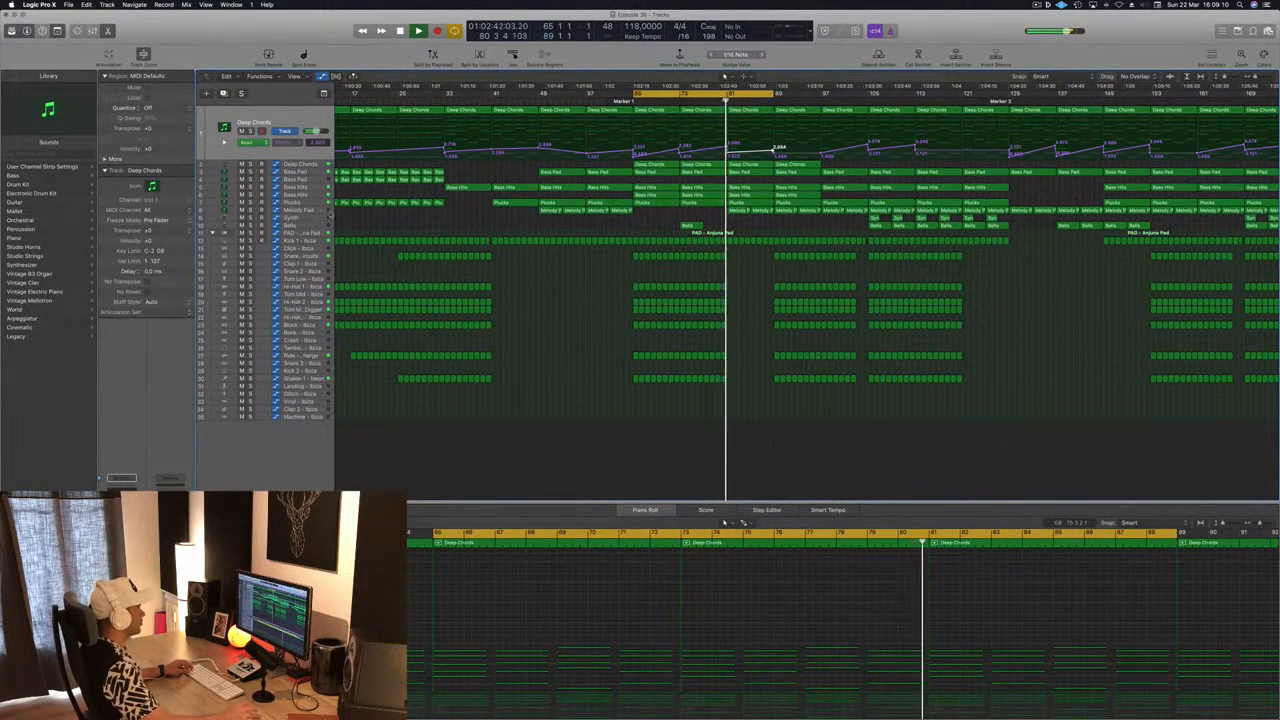
Step: Raise the Melody Pad's cutoff automation between bars 81 and 89, with the point at bar 81 at about 2.16
click(742, 209)
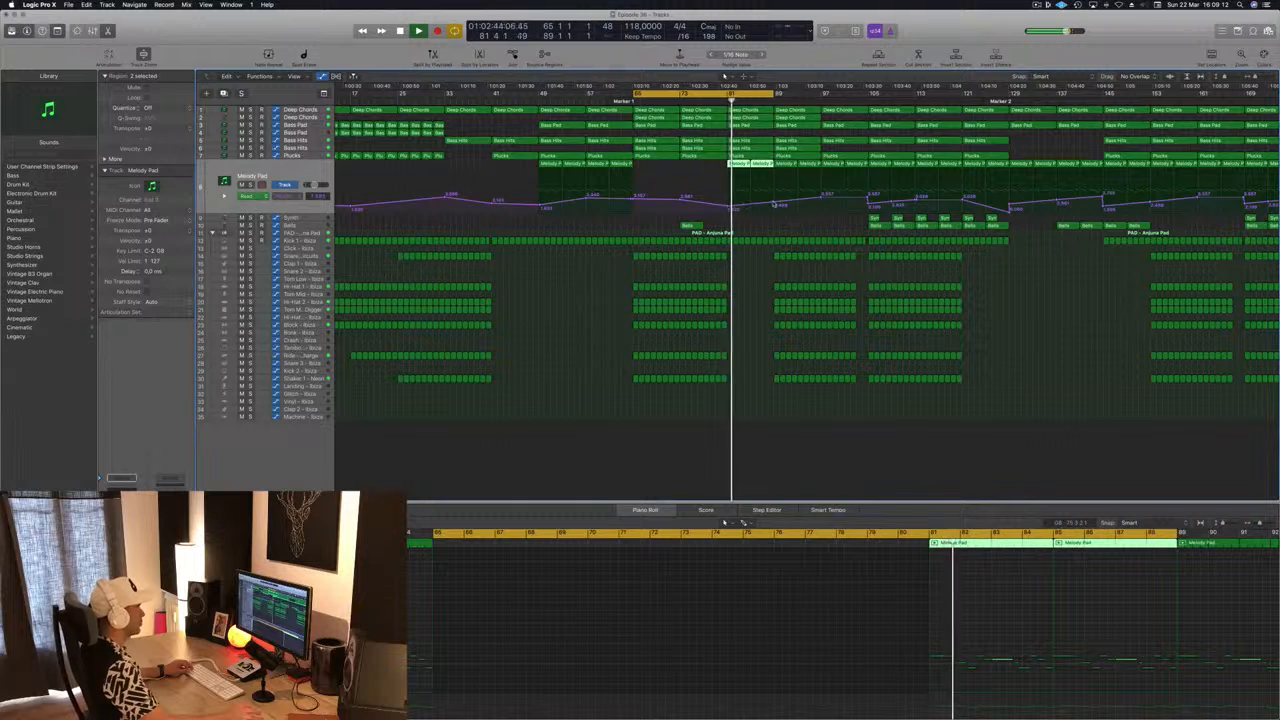
click(731, 208)
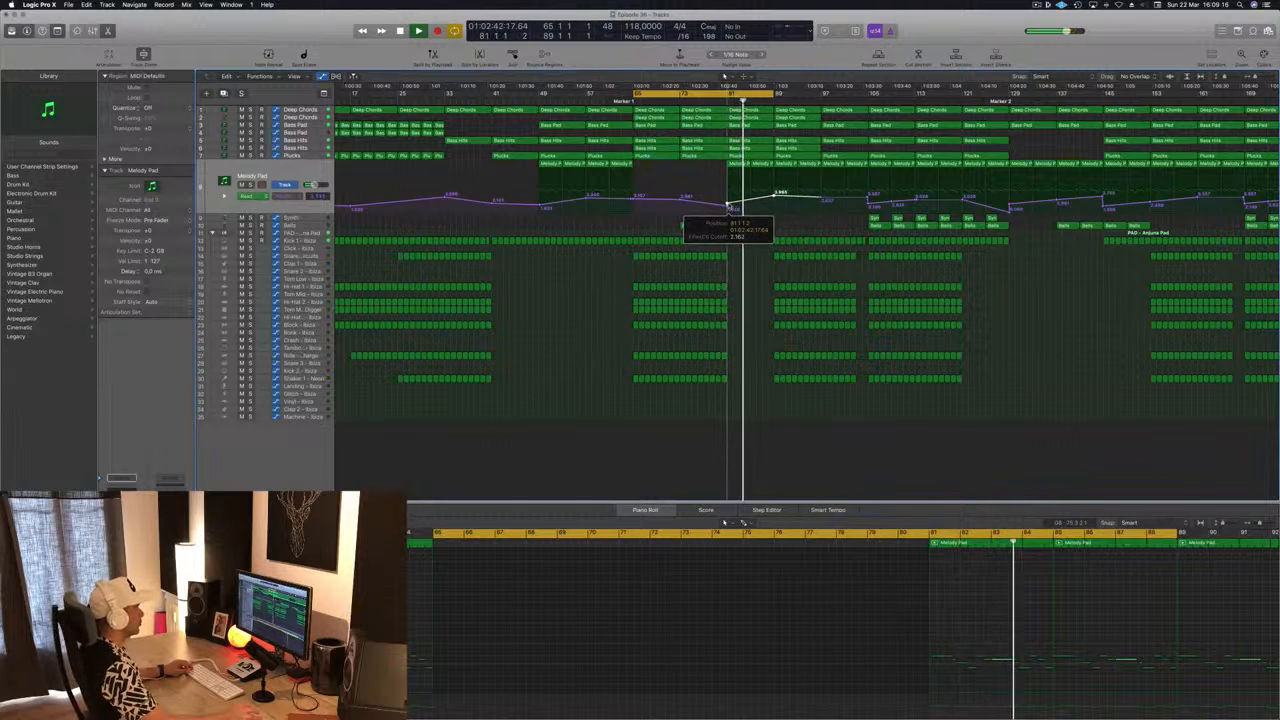
click(774, 193)
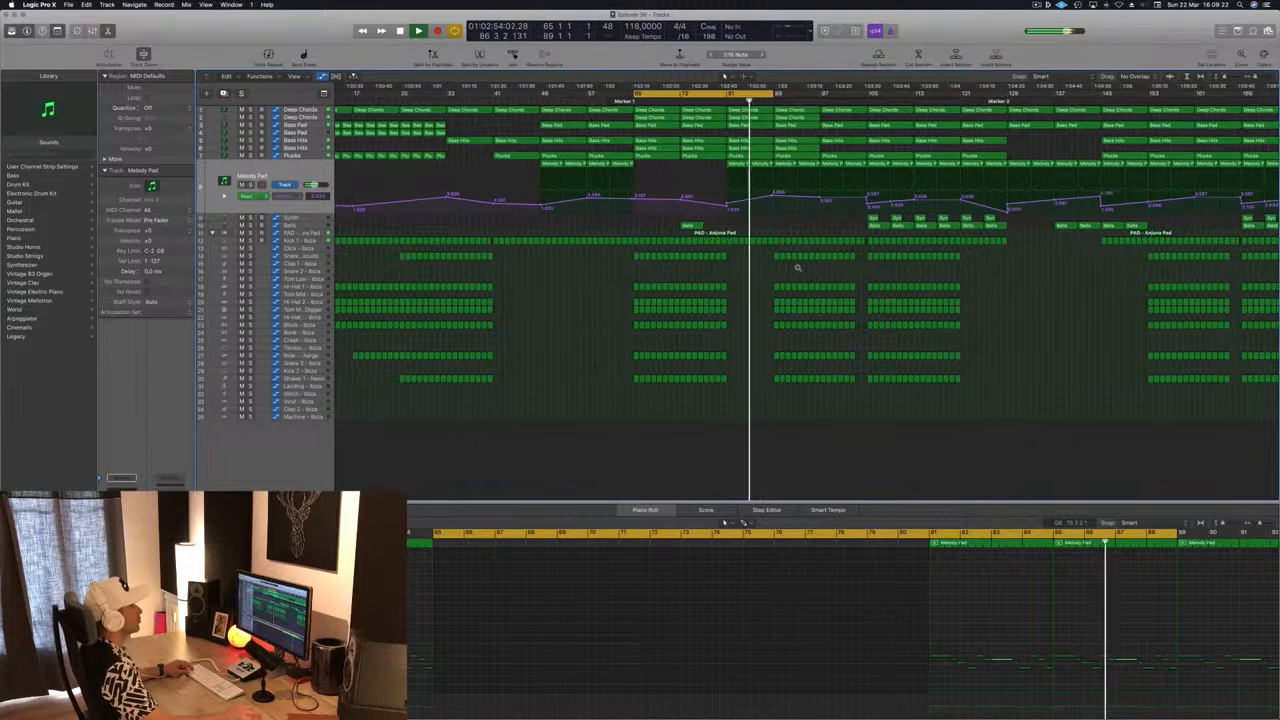
scroll(794, 269, left, 3)
scroll(767, 283, right, 2)
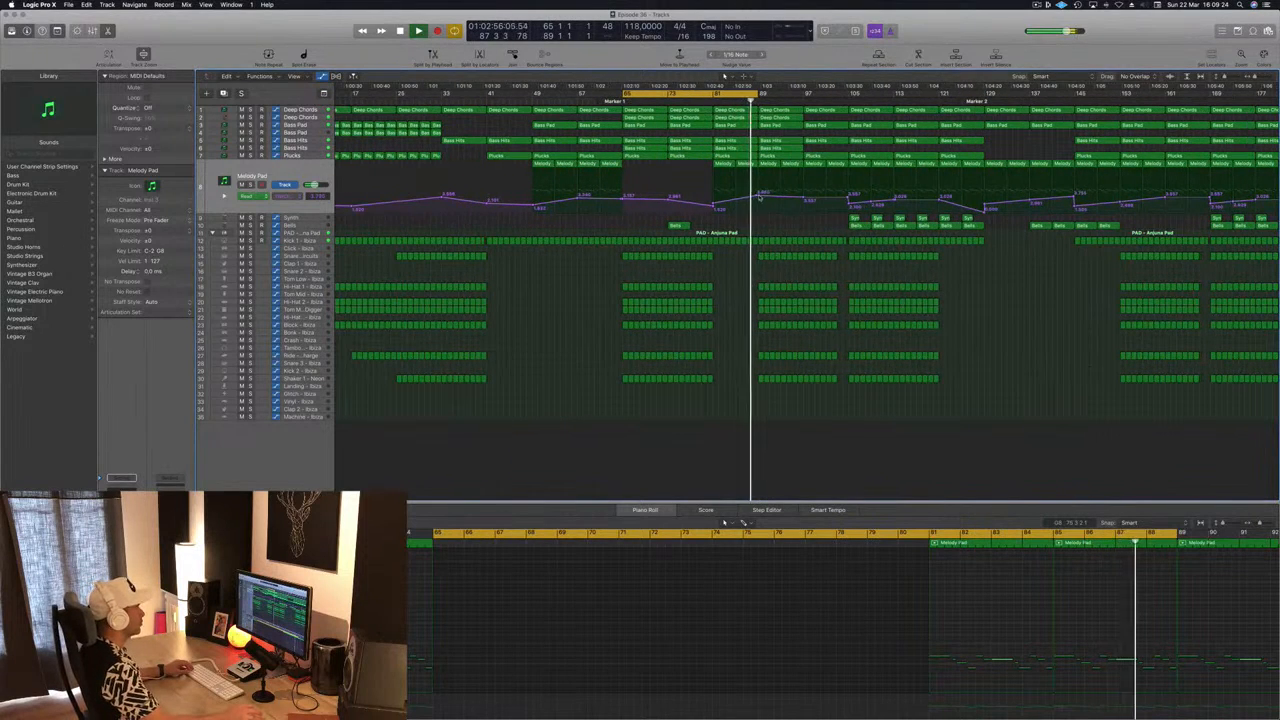
drag(756, 197, 758, 199)
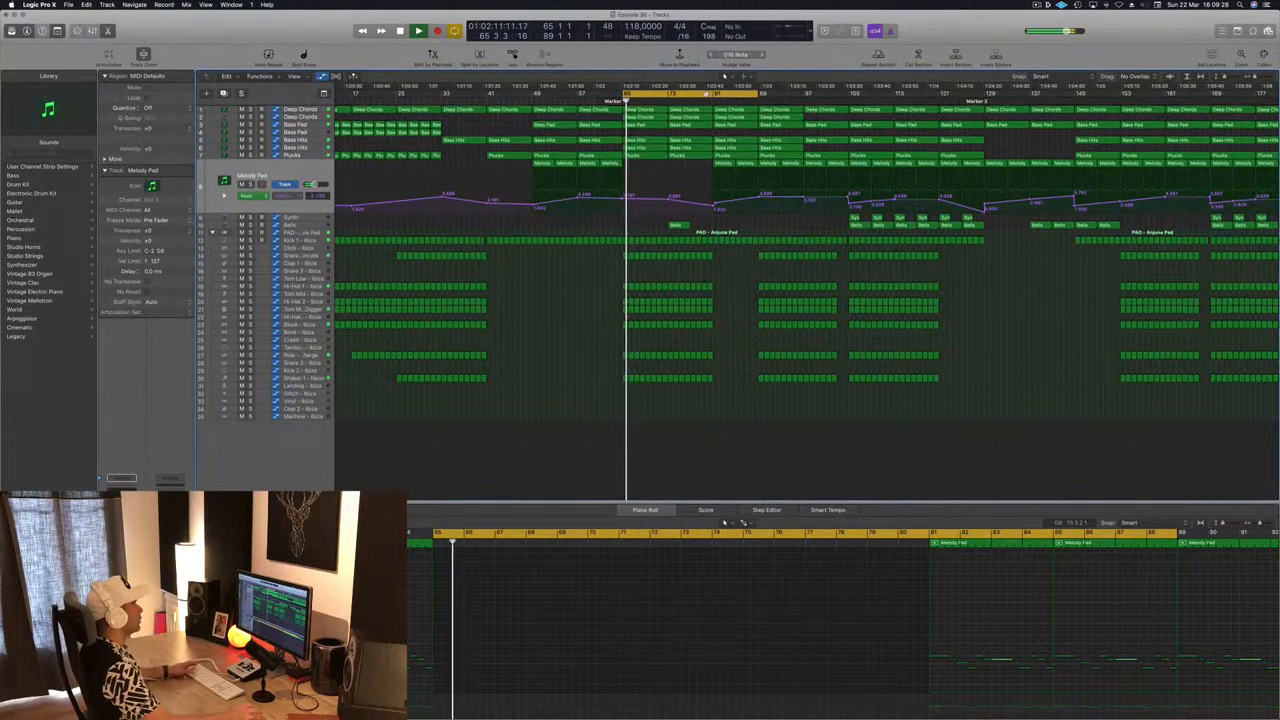
Step: Extend the cycle range to bar 97 and set the playback position just before bar 81
drag(762, 96, 803, 97)
scroll(491, 169, left, 5)
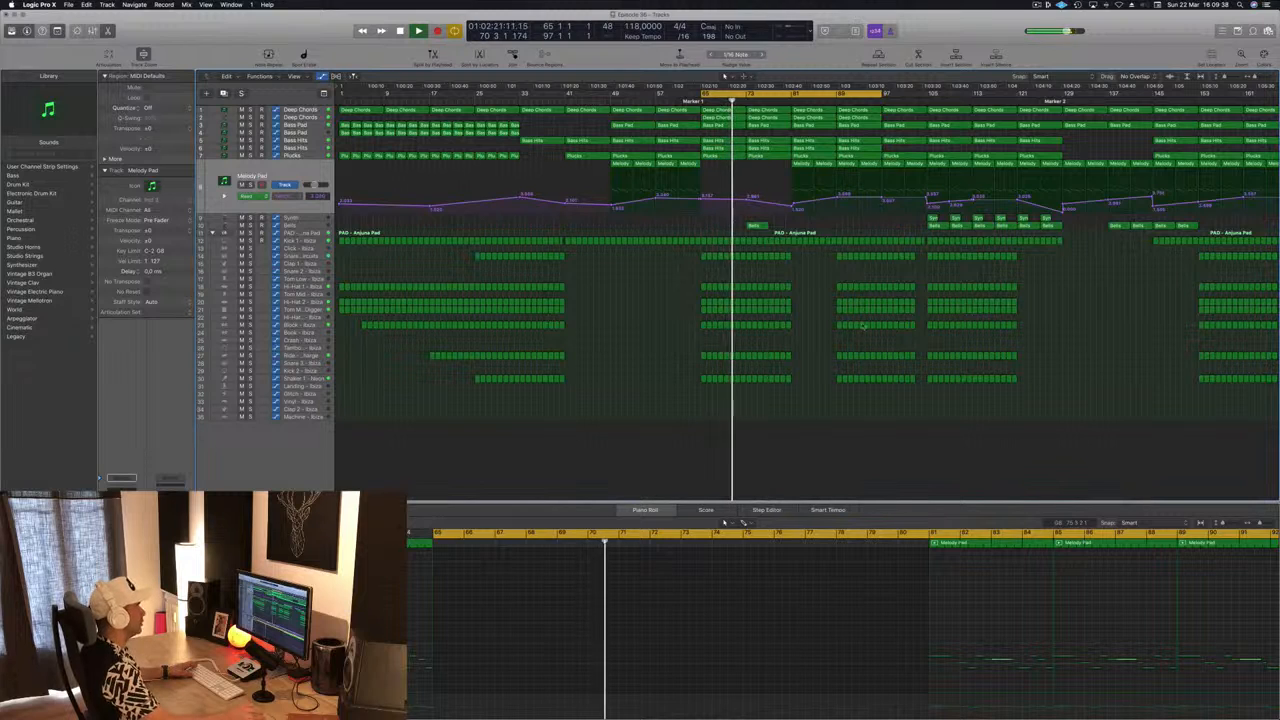
click(786, 87)
Step: Copy the percussion regions between bars 73 and 81 to bar 81, filling the gap up to bar 89
drag(797, 257, 749, 399)
drag(750, 258, 804, 233)
Step: Copy the Bells region at bar 73 to bars 81 and 85, and reshape the Melody Pad's automation near bar 85
click(756, 226)
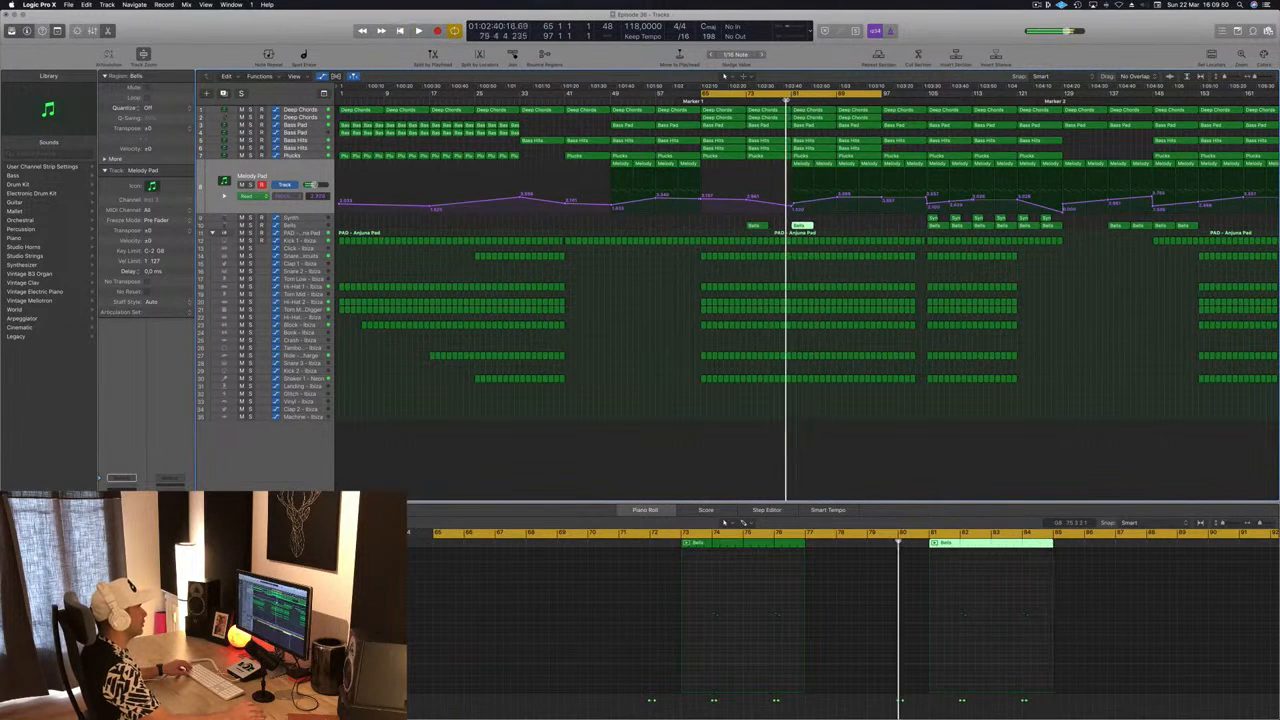
key(super+Left)
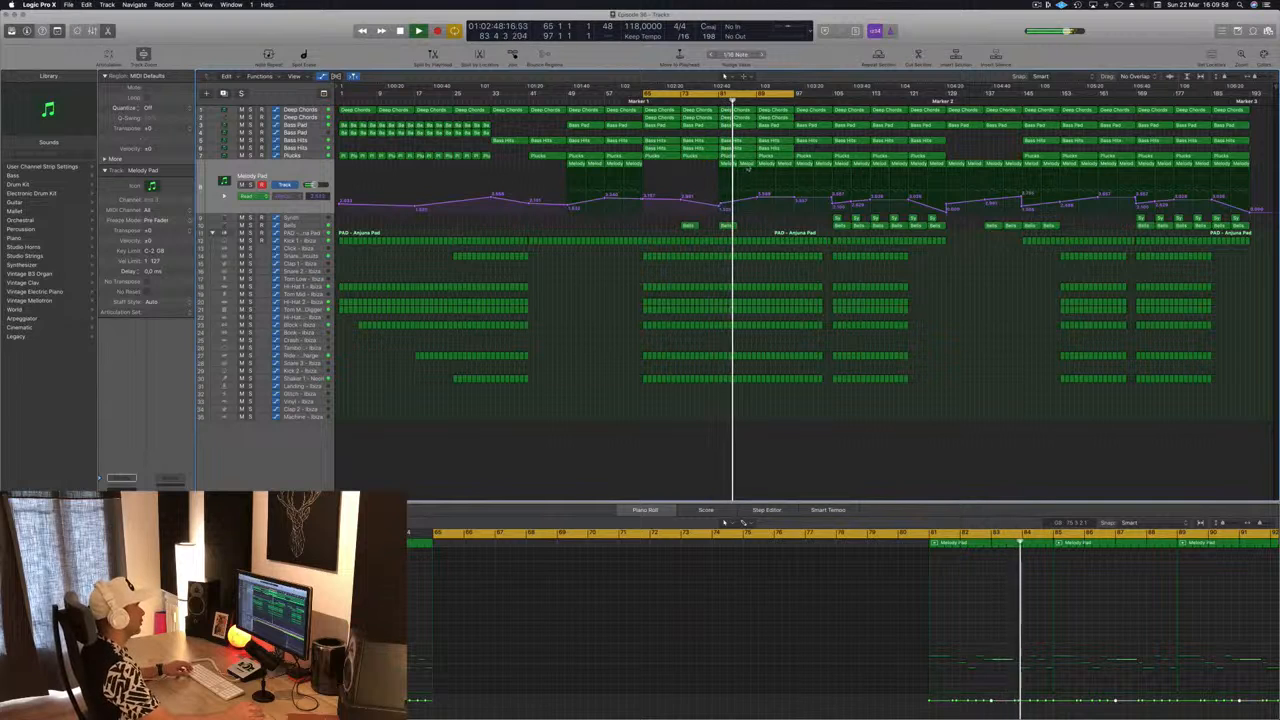
mouse_move(731, 224)
mouse_down()
mouse_move(746, 226)
mouse_move(744, 206)
mouse_move(758, 201)
mouse_move(738, 203)
mouse_up()
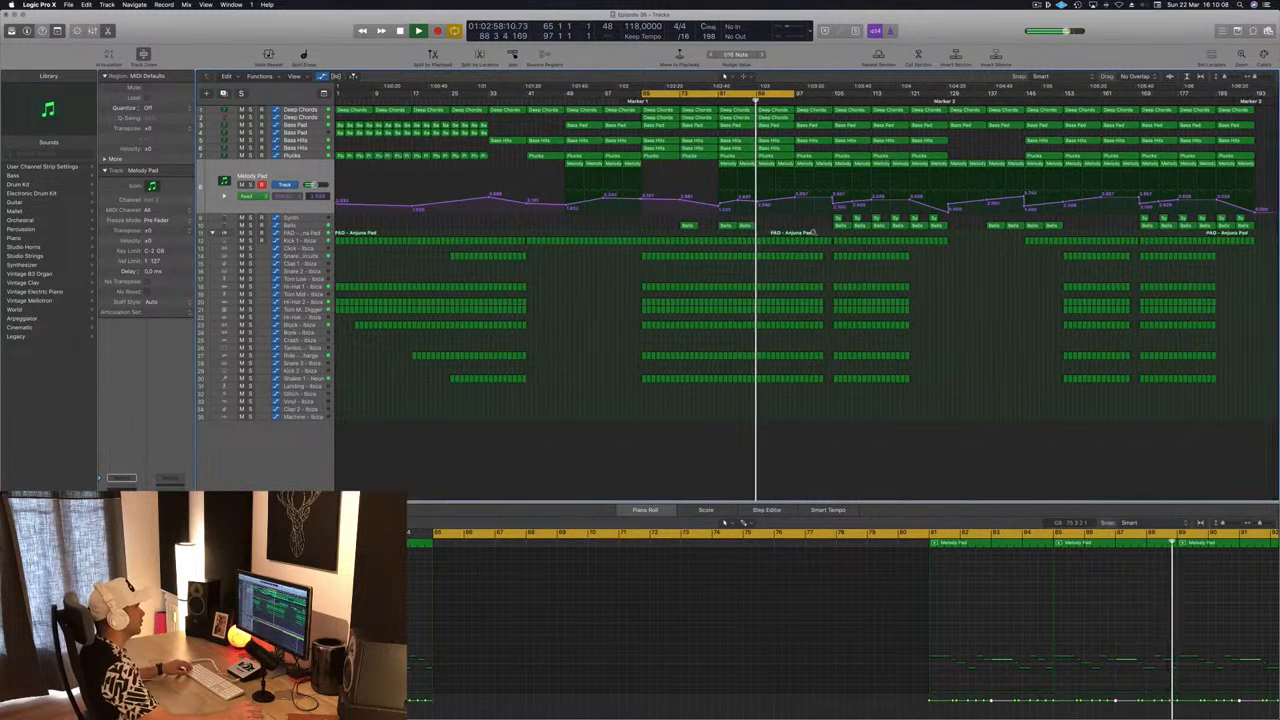
Step: Replay from bar 81 and delete the percussion regions between bars 89 and 97, keeping the kick
key(super+Right)
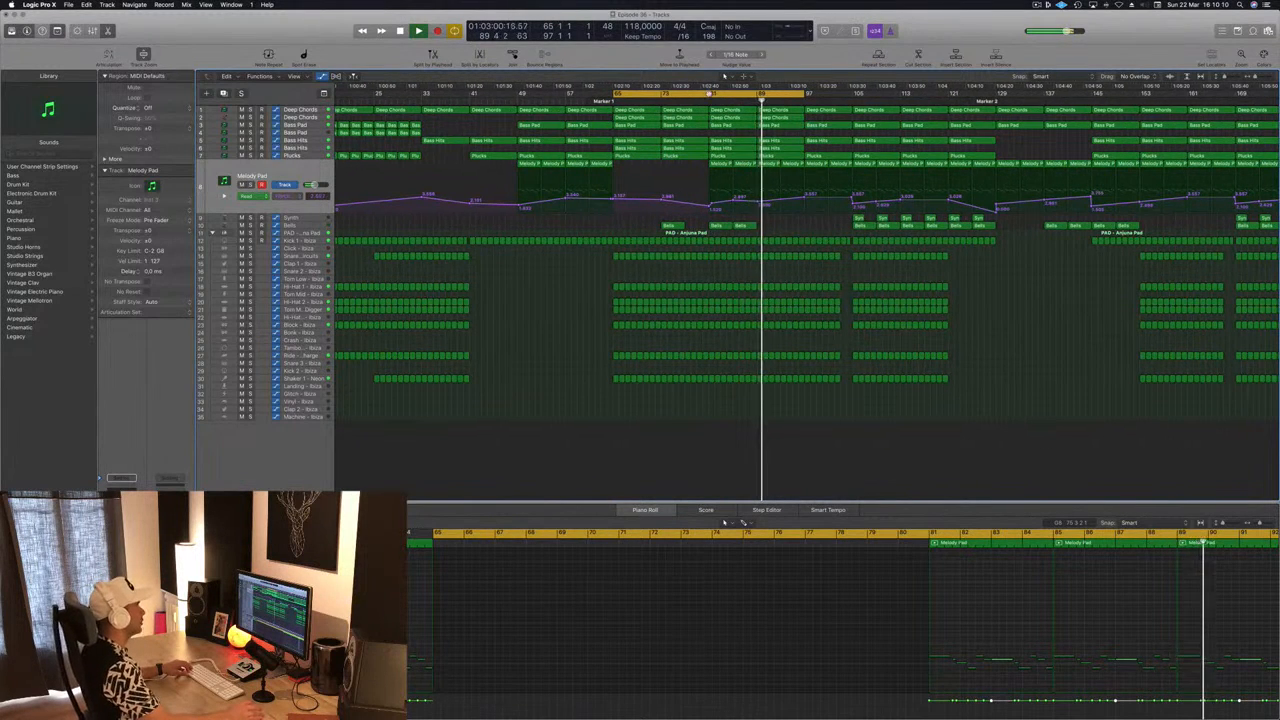
click(706, 100)
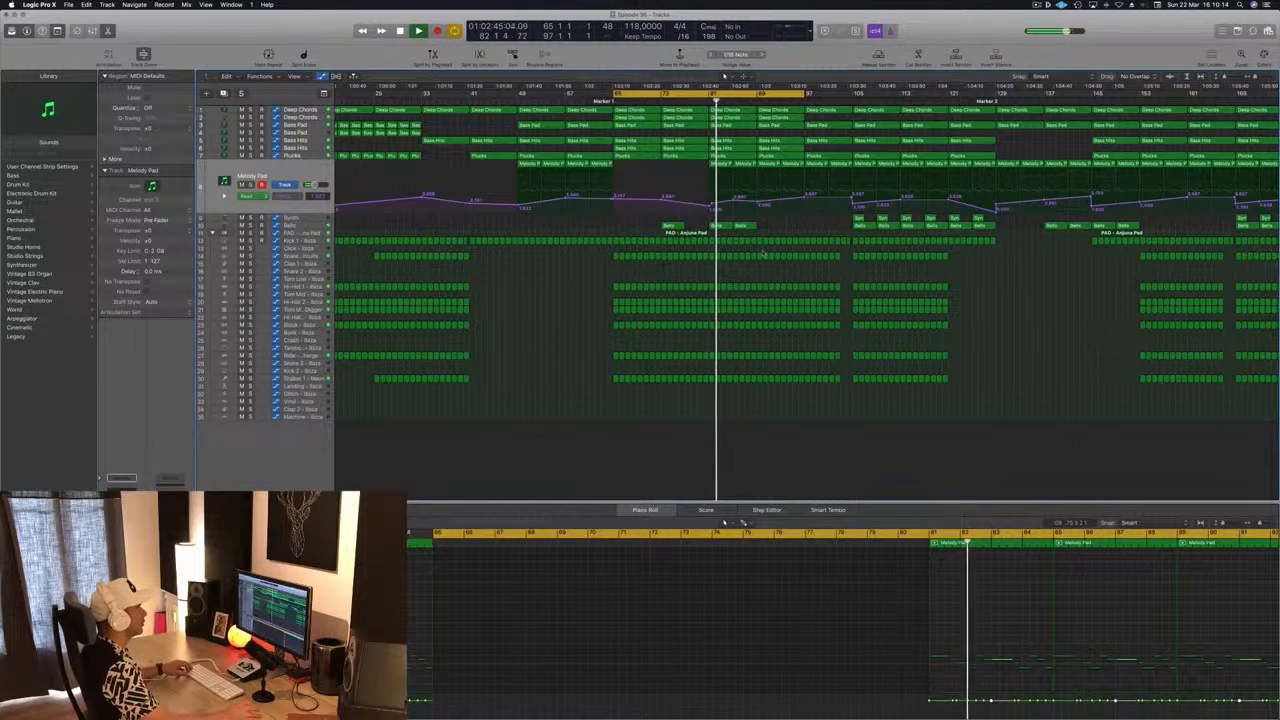
drag(788, 378, 794, 383)
key(Delete)
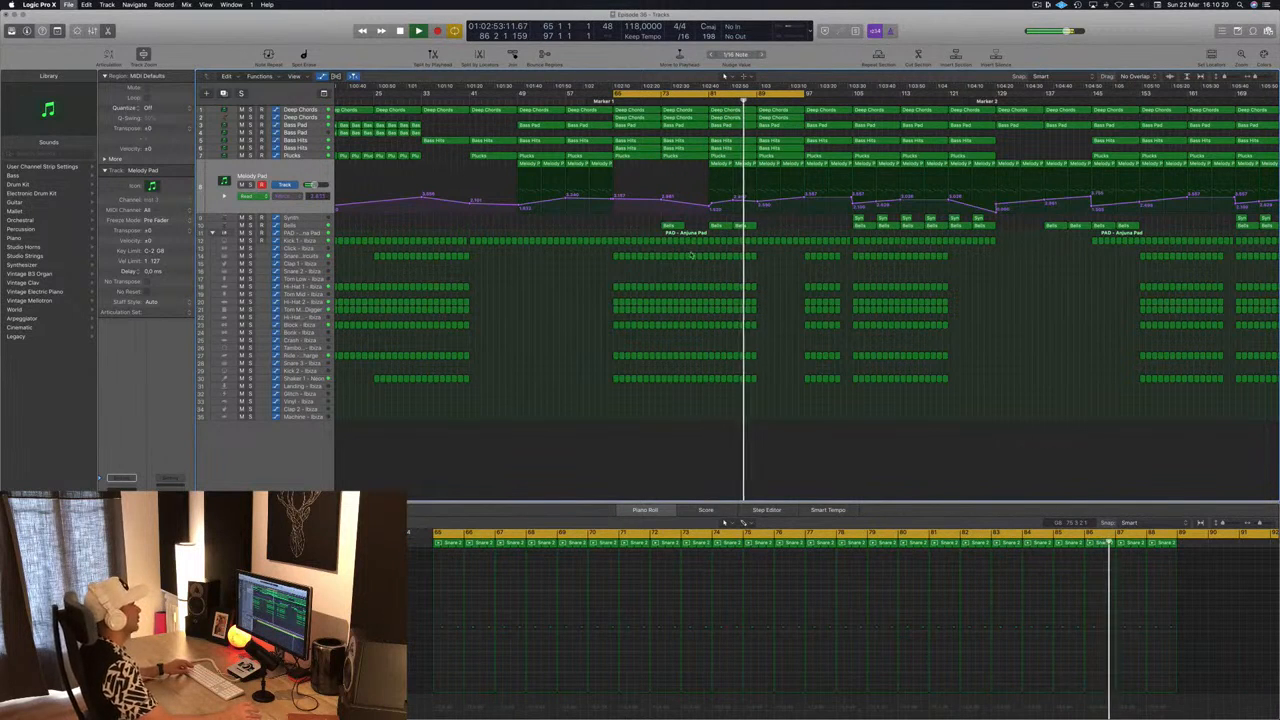
Step: Delete the remaining percussion regions after bar 97 and the Kick 1 regions between bars 97 and 105, stopping playback
scroll(642, 281, left, 3)
scroll(607, 291, up, 2)
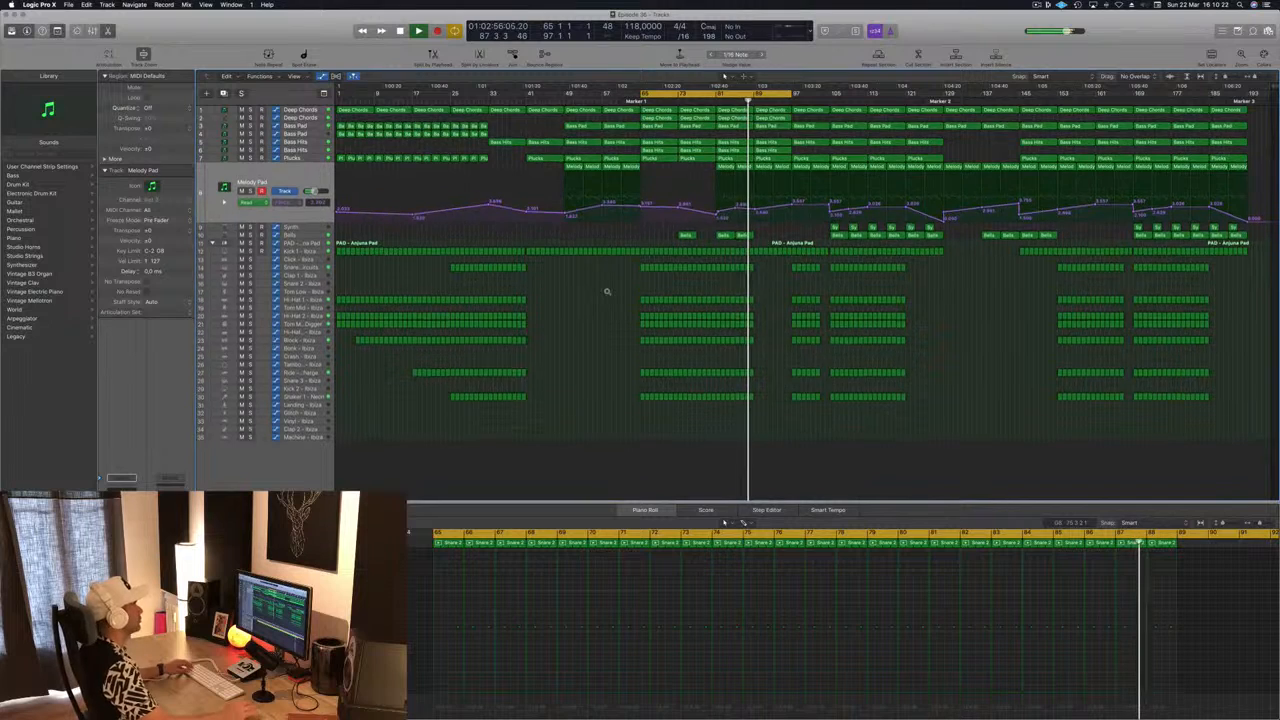
scroll(606, 291, up, 1)
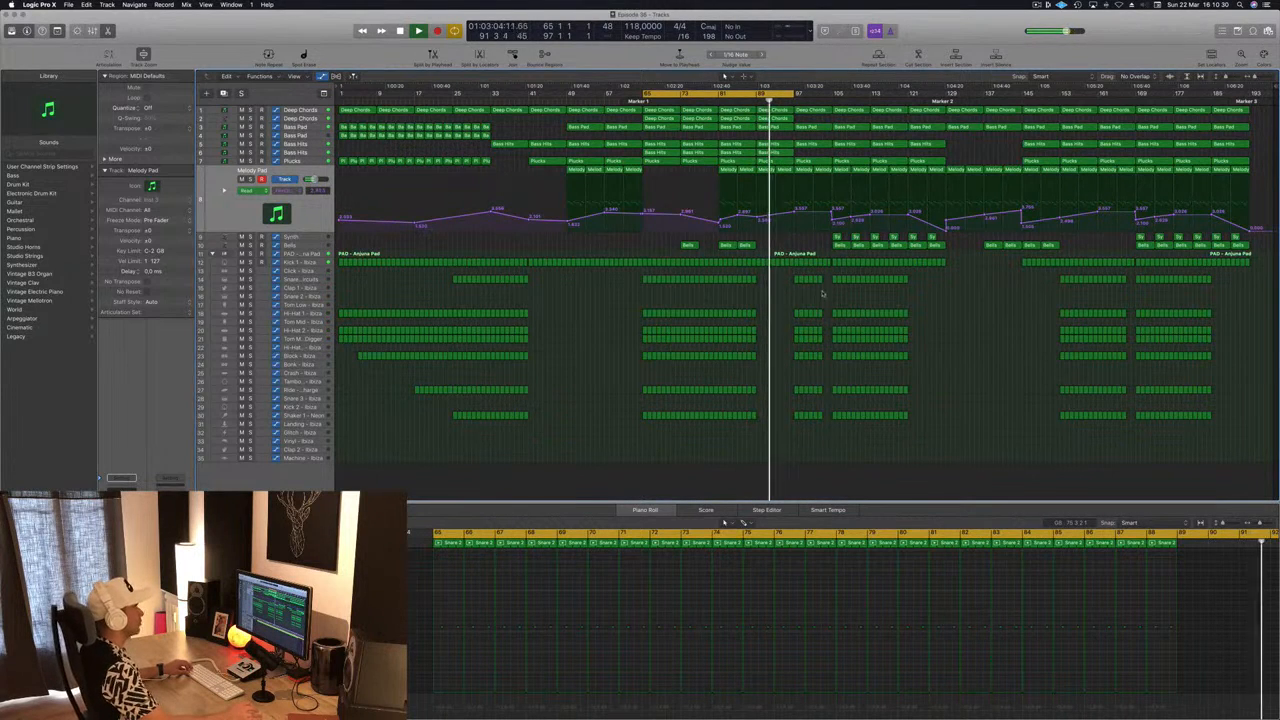
drag(795, 279, 823, 424)
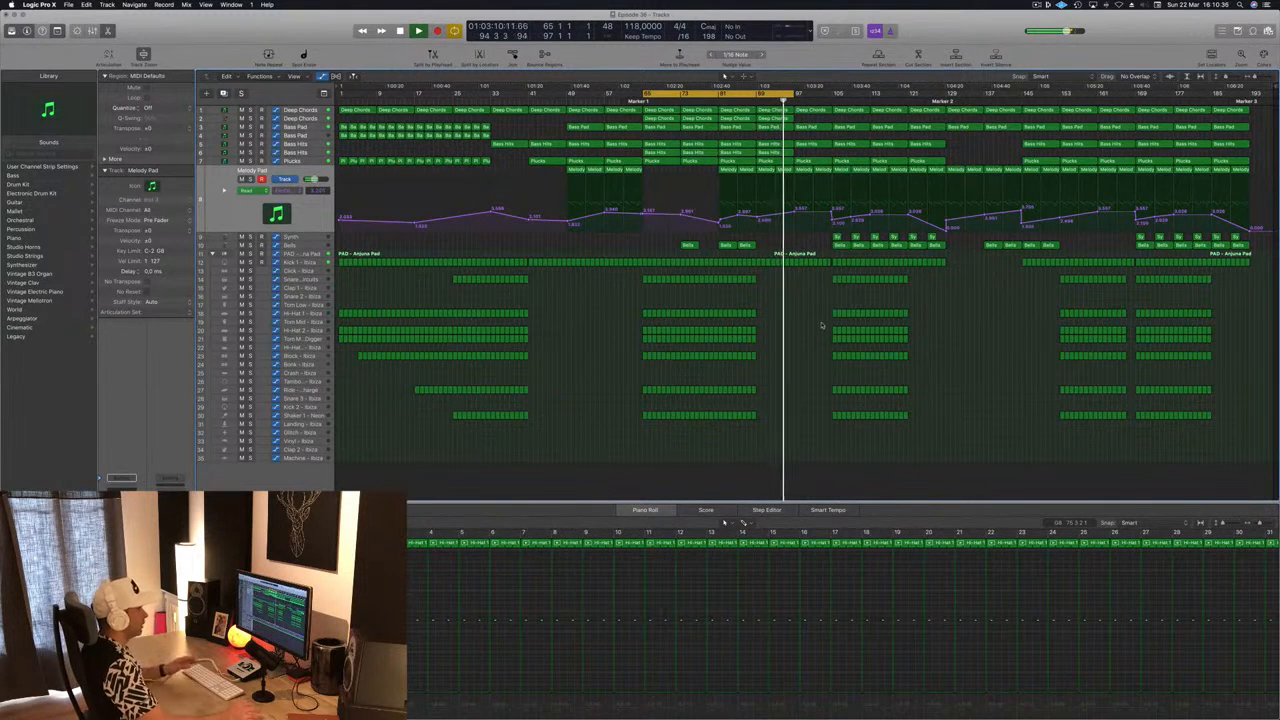
scroll(825, 265, up, 10)
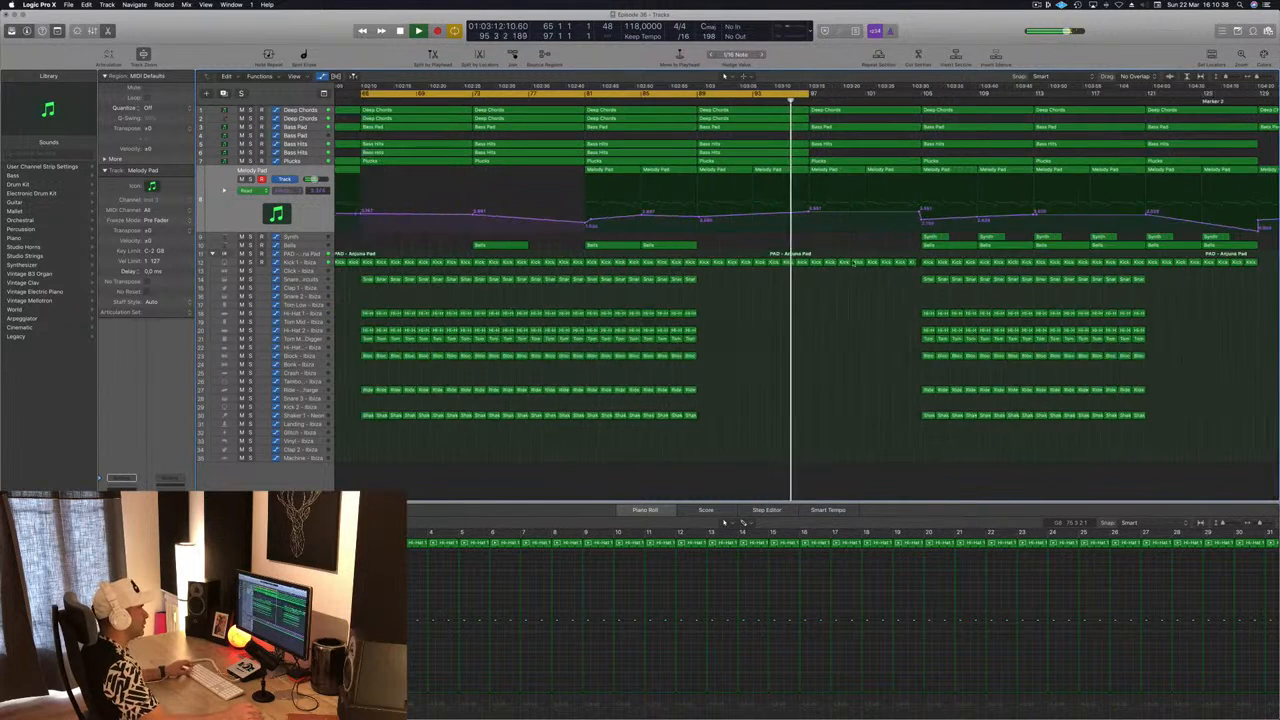
key(space)
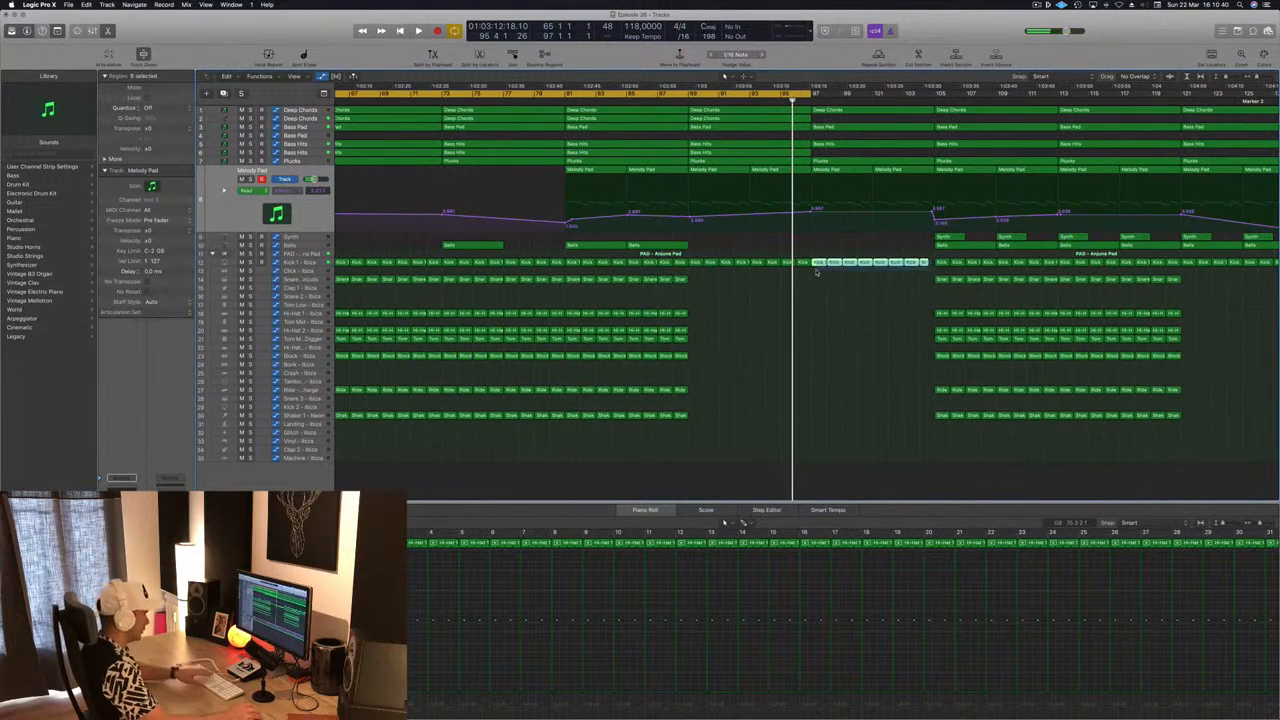
key(Delete)
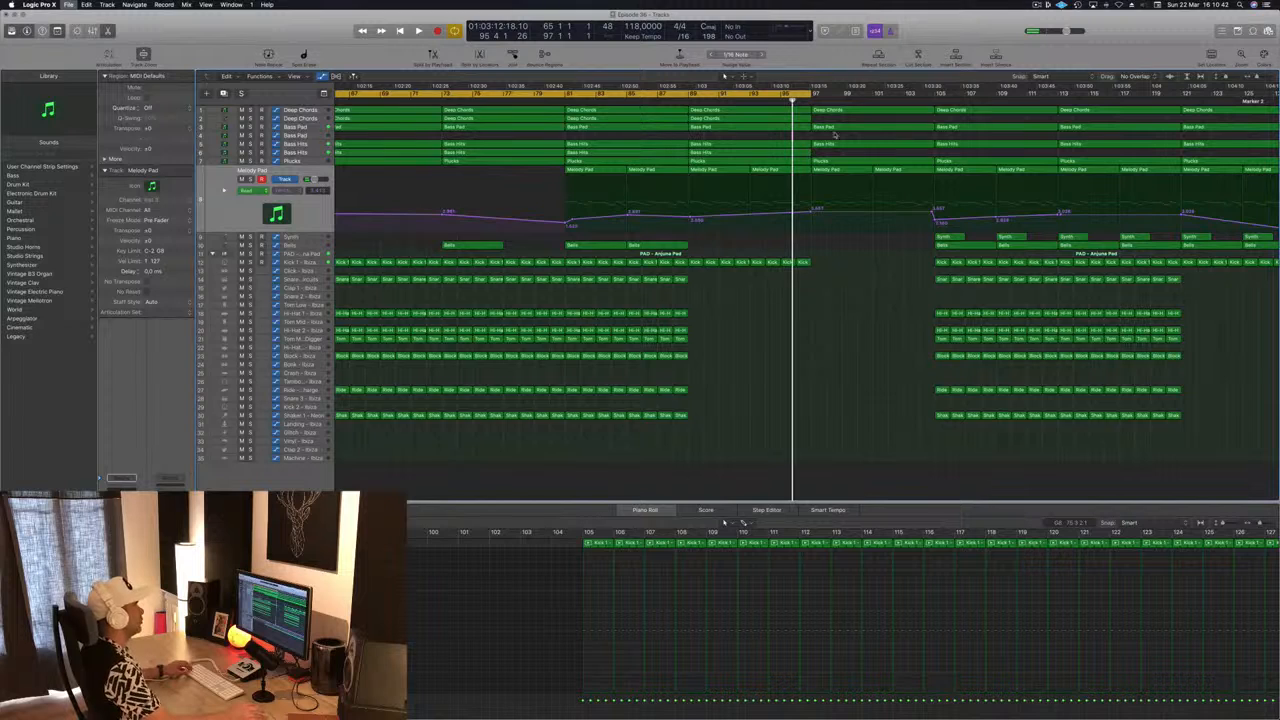
Step: Move the cycle range to bars 97 to 129, play from near bar 94, and lower the Melody Pad's automation point at bar 97
key(super+Left)
key(super+Left)
key(super+Left)
key(super+Left)
drag(764, 95, 914, 101)
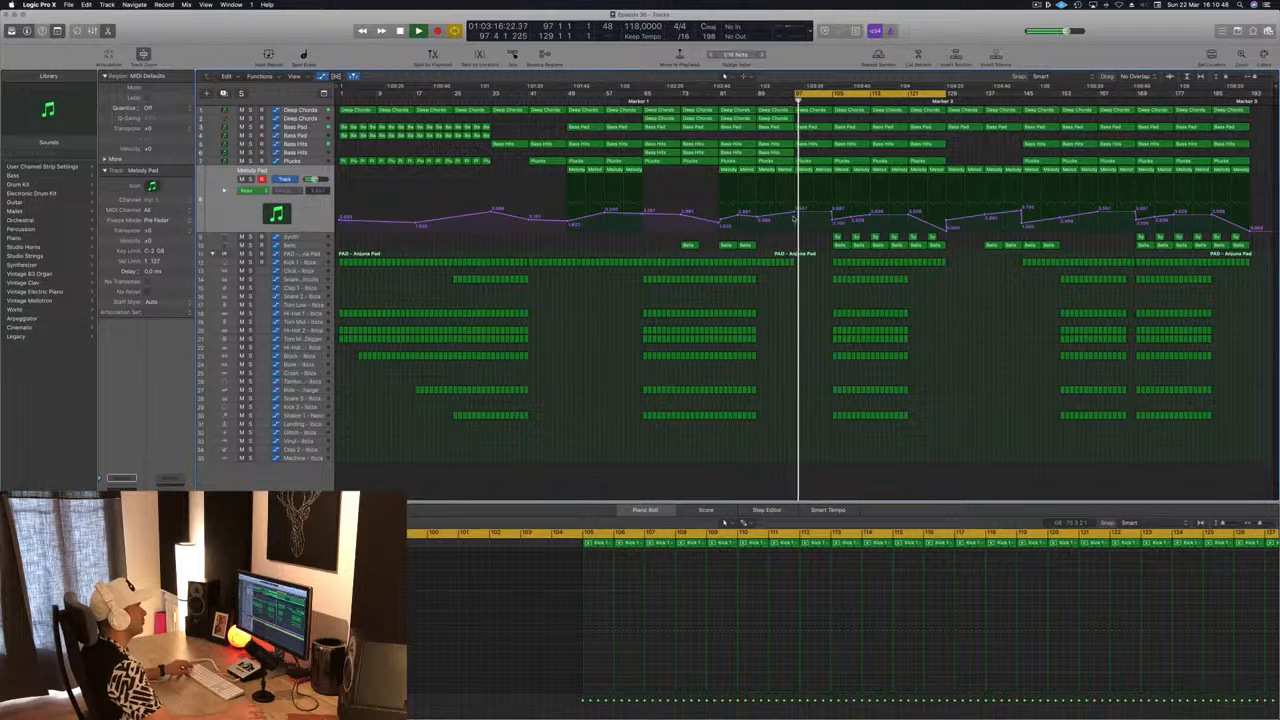
click(780, 101)
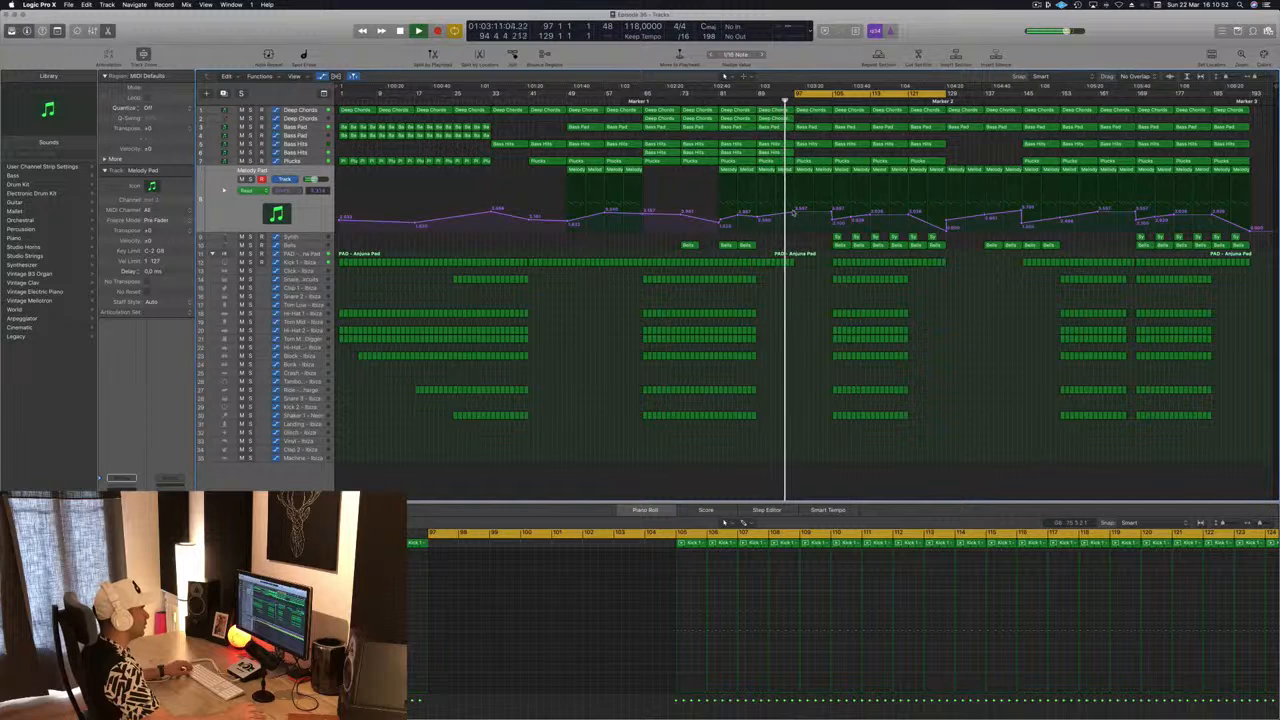
click(797, 220)
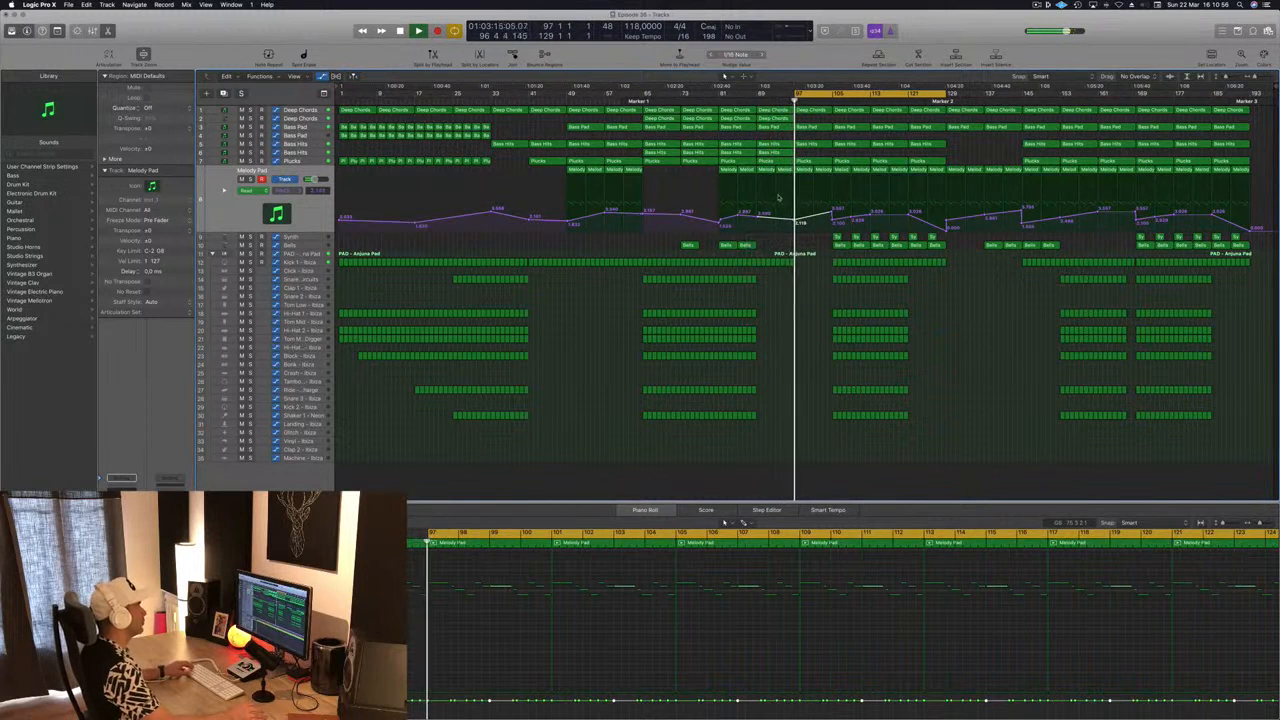
Step: Delete the Bass Hits and Plucks regions at bars 97 and 105
click(822, 160)
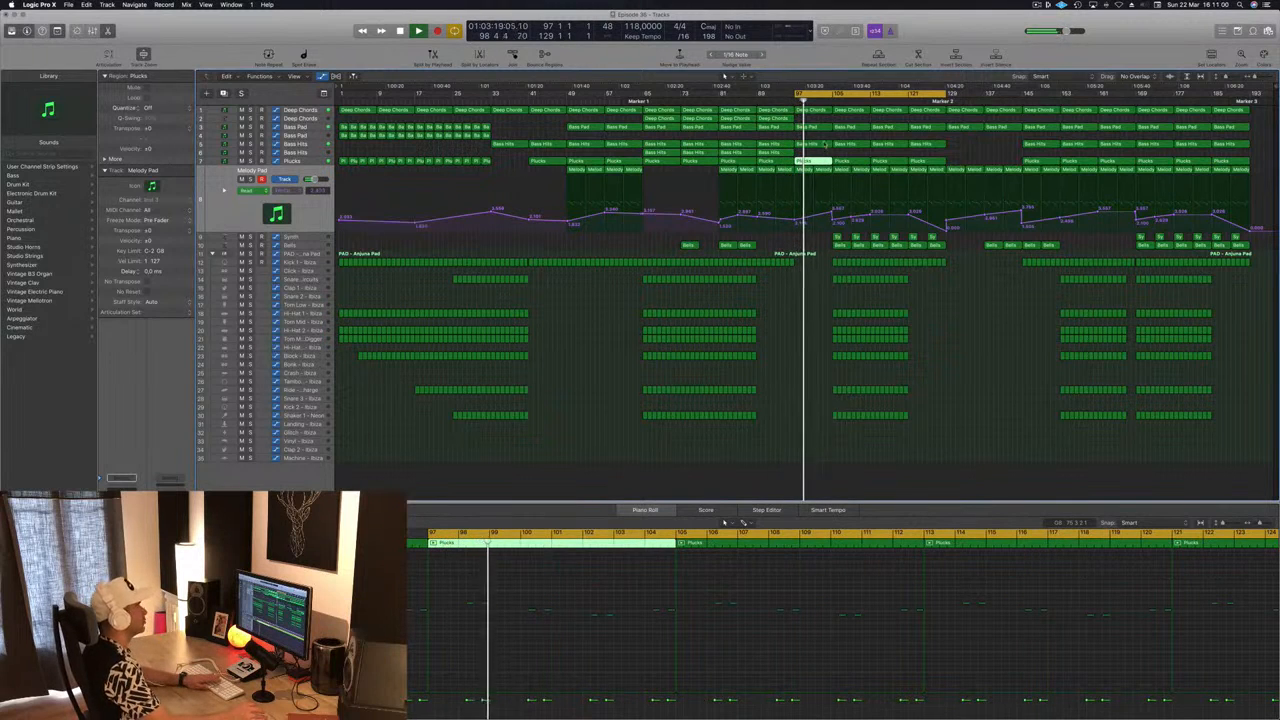
click(817, 145)
key(Delete)
click(818, 161)
key(Delete)
click(857, 145)
key(Delete)
click(852, 161)
key(Delete)
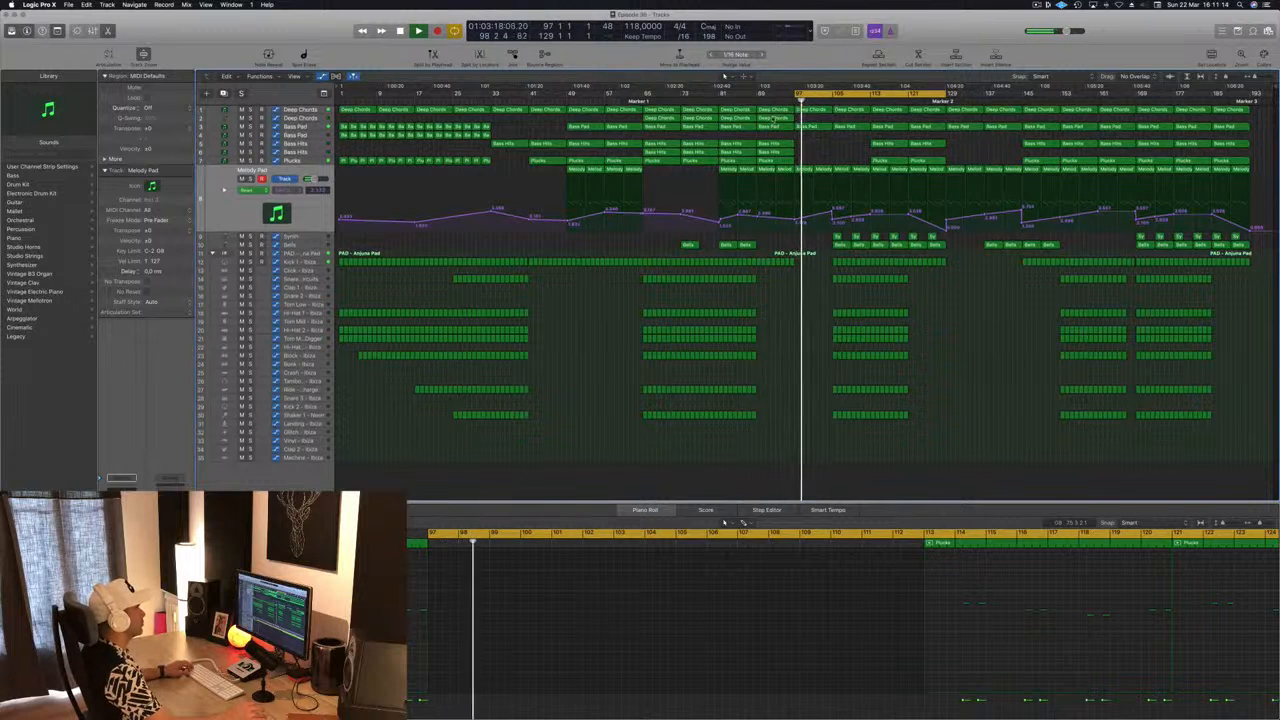
Step: Copy the second Deep Chords track's region from bar 89 and place the copy at bar 105
click(779, 118)
drag(779, 118, 817, 122)
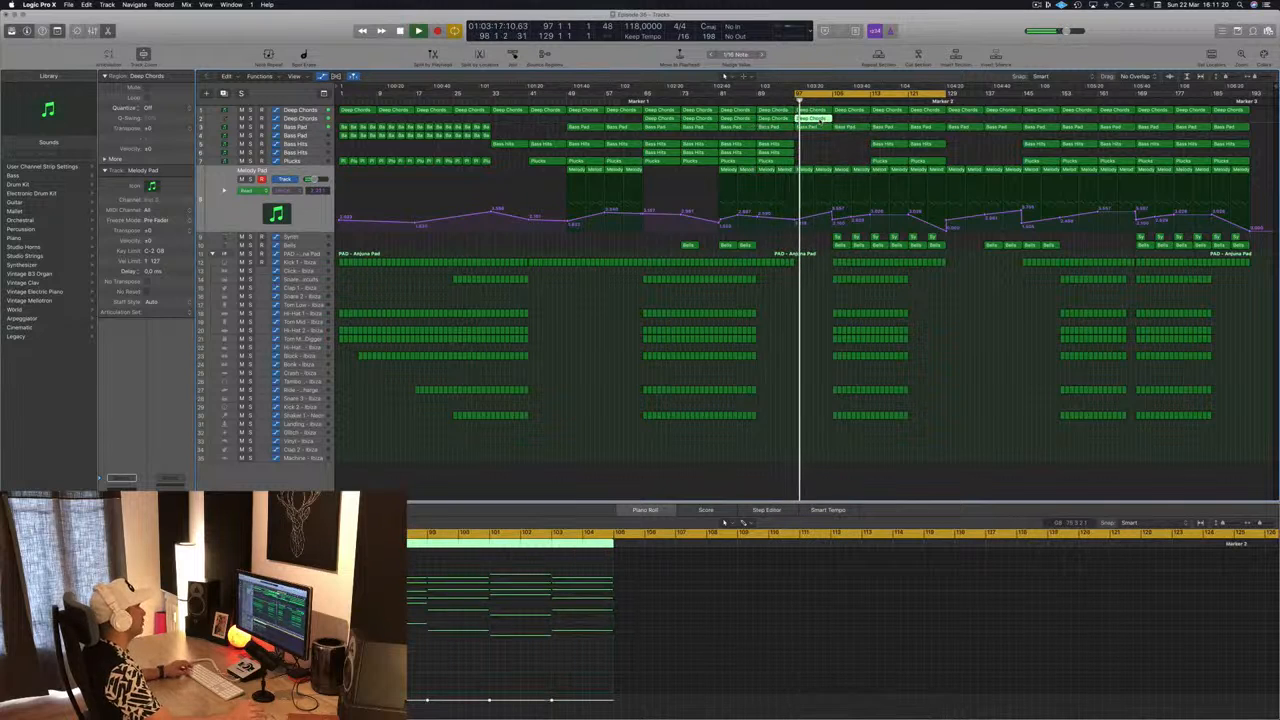
click(319, 119)
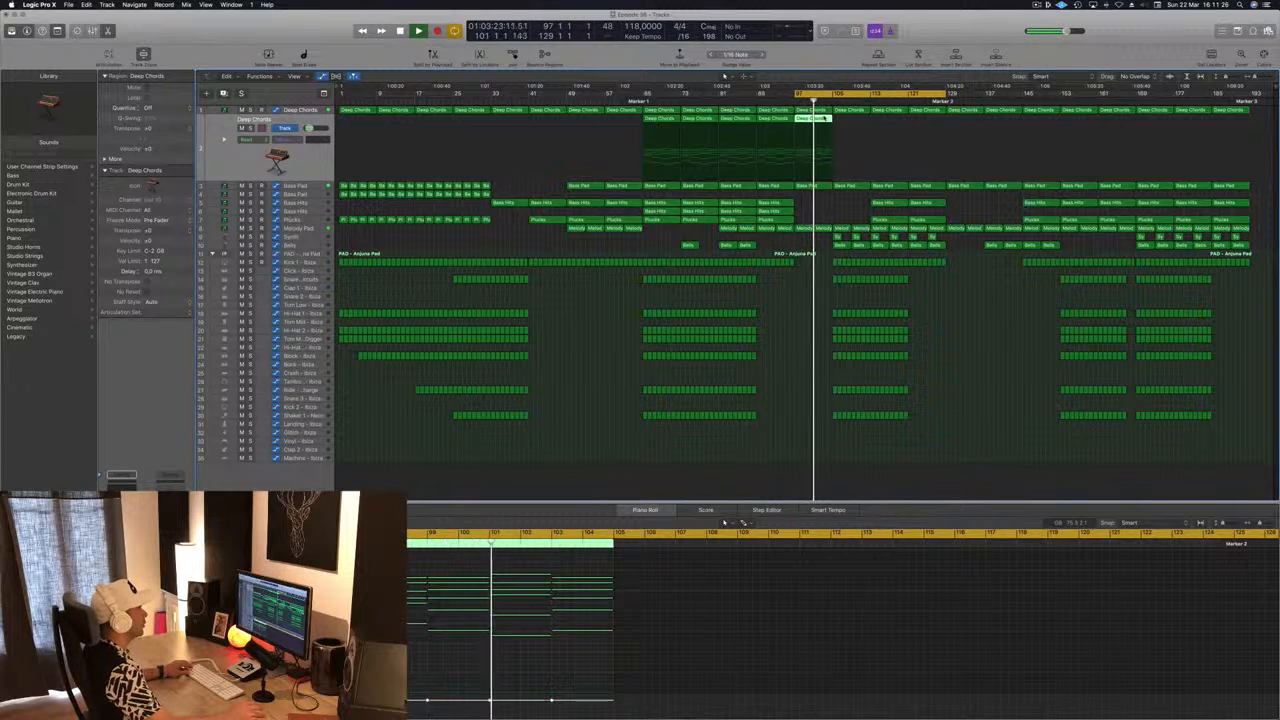
drag(822, 118, 861, 120)
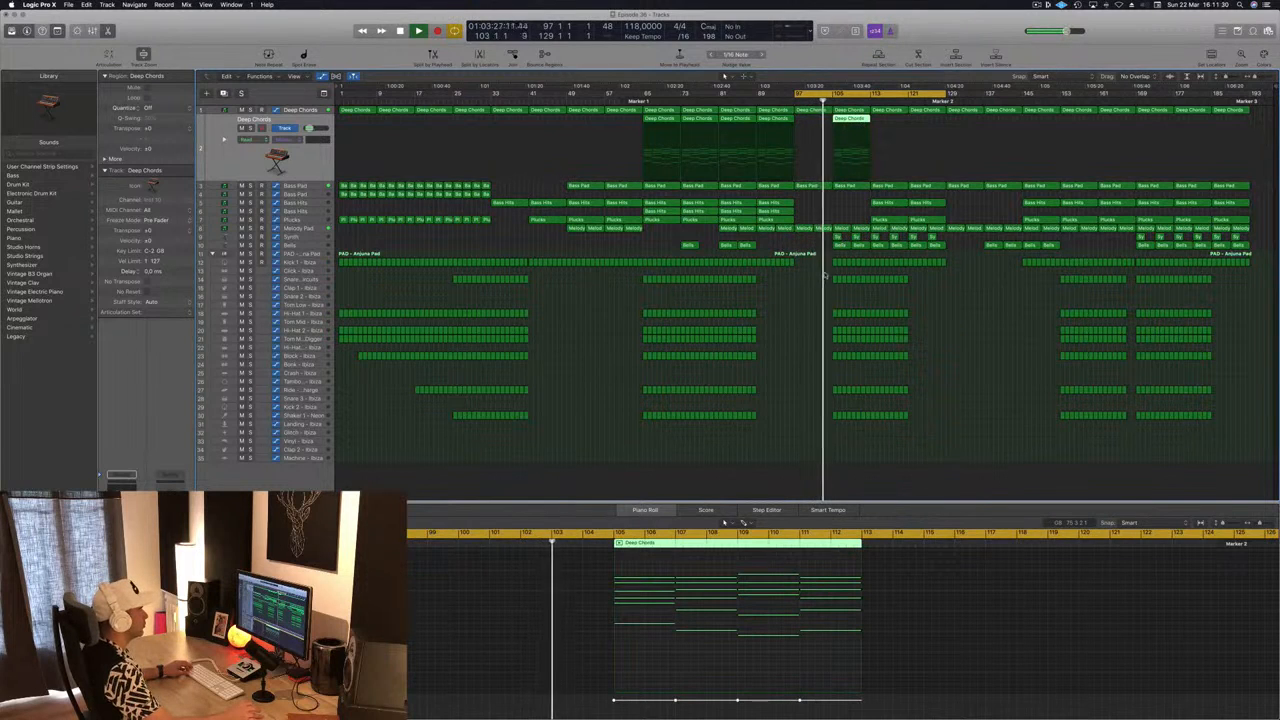
Step: Delete the kick and percussion regions between bars 105 and 113, and restart playback from bar 97
drag(831, 263, 868, 435)
key(Delete)
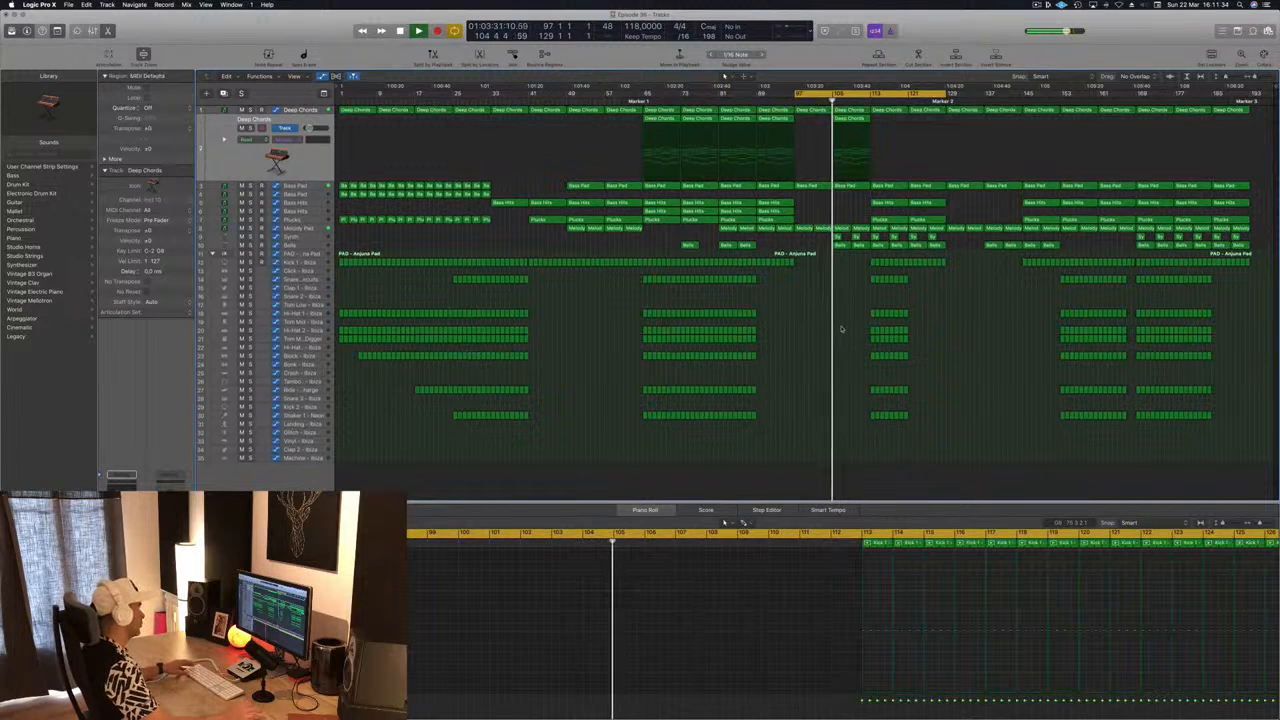
key(super+Right)
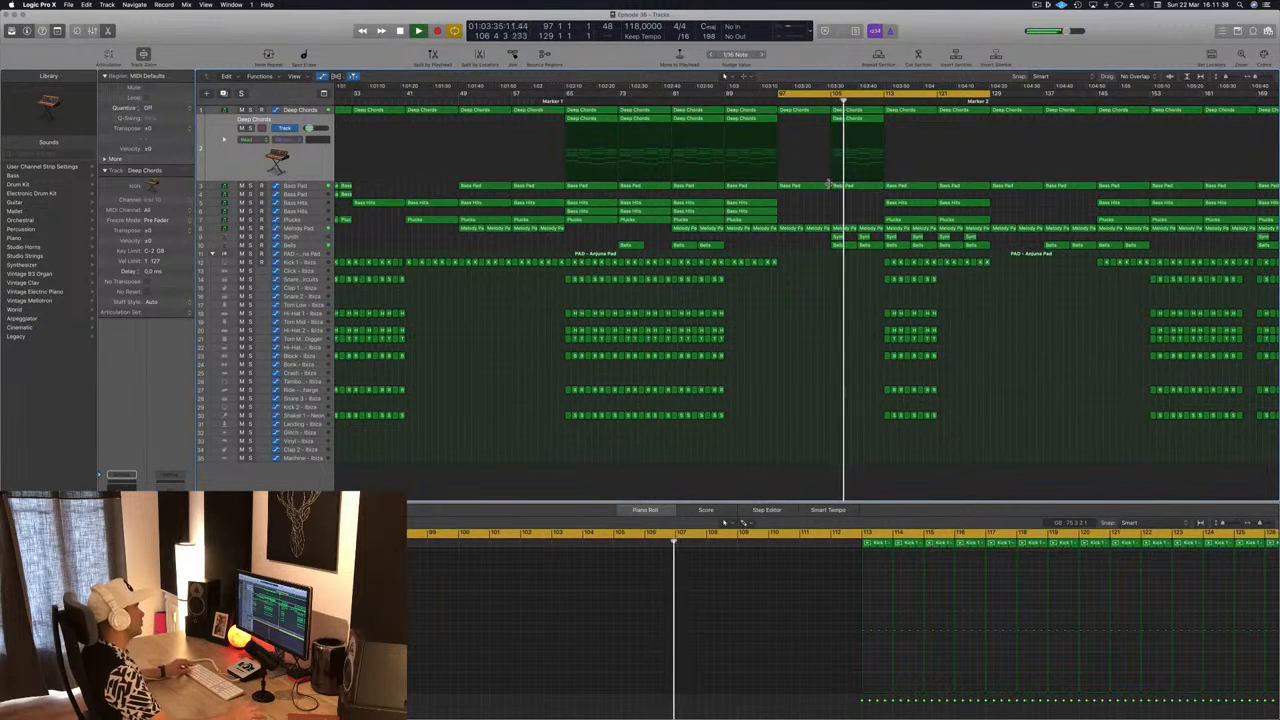
scroll(827, 190, down, 2)
scroll(827, 192, up, 3)
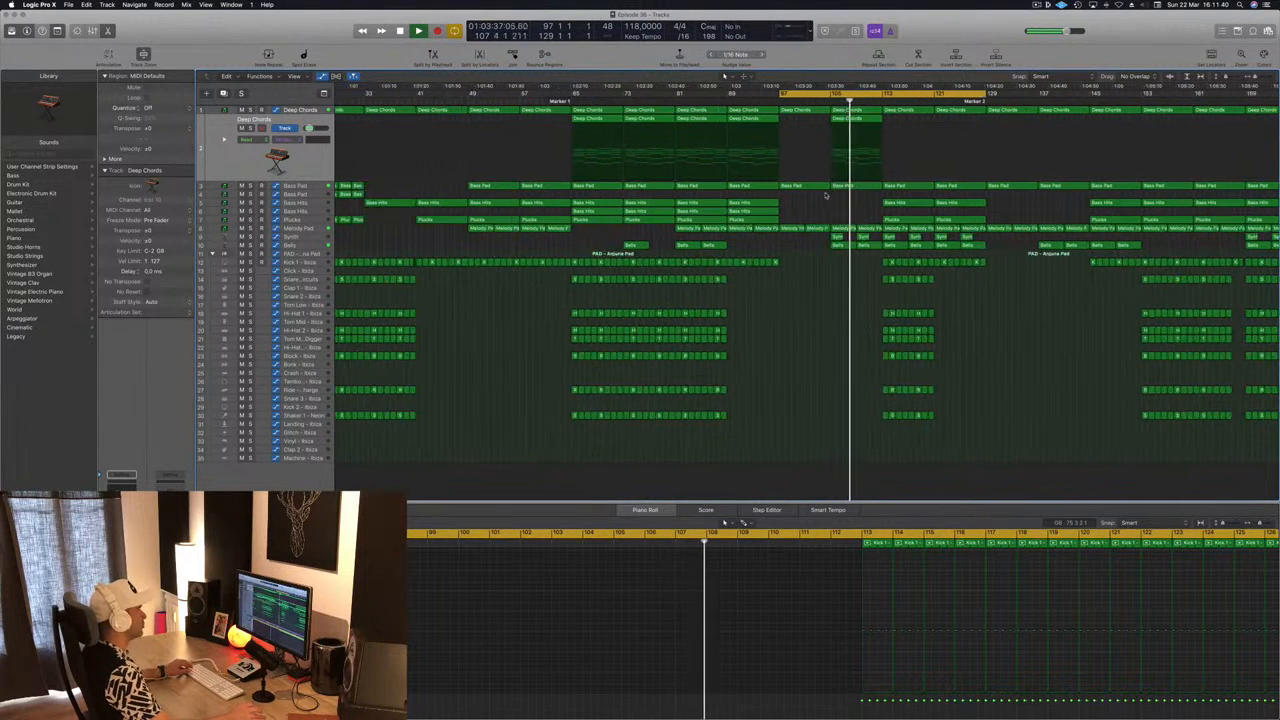
scroll(858, 206, up, 1)
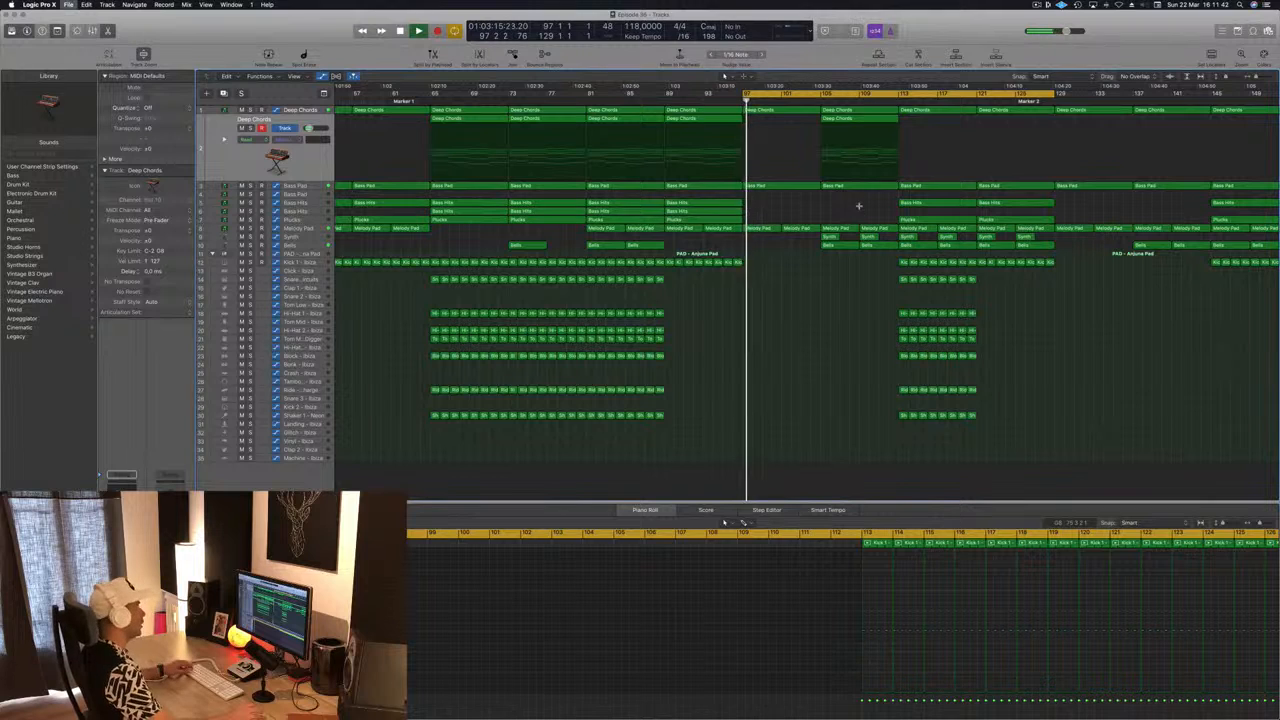
Step: Copy the kick and percussion regions starting at bar 113 onward so the drum pattern runs without gaps up to bar 153
scroll(858, 212, down, 1)
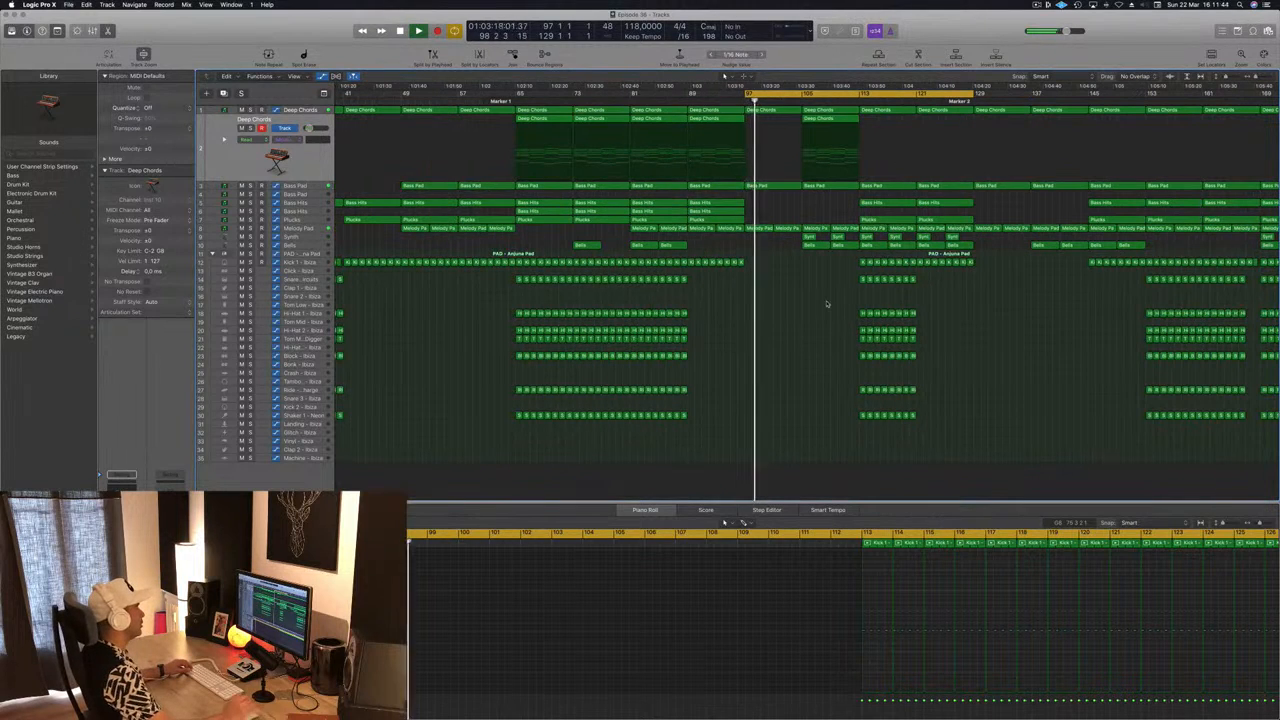
drag(1007, 256, 923, 270)
drag(844, 256, 953, 491)
alt+drag(864, 264, 1024, 430)
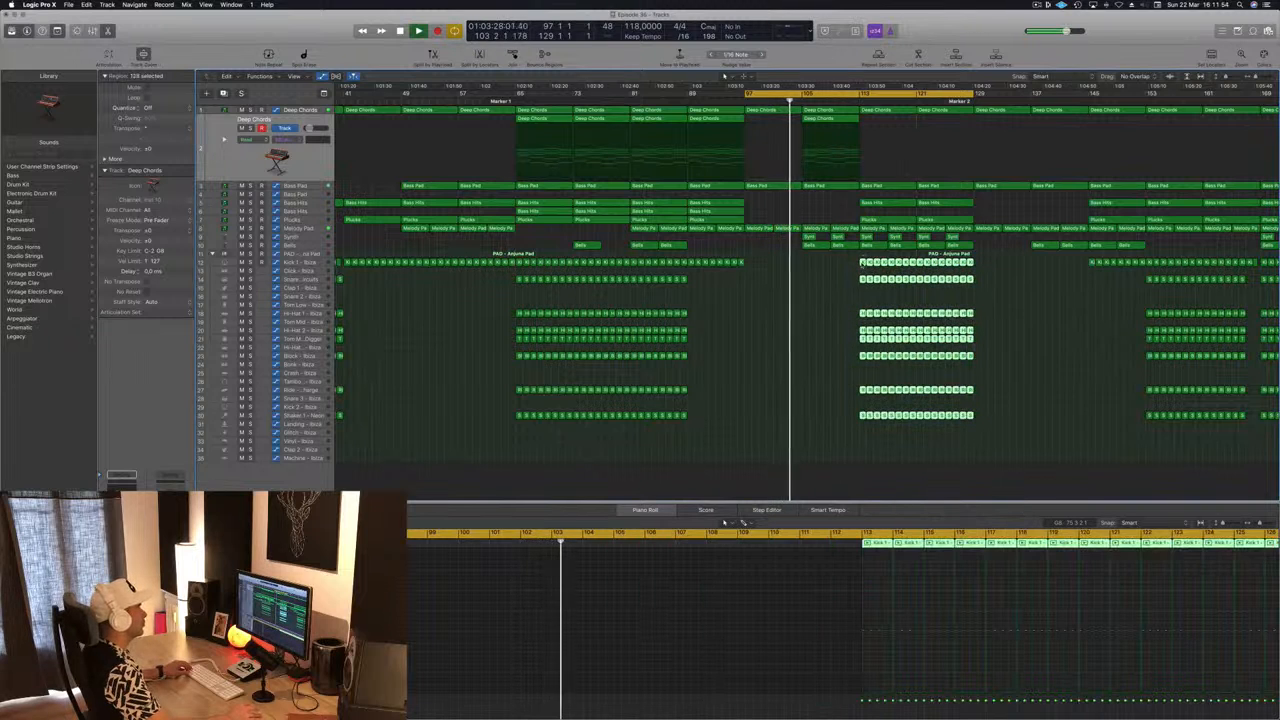
alt+drag(914, 273, 1074, 422)
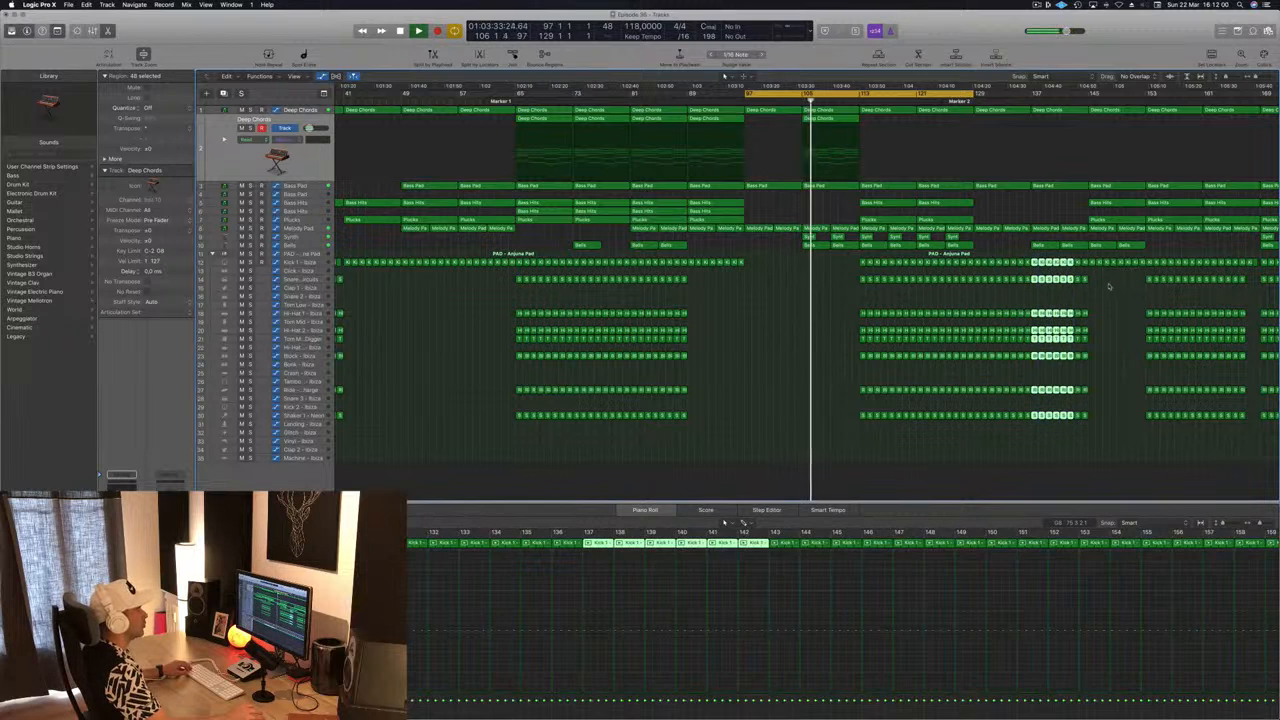
drag(1106, 276, 1035, 432)
drag(1036, 281, 1095, 290)
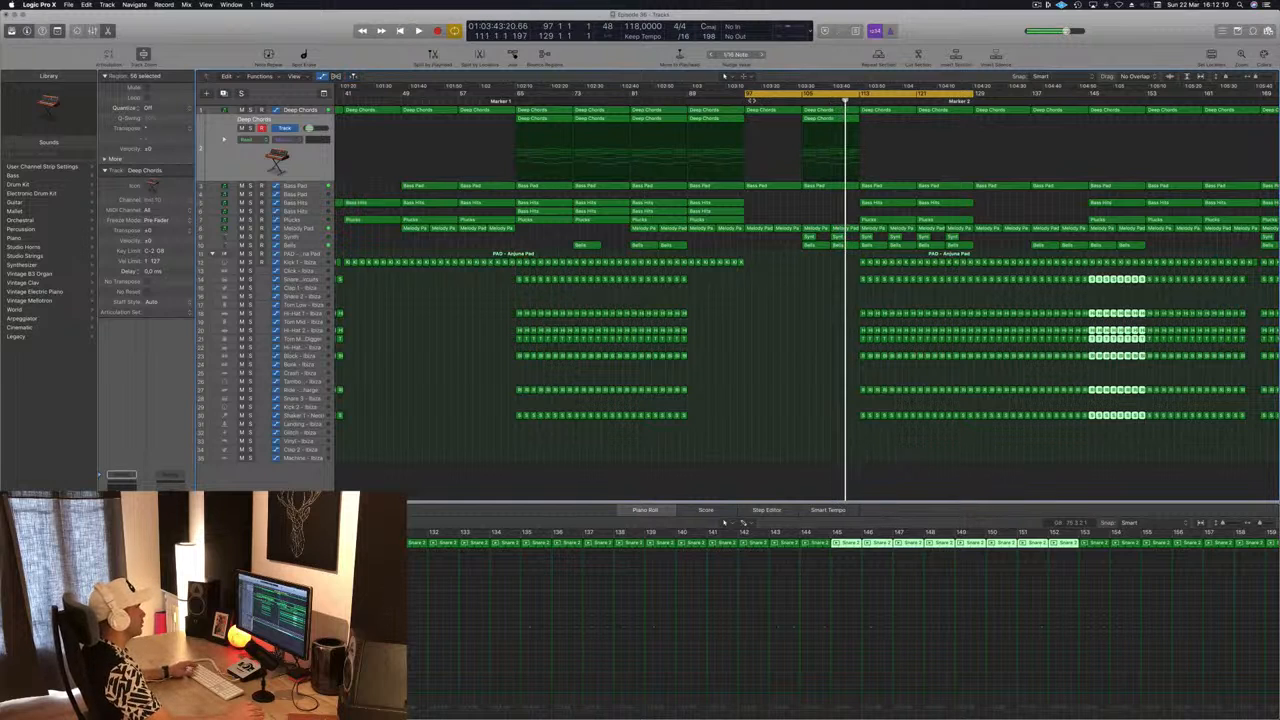
Step: Select the Bells track and then the Synth track, and set the Synth's volume to -17.2 dB
click(298, 245)
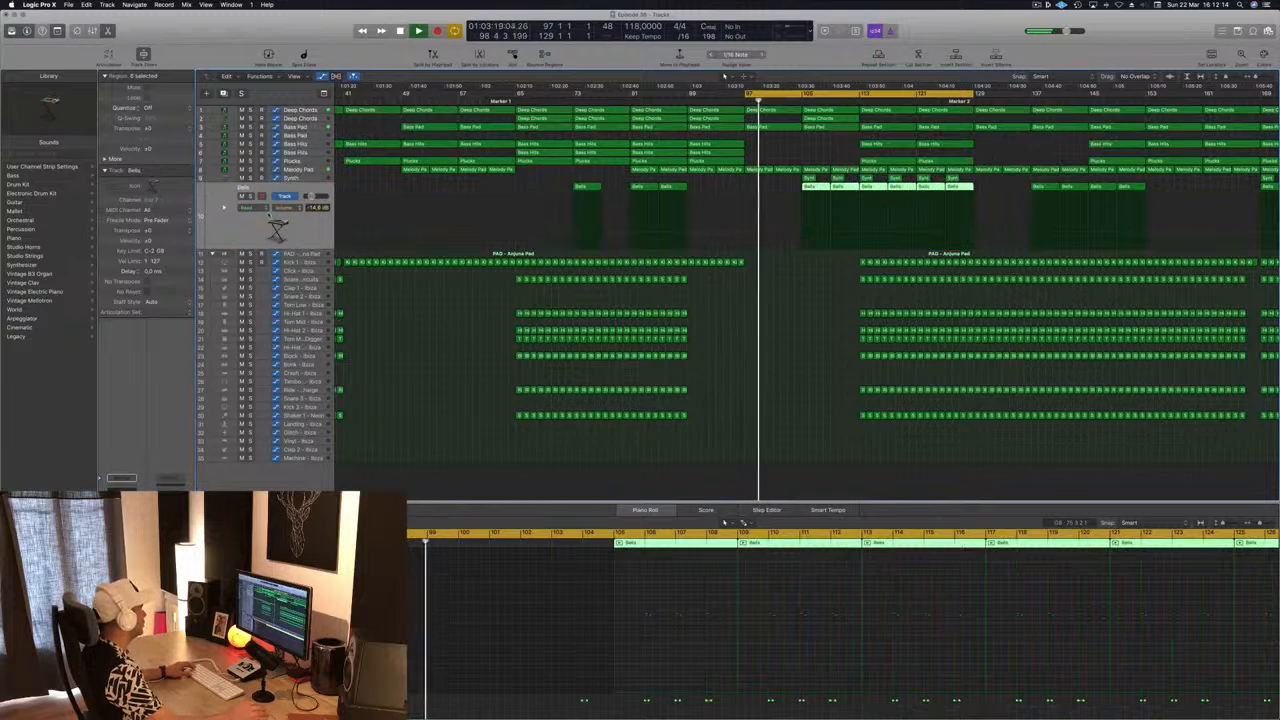
click(296, 177)
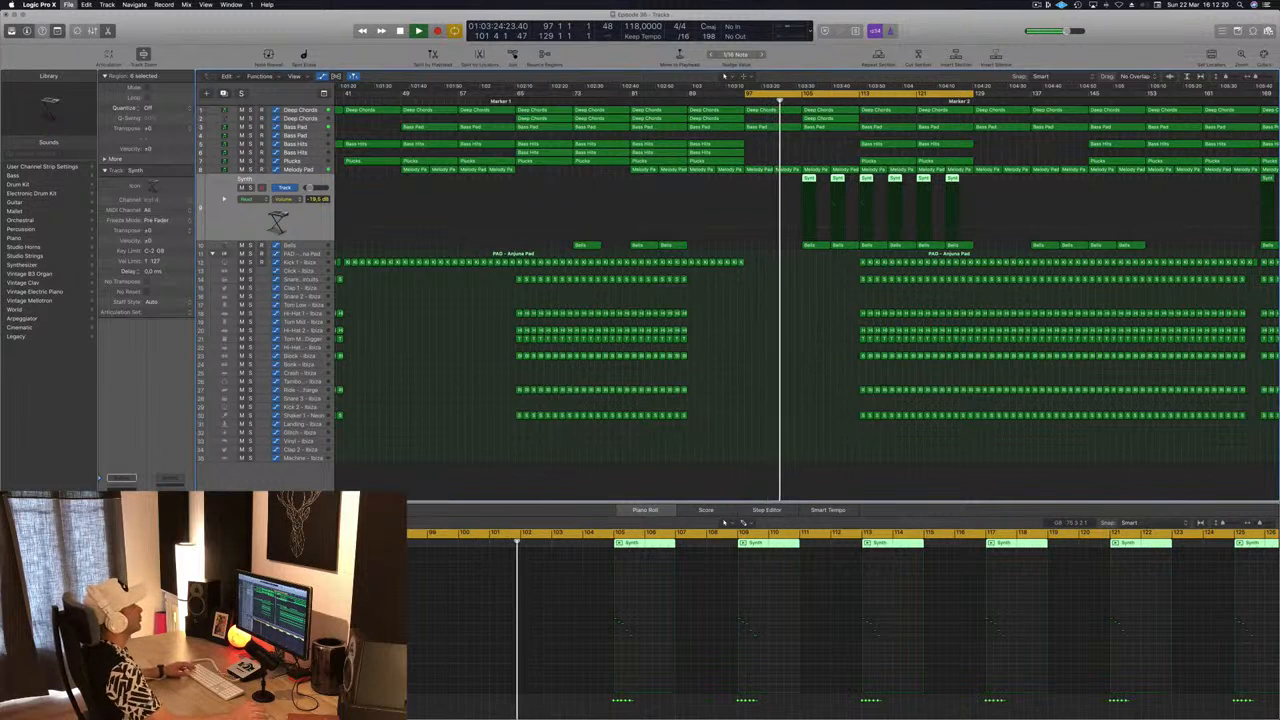
key(super+Left)
key(super+Left)
key(super+Left)
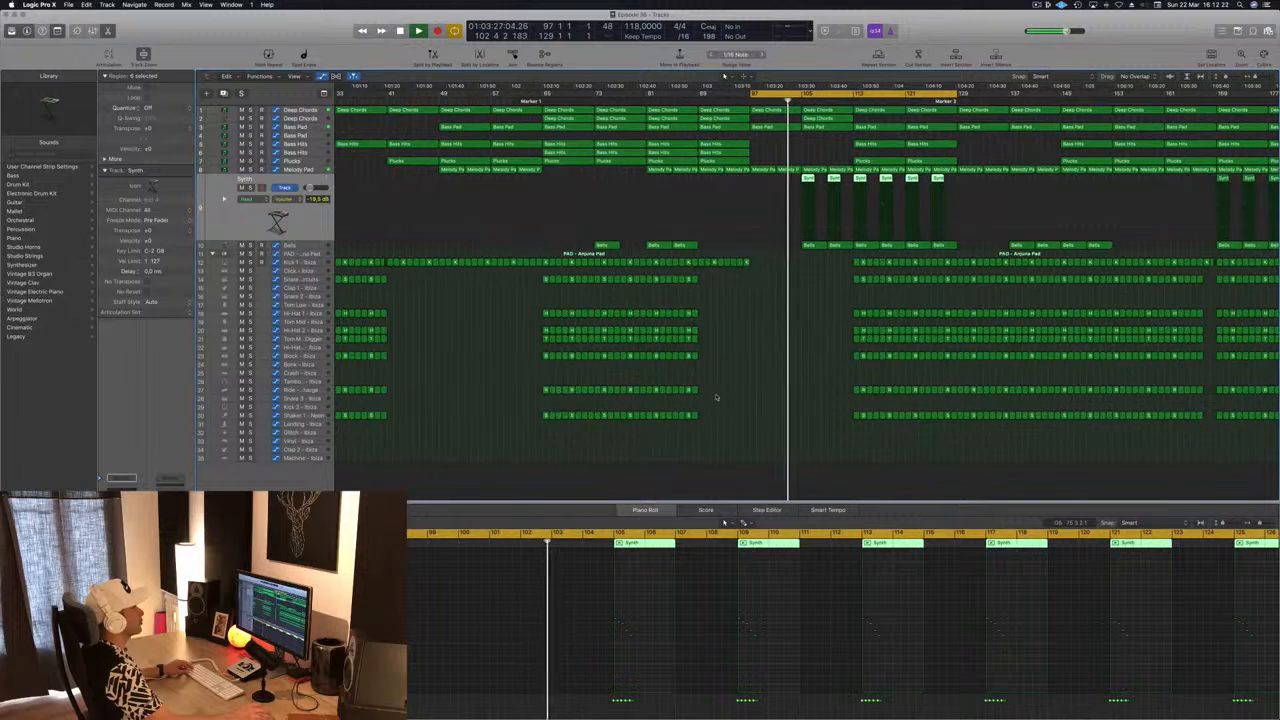
key(super+Left)
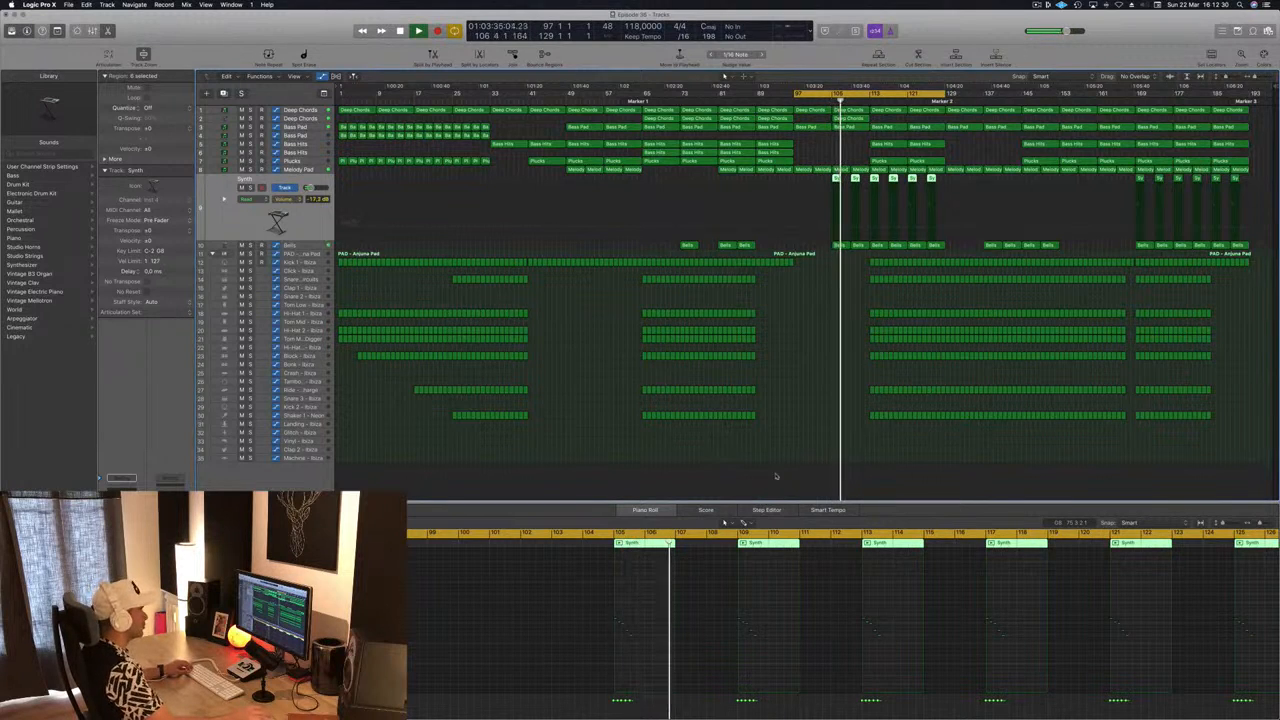
Step: Delete the extra Bells notes at bar 107 and the matching notes at bars 111, 115 and 119
click(839, 245)
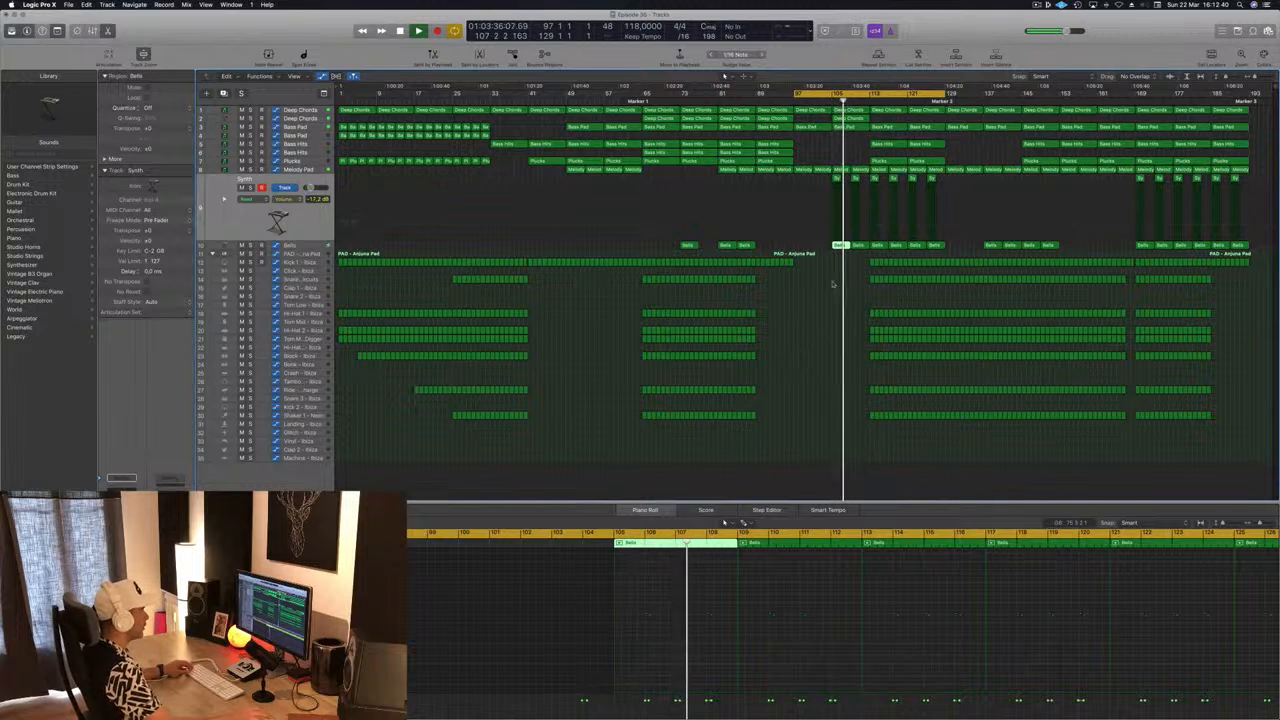
click(677, 608)
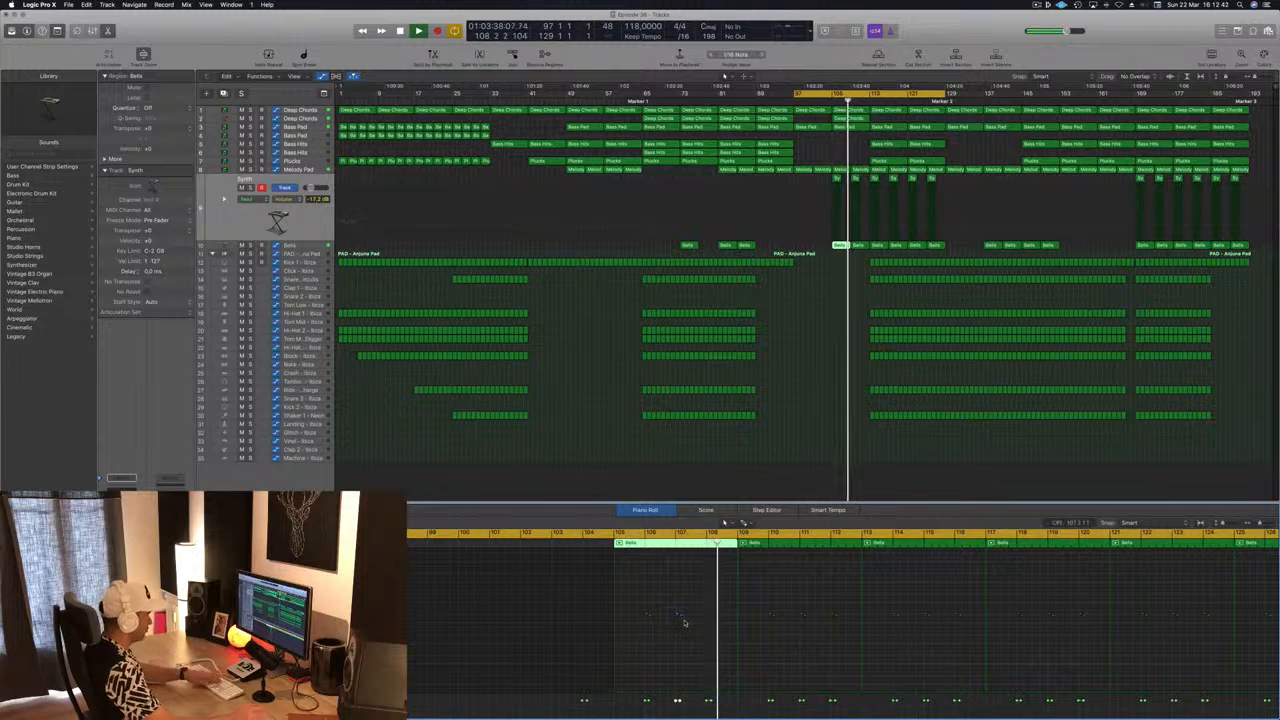
click(830, 98)
drag(793, 582, 820, 634)
drag(922, 593, 944, 637)
drag(1036, 594, 1070, 646)
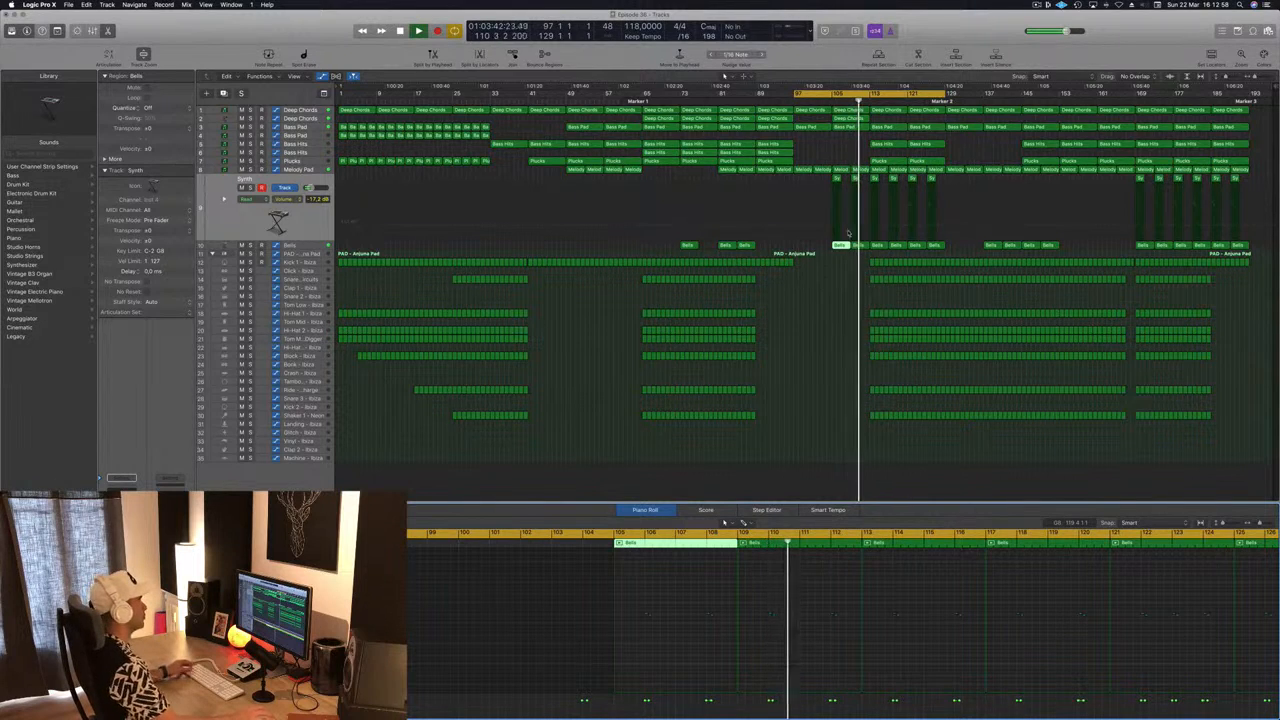
Step: Delete the kick and percussion regions between bars 113 and 129
click(766, 162)
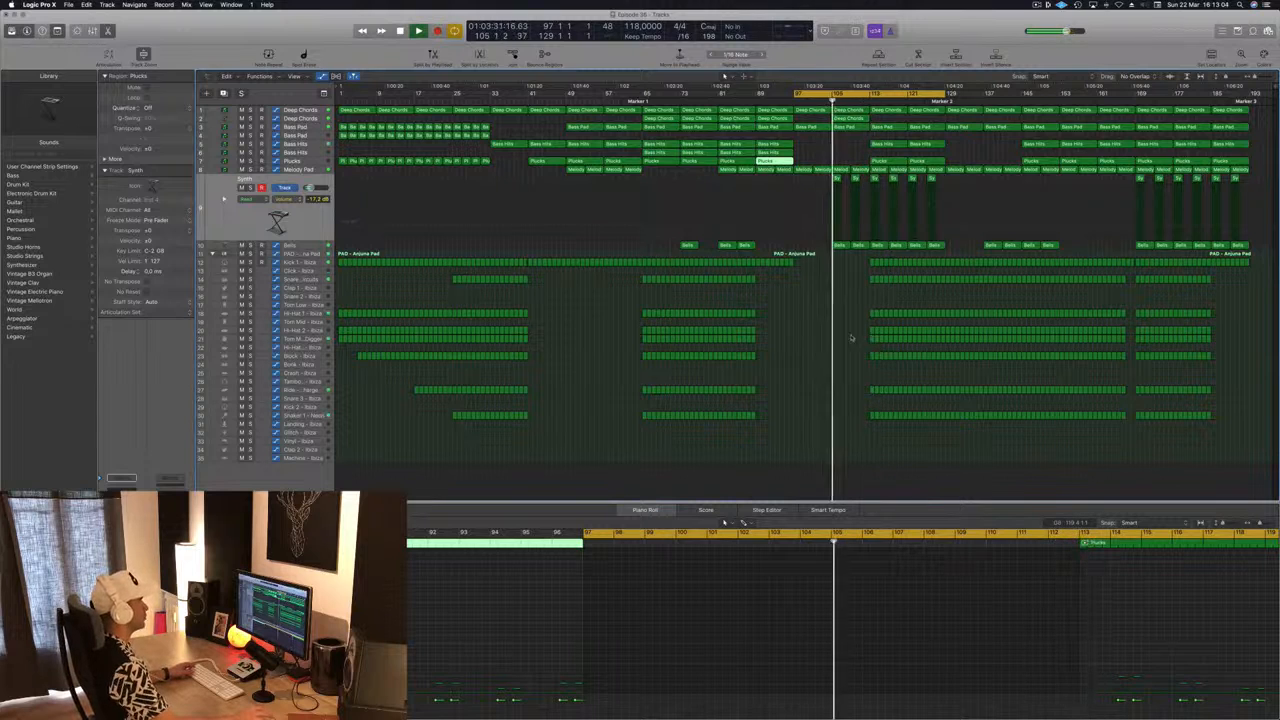
drag(864, 262, 940, 427)
key(Delete)
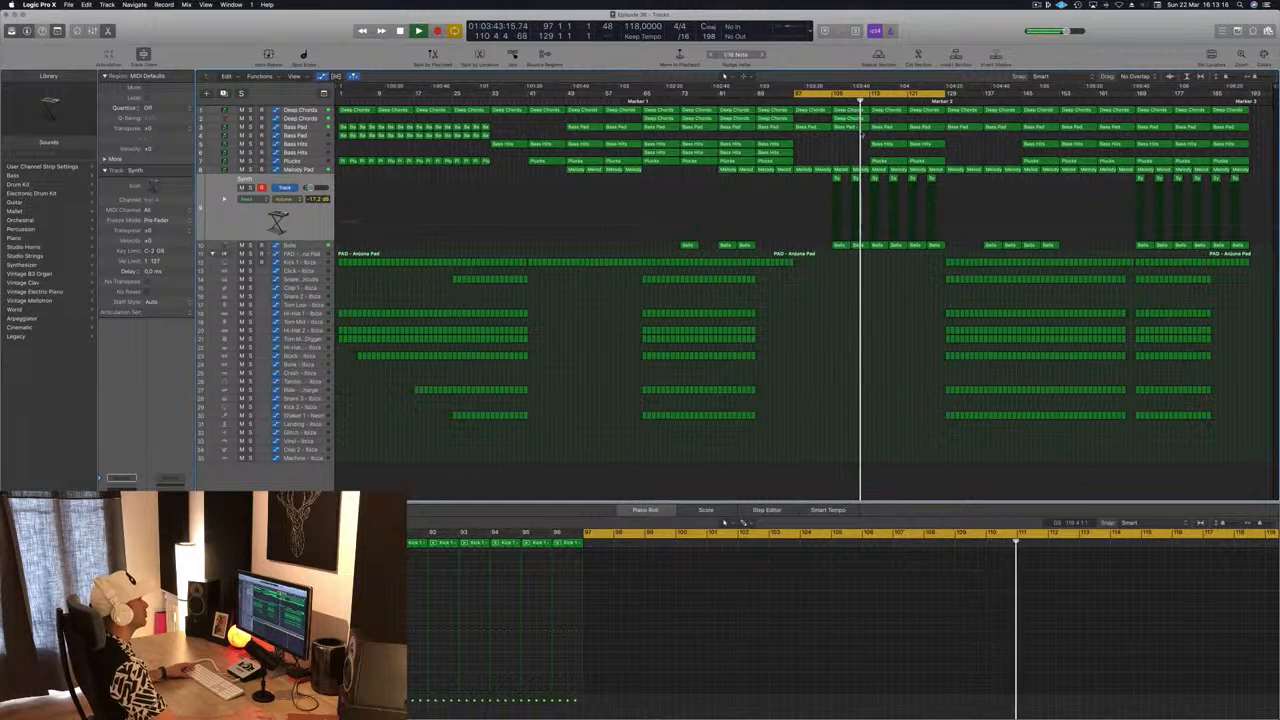
Step: Restart playback from bar 97 and delete the Bass Hits regions between bars 113 and 129
click(786, 152)
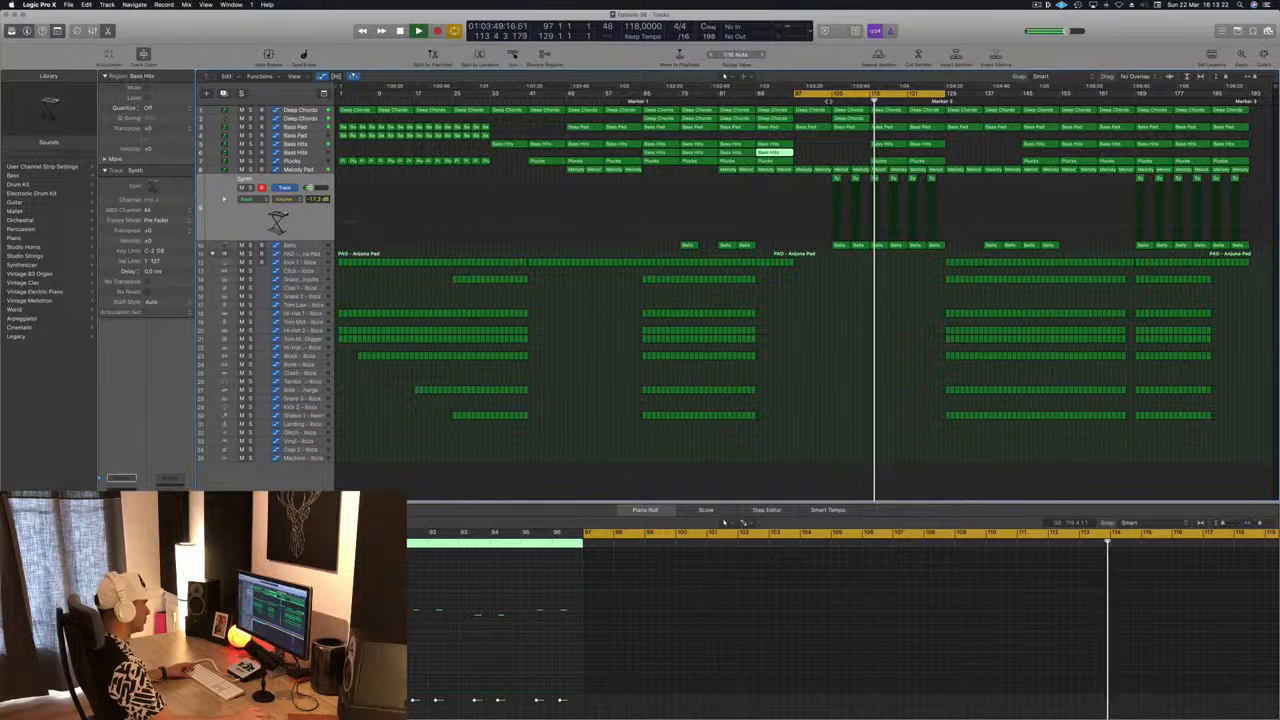
key(space)
key(space)
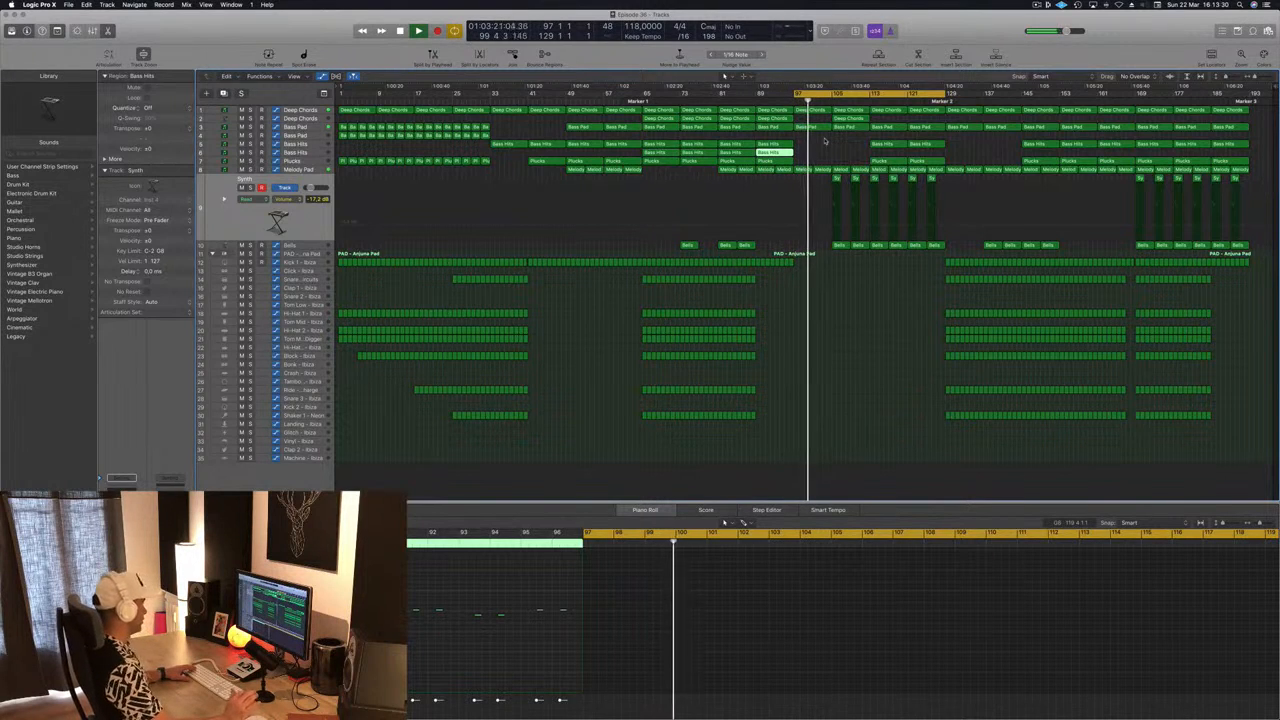
click(814, 366)
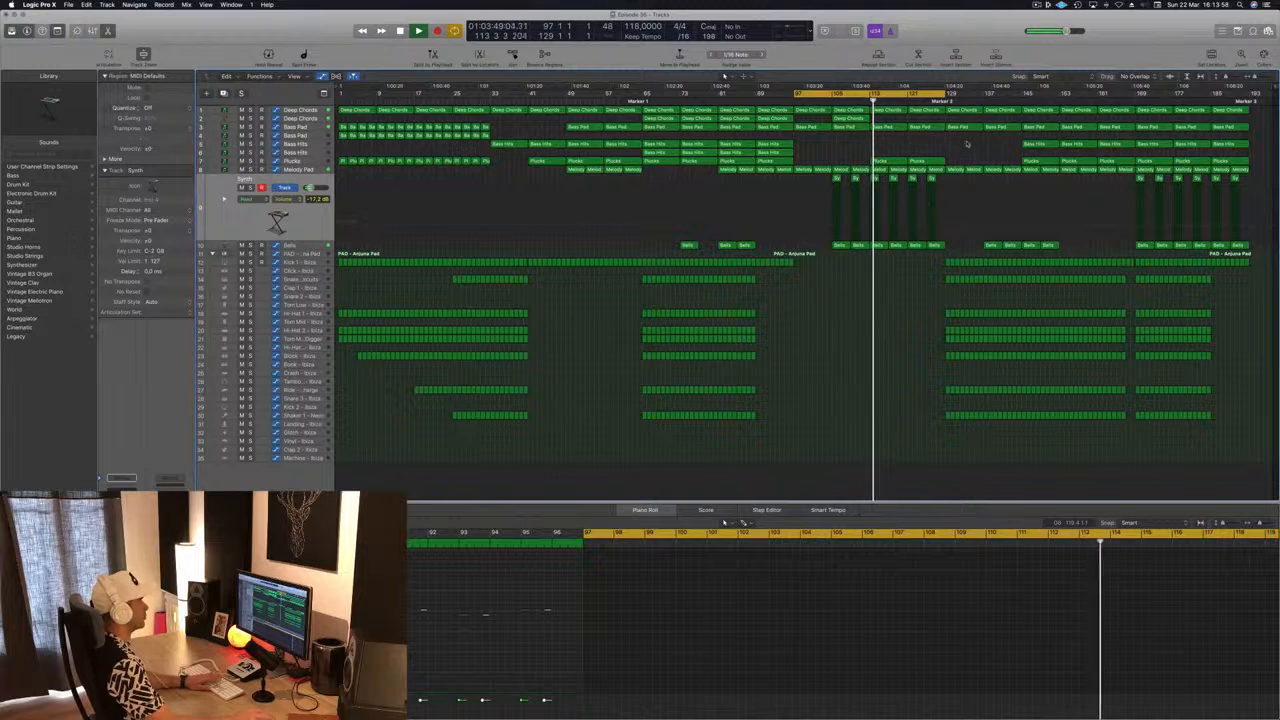
Step: Delete the Plucks regions between bars 113 and 129
click(863, 118)
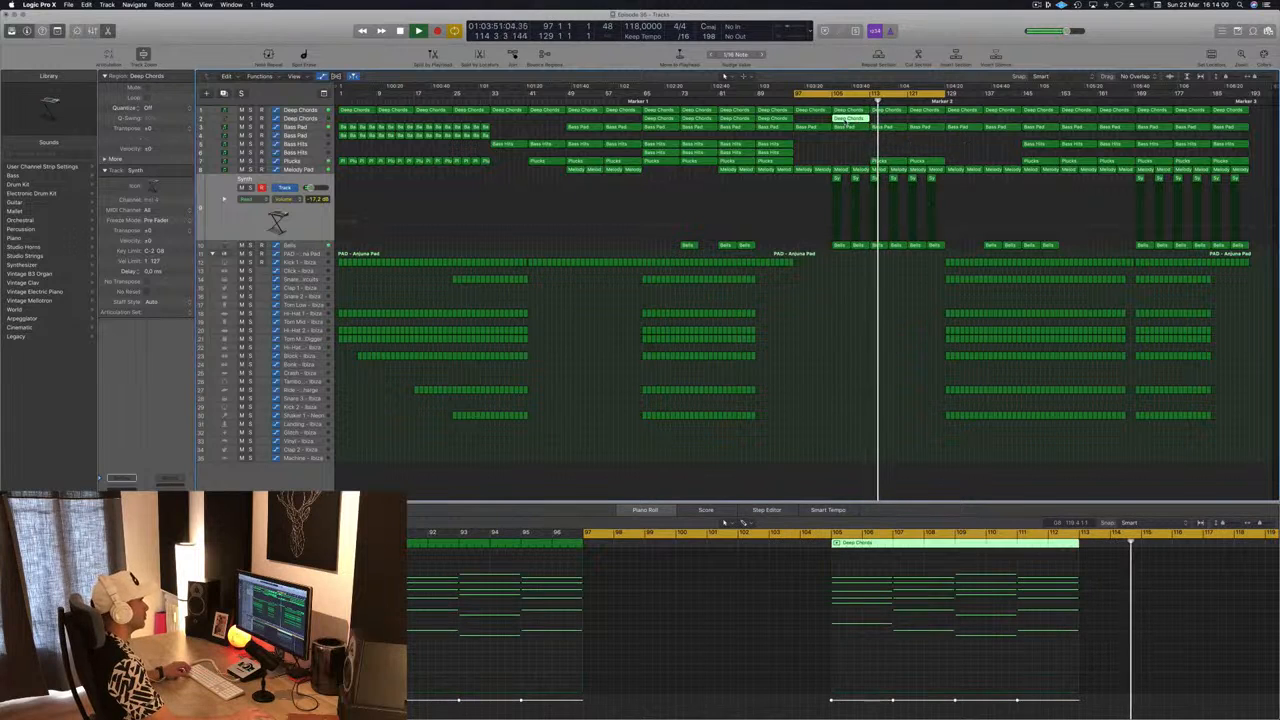
click(896, 161)
click(935, 155)
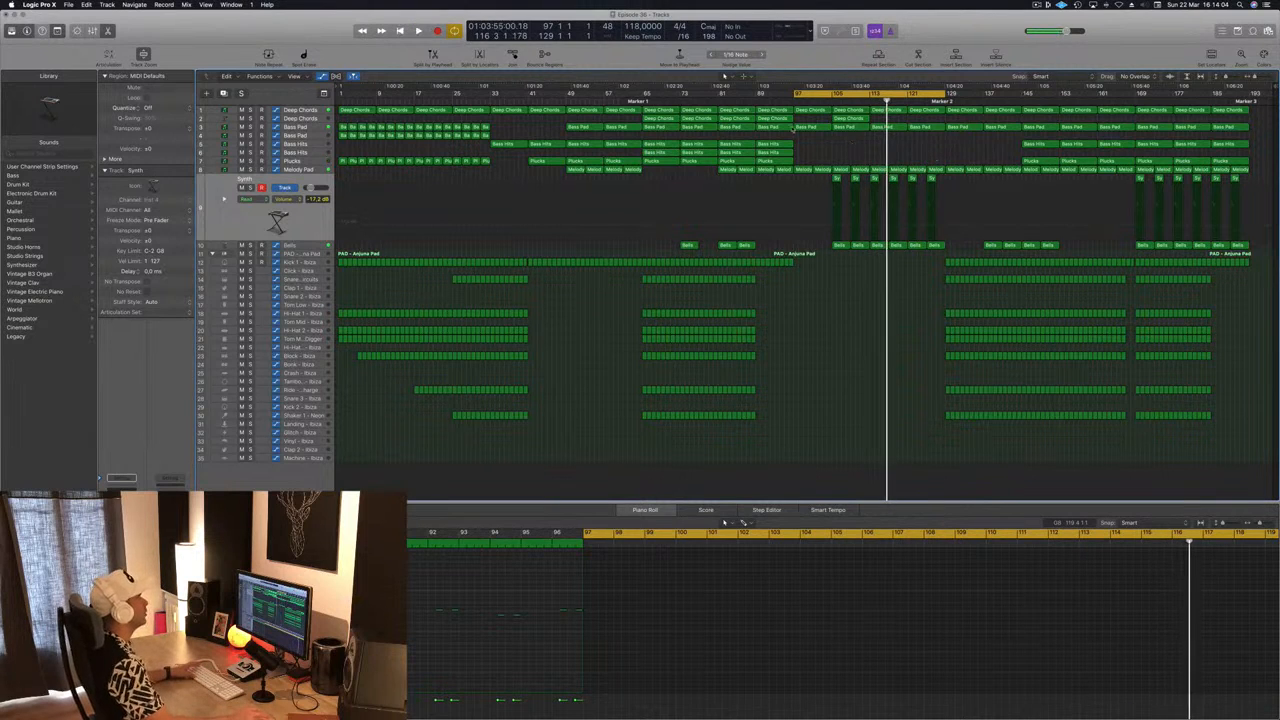
Step: On the first Deep Chords track, add an automation drop at bar 105 that builds up again to bar 113
click(310, 110)
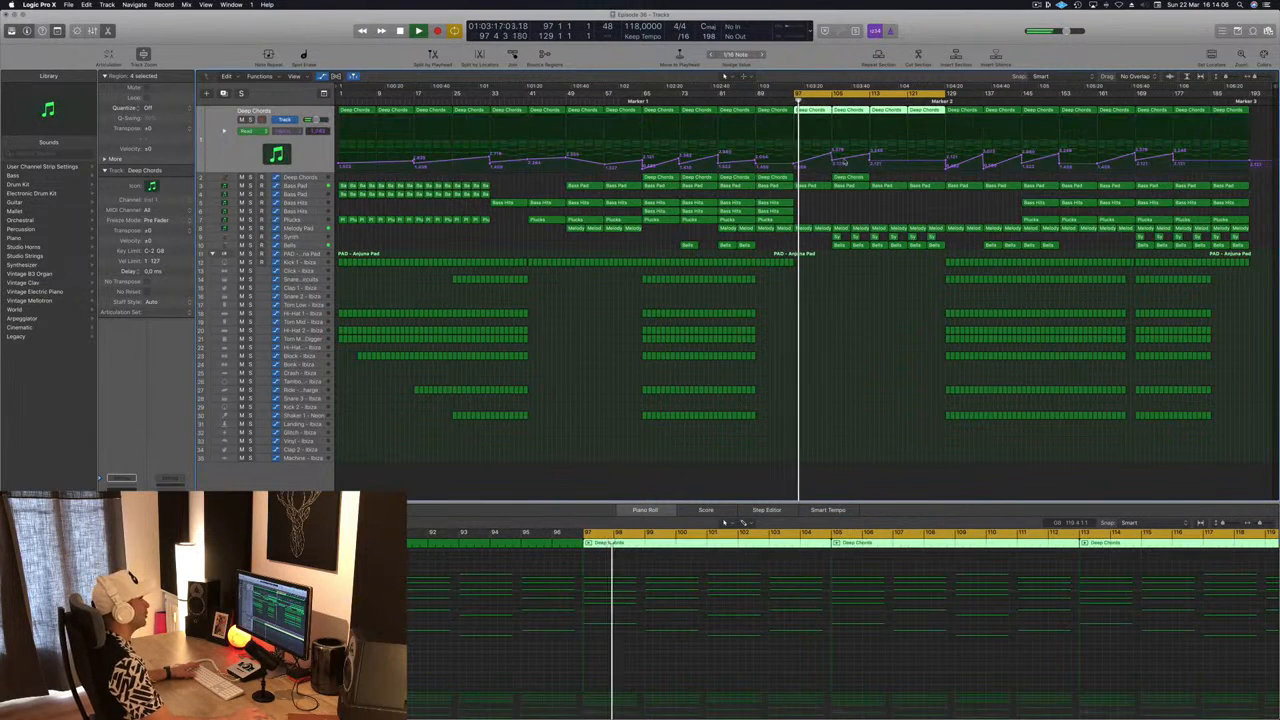
click(833, 163)
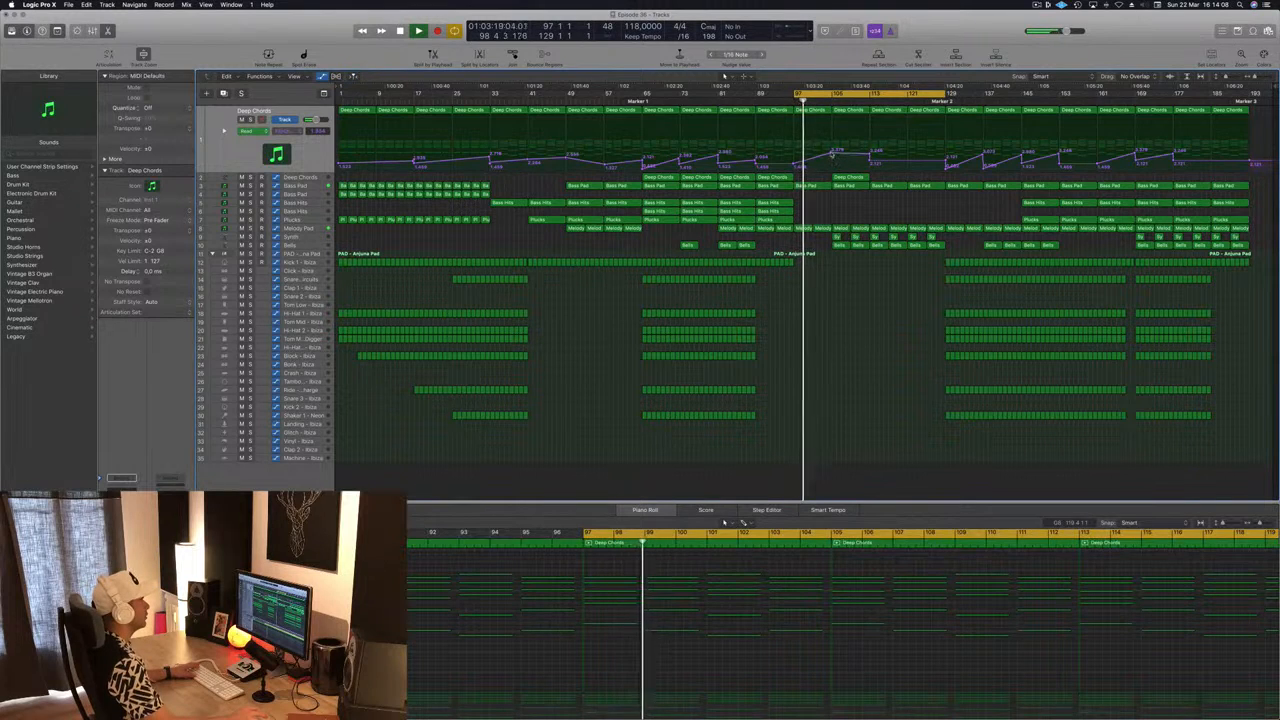
drag(835, 156, 833, 165)
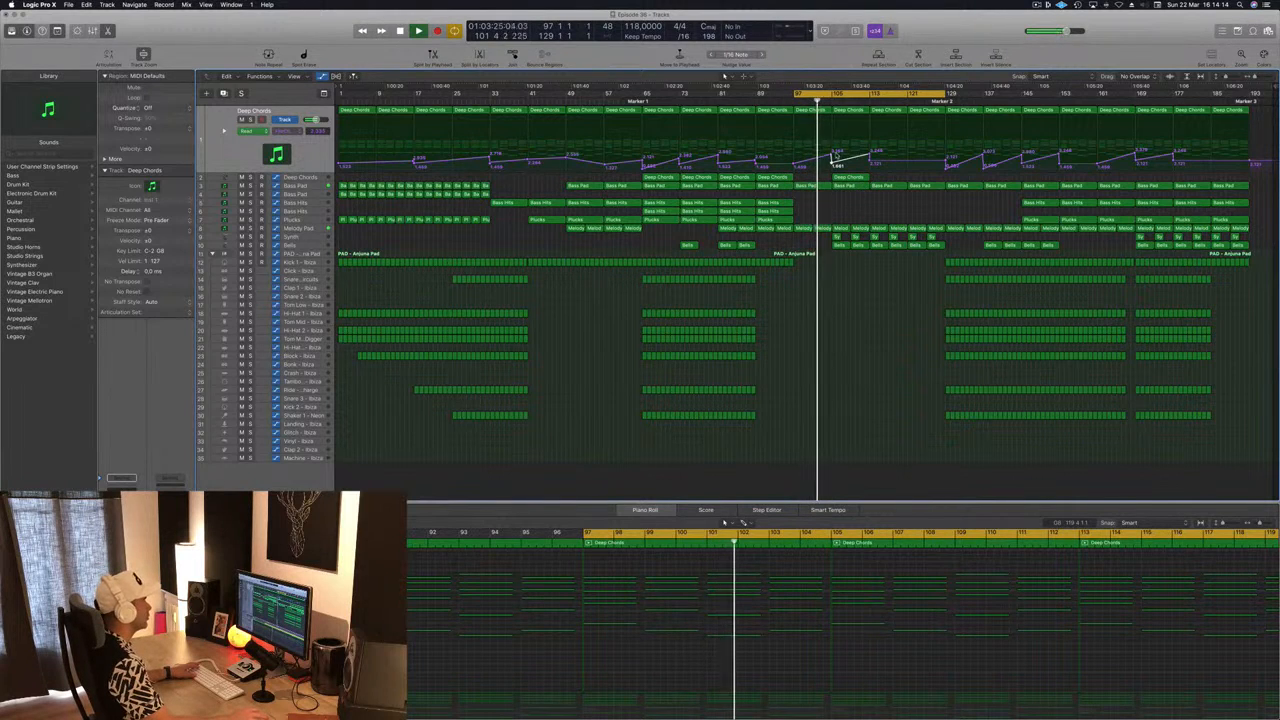
Step: Check the second Deep Chords and Bass Hits regions at bar 89, and audition the first Bass Pad track in solo
click(779, 178)
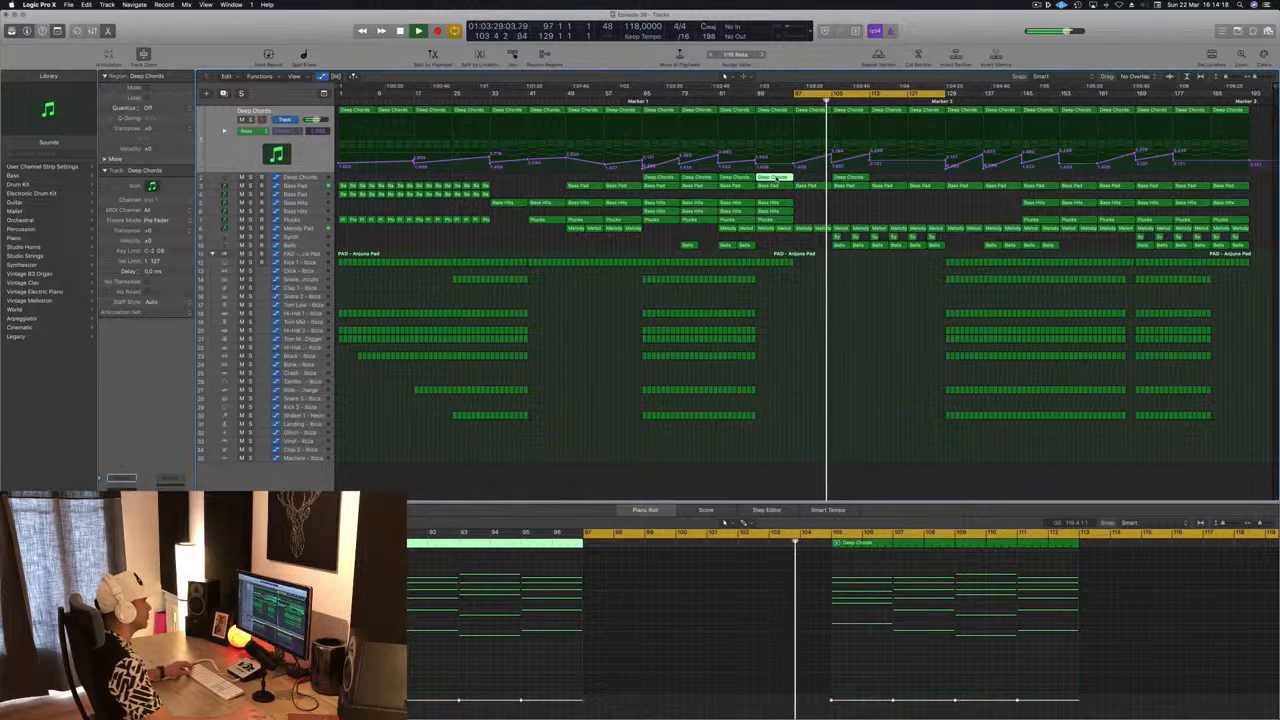
click(774, 211)
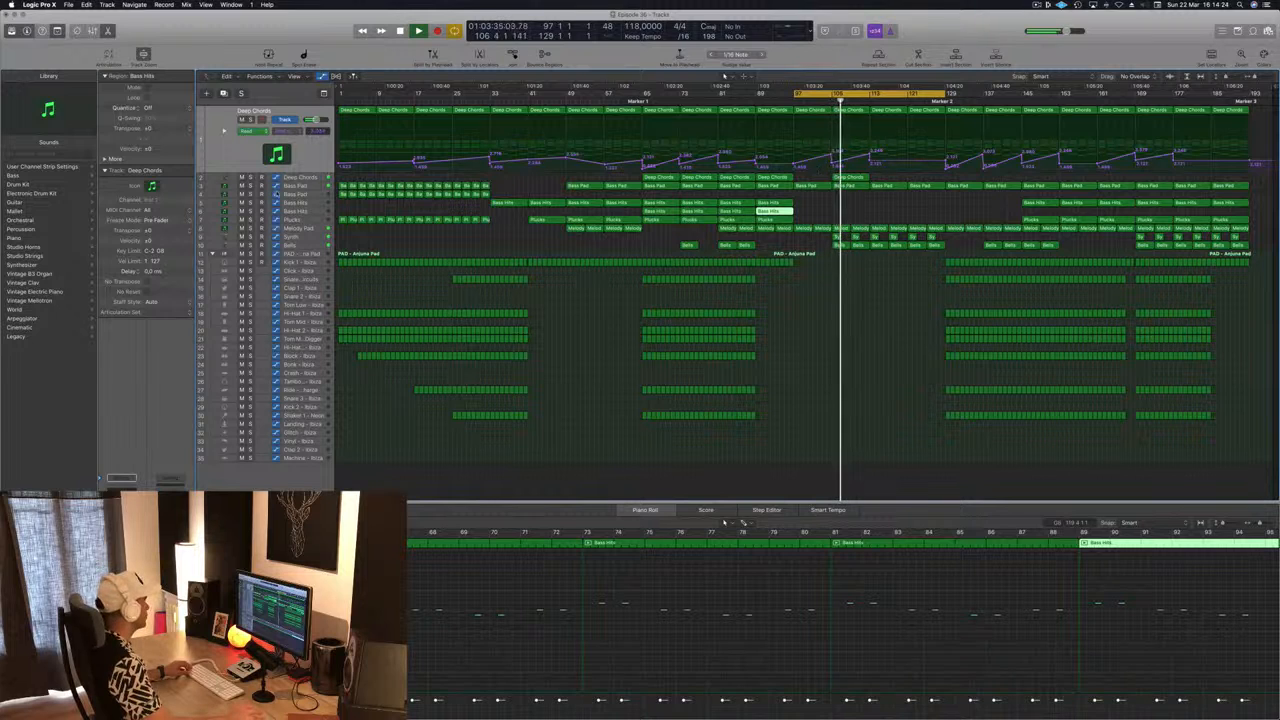
key(s)
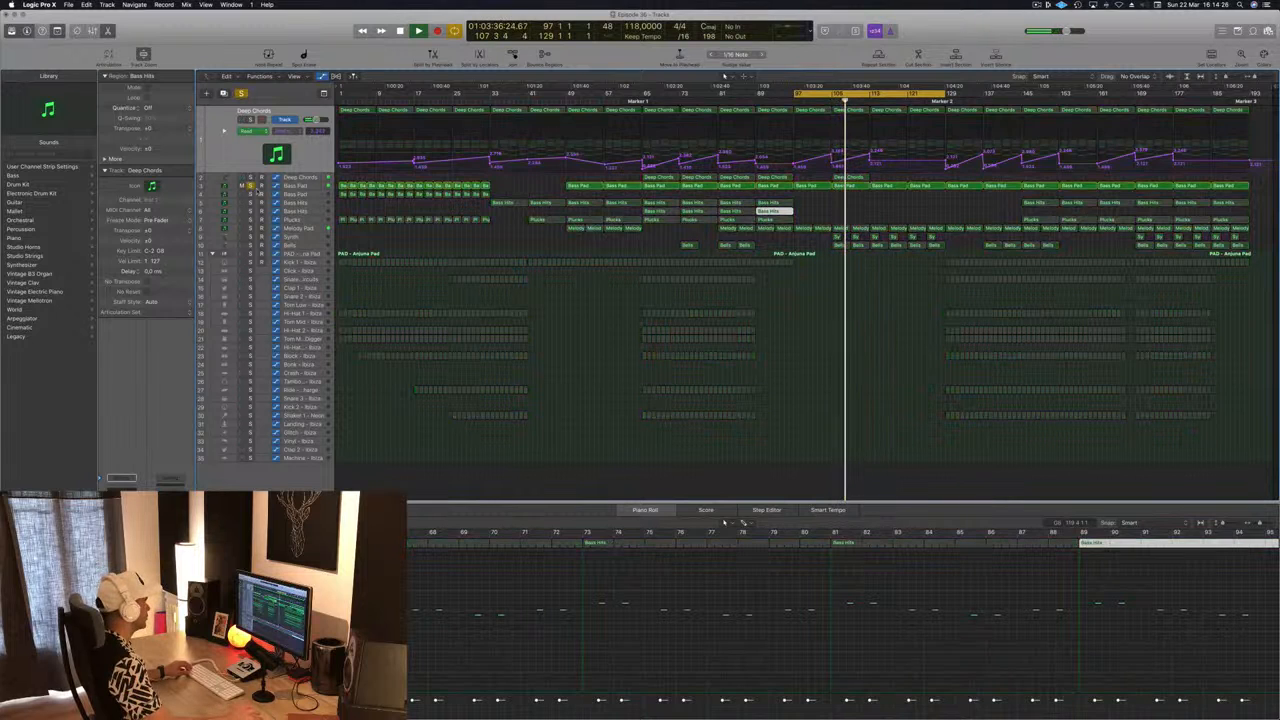
key(s)
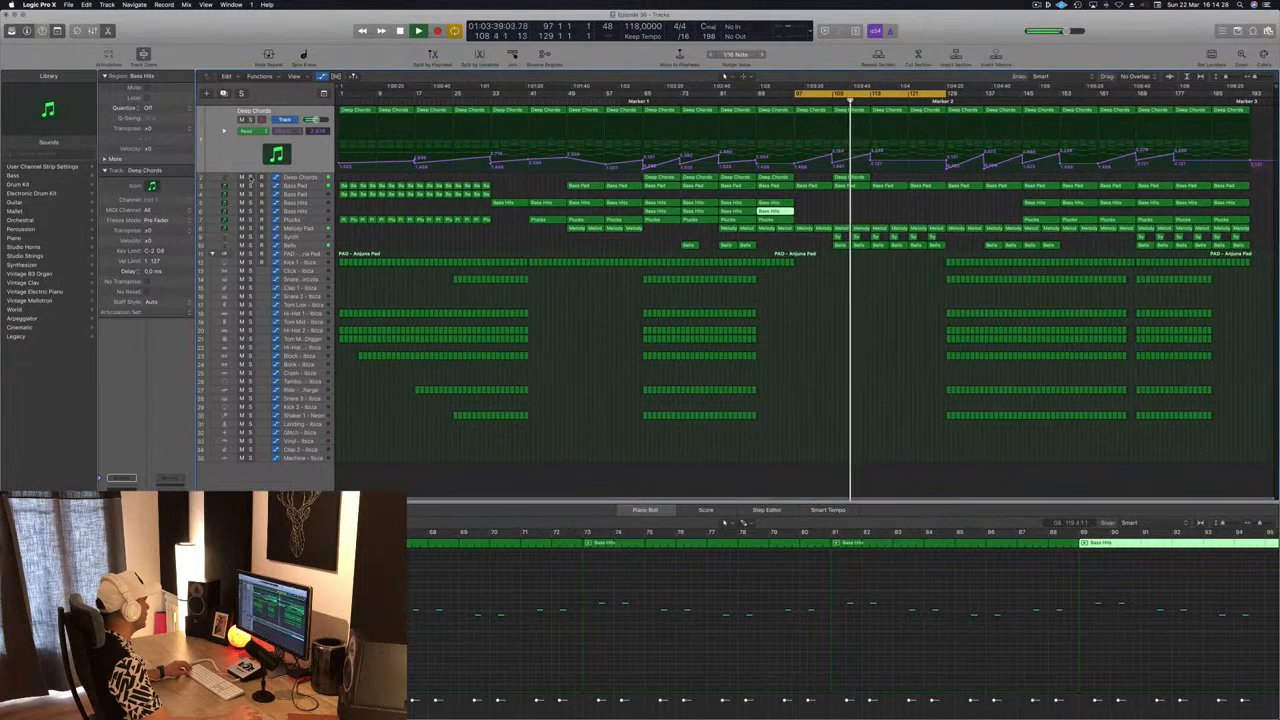
key(s)
key(s)
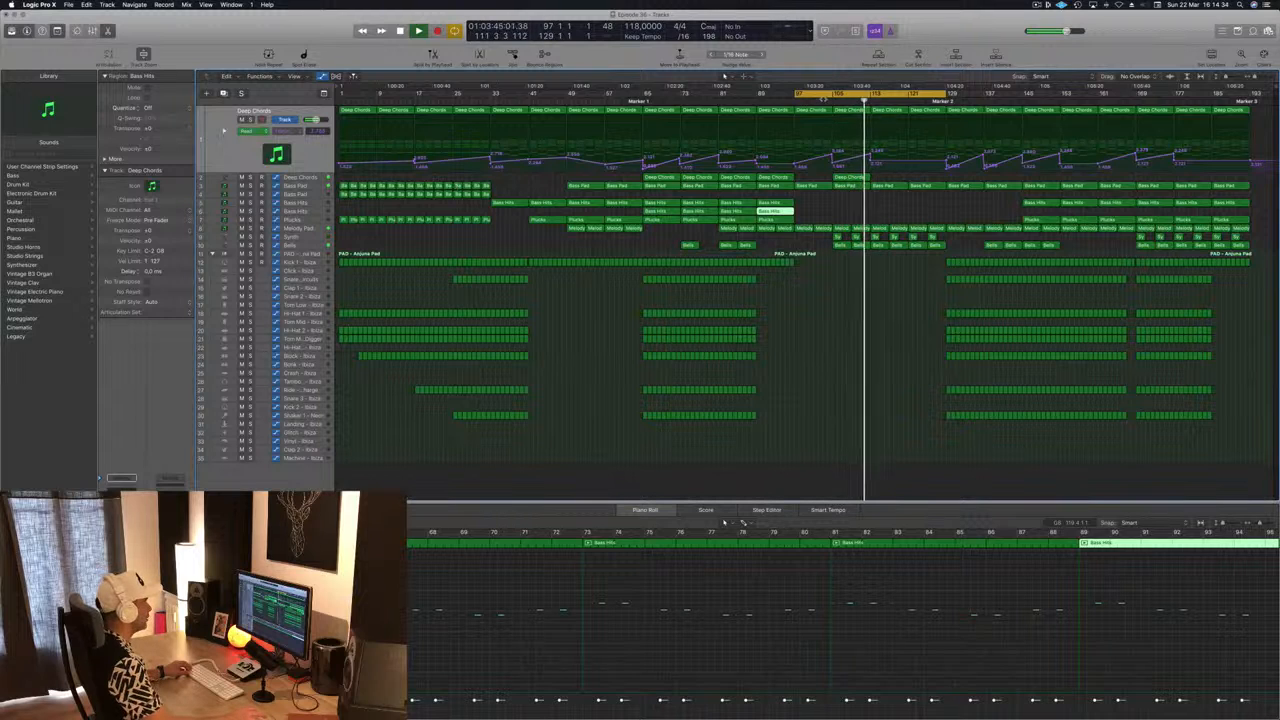
Step: Copy the Bass Pad region at bar 105 onto the second Bass Pad track and repeat it at bars 113 and 121
click(845, 187)
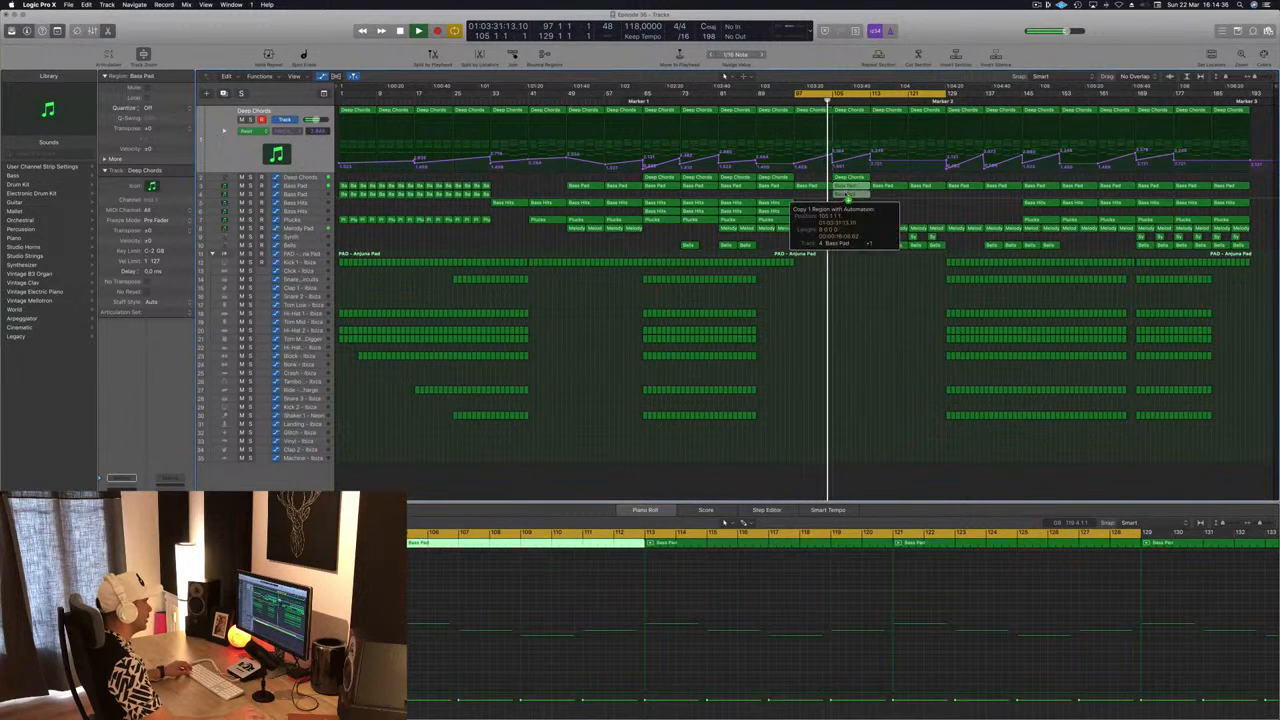
drag(846, 195, 845, 196)
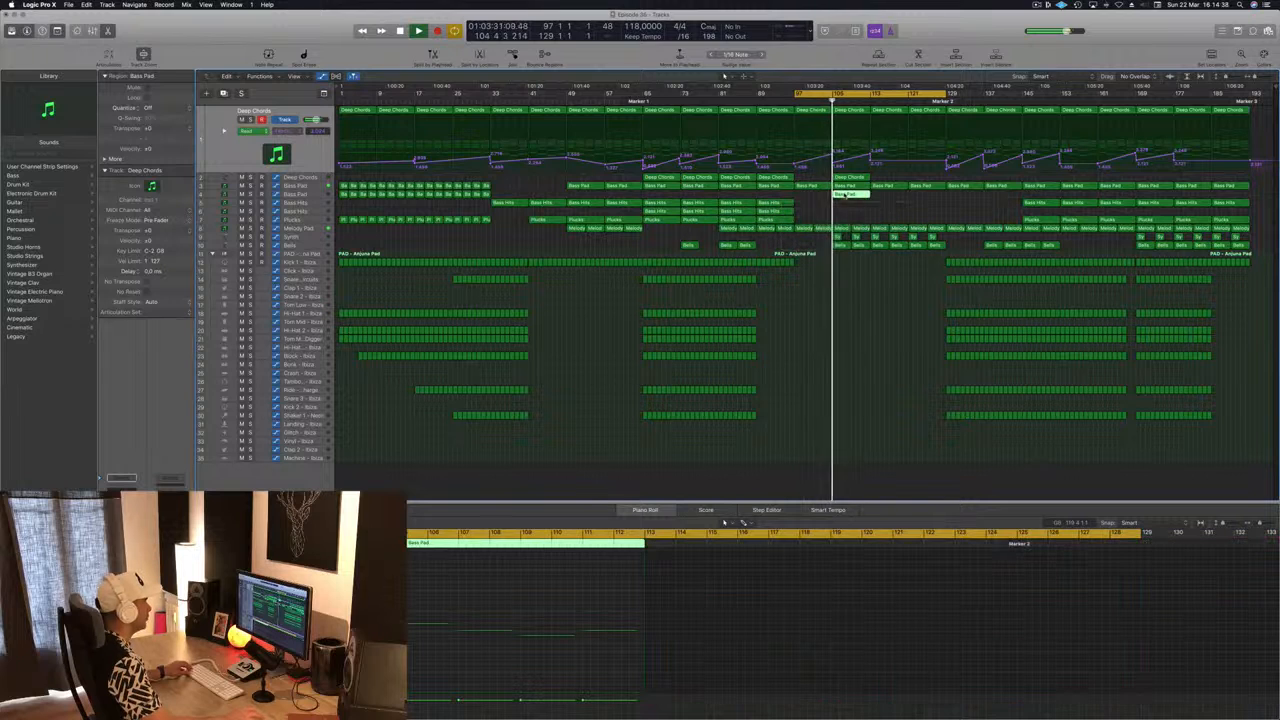
key(ctrl+s)
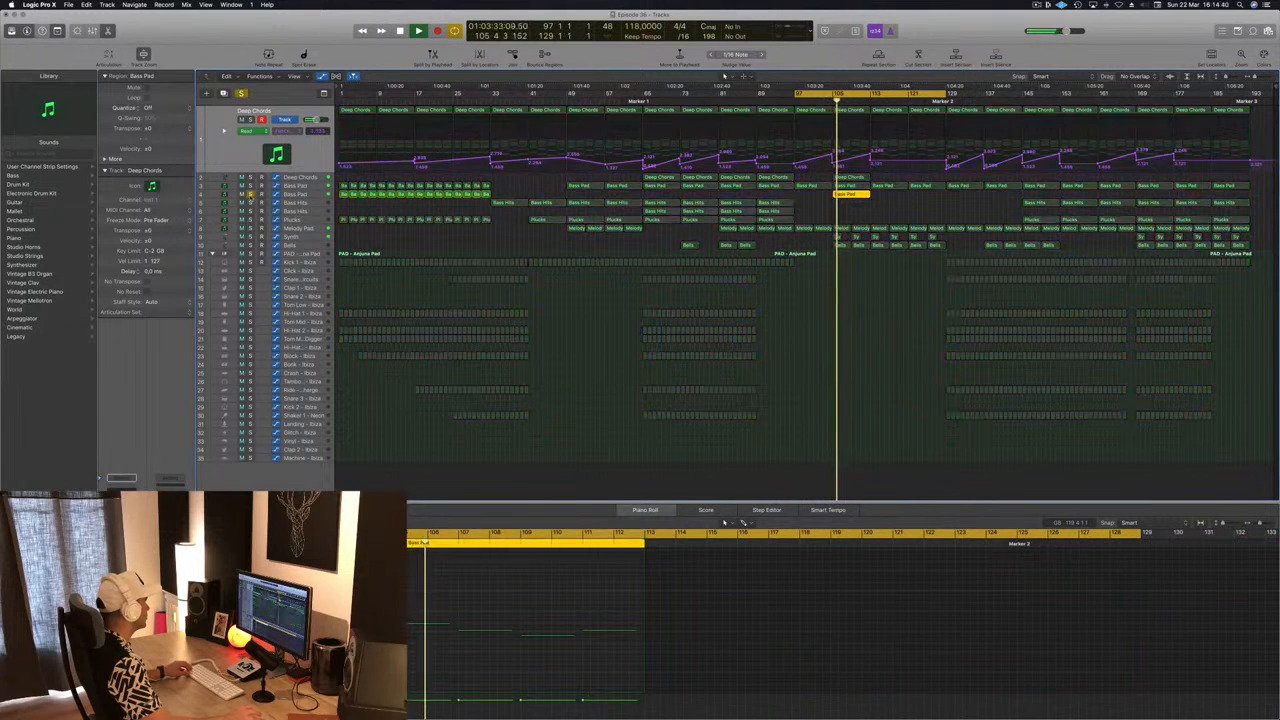
key(ctrl+s)
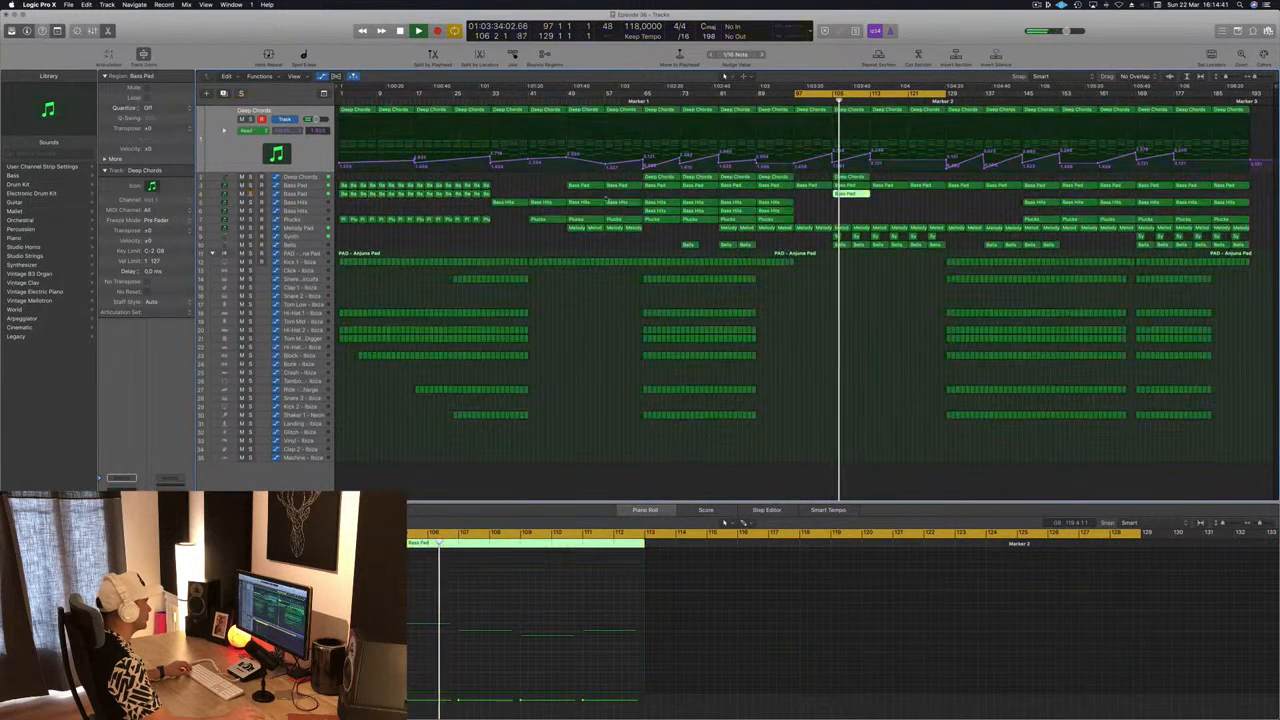
click(314, 195)
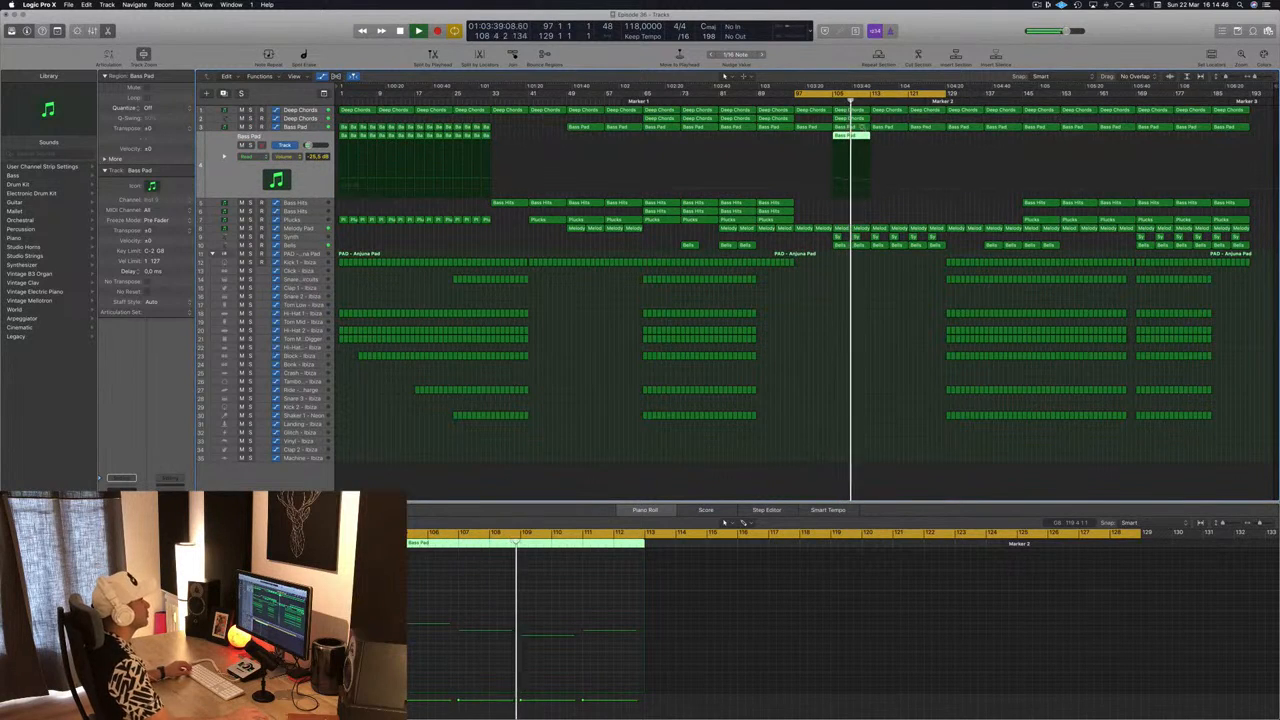
drag(858, 137, 919, 137)
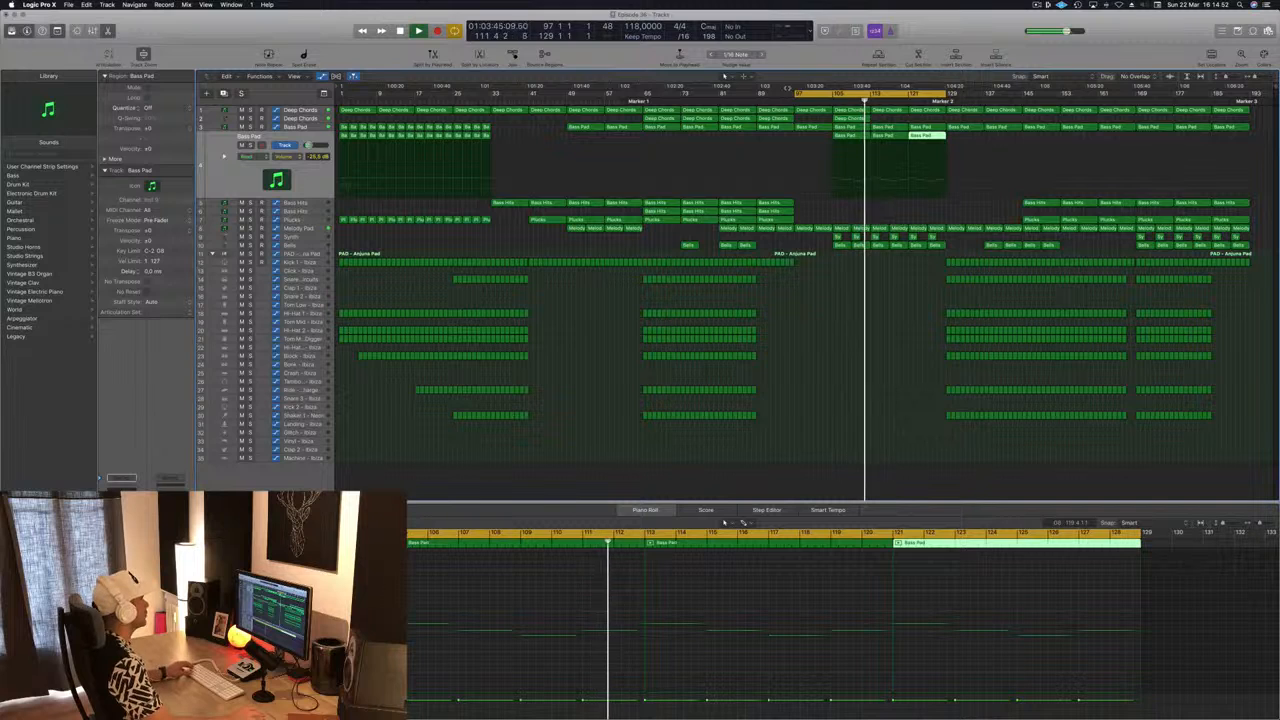
Step: Reshape the first Deep Chords track's automation at bar 113, removing the drop so the curve peaks there and declines gently to bar 129
click(241, 110)
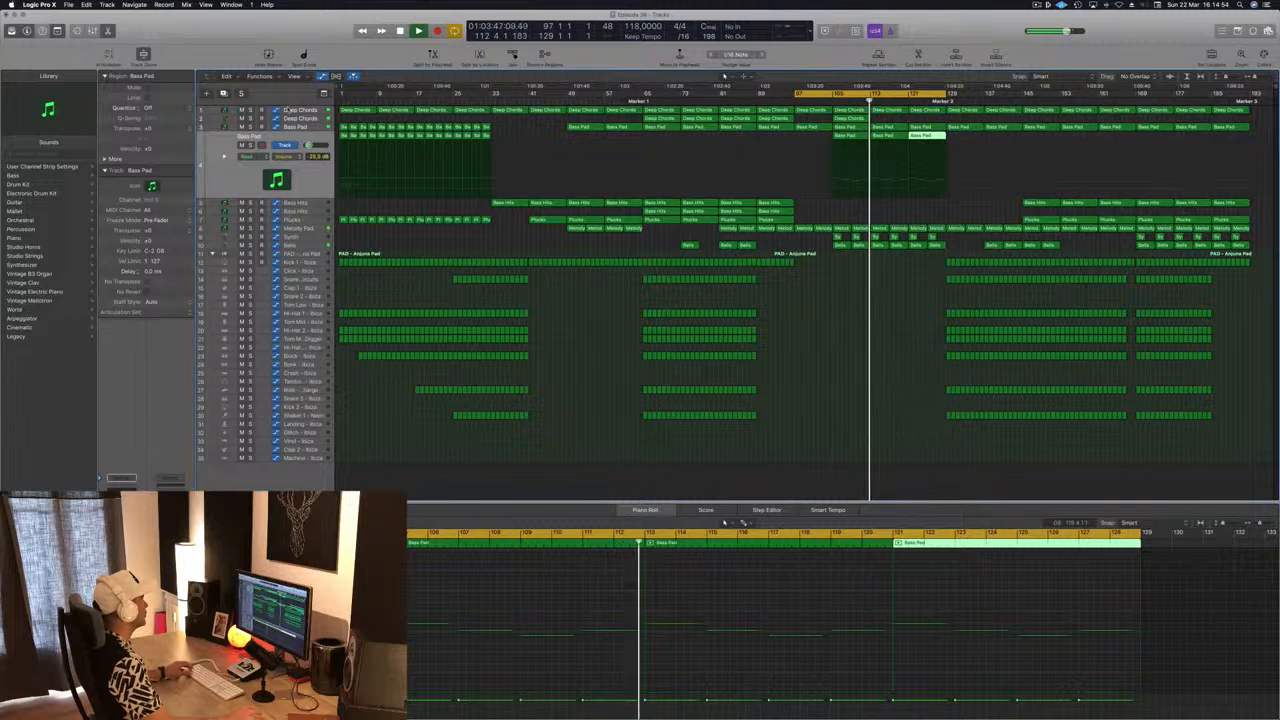
click(298, 110)
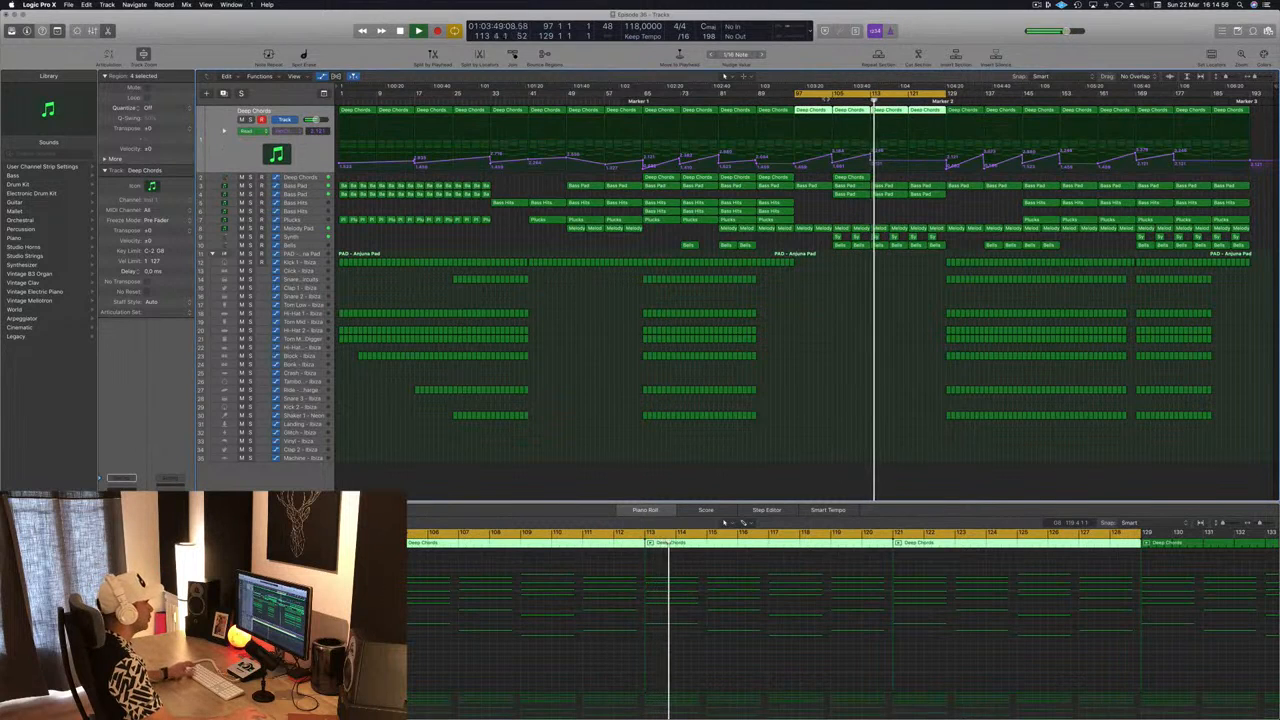
key(Return)
drag(870, 157, 876, 150)
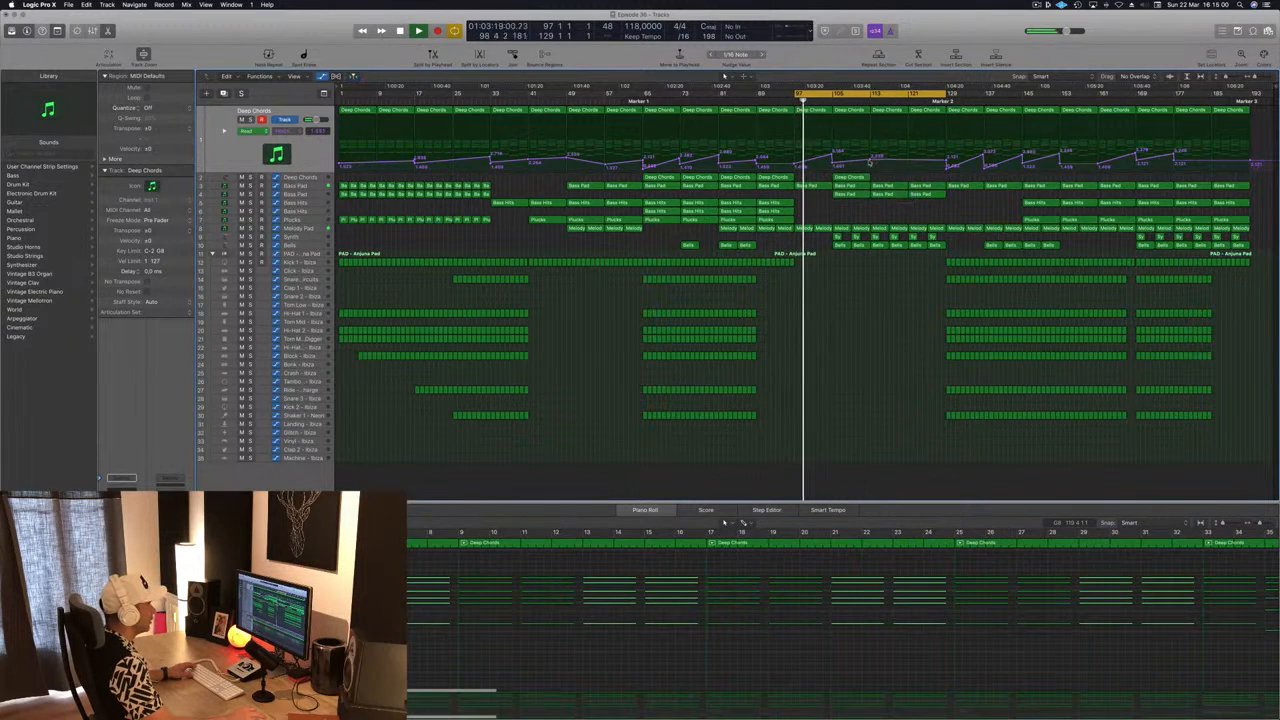
drag(872, 157, 876, 157)
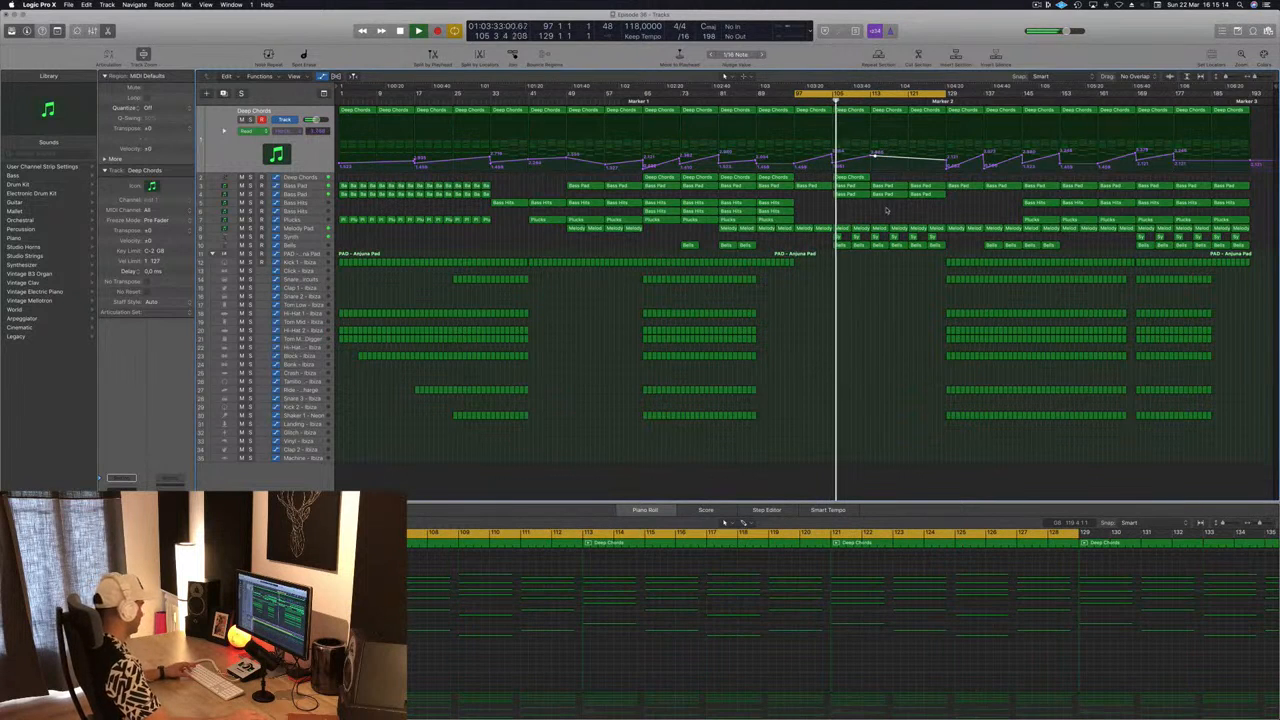
Step: Delete the Synth and Bells regions at bars 121 and 125
key(super+Right)
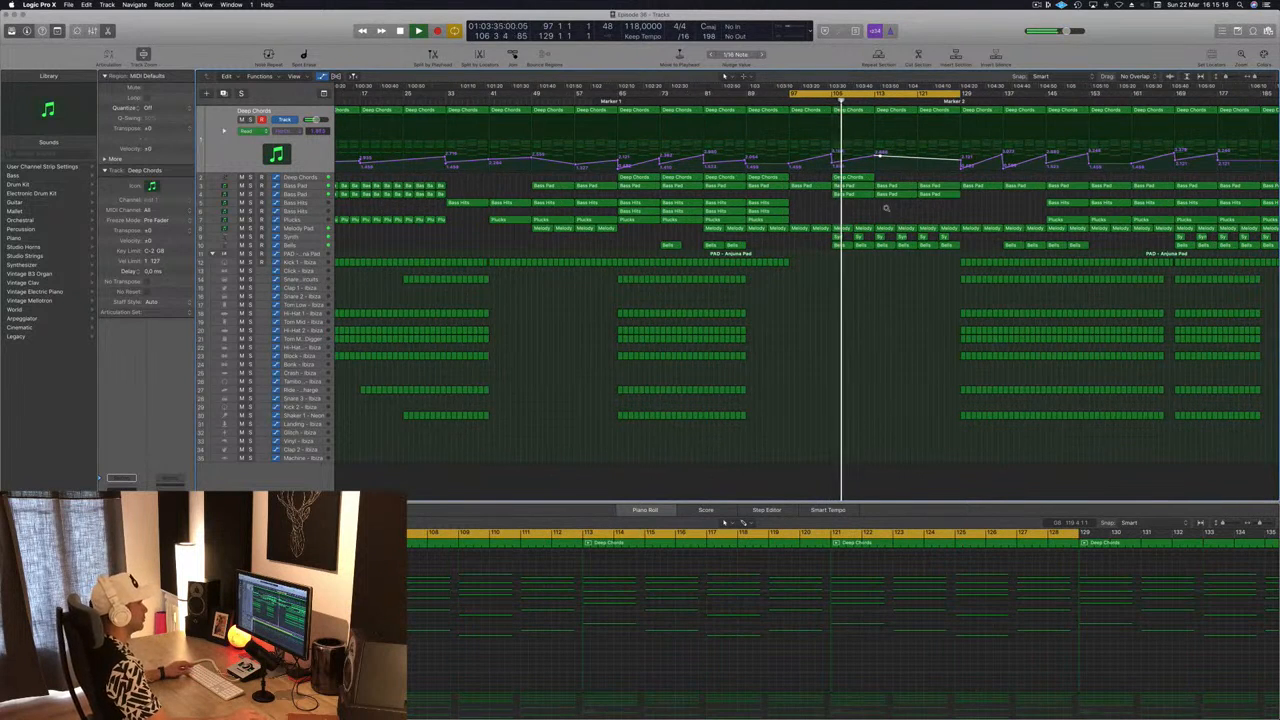
key(super+Right)
key(super+Right)
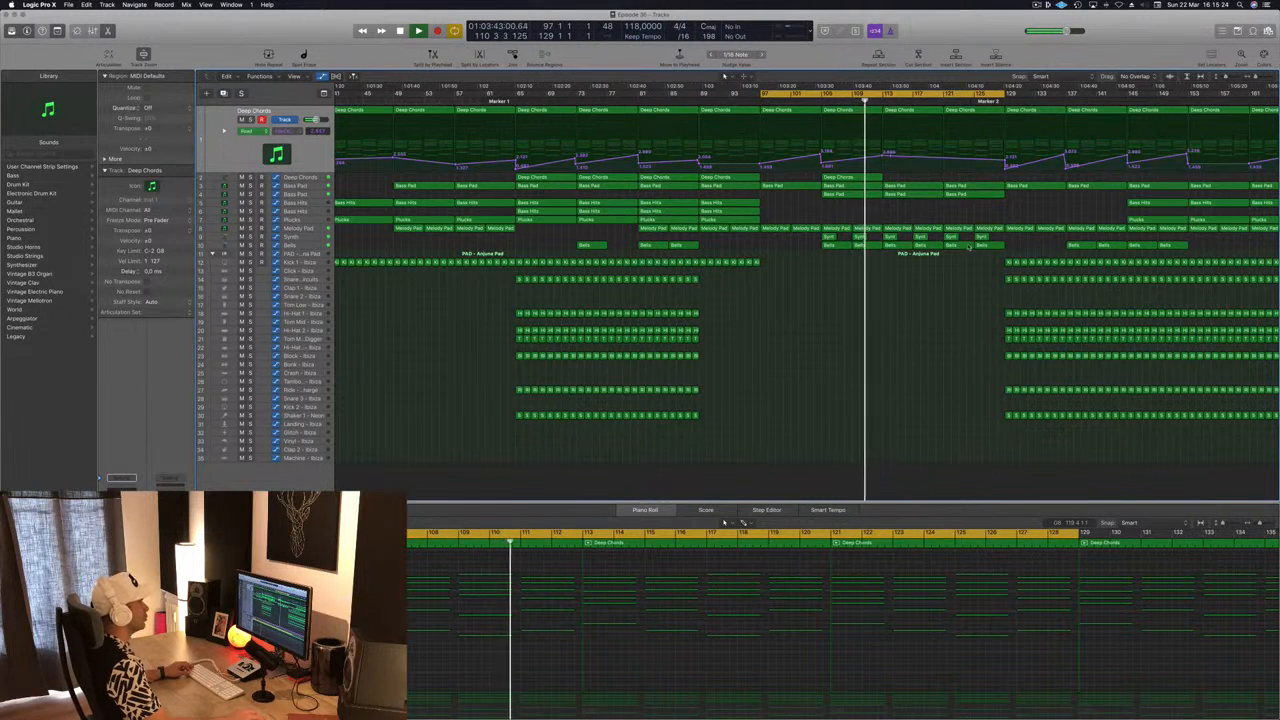
key(Delete)
scroll(954, 192, down, 3)
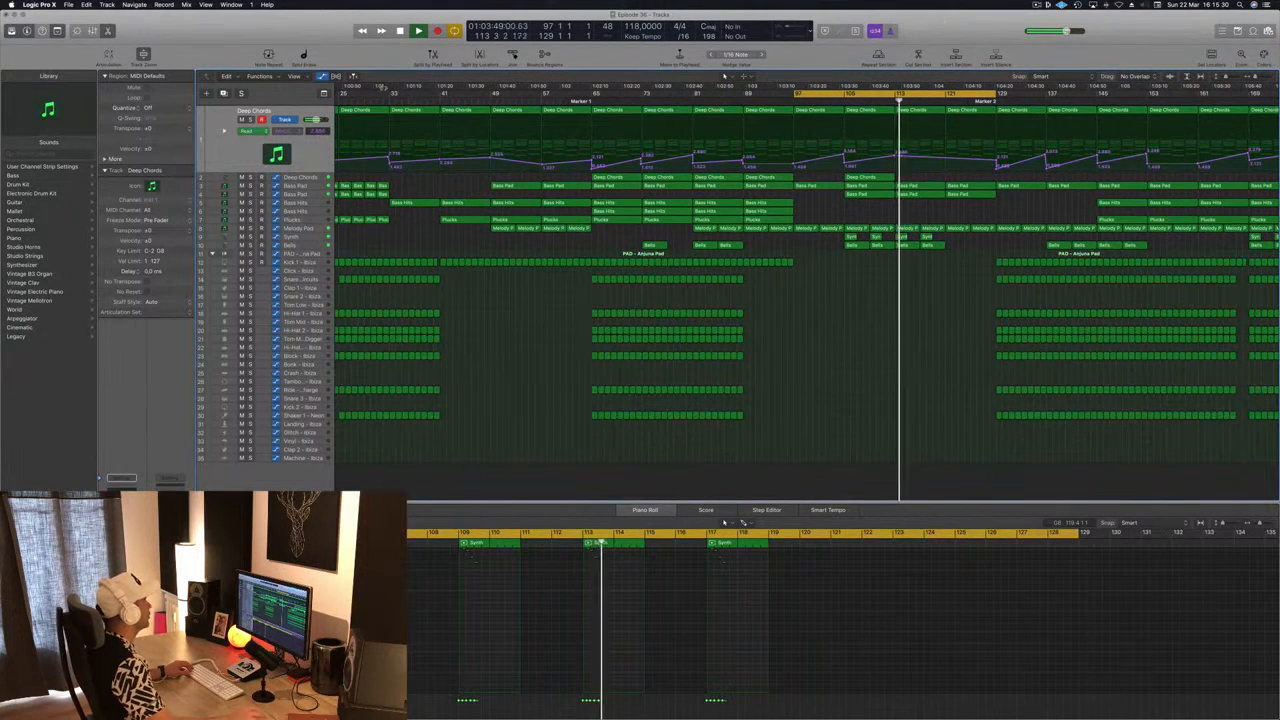
Step: Replay from bar 105 and fine-tune the first Deep Chords track's automation point at bar 113
key(s)
click(251, 120)
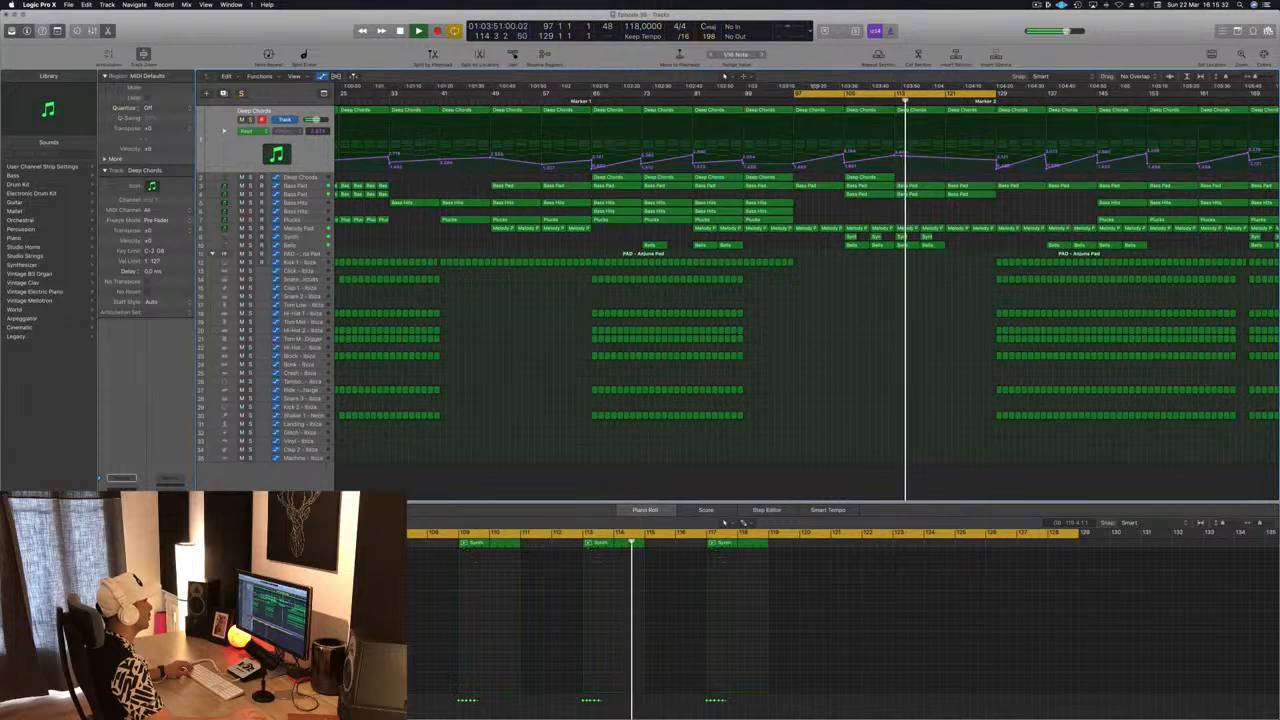
click(849, 101)
click(895, 158)
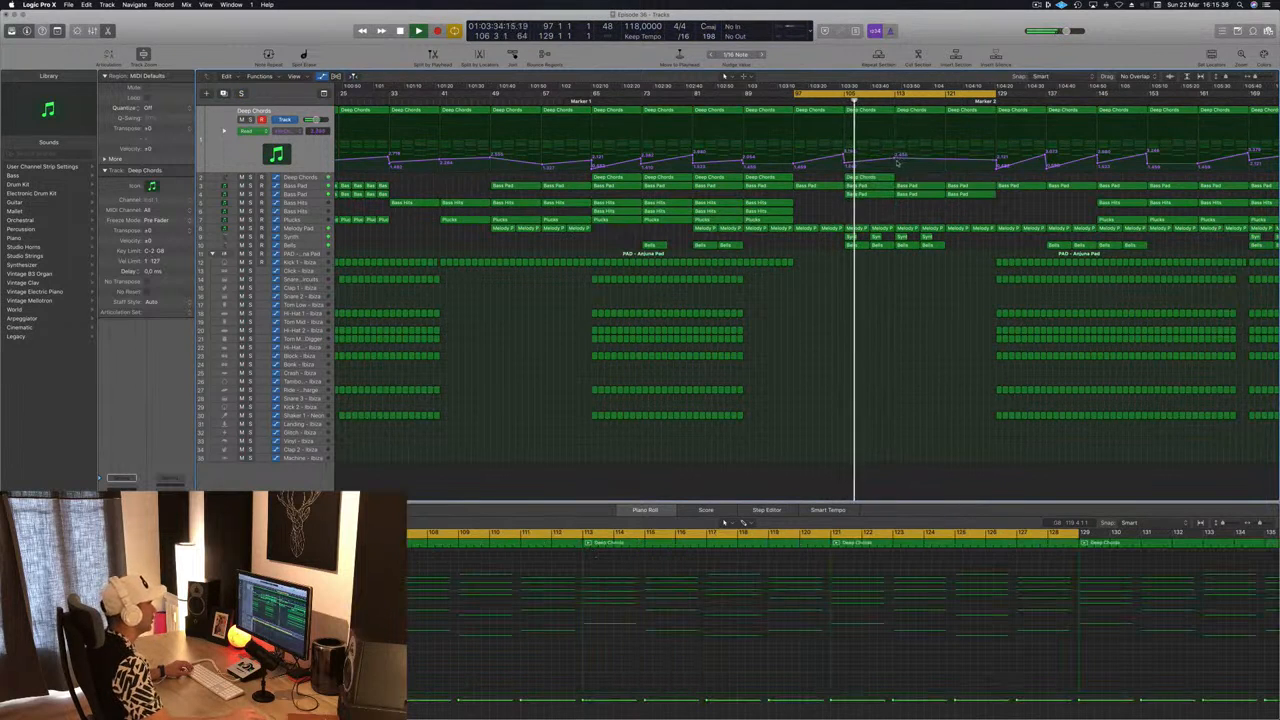
Step: Raise the Melody Pad track's filter cutoff automation point at bar 105
click(301, 228)
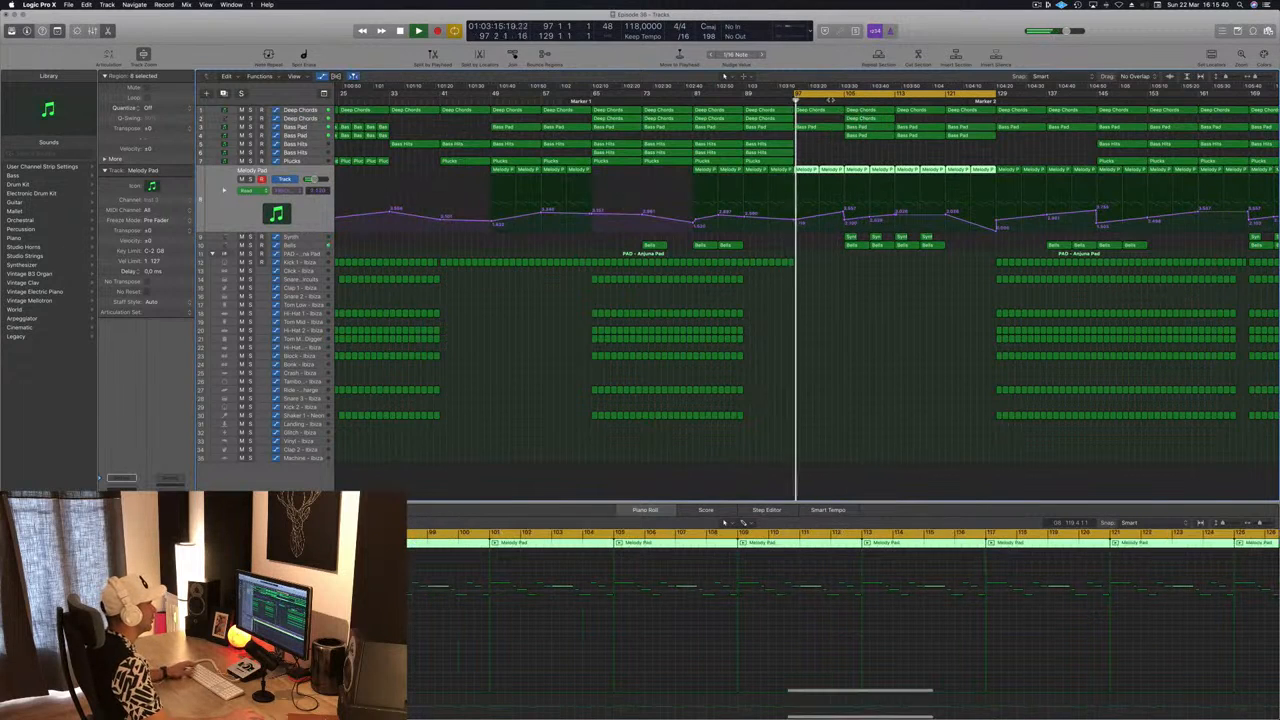
drag(840, 219, 846, 208)
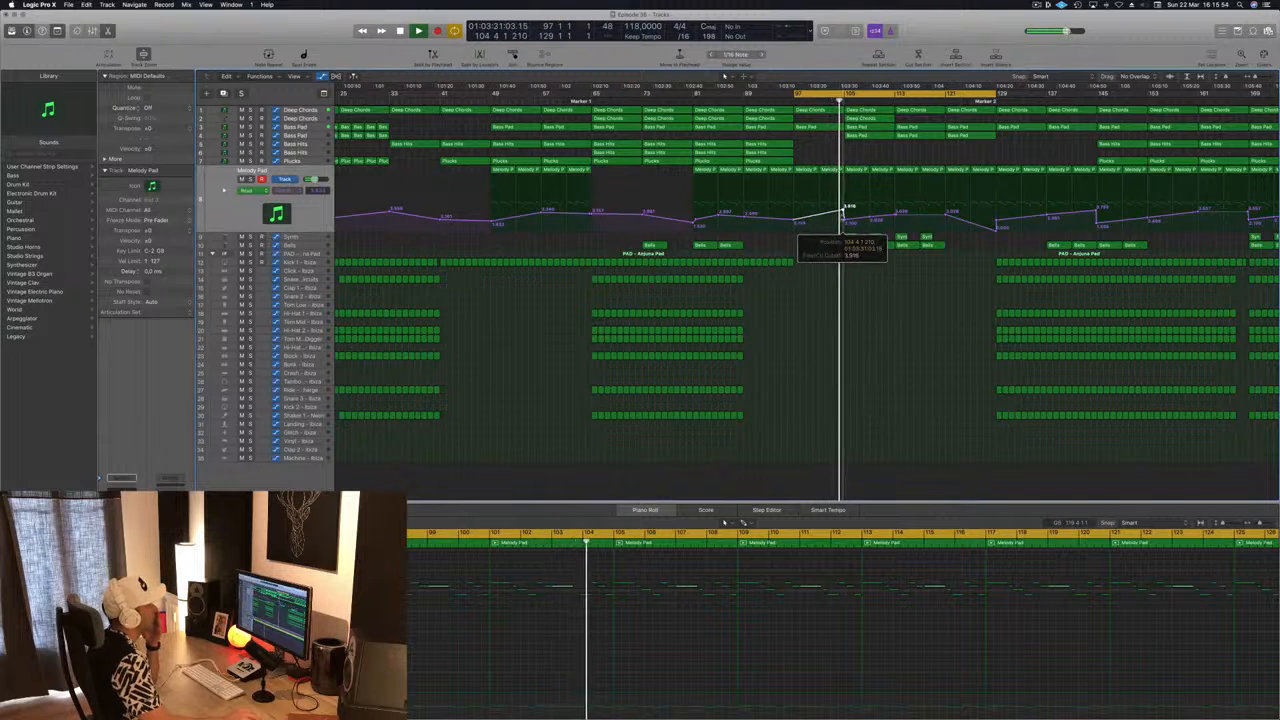
Step: Copy the Kick 1 region at bar 129 to bar 105 and delete every note in the copy except the first
click(999, 263)
drag(999, 263, 848, 264)
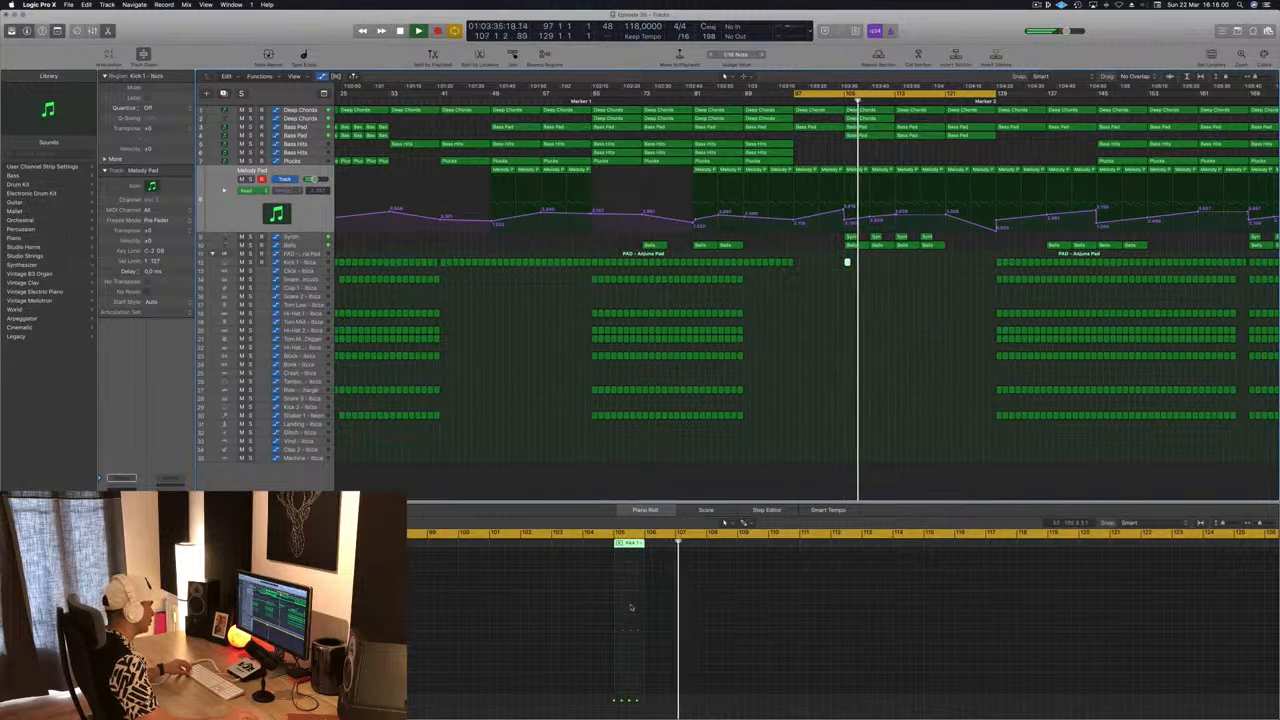
drag(620, 625, 643, 640)
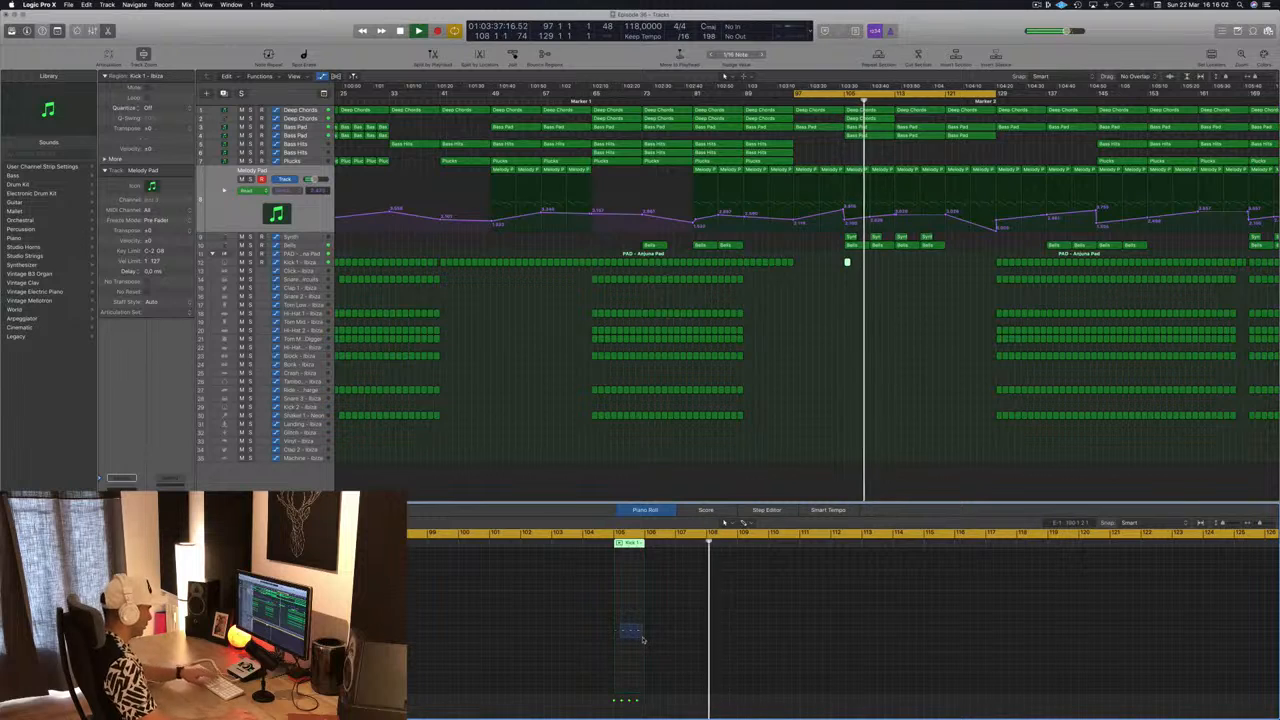
key(Delete)
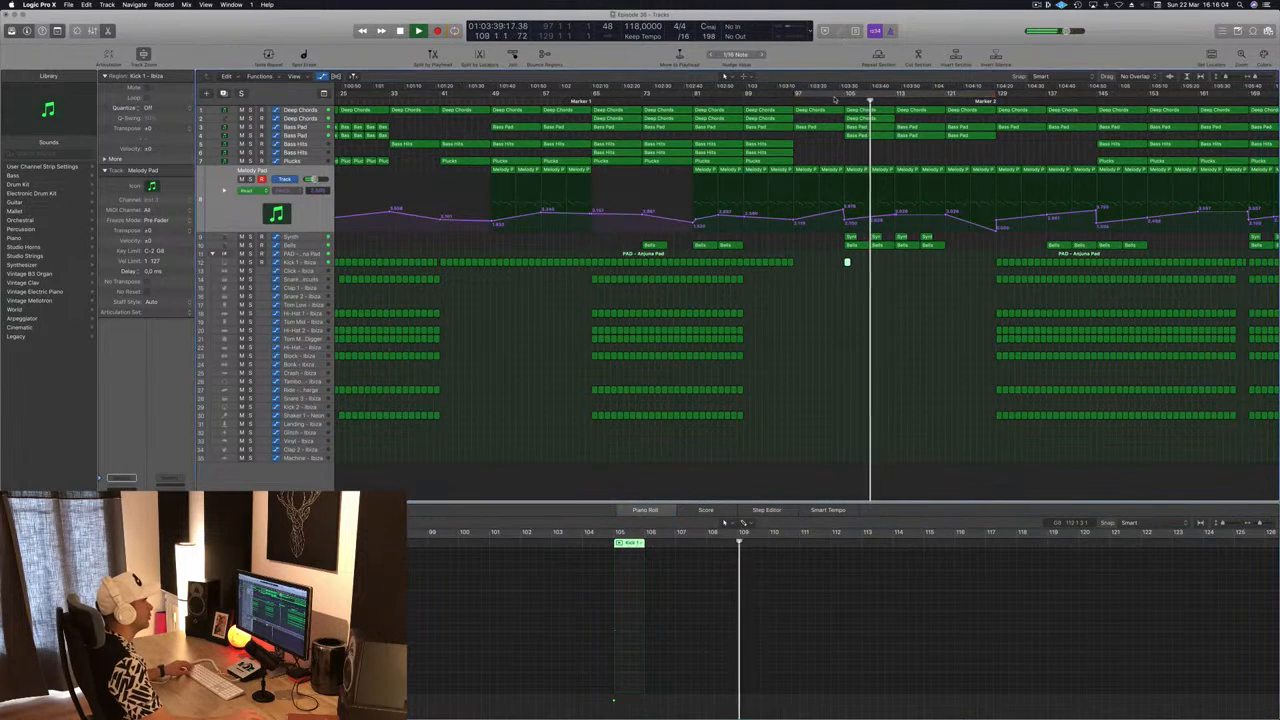
Step: Copy the single-hit Kick 1 region from bar 105 to bars 109, 113 and 117
click(855, 325)
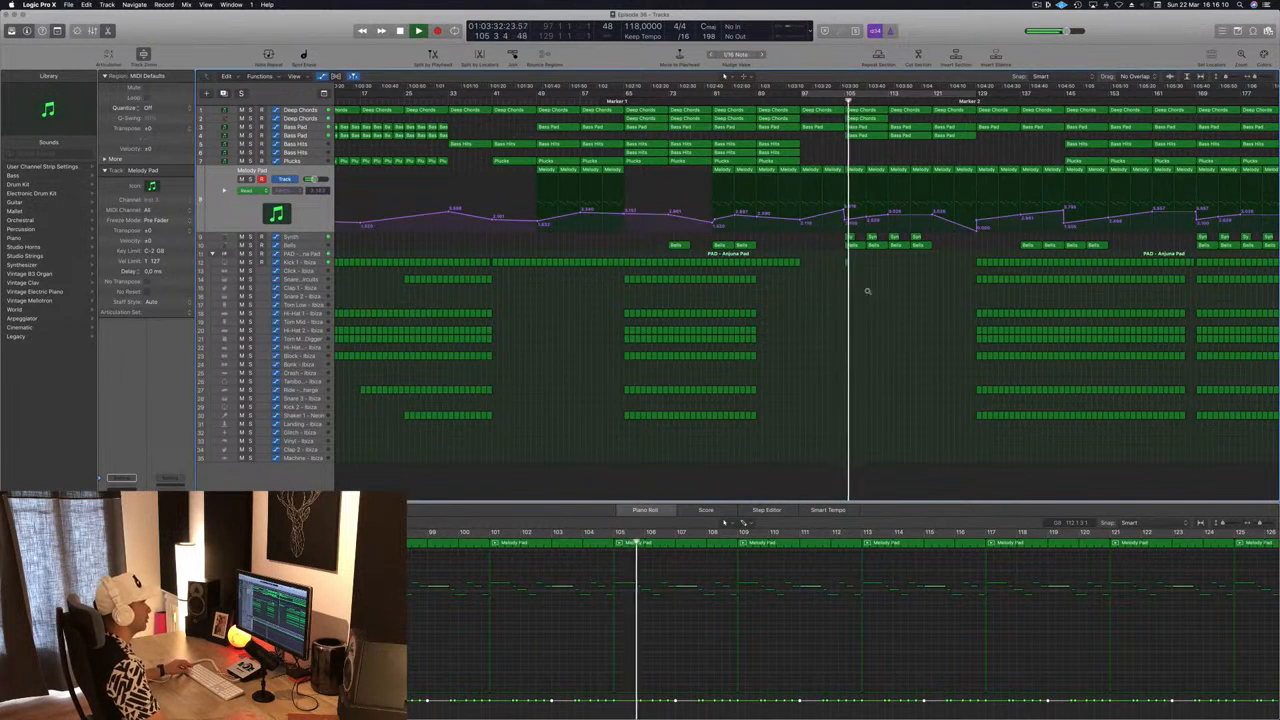
scroll(868, 291, up, 5)
click(844, 263)
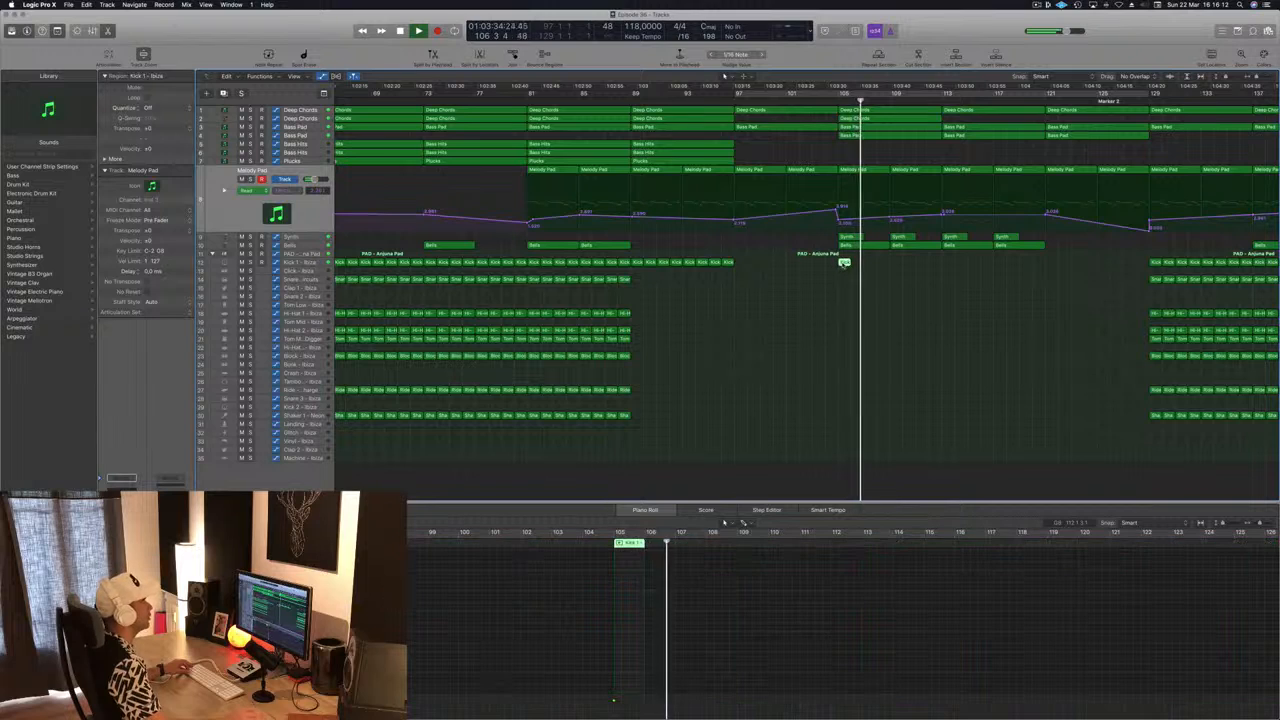
drag(844, 263, 945, 283)
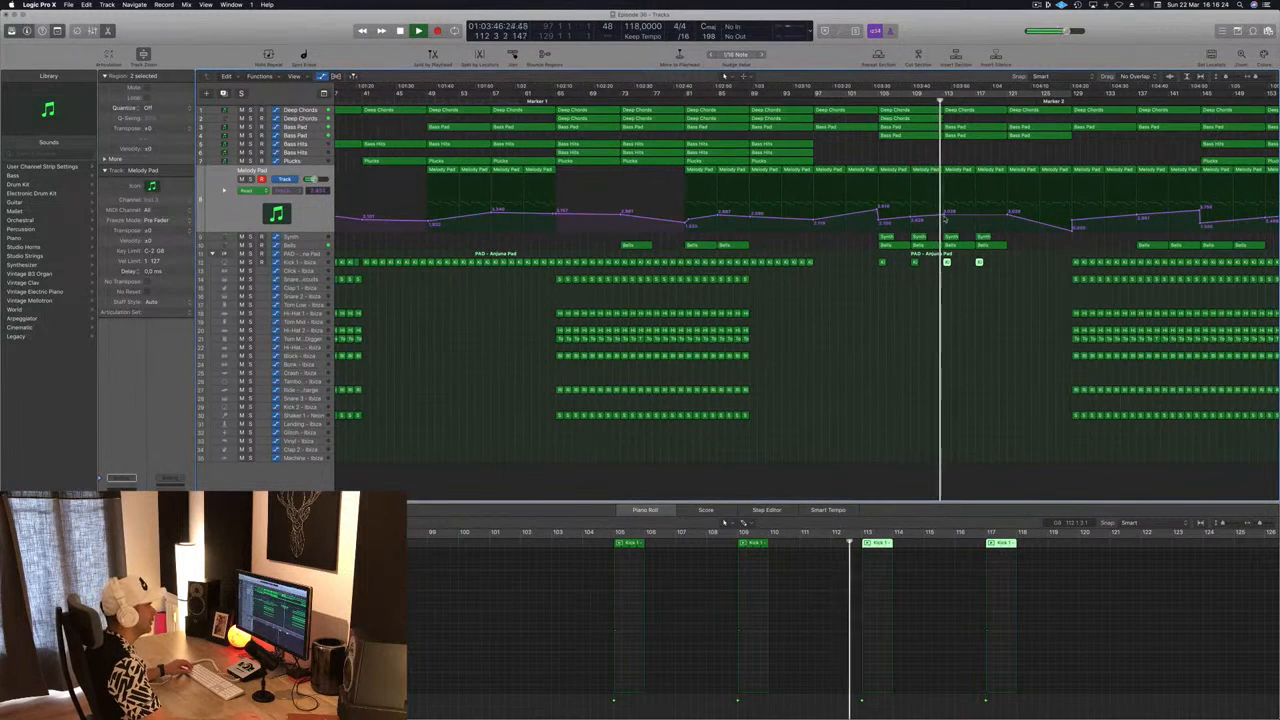
Step: Raise the Melody Pad track's automation points at bars 113 and 121 so the curve builds toward bar 121
click(946, 216)
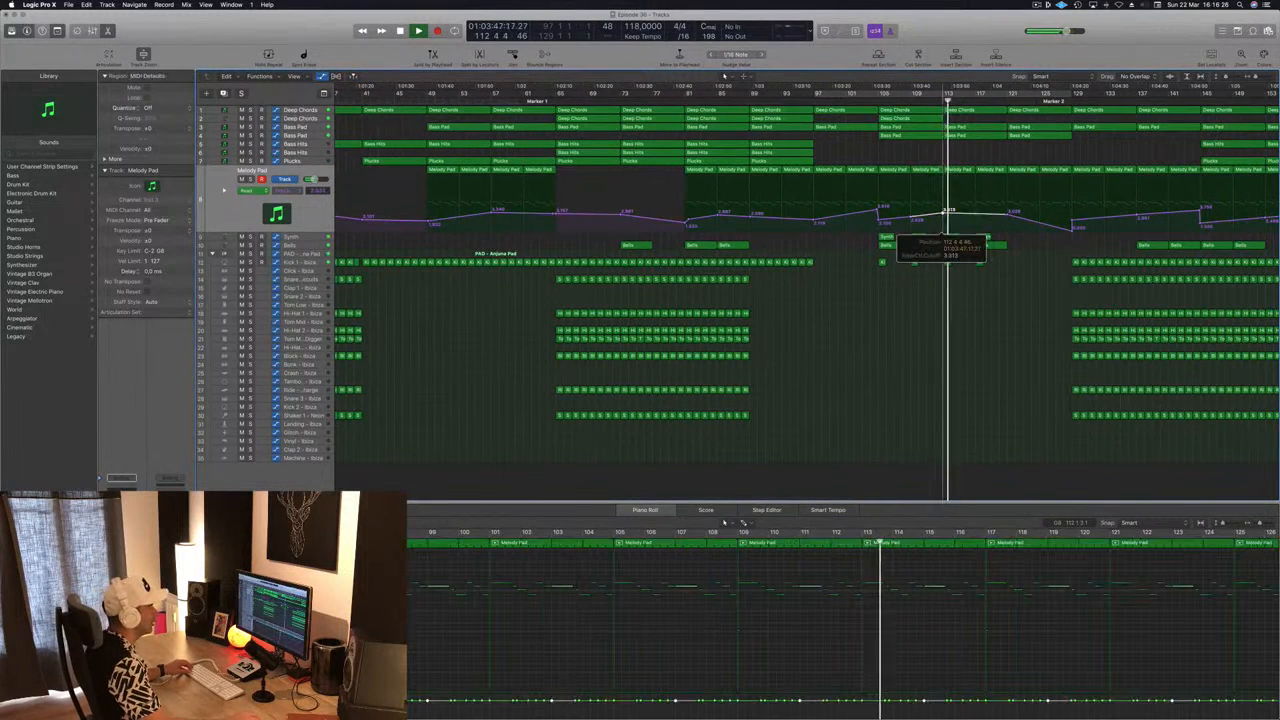
click(1012, 211)
drag(1007, 211, 1007, 206)
Step: Fill bars 121 to 129 with Kick 1 regions and slightly lower the Melody Pad automation peak at bar 121
mouse_move(1048, 268)
mouse_down()
mouse_move(1140, 262)
mouse_move(1069, 263)
mouse_up()
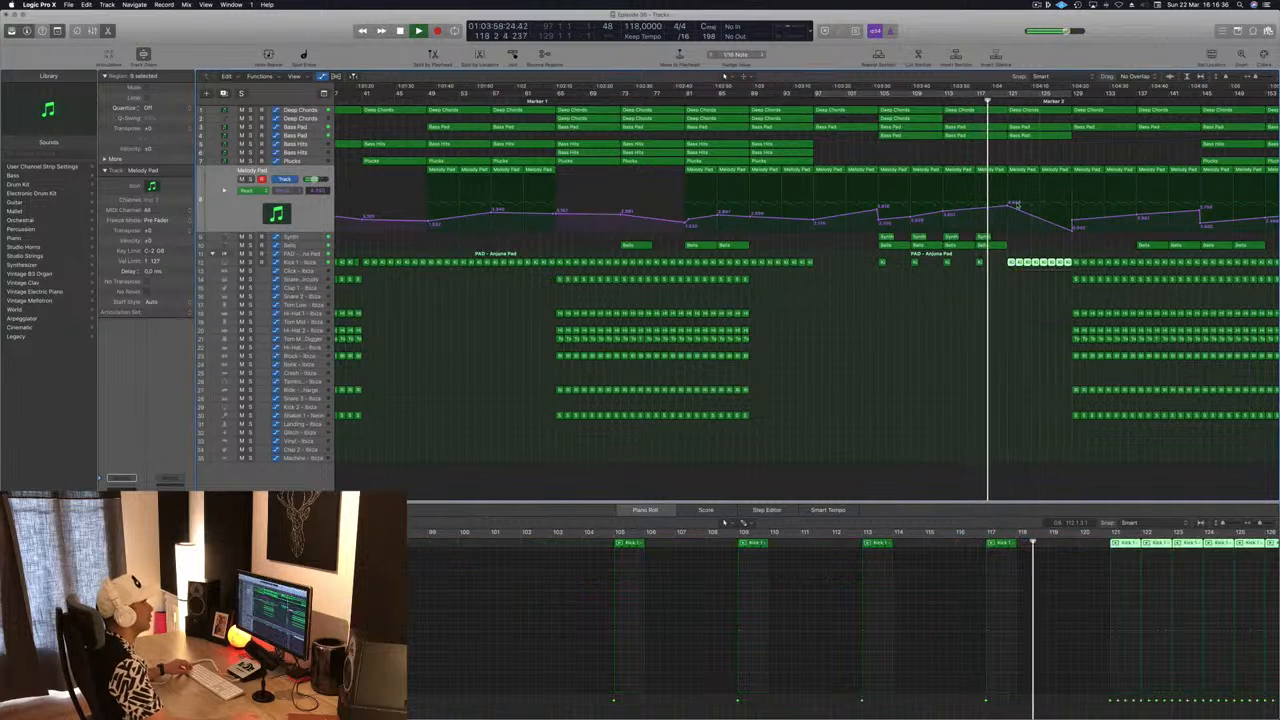
click(1013, 204)
drag(1007, 206, 1007, 209)
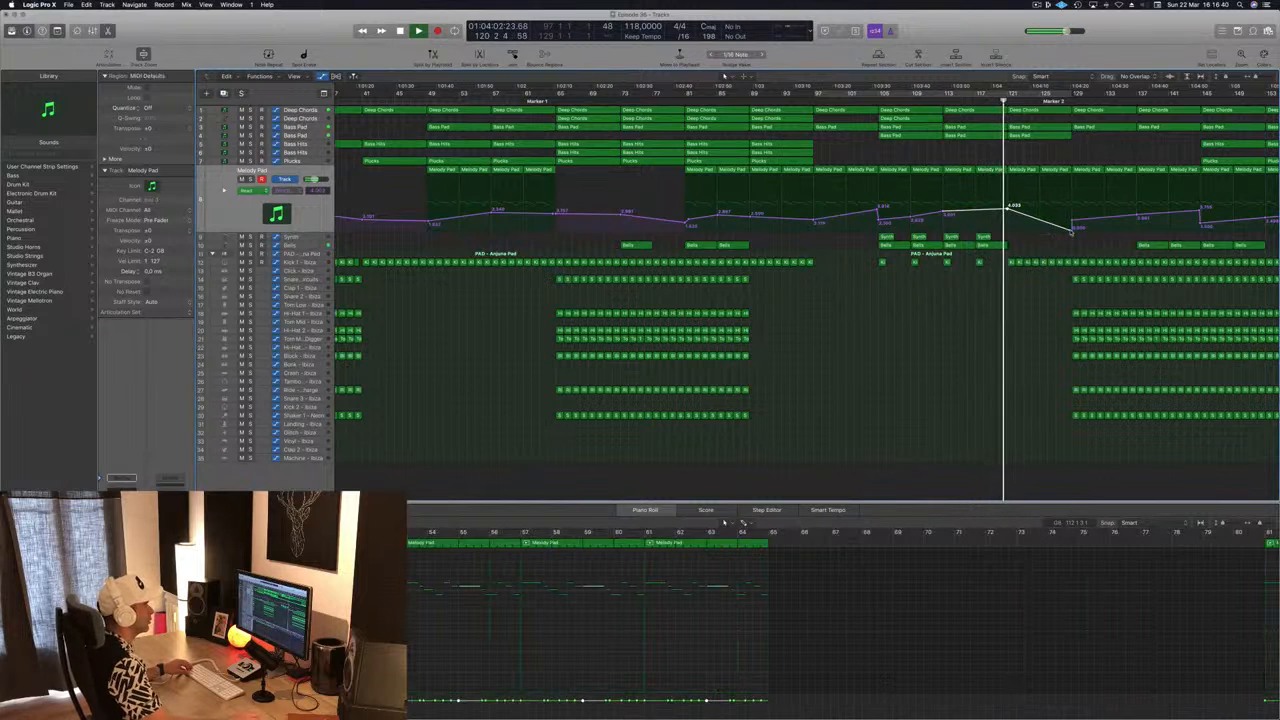
Step: Copy a Bass Hits region to bar 121 on both Bass Hits tracks and replay from bar 117
key(super+Left)
key(super+Left)
drag(1045, 146, 929, 158)
click(905, 101)
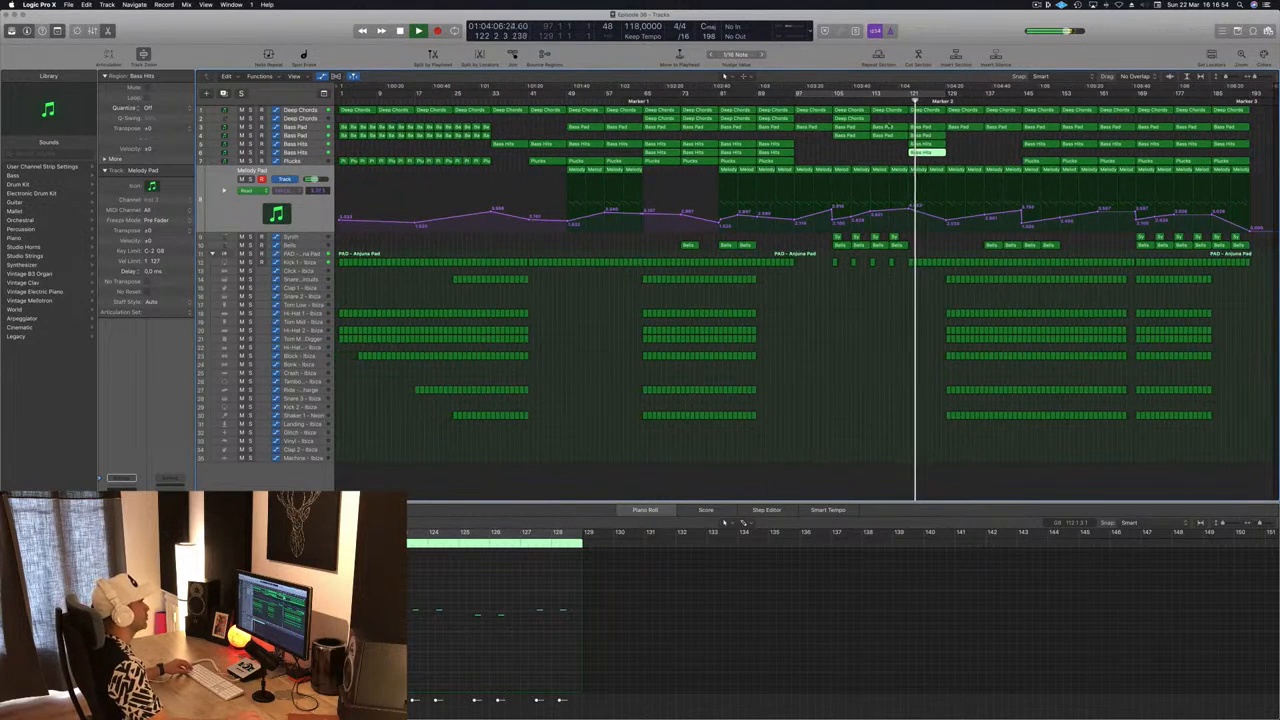
click(887, 101)
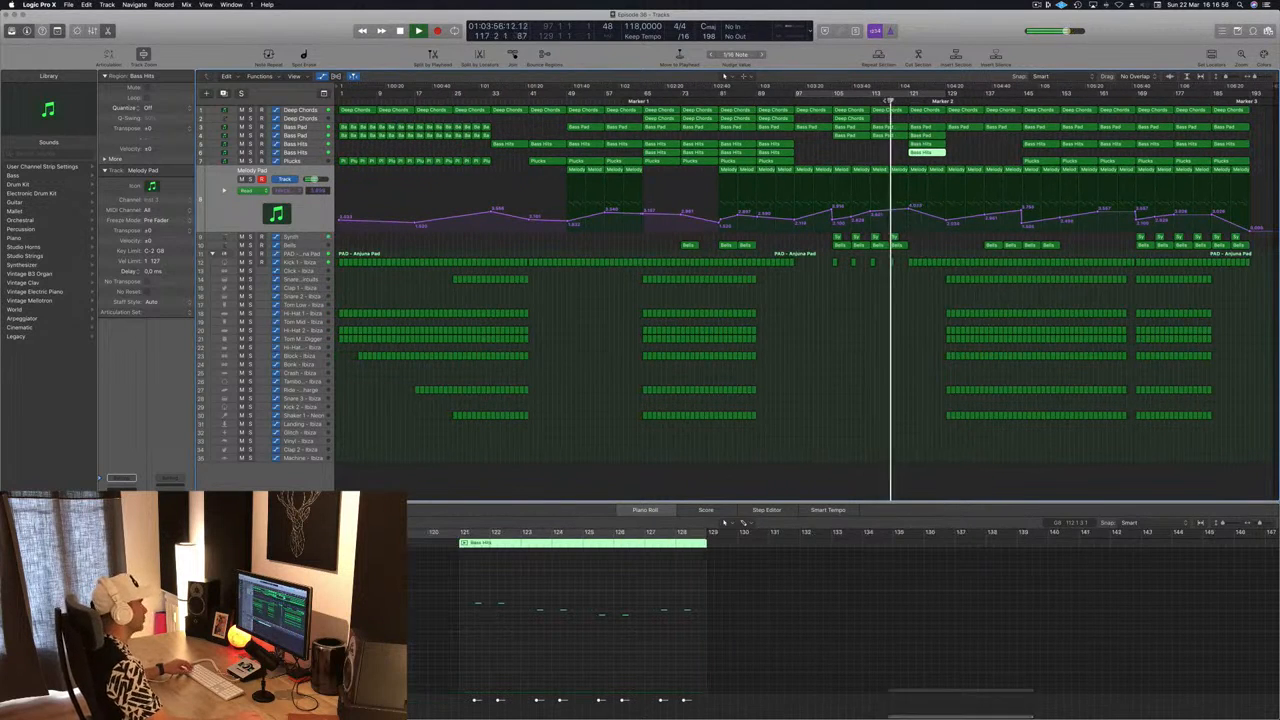
Step: Copy the single-hit Kick 1 region from bar 117 to bar 119
scroll(883, 148, up, 5)
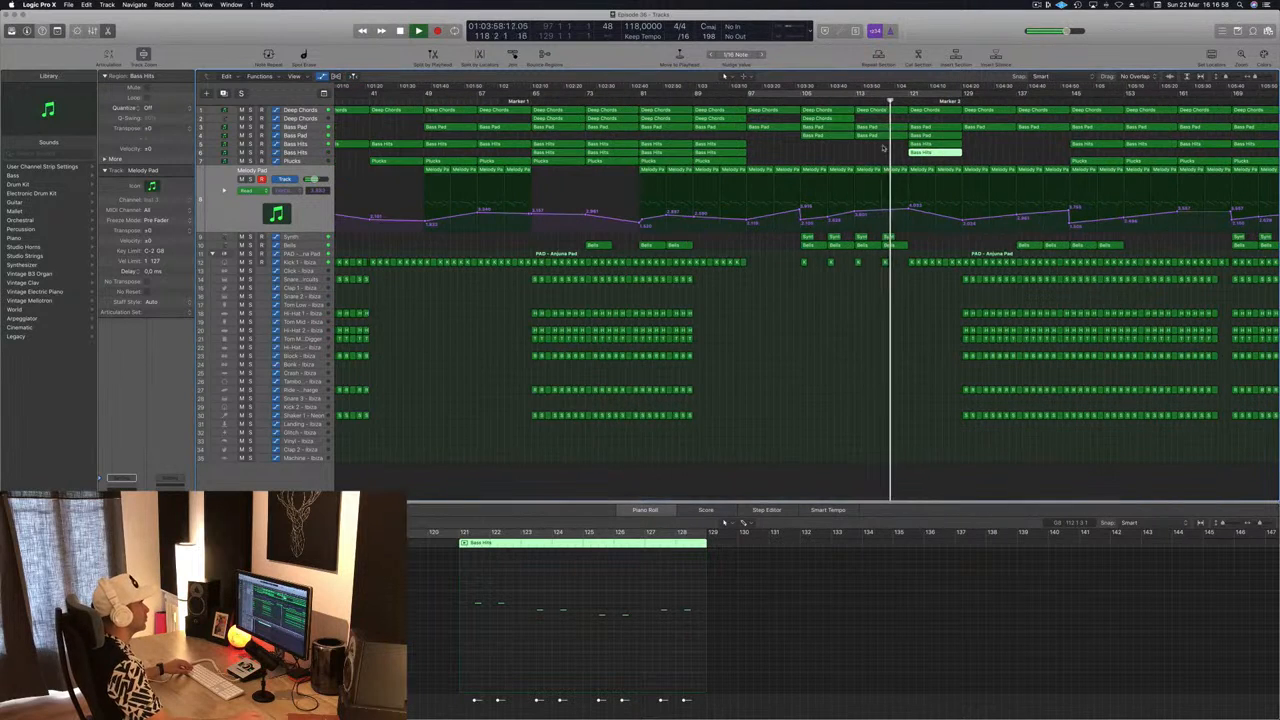
scroll(883, 148, up, 3)
drag(876, 263, 894, 263)
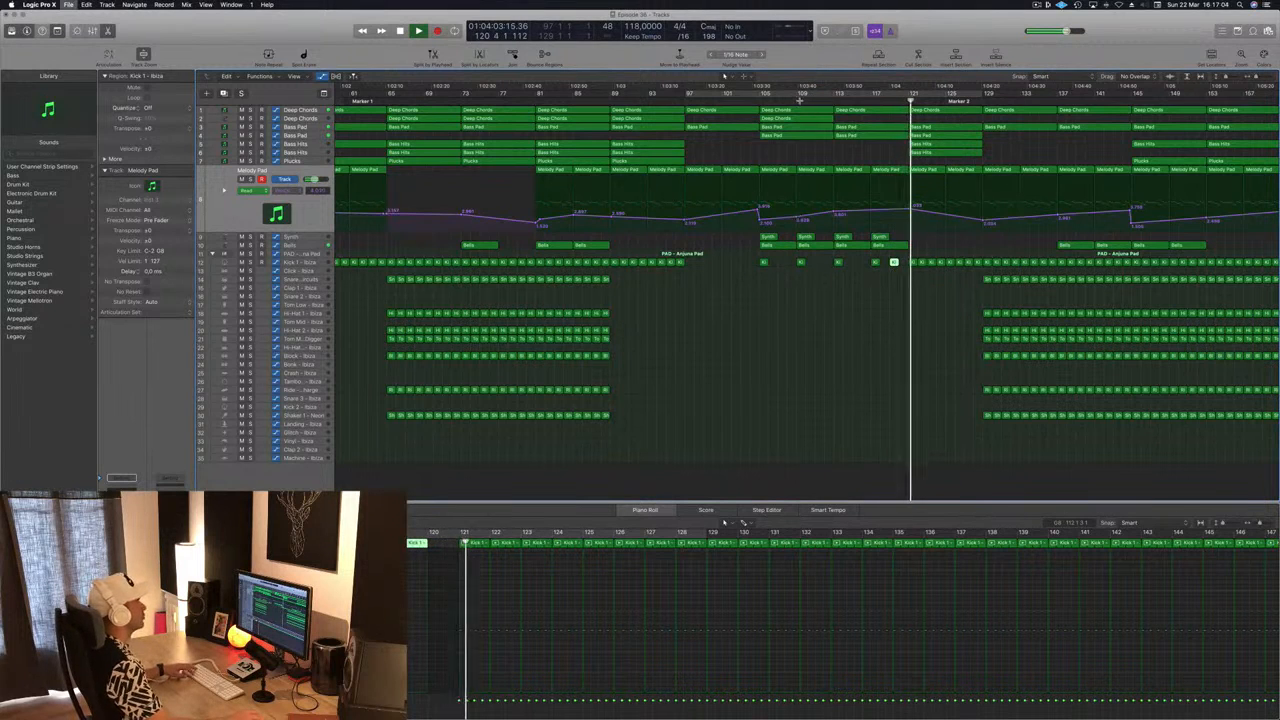
Step: Loop playback over bars 97 to 129 and add a drop to the Melody Pad track's automation at bar 121
click(800, 94)
key(space)
key(space)
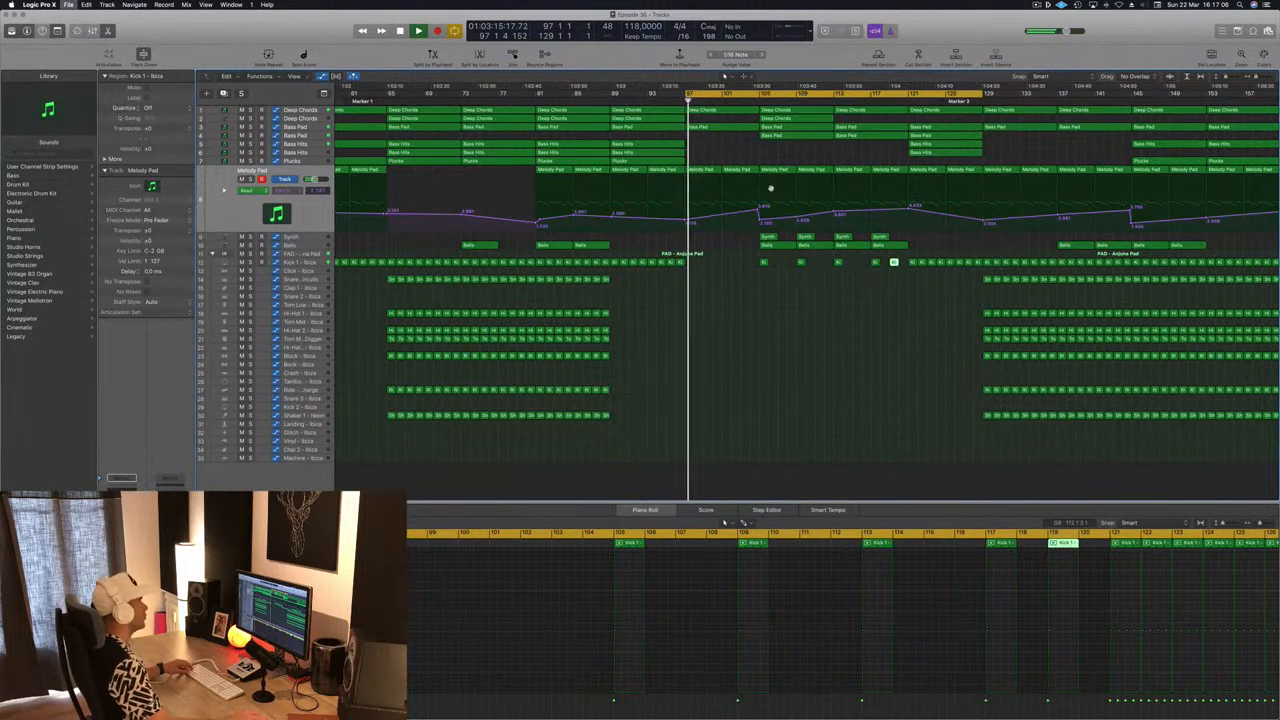
key(super+Left)
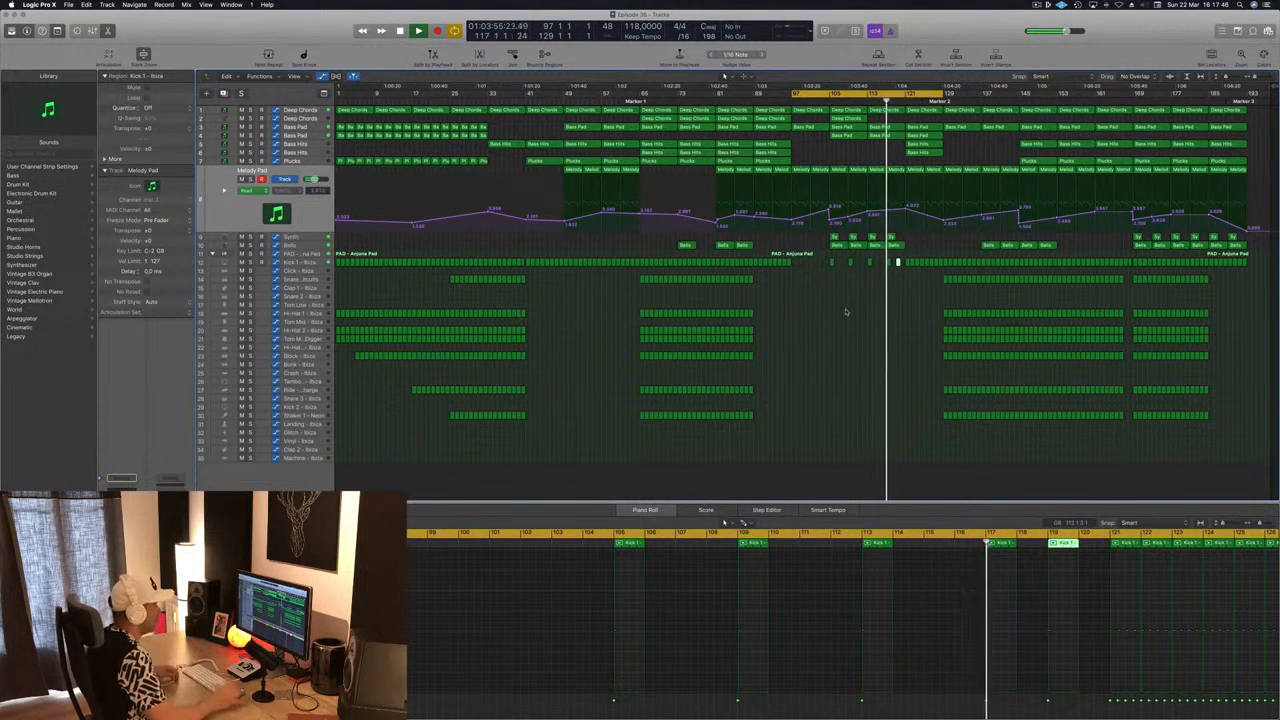
click(846, 312)
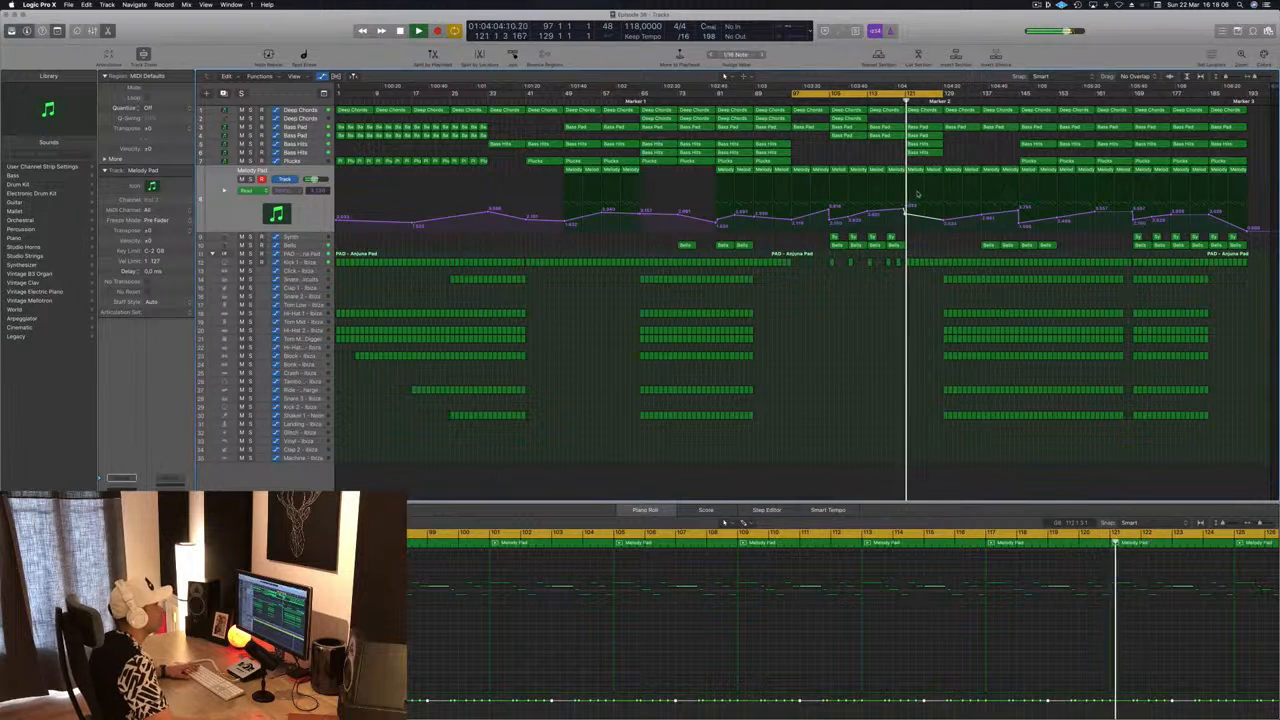
Step: Reshape the first Deep Chords track's automation so it climbs from bar 113 to a peak at bar 121
scroll(908, 210, up, 5)
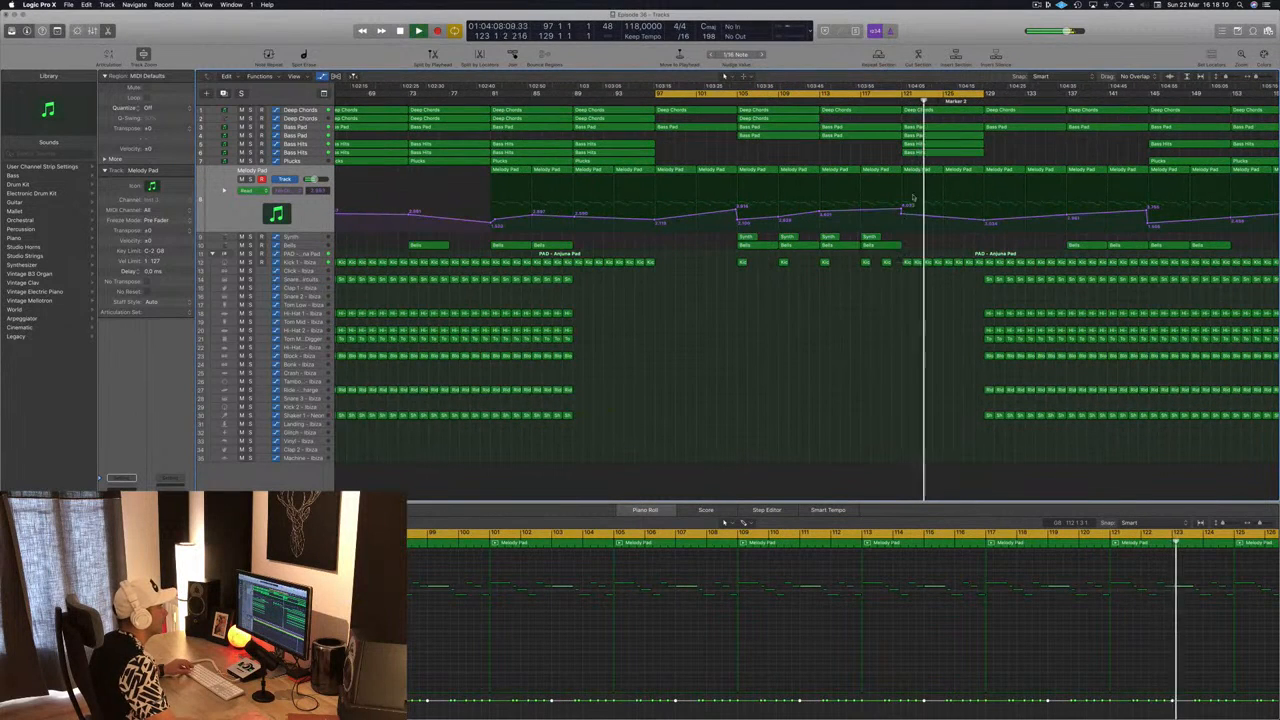
click(915, 108)
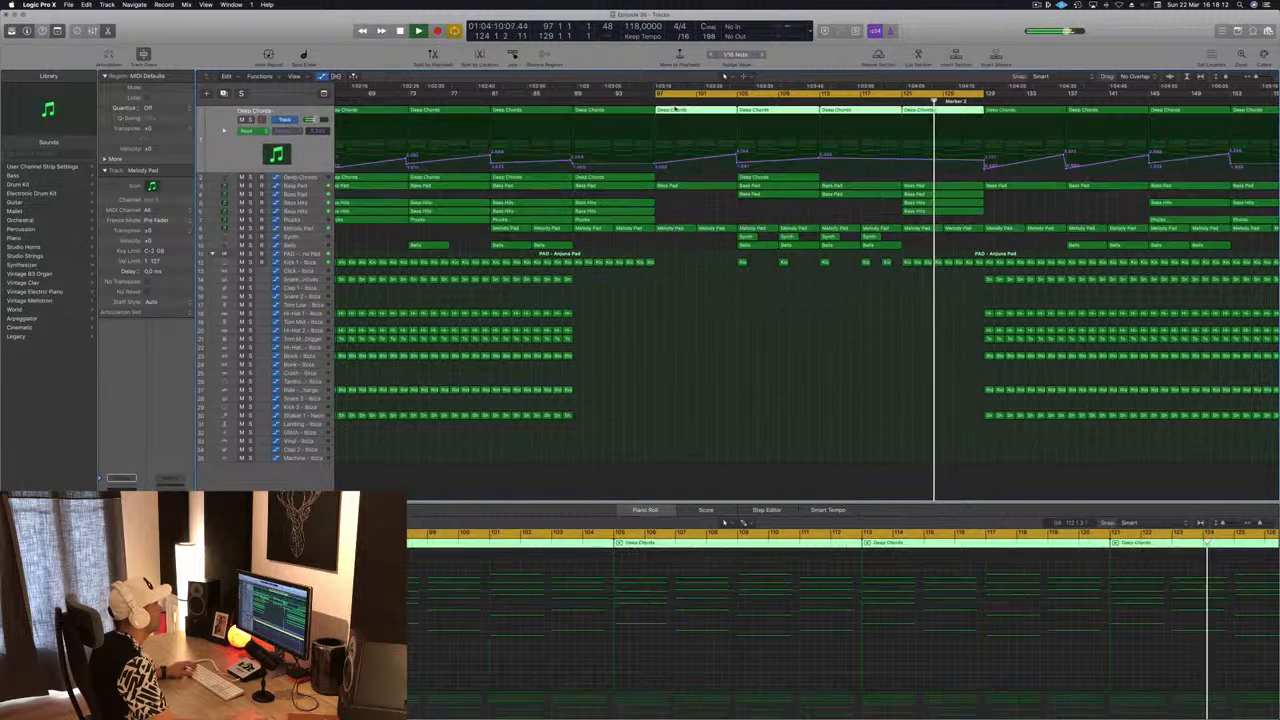
click(905, 158)
drag(905, 158, 902, 157)
key(shift+comma)
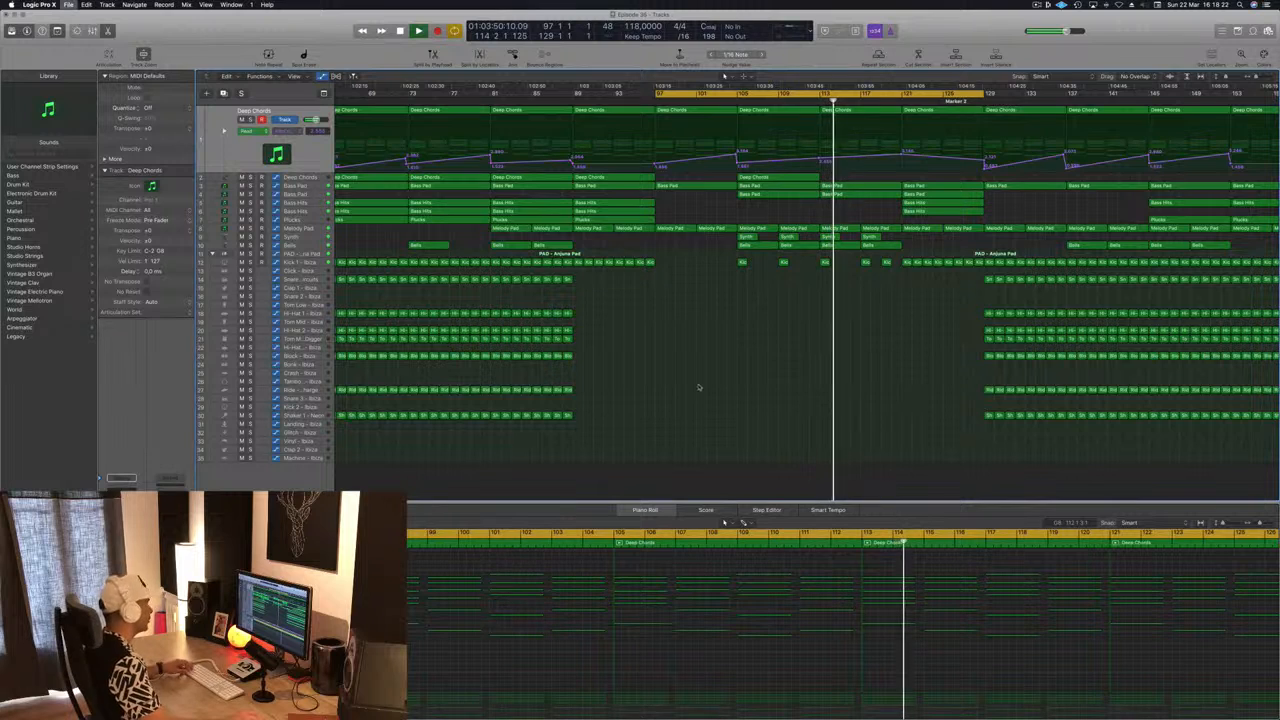
Step: Copy the Plucks region at bar 89 to bar 121
scroll(703, 374, left, 2)
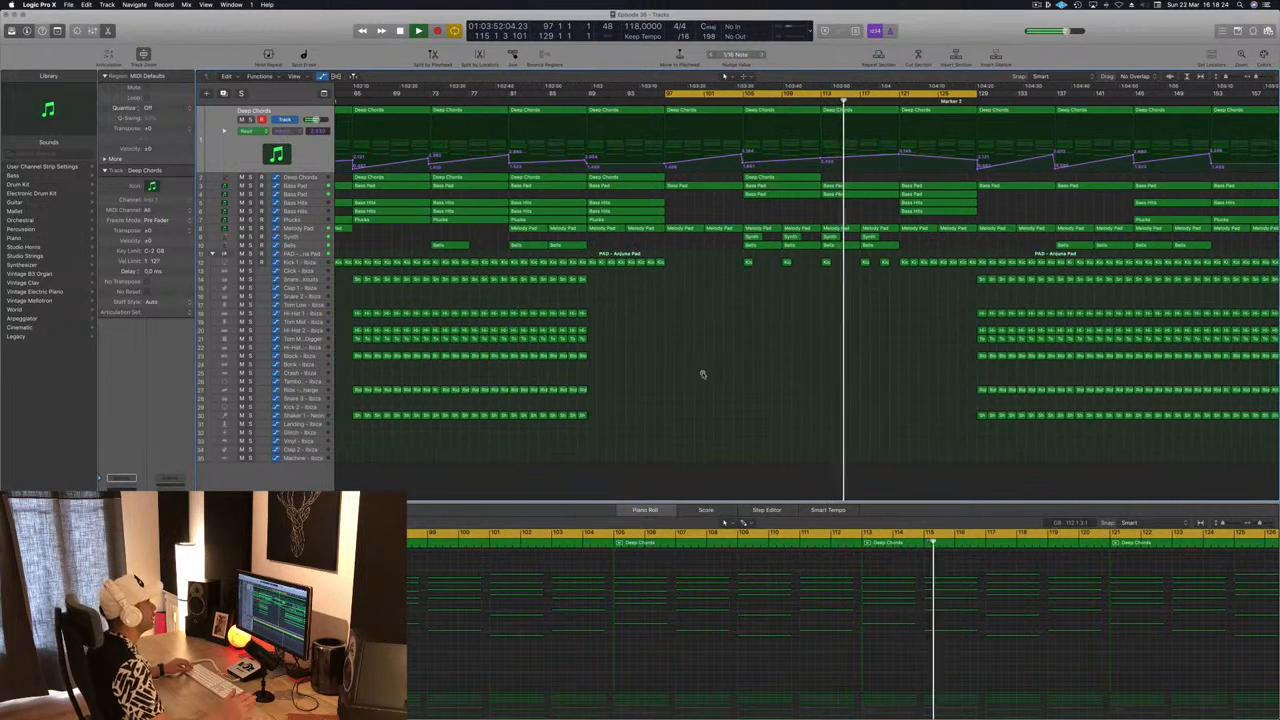
scroll(703, 374, left, 1)
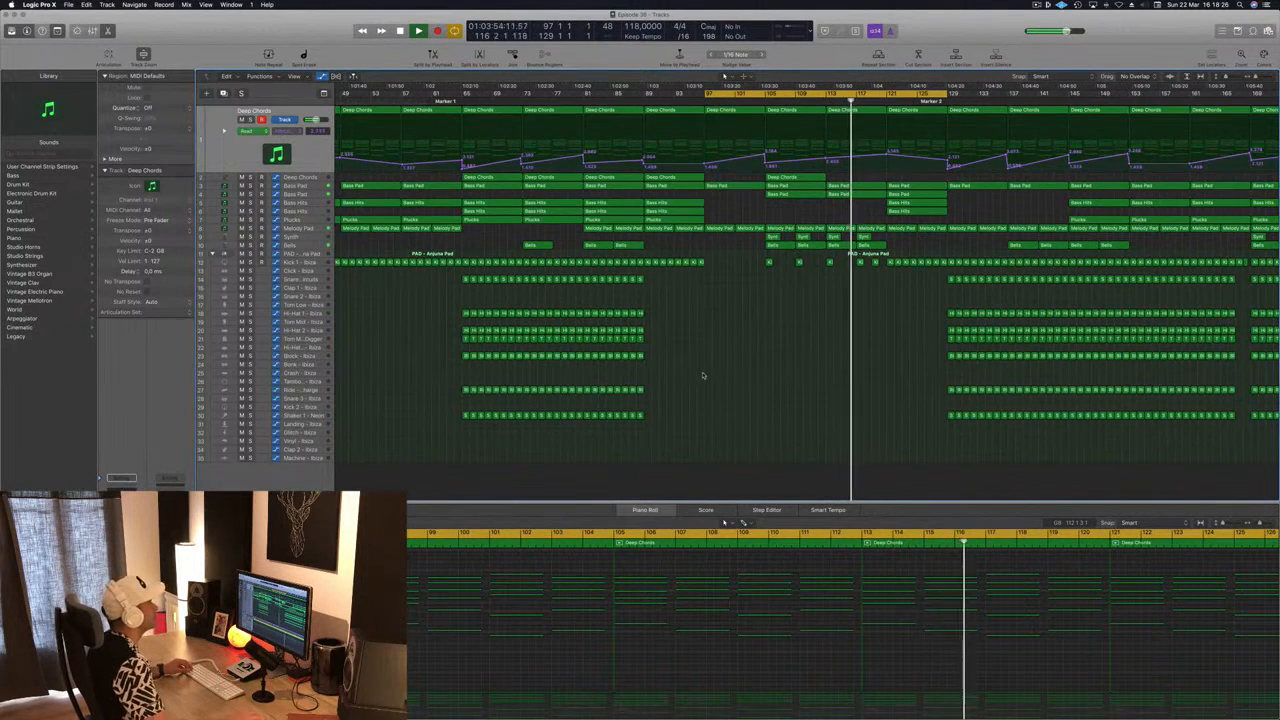
scroll(724, 370, left, 2)
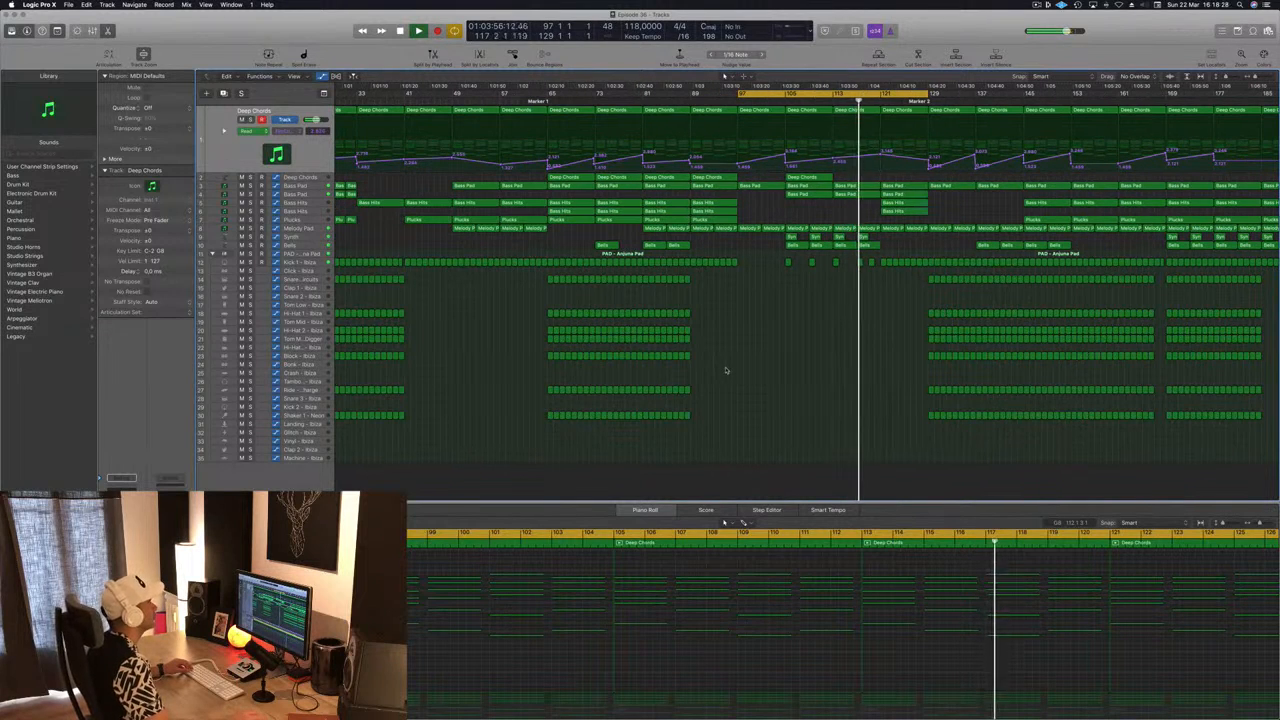
scroll(780, 349, left, 2)
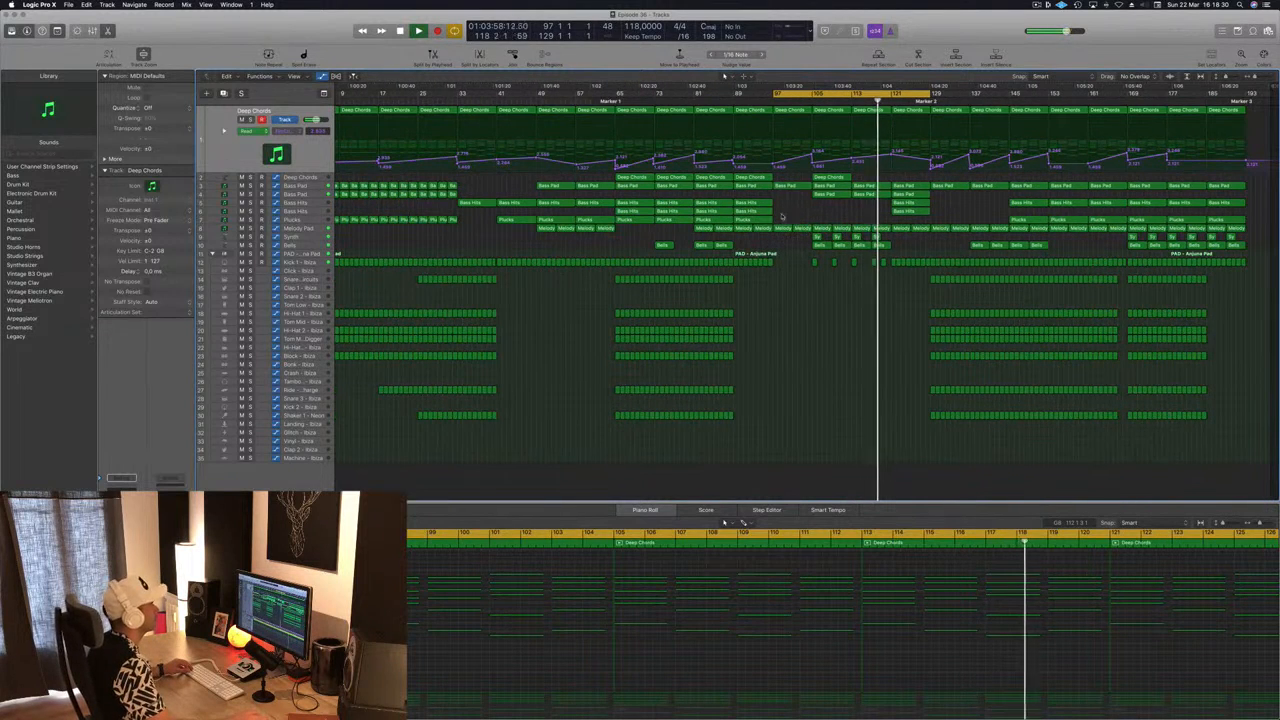
click(762, 219)
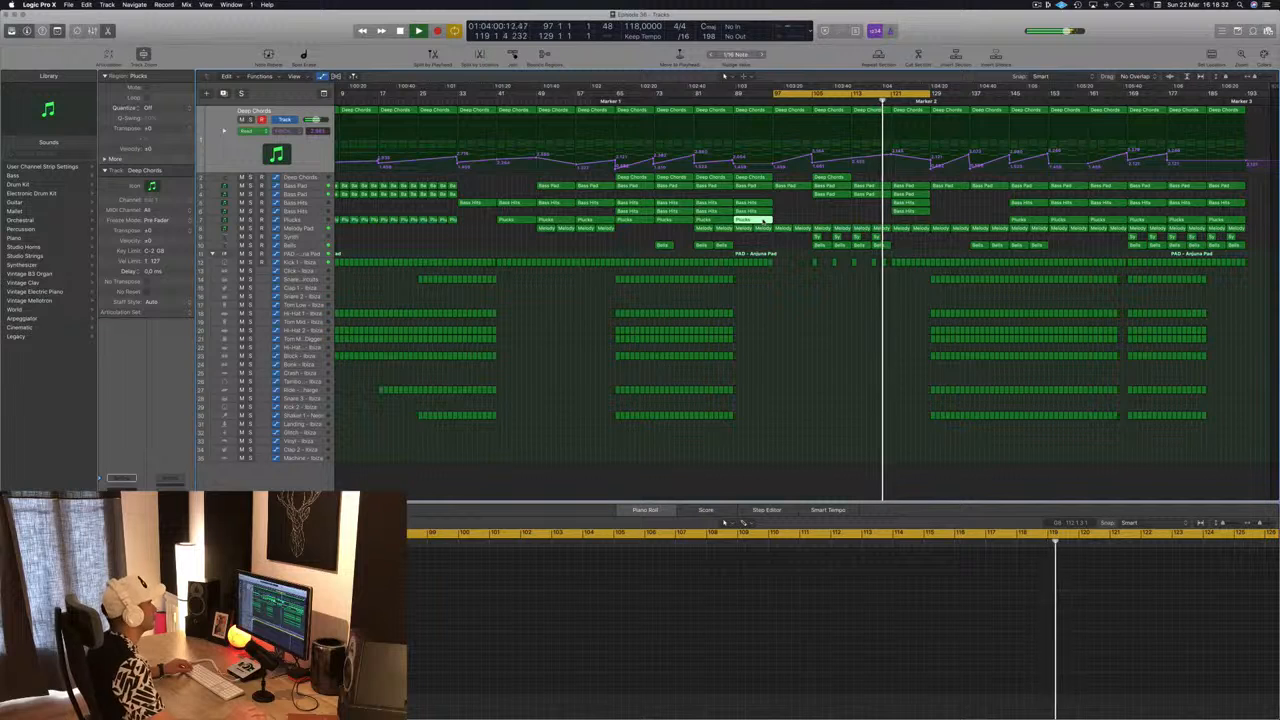
drag(762, 219, 923, 230)
click(811, 357)
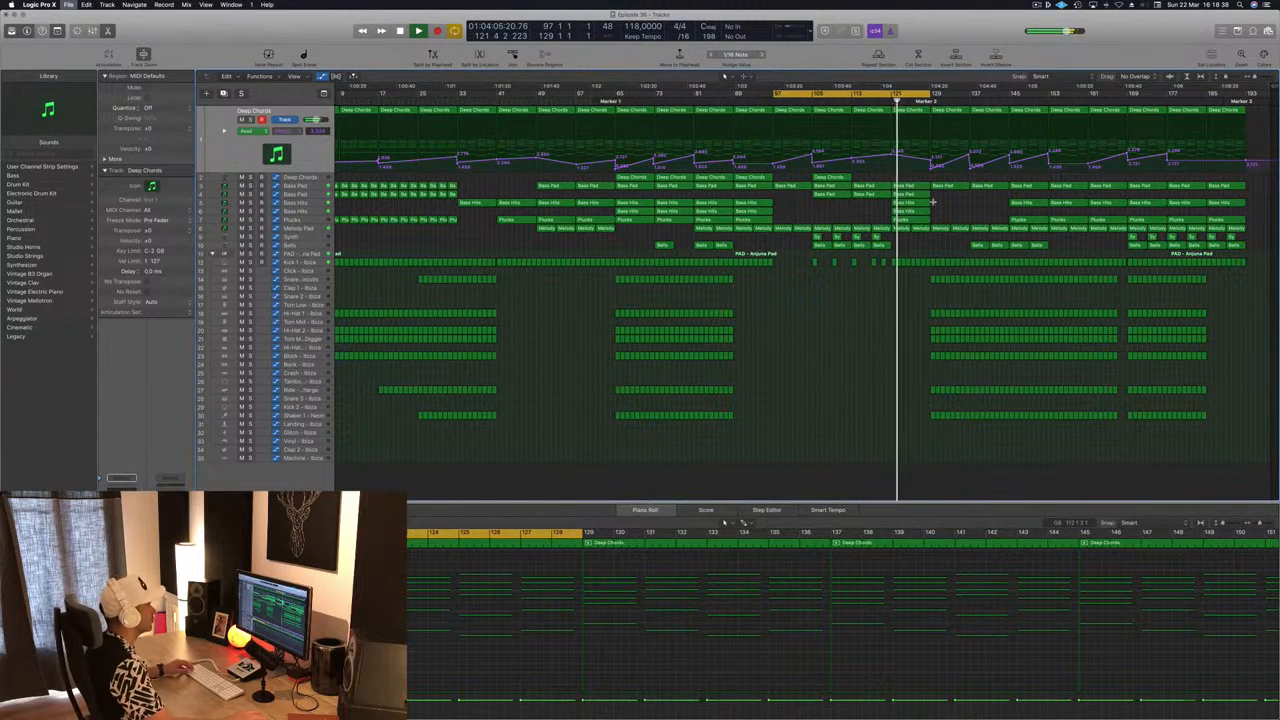
Step: Fine-tune the first Deep Chords track's automation at bar 121 and replay from bar 113
click(883, 102)
key(super+Right)
key(super+Right)
key(super+Right)
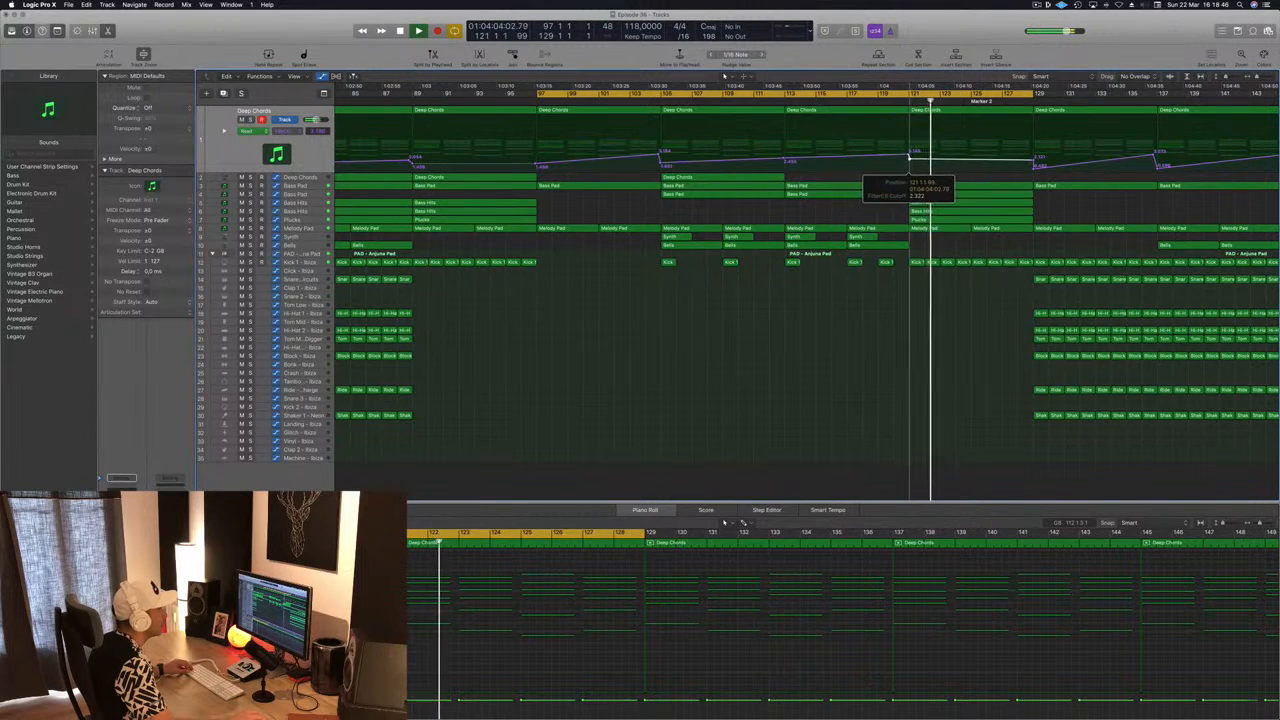
click(902, 101)
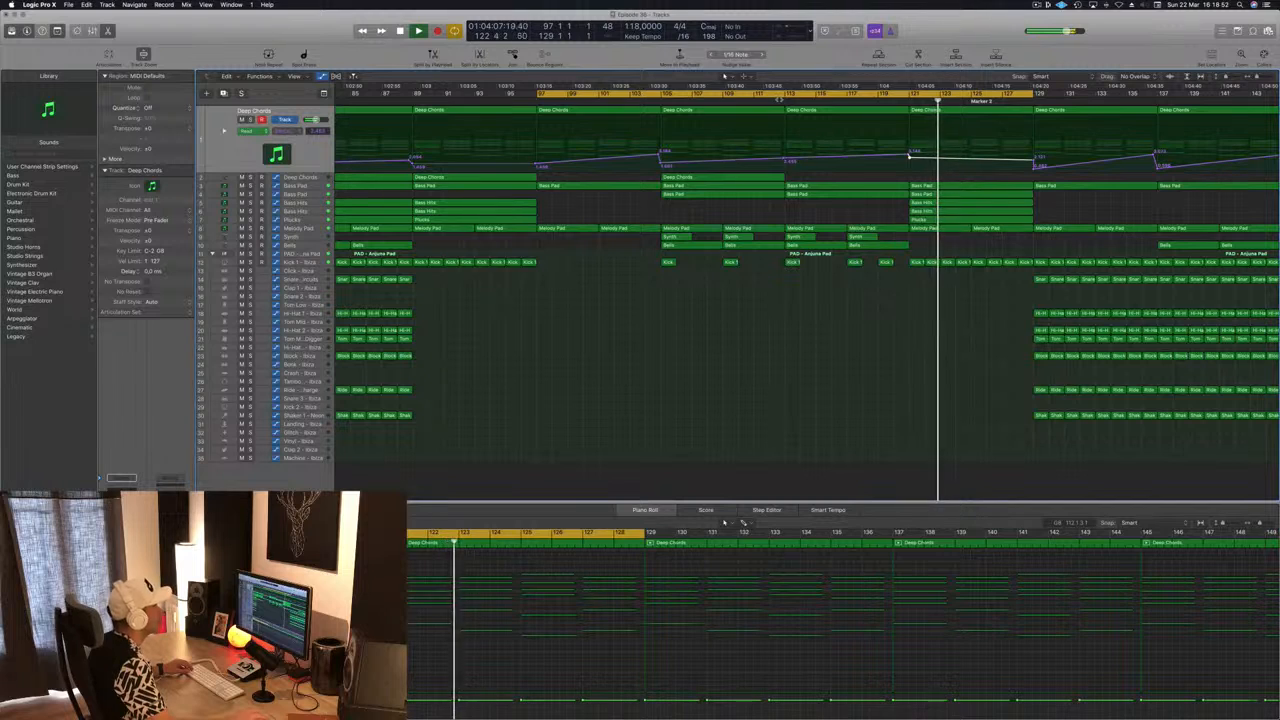
click(785, 101)
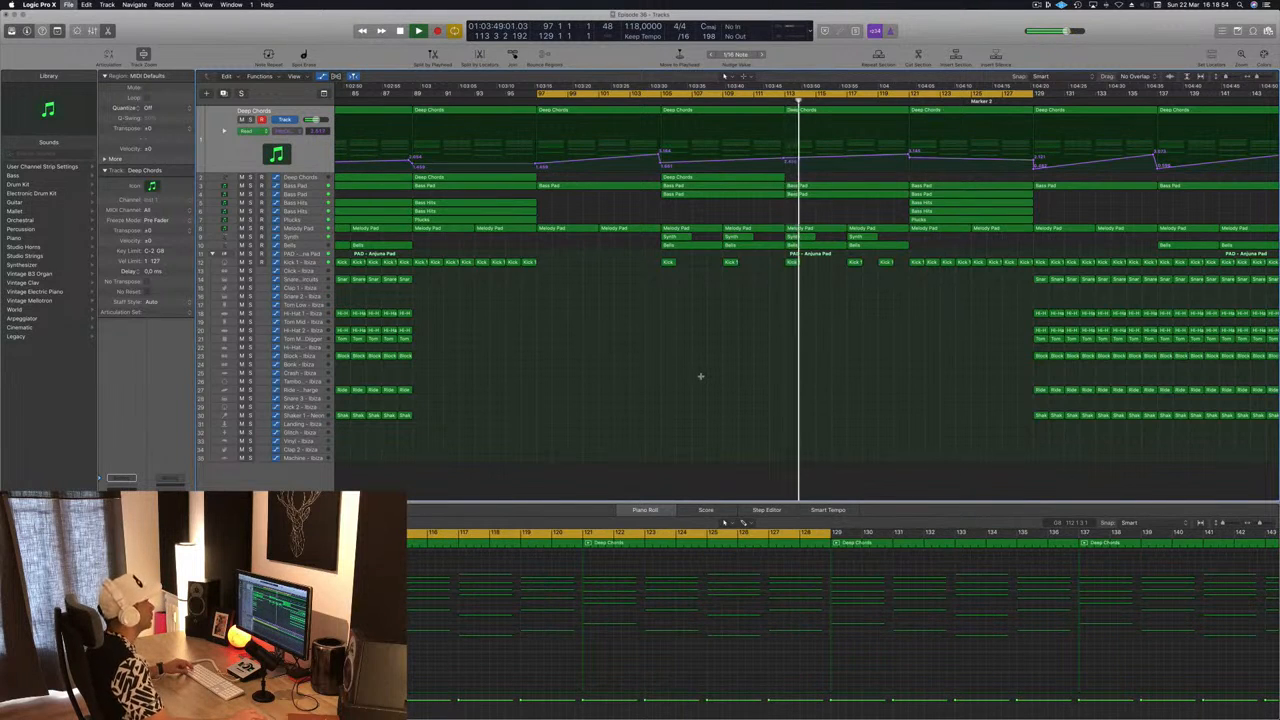
scroll(701, 371, down, 5)
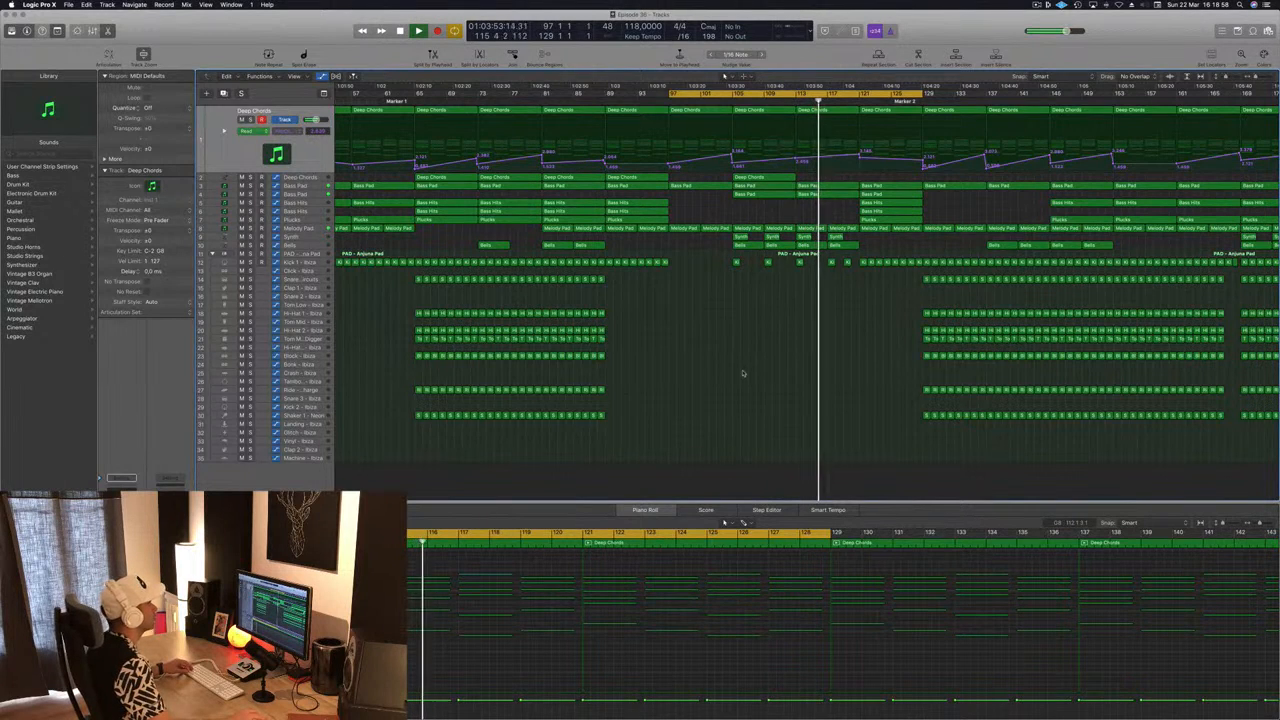
scroll(743, 371, down, 2)
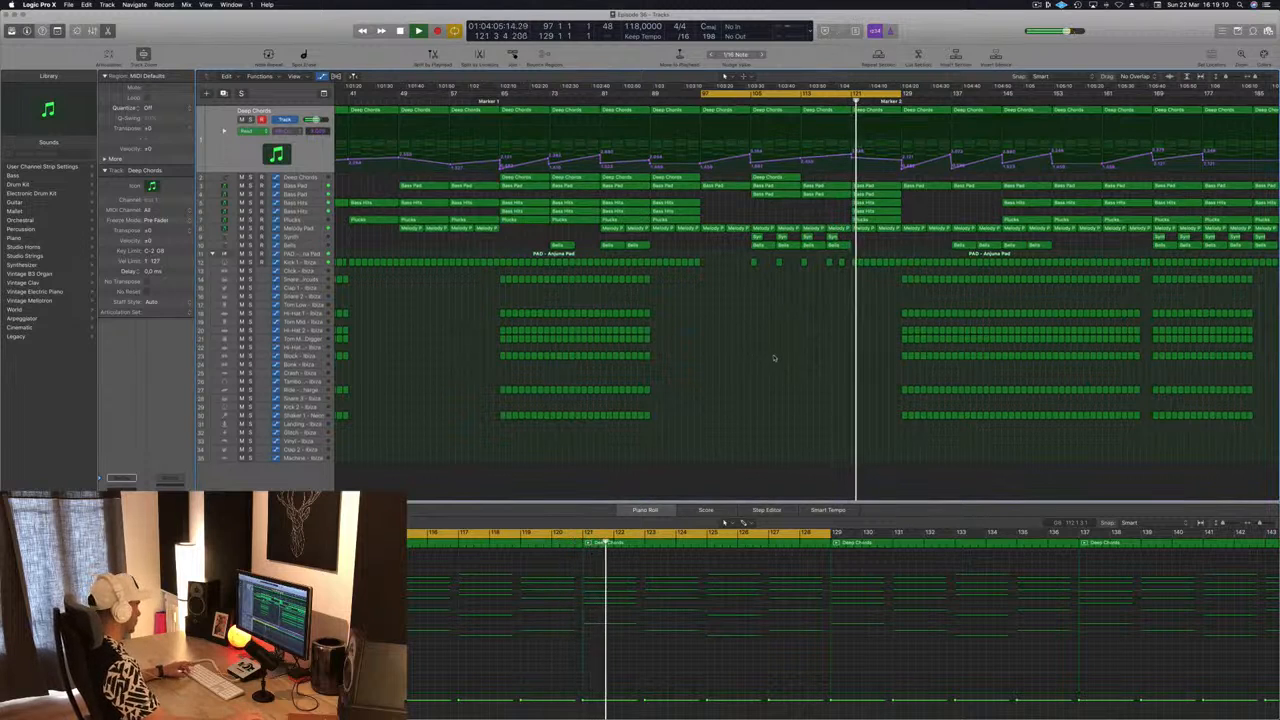
scroll(800, 315, down, 2)
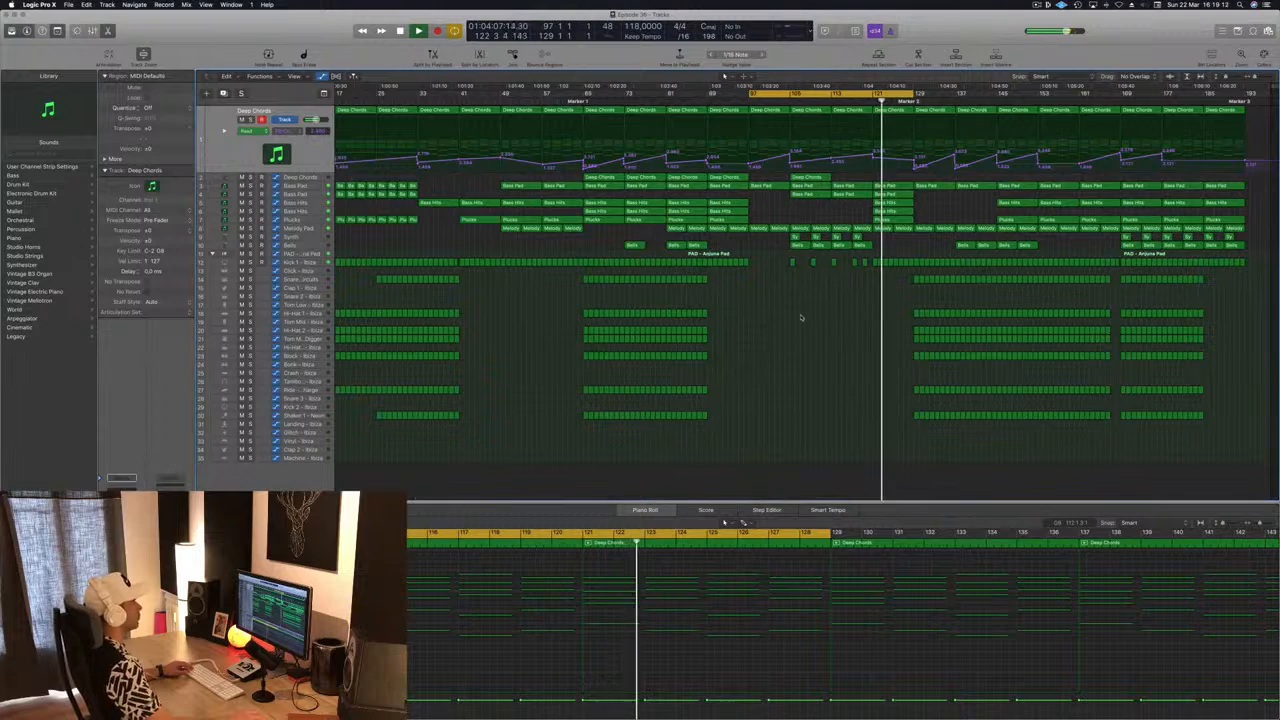
scroll(812, 335, up, 3)
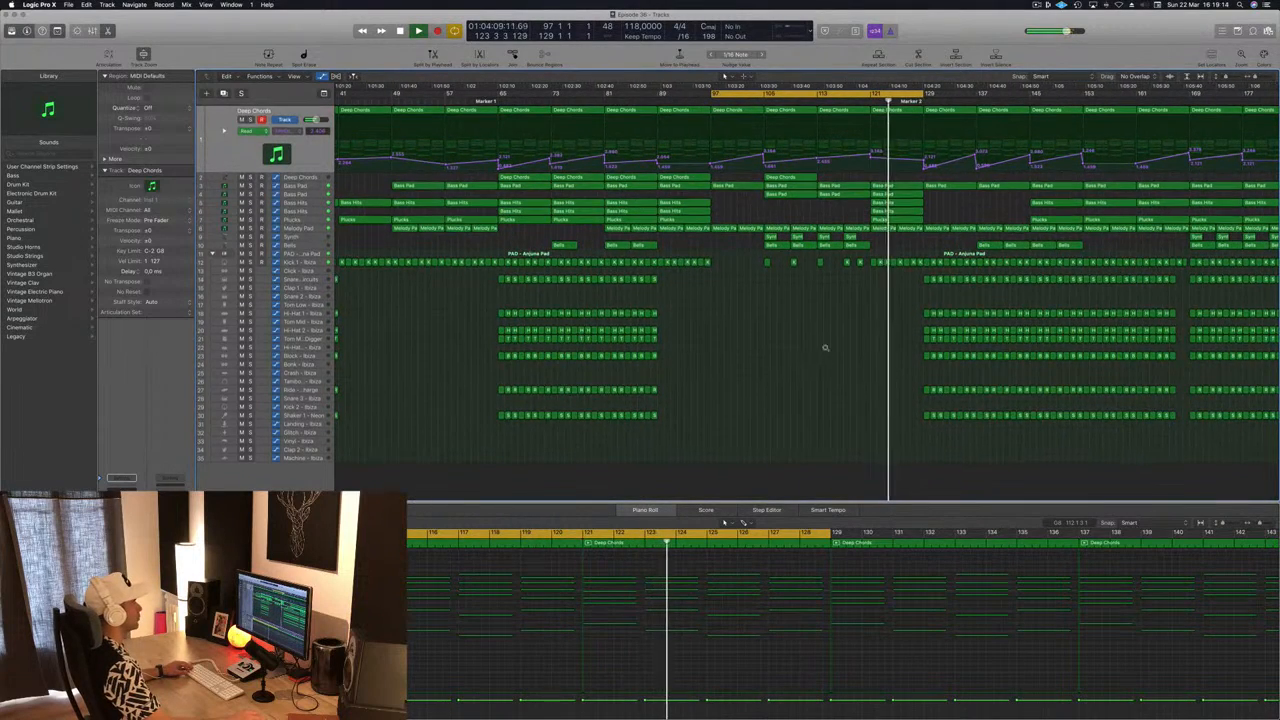
scroll(824, 347, down, 1)
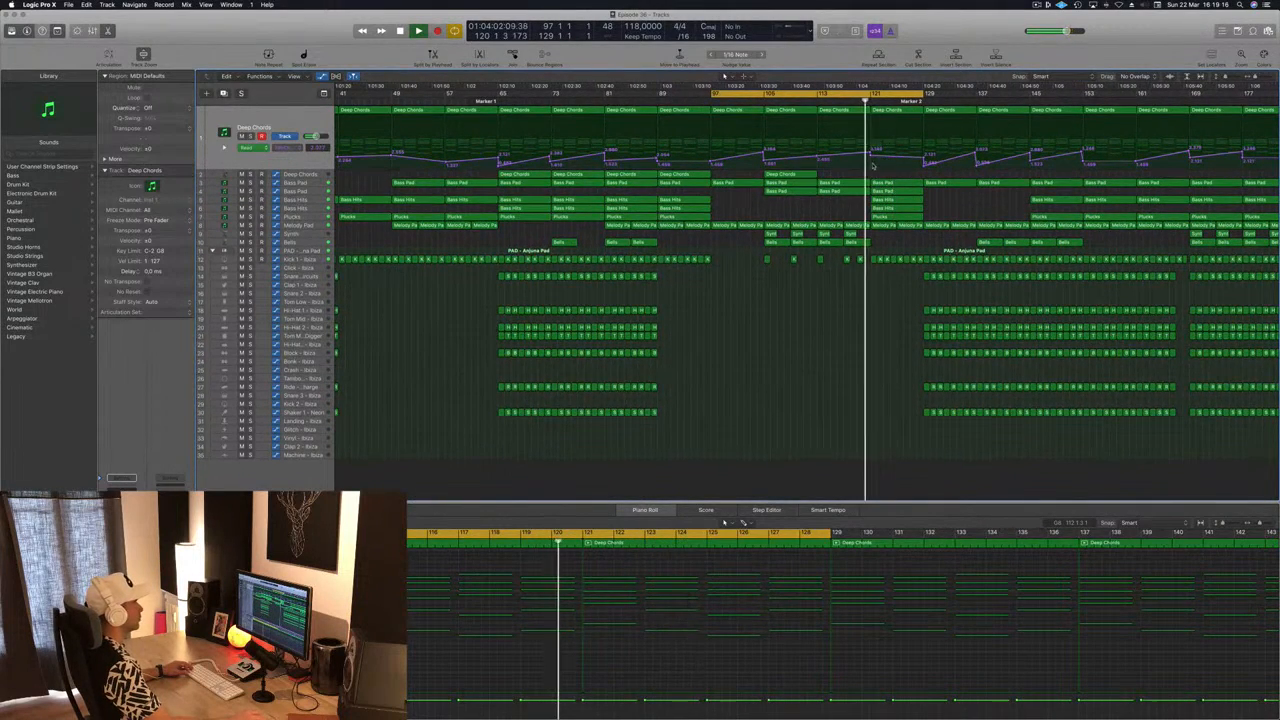
Step: Adjust the first Deep Chords track's filter cutoff automation point at bar 121 and replay the transition from just before it
scroll(872, 167, up, 3)
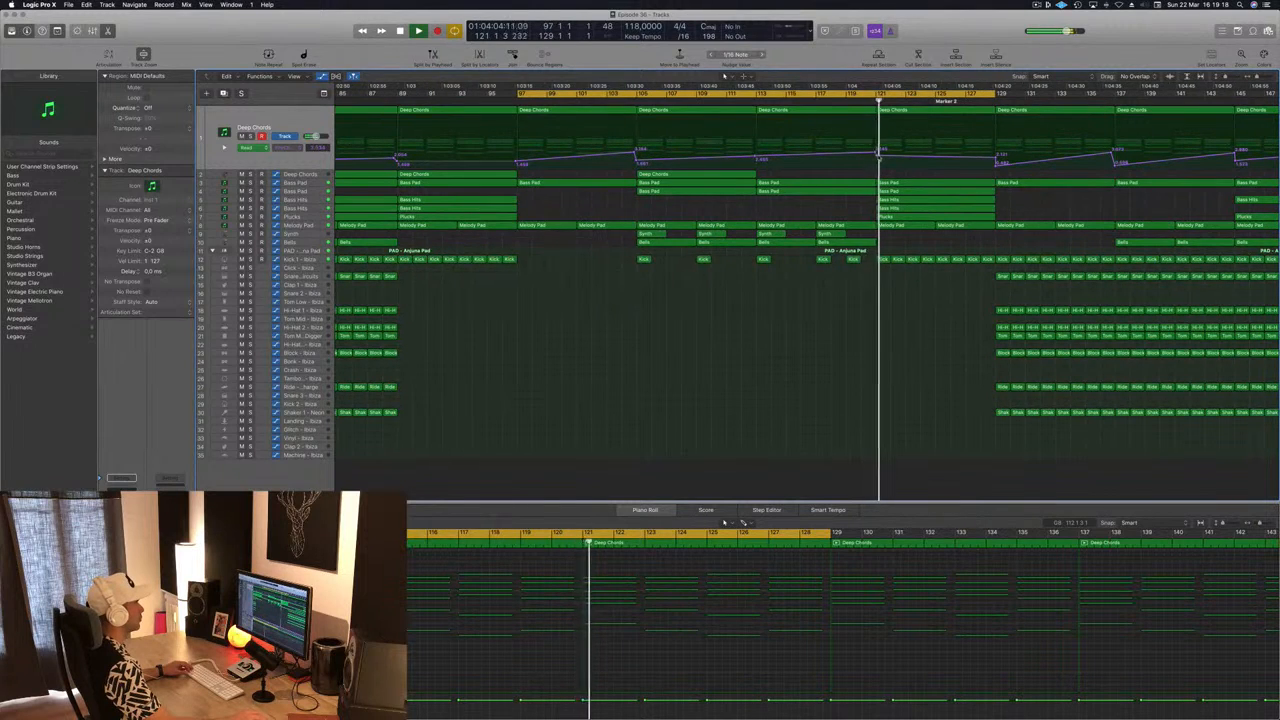
click(877, 155)
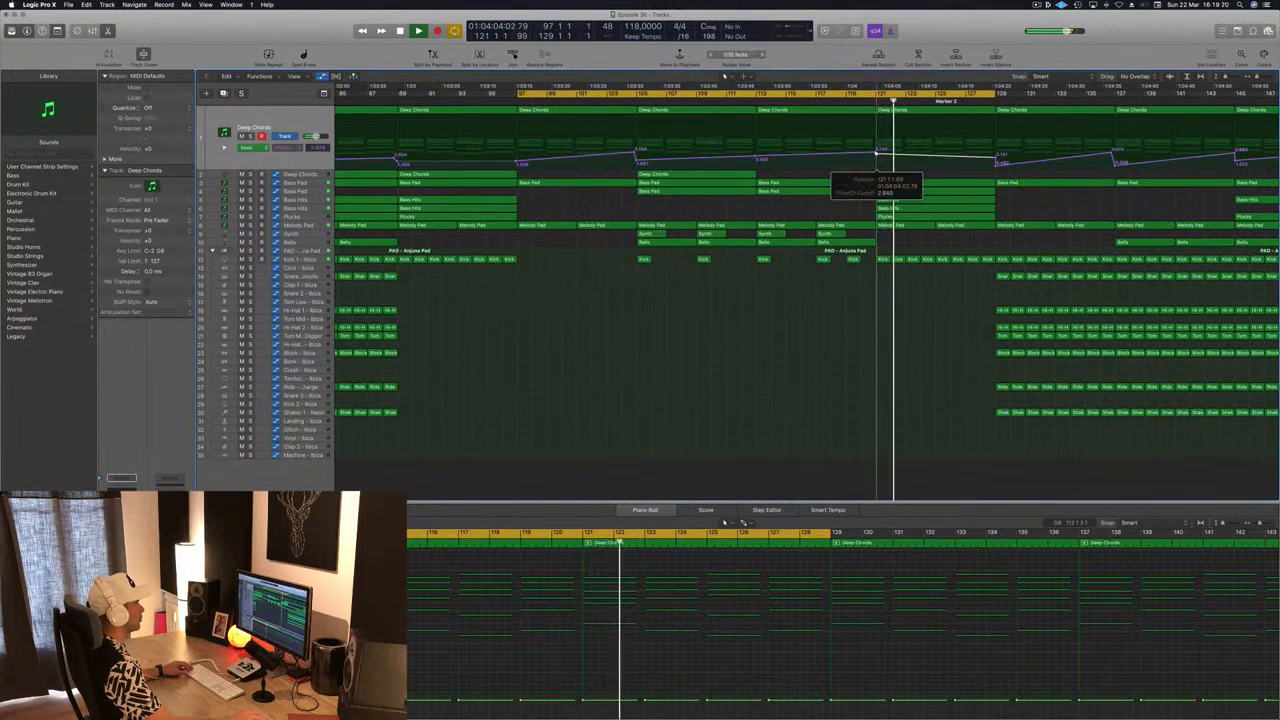
click(868, 91)
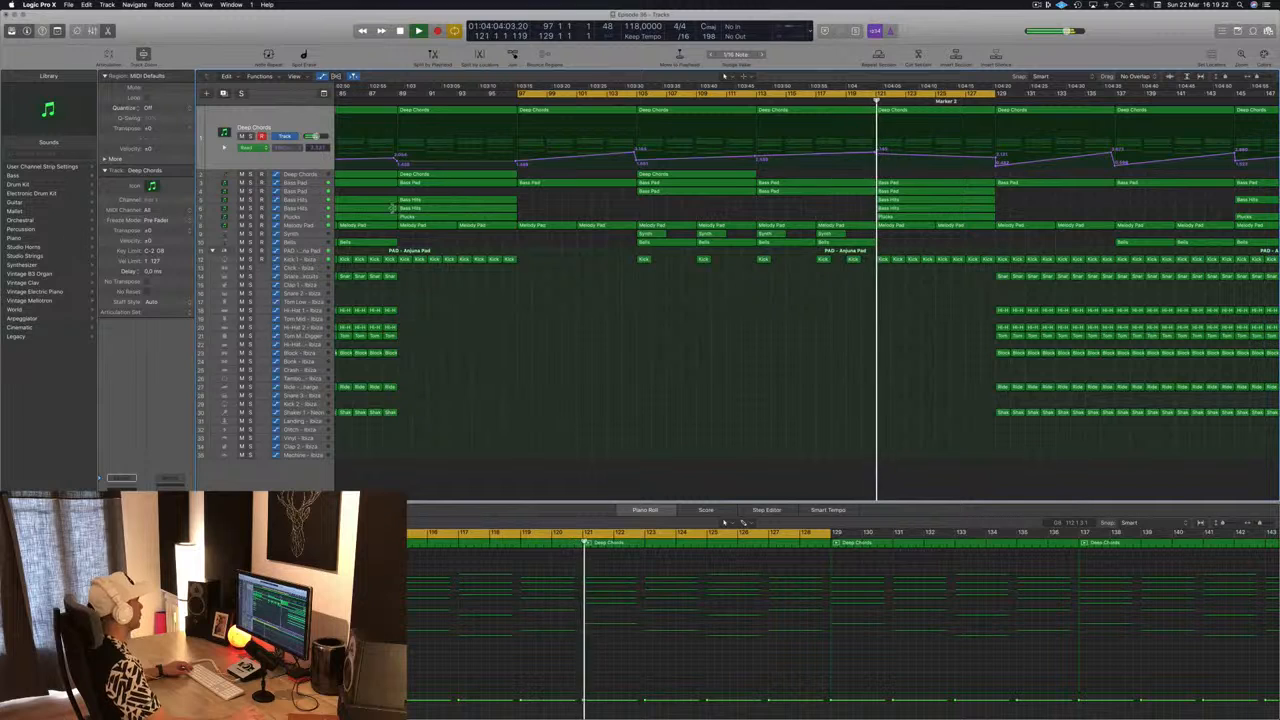
Step: Lower the Melody Pad track's automation peak at bar 121 so the drop there is smoothed out, replaying from before the transition
click(320, 226)
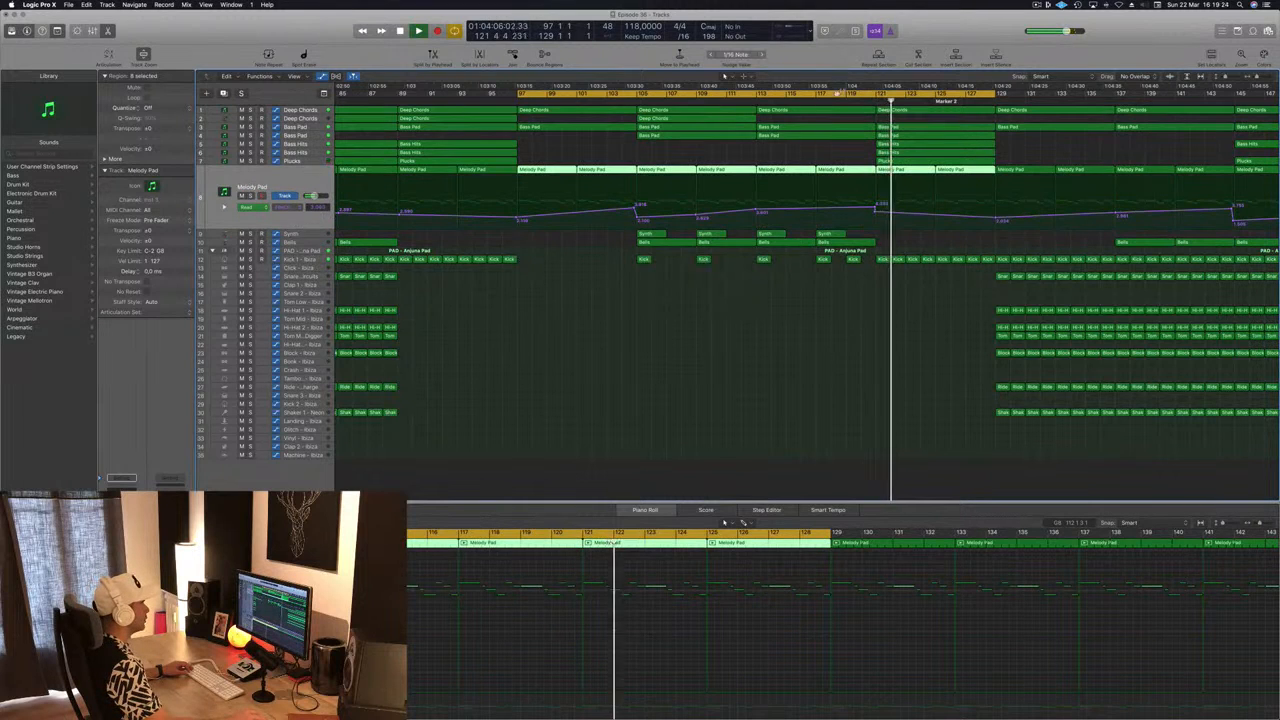
click(832, 101)
click(875, 213)
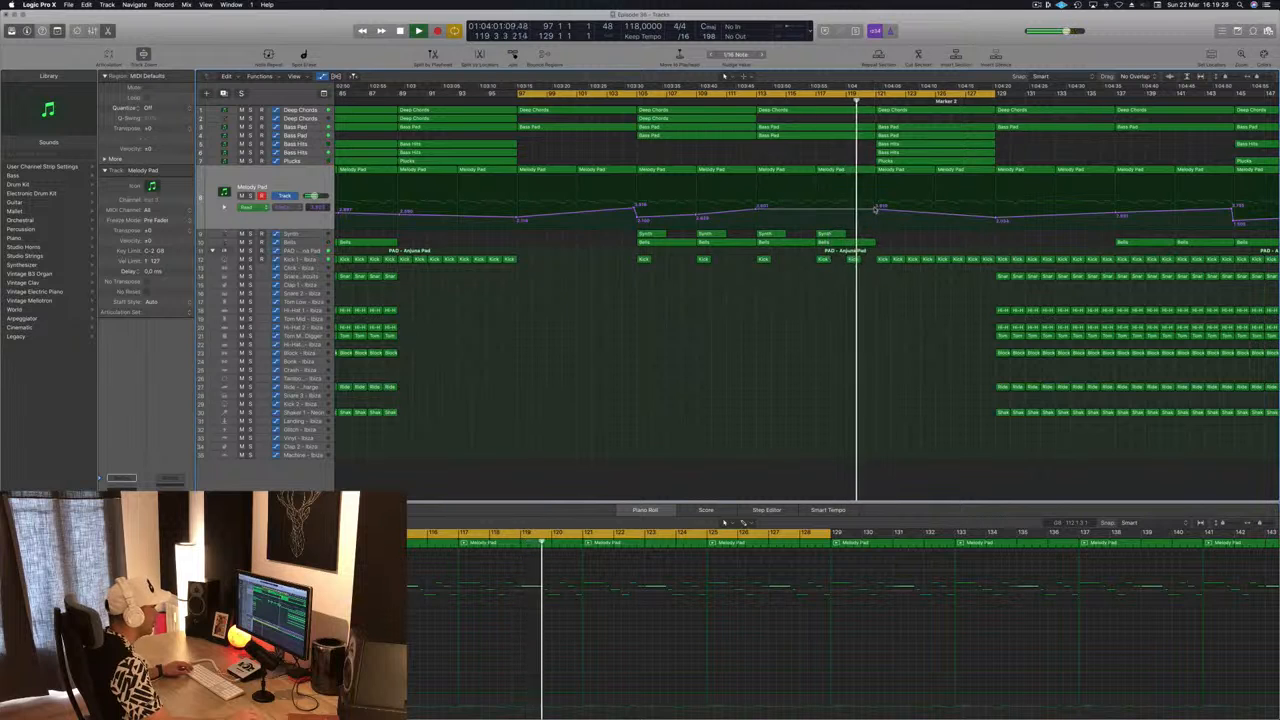
click(876, 210)
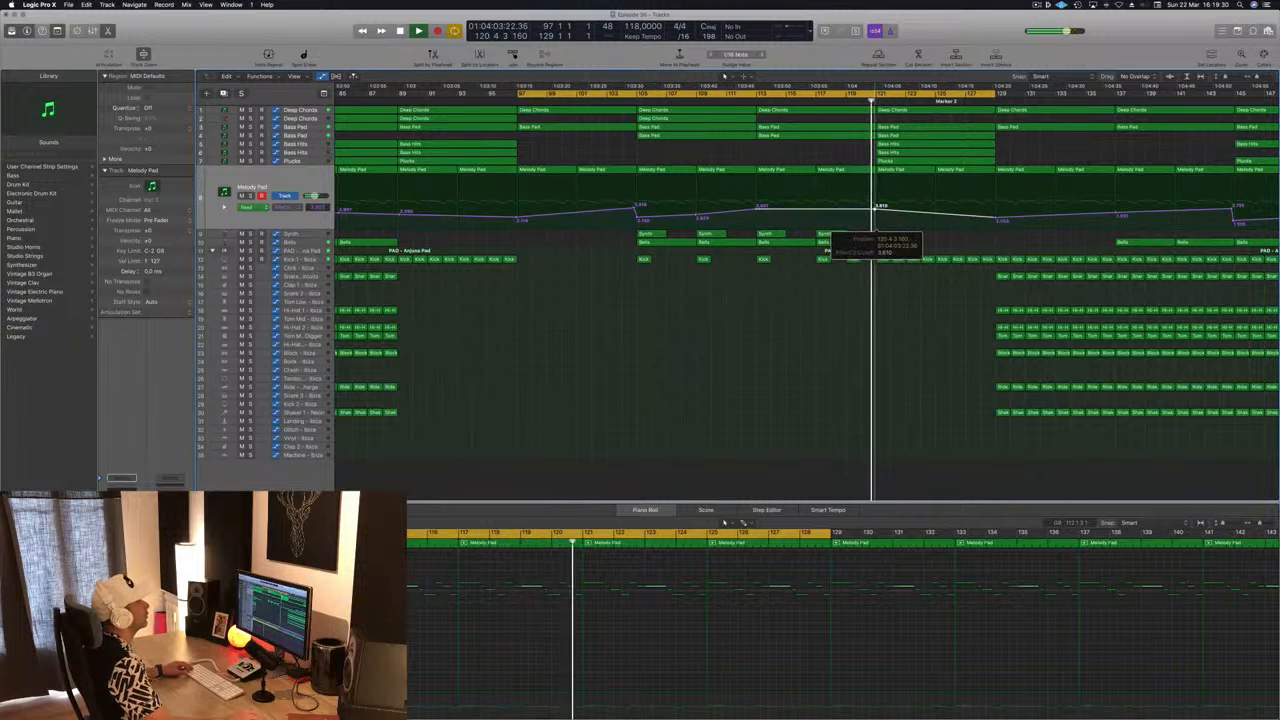
Step: Lower the first Deep Chords track's cutoff automation peak at bar 121
key(super+Left)
key(super+Left)
key(super+Left)
key(super+Left)
key(super+Left)
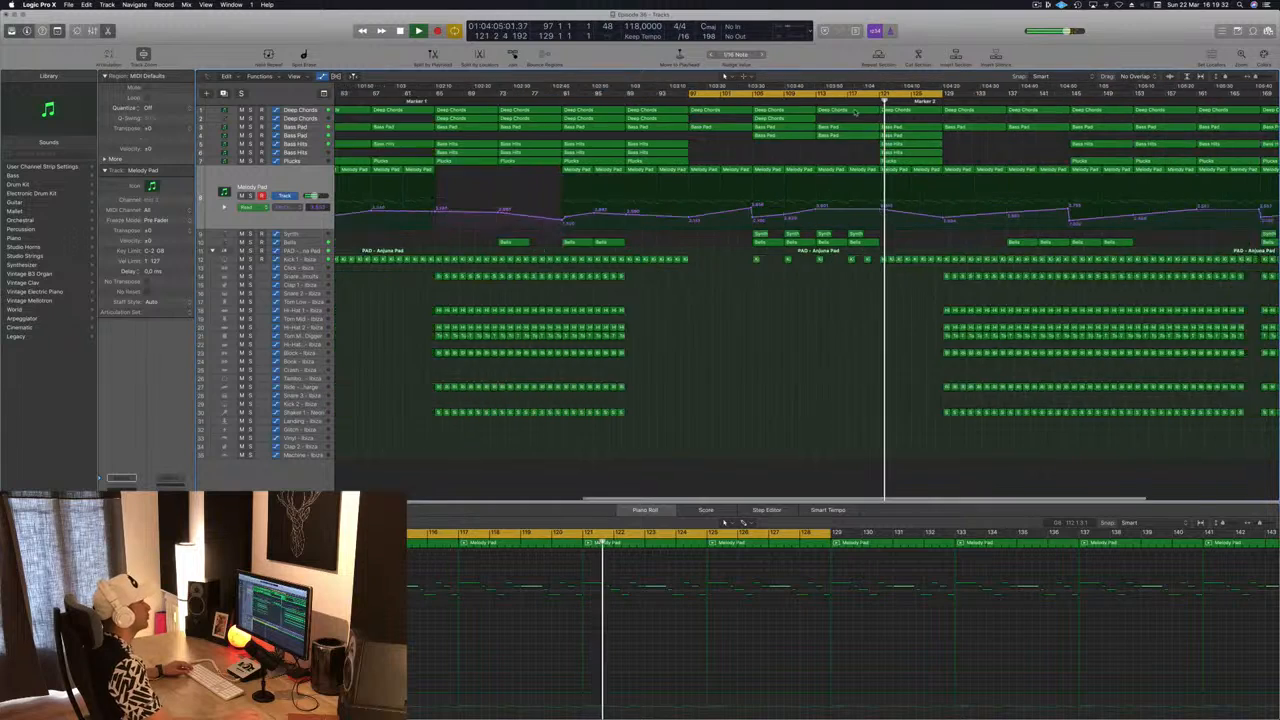
click(301, 109)
click(882, 156)
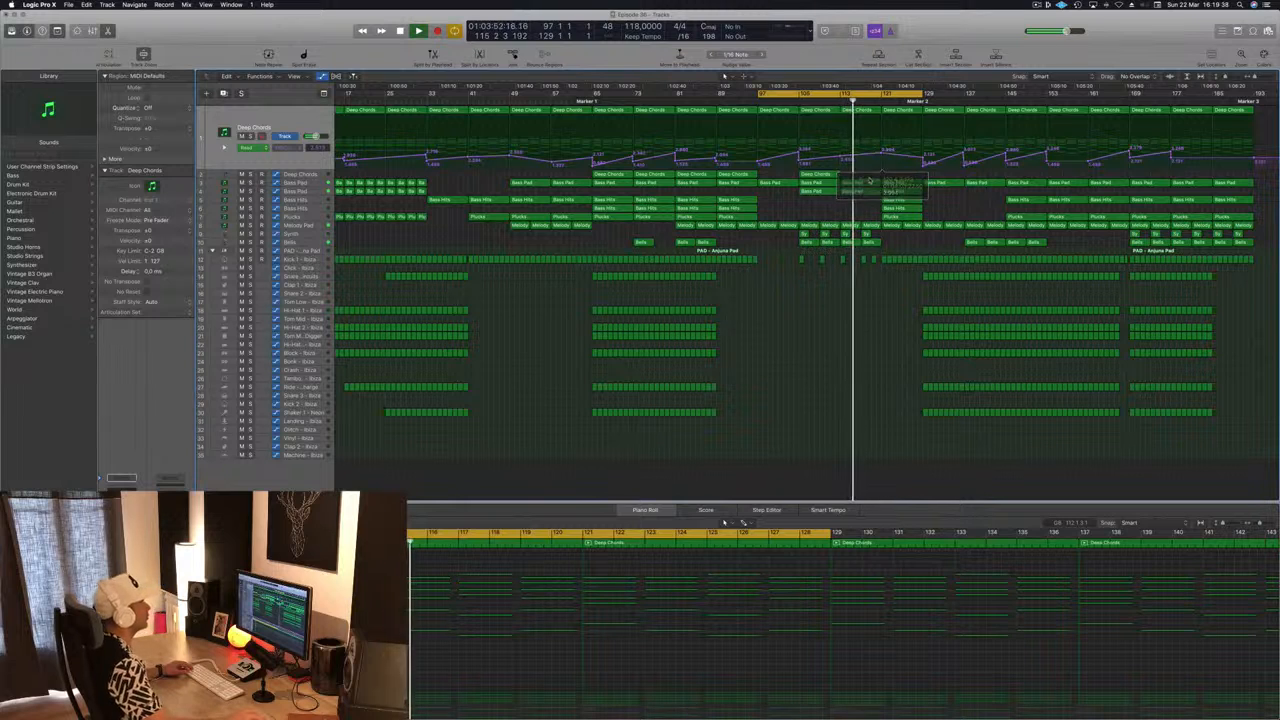
Step: Delete the extra Kick 1 region just before bar 121 and save the project
key(super+Left)
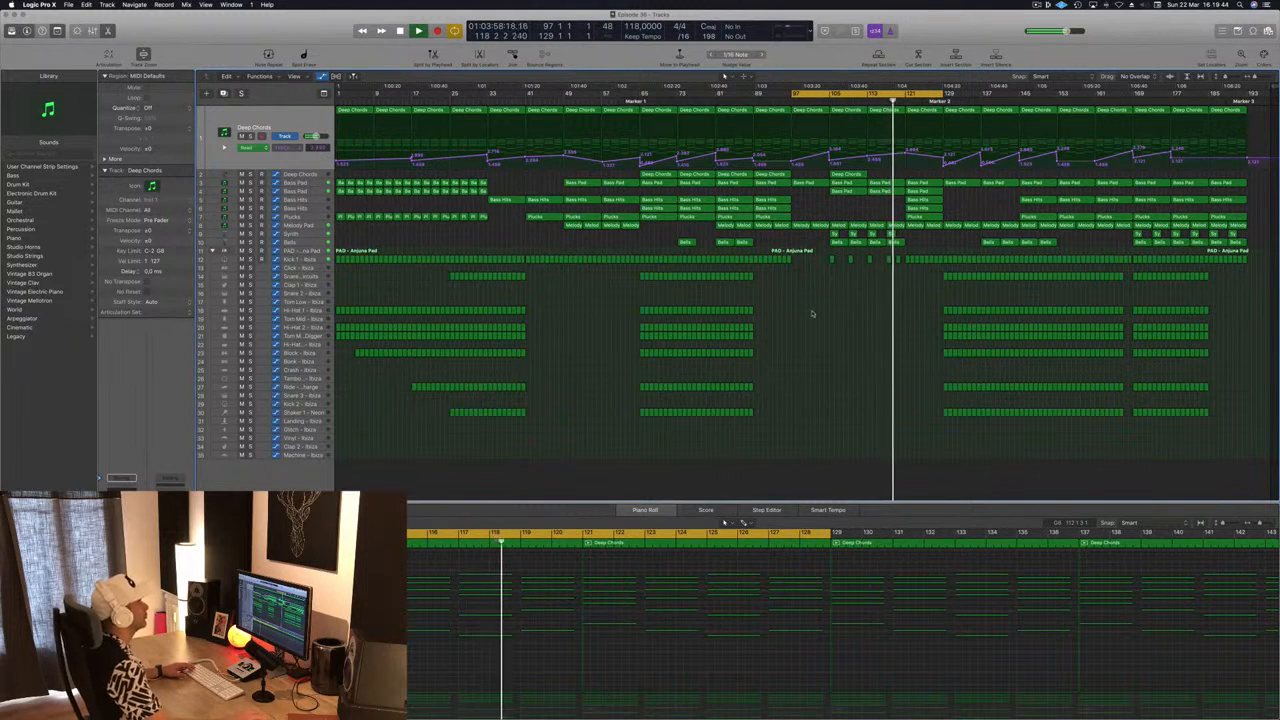
key(super+Right)
key(super+Right)
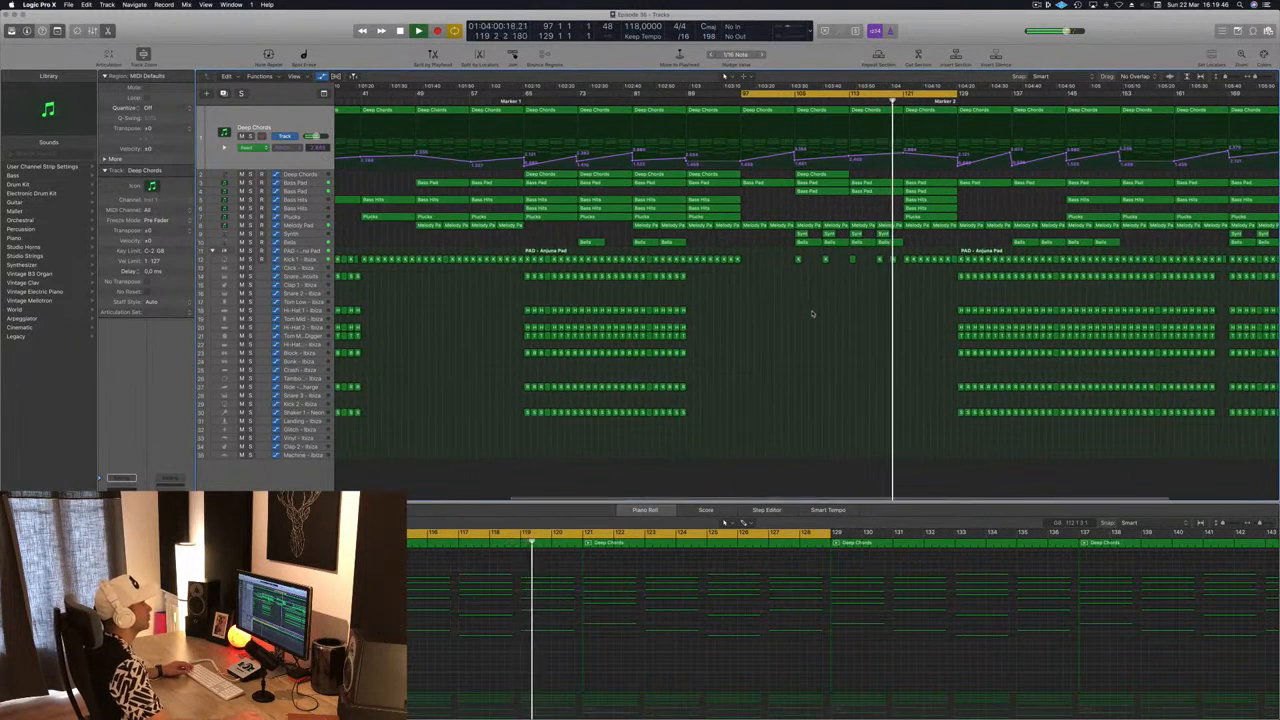
click(893, 260)
key(Delete)
key(super+s)
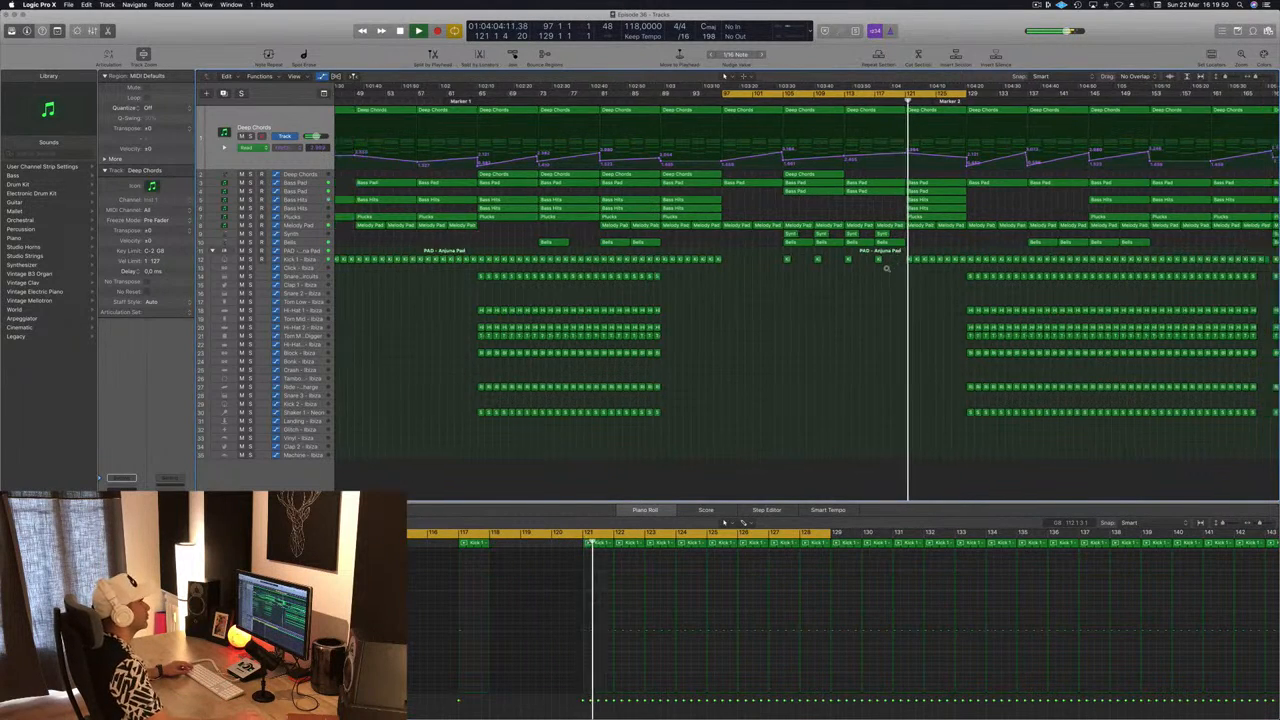
Step: Set the first Deep Chords track's cutoff automation at bar 121 to 2.464 and replay the transition
key(super+Left)
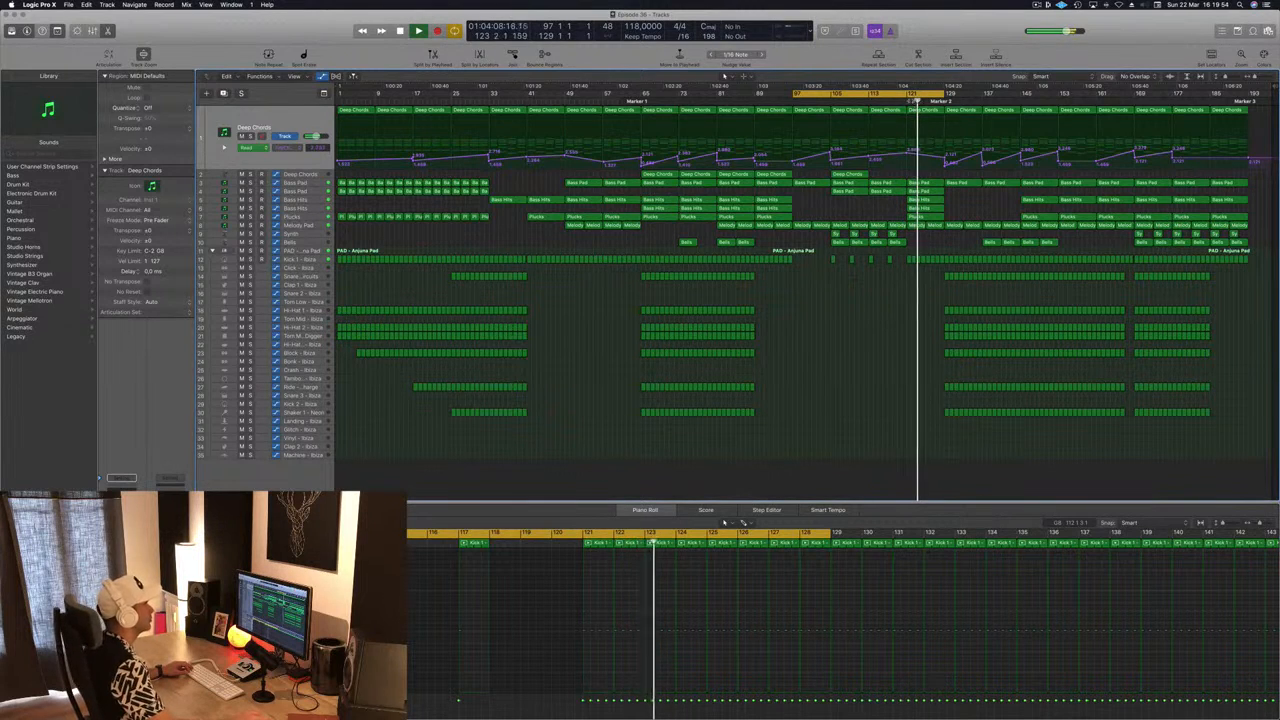
click(908, 155)
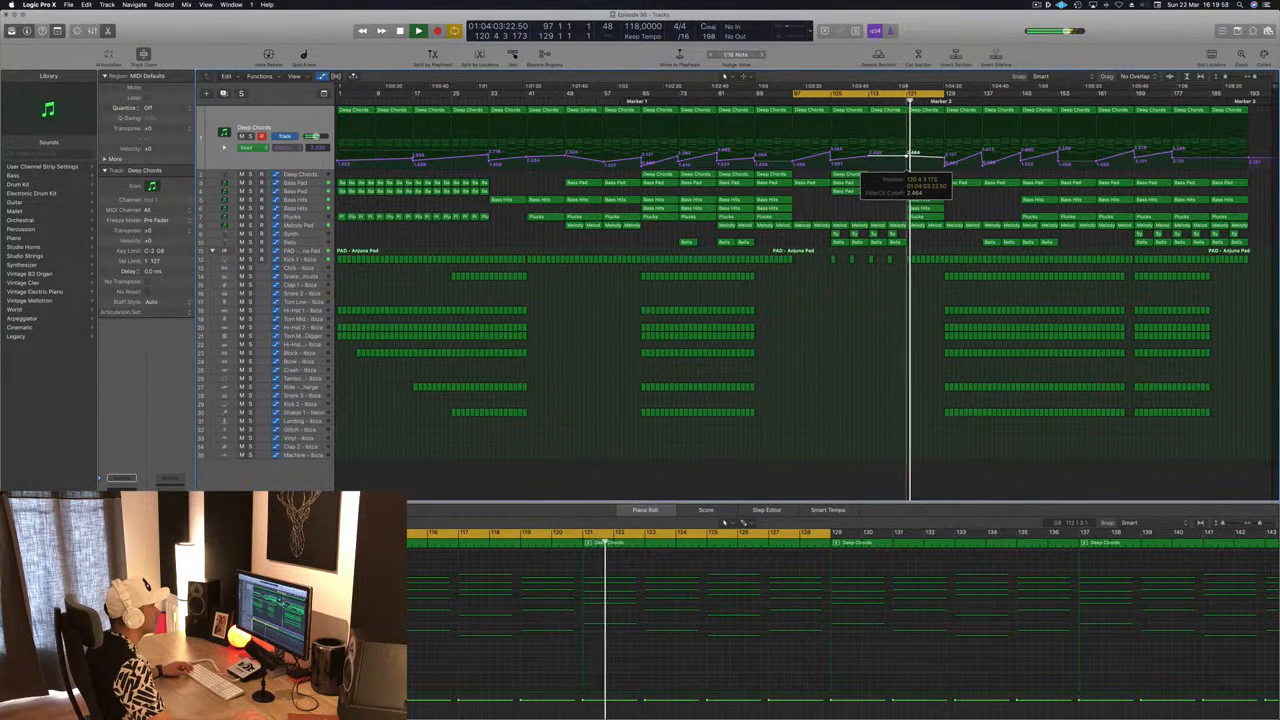
click(903, 101)
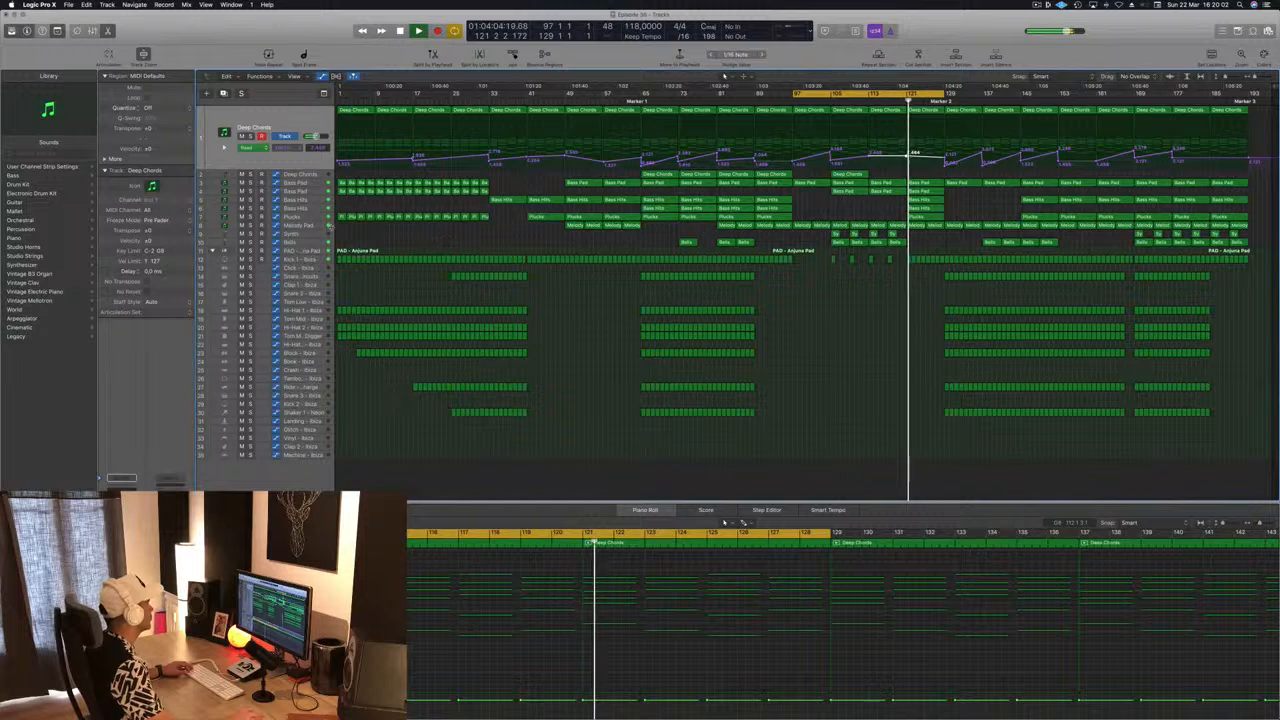
Step: Reshape the Melody Pad track's automation so it climbs from bar 121 to a peak at bar 129
click(309, 226)
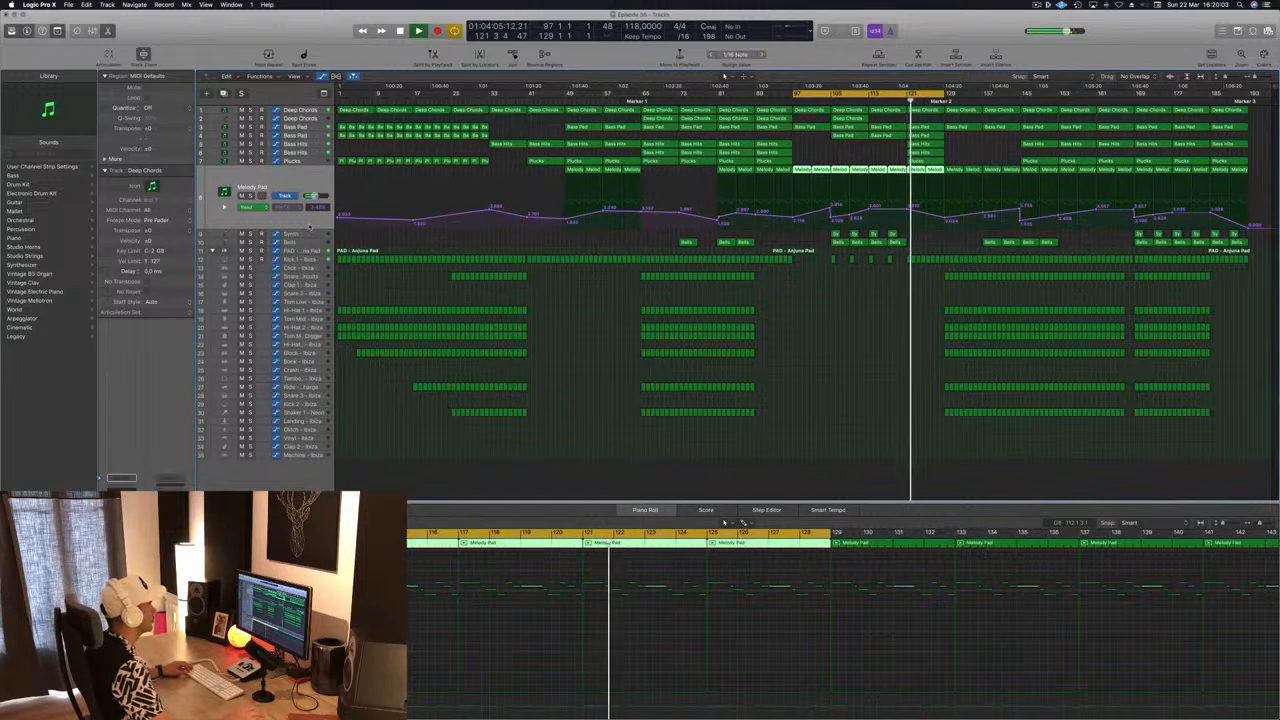
click(946, 209)
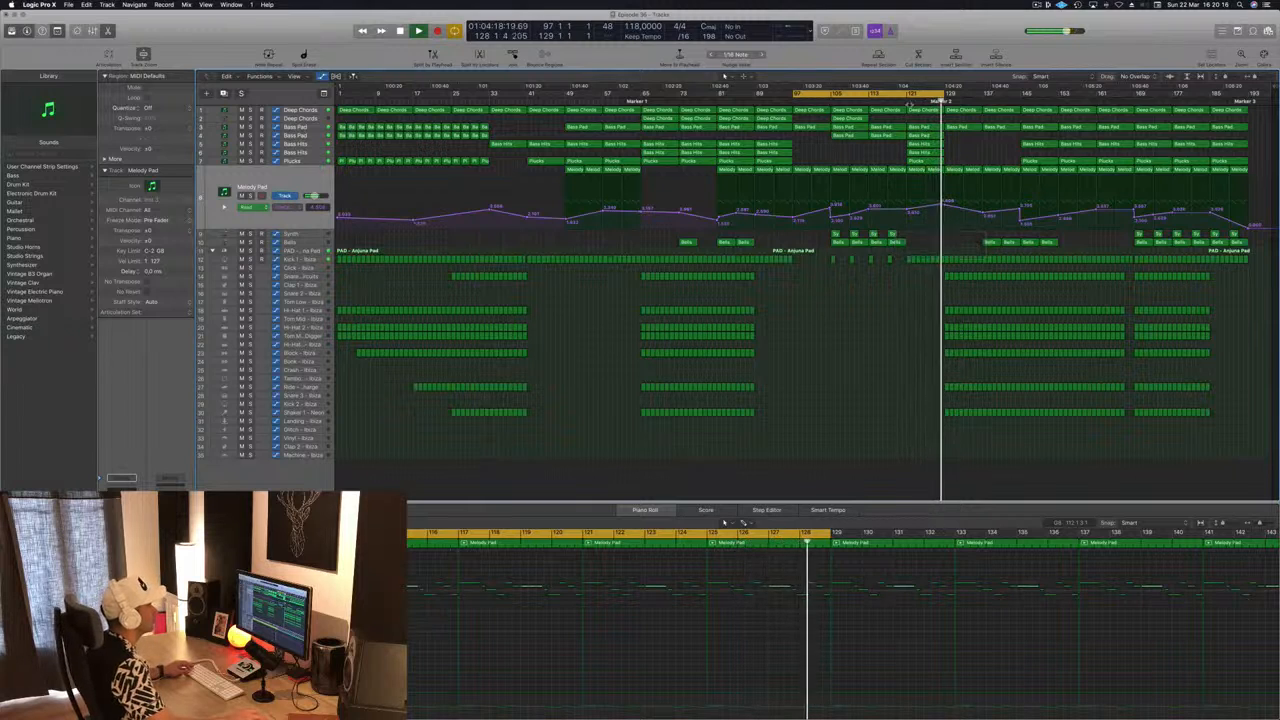
key(space)
Step: Delete the Kick 1 region at bar 128 to leave a gap before bar 129
scroll(948, 260, up, 10)
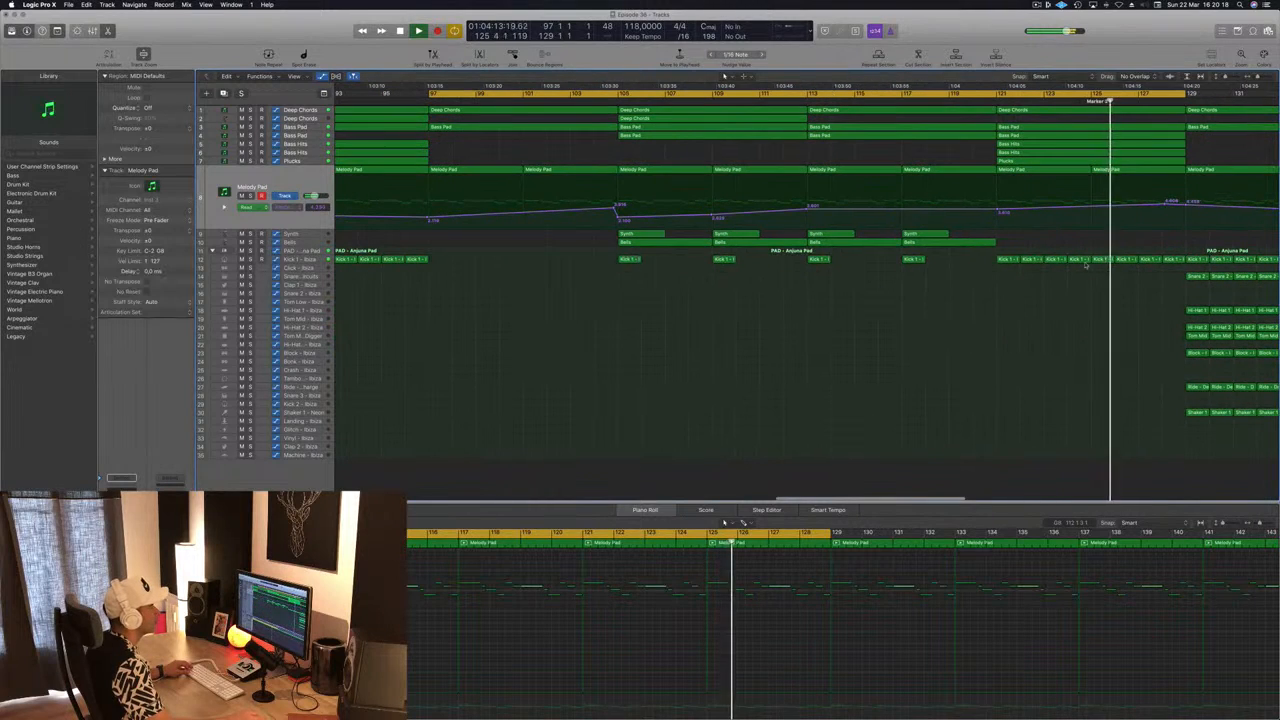
click(1169, 259)
key(Delete)
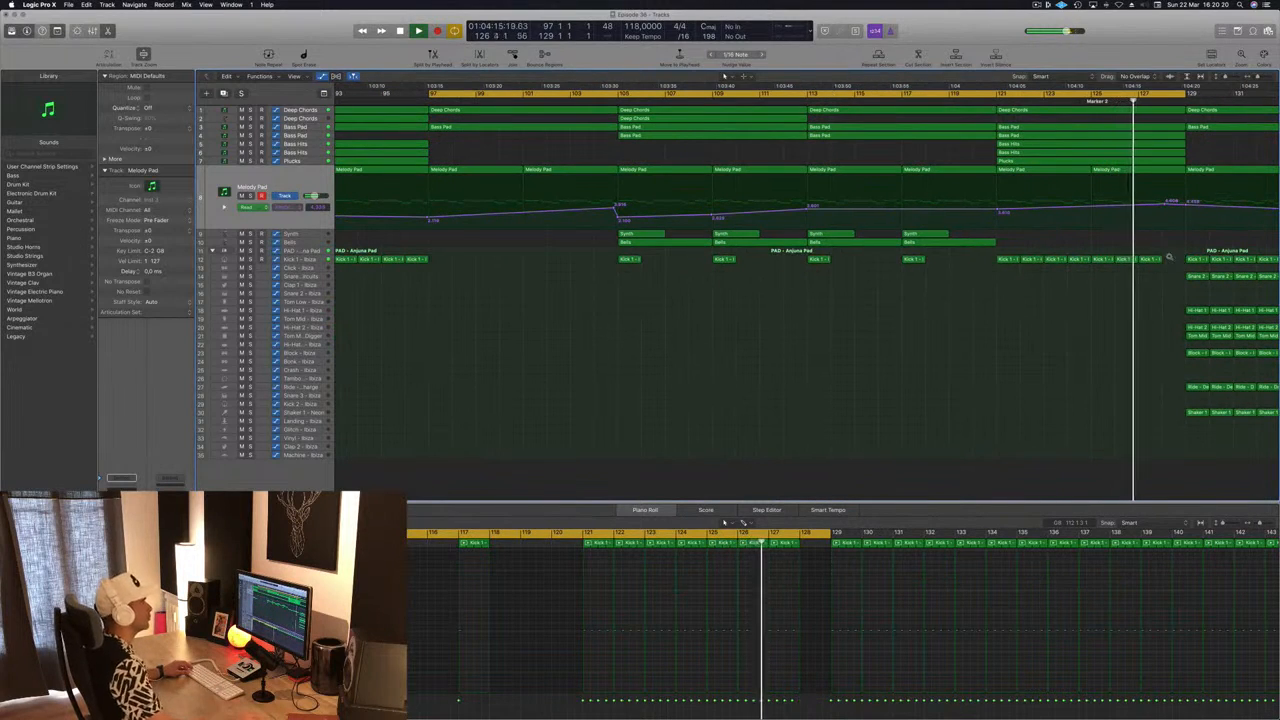
scroll(942, 244, down, 10)
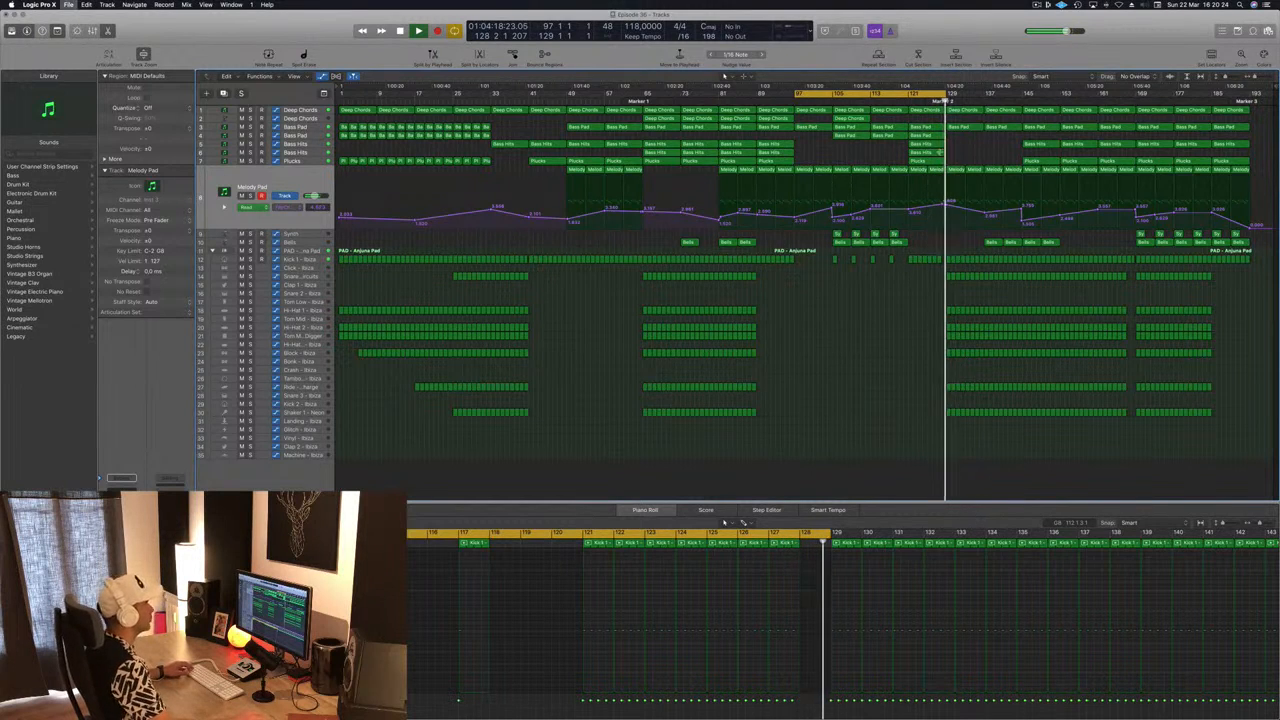
Step: Replace the chord, bass and pluck regions at bars 129 to 145 with copies from bars 65 to 81, removing the Melody Pad regions there
click(910, 97)
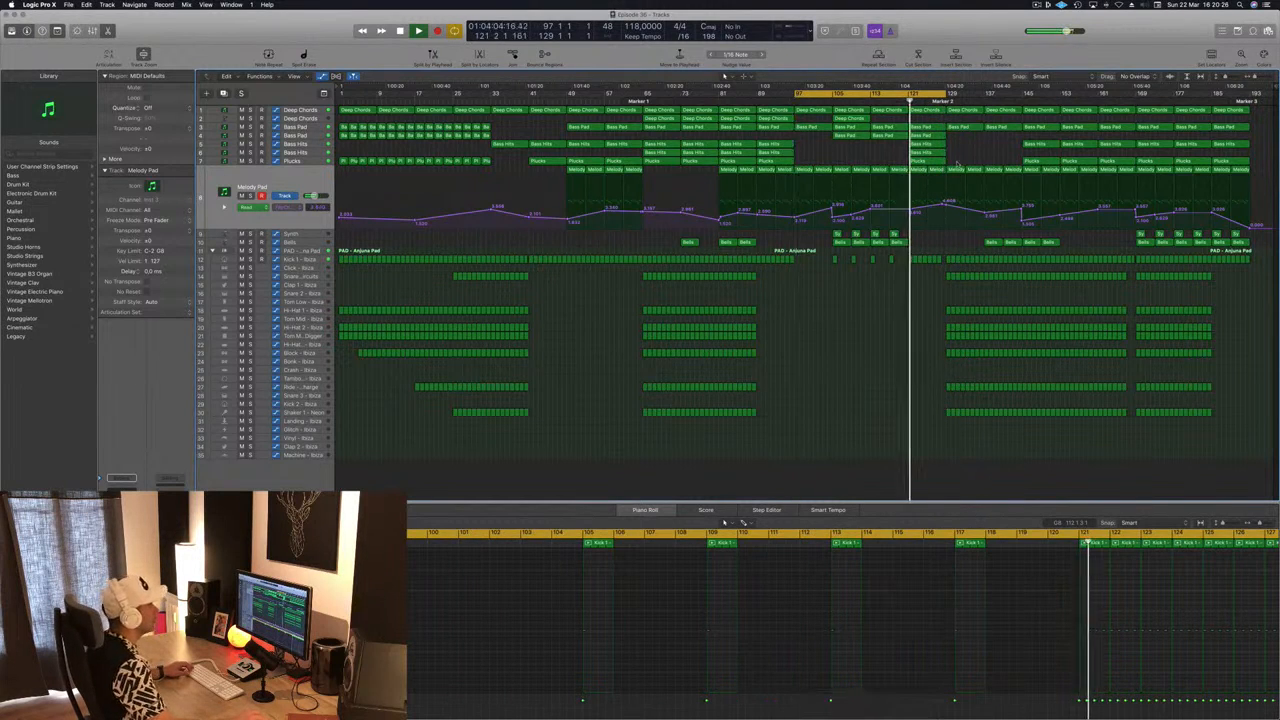
click(958, 195)
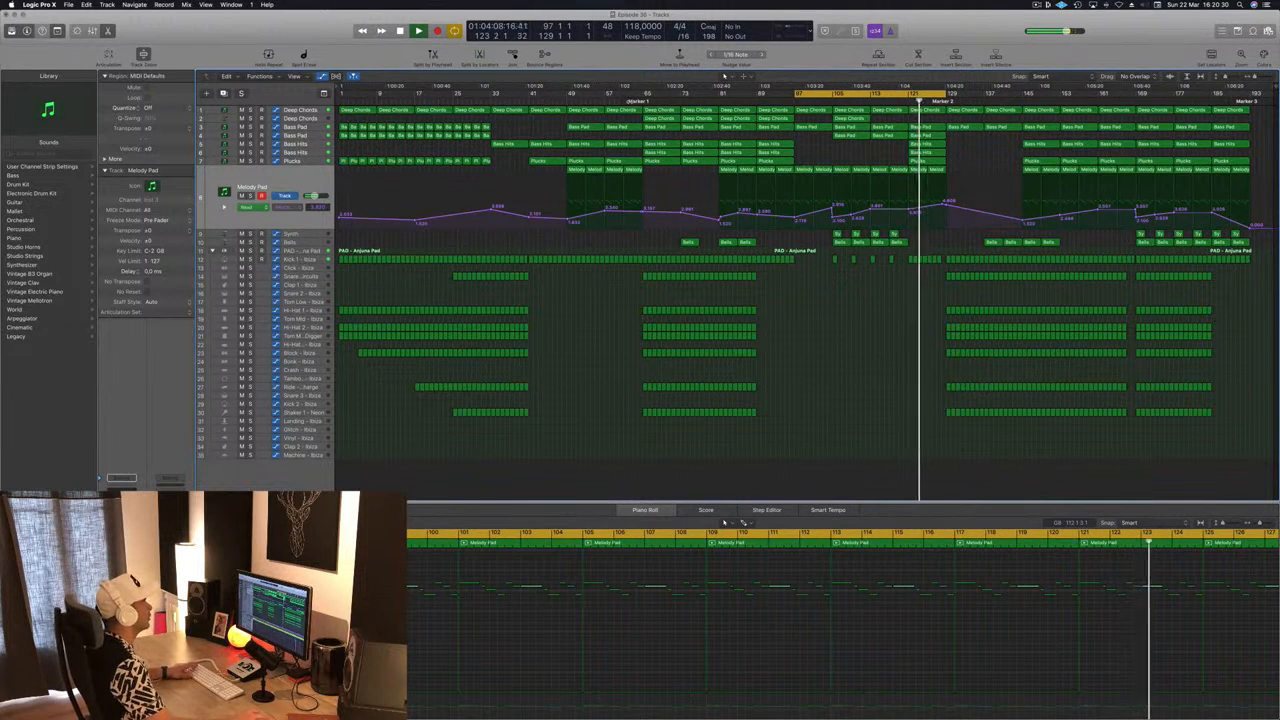
click(629, 100)
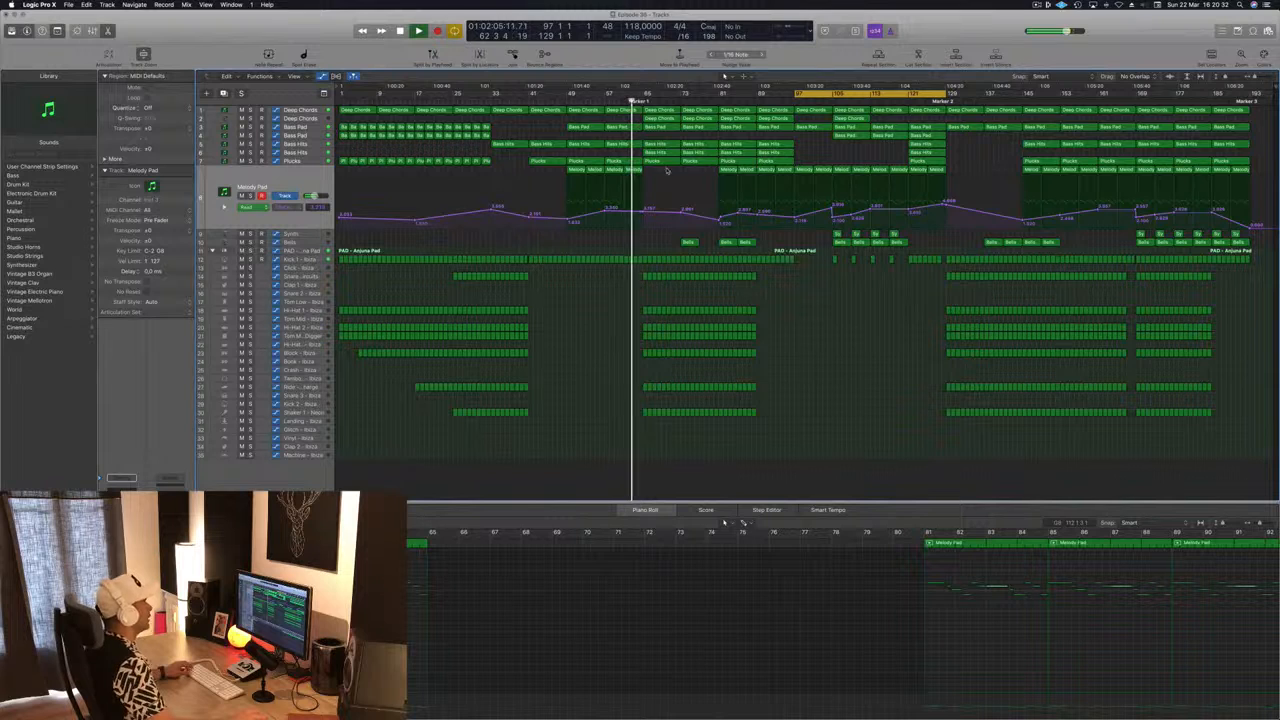
drag(672, 172, 708, 113)
drag(962, 150, 1006, 111)
key(Delete)
drag(652, 171, 966, 117)
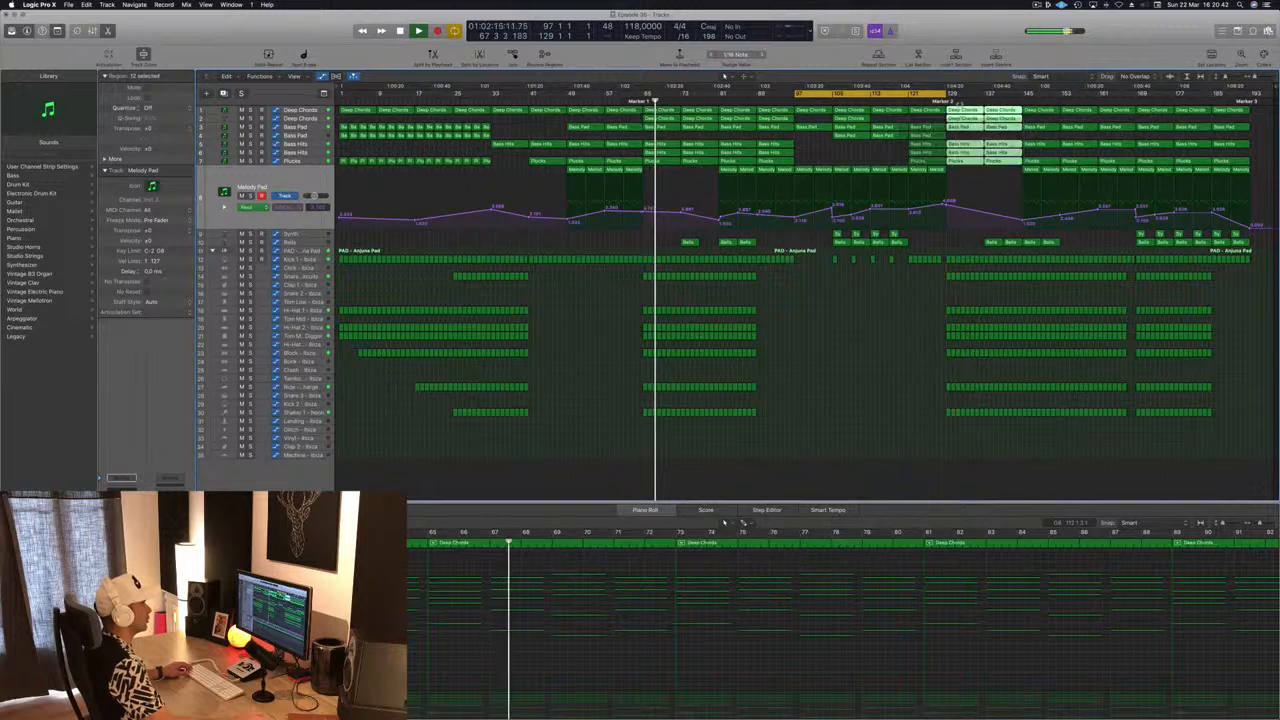
Step: Move the playback loop to bars 129 to 161 and replay the section from bar 129
click(941, 102)
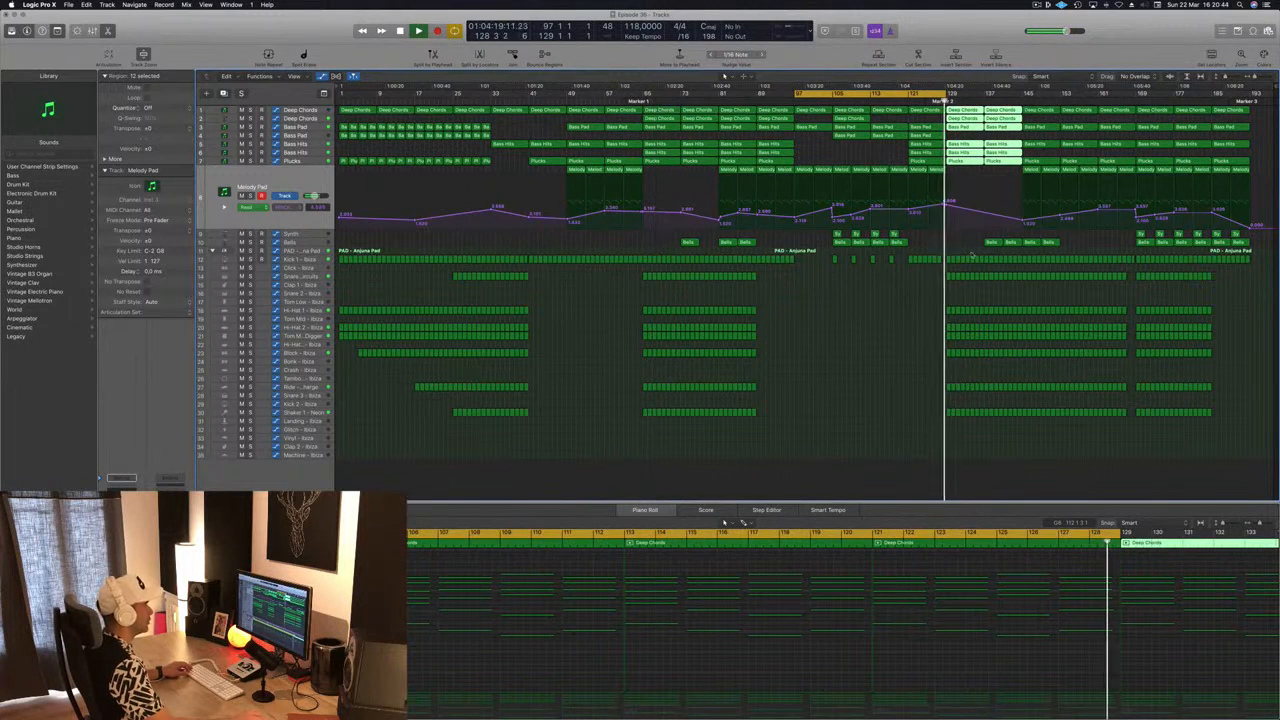
drag(918, 93, 1076, 94)
key(space)
key(space)
Step: Move the Bells region at bar 137 to bar 129 and delete its notes at bar 131
drag(991, 242, 956, 246)
key(space)
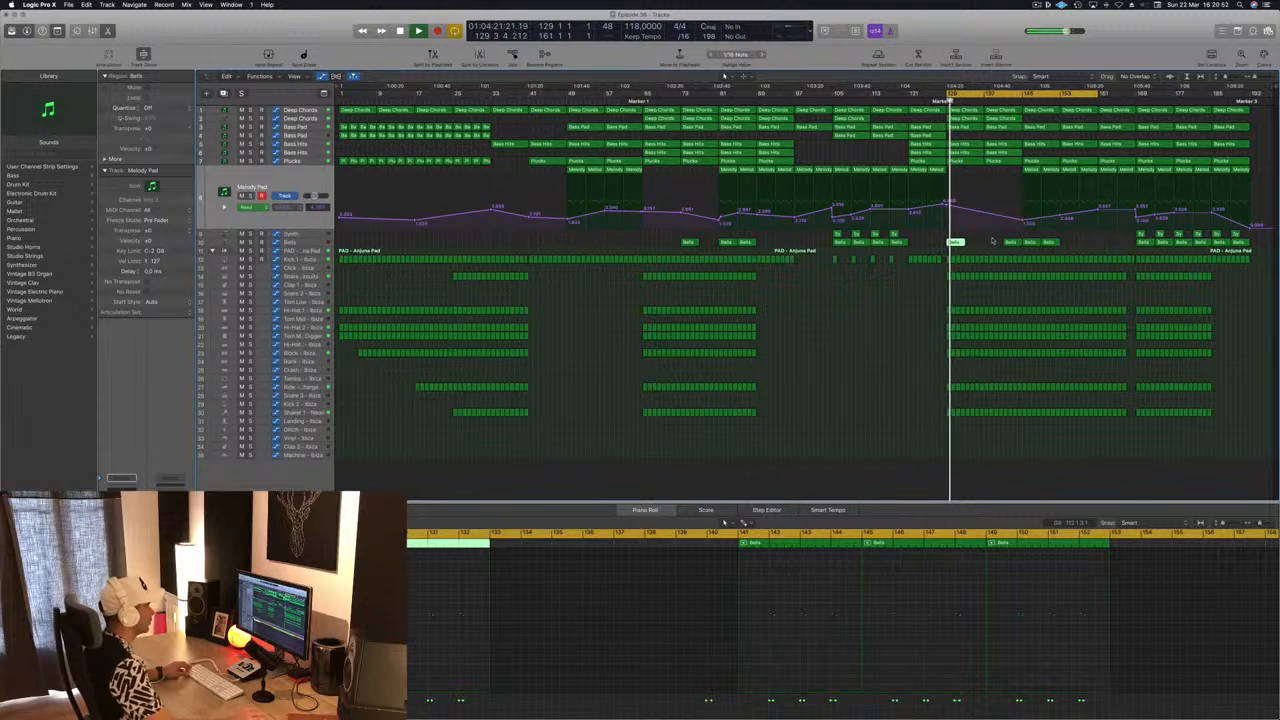
click(436, 608)
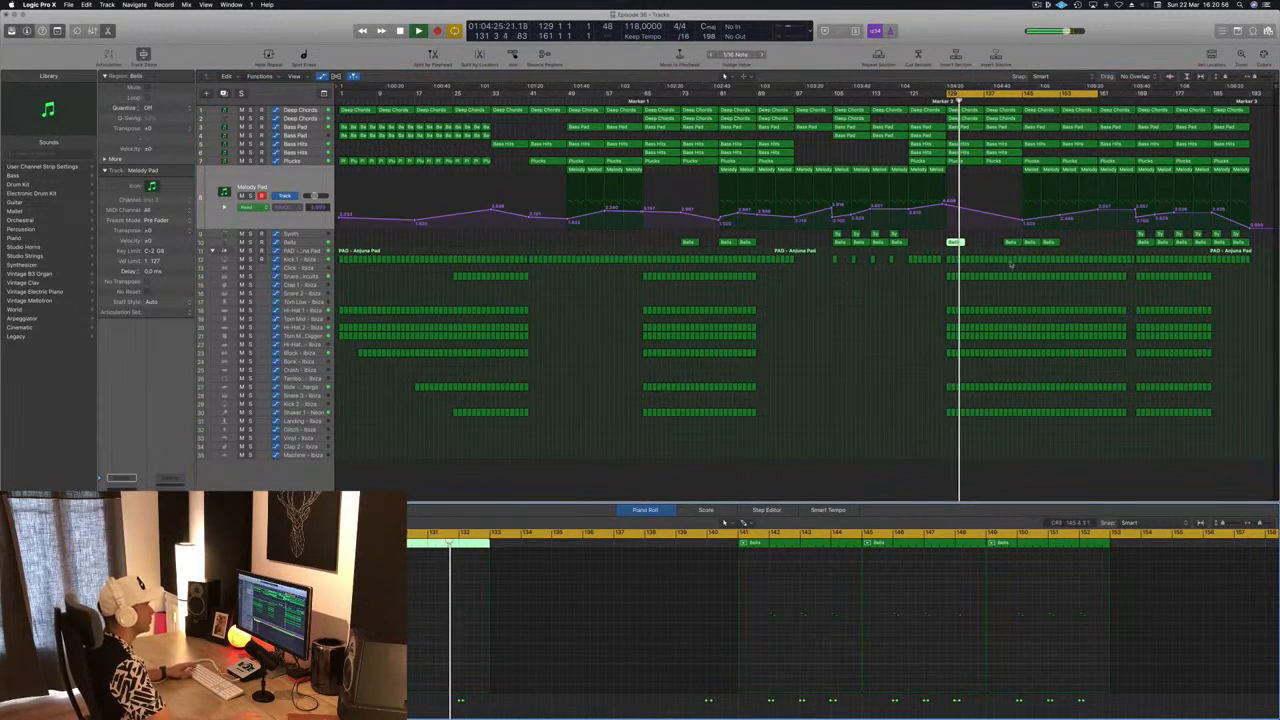
Step: Delete the remaining Bells regions up to bar 153 and fill bars 133 to 145 with copies of the Bells region at bar 129
drag(990, 246, 1068, 245)
key(Delete)
click(955, 244)
drag(955, 244, 999, 244)
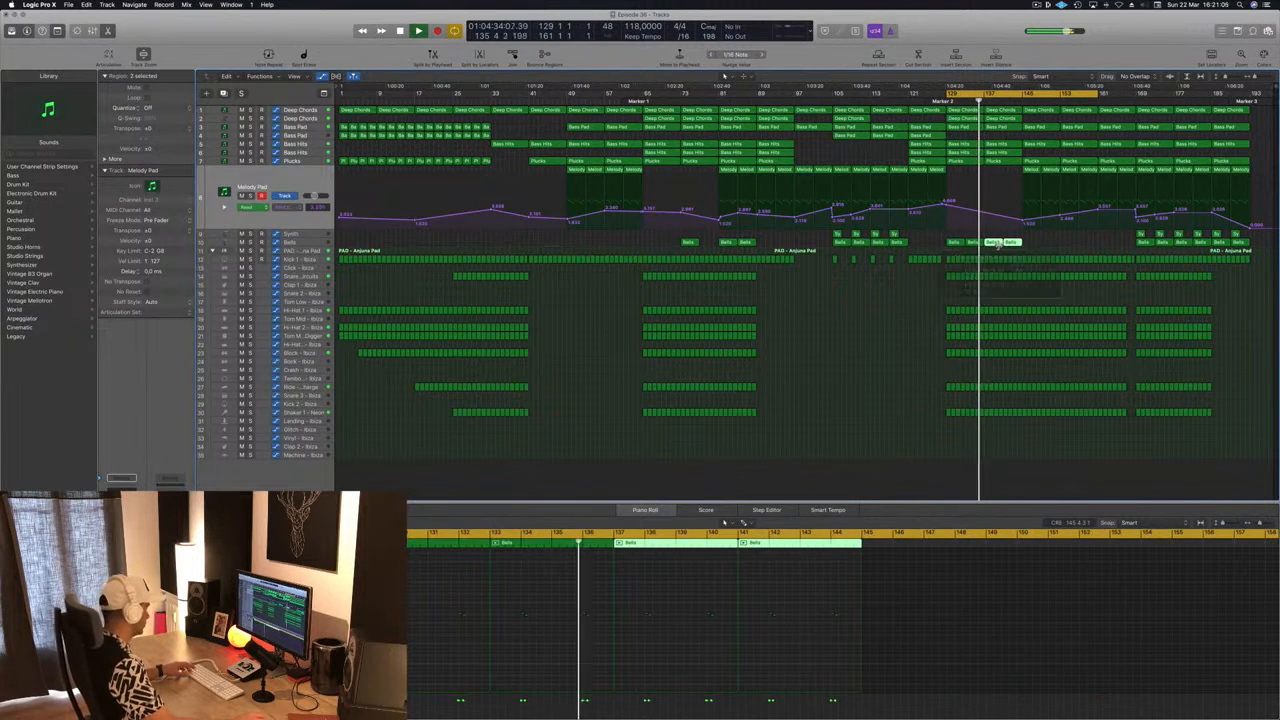
click(876, 352)
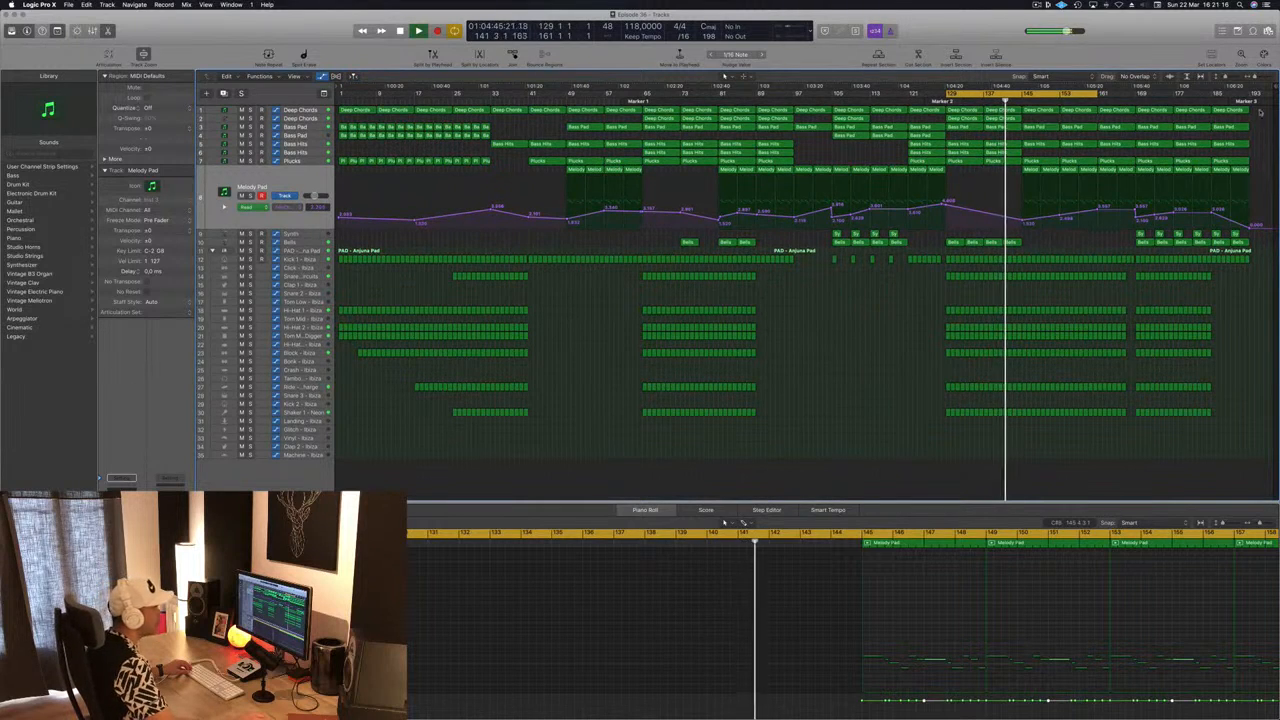
Step: Replace the melodic regions from bar 145 onward with a copy of the layers at bars 129 to 145
drag(1250, 200, 1030, 252)
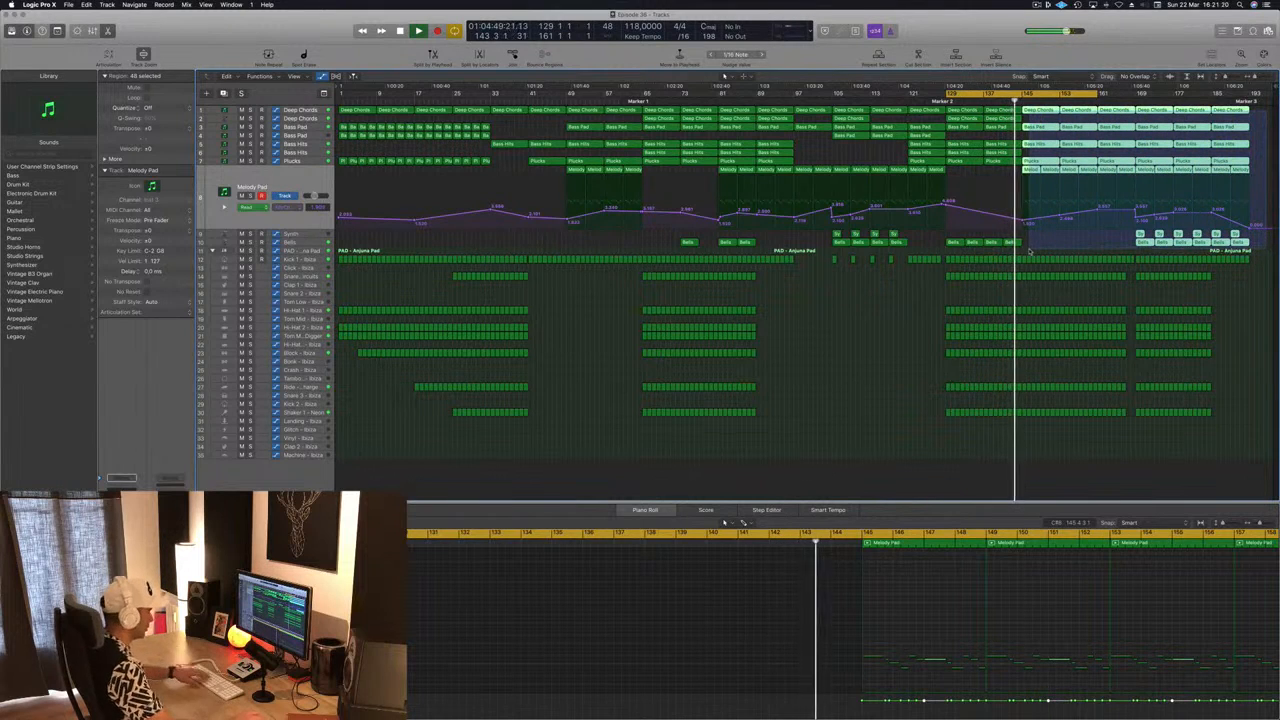
key(Delete)
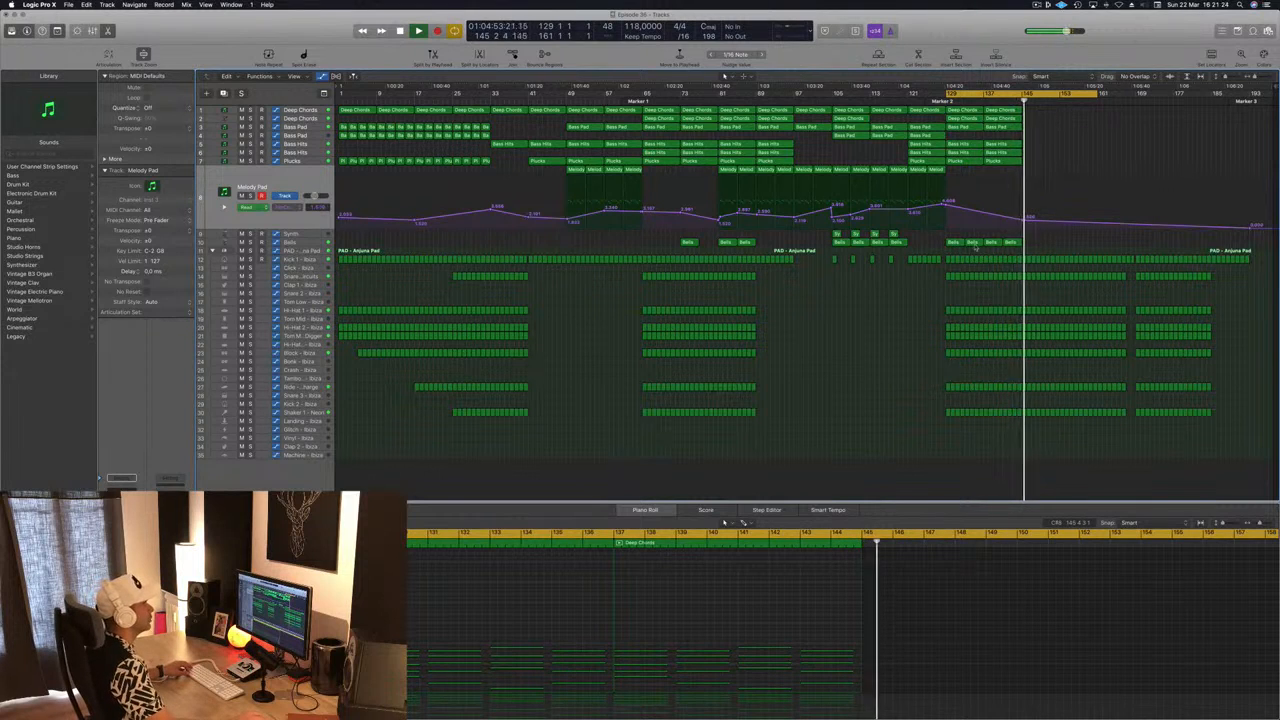
drag(1040, 113, 952, 248)
drag(966, 111, 1040, 111)
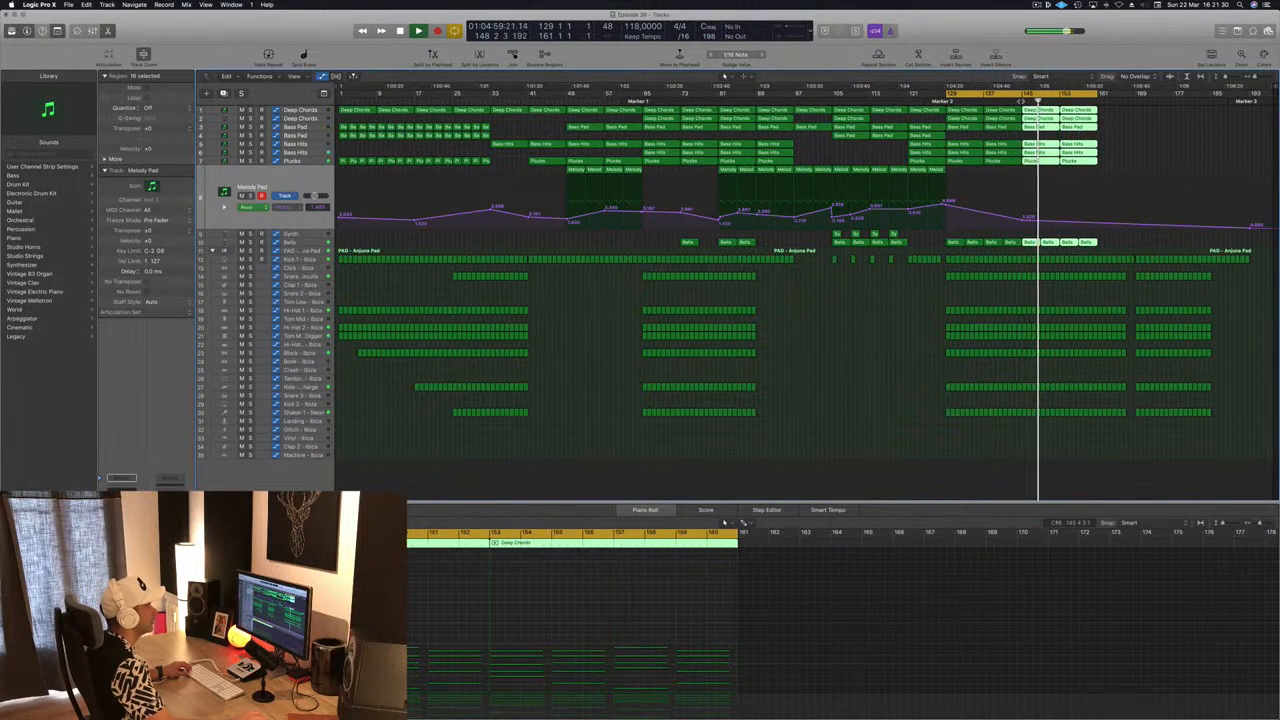
Step: Fill bars 145 to 161 with copies of the Melody Pad regions at bars 121 to 129, removing the extra automation point at bar 145
click(958, 172)
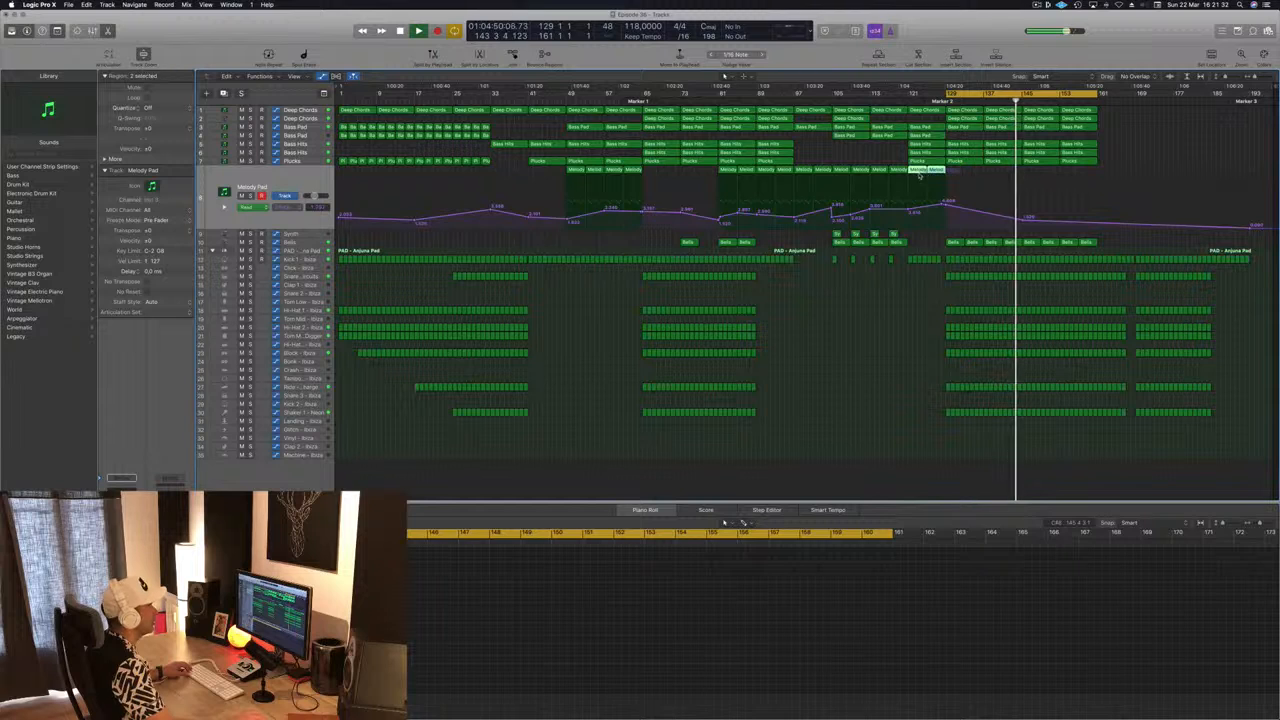
click(918, 172)
drag(934, 171, 1034, 172)
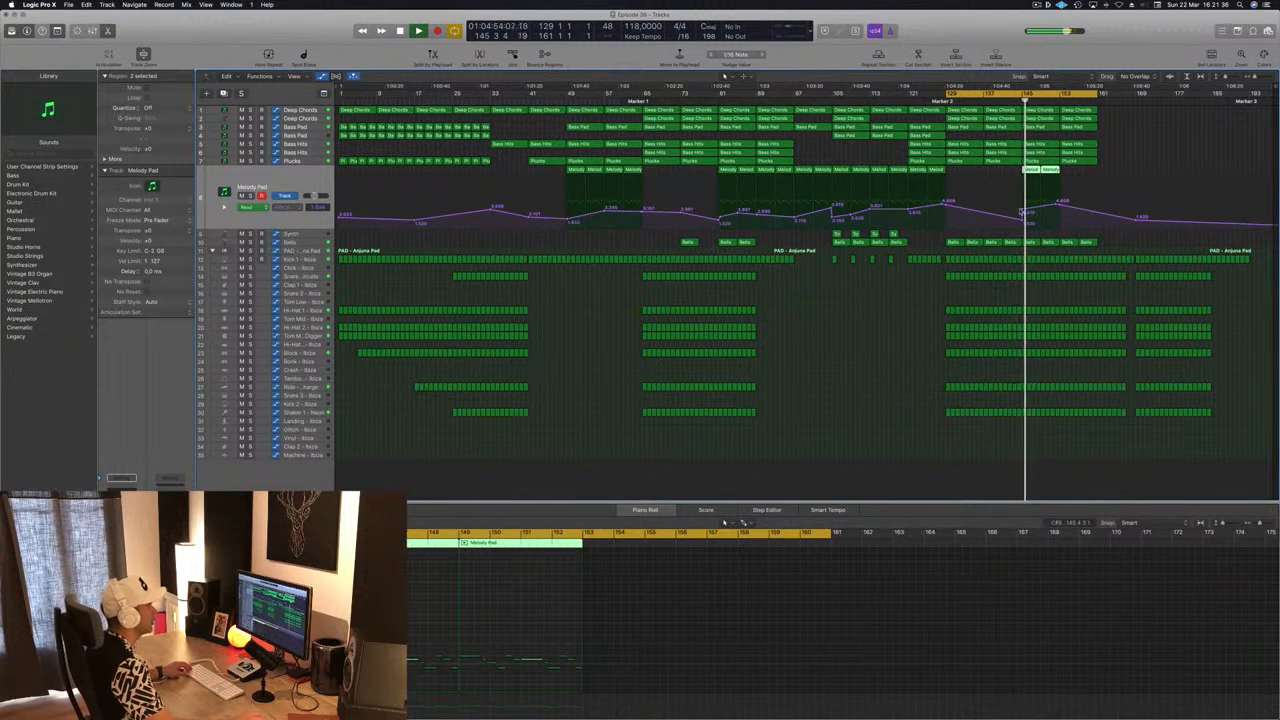
click(1024, 213)
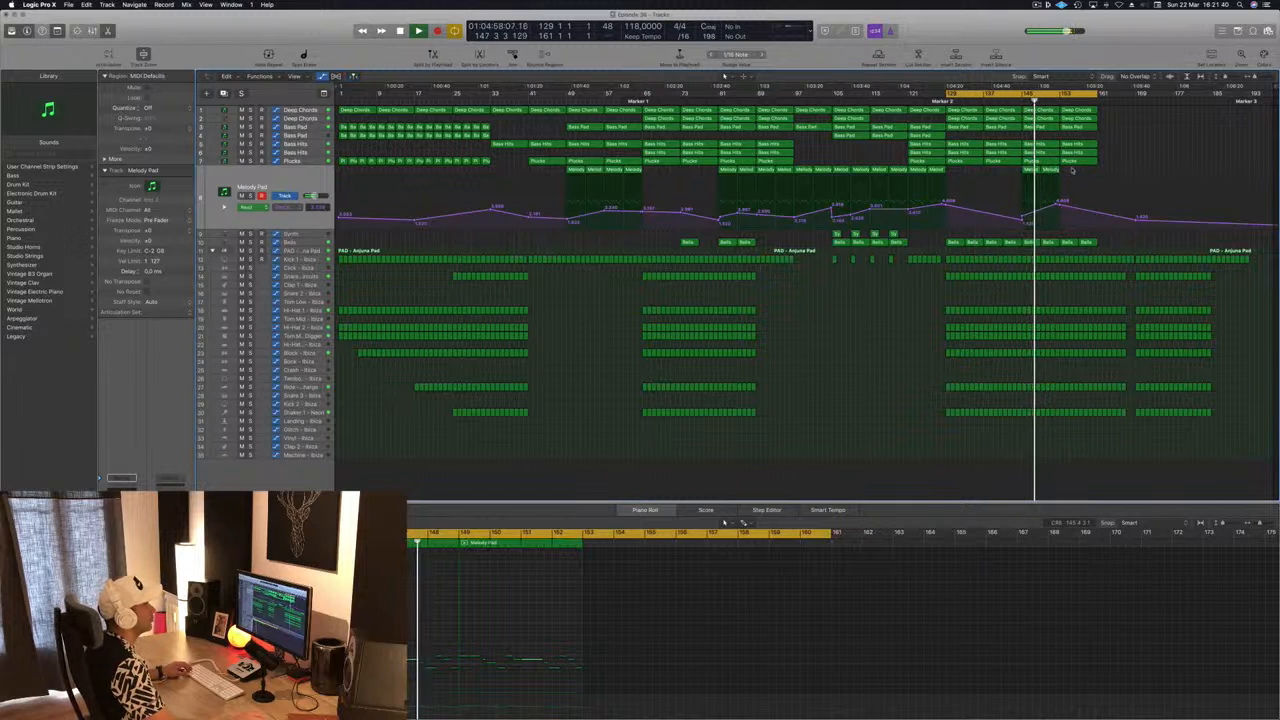
drag(1022, 172, 1066, 172)
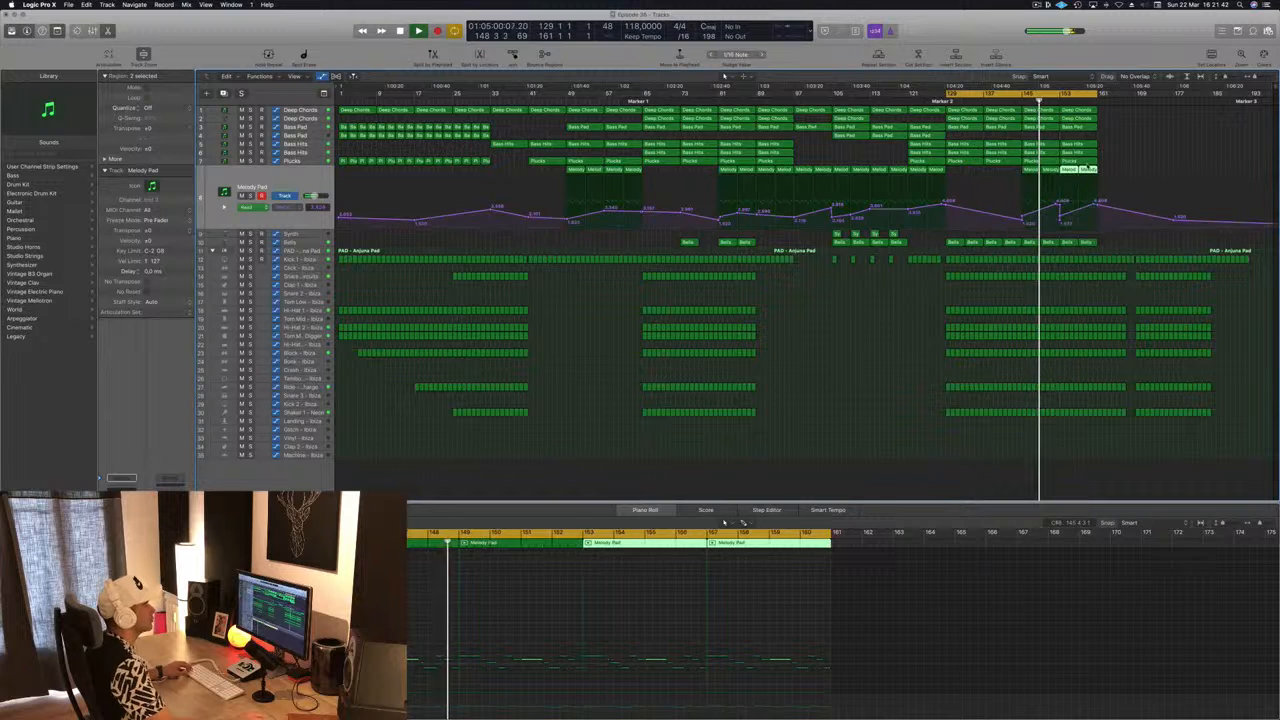
Step: Delete all drum regions from bar 161 onward and stop playback
drag(1232, 272, 1190, 362)
drag(1264, 254, 1103, 432)
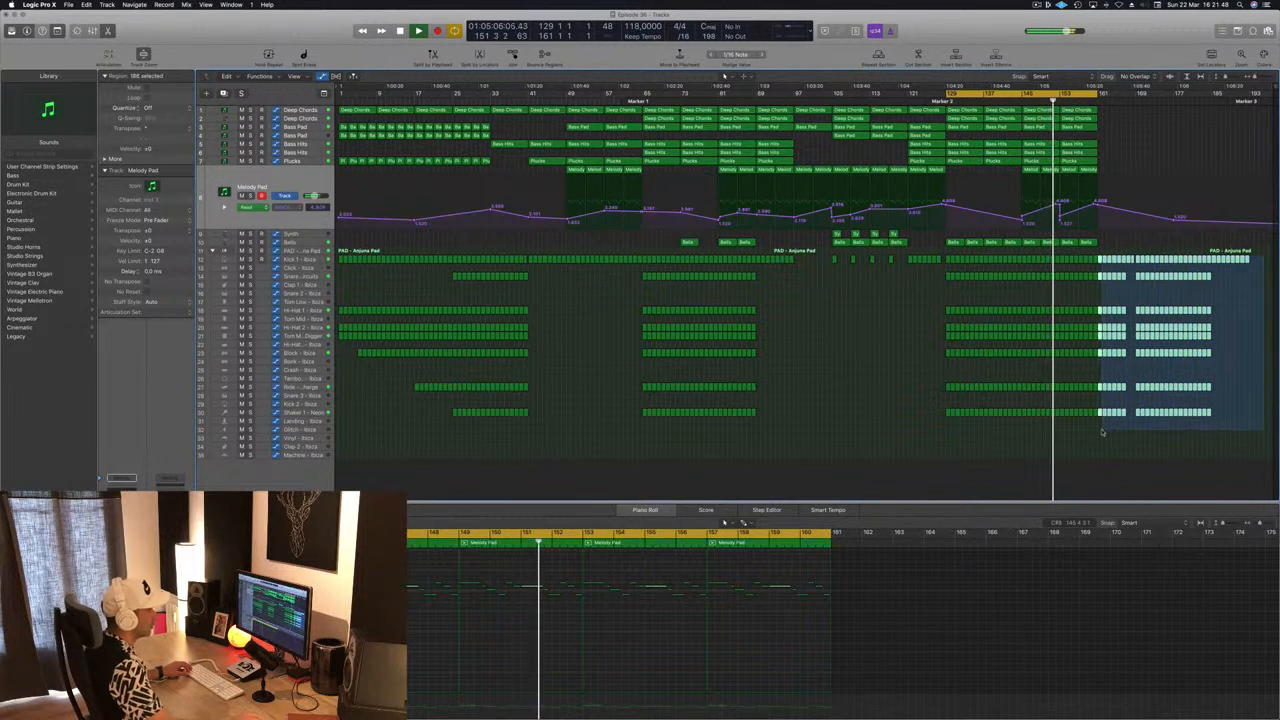
key(Delete)
key(space)
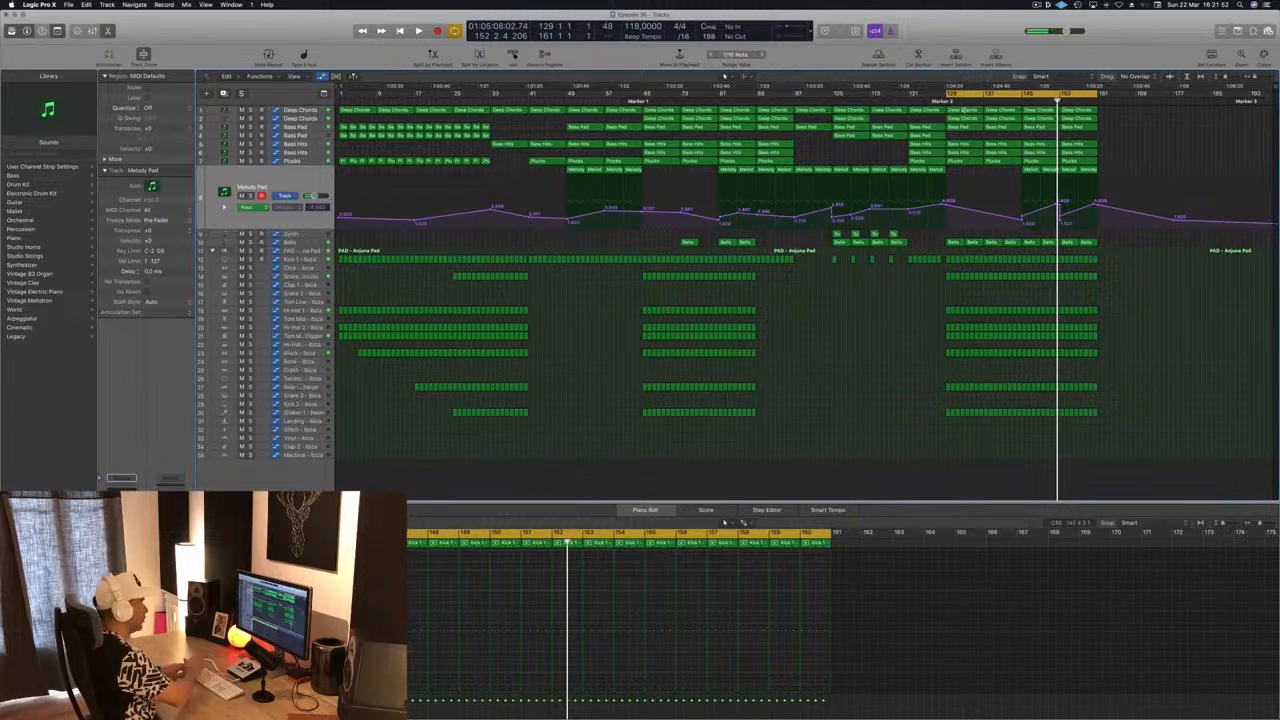
Step: Repeat all regions of bars 129 to 161 once from bar 161 and extend the cycle range over the copy
key(super+r)
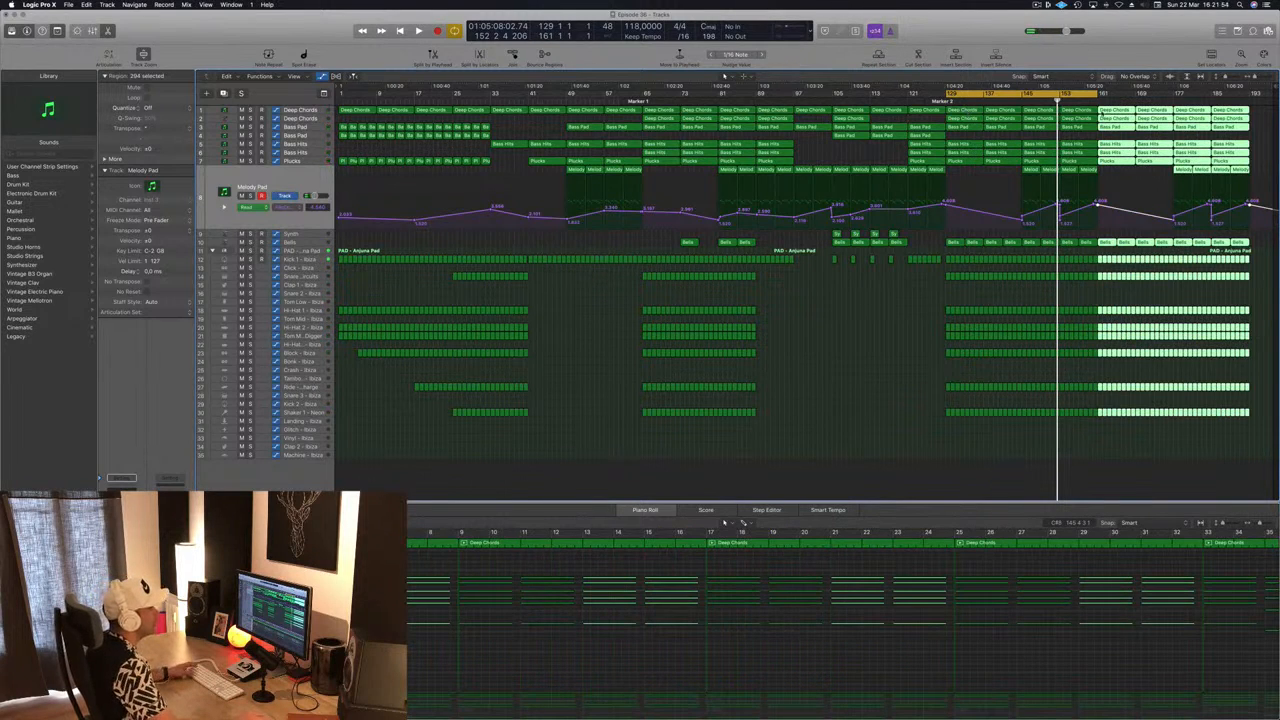
key(space)
drag(1098, 95, 1253, 107)
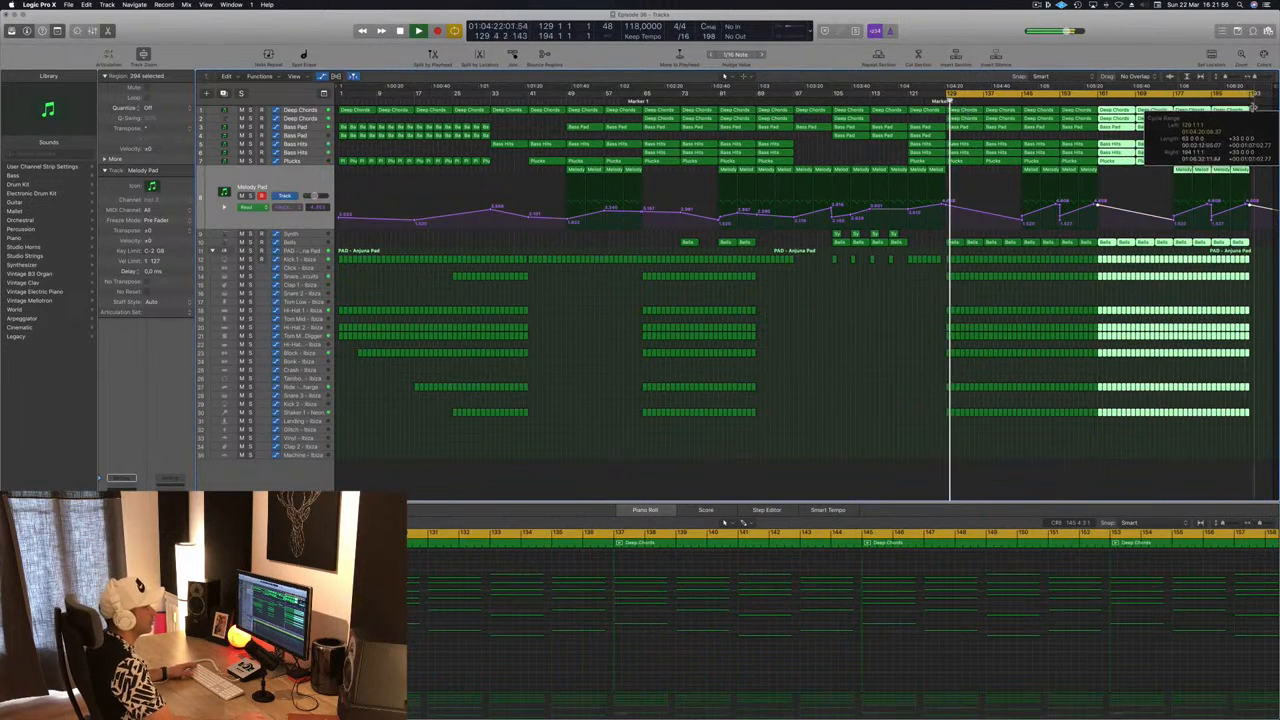
click(848, 384)
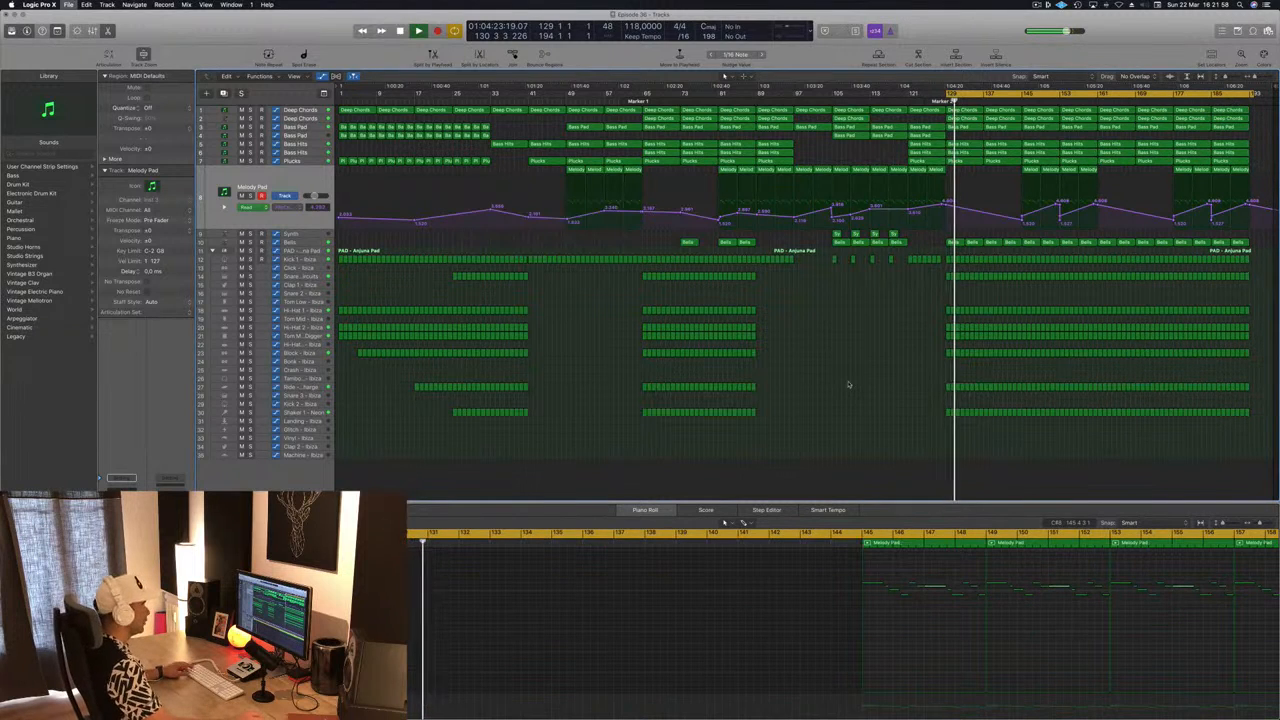
key(super+Left)
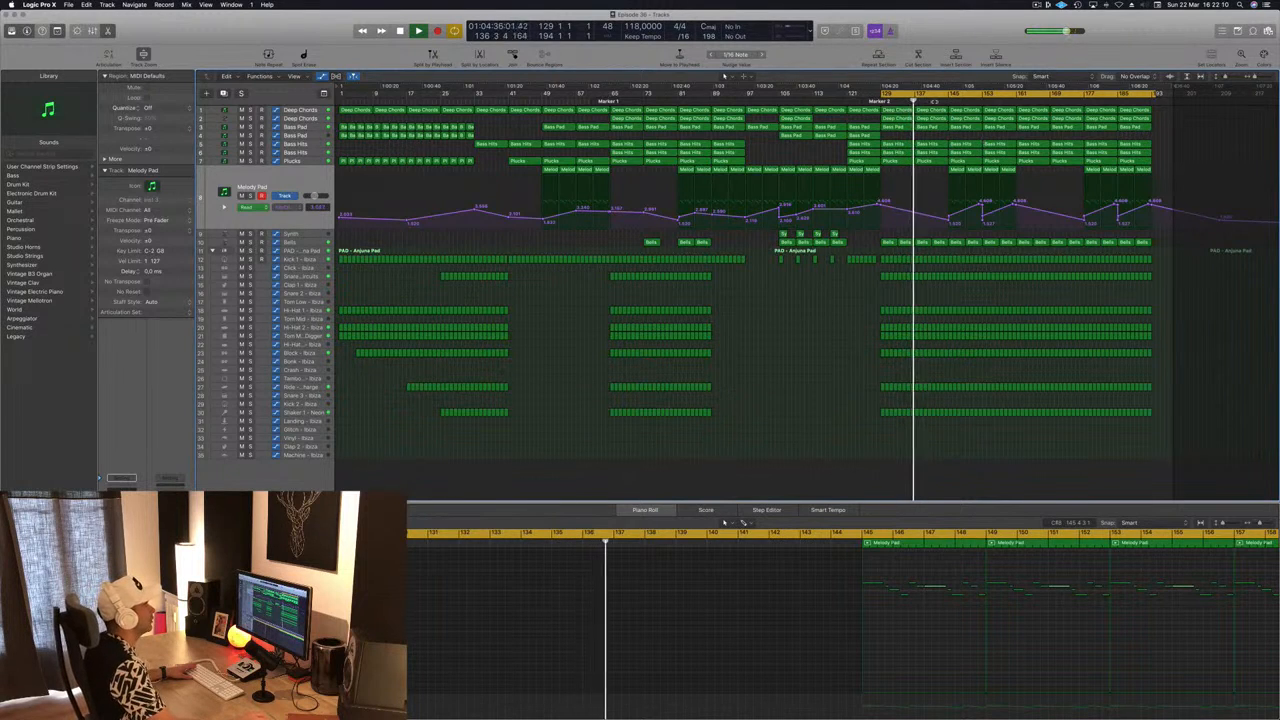
Step: Delete the second Bass Hits track's regions from bar 145 onward and the Melody Pad regions from bar 177 onward
click(962, 153)
key(Delete)
drag(975, 152, 1140, 155)
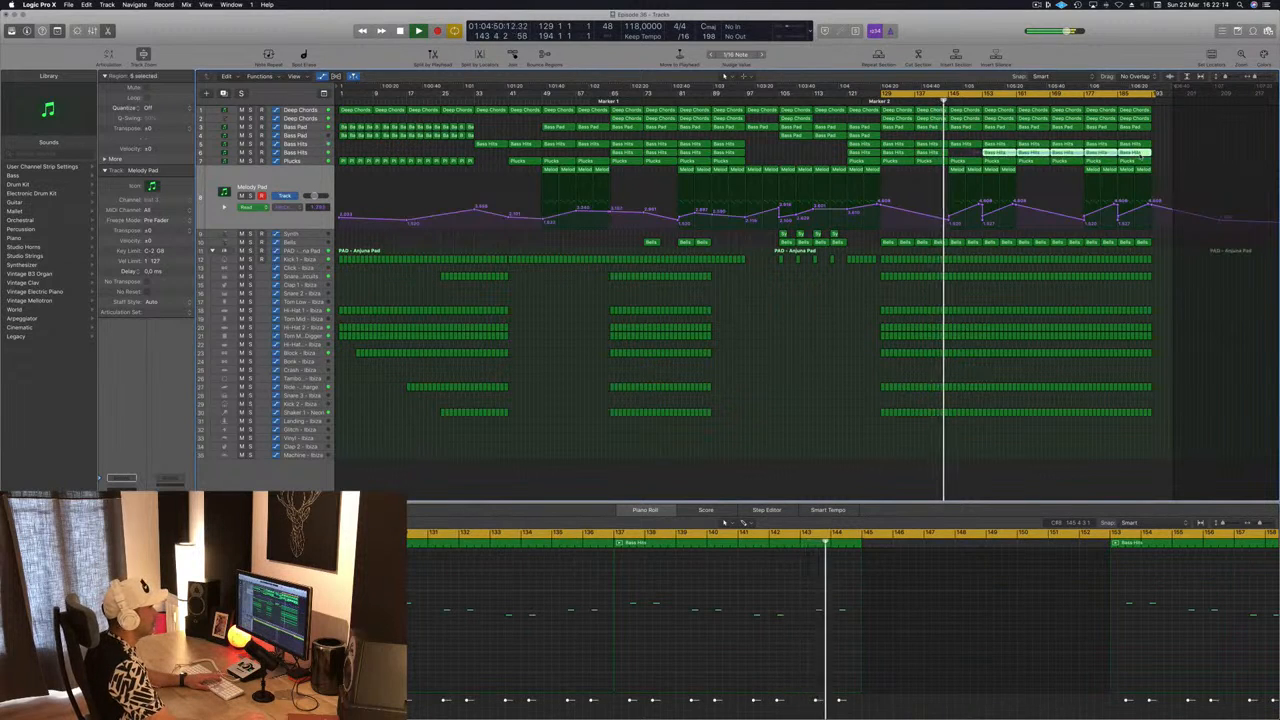
key(Delete)
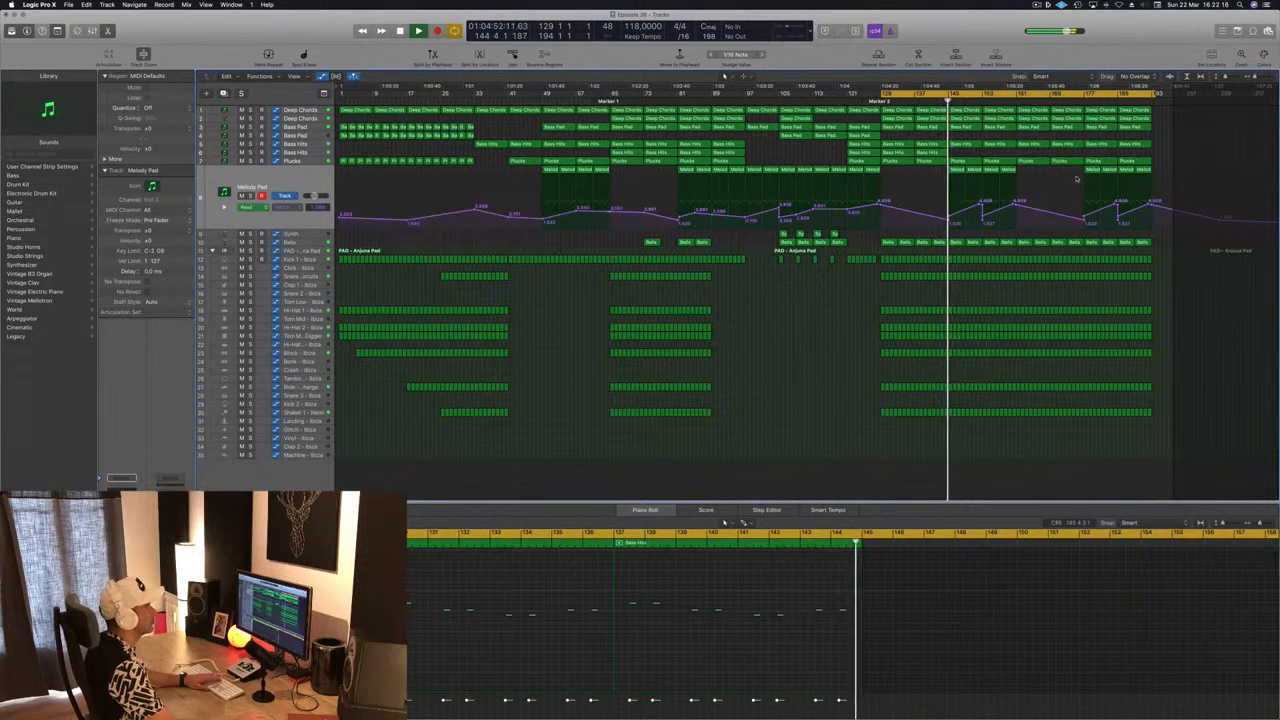
drag(1071, 174, 1214, 177)
key(Delete)
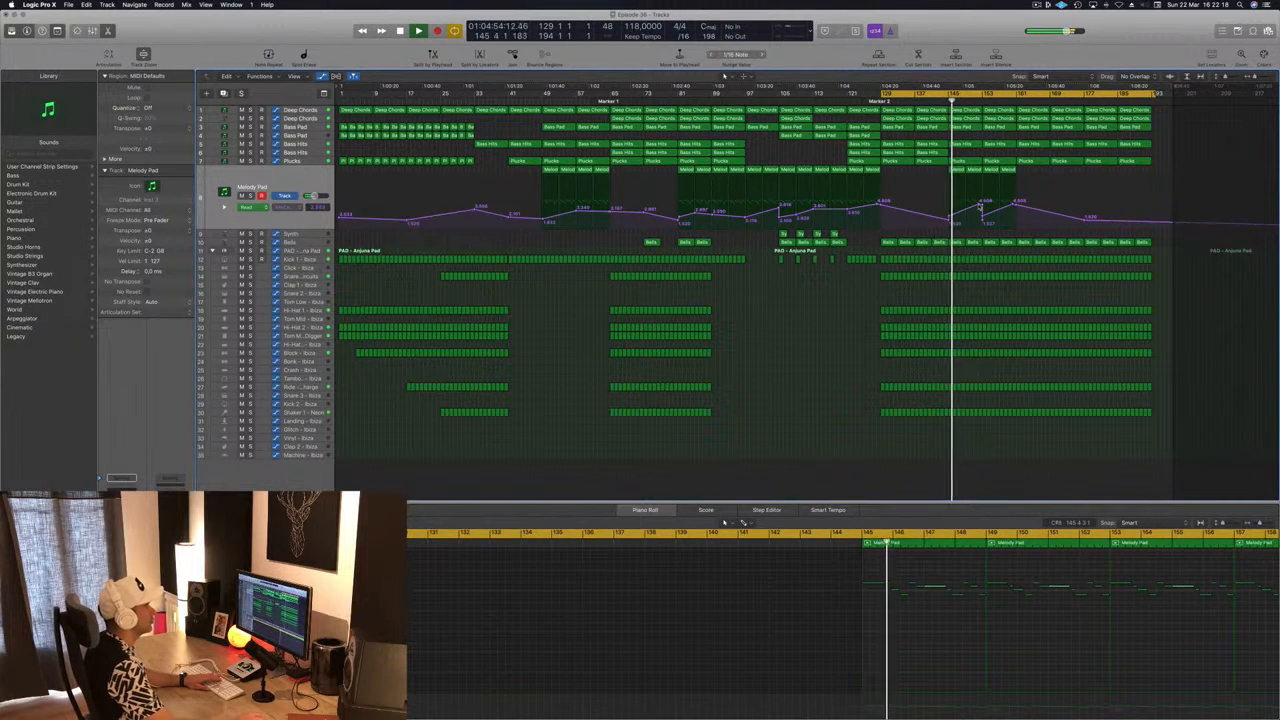
Step: Delete the second Deep Chords track's regions from bar 145 onward
click(965, 118)
key(Delete)
click(1000, 119)
key(Delete)
click(1075, 119)
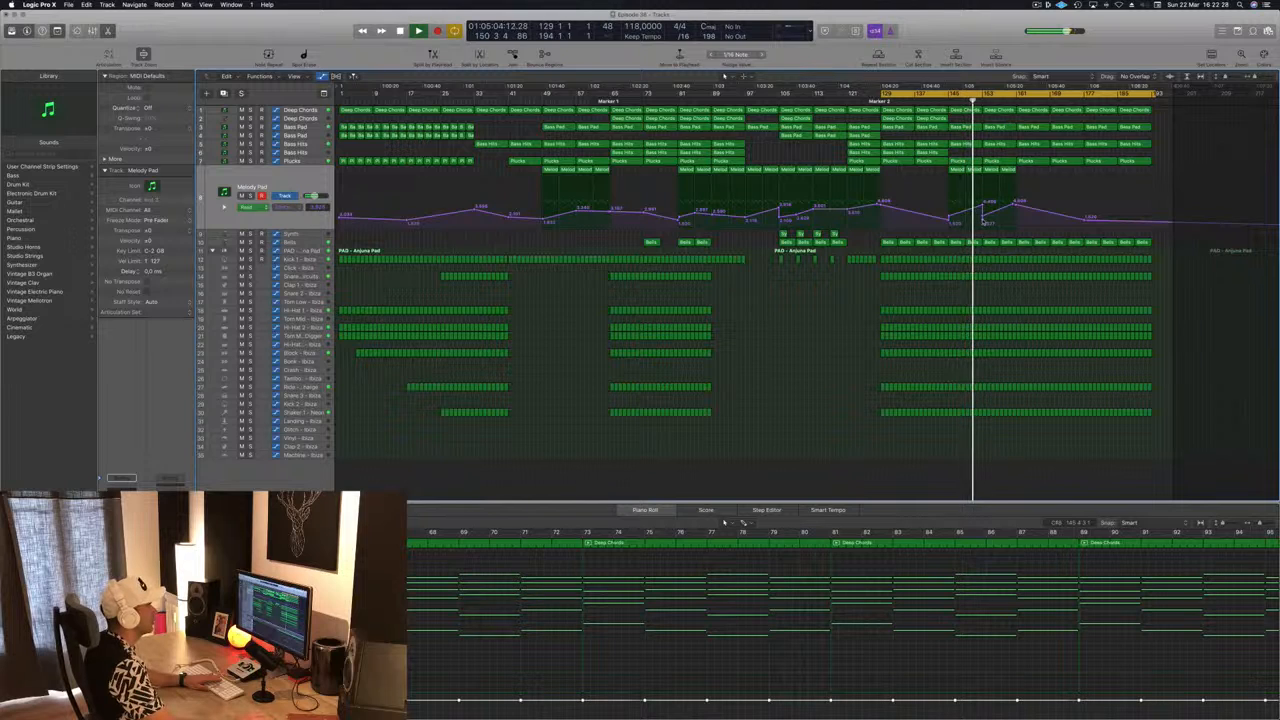
Step: Smooth the jump in the Melody Pad automation at bar 153 and save the project
click(983, 216)
double_click(983, 220)
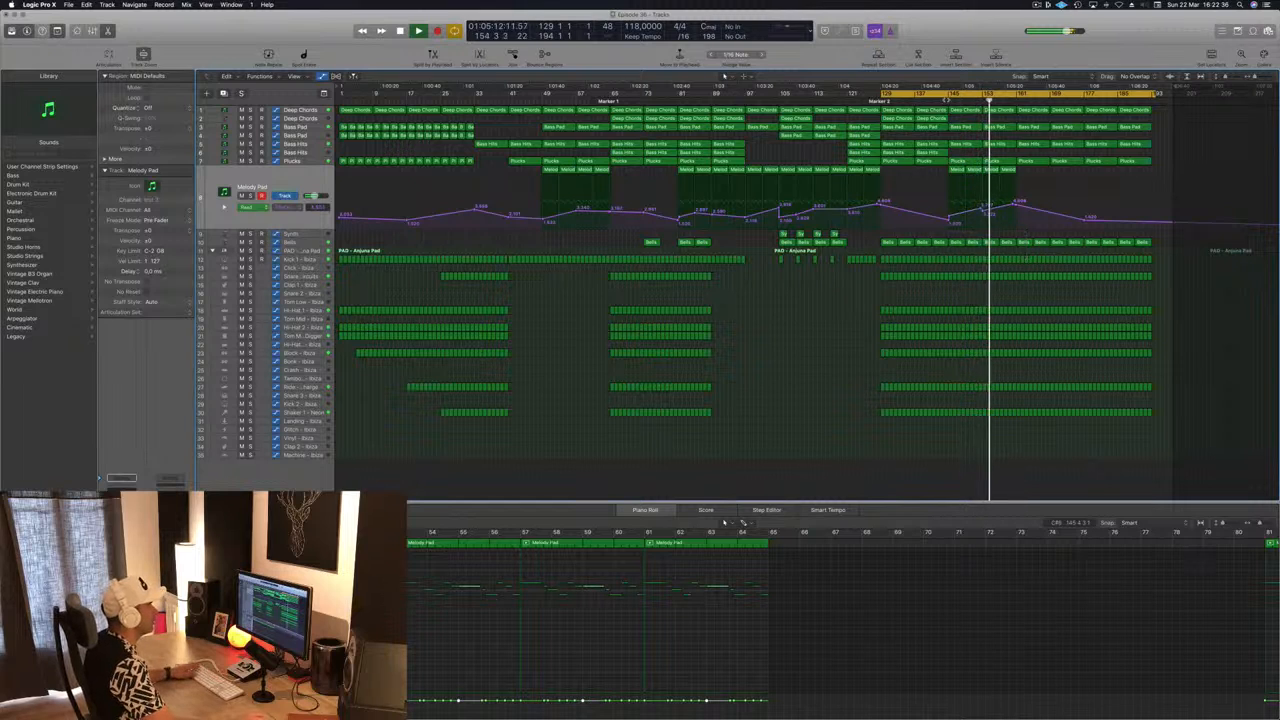
click(946, 100)
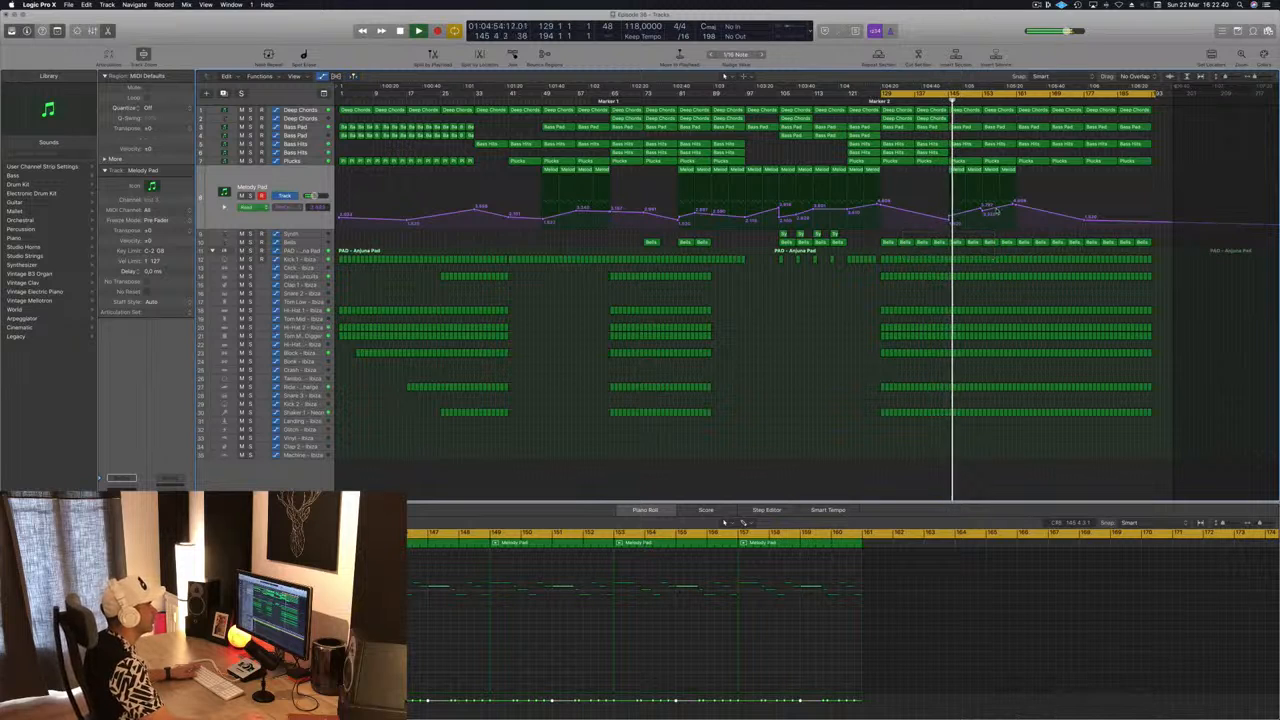
key(super+s)
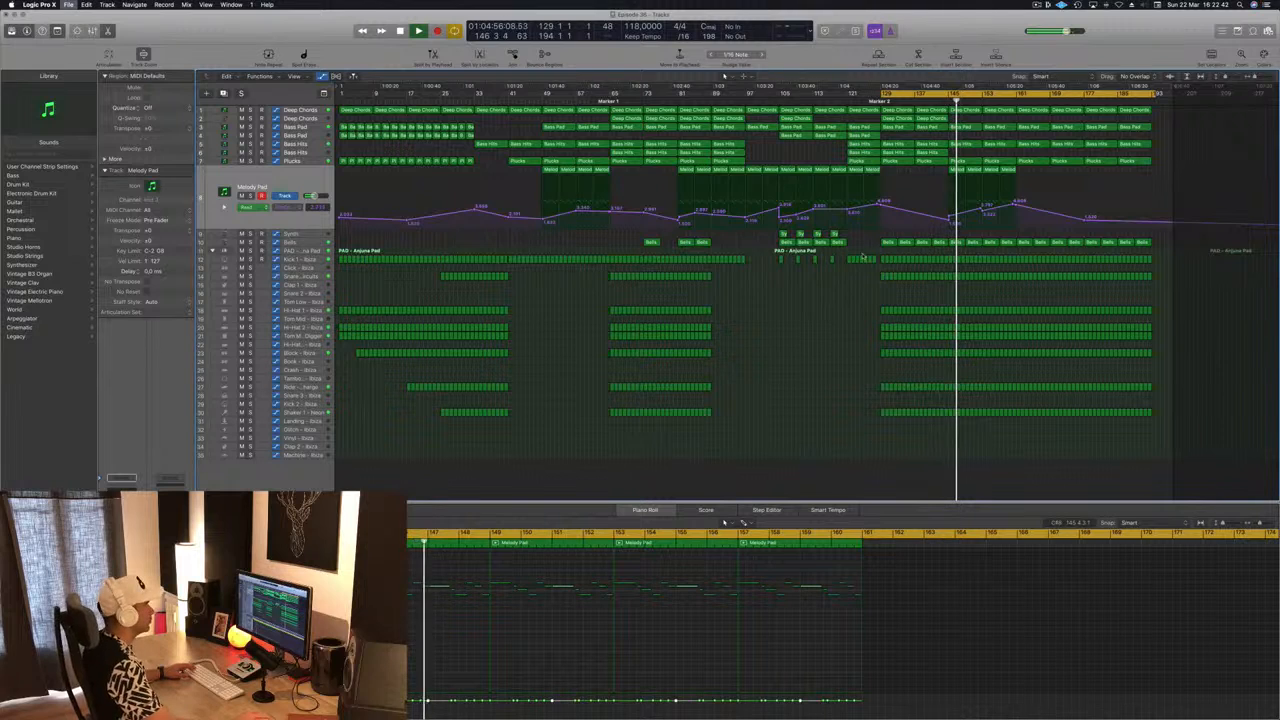
Step: Delete the Bells regions from bar 161 onward
click(958, 243)
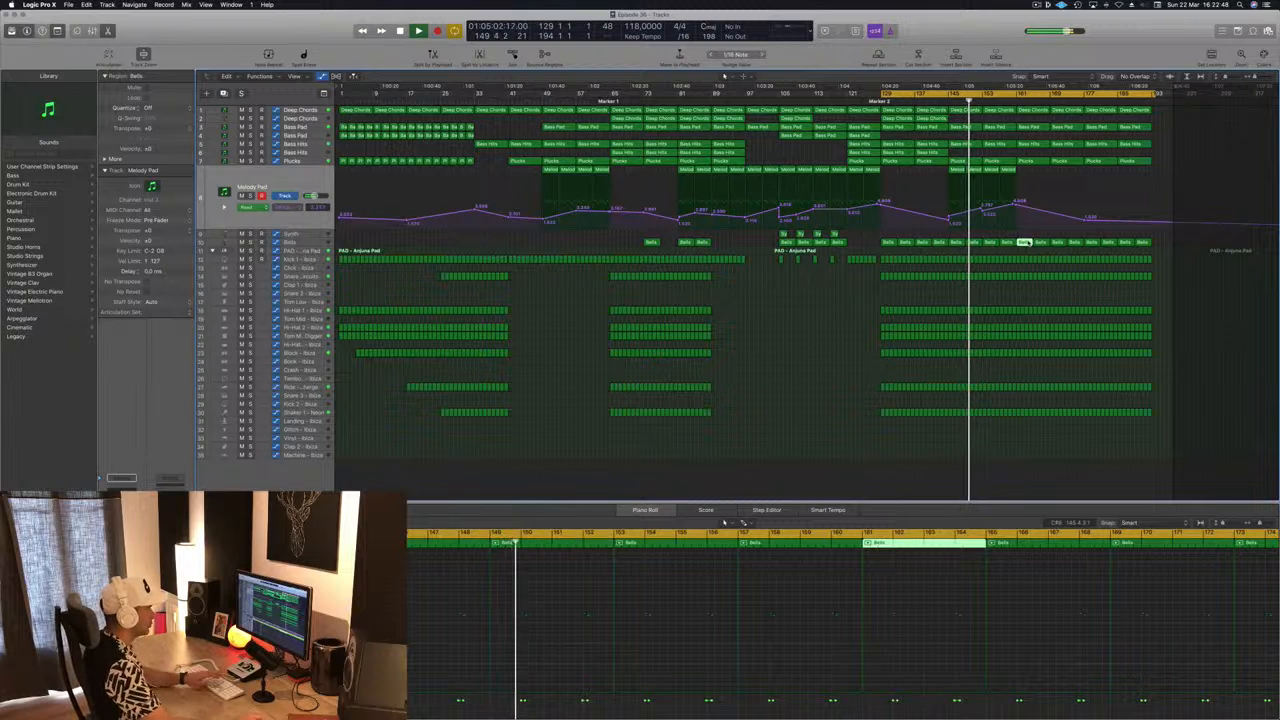
drag(1154, 244, 1027, 251)
key(Delete)
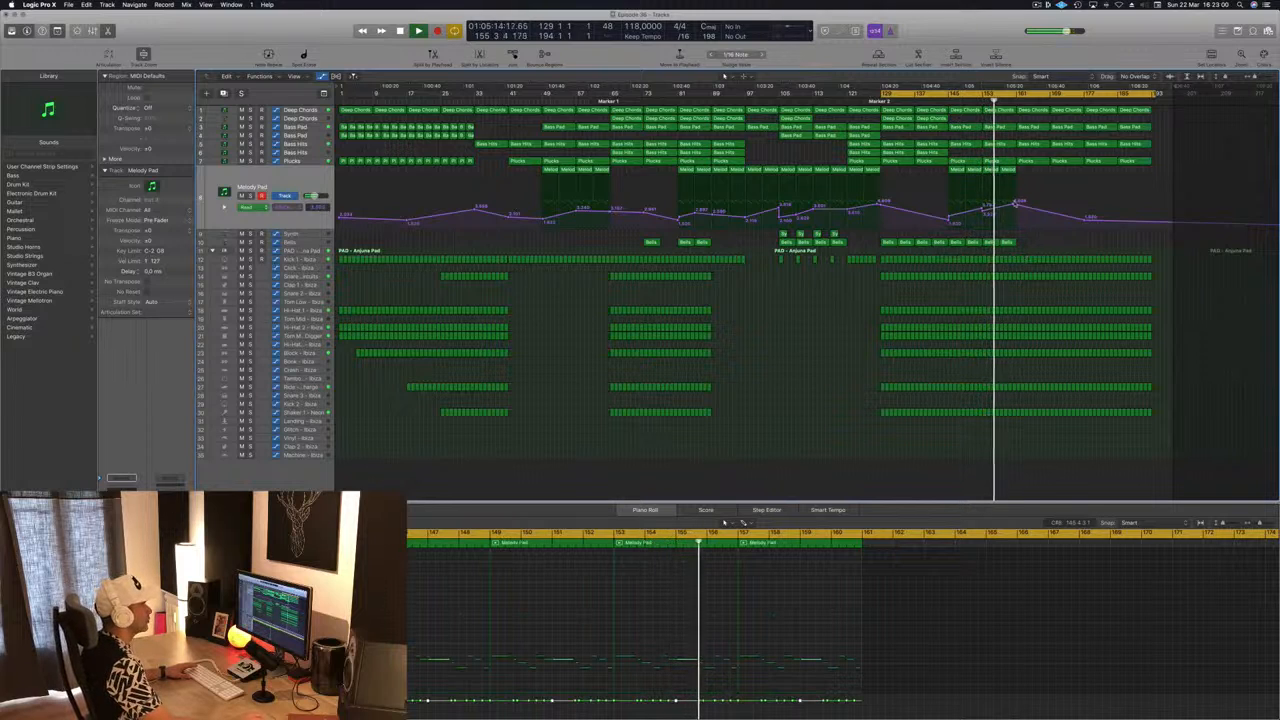
Step: Lower the Melody Pad automation peak near bar 161 and save the project
click(1013, 206)
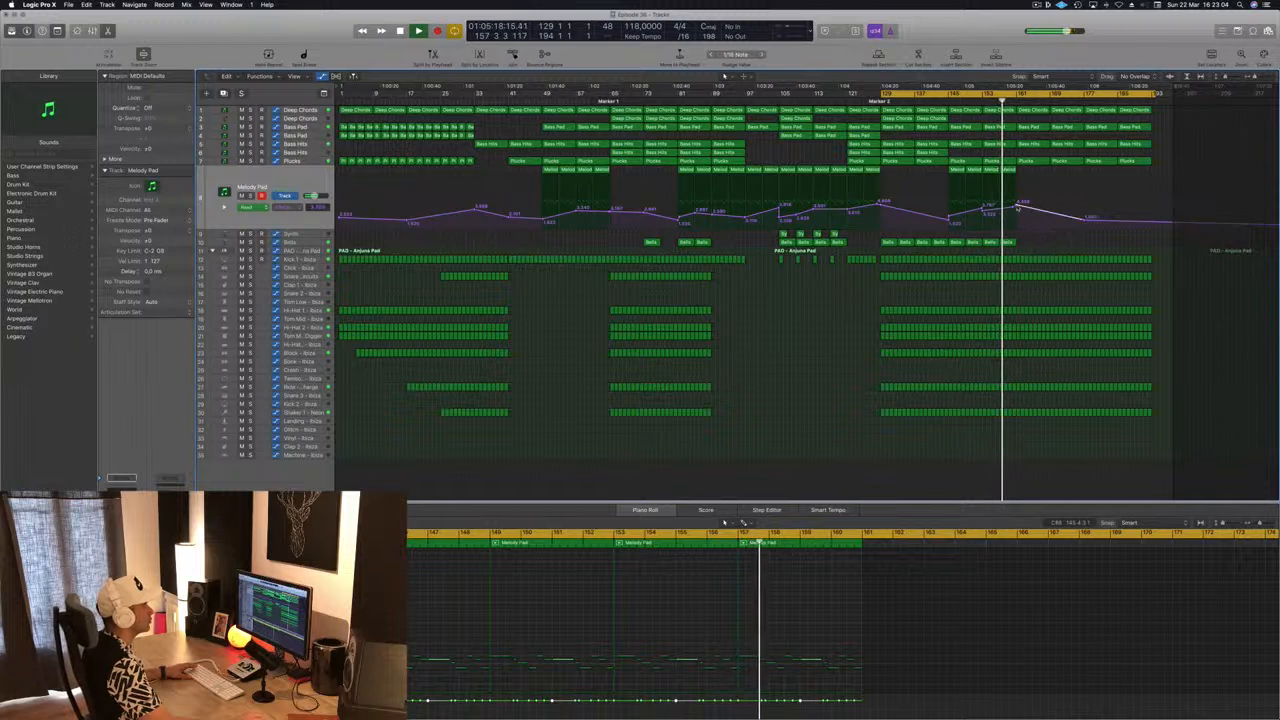
click(1019, 205)
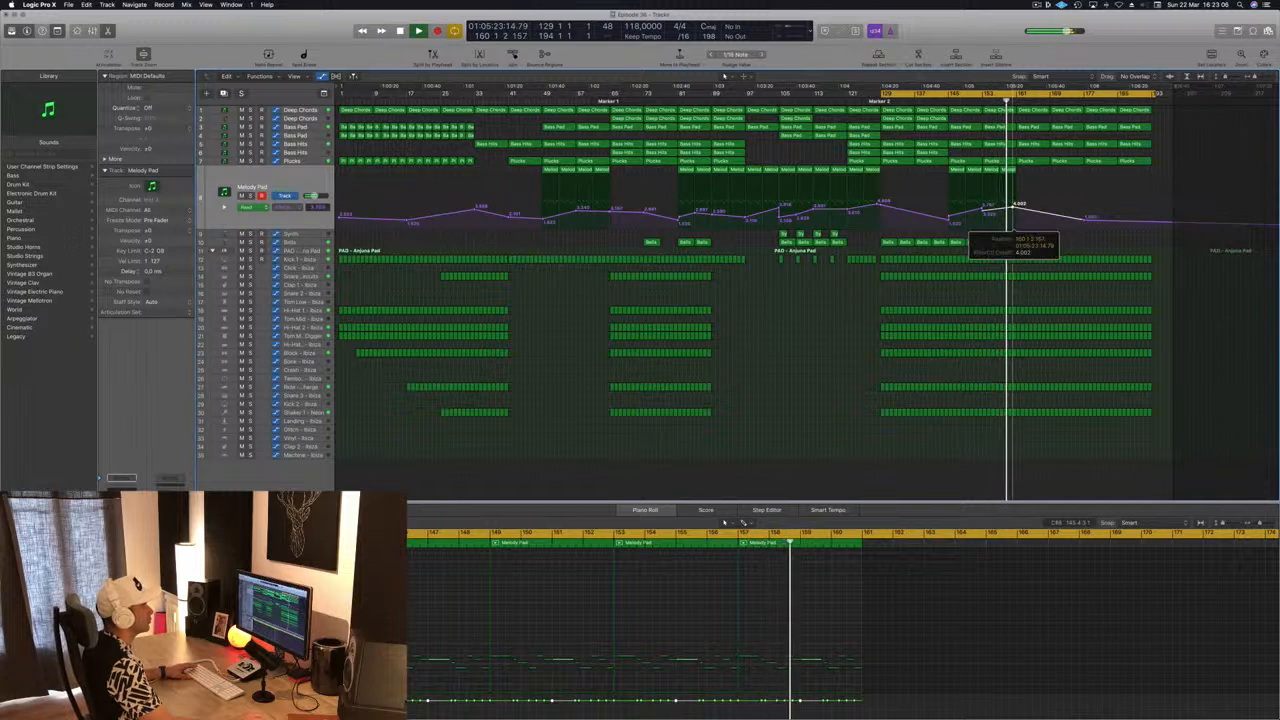
key(super+s)
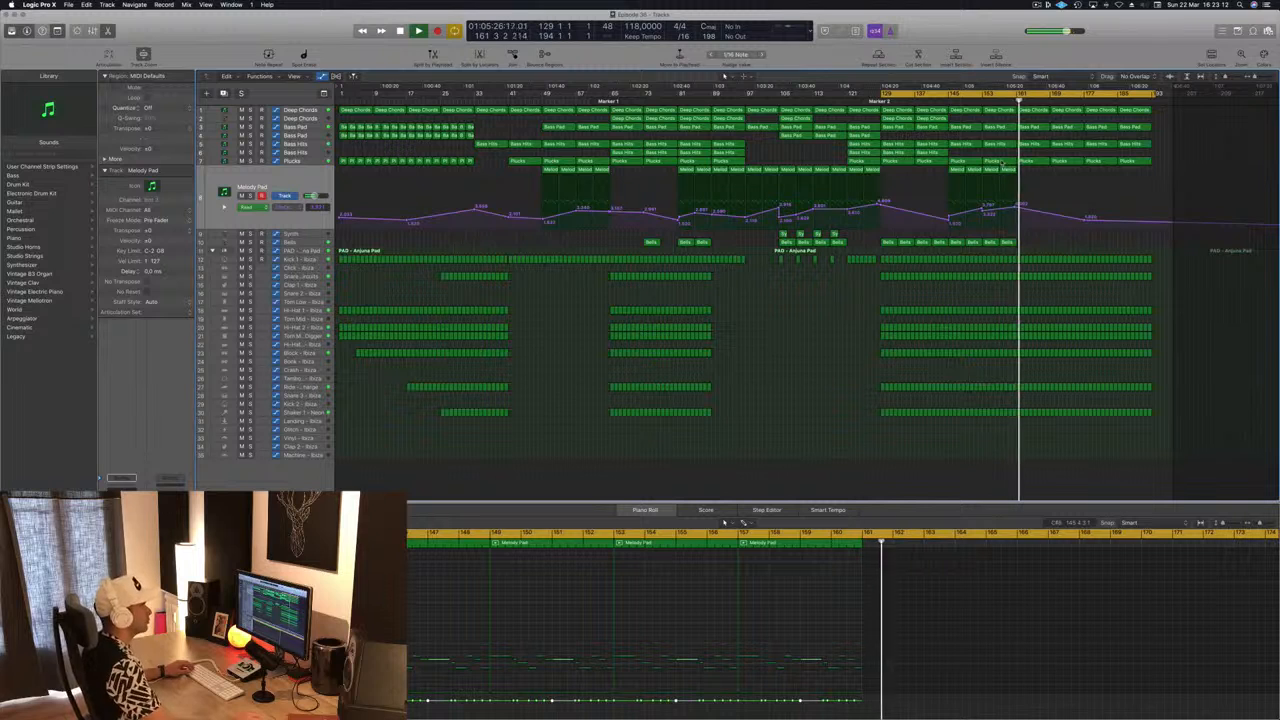
Step: Delete the Bass Pad, Bass Hits and Plucks regions from bar 177 onward
click(1100, 127)
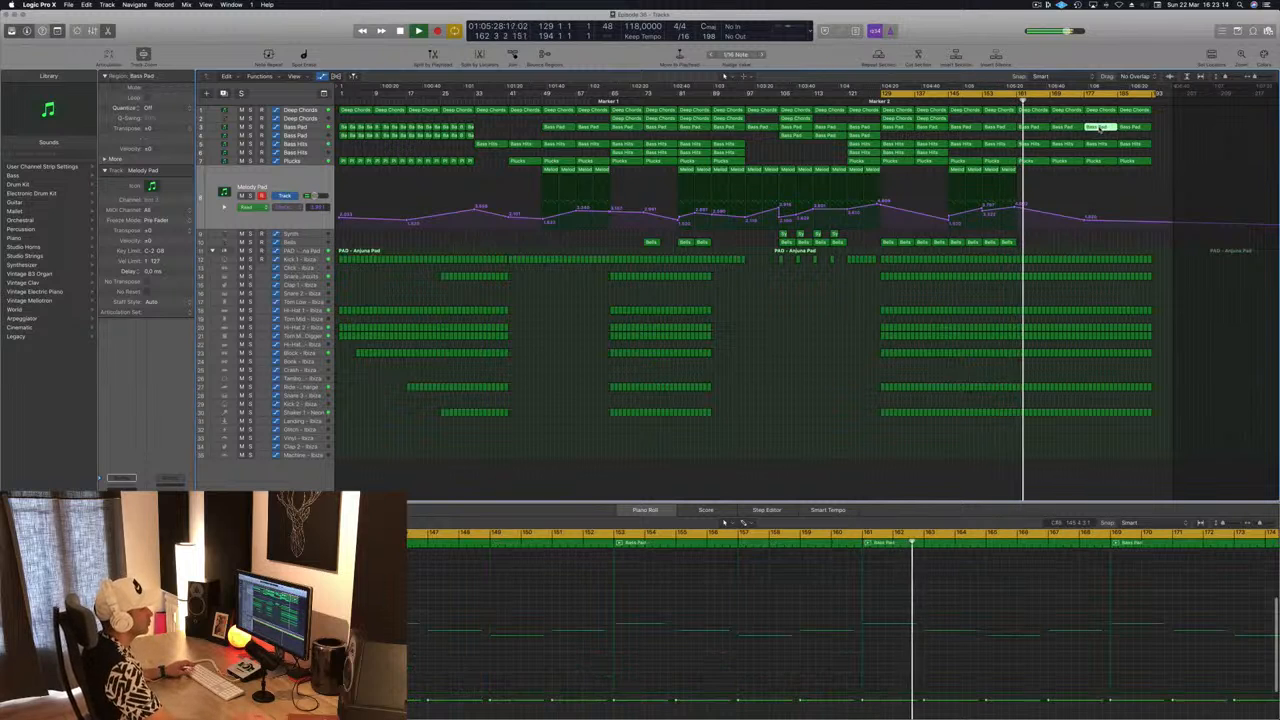
click(1126, 128)
key(Delete)
drag(1097, 131, 1150, 165)
key(Delete)
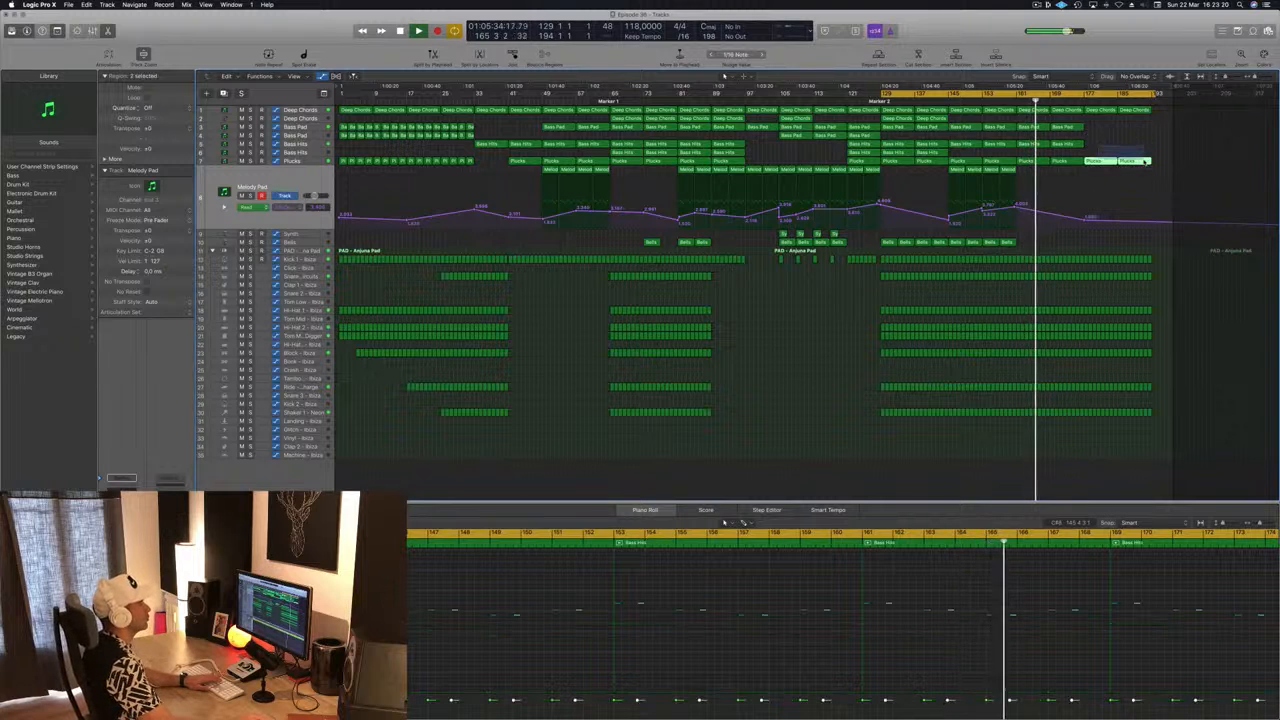
key(Delete)
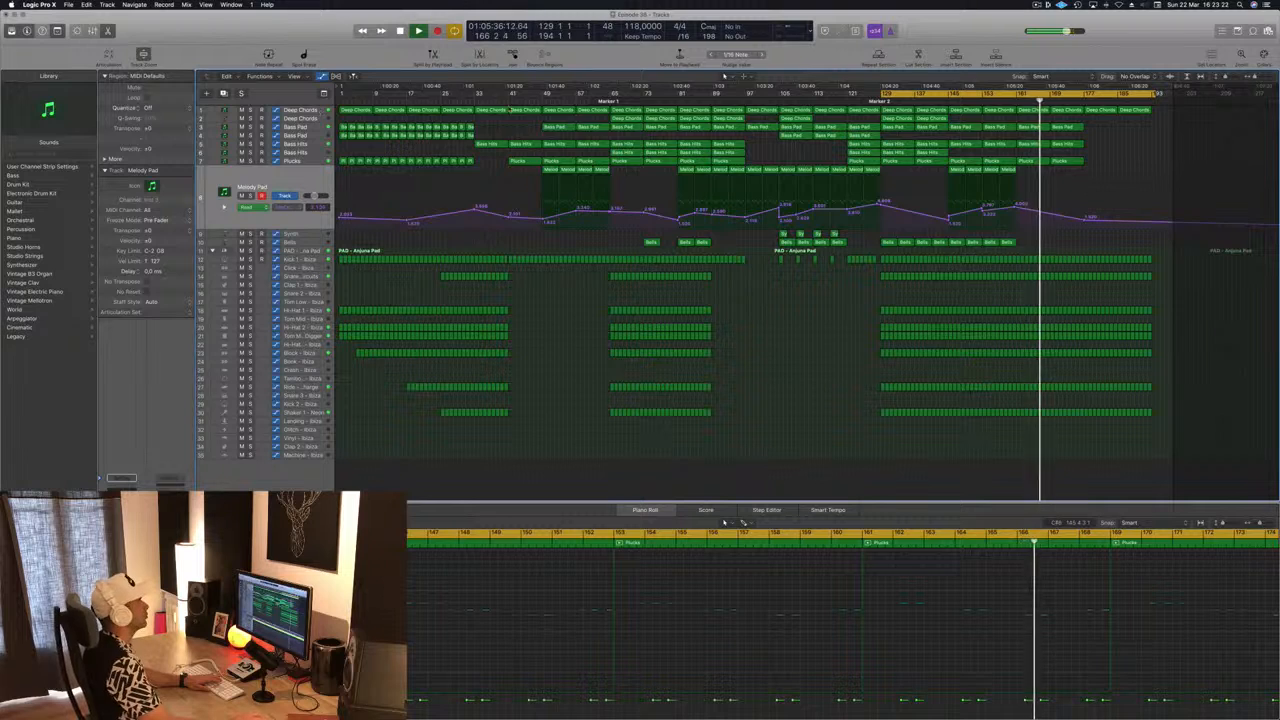
Step: Delete the first Deep Chords track's regions from bar 177 onward and save the project
click(322, 117)
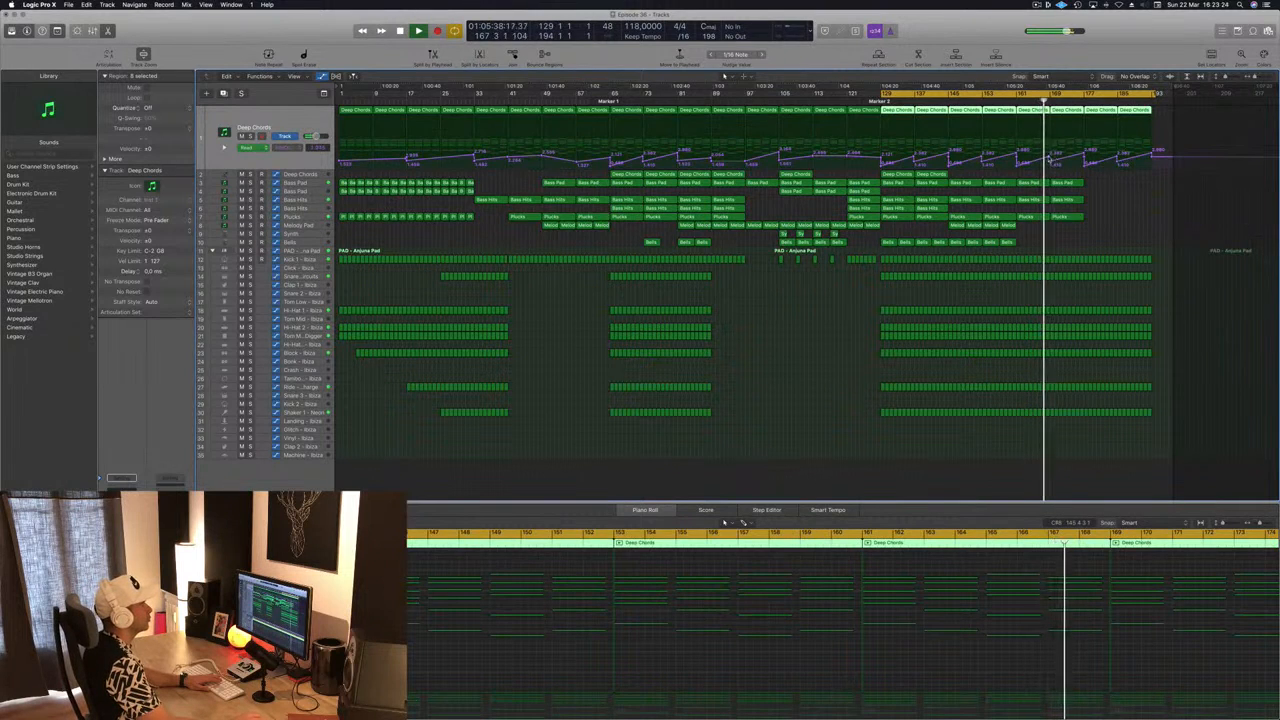
click(1049, 159)
shift+click(1102, 113)
key(Delete)
key(super+s)
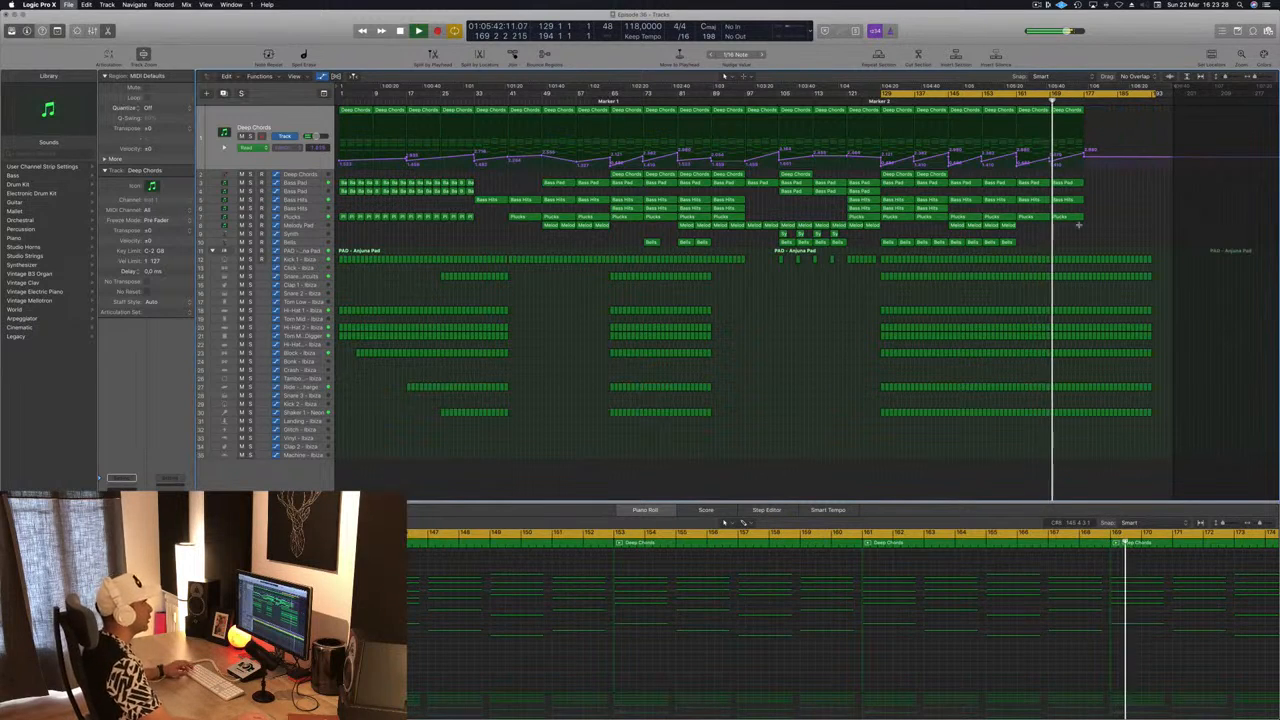
Step: Extend the start of the cycle range back to bar 1 and play the arrangement from the beginning
key(space)
key(space)
drag(882, 94, 341, 100)
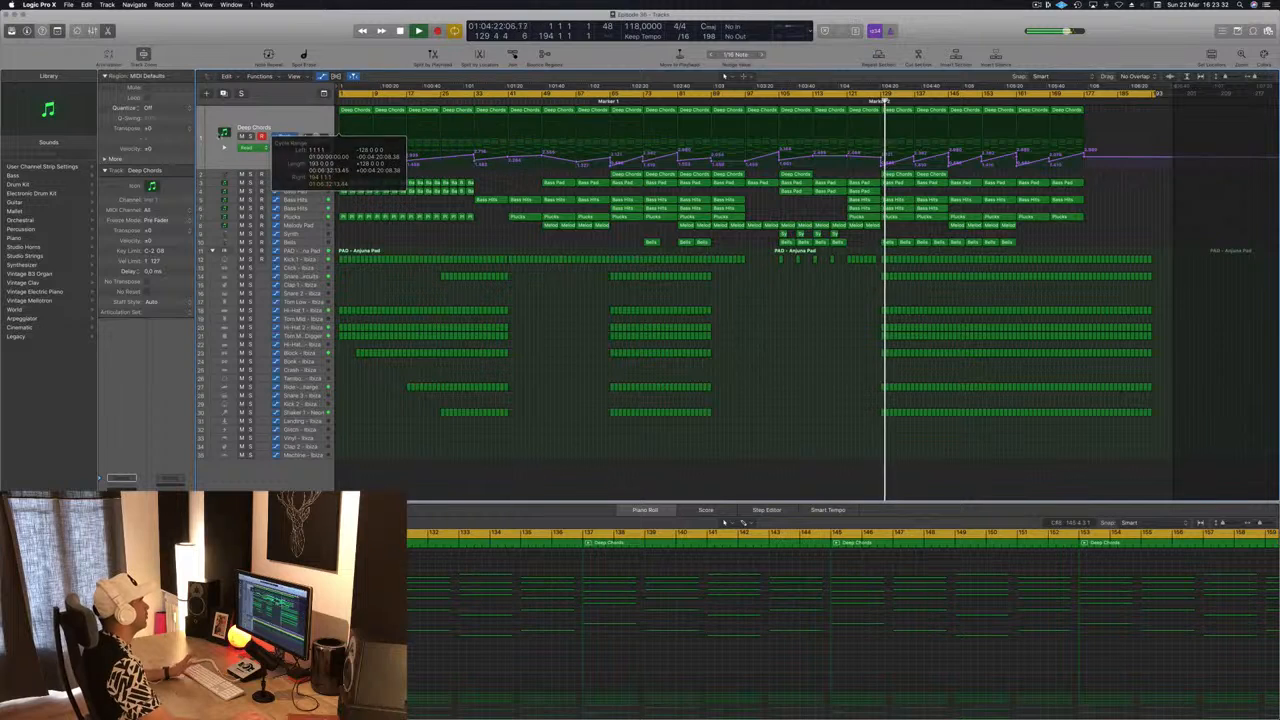
key(space)
key(space)
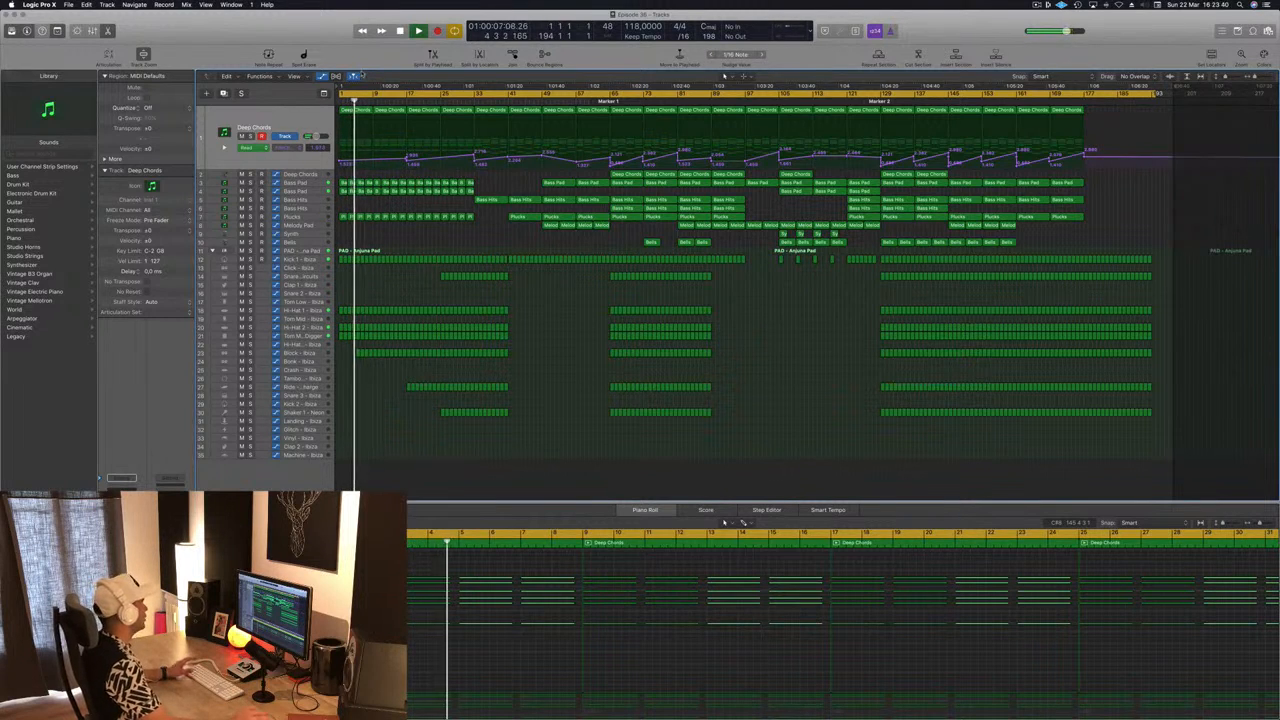
Step: Play the arrangement from around bars 32 and 48 while checking the Bass Hits, Bass Pad and Plucks tracks
click(469, 100)
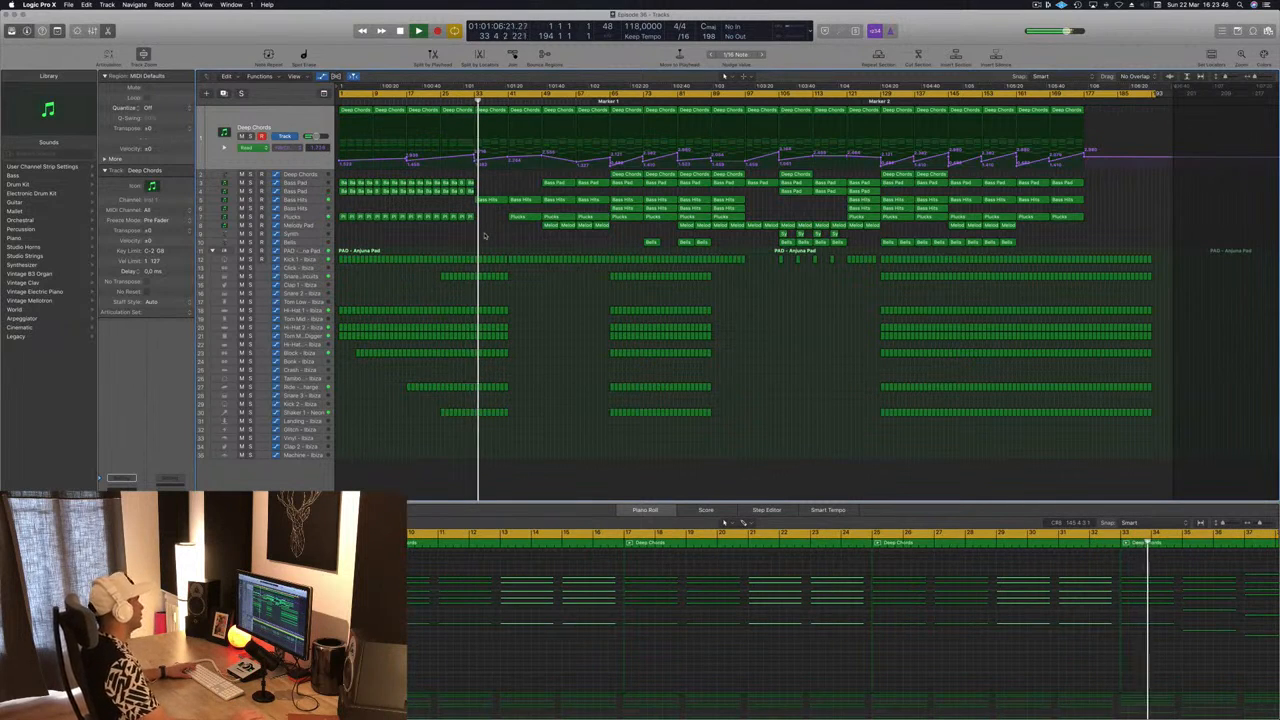
click(289, 197)
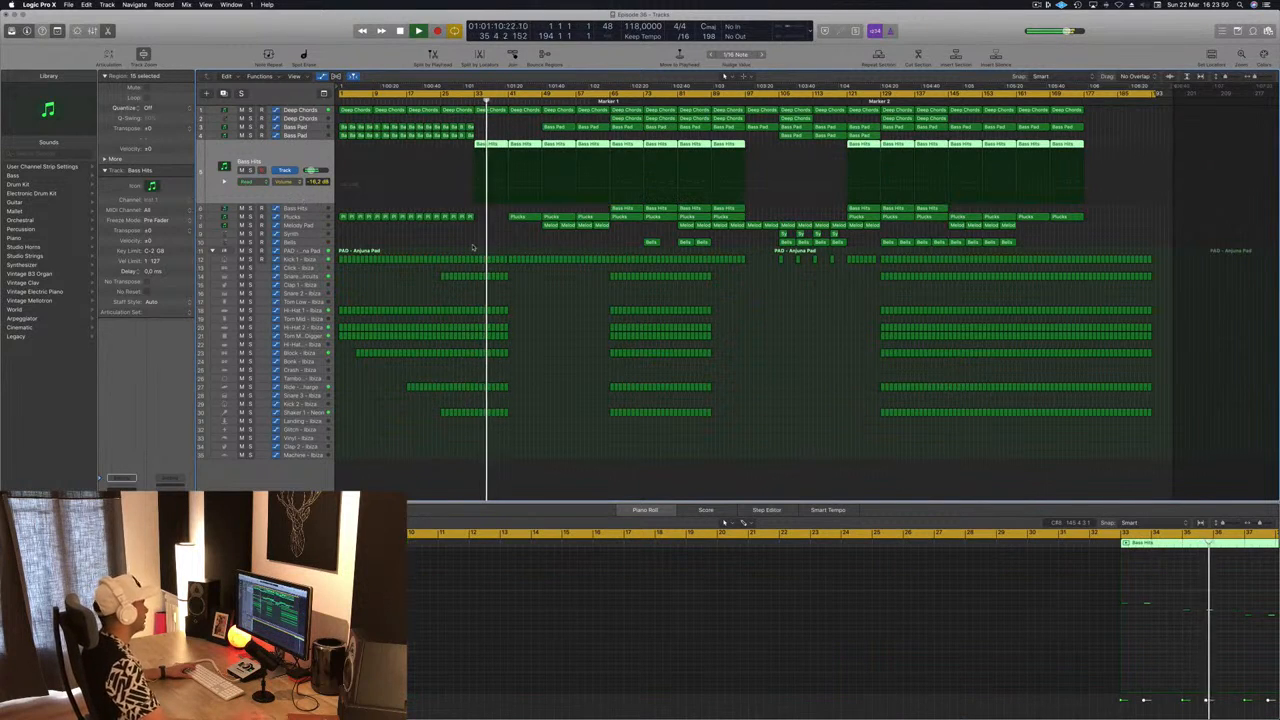
click(550, 242)
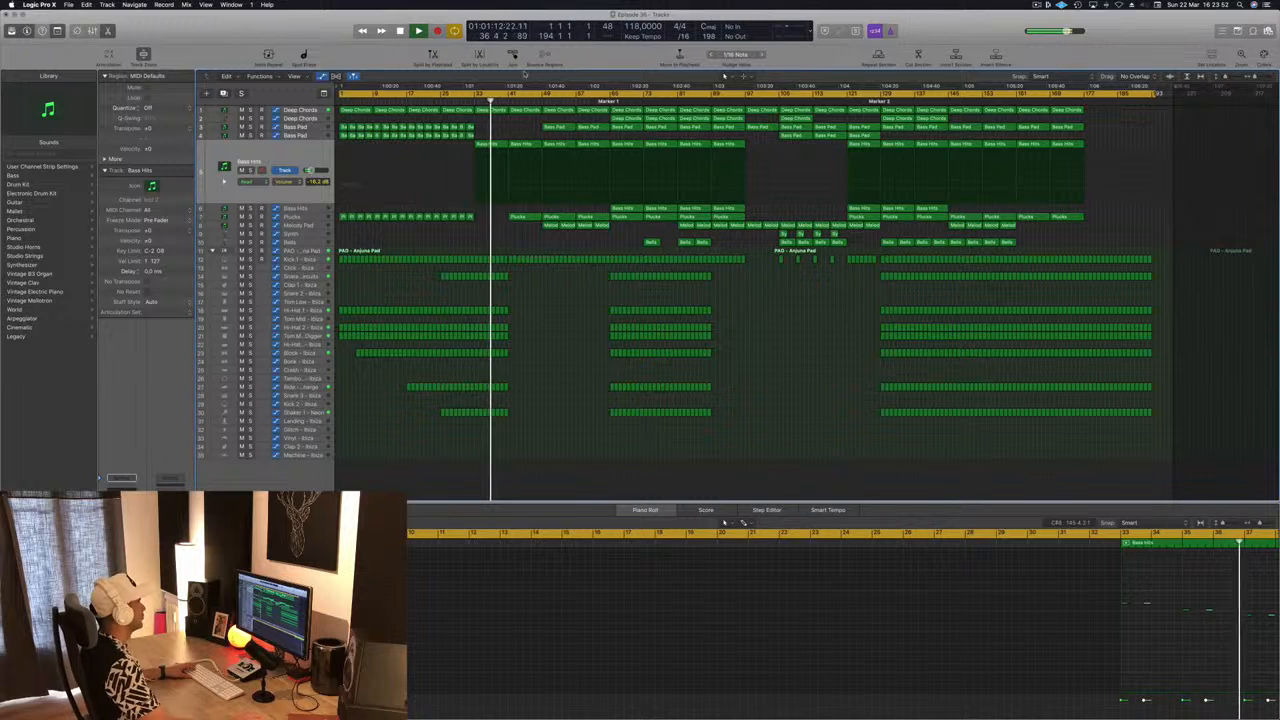
click(538, 100)
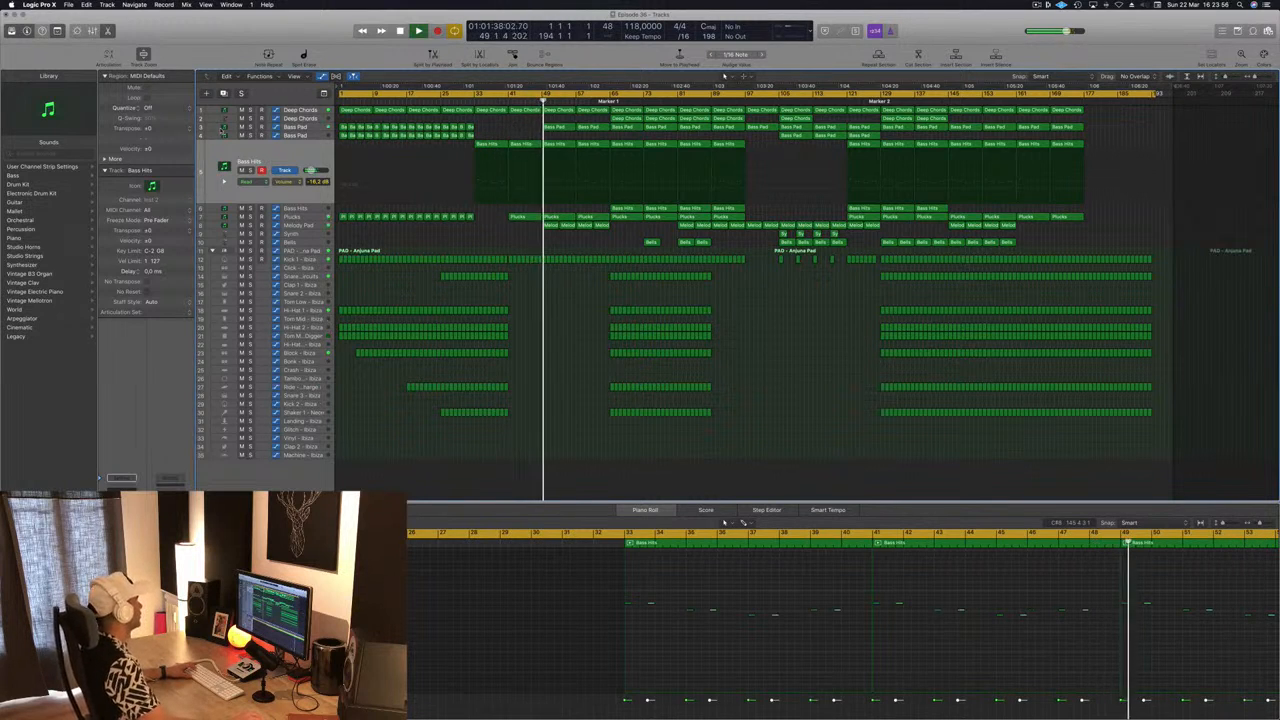
click(250, 128)
click(250, 128)
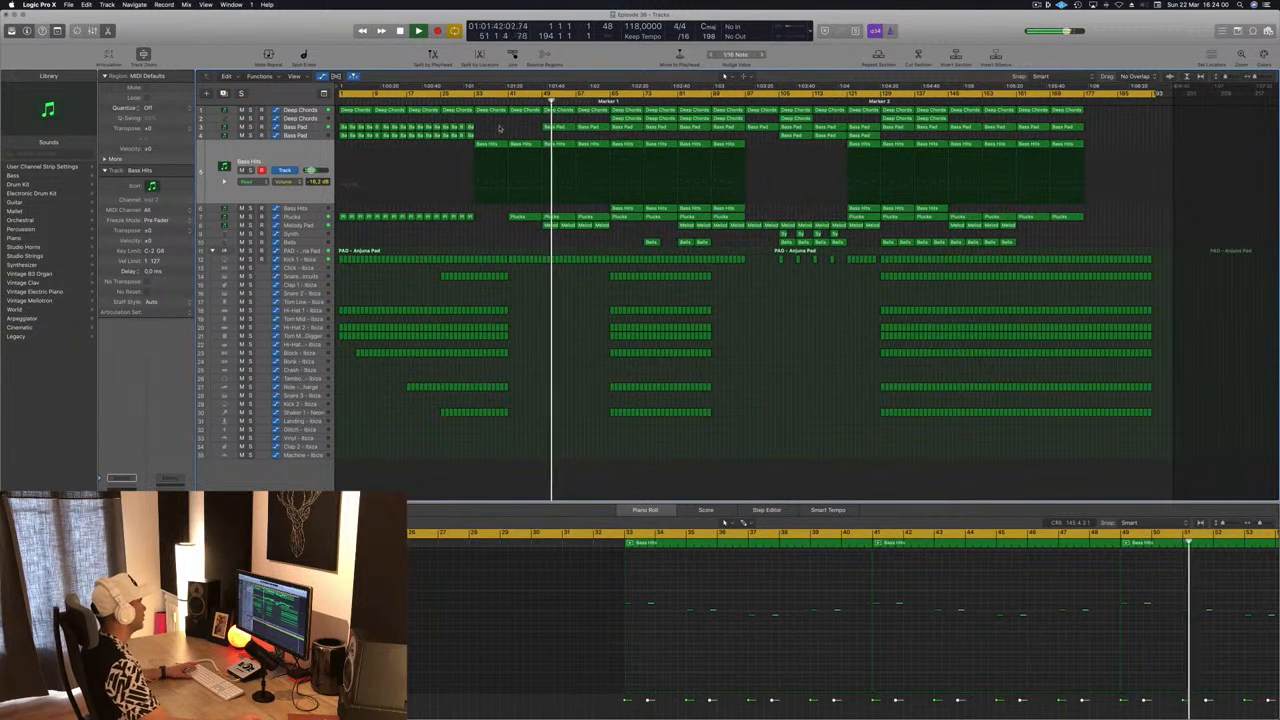
click(316, 215)
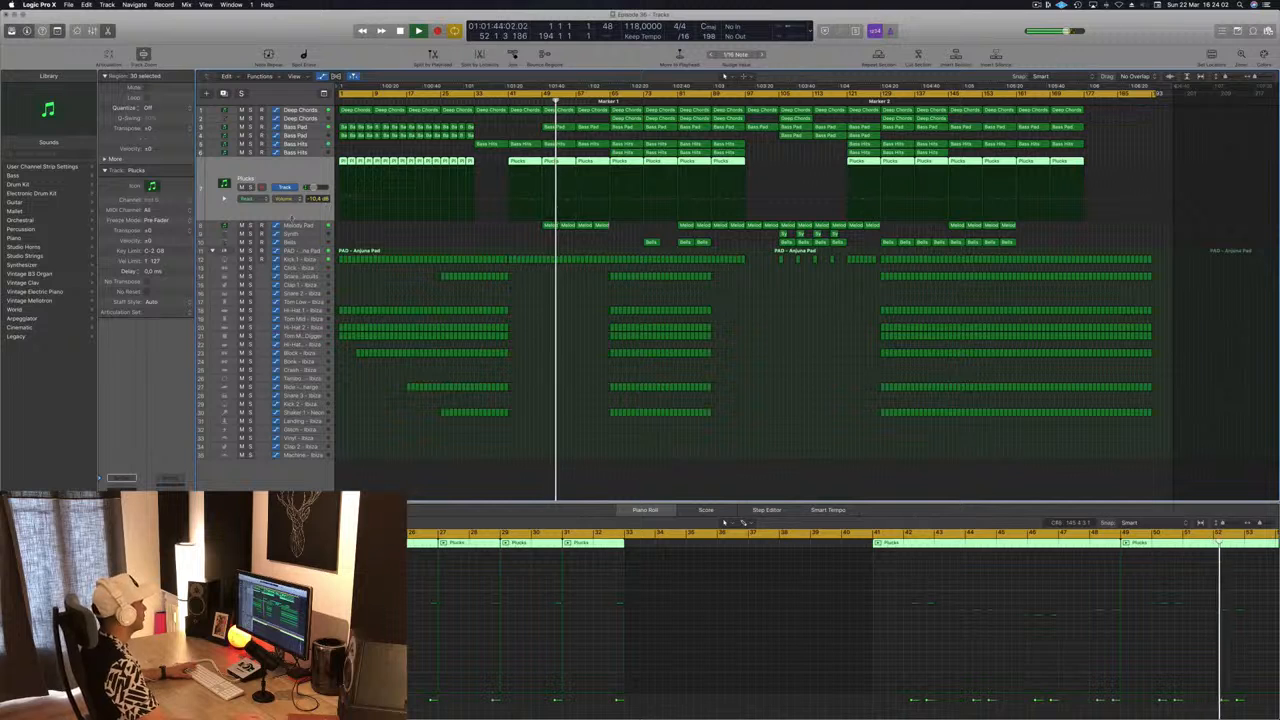
Step: Solo the Melody Pad track briefly and inspect its automation during playback
click(250, 226)
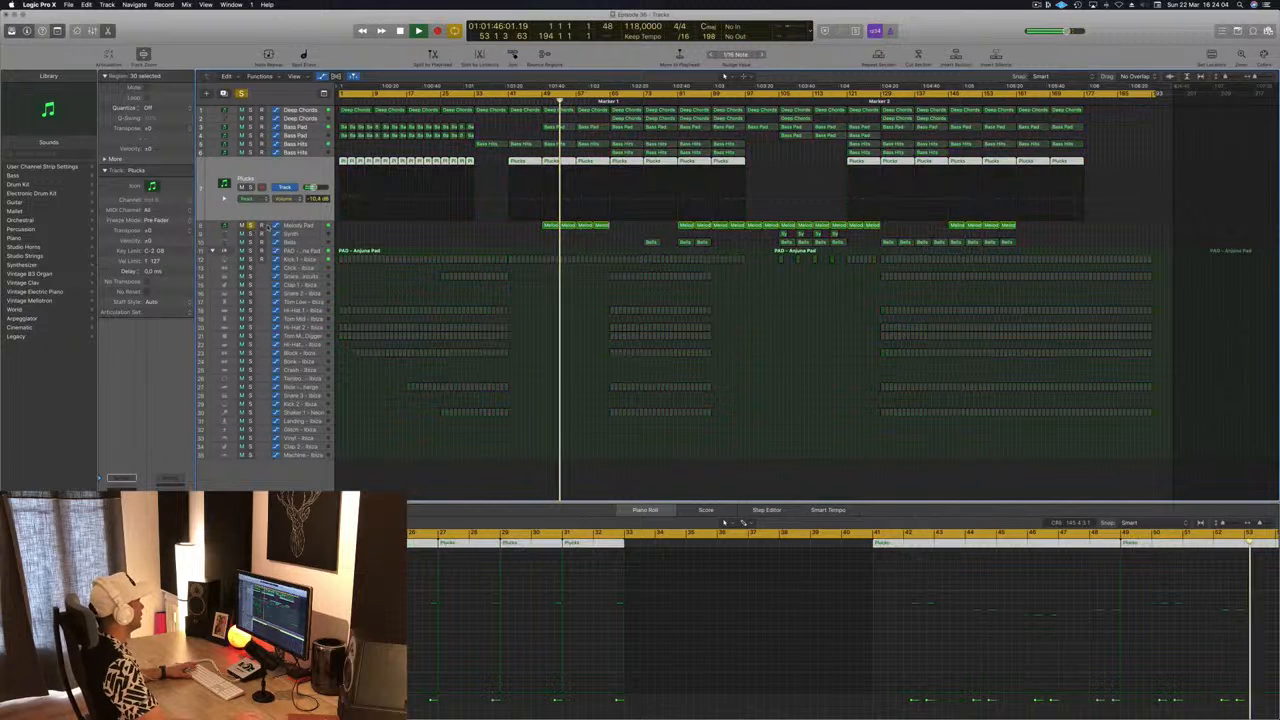
click(251, 226)
click(316, 227)
click(521, 236)
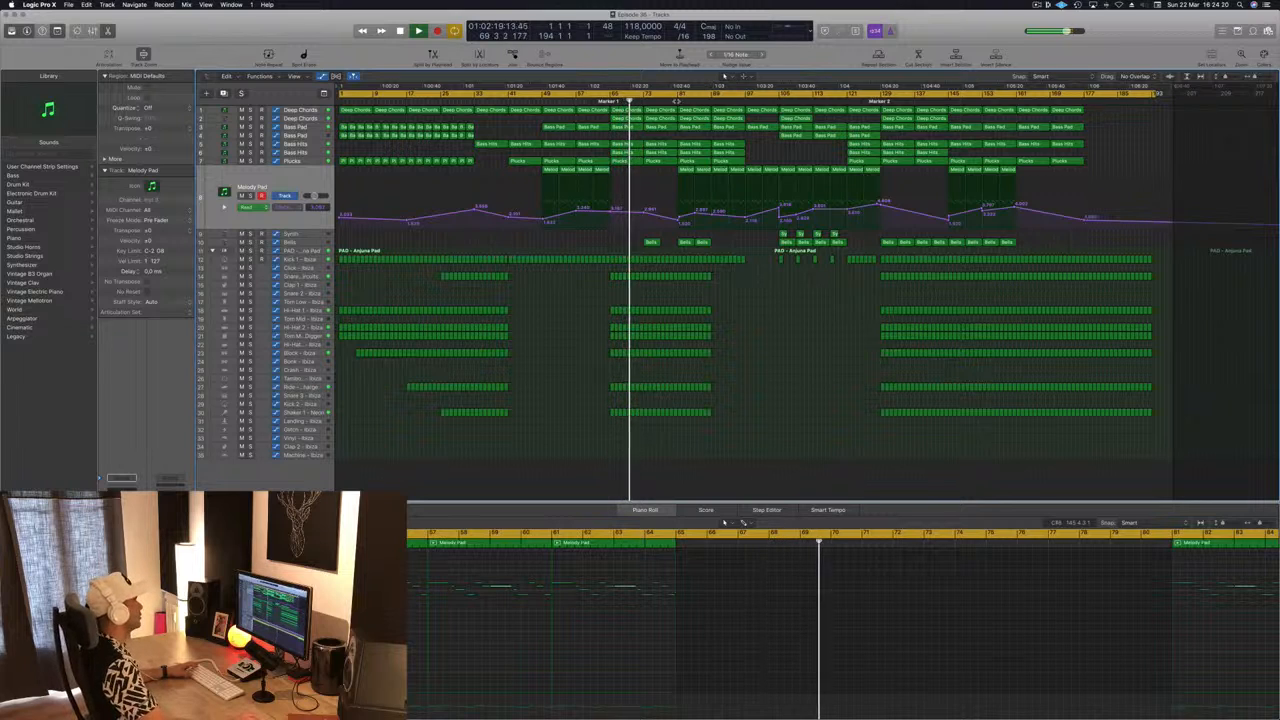
Step: Listen to the arrangement from bars 81, 89 and 96
click(677, 101)
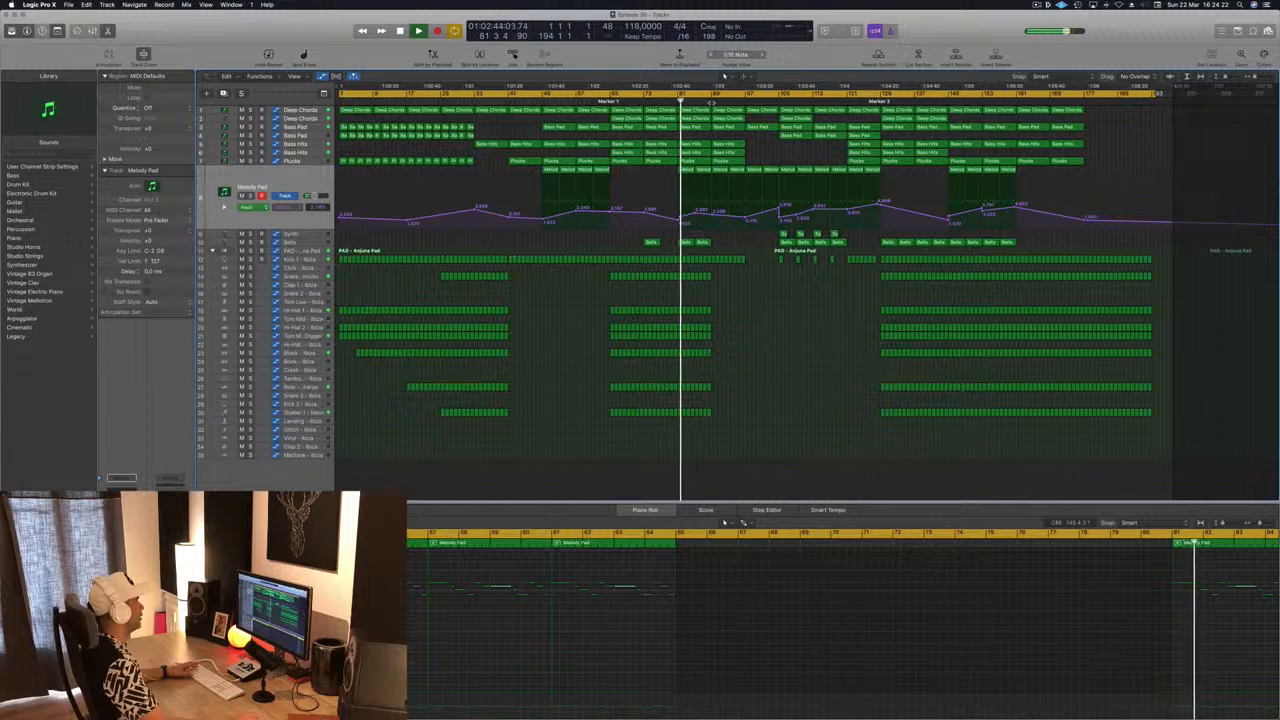
click(711, 101)
click(742, 101)
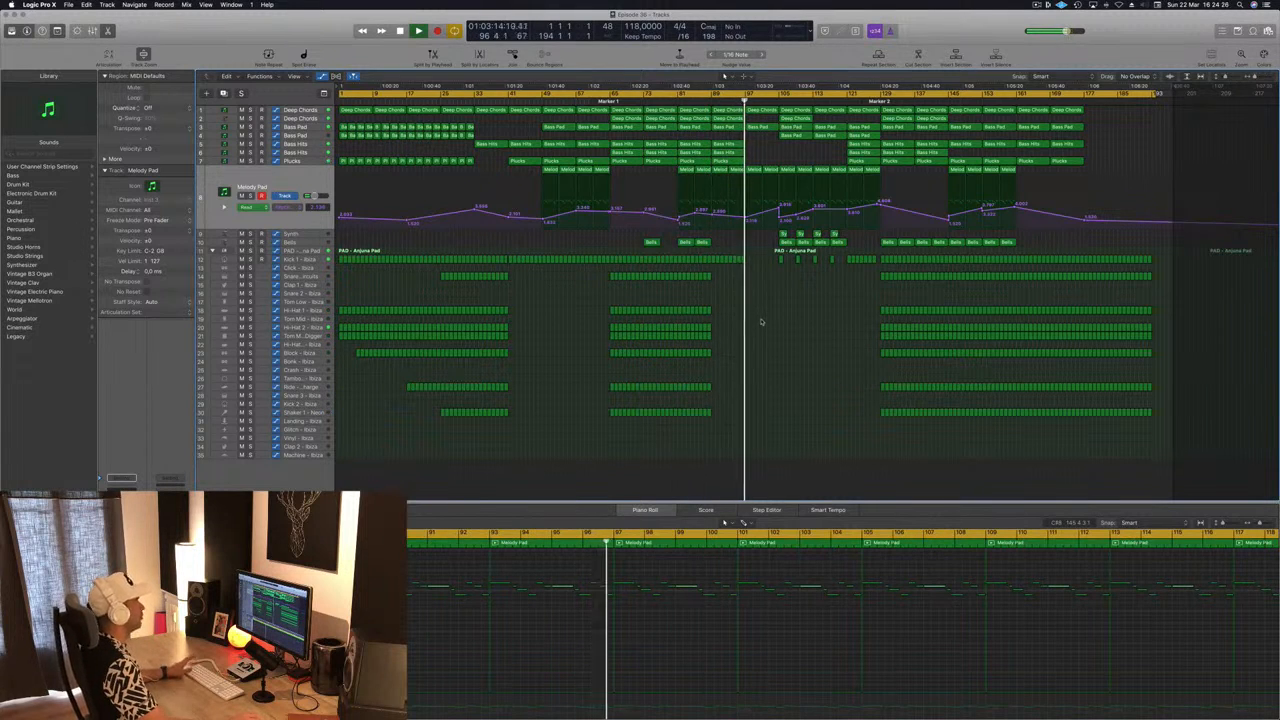